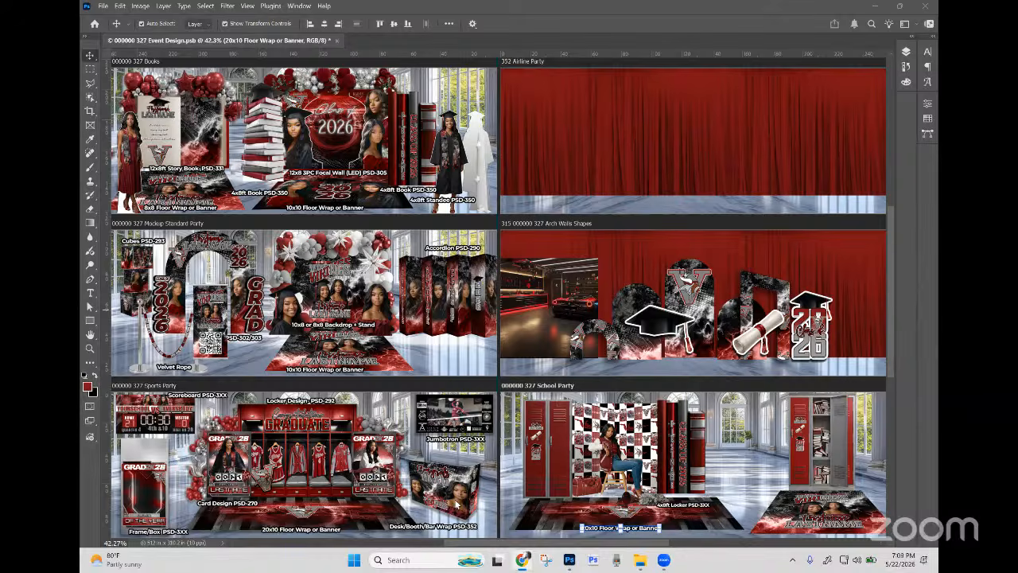
# Step: Select the Desk Wrap Bar DJ Registration mock-up in the Sports Party artboard and display the document's layers
pyautogui.click(456, 497)
pyautogui.click(467, 502)
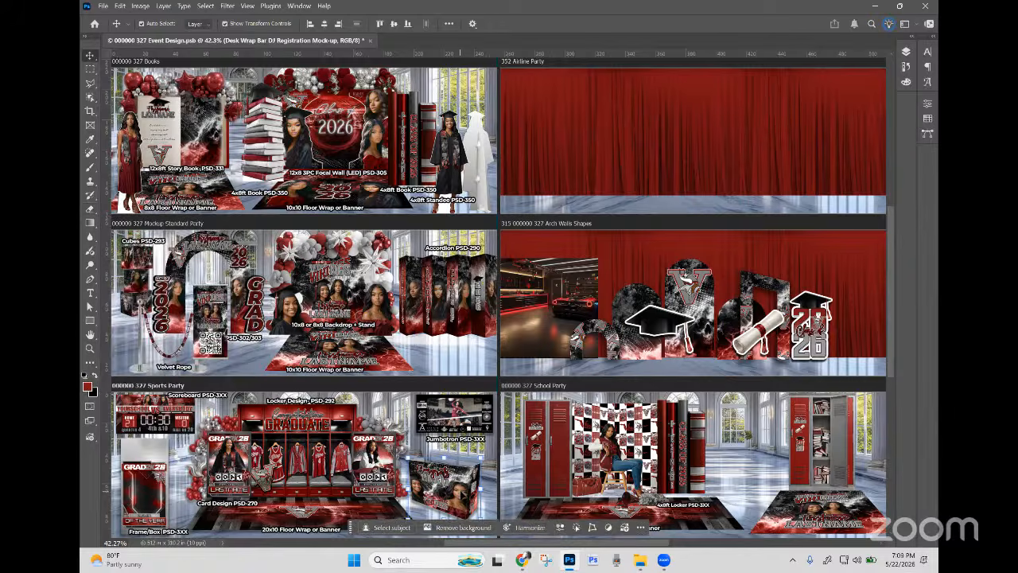
pyautogui.click(907, 52)
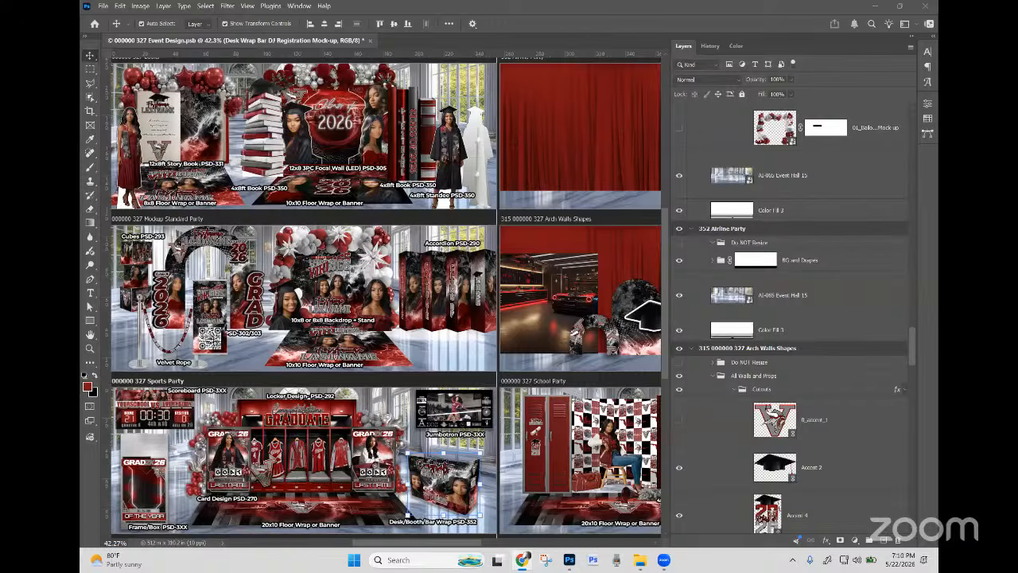
pyautogui.click(638, 561)
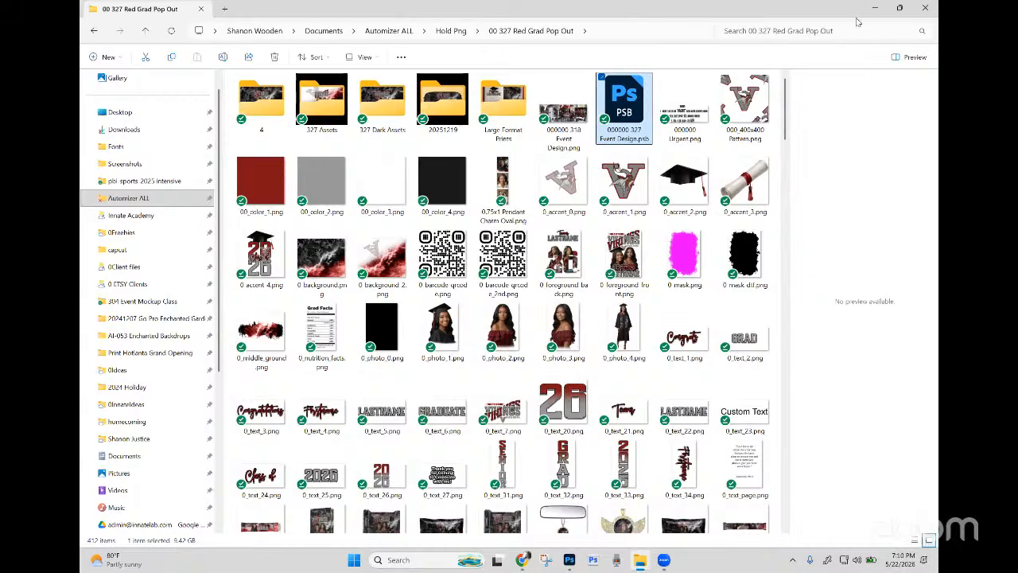
pyautogui.click(930, 8)
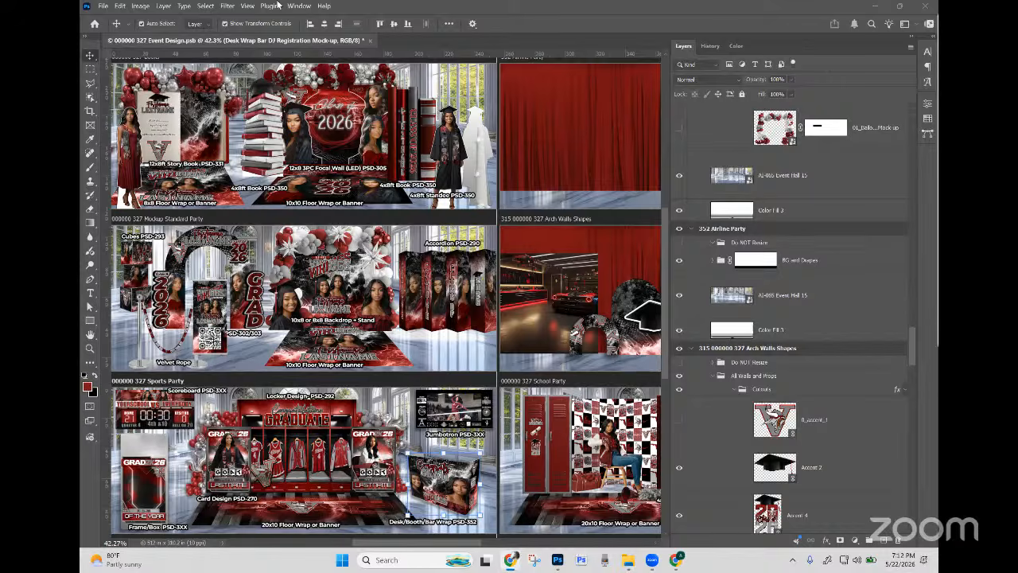
# Step: Switch to Instagram in Chrome, reset the page zoom to 100% and look over the first posts in the home feed
pyautogui.hotkey('alt', 'Tab')
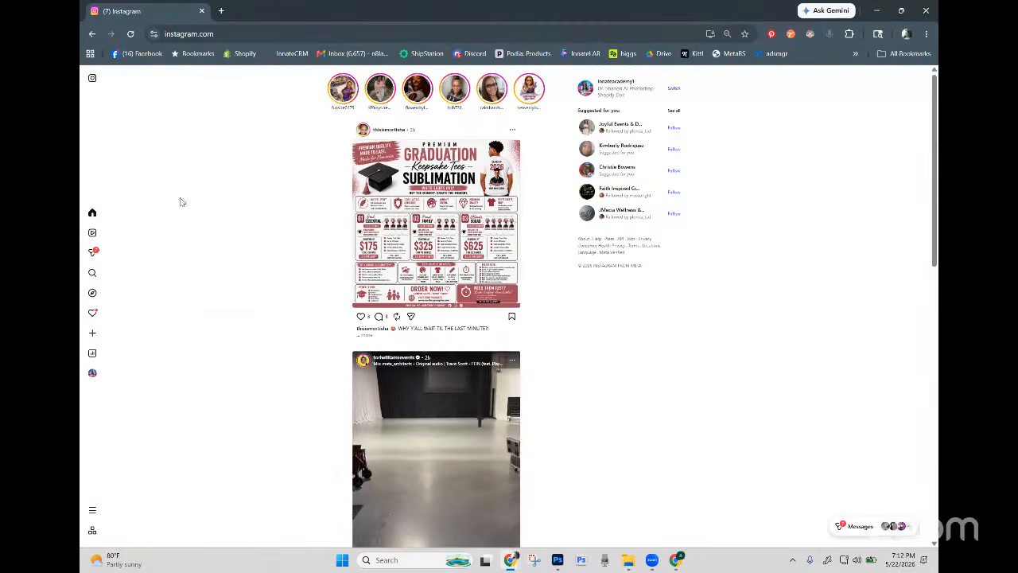
pyautogui.moveTo(96, 128)
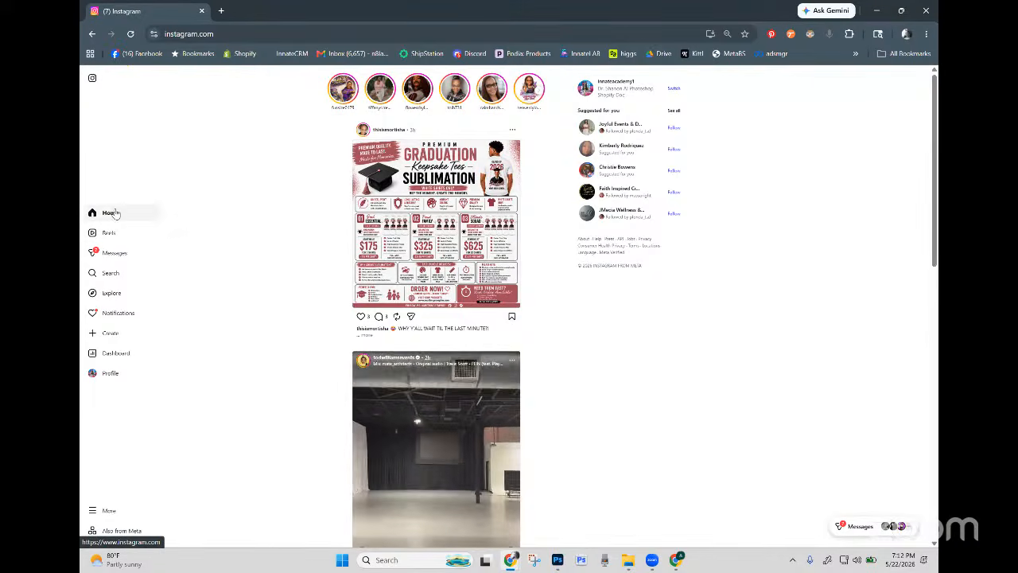
pyautogui.hotkey('ctrl', '0')
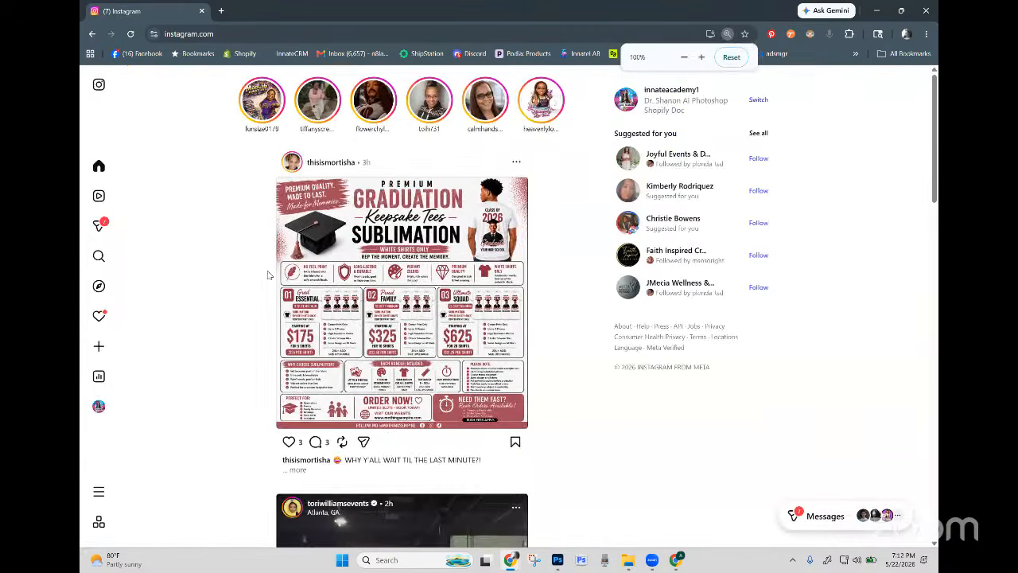
pyautogui.scroll(-1, 300, 302)
pyautogui.scroll(-3, 462, 411)
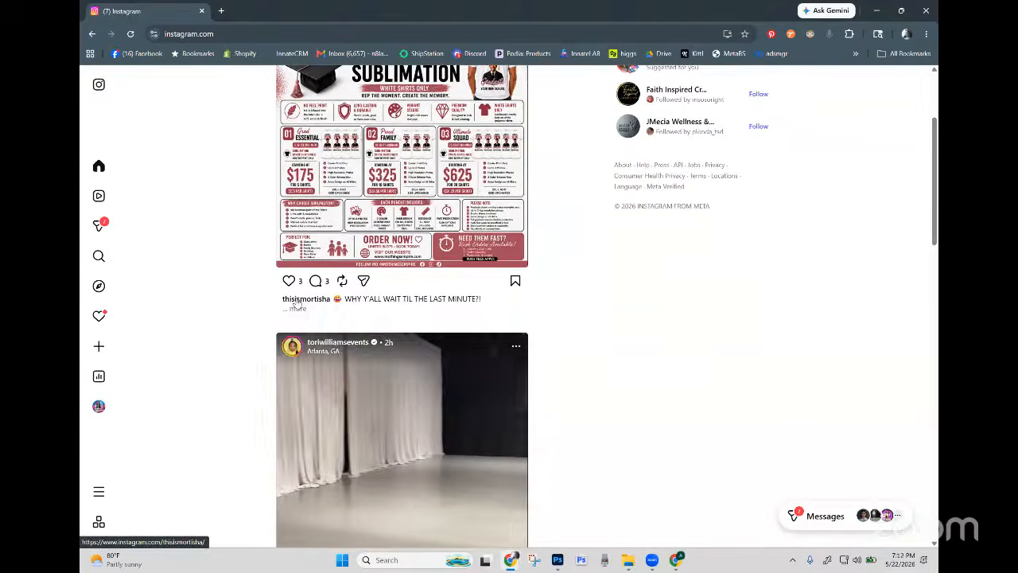
pyautogui.scroll(4, 462, 411)
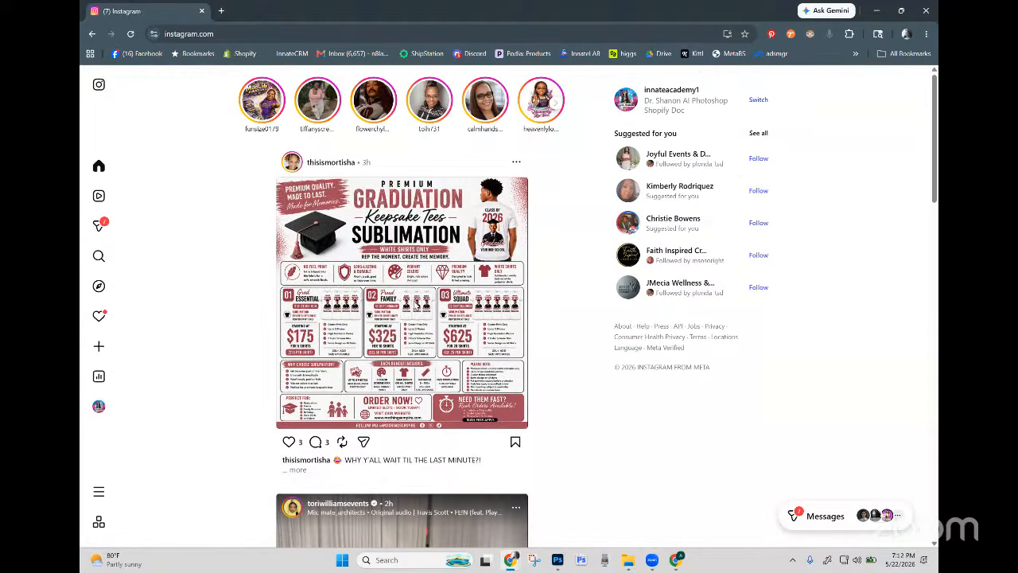
pyautogui.moveTo(117, 202)
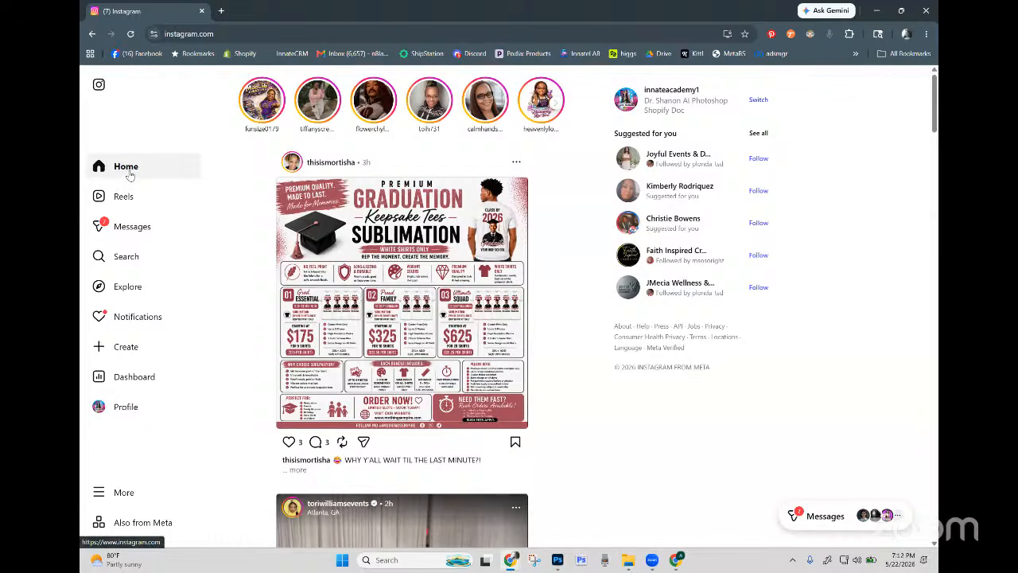
# Step: Go to the account's own profile, open the third pinned reel in a separate tab and play it with sound
pyautogui.click(111, 406)
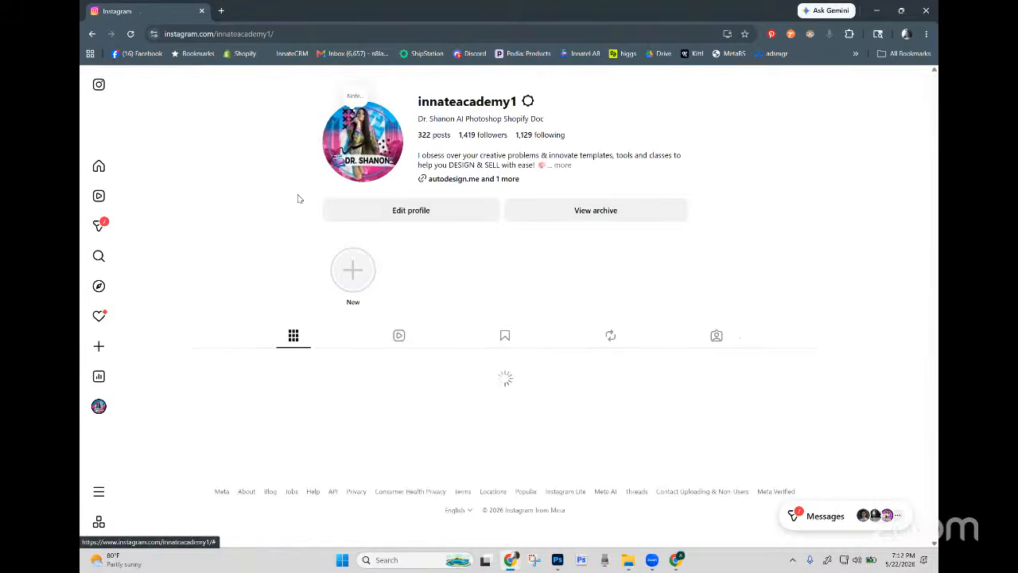
pyautogui.scroll(-2, 299, 199)
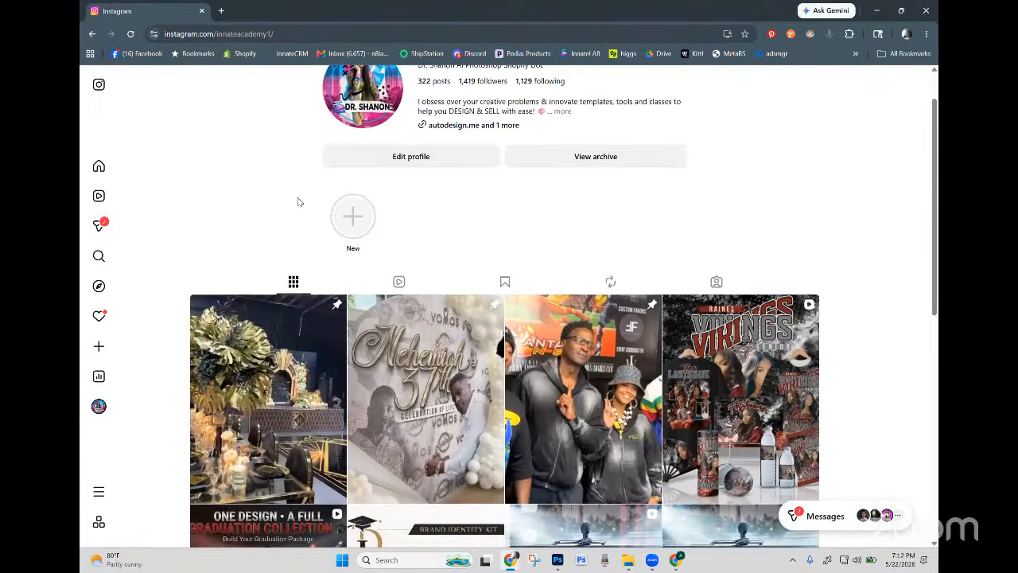
pyautogui.scroll(-2, 299, 201)
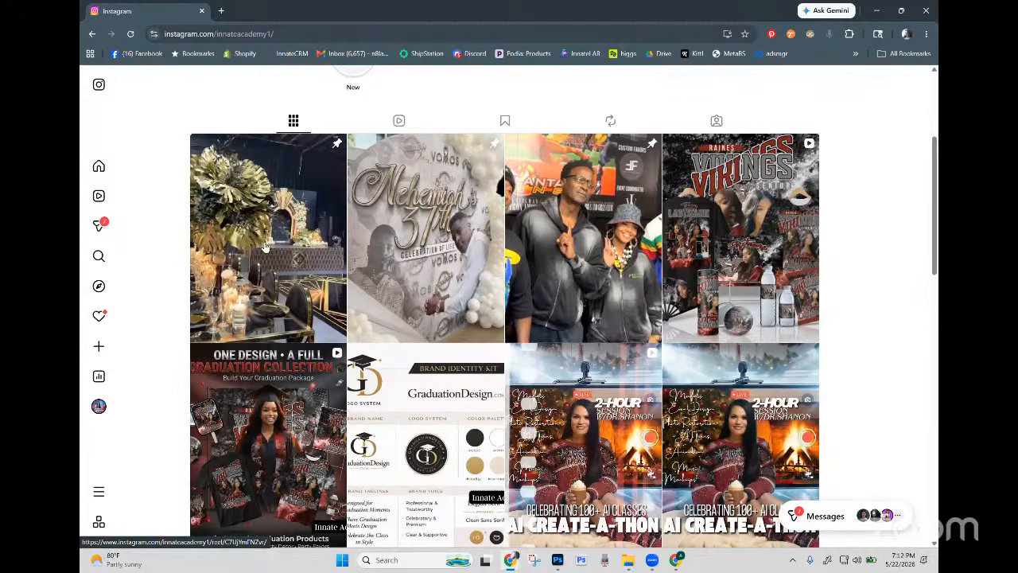
pyautogui.rightClick(585, 247)
pyautogui.click(609, 257)
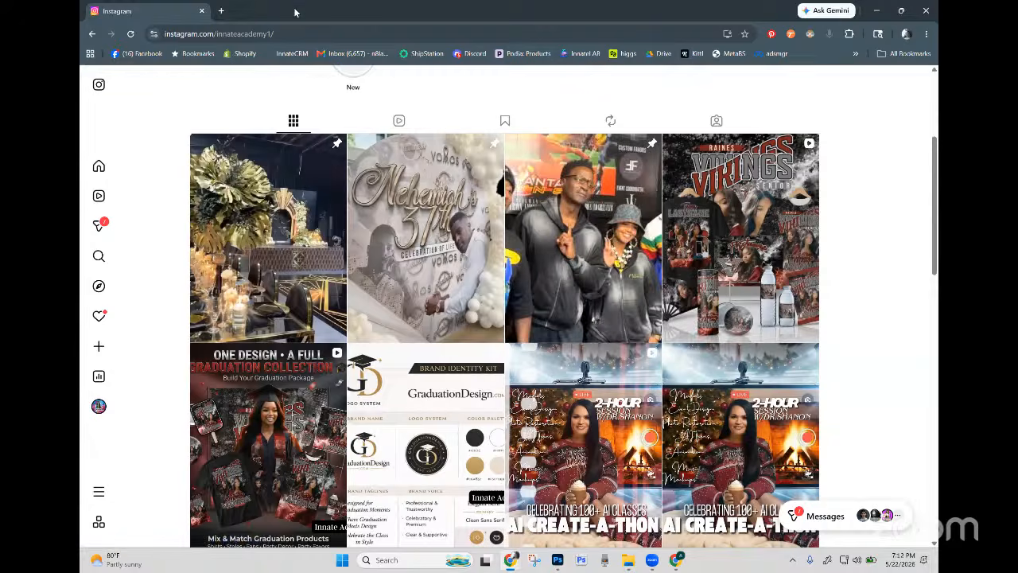
pyautogui.hotkey('ctrl', 'Tab')
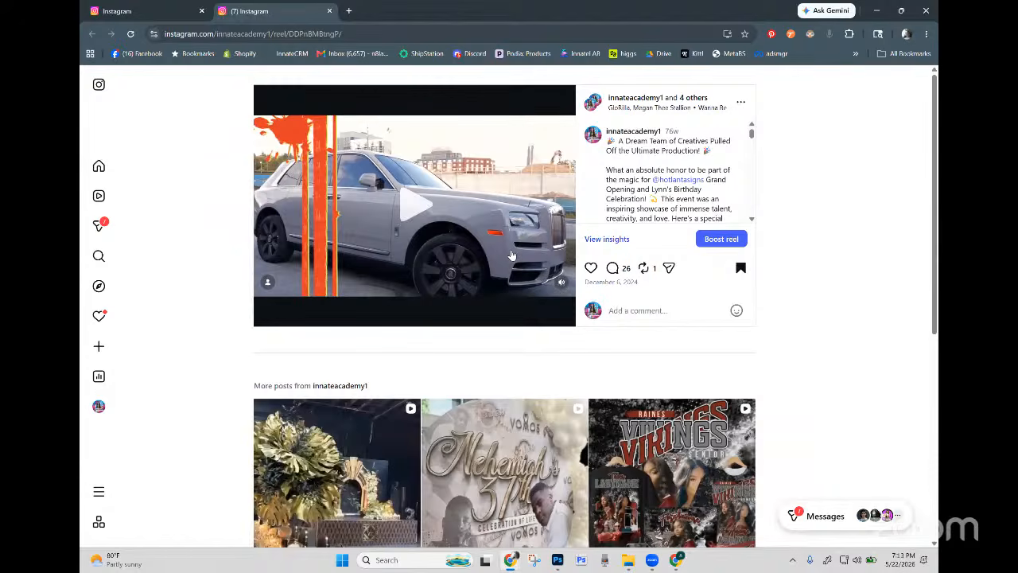
pyautogui.click(560, 284)
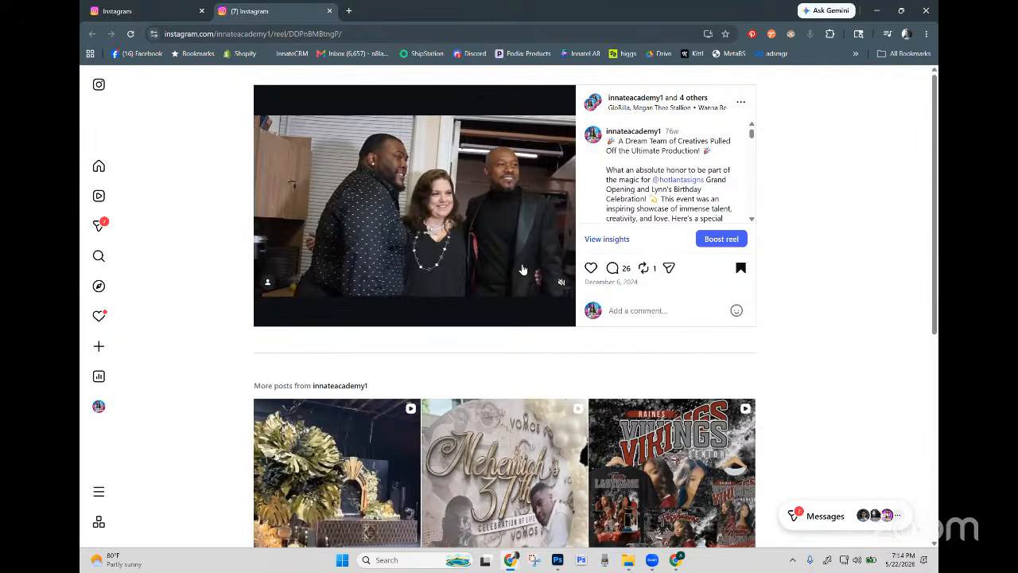
# Step: View the "37th Celebration of Life" reel from the related posts, then close the browser
pyautogui.scroll(-2, 579, 282)
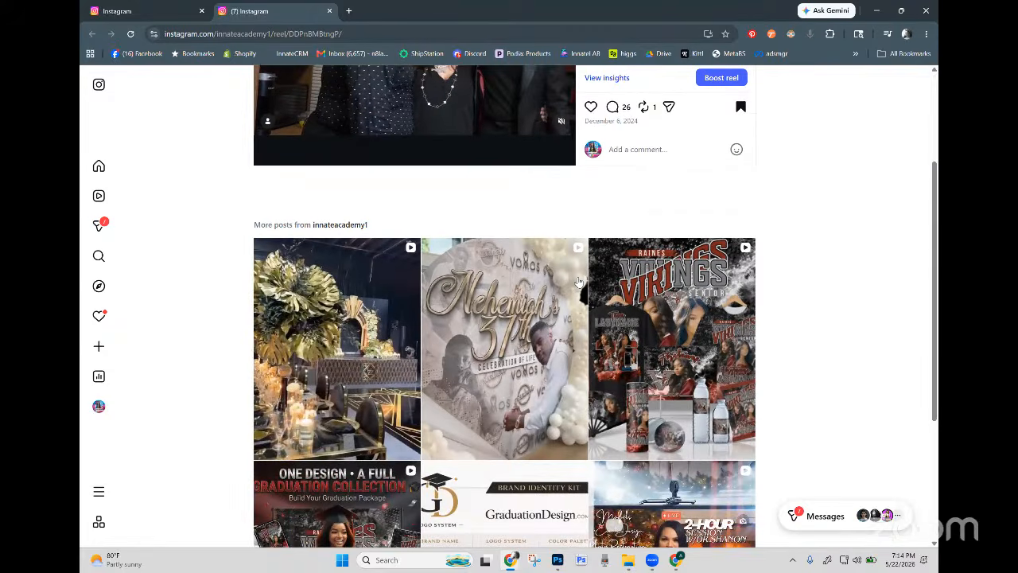
pyautogui.click(577, 282)
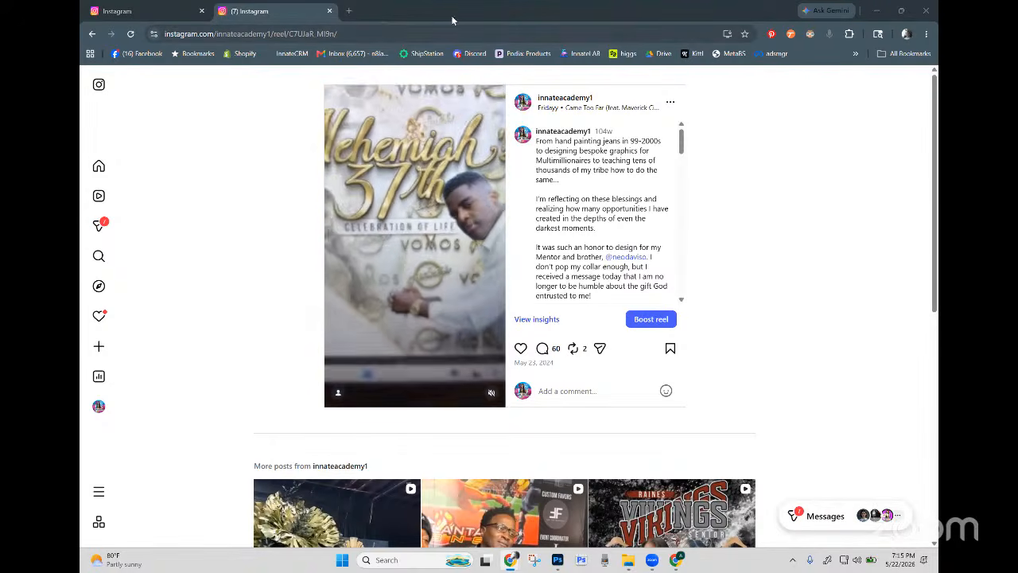
pyautogui.click(926, 11)
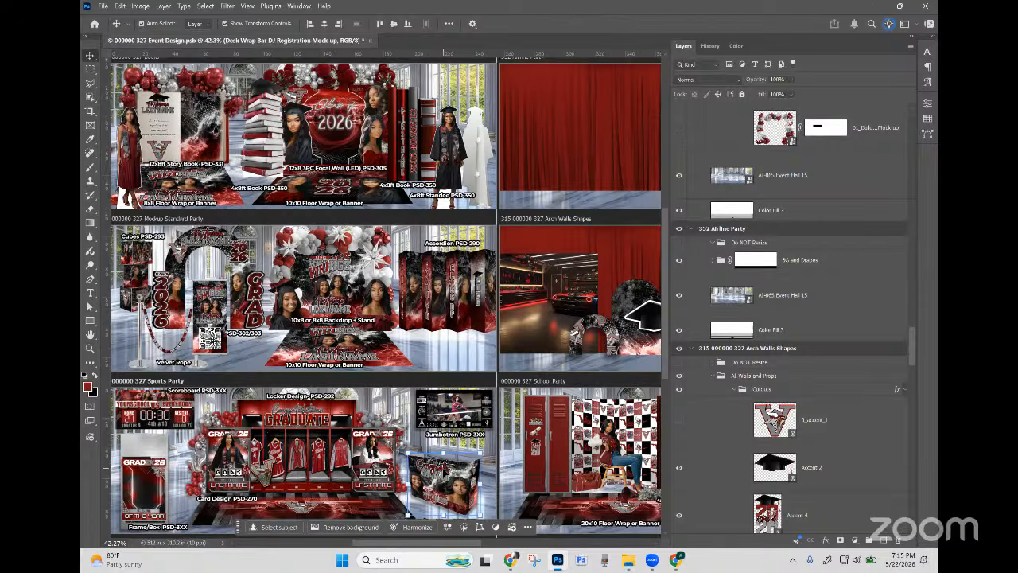
# Step: Open the Desk Wrap Bar DJ Registration Mock-up smart object and its nested 44wx47hx21d artwork for editing
pyautogui.click(722, 509)
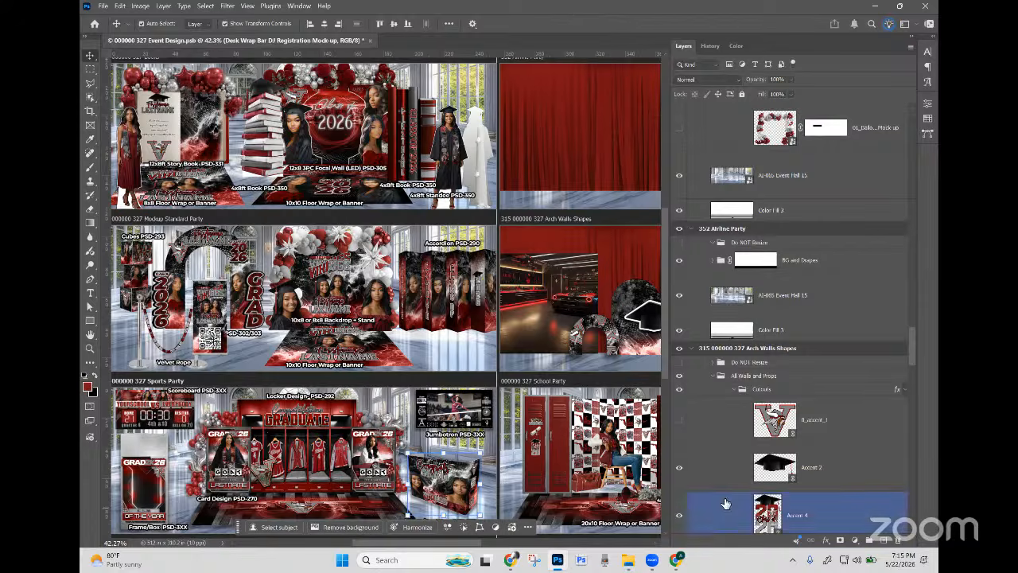
pyautogui.click(714, 481)
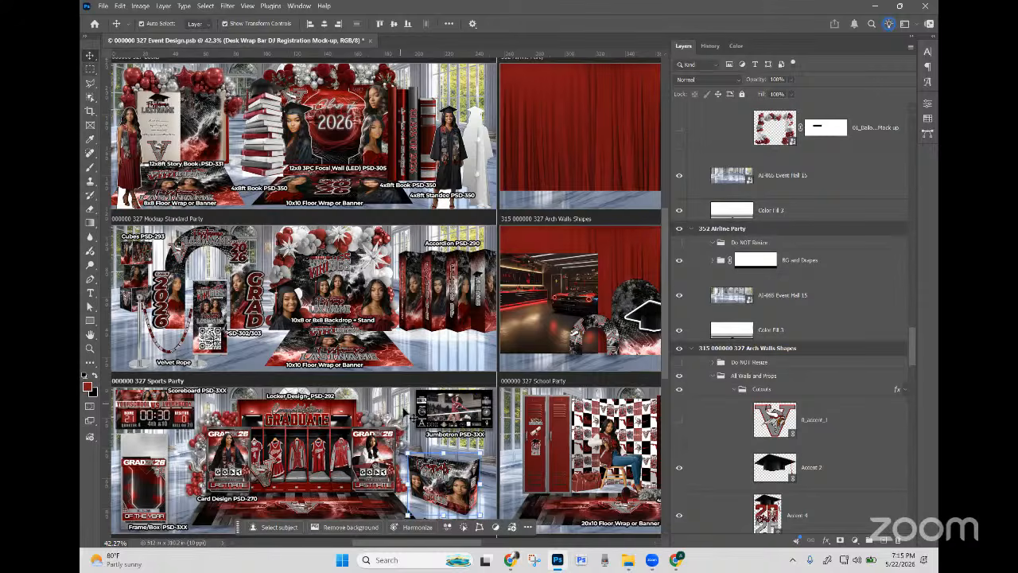
pyautogui.rightClick(435, 466)
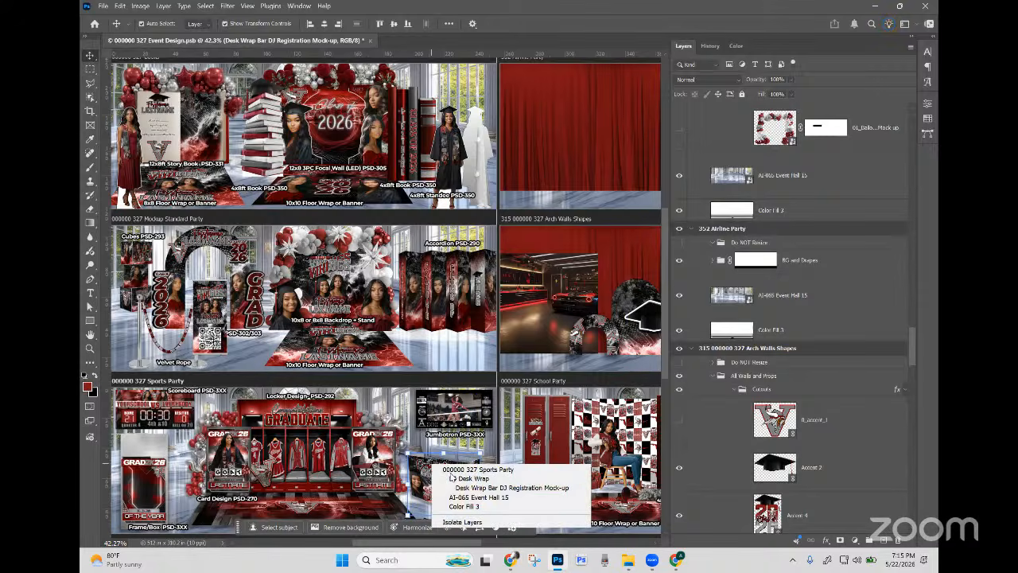
pyautogui.click(493, 487)
pyautogui.doubleClick(751, 131)
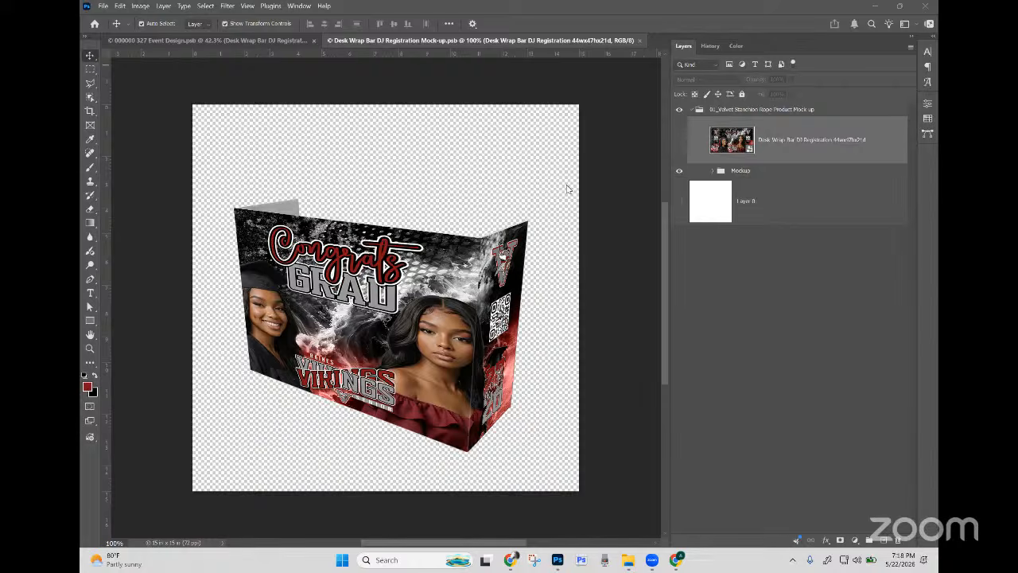
pyautogui.click(732, 143)
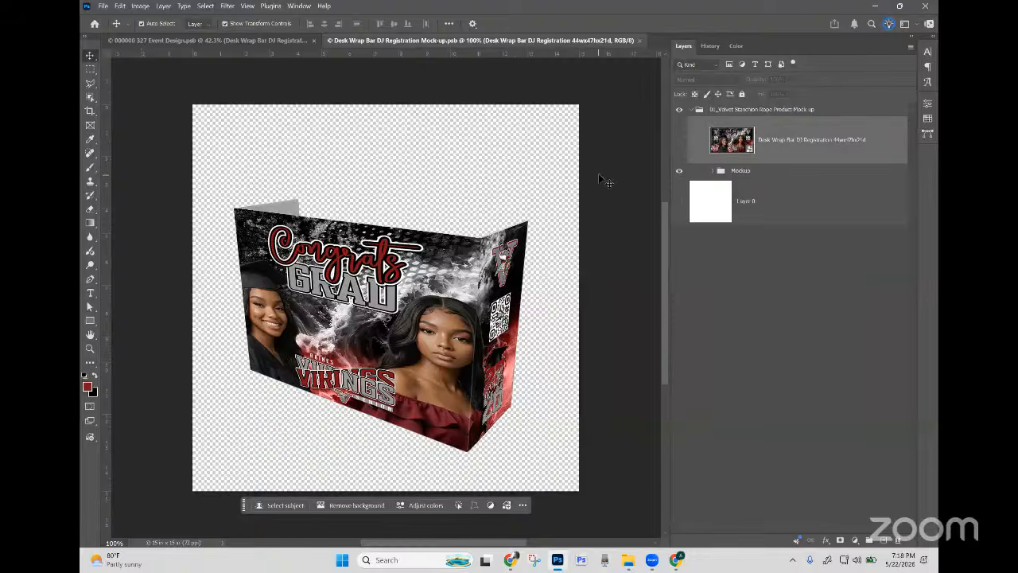
pyautogui.doubleClick(720, 139)
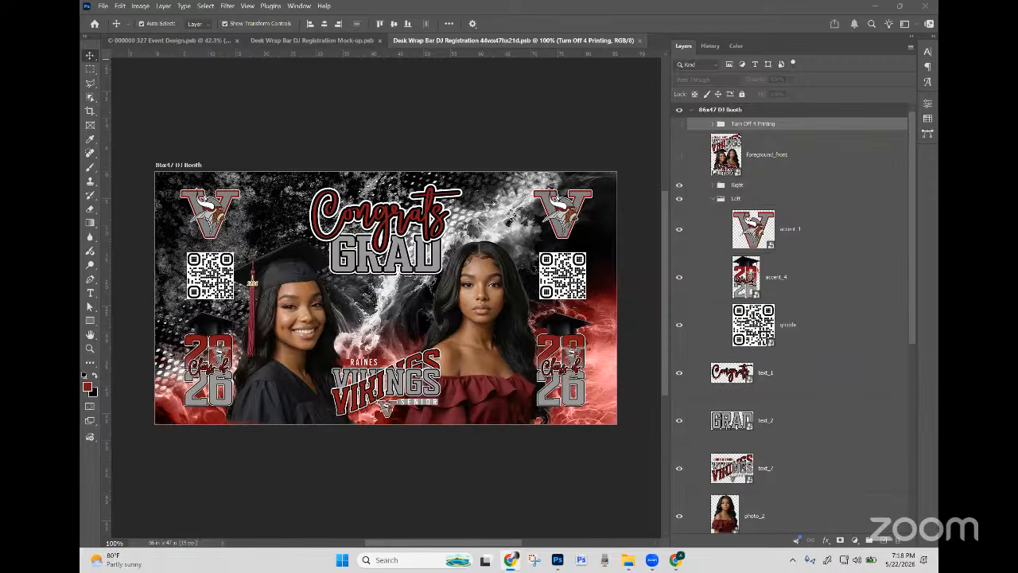
# Step: Switch to Chrome and examine the products in the "dj booth wrap" search results
pyautogui.hotkey('alt', 'Tab')
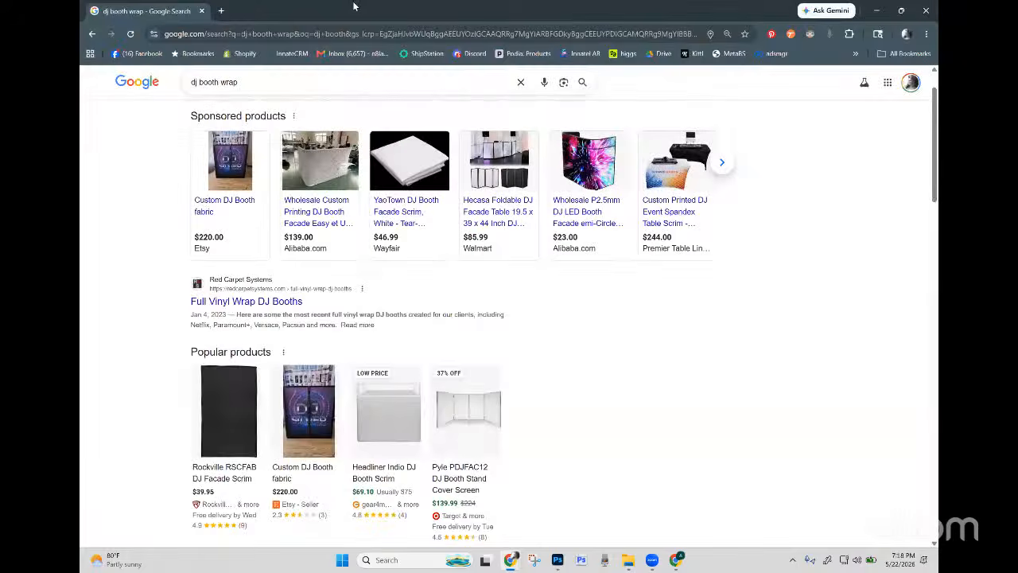
pyautogui.moveTo(332, 387)
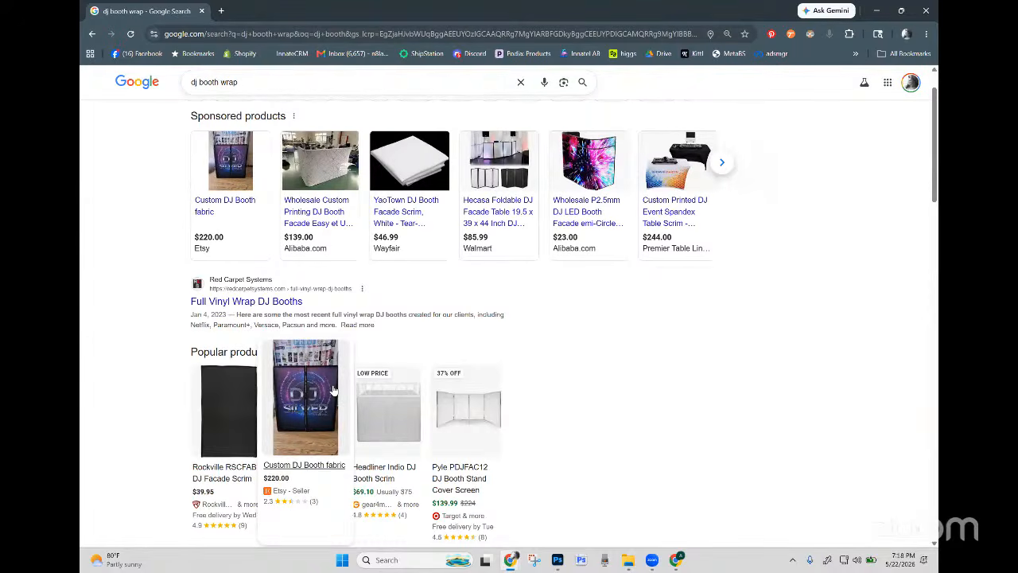
pyautogui.scroll(-3, 332, 387)
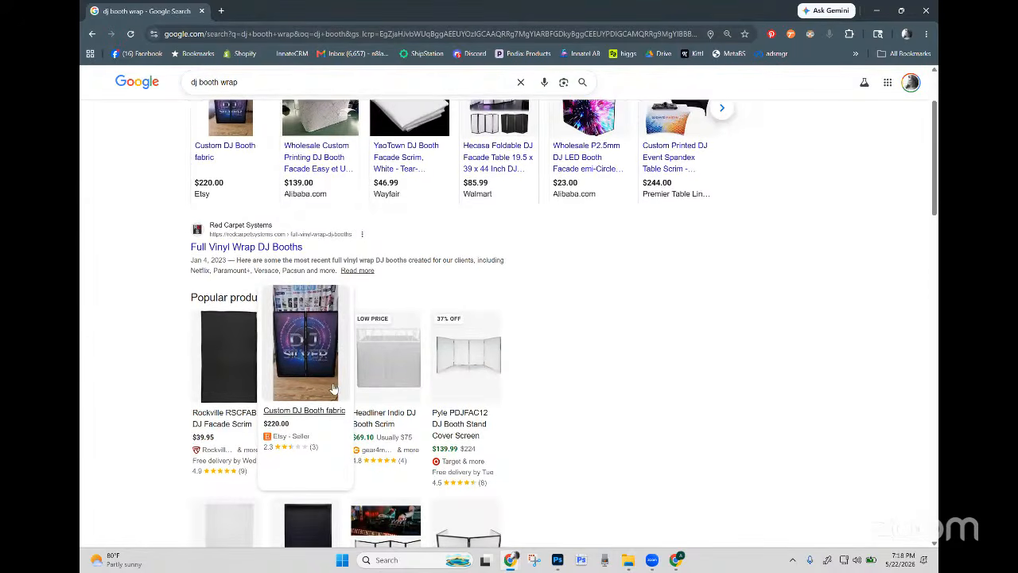
pyautogui.scroll(4, 332, 388)
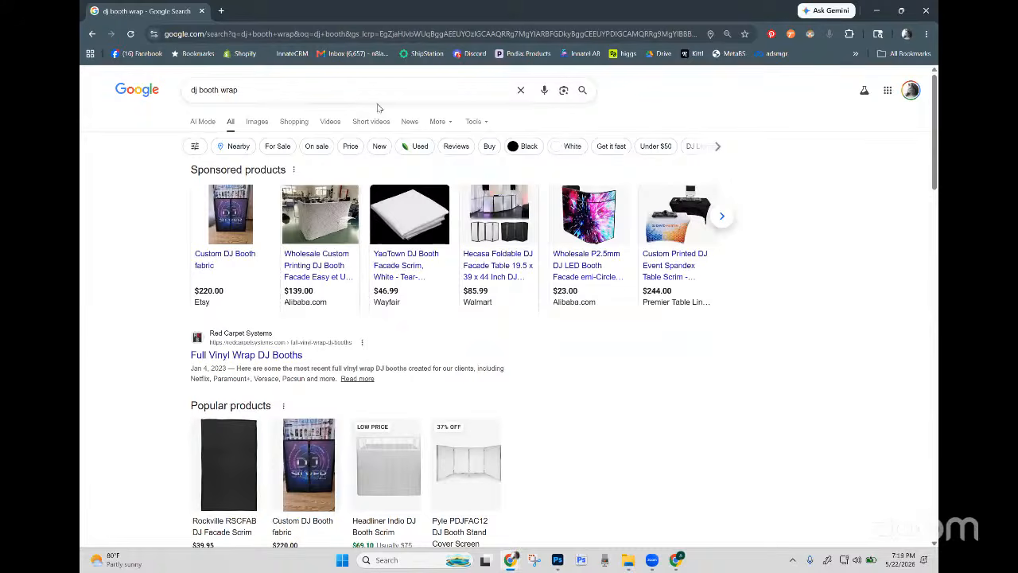
# Step: Search Google for "amazon dj booth"
pyautogui.moveTo(362, 89); pyautogui.dragTo(100, 78)
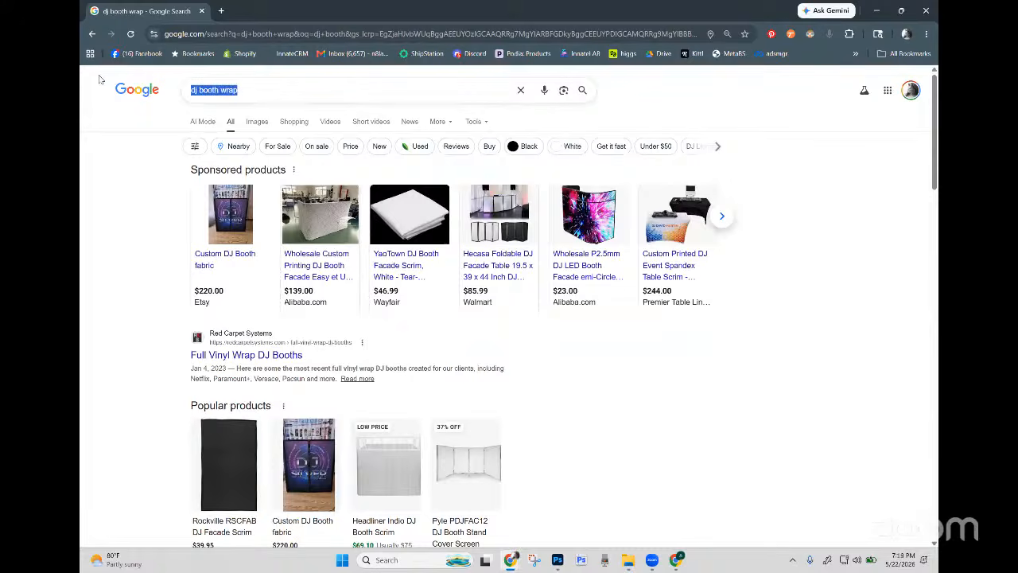
pyautogui.write('ama')
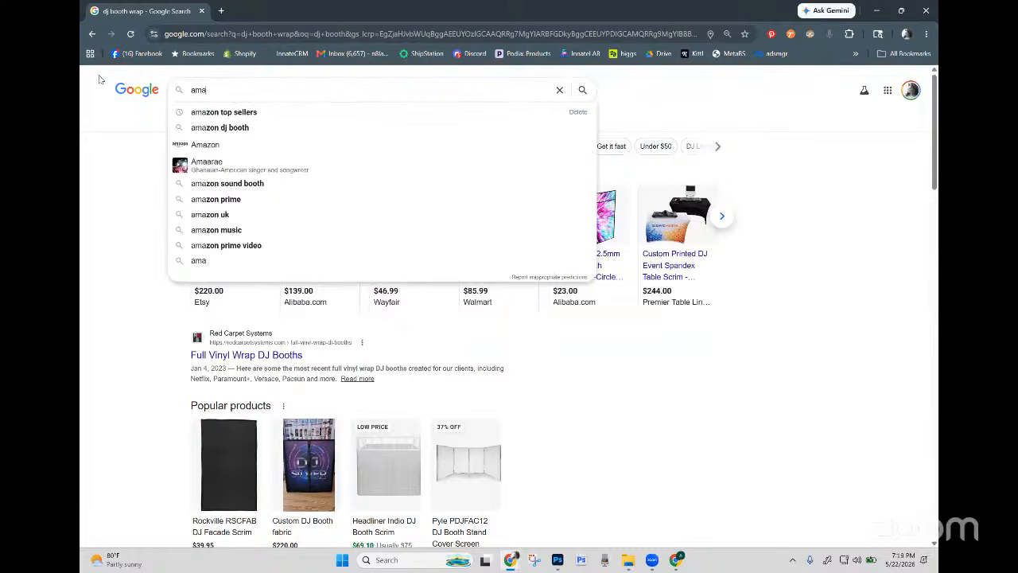
pyautogui.write('zon dj')
pyautogui.press('BackSpace')
pyautogui.write('dj')
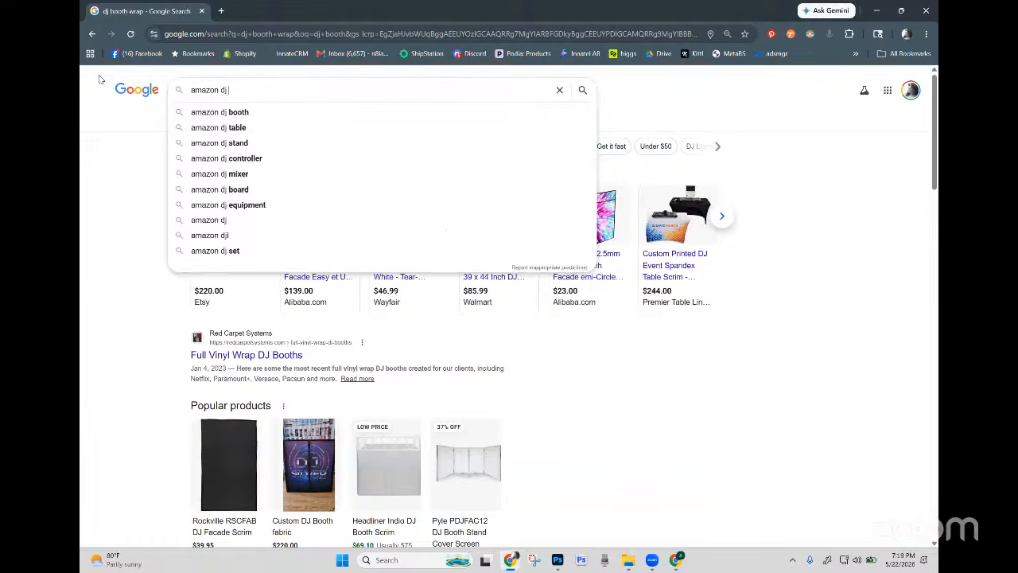
pyautogui.write(' booth')
pyautogui.press('Return')
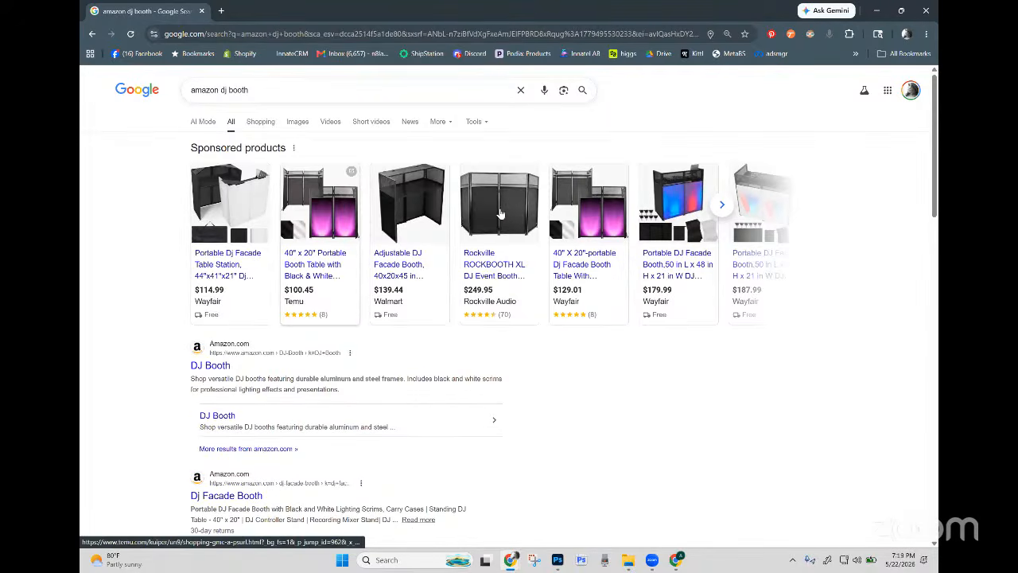
# Step: Open the Walmart Adjustable DJ Facade Booth listing and look through its product size, included parts and stage images
pyautogui.click(424, 200)
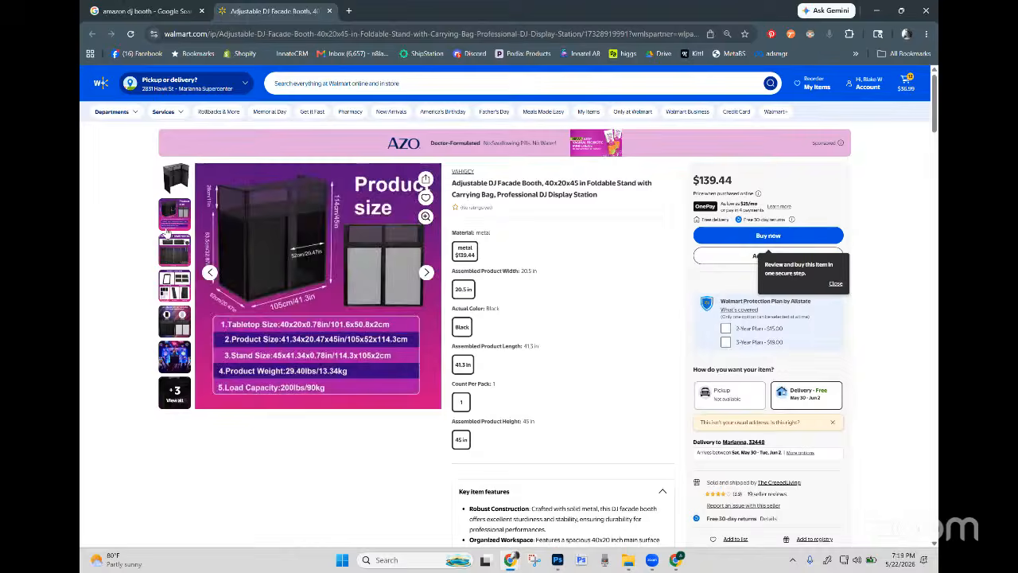
pyautogui.moveTo(167, 245)
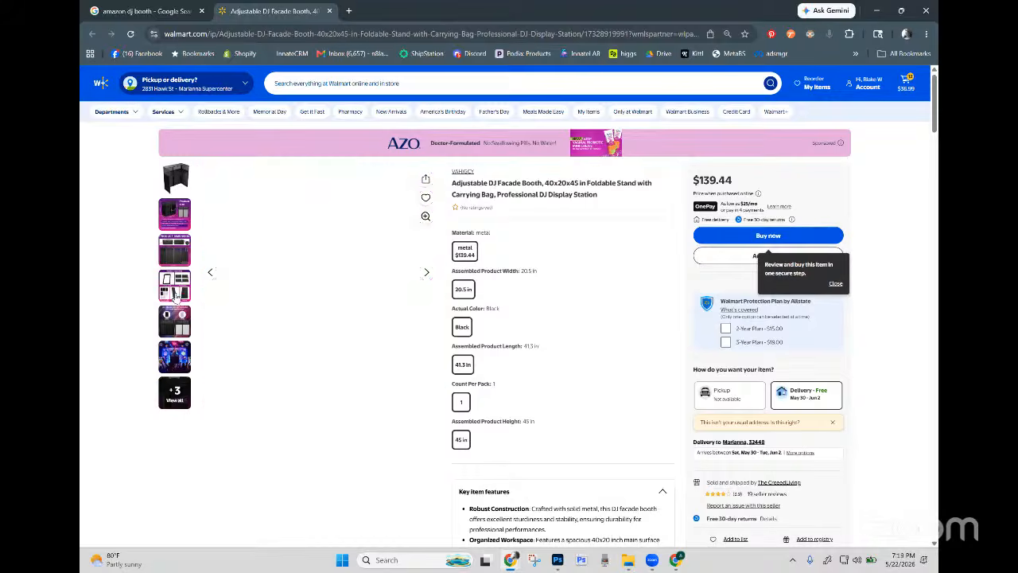
pyautogui.moveTo(176, 292)
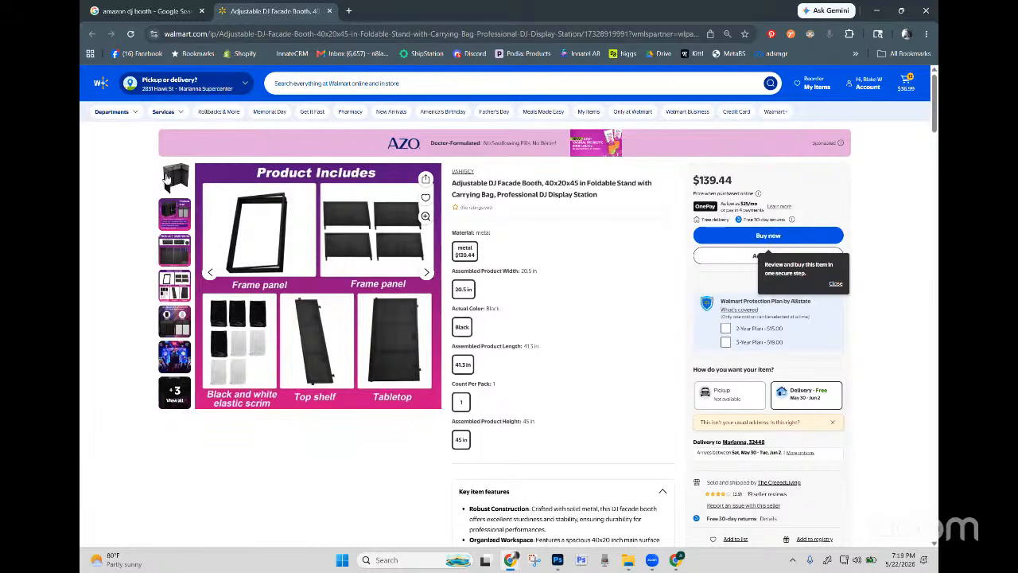
pyautogui.moveTo(165, 178)
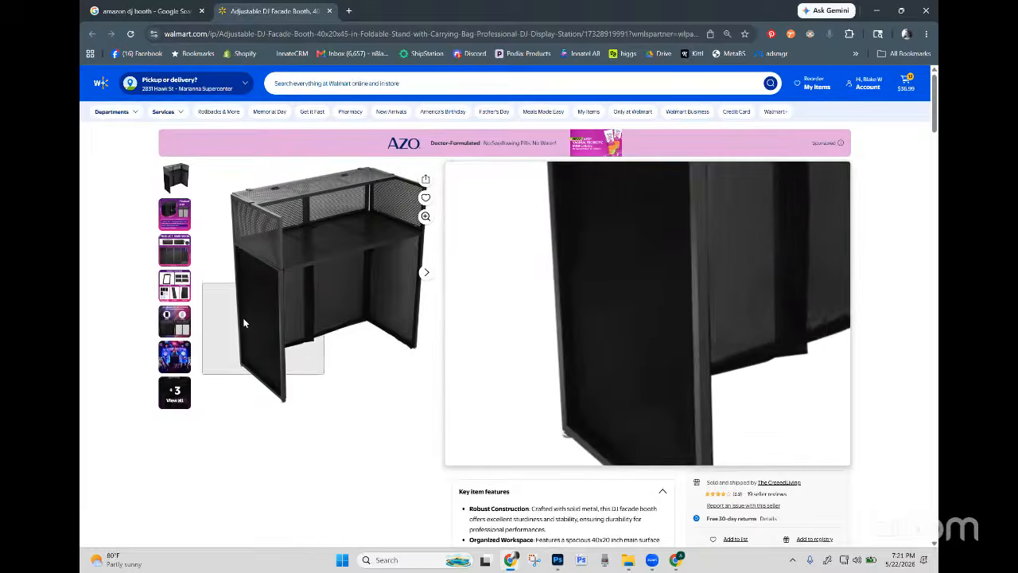
pyautogui.moveTo(180, 361)
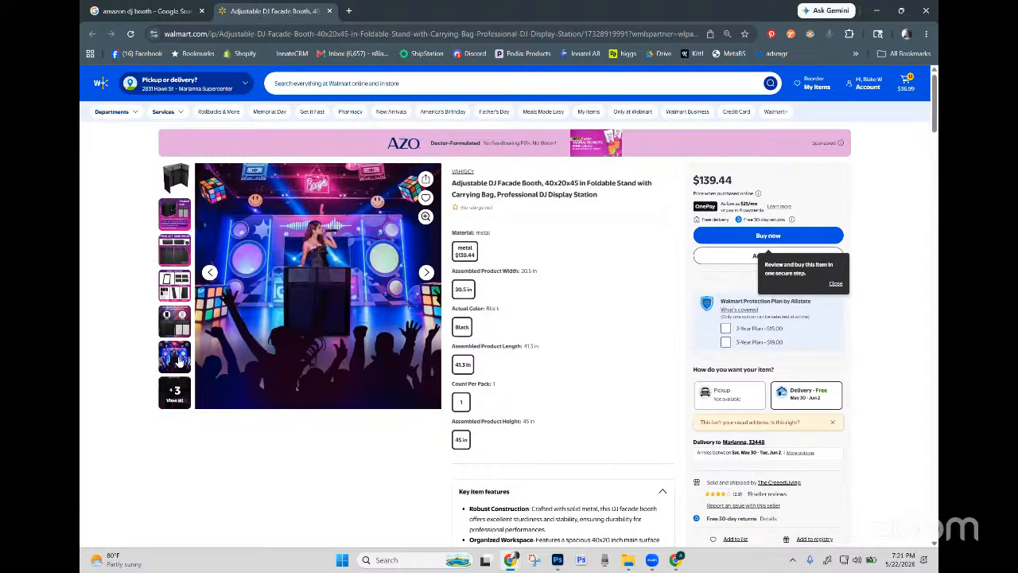
# Step: Open the booth's full image gallery, zoom into the "Product size" image to examine its dimensions, then close the browser
pyautogui.click(178, 401)
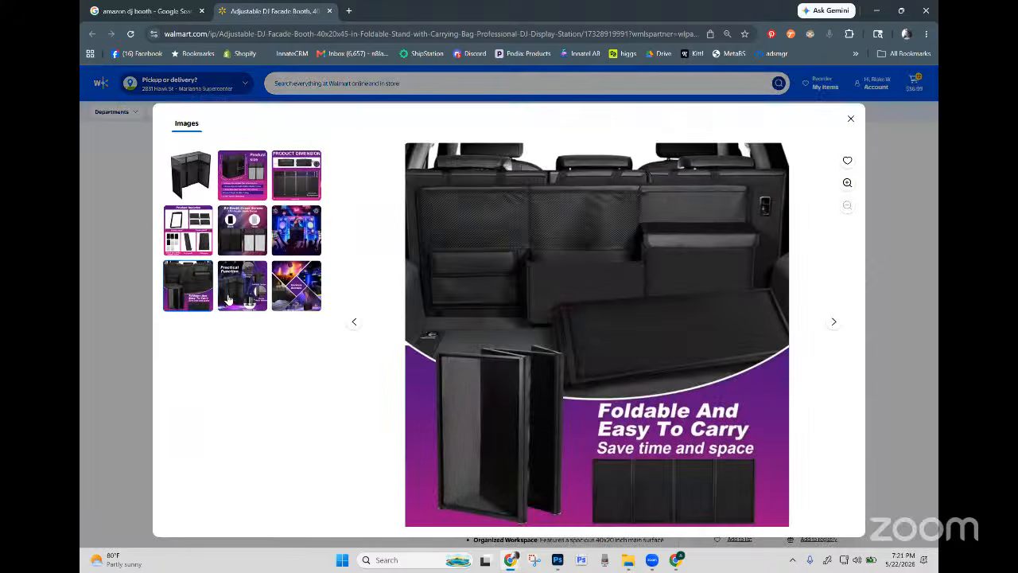
pyautogui.click(195, 245)
pyautogui.click(257, 189)
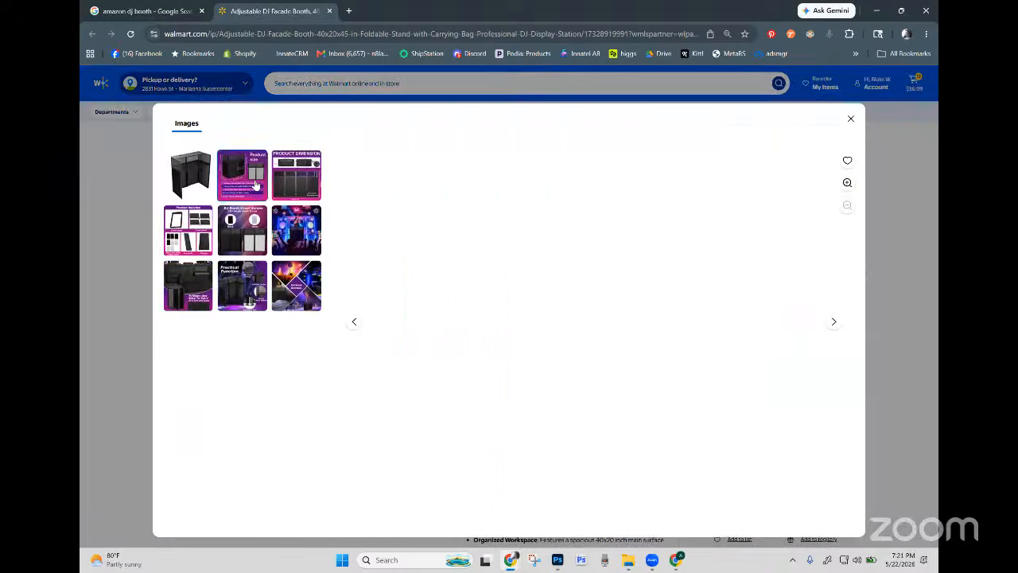
pyautogui.click(513, 318)
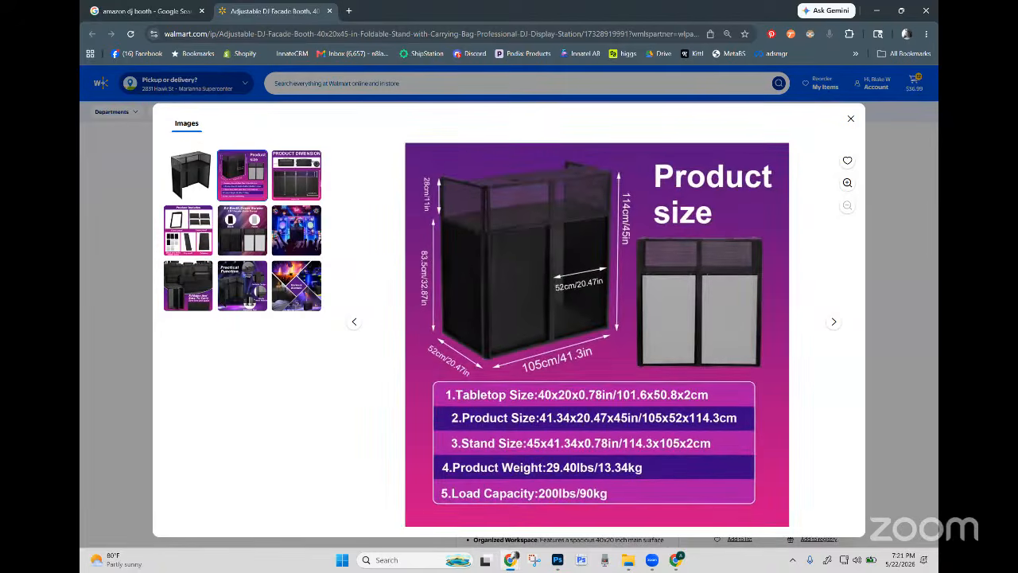
pyautogui.click(603, 373)
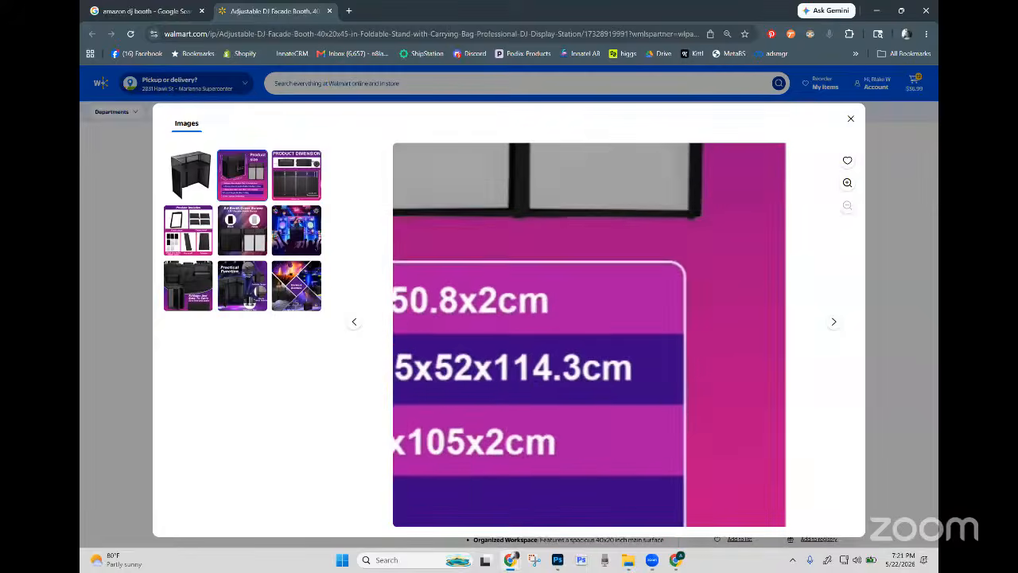
pyautogui.moveTo(642, 354)
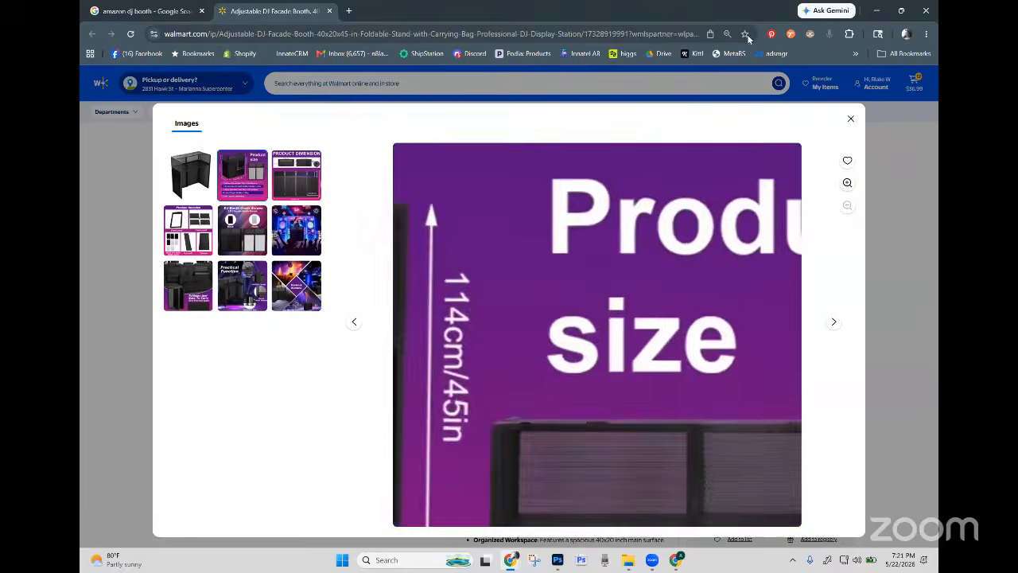
pyautogui.click(924, 15)
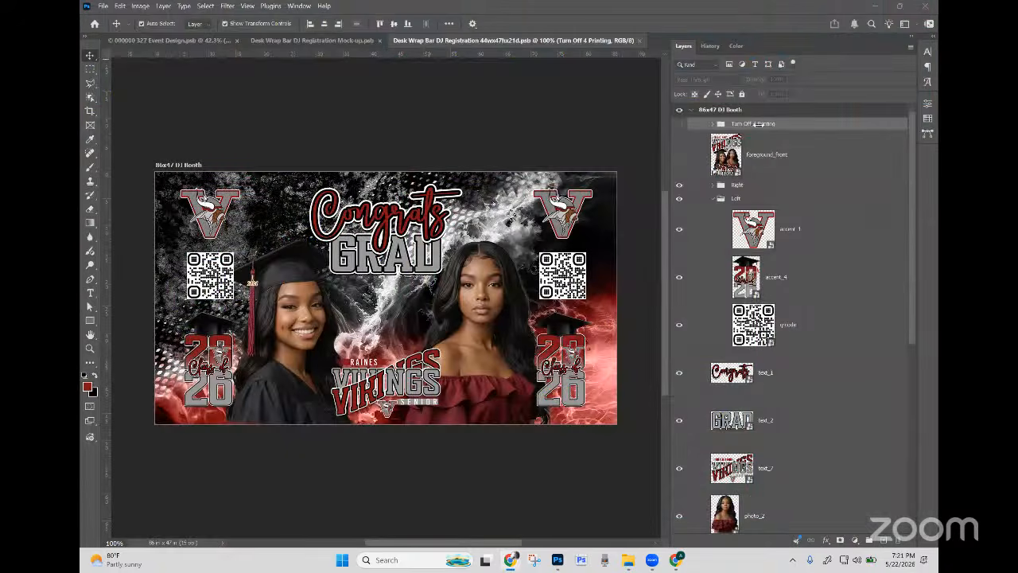
# Step: Collapse the Left layer group, expand the Turn Off 4 Printing group and select the 44x47 Front section layer
pyautogui.click(736, 185)
pyautogui.click(720, 198)
pyautogui.click(713, 199)
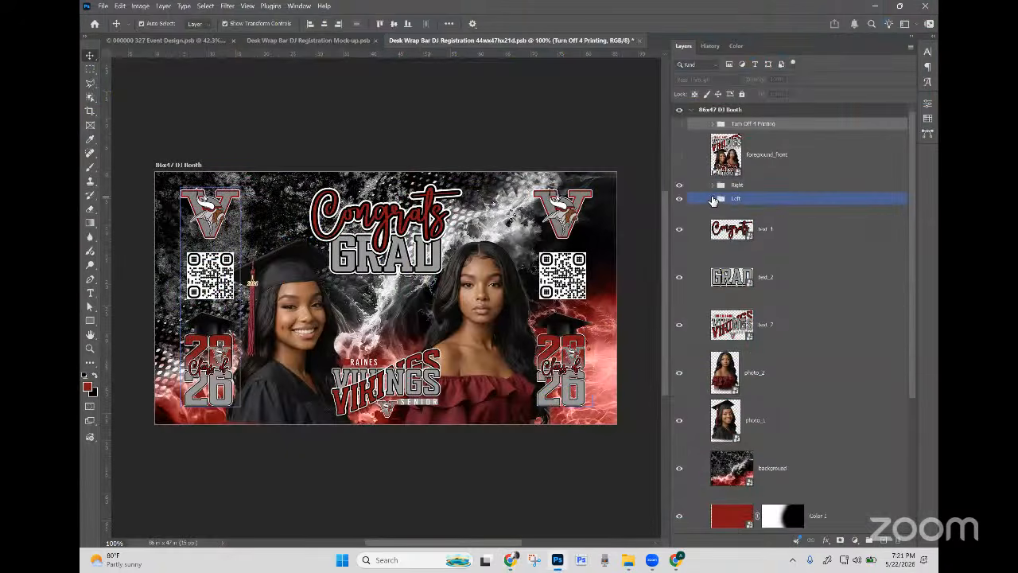
pyautogui.click(814, 277)
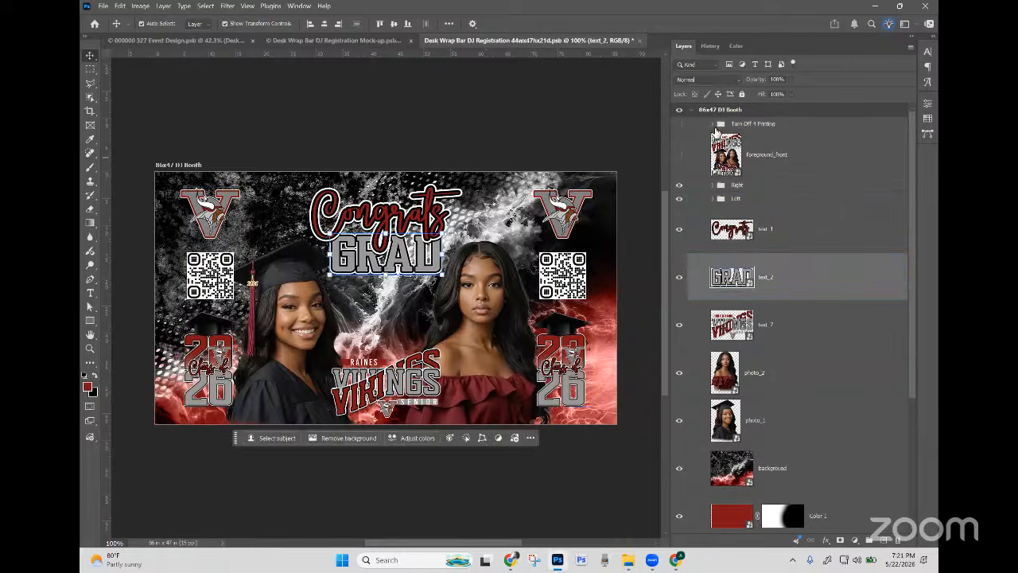
pyautogui.click(713, 124)
pyautogui.click(831, 169)
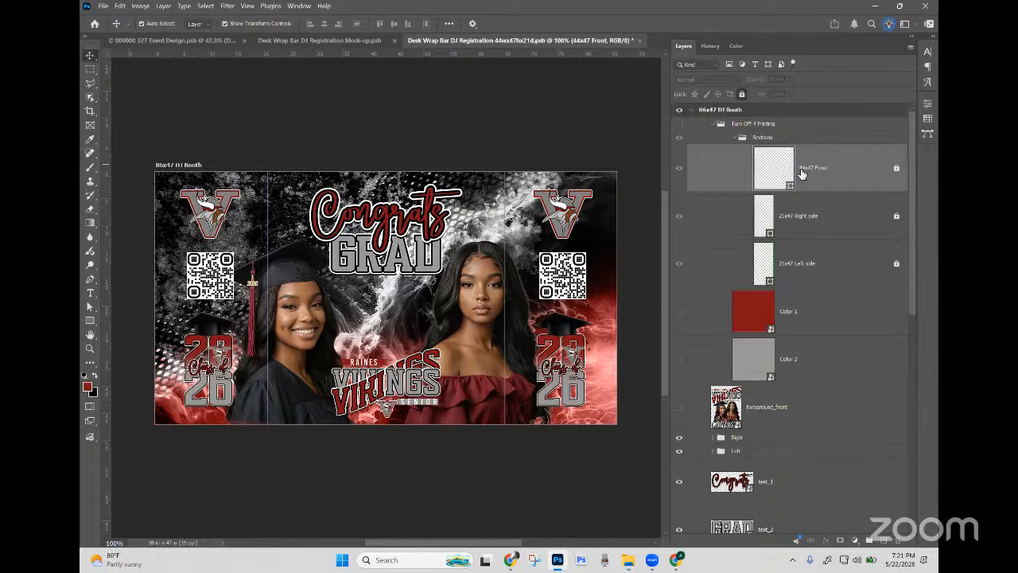
# Step: Select the 21x47 Right side section layer and examine where that section falls on the DJ booth artwork
pyautogui.click(795, 206)
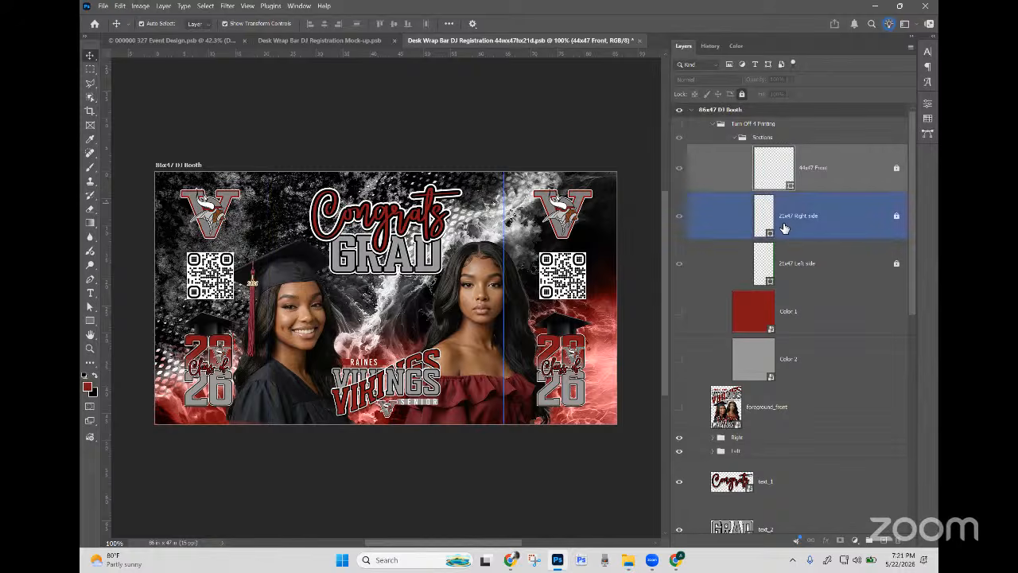
pyautogui.click(533, 429)
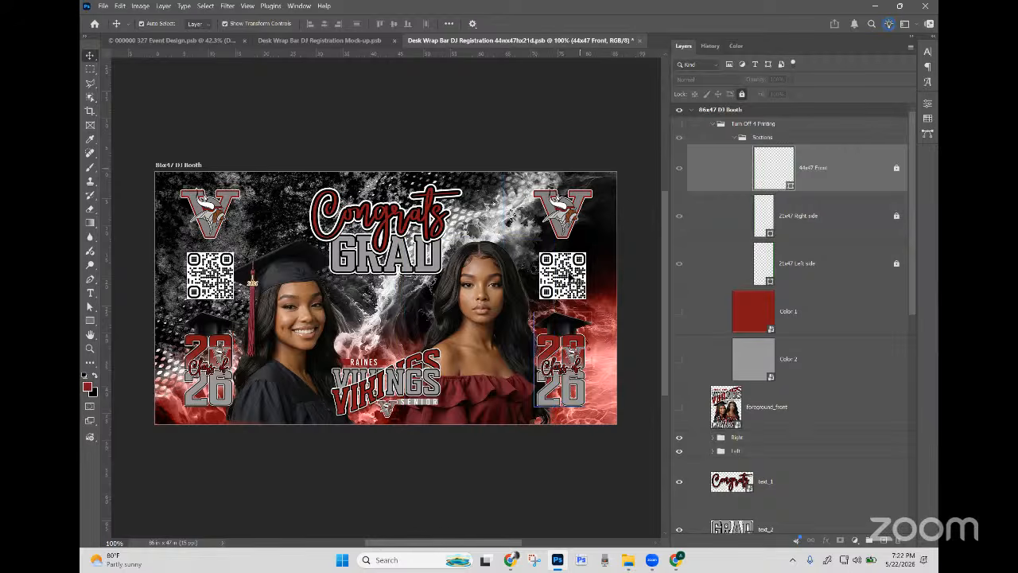
pyautogui.click(768, 219)
pyautogui.moveTo(768, 220); pyautogui.dragTo(783, 138)
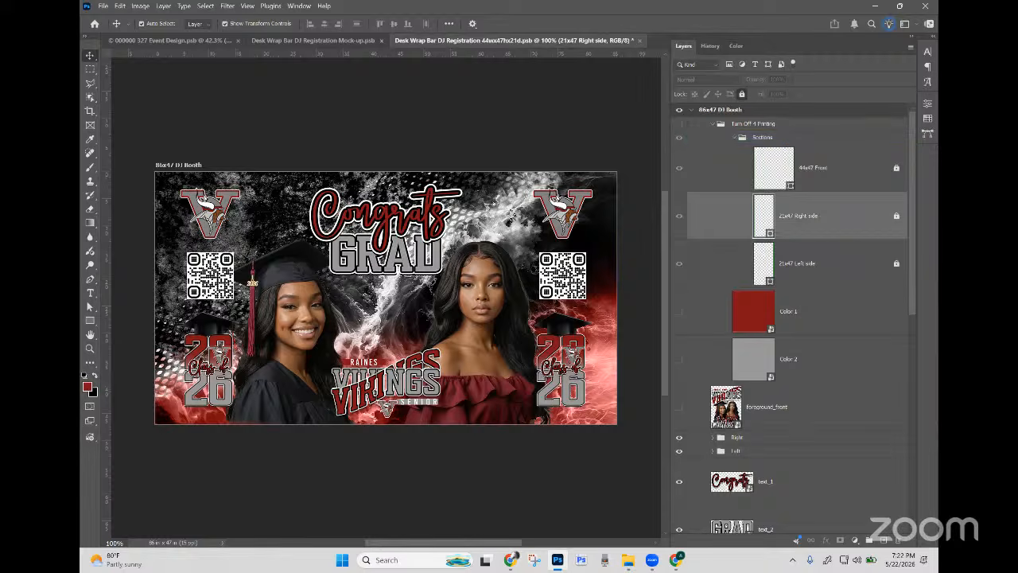
# Step: Switch to Chrome and examine the tables in Walmart's "folding table" search results
pyautogui.hotkey('alt', 'Tab')
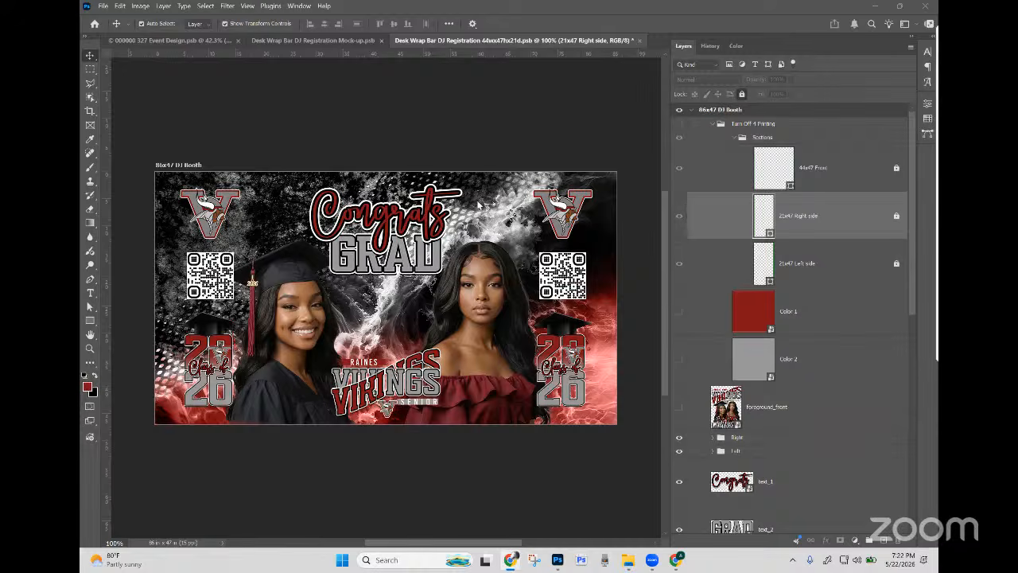
pyautogui.hotkey('alt', 'Tab')
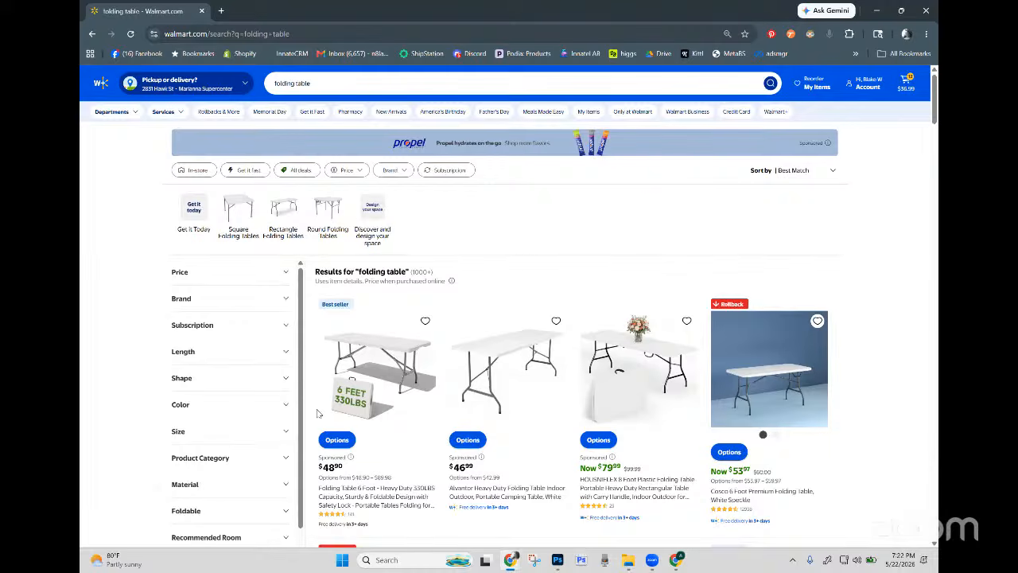
pyautogui.scroll(-2, 787, 360)
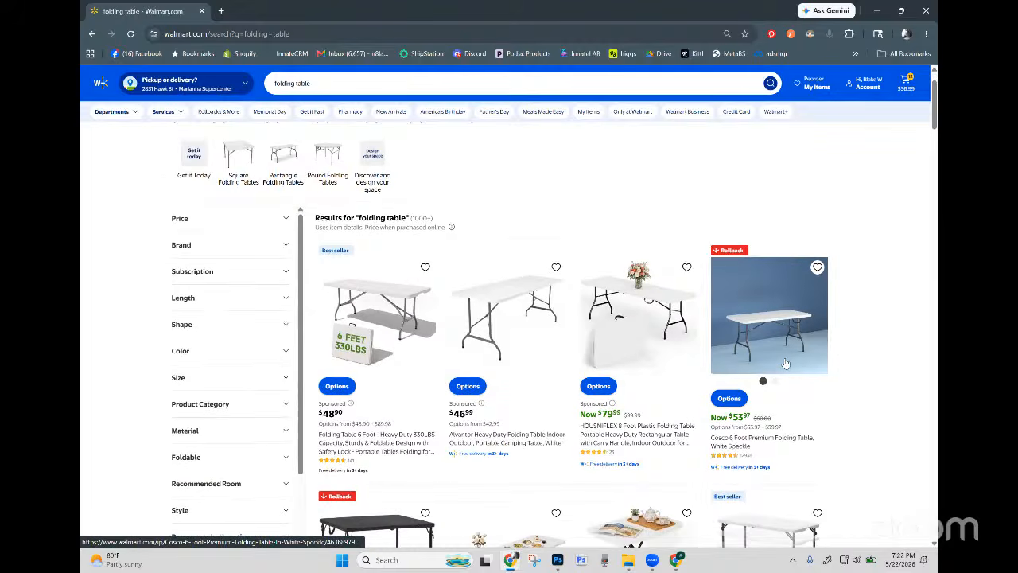
pyautogui.scroll(-4, 785, 362)
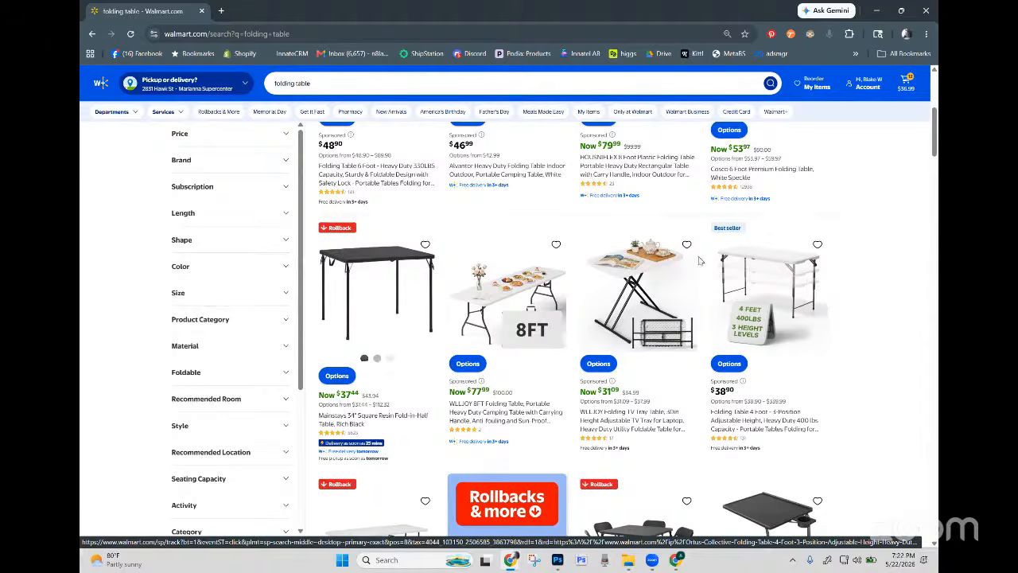
pyautogui.scroll(5, 604, 302)
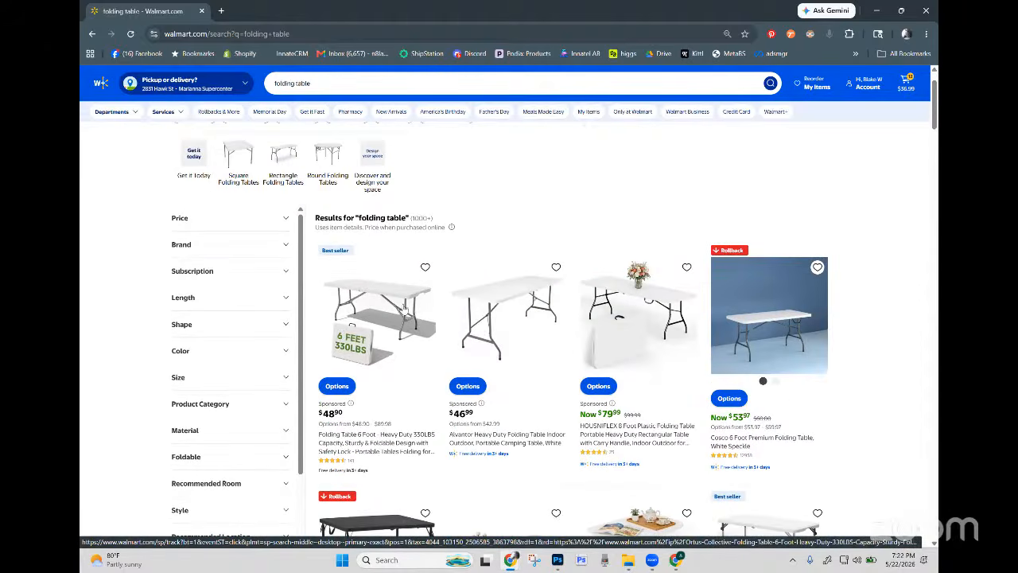
pyautogui.scroll(-6, 477, 328)
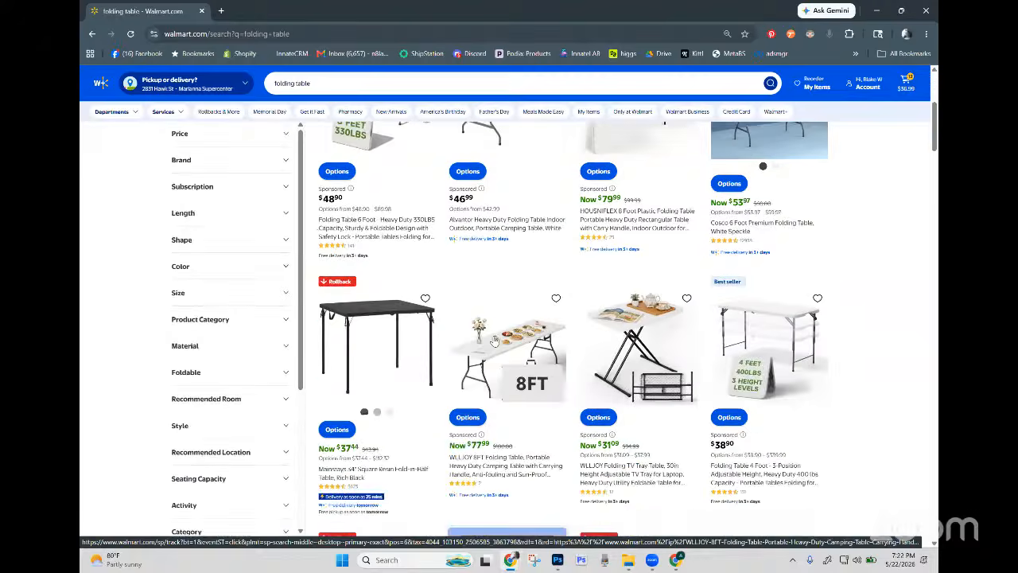
pyautogui.scroll(-2, 495, 331)
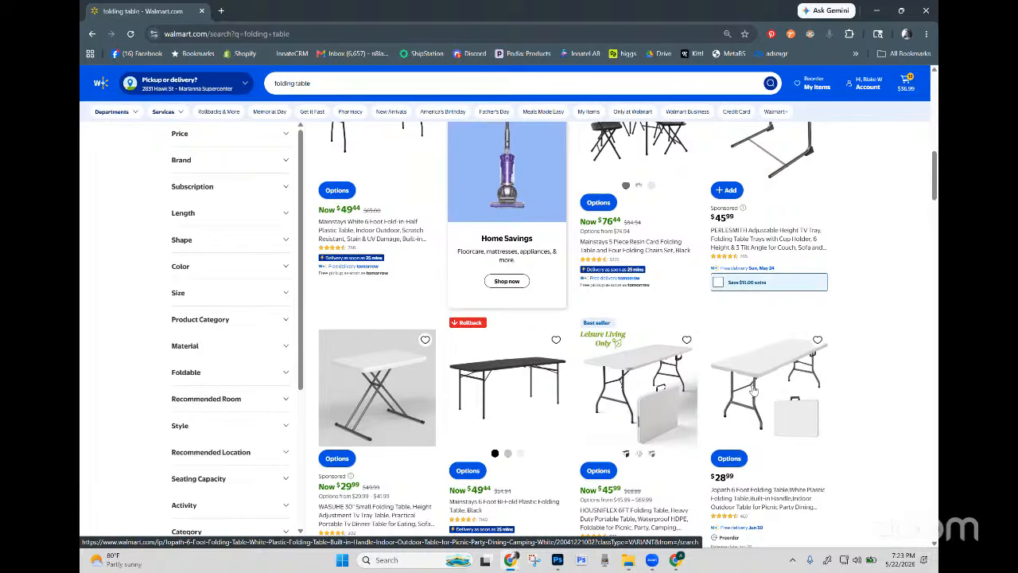
pyautogui.scroll(-5, 753, 389)
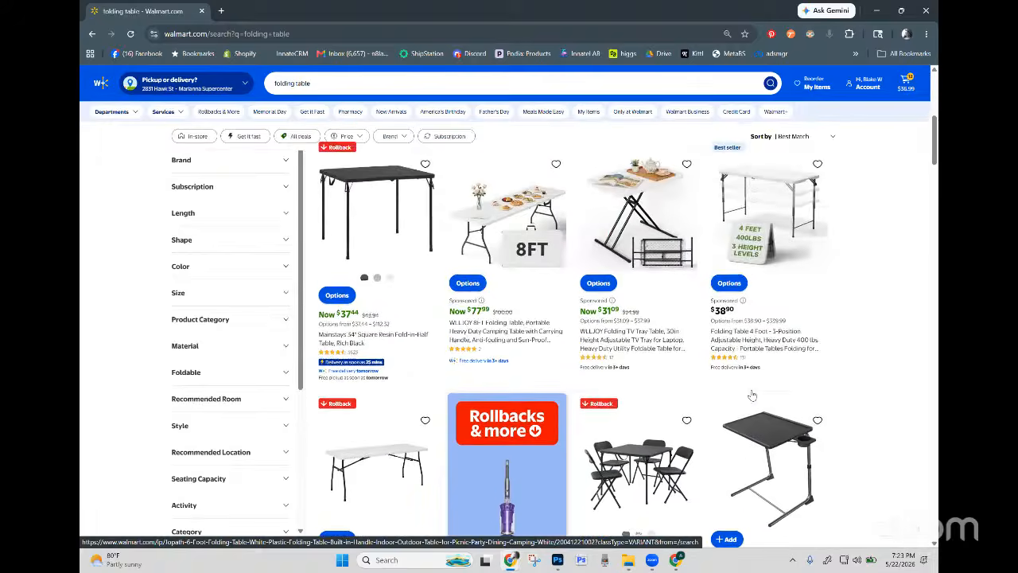
pyautogui.scroll(5, 753, 393)
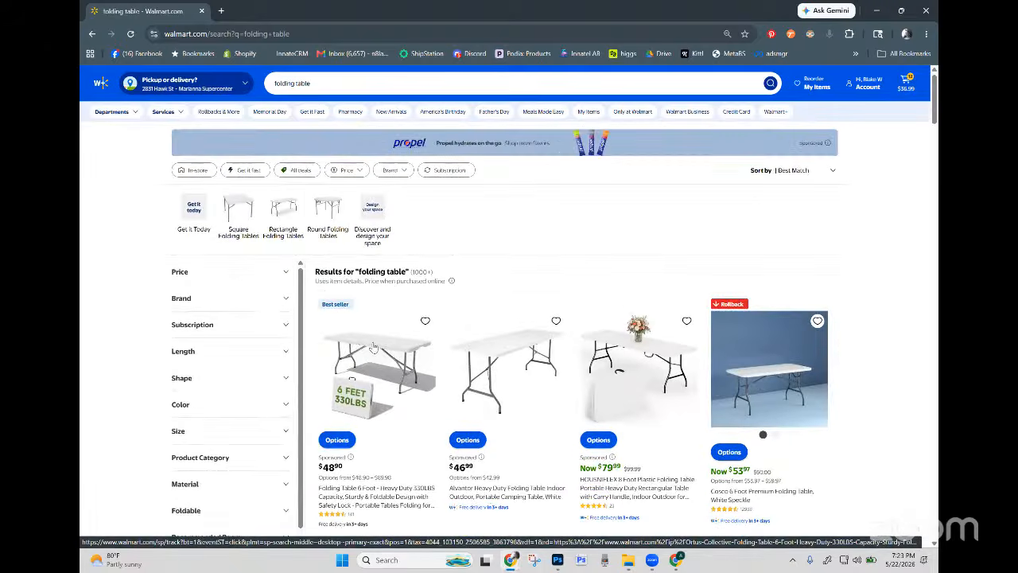
pyautogui.scroll(-1, 373, 346)
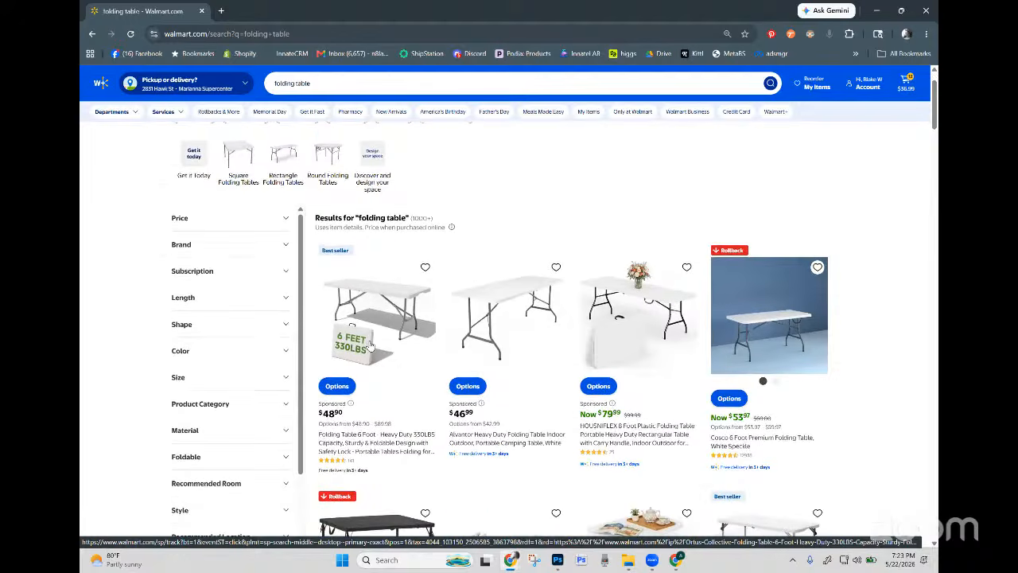
# Step: Open the 6-foot heavy-duty folding table listing and look through its images, ending on the one with the table dimensions
pyautogui.click(380, 305)
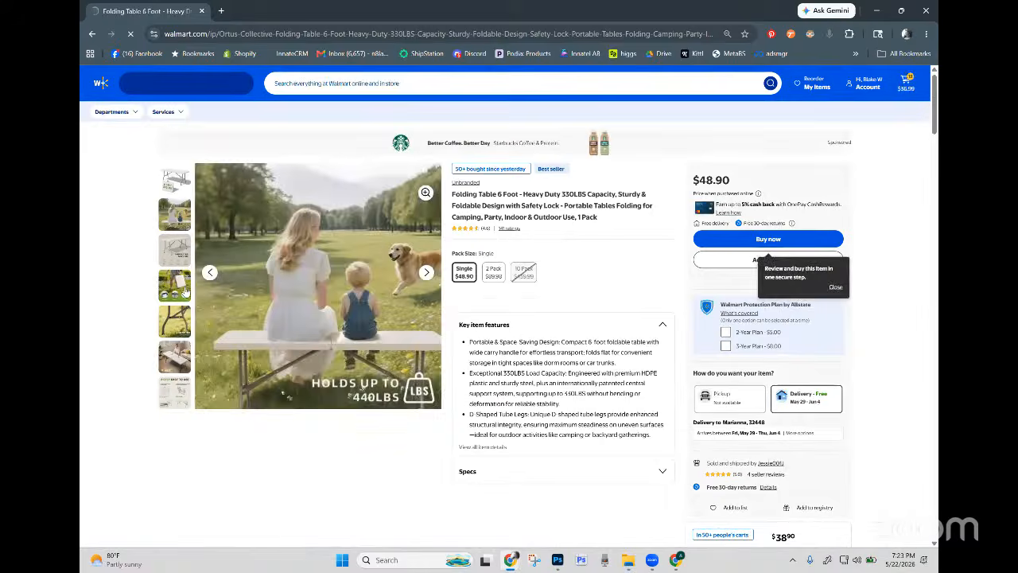
pyautogui.moveTo(185, 286)
pyautogui.moveTo(181, 251)
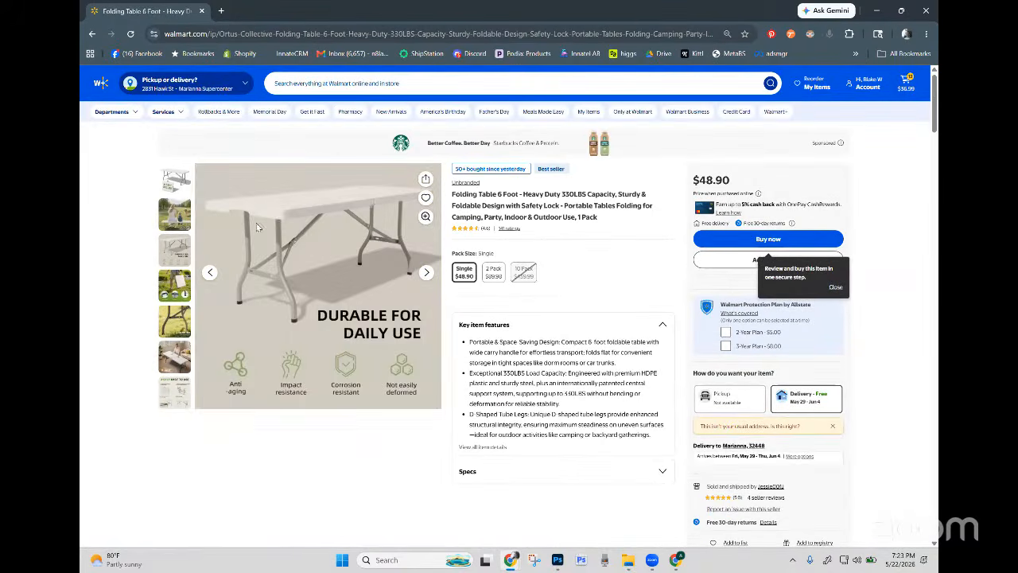
pyautogui.moveTo(286, 219)
pyautogui.moveTo(179, 213)
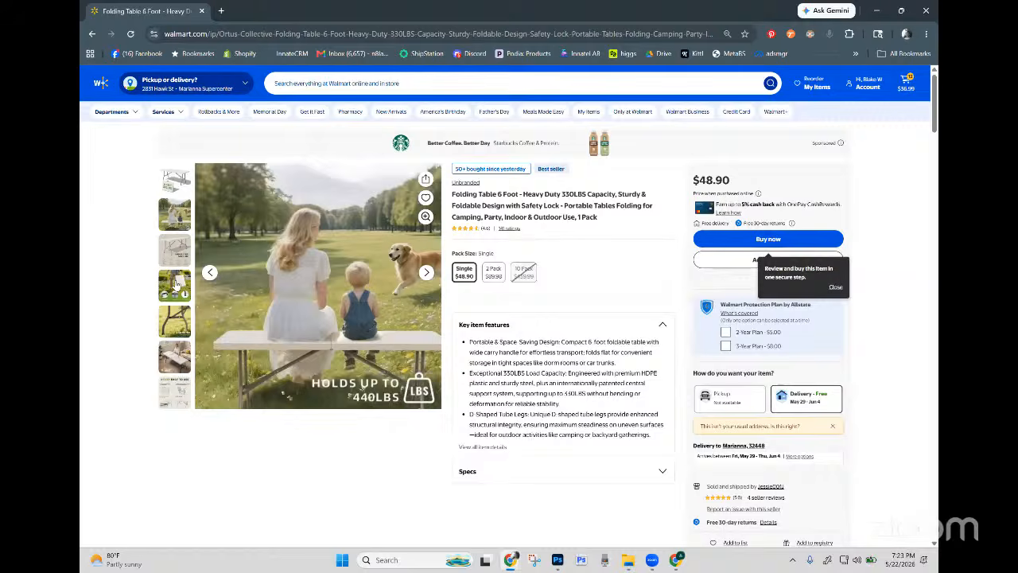
pyautogui.moveTo(176, 400)
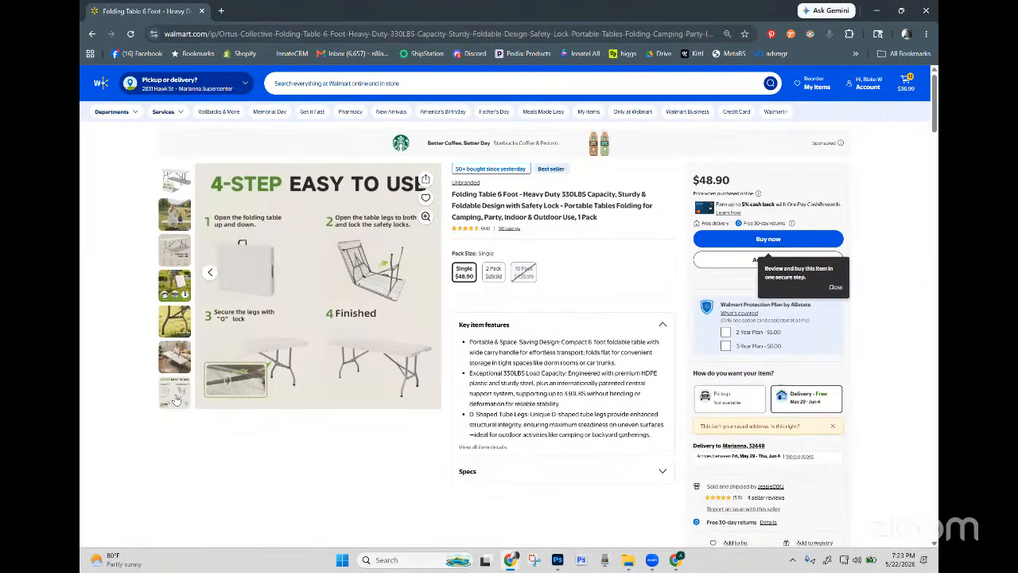
pyautogui.scroll(-1, 175, 389)
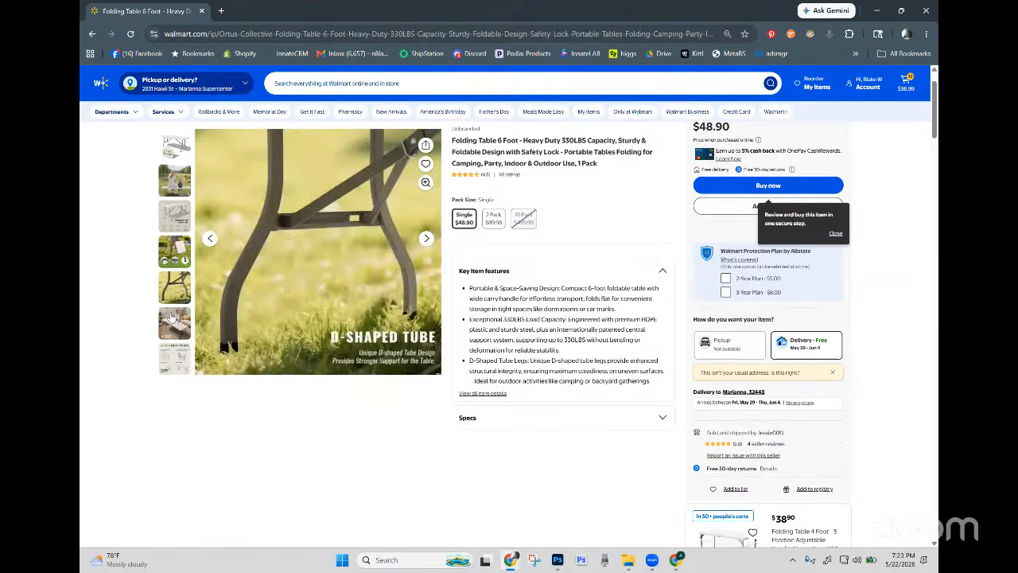
pyautogui.click(171, 318)
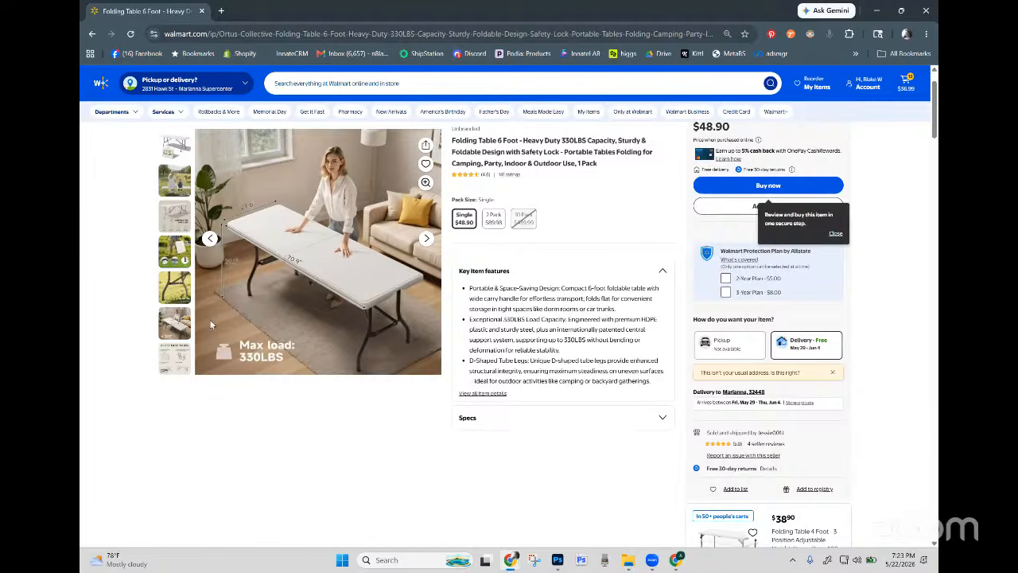
pyautogui.moveTo(292, 256)
# Step: Switch to Photoshop, start a new document and enter a width of 71 inches
pyautogui.click(558, 560)
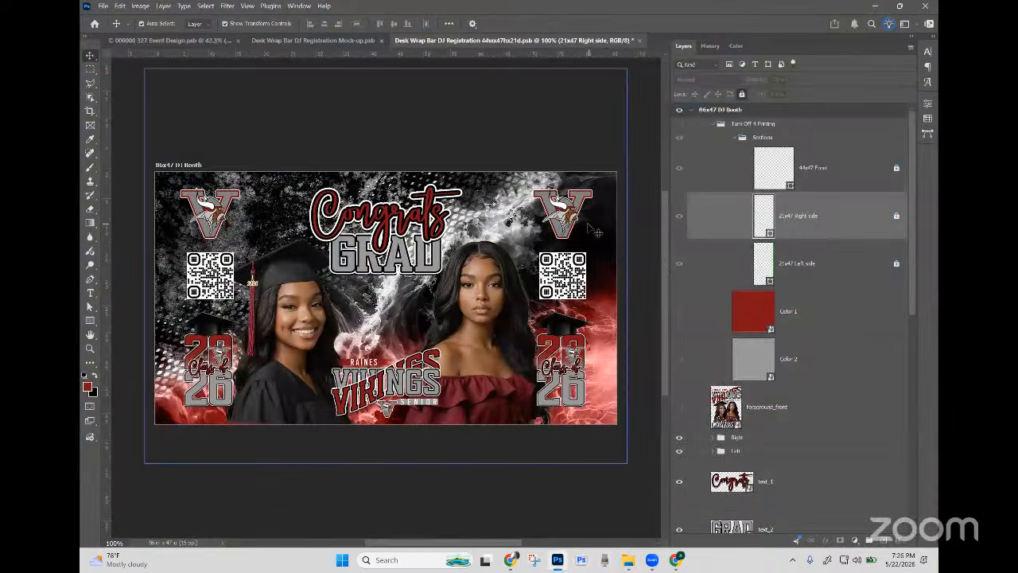
pyautogui.click(104, 6)
pyautogui.click(111, 17)
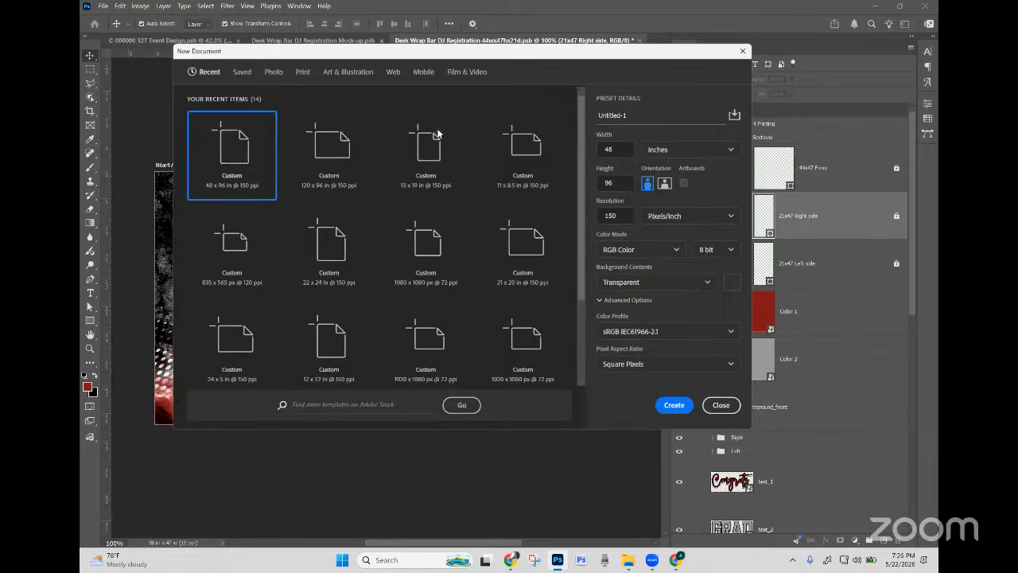
pyautogui.click(614, 149)
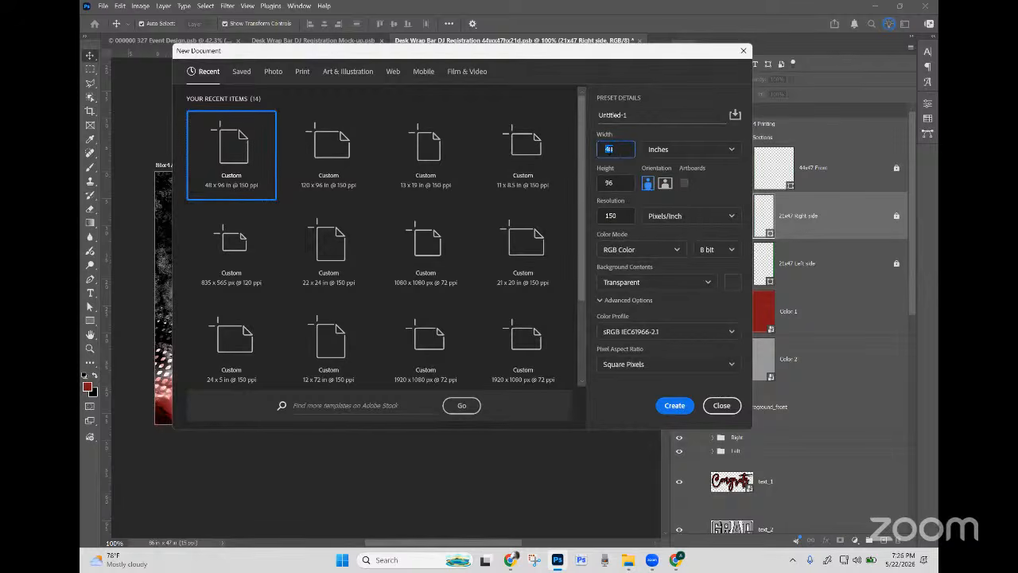
pyautogui.write('71')
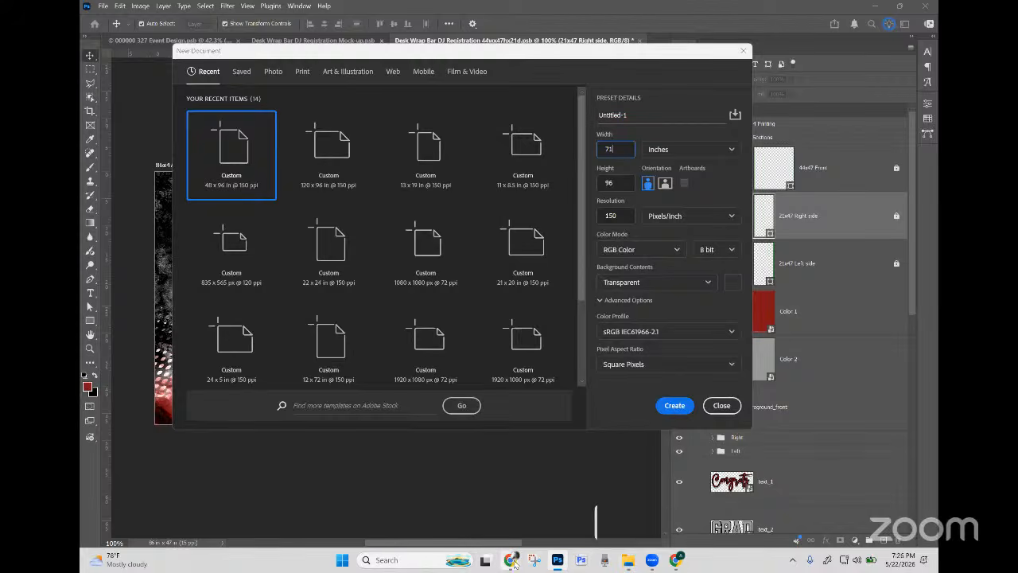
# Step: Recheck the folding table listing in Chrome and try extending the new document's 71-inch width with an addition
pyautogui.click(537, 501)
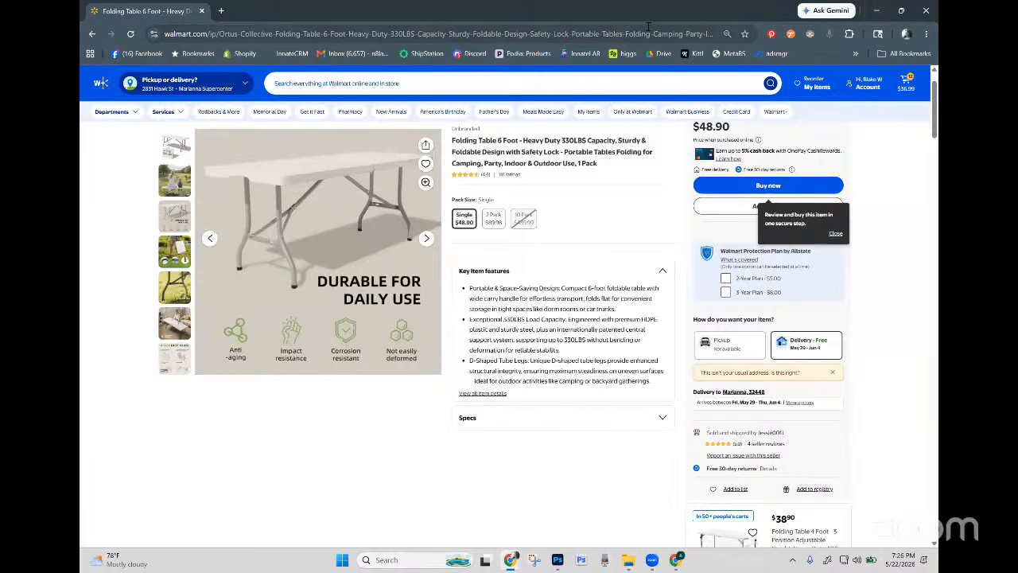
pyautogui.click(874, 11)
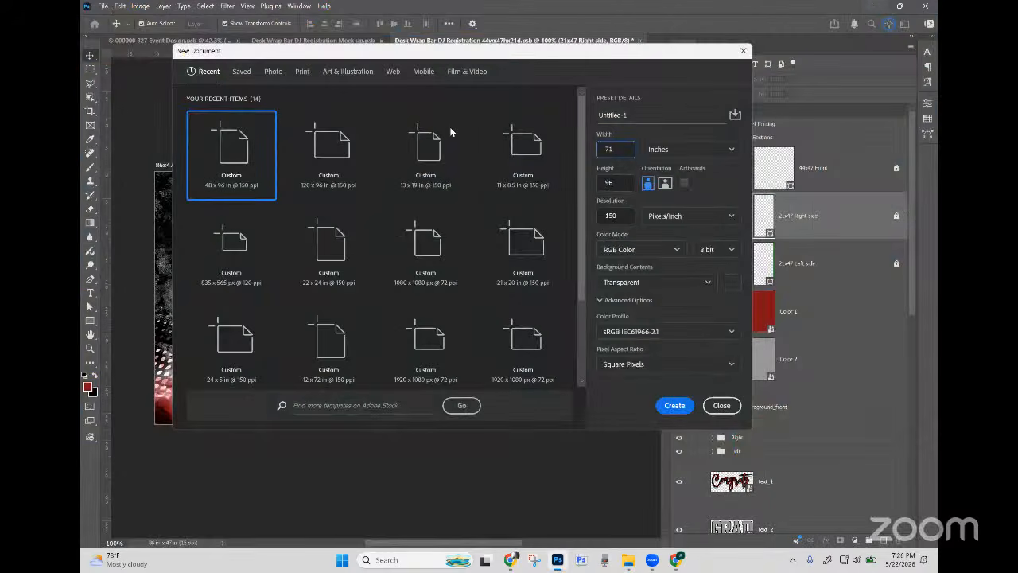
pyautogui.doubleClick(619, 149)
pyautogui.click(619, 148)
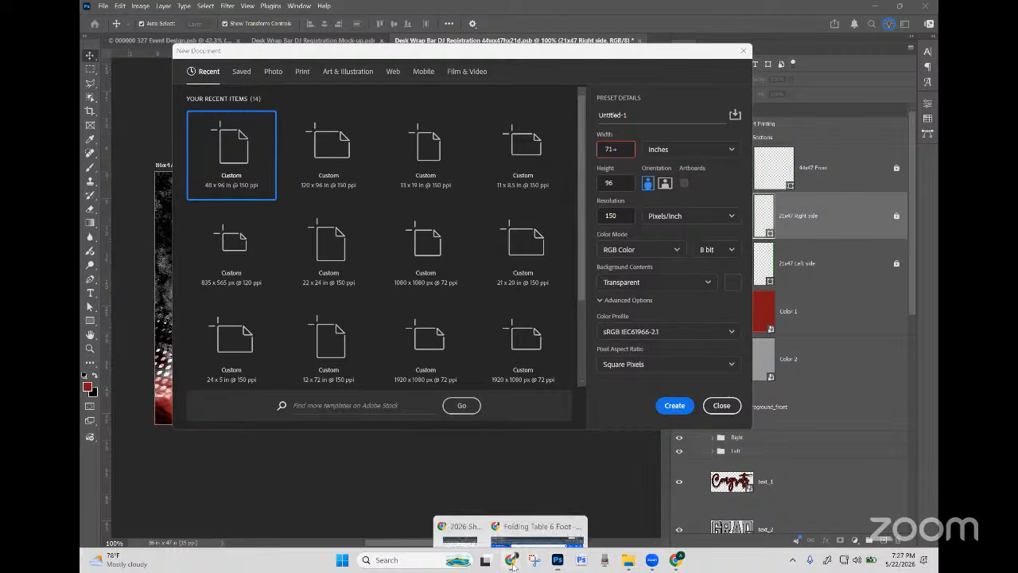
pyautogui.click(541, 497)
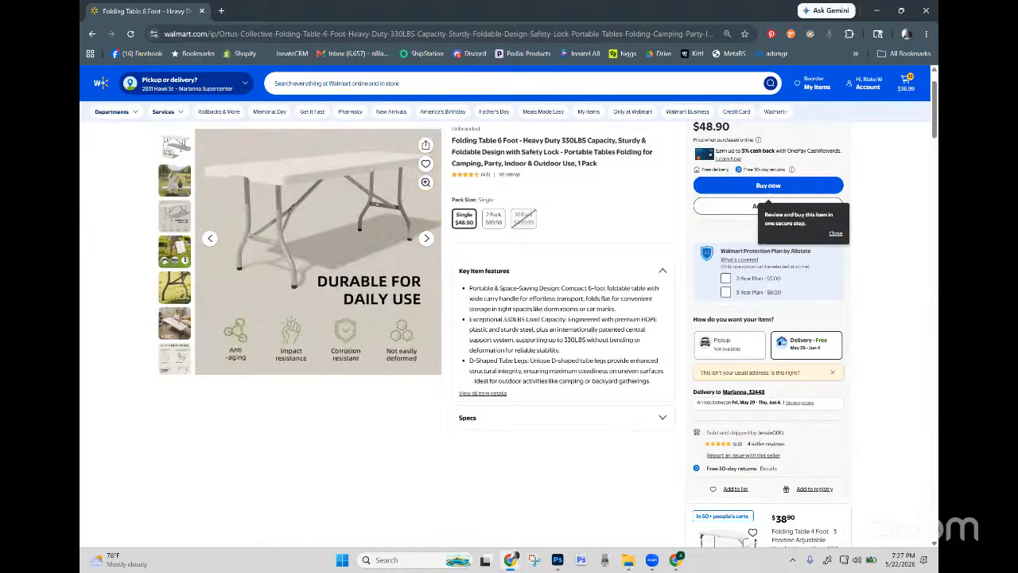
pyautogui.click(874, 11)
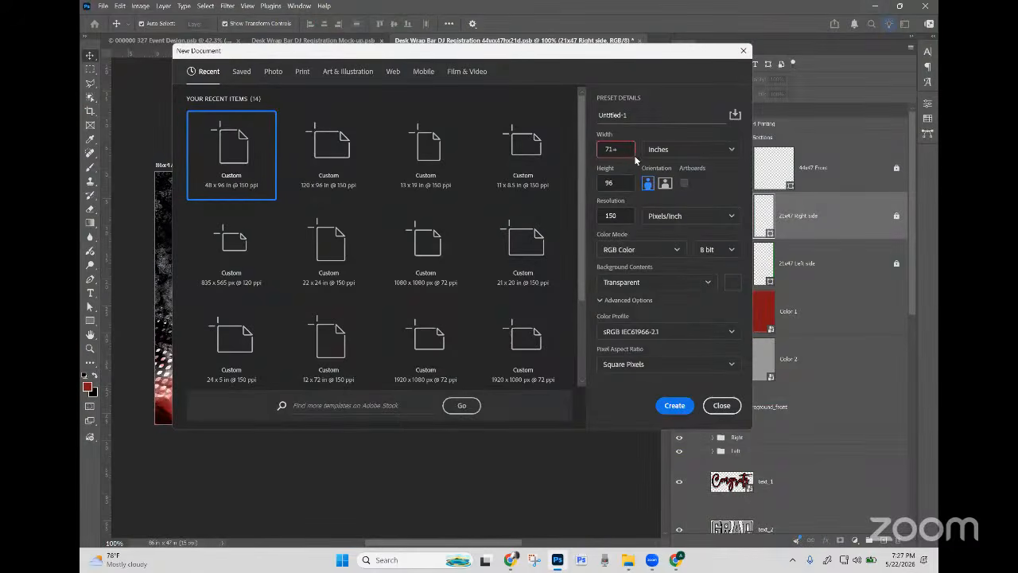
pyautogui.write('48')
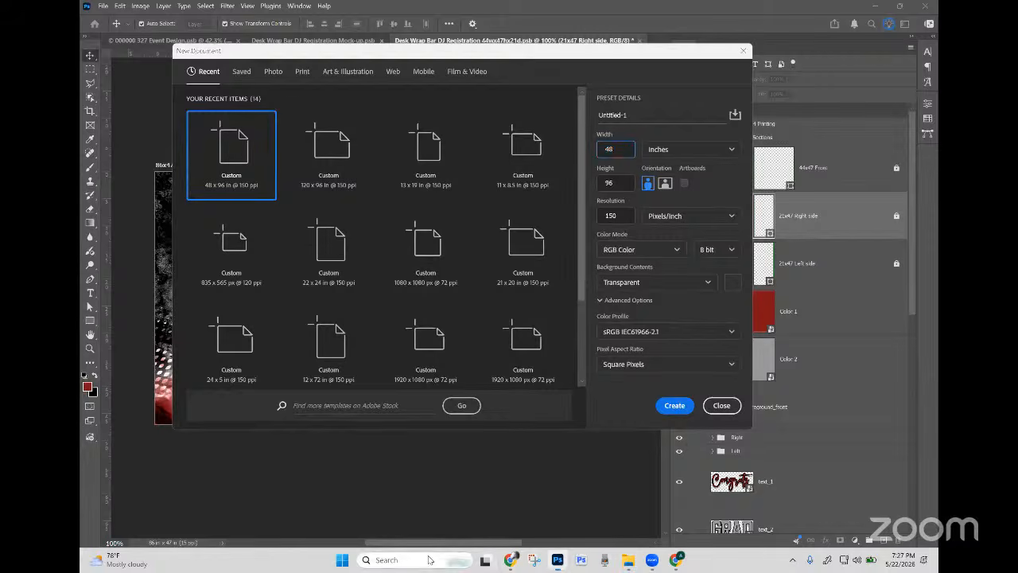
# Step: Open Calculator and add 71 + 30 + 30 for the table wrap's total width
pyautogui.click(429, 560)
pyautogui.write('calculator')
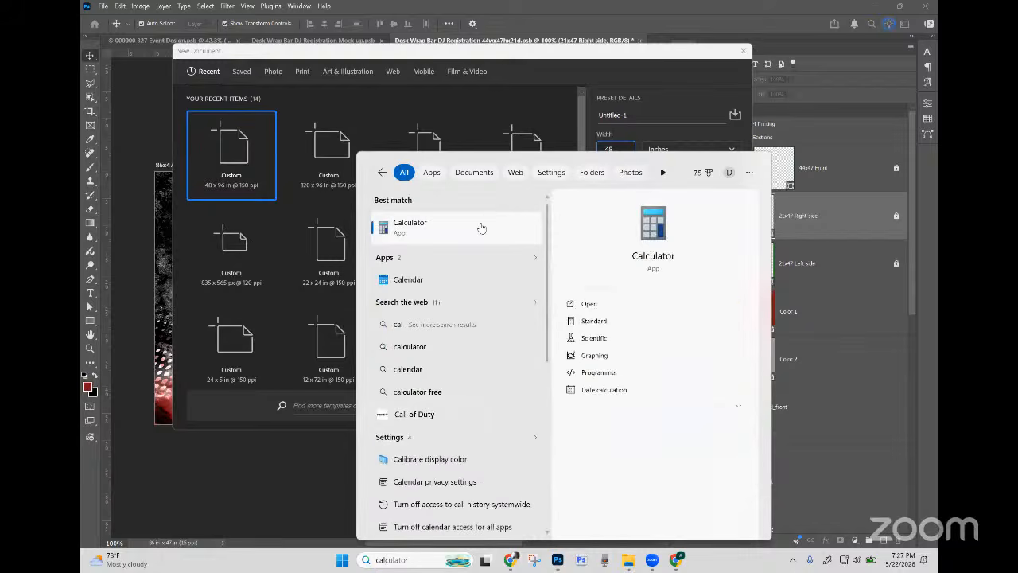
pyautogui.click(480, 225)
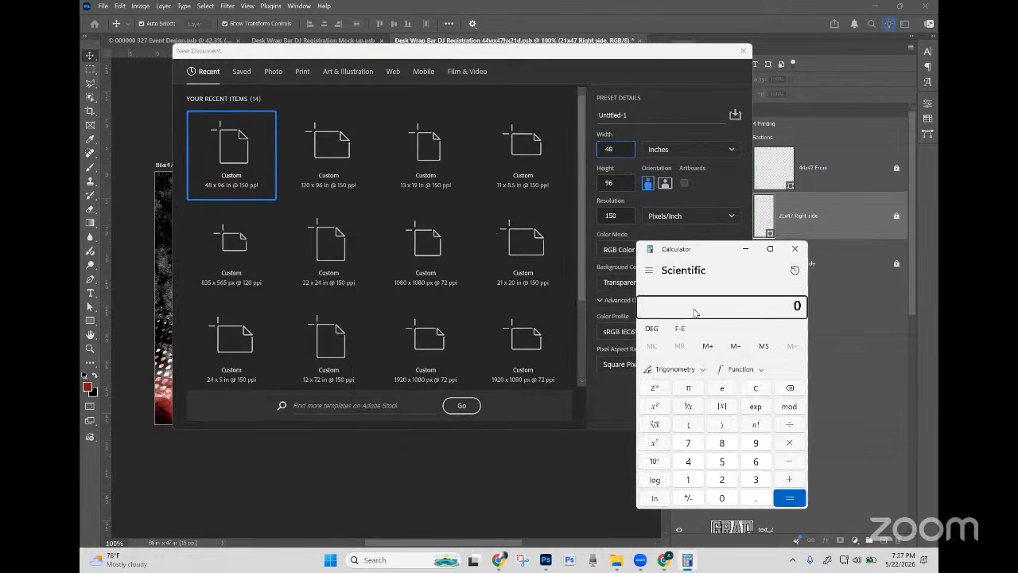
pyautogui.click(694, 312)
pyautogui.write('71')
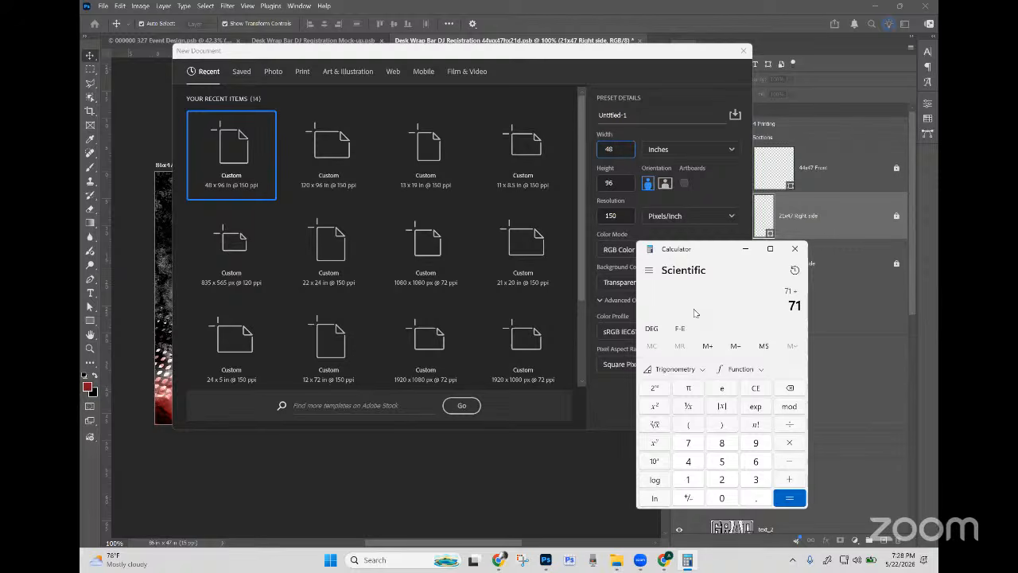
pyautogui.write('30 + 30')
pyautogui.press('Return')
# Step: Set the new document's width to 131 inches and compare it with the sum in Calculator
pyautogui.doubleClick(619, 150)
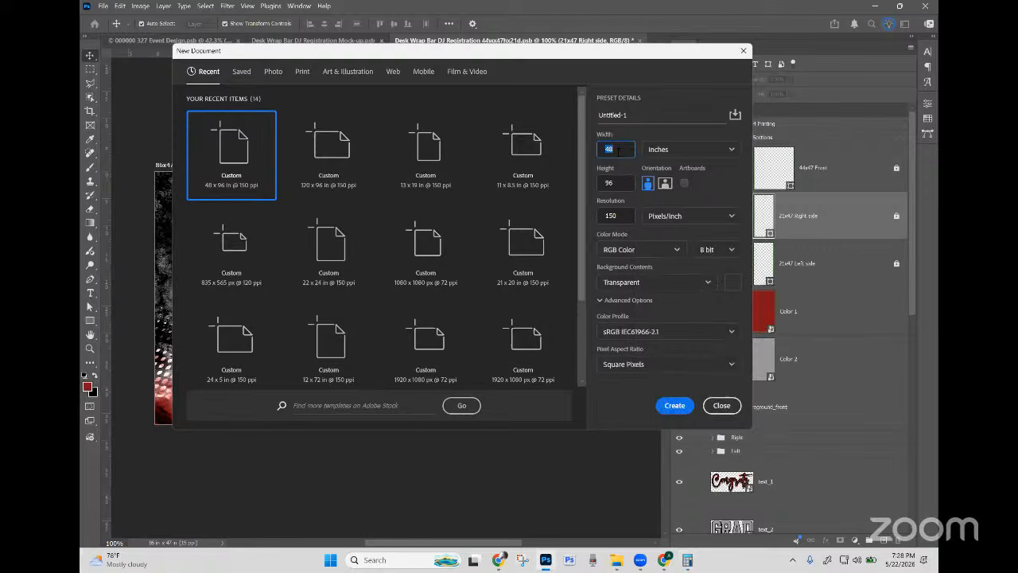
pyautogui.write('131')
pyautogui.click(681, 566)
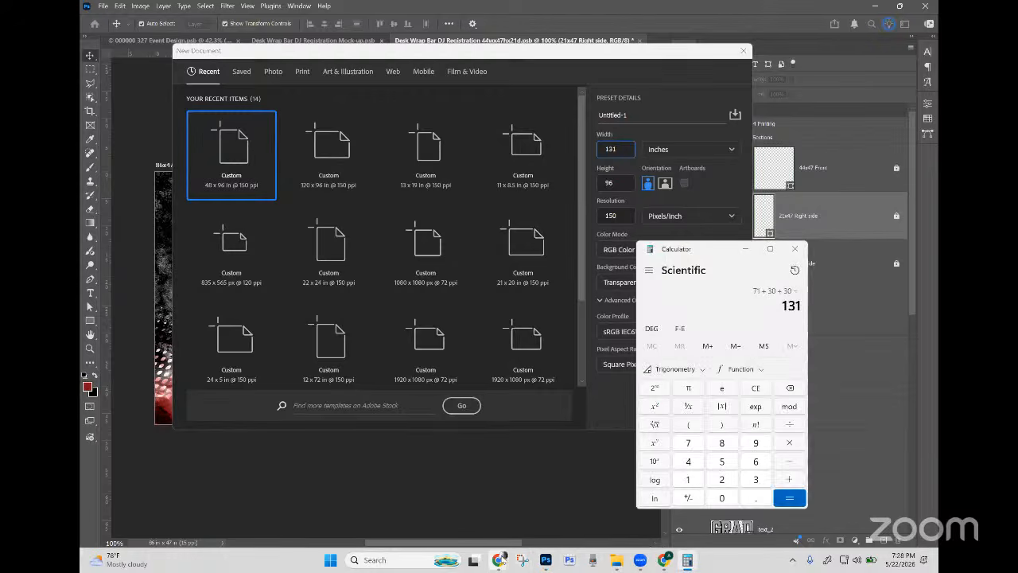
# Step: Examine the table's length and height dimensions in the Walmart listing image in Chrome
pyautogui.moveTo(498, 559)
pyautogui.click(516, 524)
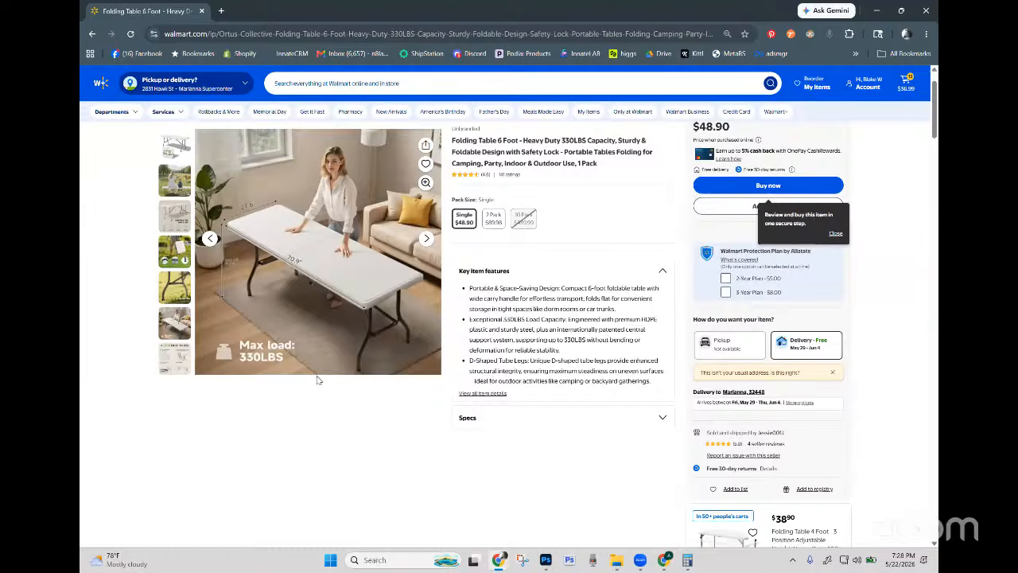
pyautogui.moveTo(369, 306)
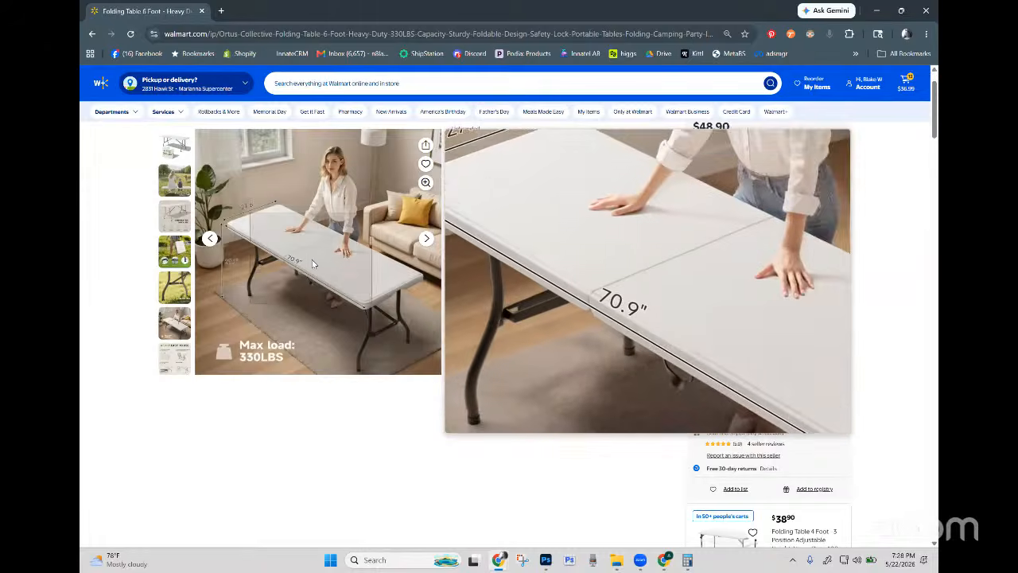
pyautogui.click(879, 11)
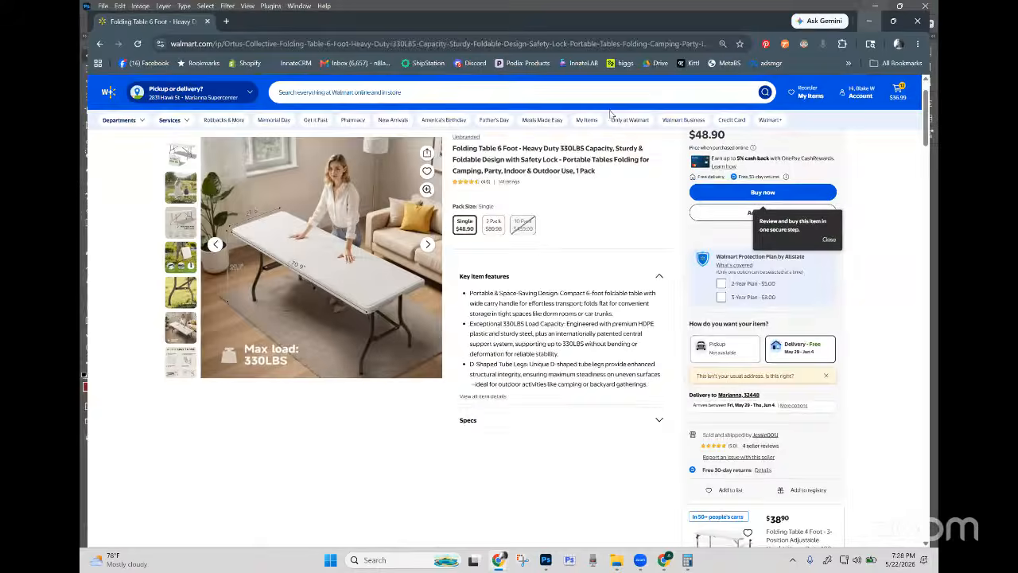
pyautogui.click(625, 149)
pyautogui.click(620, 184)
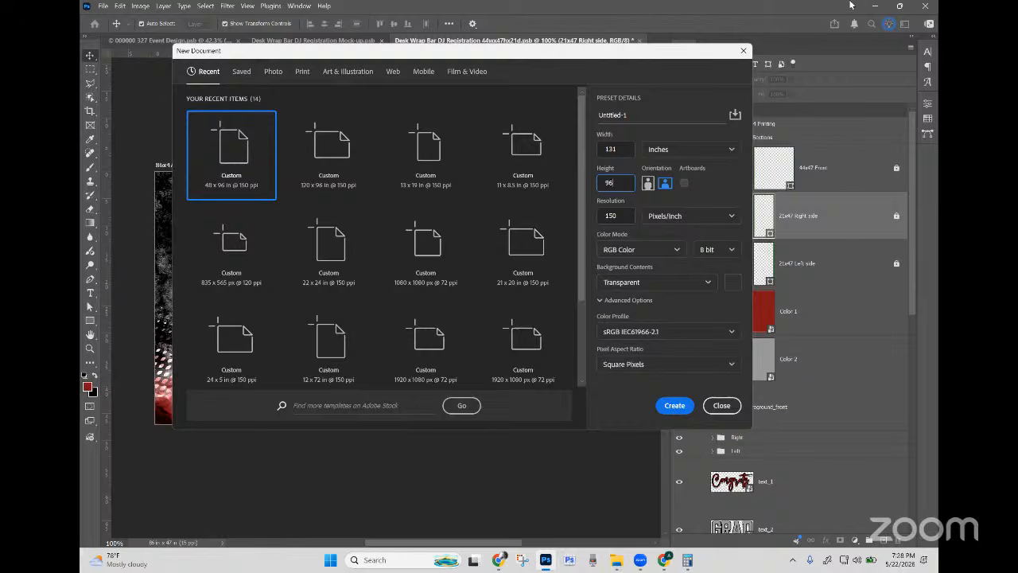
pyautogui.click(874, 7)
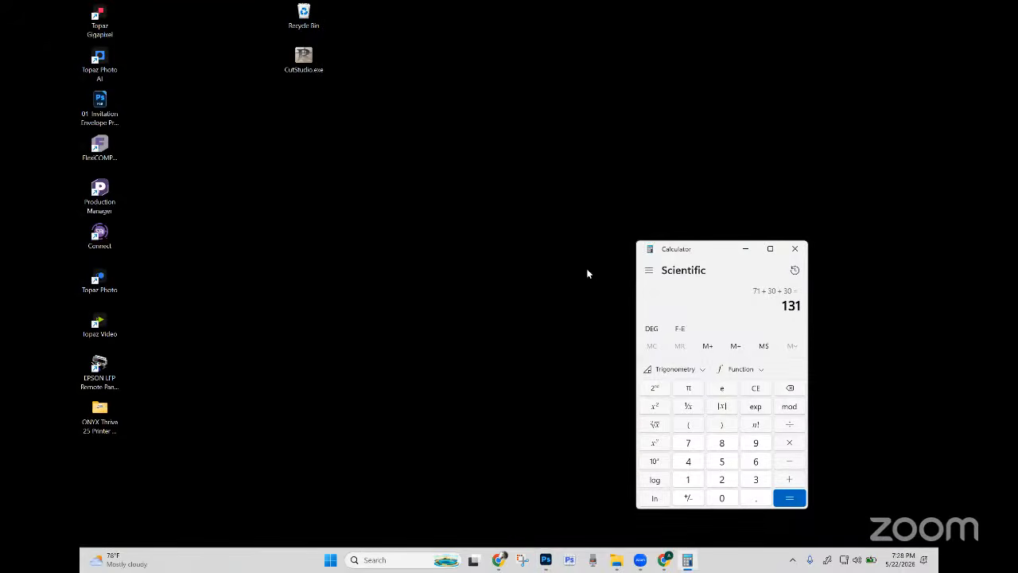
pyautogui.moveTo(499, 562)
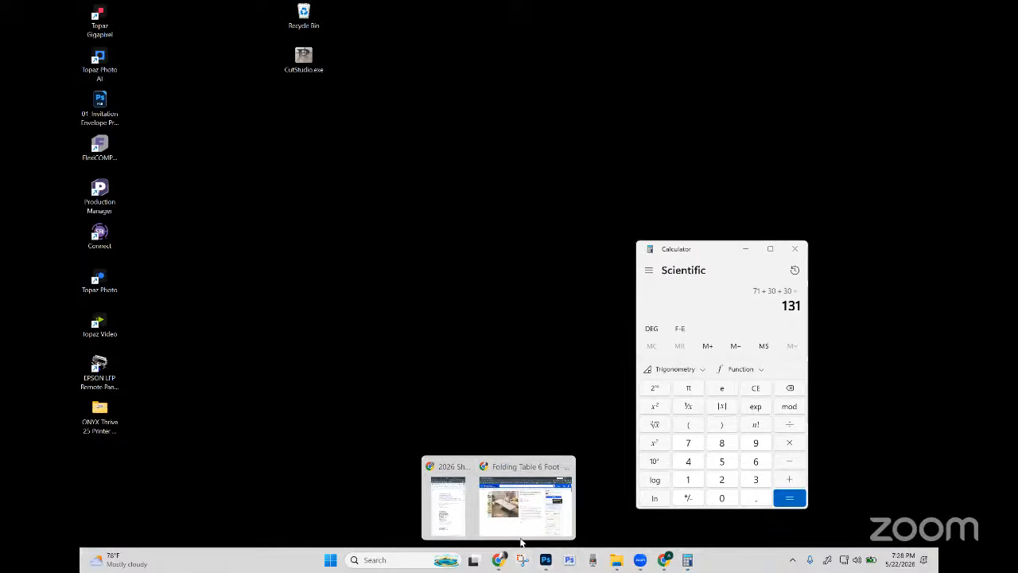
pyautogui.click(533, 525)
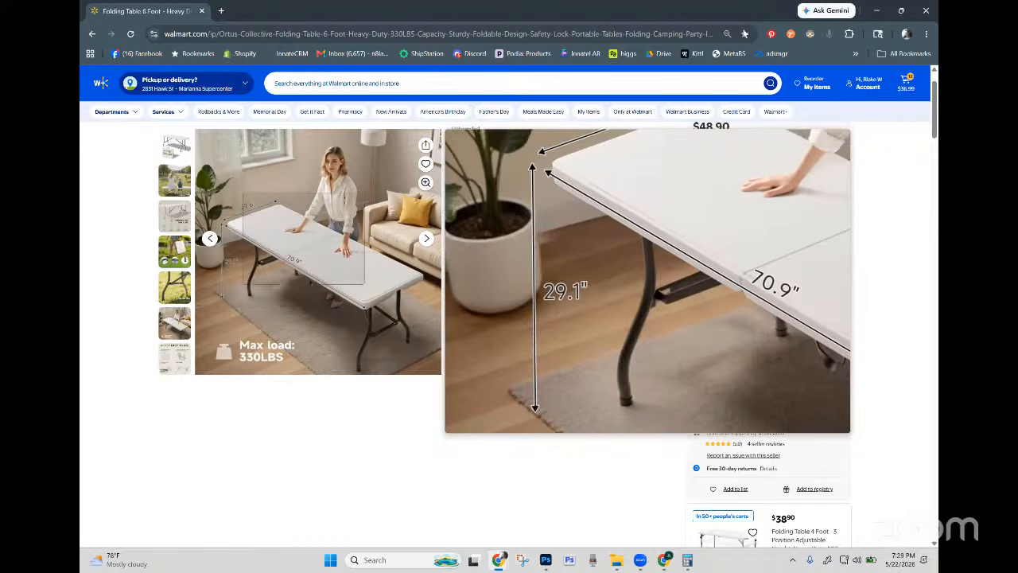
pyautogui.click(875, 10)
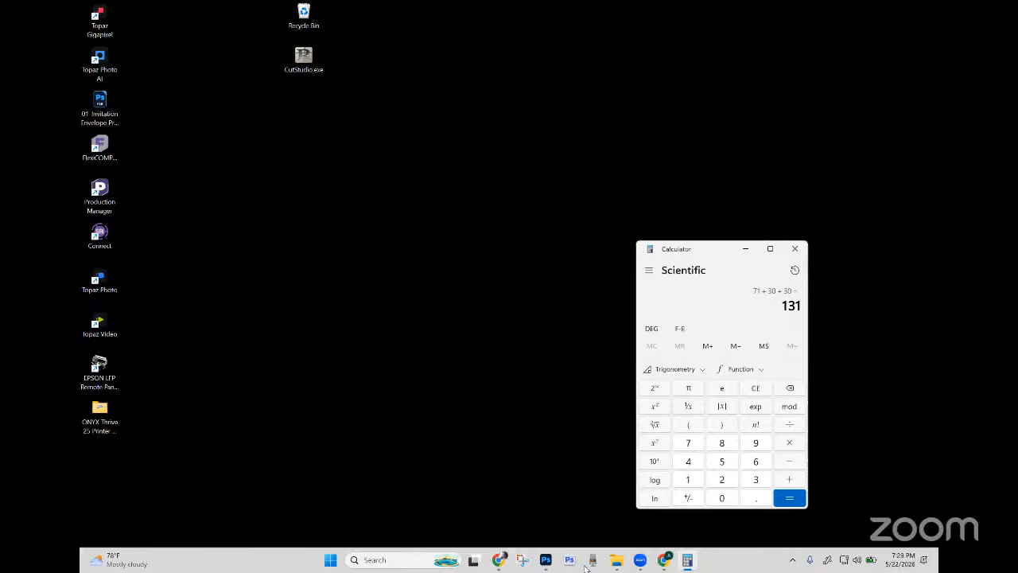
# Step: Return to Photoshop and set the new document's height to 30 inches
pyautogui.click(546, 560)
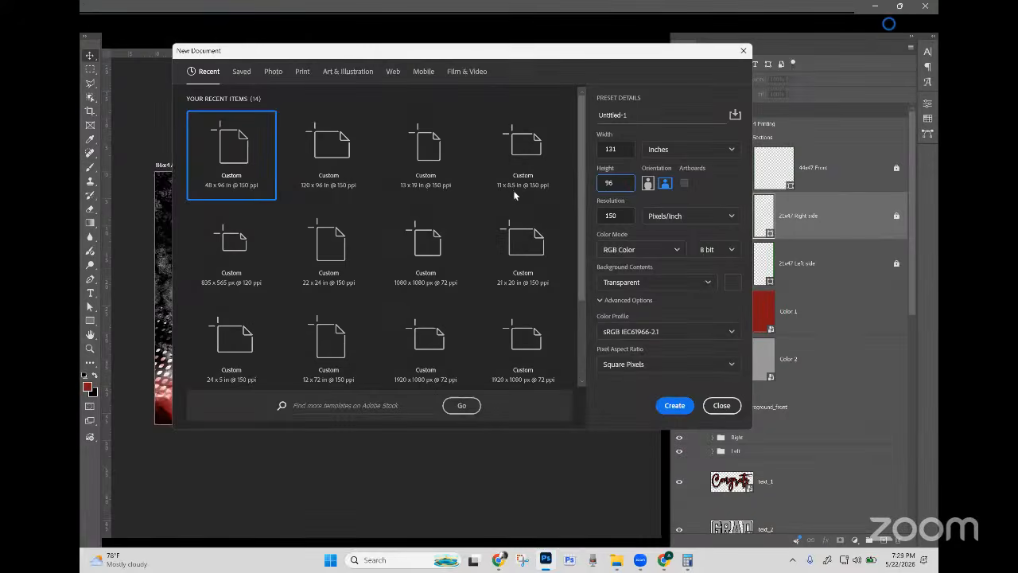
pyautogui.click(617, 194)
pyautogui.moveTo(617, 184); pyautogui.dragTo(595, 186)
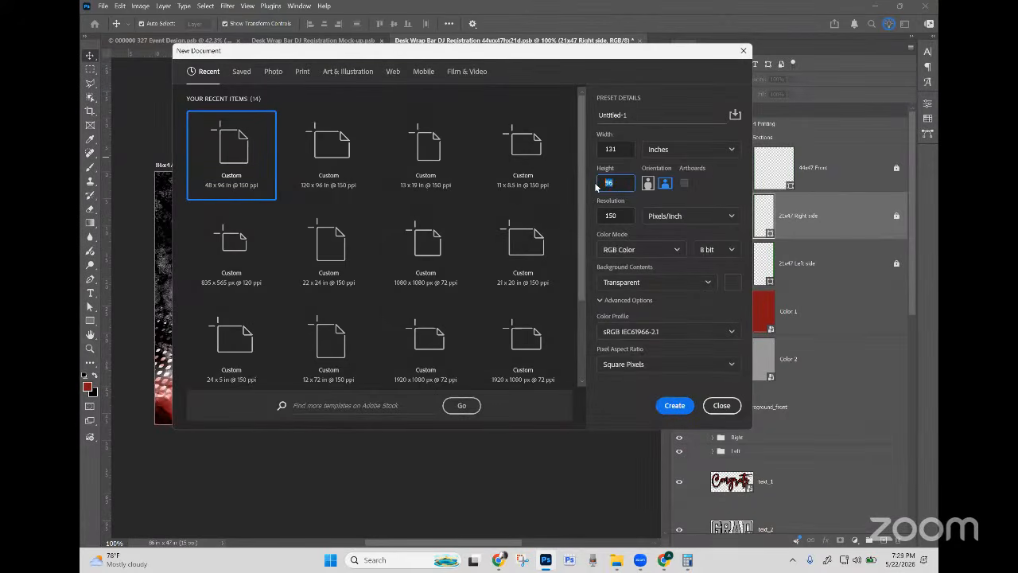
pyautogui.write('30')
# Step: Keep 150 pixels/inch and a transparent background, choose the working sRGB IEC61966-2.1 color profile and create the document
pyautogui.click(620, 216)
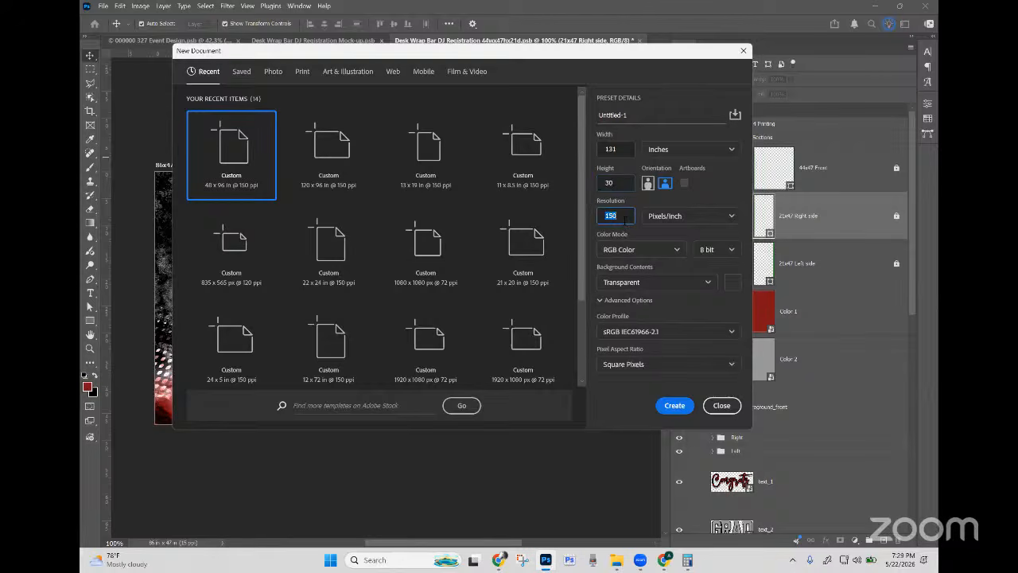
pyautogui.click(634, 403)
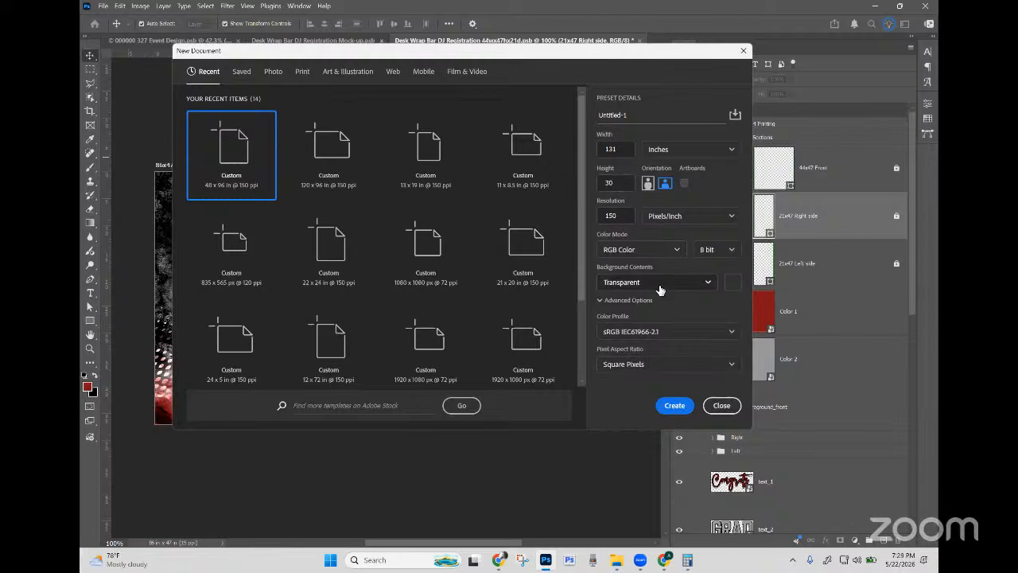
pyautogui.click(636, 332)
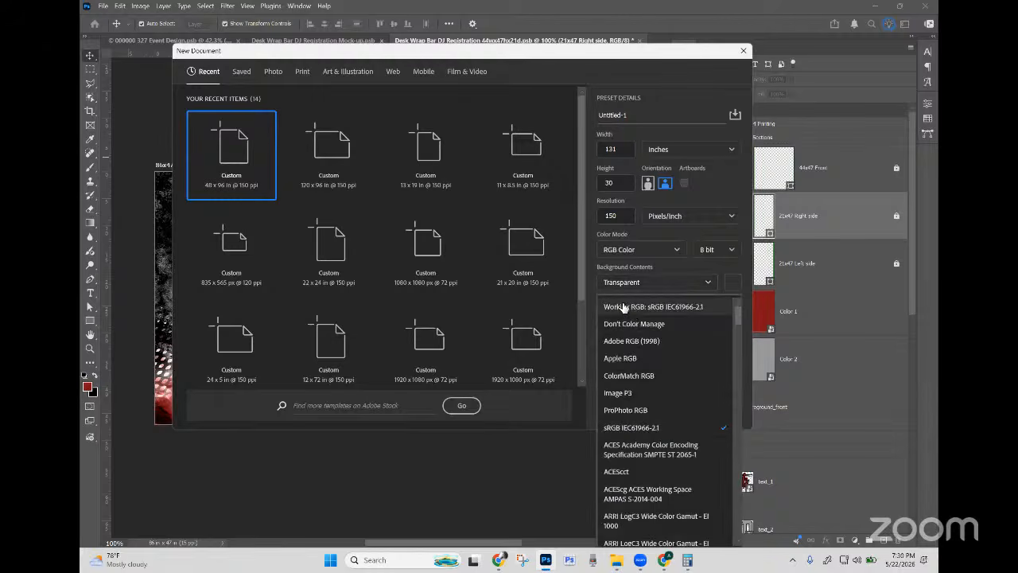
pyautogui.click(624, 307)
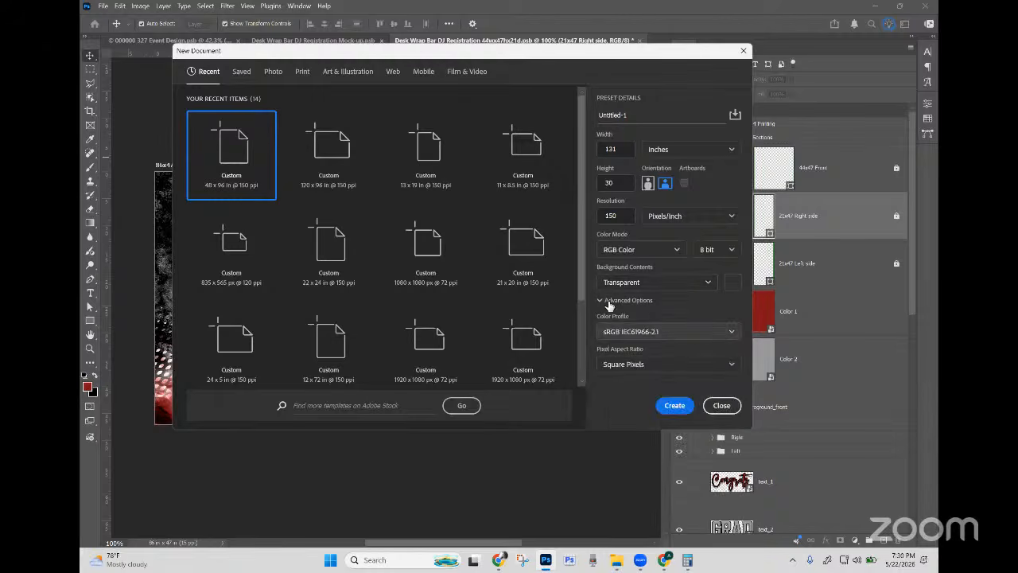
pyautogui.click(675, 406)
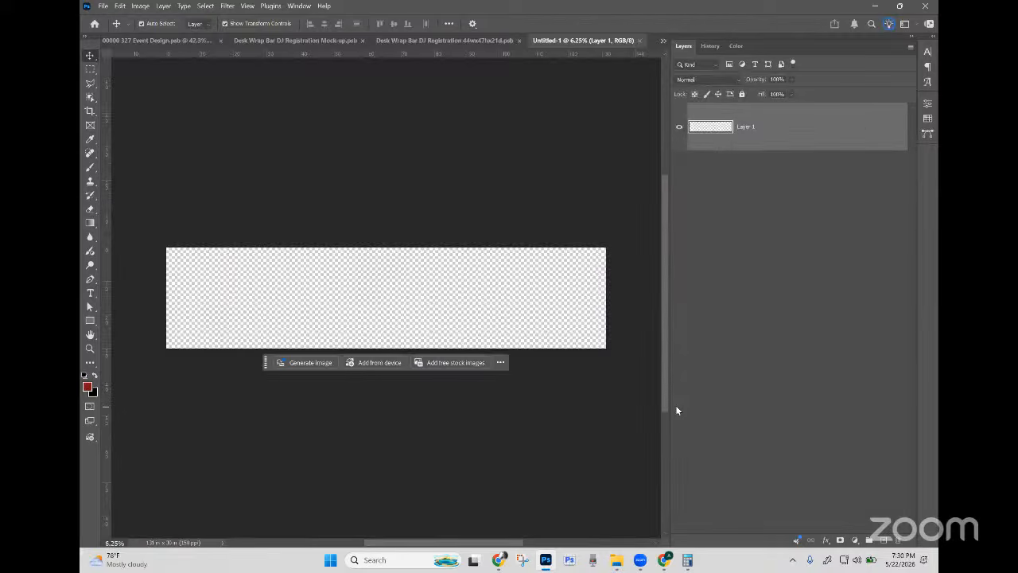
# Step: Create a rectangle shape 71 in wide and 30 in high on the blank canvas with the Rectangle tool
pyautogui.rightClick(90, 322)
pyautogui.click(112, 322)
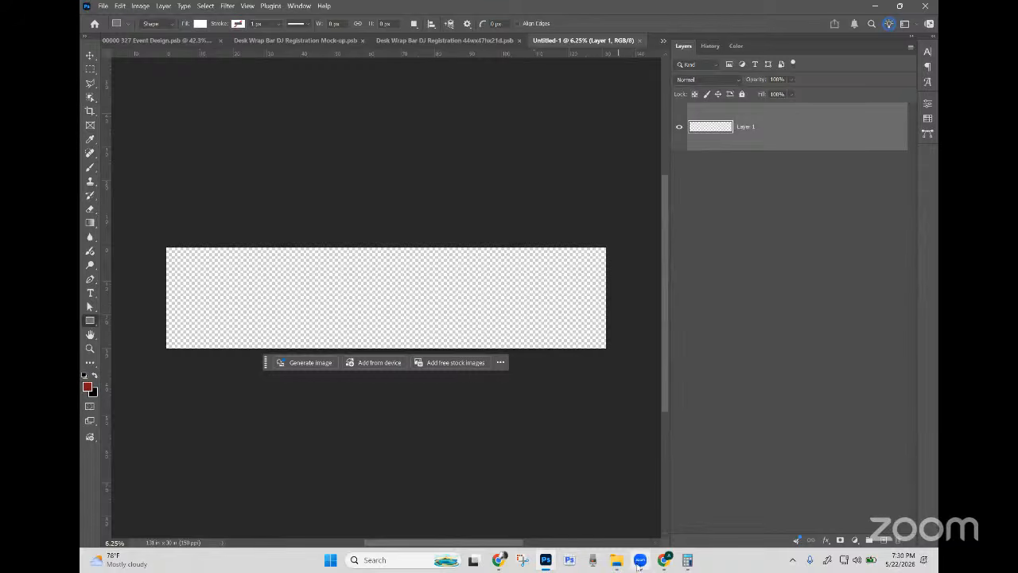
pyautogui.click(293, 262)
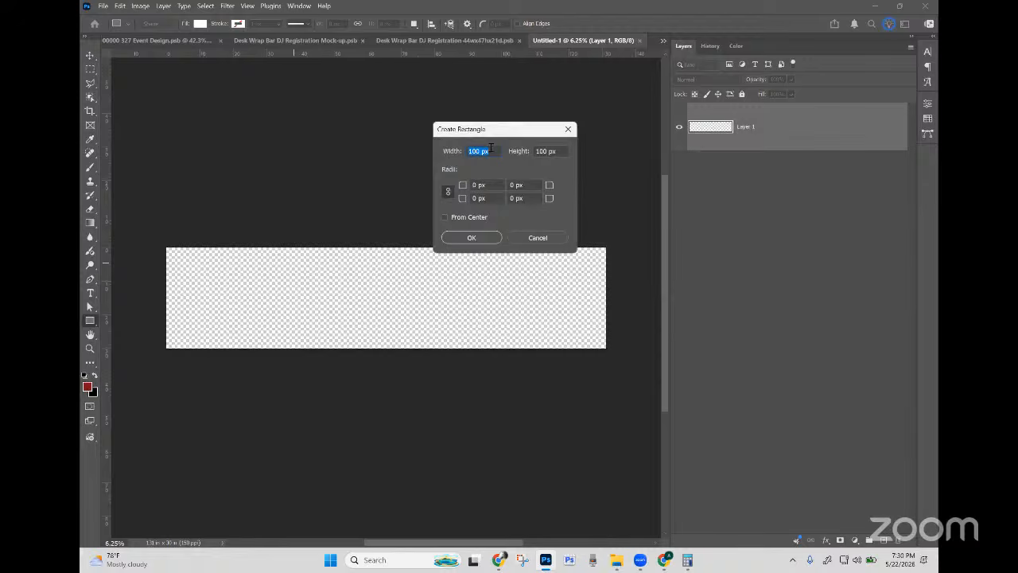
pyautogui.write('71')
pyautogui.click(557, 152)
pyautogui.doubleClick(556, 152)
pyautogui.write('30')
pyautogui.click(687, 559)
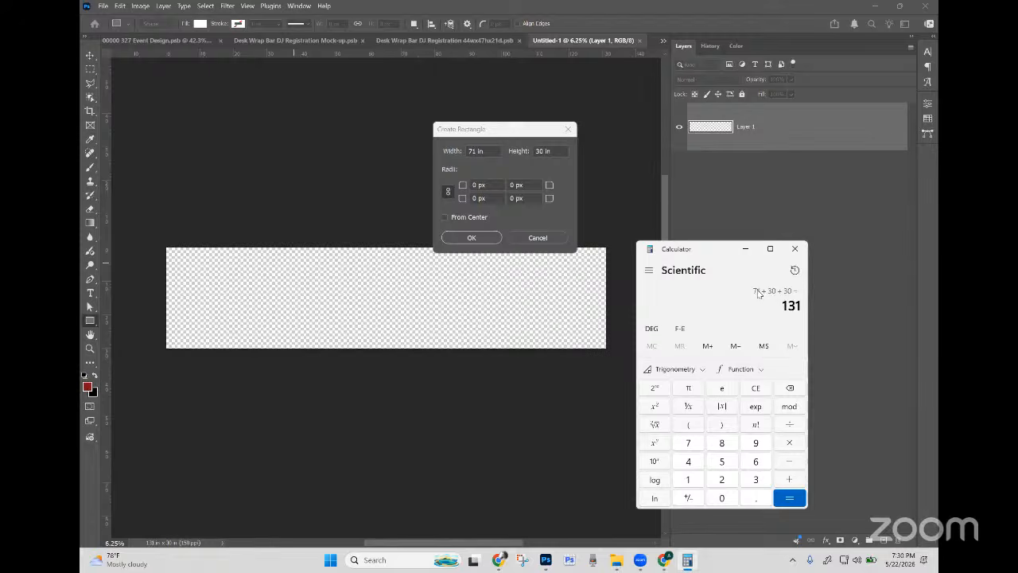
pyautogui.click(483, 243)
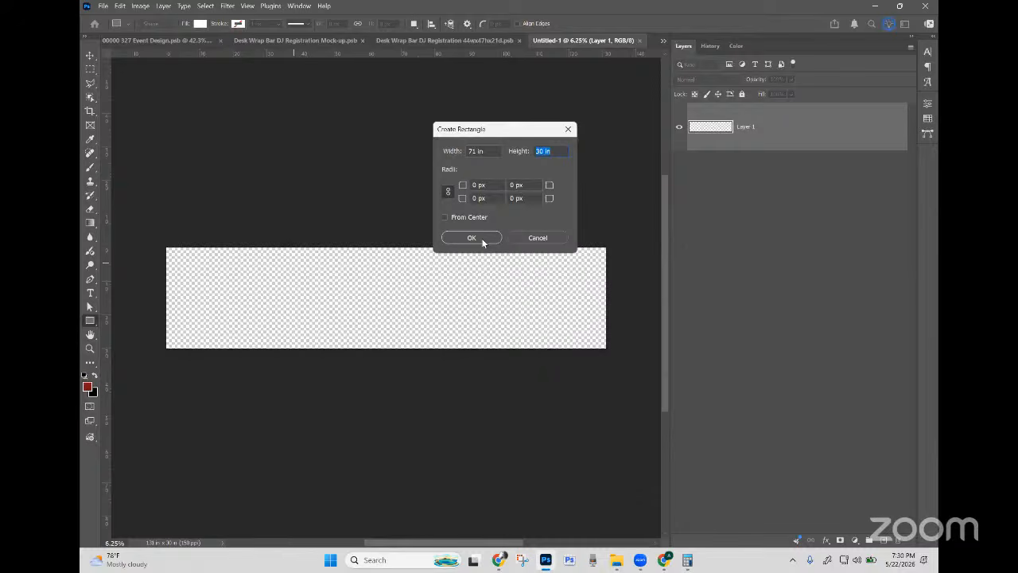
pyautogui.click(483, 243)
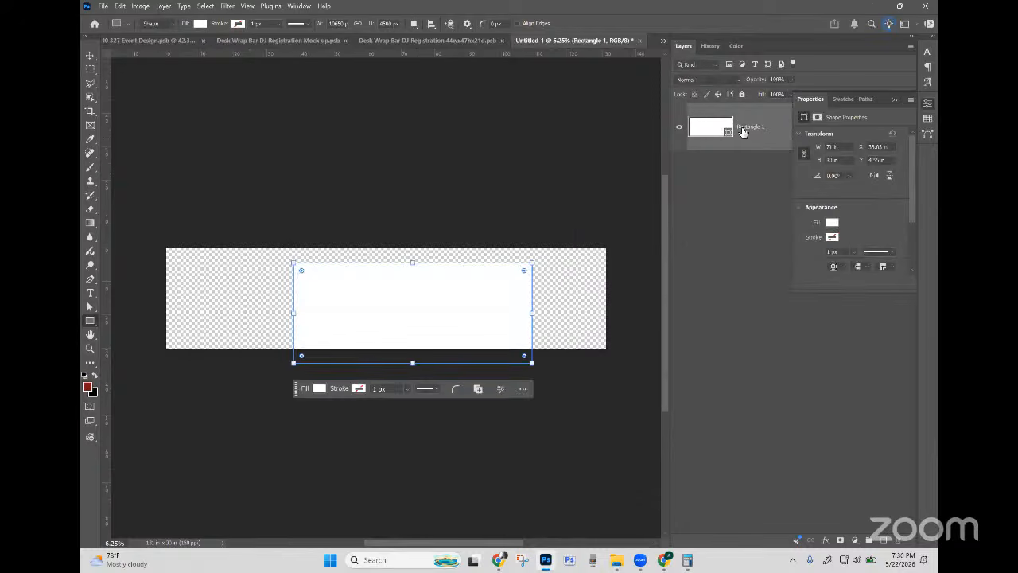
# Step: Rename the wide rectangle's layer as 71x30 Front
pyautogui.doubleClick(742, 129)
pyautogui.press('BackSpace')
pyautogui.press('Return')
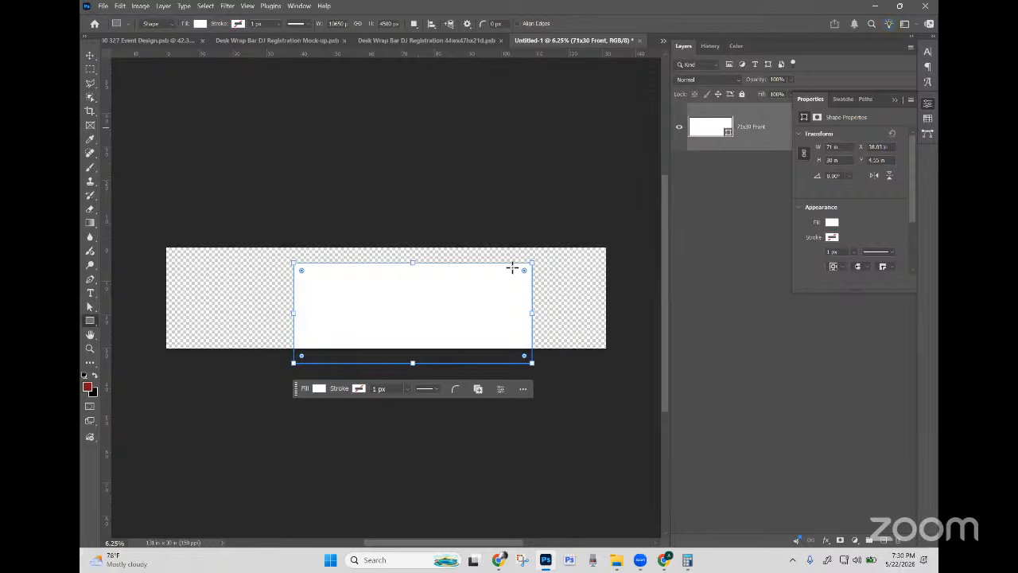
# Step: Create a second rectangle 30 in wide and 30 in high over the wide one and fill it with bright red
pyautogui.click(233, 275)
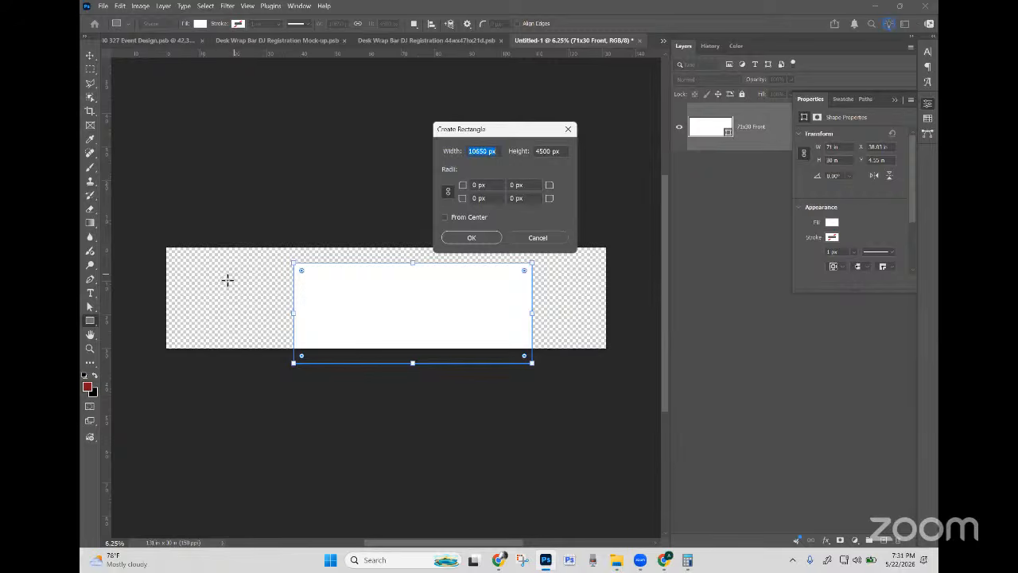
pyautogui.write('30 in')
pyautogui.press('Tab')
pyautogui.write('30 in')
pyautogui.click(473, 238)
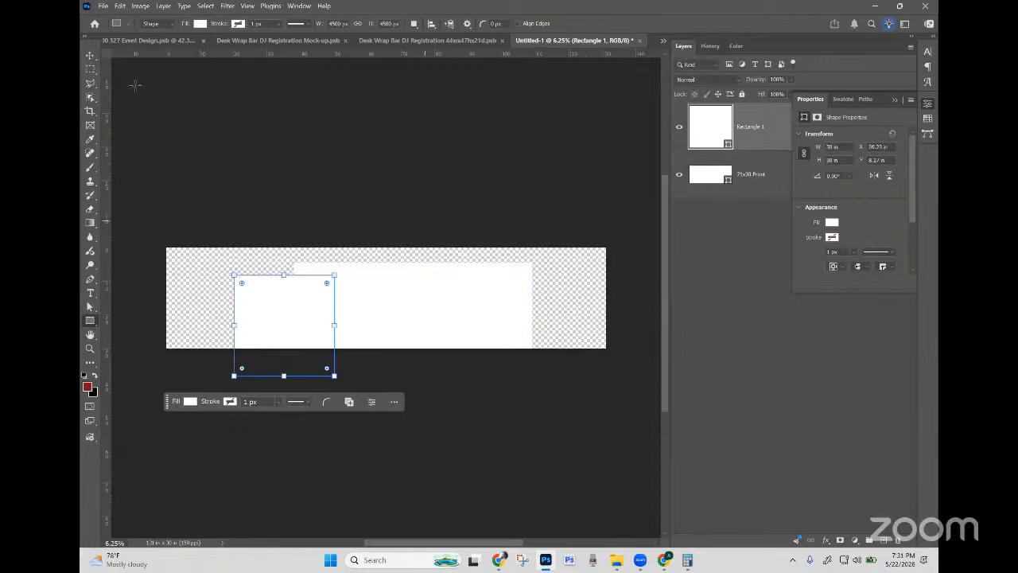
pyautogui.doubleClick(720, 121)
pyautogui.moveTo(780, 261); pyautogui.dragTo(793, 229)
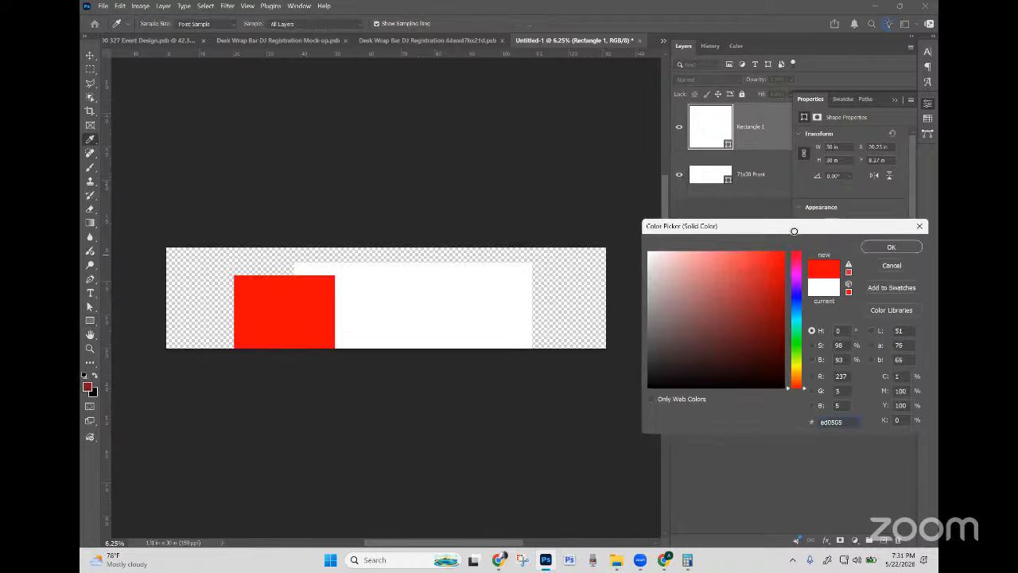
pyautogui.click(874, 246)
# Step: Recolor the 71x30 Front rectangle with the yellow swatch from the CMYK group
pyautogui.click(748, 176)
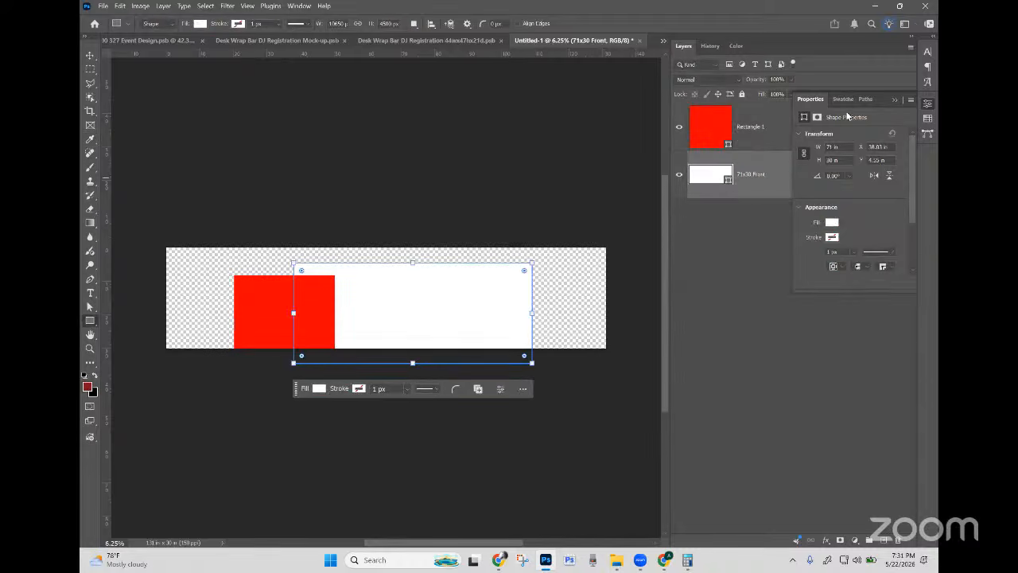
pyautogui.click(893, 101)
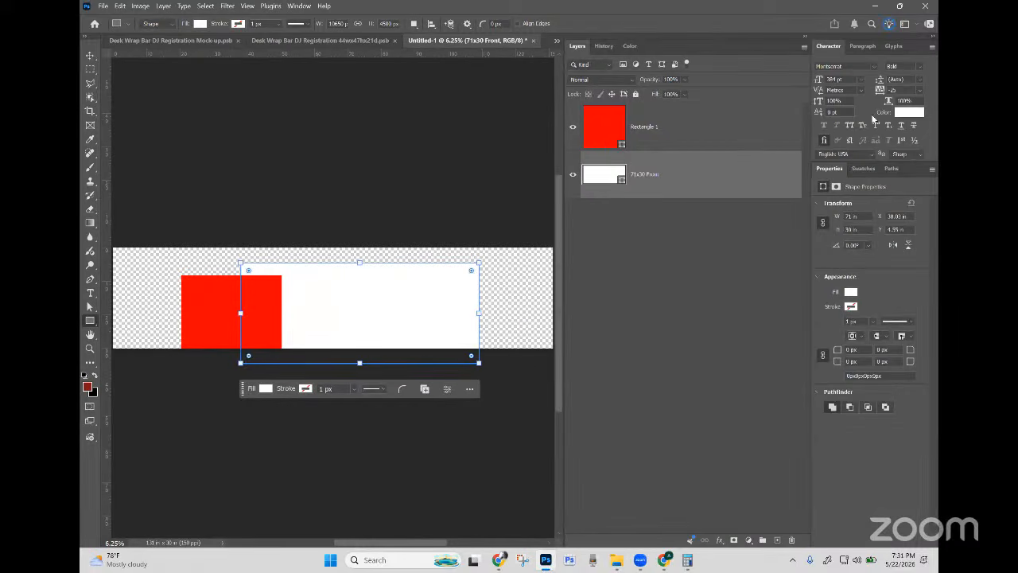
pyautogui.click(862, 169)
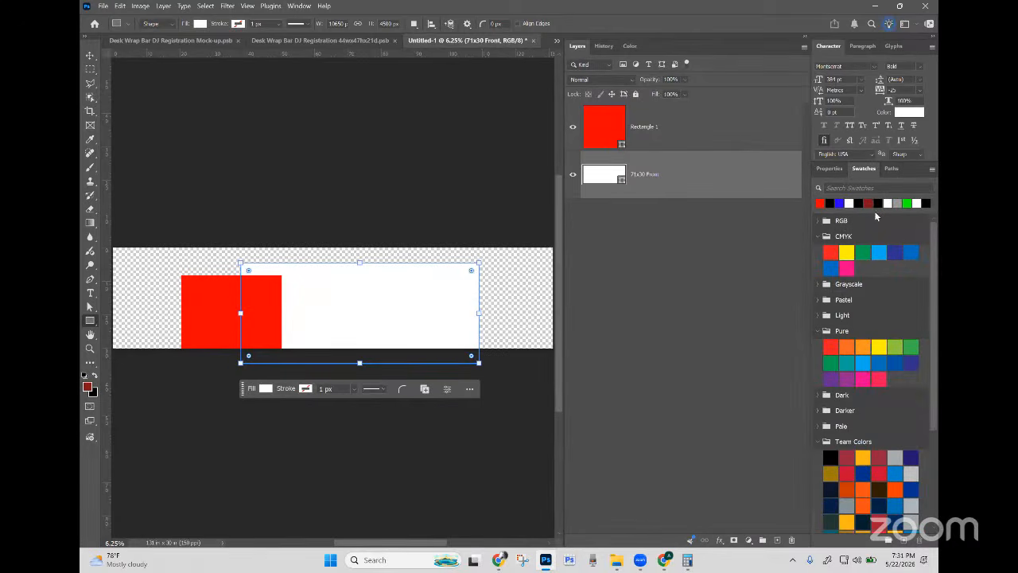
pyautogui.click(846, 252)
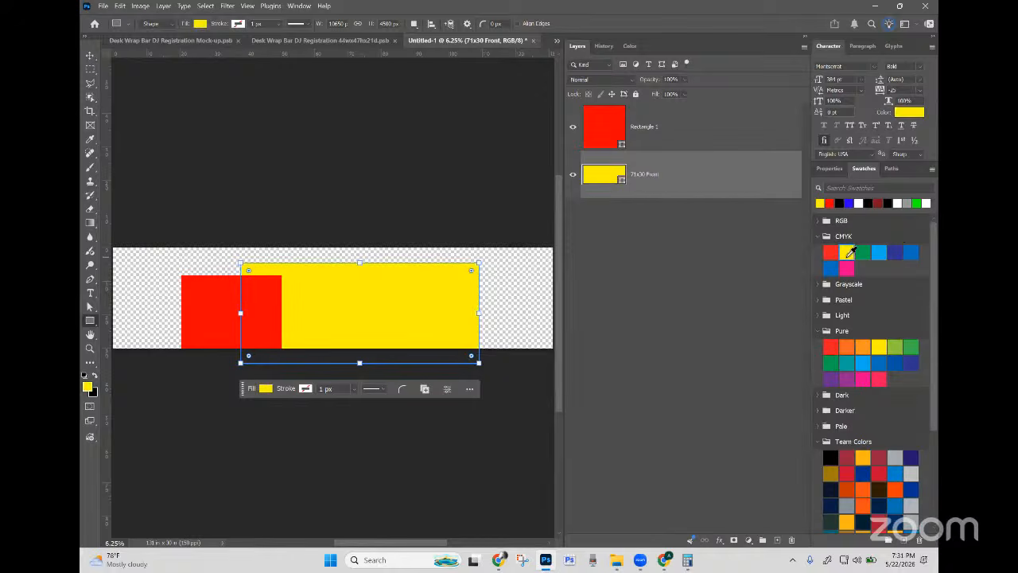
# Step: Rename the red square's layer as 30x30 Left
pyautogui.click(699, 142)
pyautogui.click(697, 180)
pyautogui.click(633, 135)
pyautogui.doubleClick(637, 127)
pyautogui.write('30')
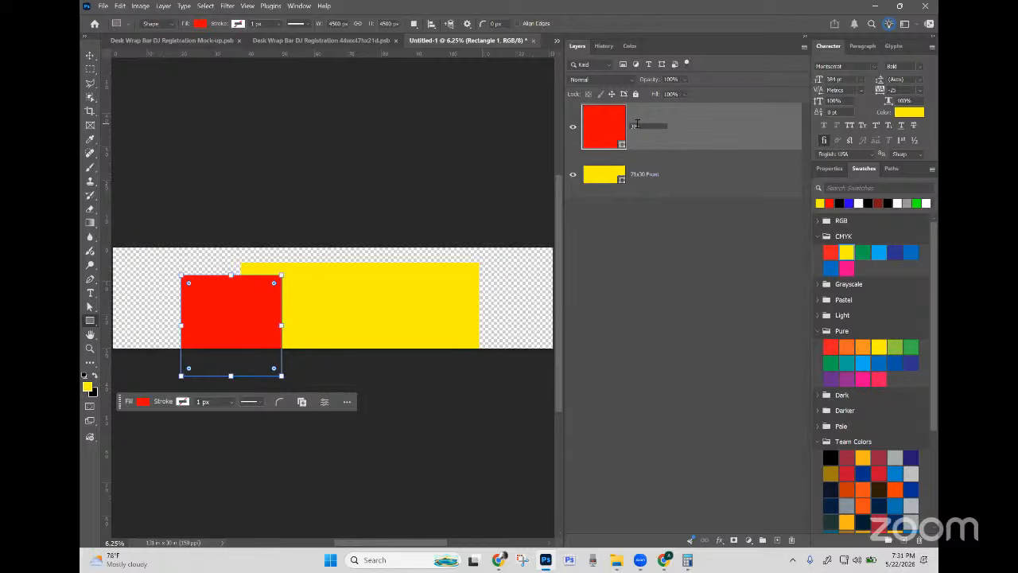
pyautogui.write('x30 Left')
pyautogui.press('Return')
# Step: Duplicate the 30x30 Left layer and name the copy 30x30 Right
pyautogui.rightClick(637, 128)
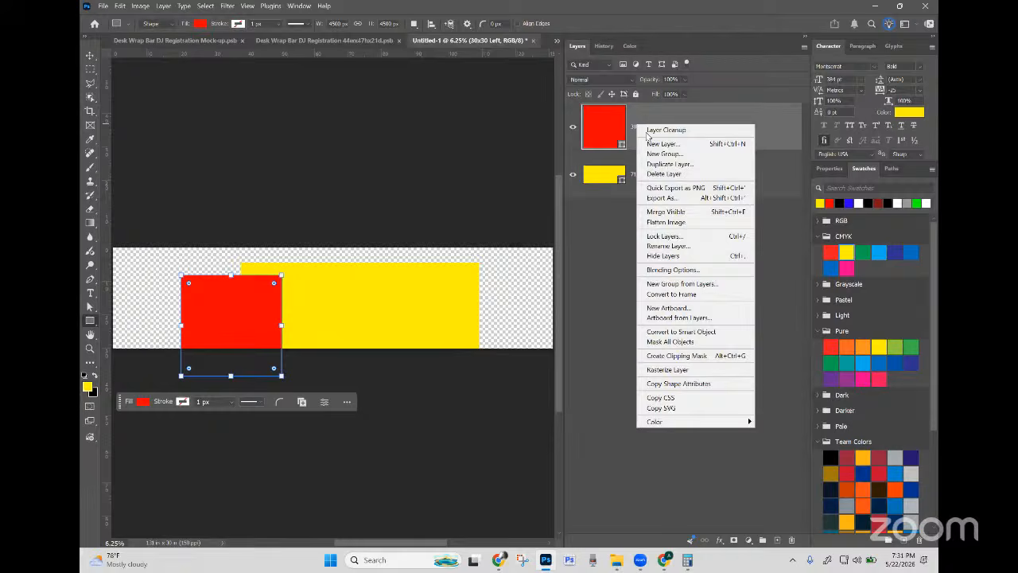
pyautogui.click(669, 165)
pyautogui.press('Return')
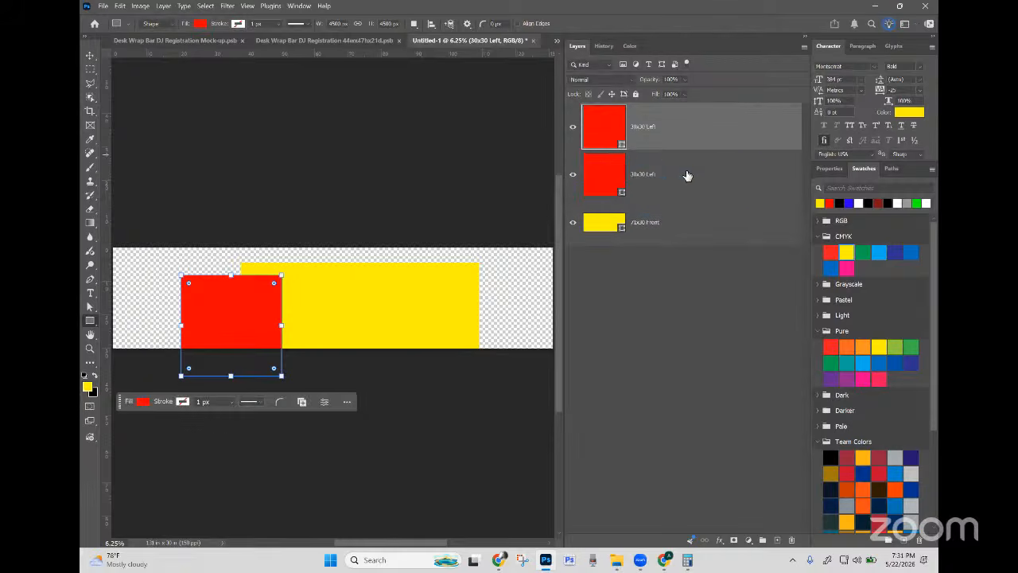
pyautogui.doubleClick(651, 126)
pyautogui.doubleClick(654, 126)
pyautogui.write('Right')
pyautogui.press('Return')
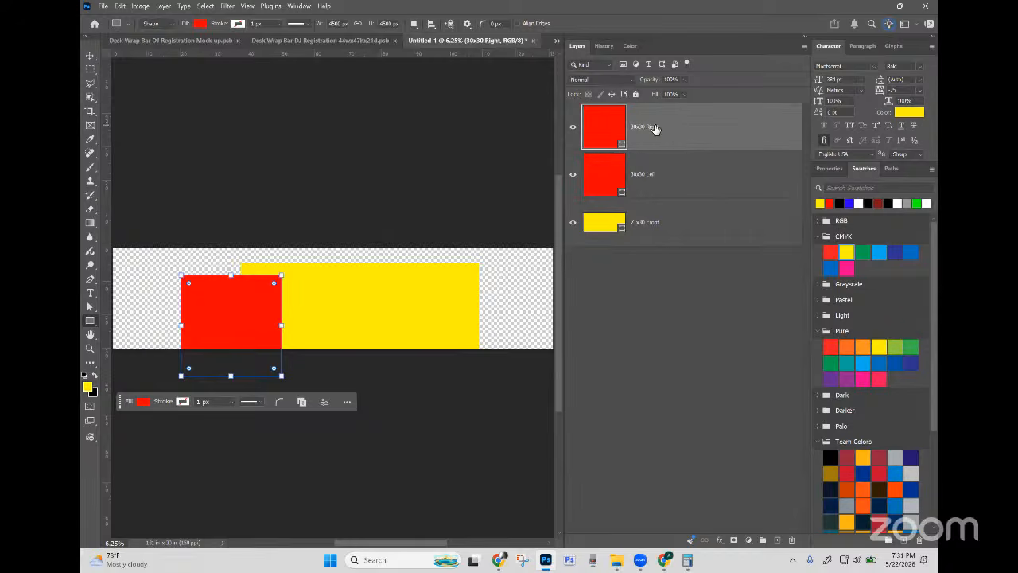
# Step: Align all three shapes on their horizontal and vertical centers and position them centered on the canvas, covering its full height
pyautogui.click(640, 171)
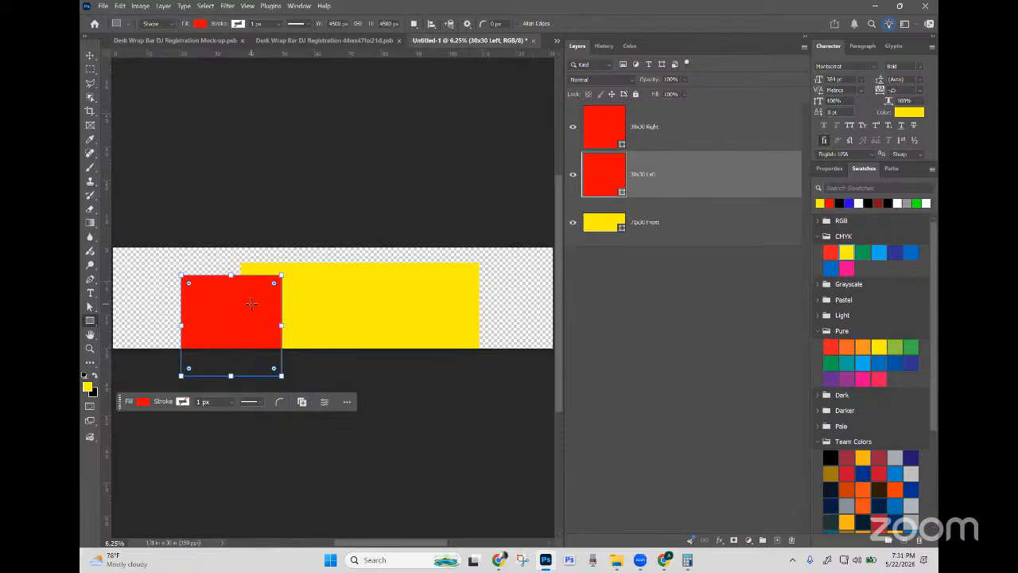
pyautogui.click(90, 55)
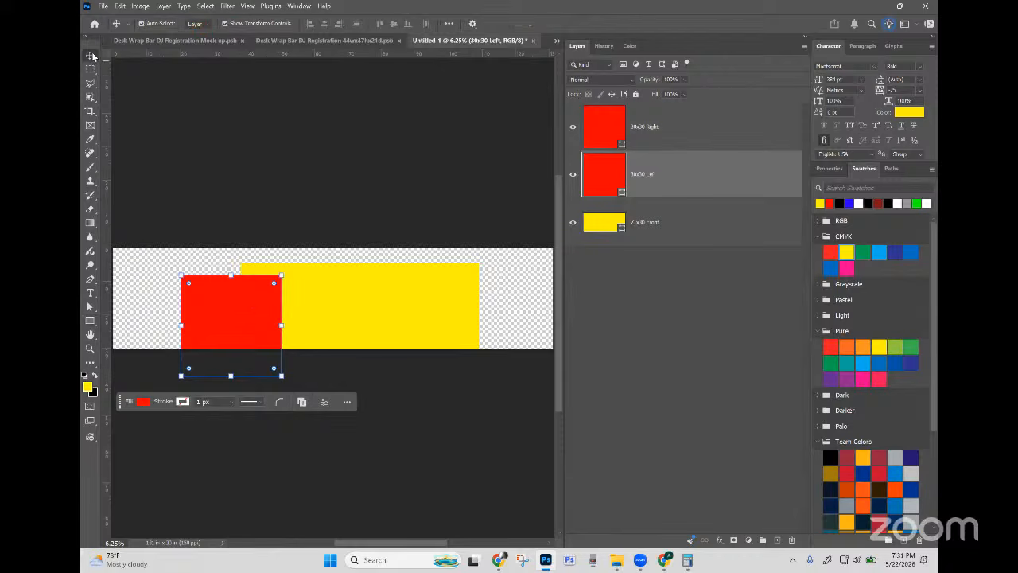
pyautogui.click(618, 134)
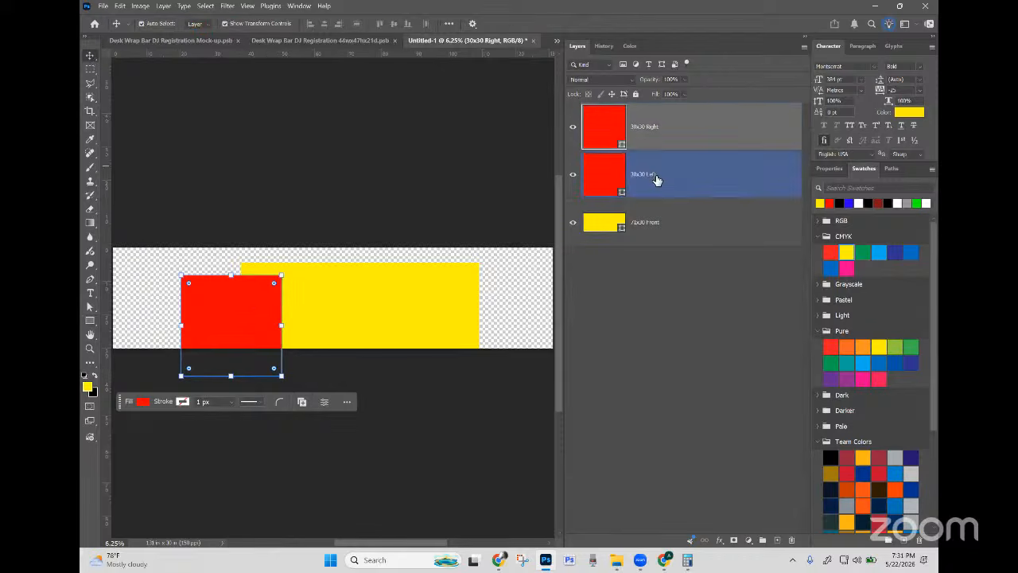
pyautogui.keyDown('shift'); pyautogui.click(663, 220); pyautogui.keyUp('shift')
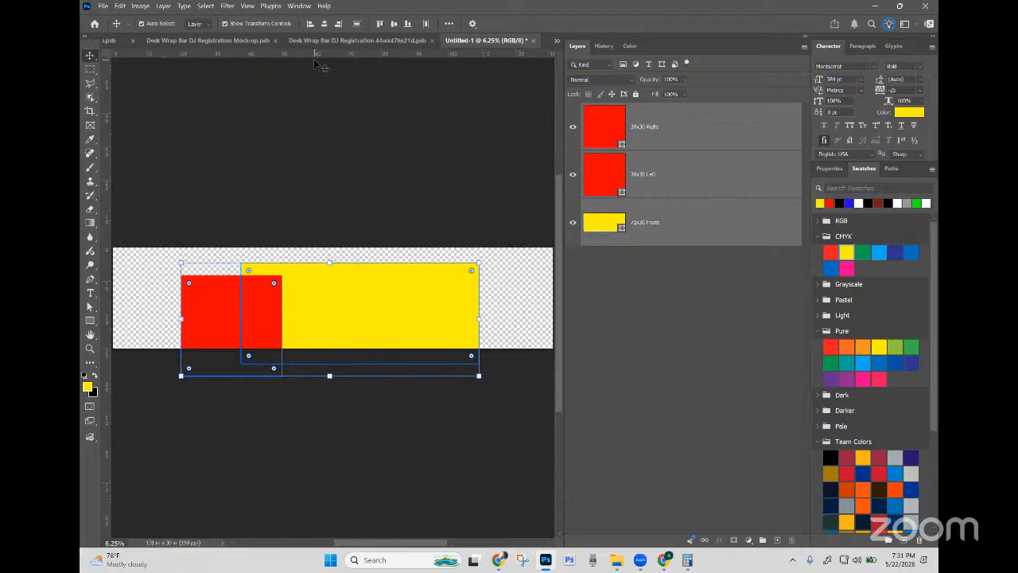
pyautogui.click(324, 24)
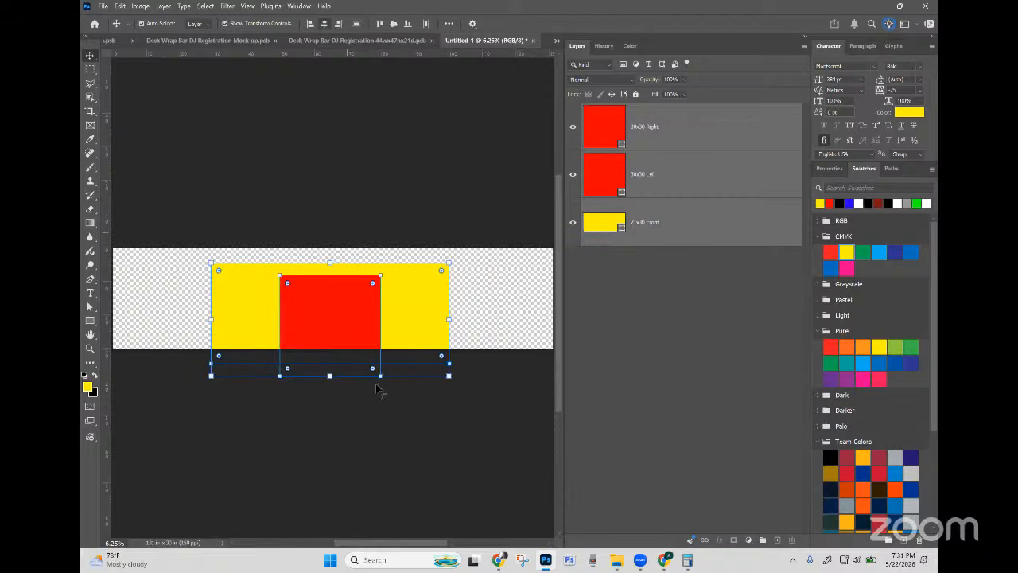
pyautogui.click(395, 25)
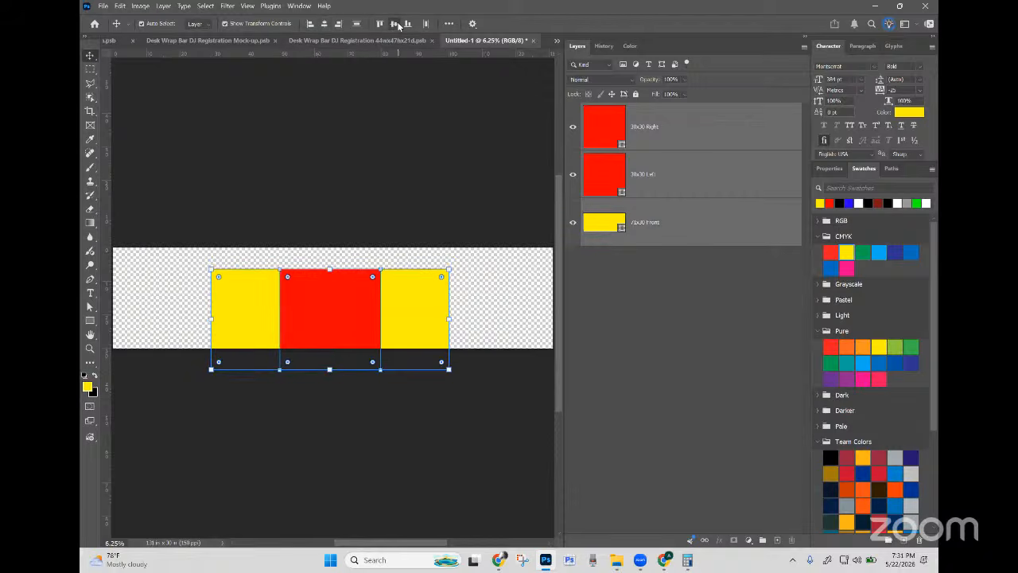
pyautogui.moveTo(343, 323); pyautogui.dragTo(352, 302)
pyautogui.press('ctrl')
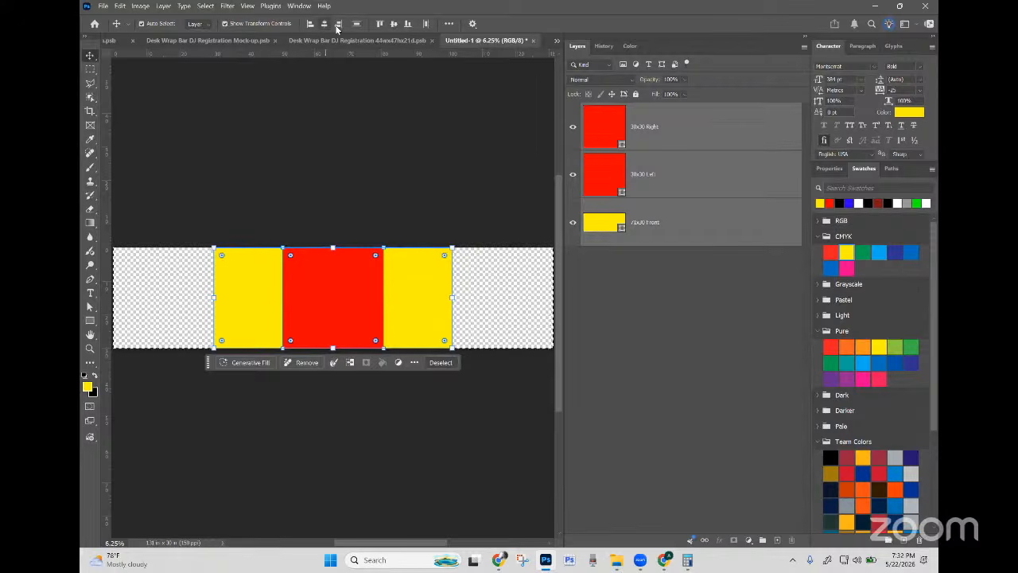
# Step: Move the 30x30 Right square to the left end of the canvas, flush against the yellow front section
pyautogui.click(745, 132)
pyautogui.click(734, 175)
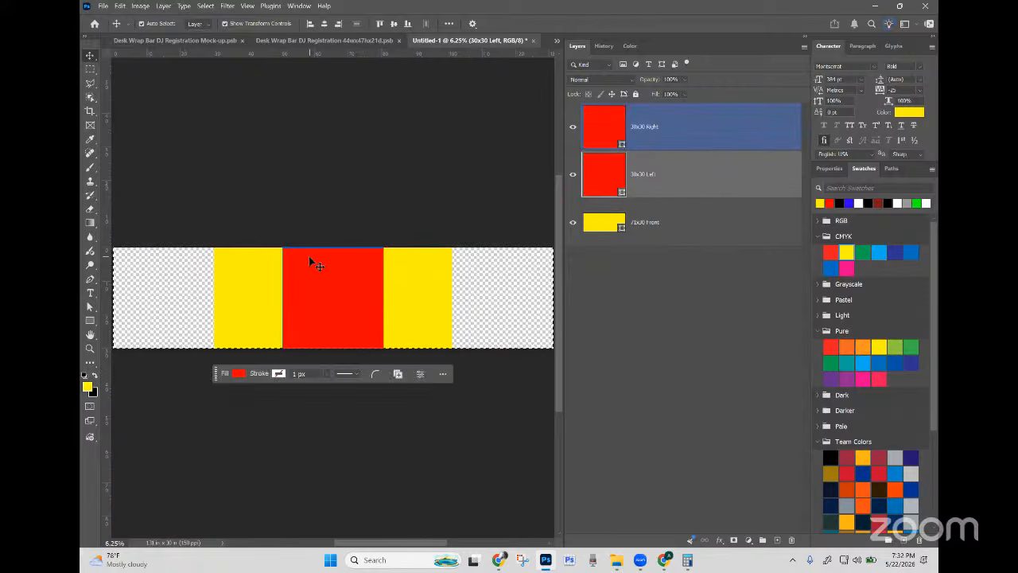
pyautogui.click(341, 275)
pyautogui.moveTo(340, 276); pyautogui.dragTo(171, 290)
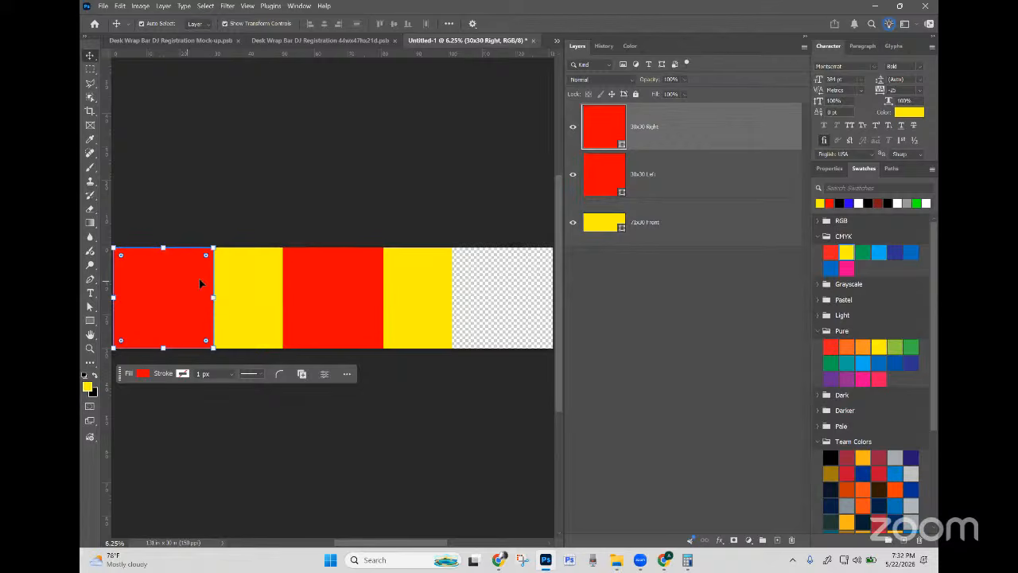
# Step: Move the 30x30 Left square to the right end of the canvas, flush against the yellow front section
pyautogui.click(596, 172)
pyautogui.click(604, 134)
pyautogui.click(369, 289)
pyautogui.moveTo(338, 296); pyautogui.dragTo(509, 295)
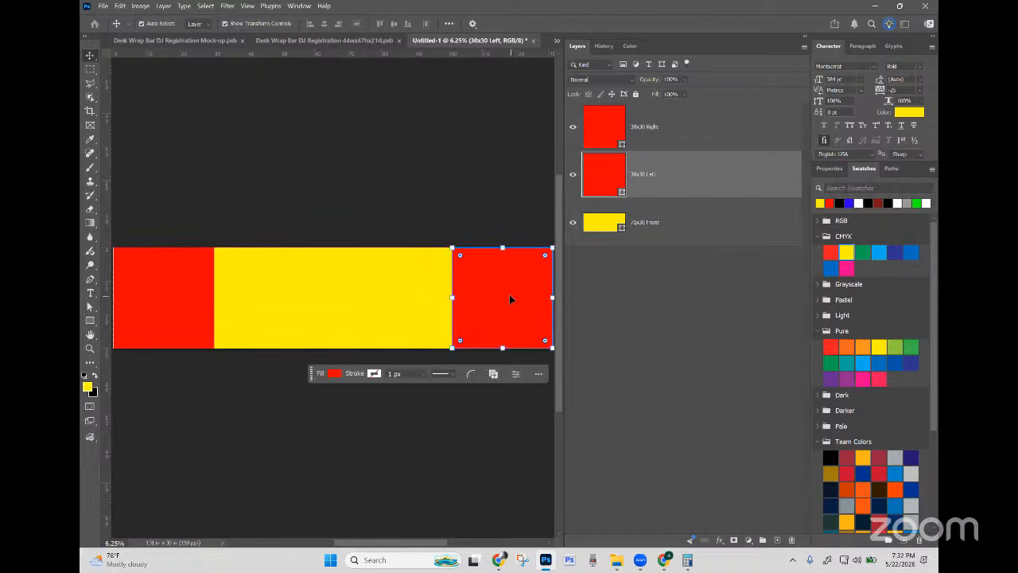
pyautogui.click(713, 247)
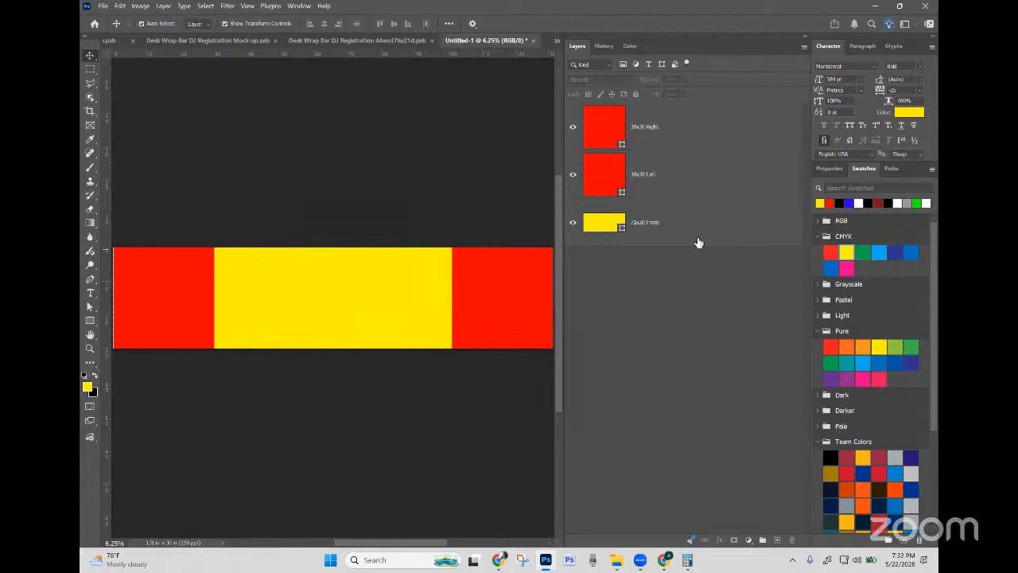
# Step: Group the 30x30 Right, 30x30 Left and 71x30 Front layers
pyautogui.click(685, 178)
pyautogui.click(688, 129)
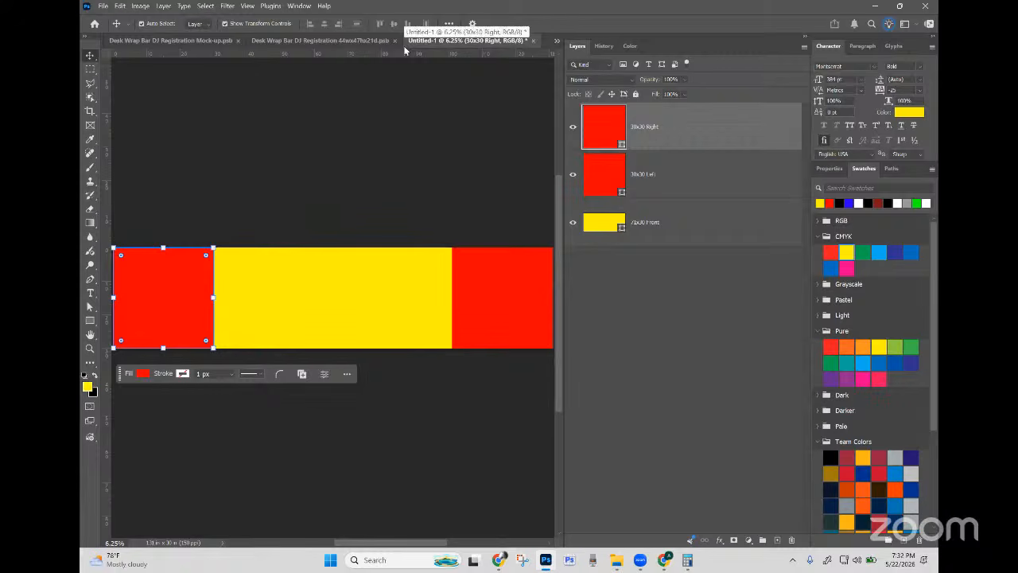
pyautogui.click(714, 211)
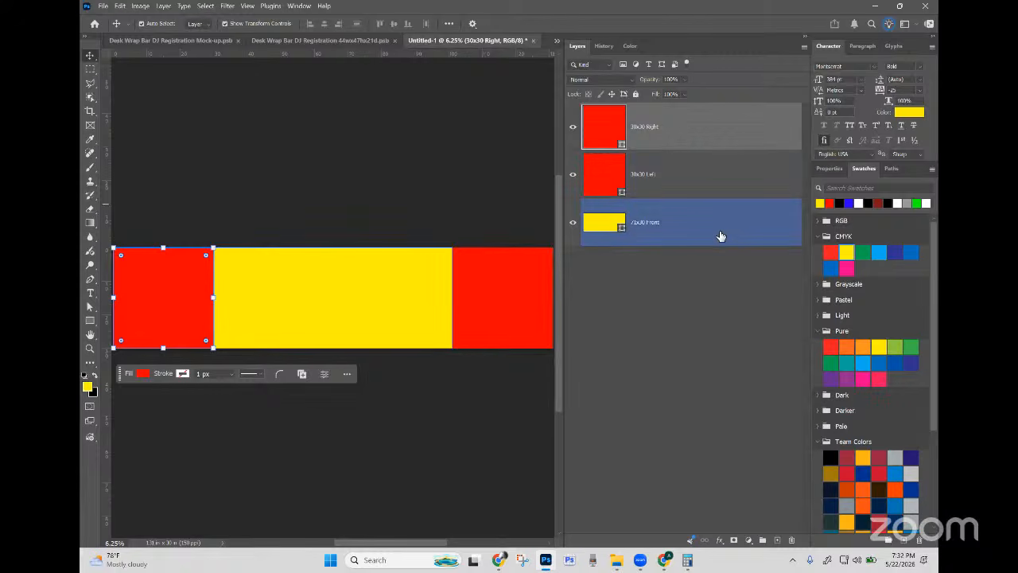
pyautogui.keyDown('shift'); pyautogui.click(722, 237); pyautogui.keyUp('shift')
pyautogui.hotkey('ctrl', 'g')
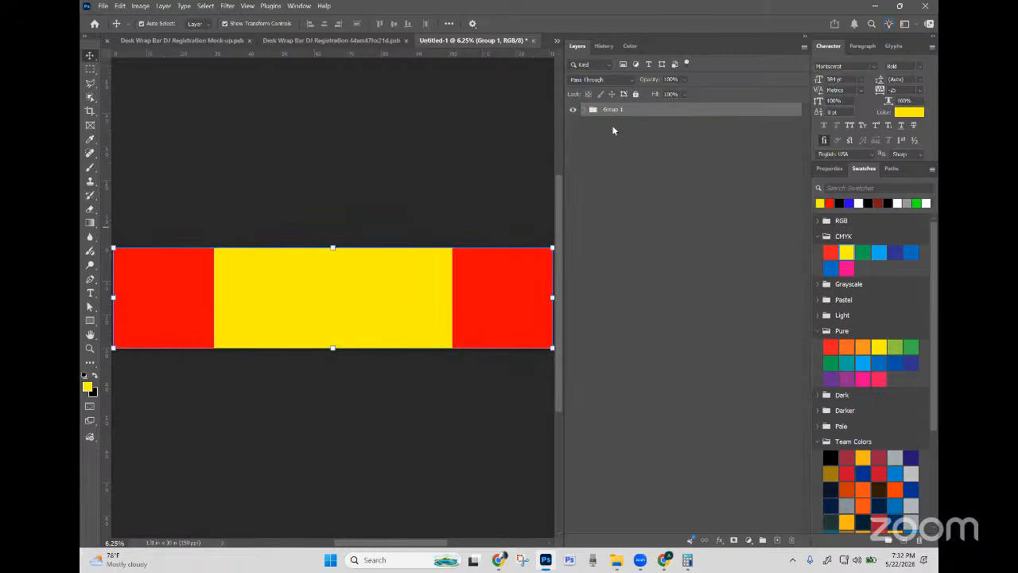
# Step: Rename the new layer group as 71x30x30 6ft Table
pyautogui.doubleClick(613, 110)
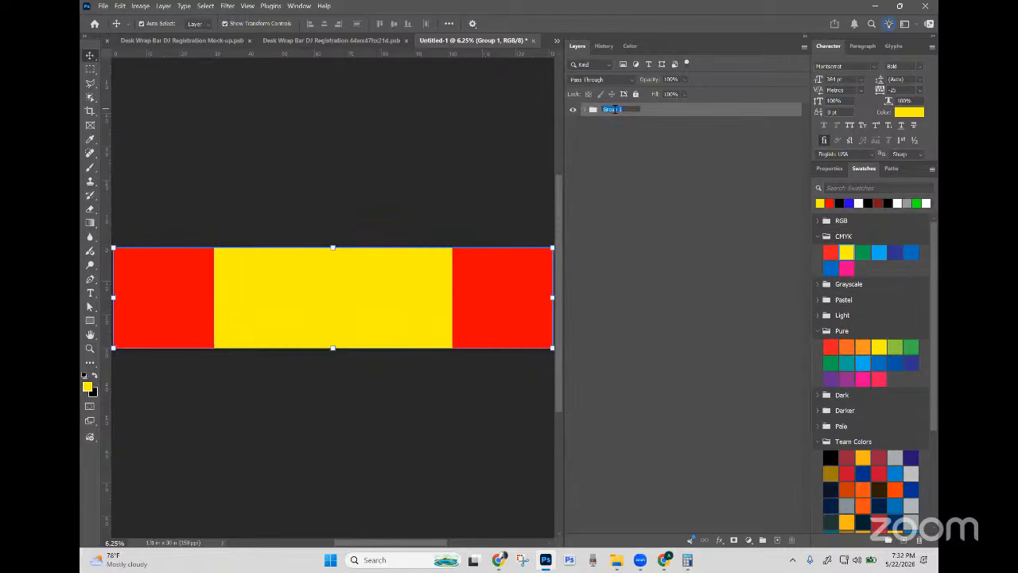
pyautogui.write('T')
pyautogui.write('Table')
pyautogui.click(608, 137)
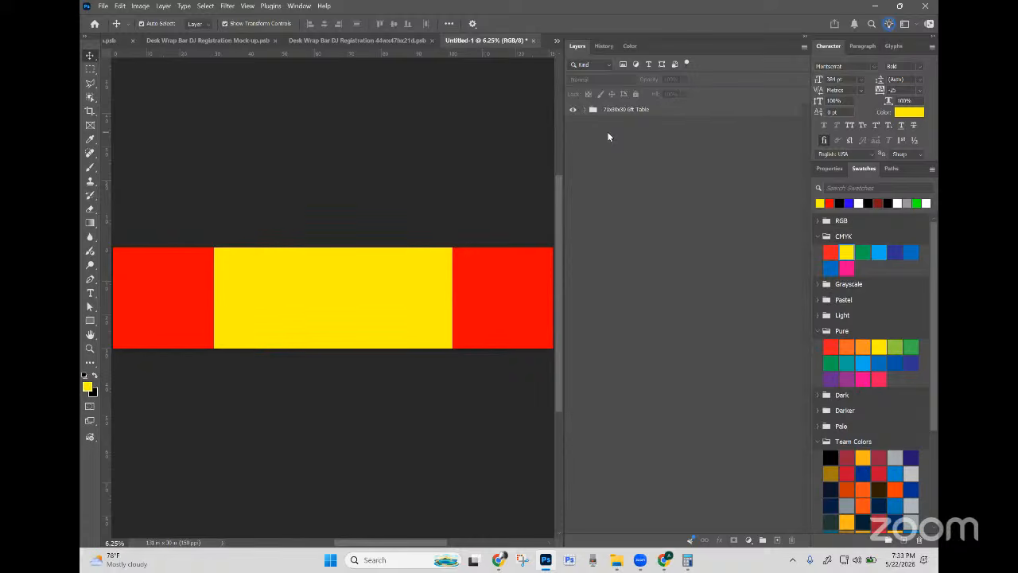
pyautogui.click(586, 111)
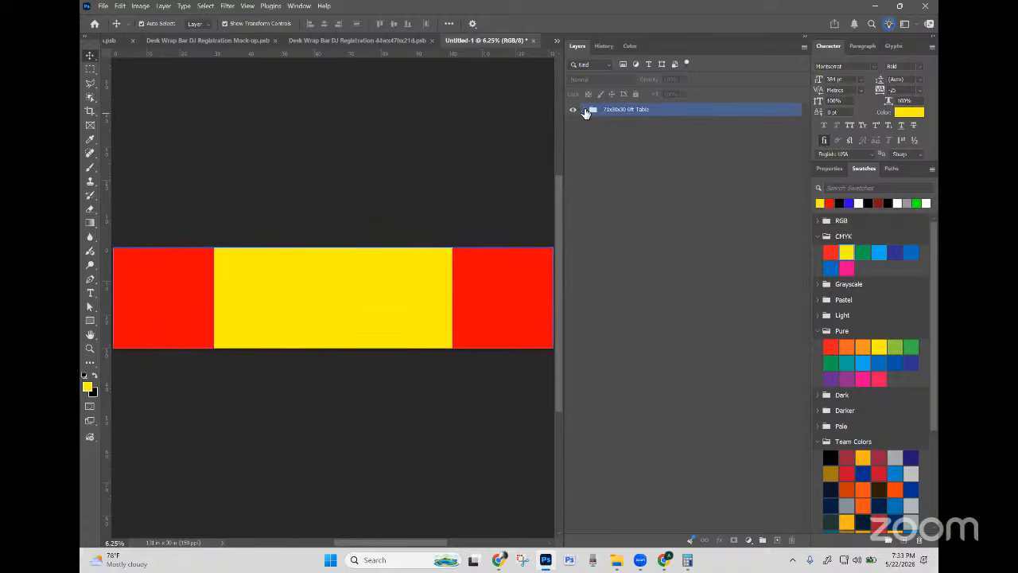
pyautogui.click(610, 138)
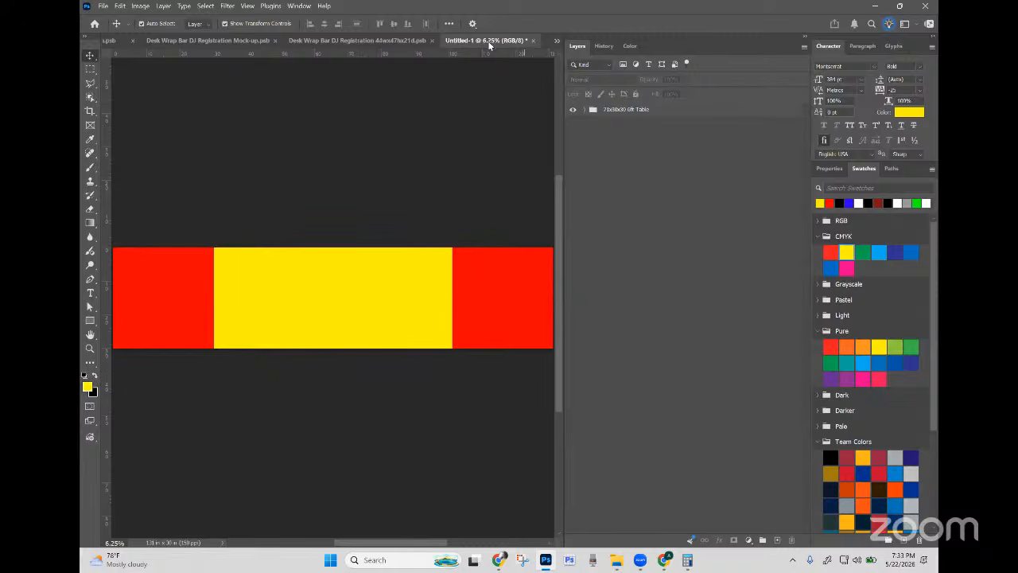
# Step: Switch to the 44wx47hx21d DJ booth design, collapse its Sections group and examine the layer stack down to Color Fill 1
pyautogui.click(379, 45)
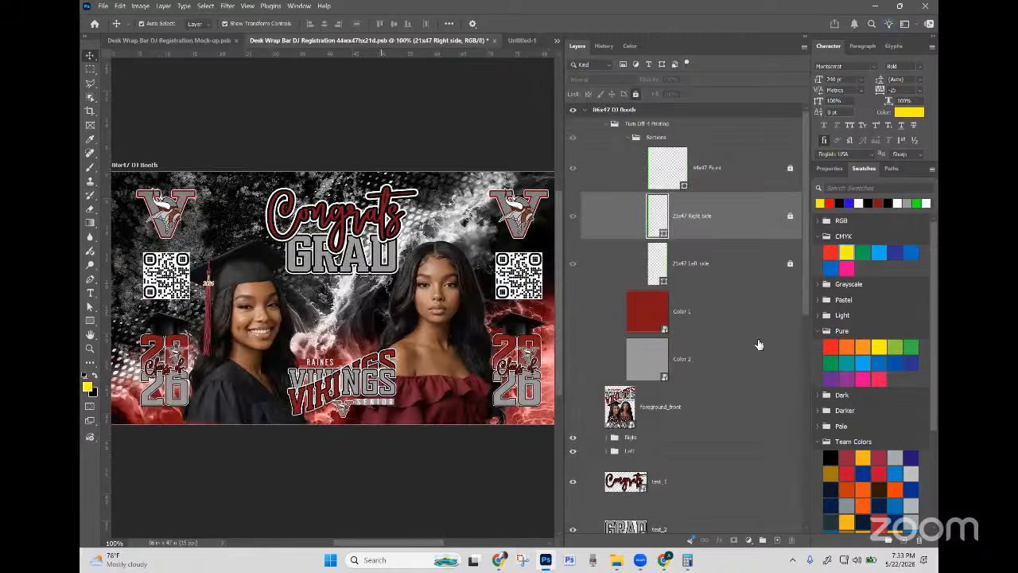
pyautogui.scroll(3, 712, 306)
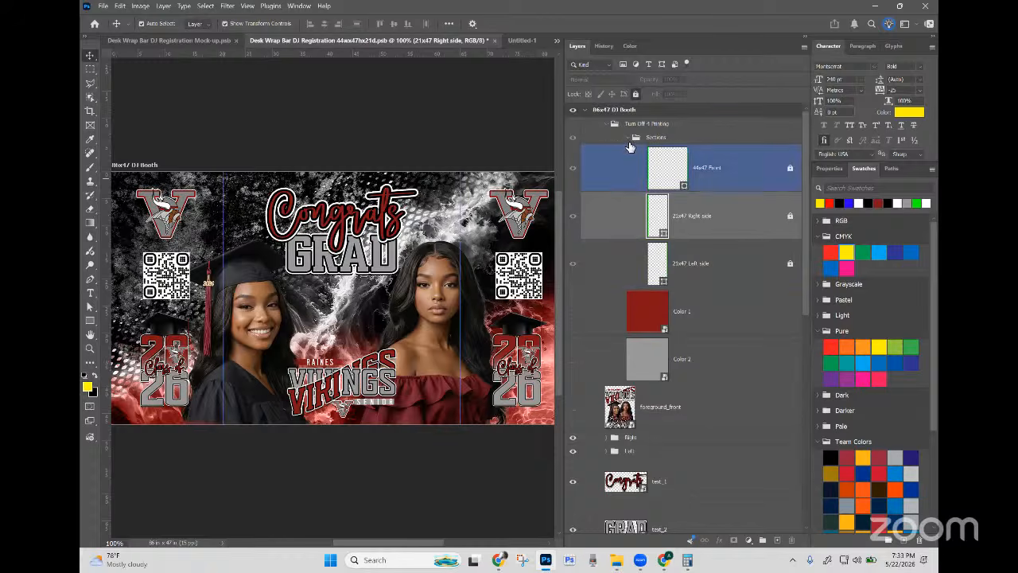
pyautogui.click(628, 138)
pyautogui.click(644, 338)
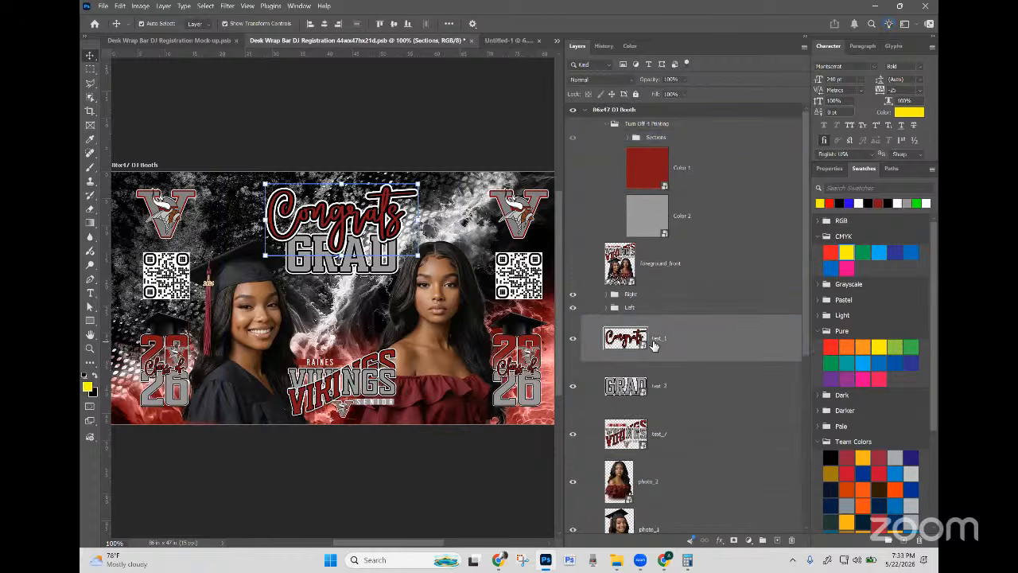
pyautogui.scroll(-5, 666, 398)
pyautogui.scroll(-2, 667, 400)
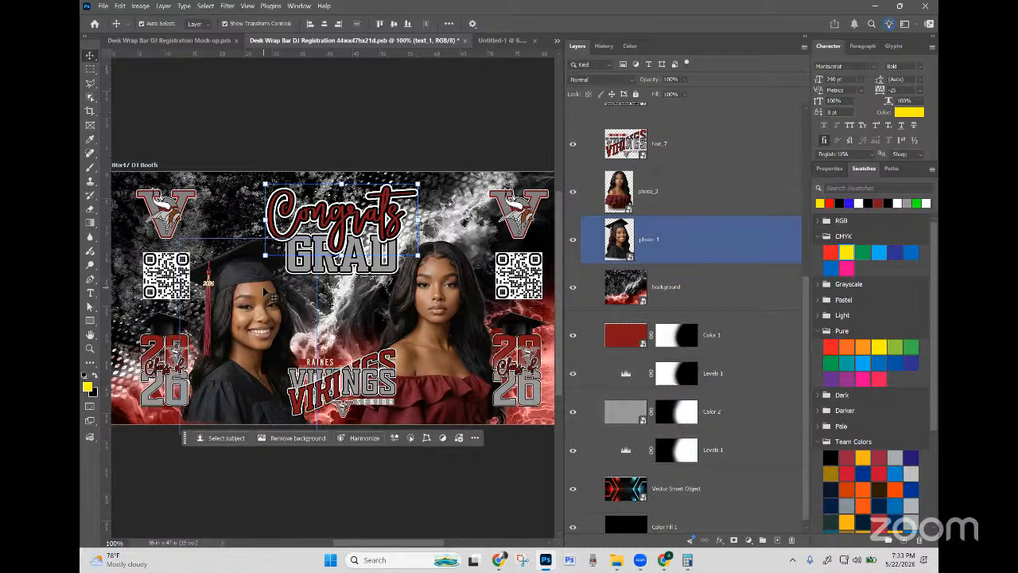
pyautogui.scroll(-1, 582, 408)
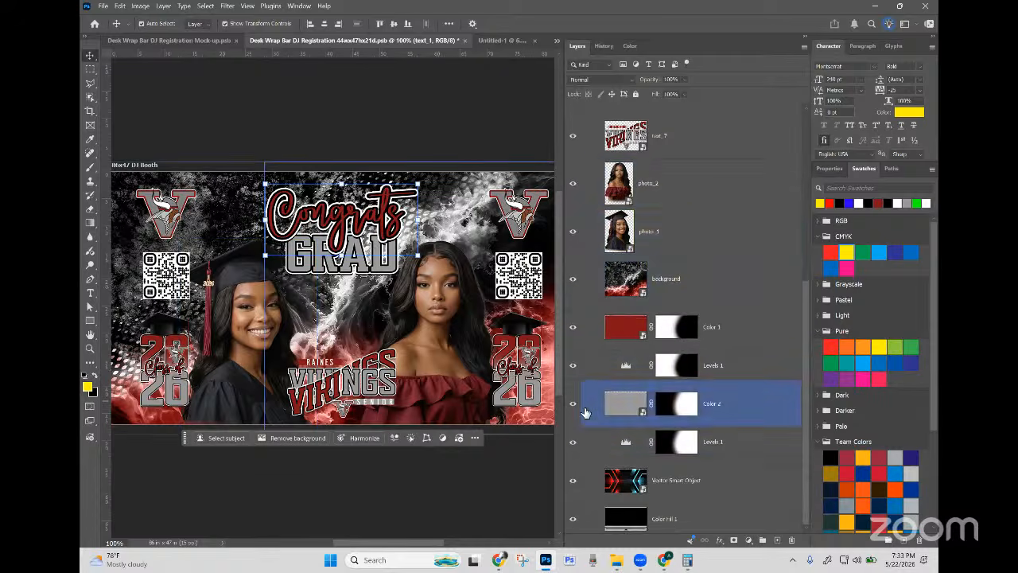
# Step: Check how the background layer contributes to the design by hiding it and showing it again
pyautogui.click(570, 283)
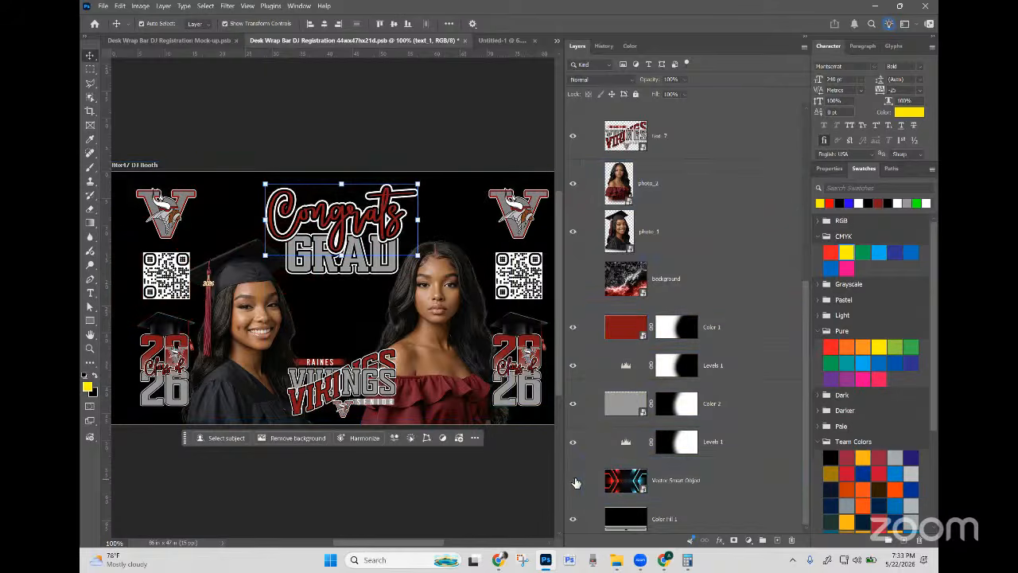
pyautogui.click(573, 280)
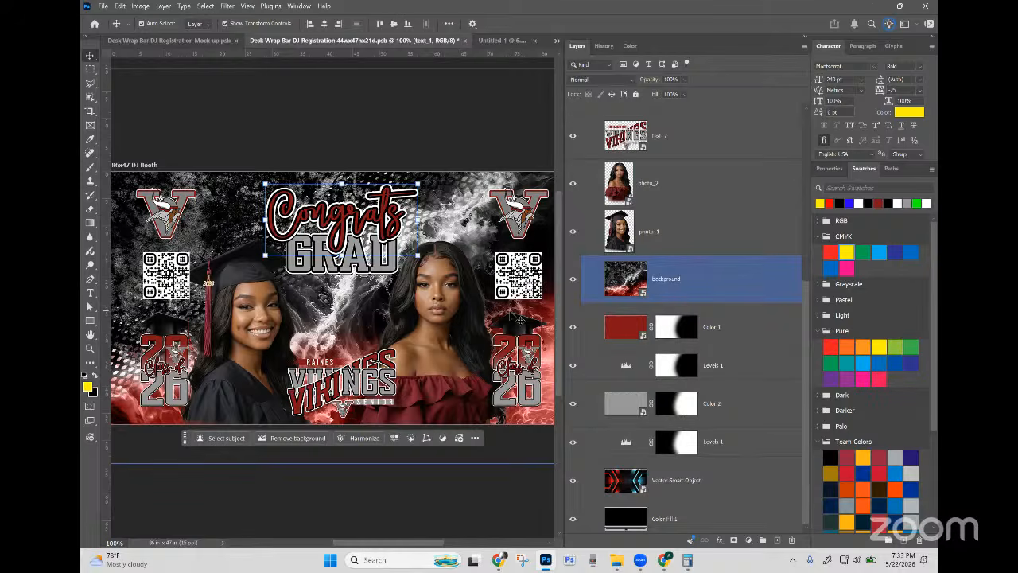
pyautogui.click(708, 236)
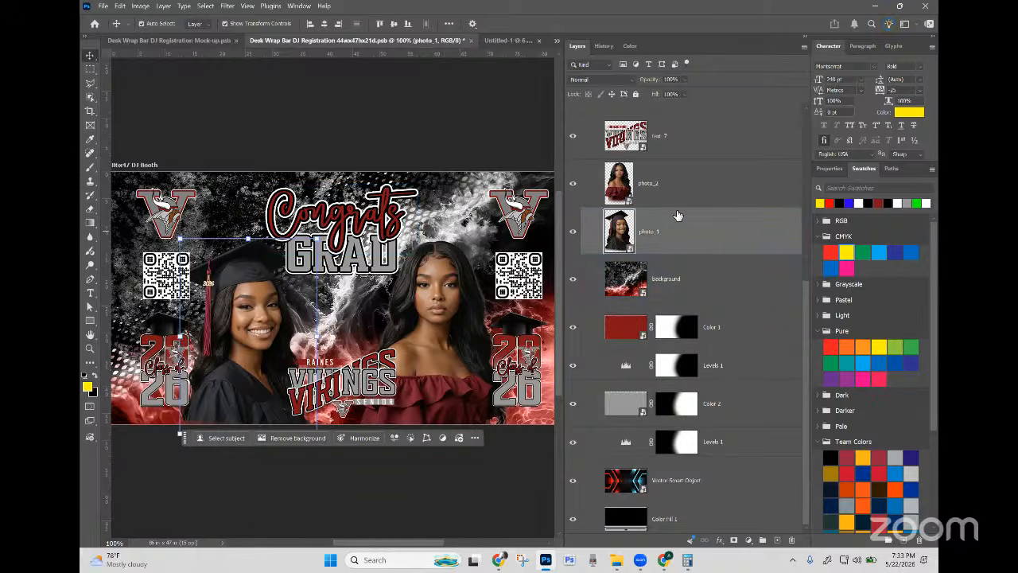
pyautogui.scroll(3, 679, 213)
pyautogui.scroll(3, 679, 207)
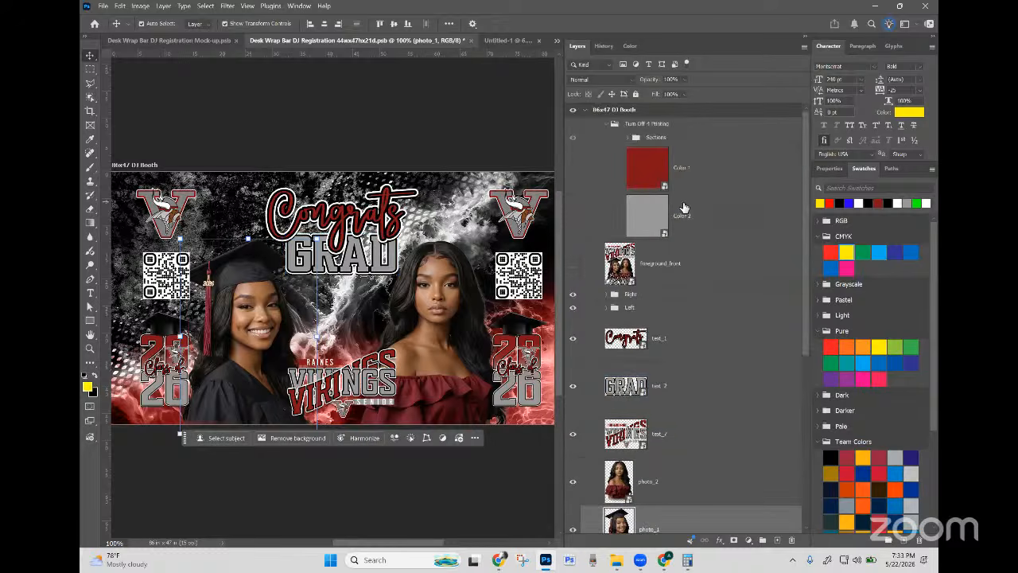
# Step: Make the Turn Off 4 Printing group and its Sections outlines visible, and leave the Sections, Turn Off 4 Printing and Left groups collapsed
pyautogui.click(572, 137)
pyautogui.click(573, 124)
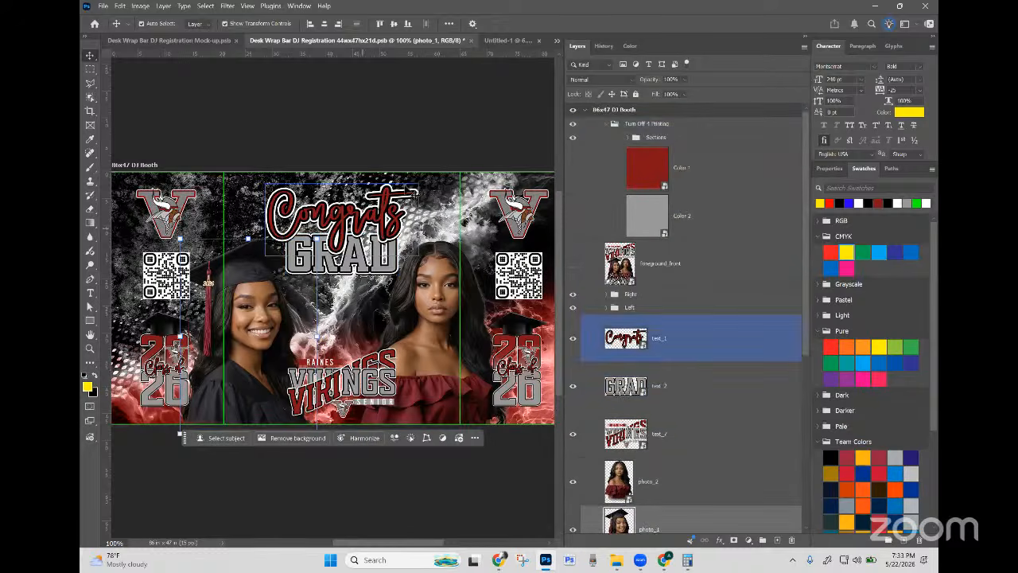
pyautogui.click(624, 138)
pyautogui.click(628, 139)
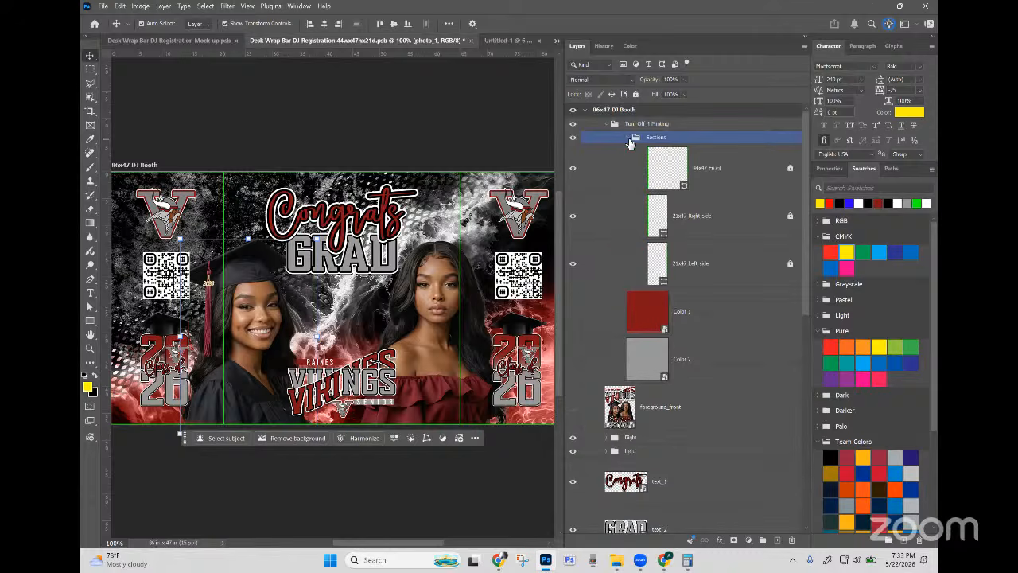
pyautogui.click(629, 138)
pyautogui.click(610, 126)
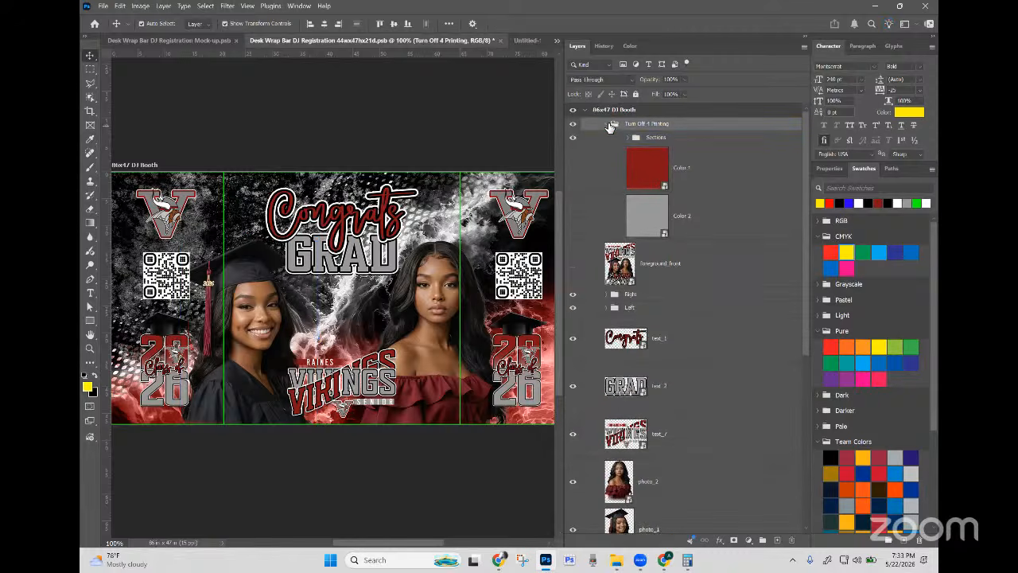
pyautogui.click(607, 124)
pyautogui.click(607, 200)
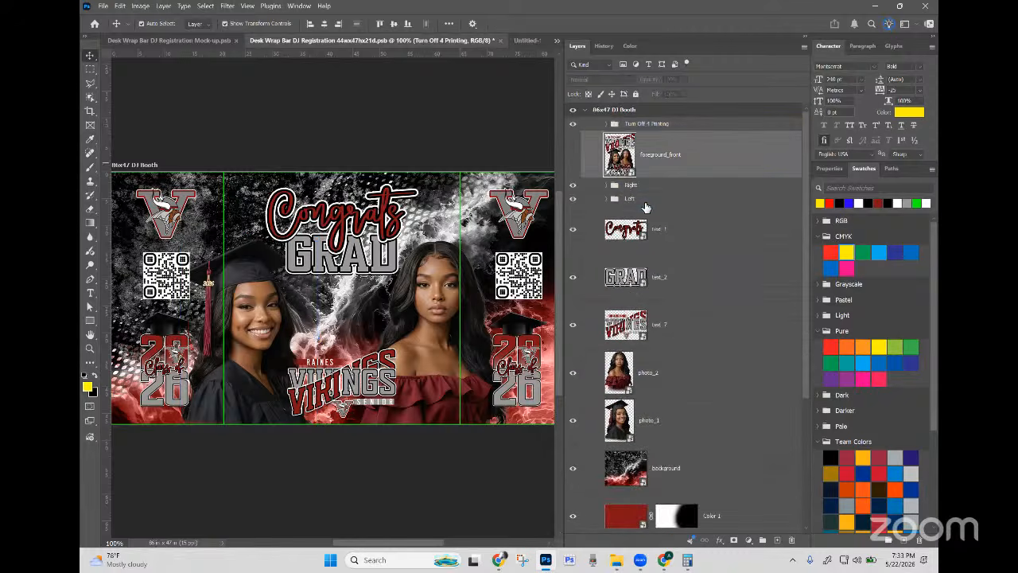
pyautogui.click(605, 199)
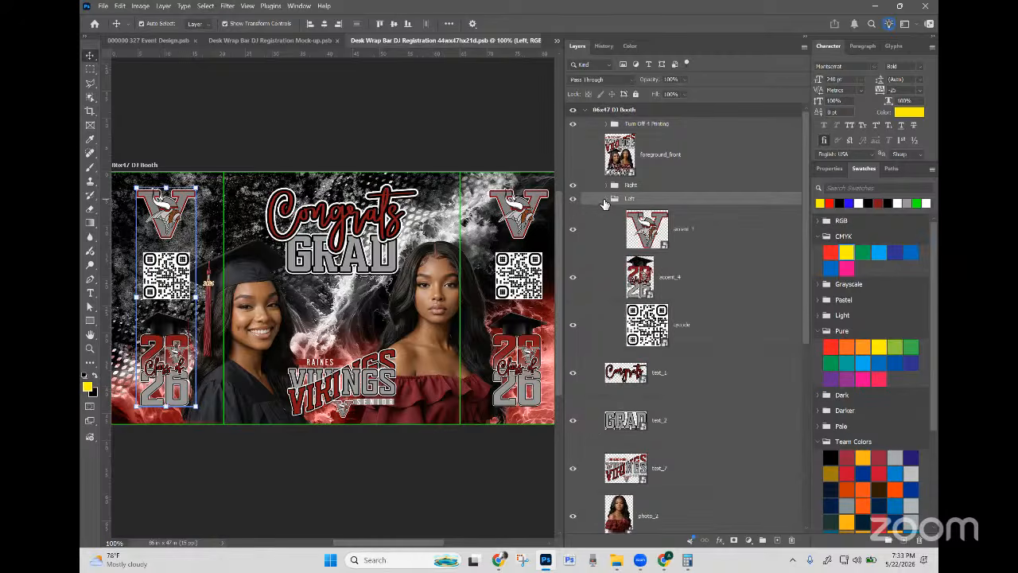
pyautogui.click(605, 199)
# Step: Select all layers of the 86x47 DJ Booth artboard from the Turn Off 4 Printing group through Color Fill 1
pyautogui.click(652, 137)
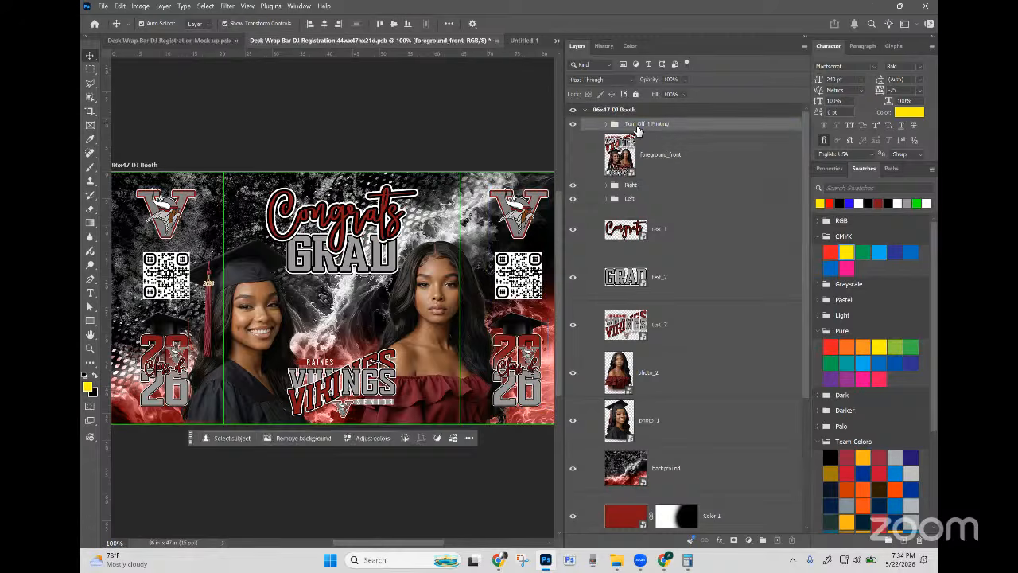
pyautogui.click(636, 126)
pyautogui.scroll(-1, 643, 126)
pyautogui.scroll(1, 642, 126)
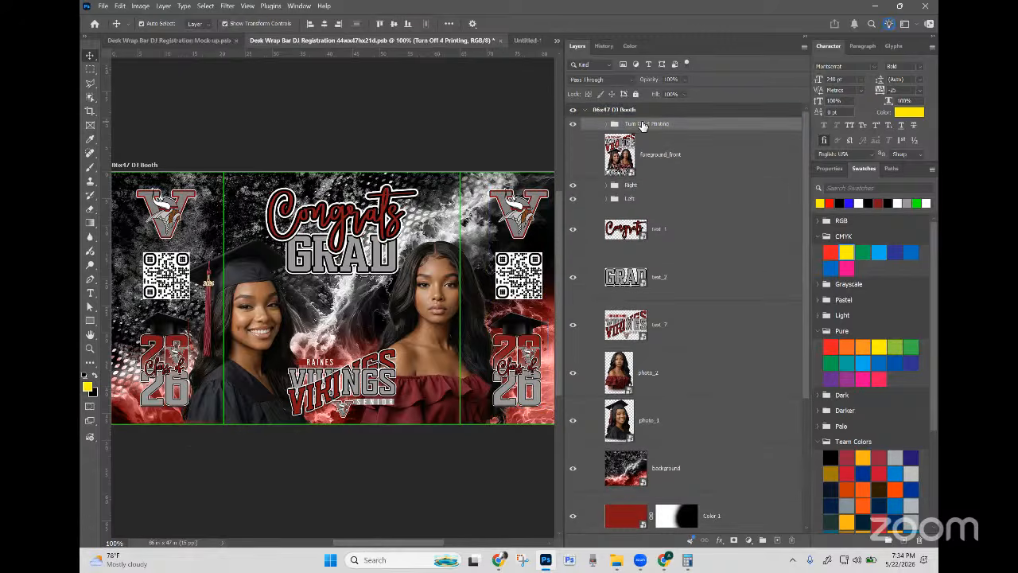
pyautogui.scroll(-2, 622, 127)
pyautogui.scroll(2, 622, 127)
pyautogui.scroll(-4, 622, 127)
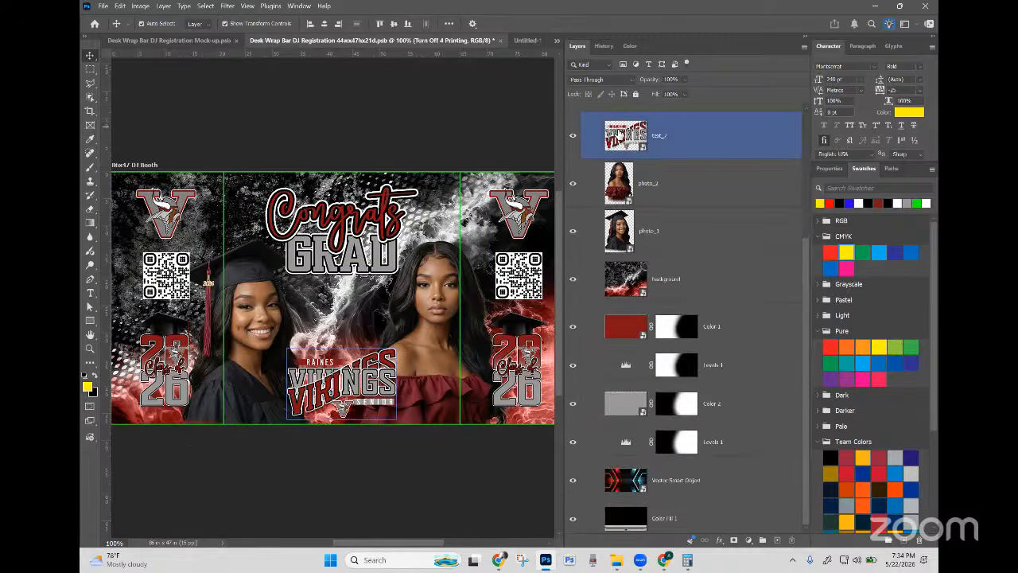
pyautogui.keyDown('shift'); pyautogui.click(739, 518); pyautogui.keyUp('shift')
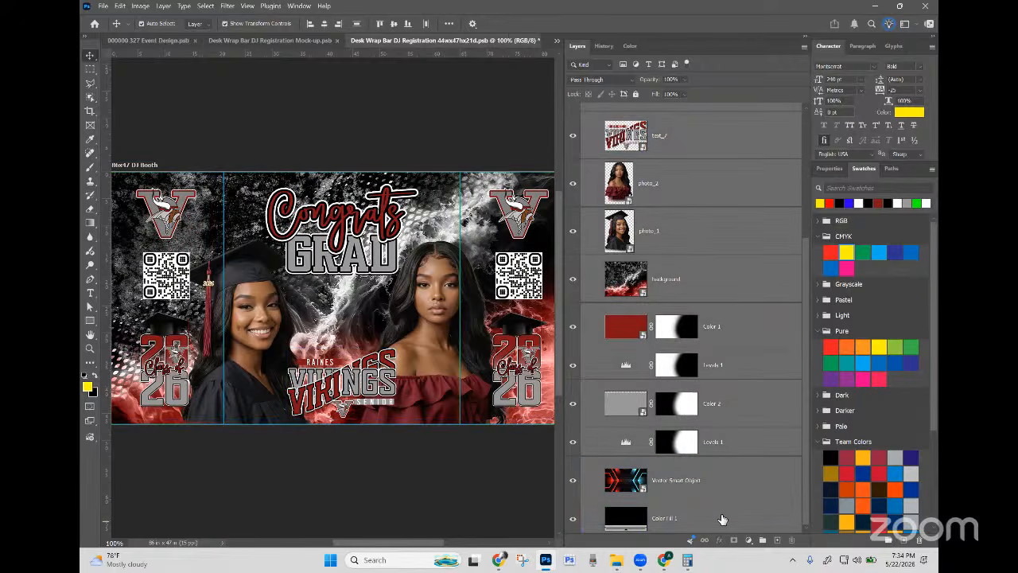
pyautogui.rightClick(721, 508)
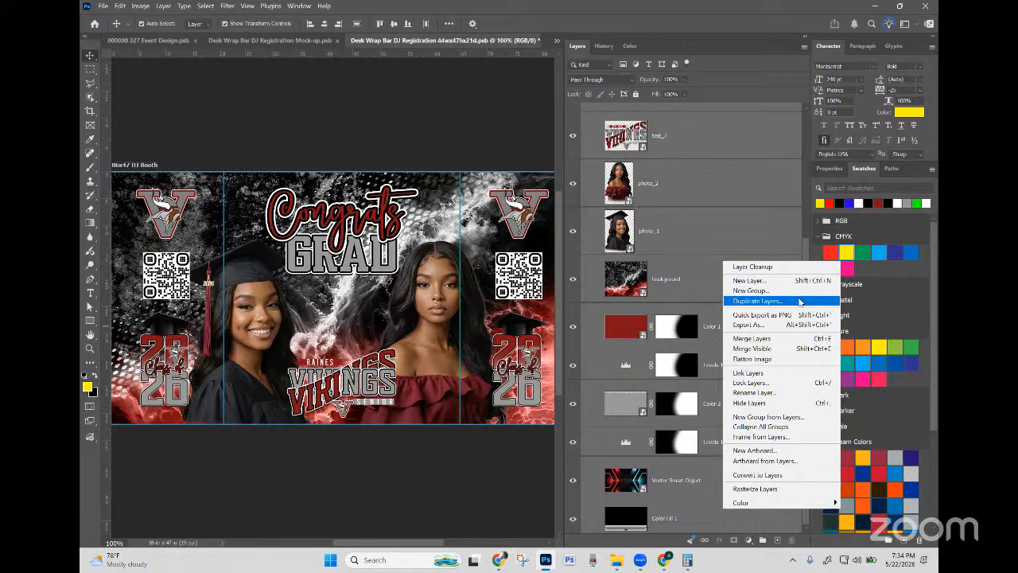
pyautogui.click(289, 41)
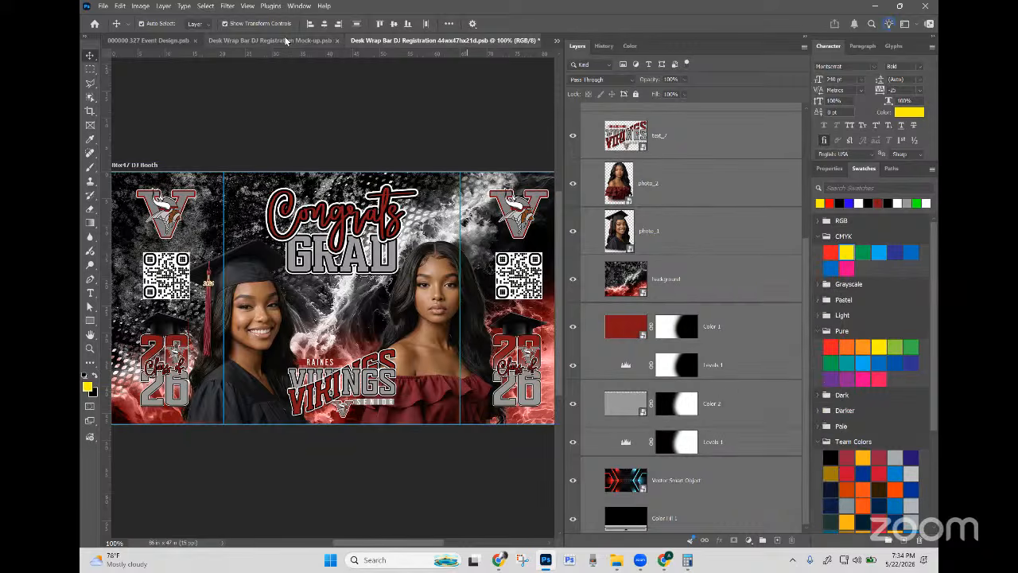
pyautogui.click(286, 40)
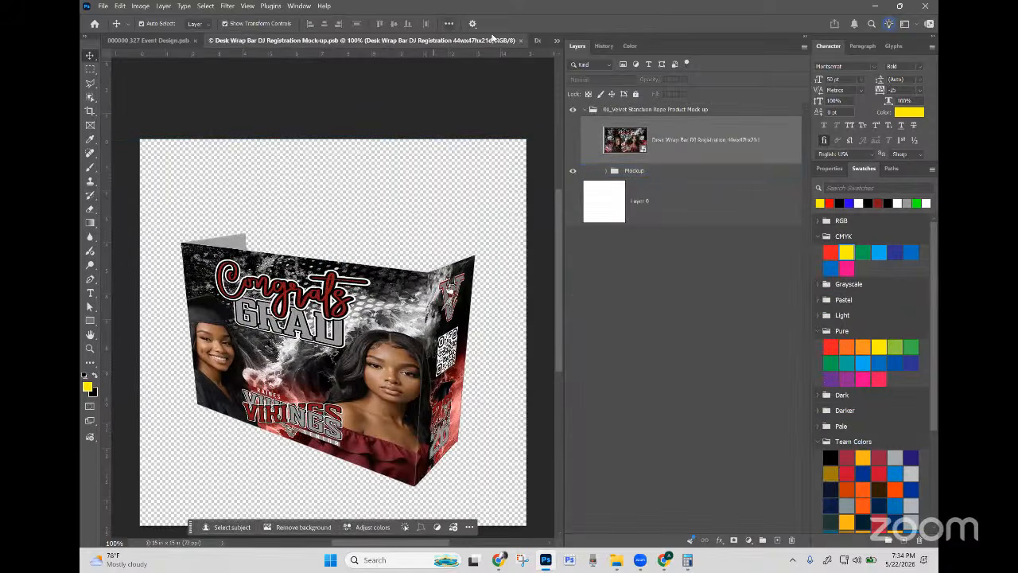
pyautogui.click(544, 44)
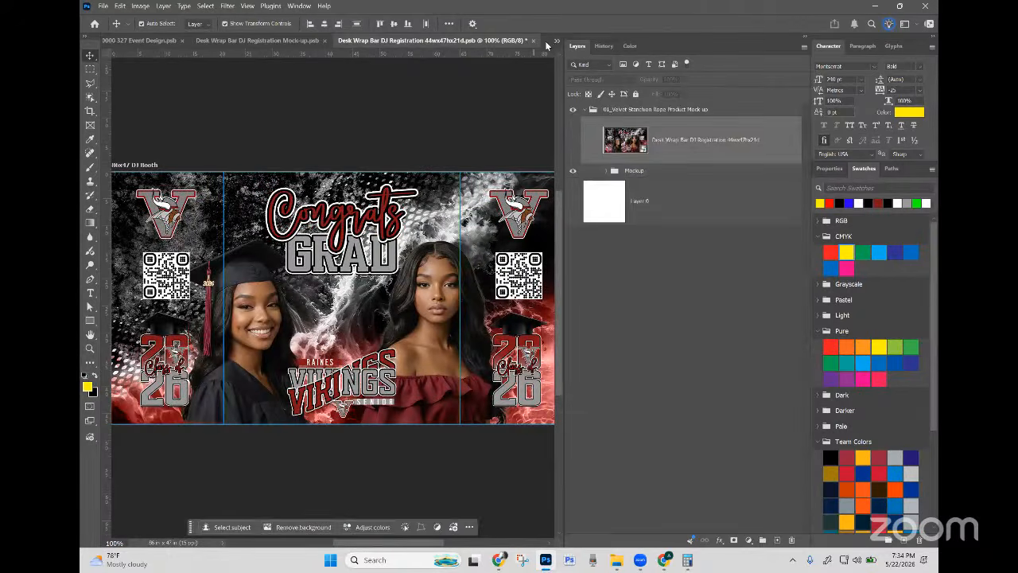
# Step: Switch to the Untitled-1 template and examine the section layers inside the 71x30x30 6ft Table group, leaving the group collapsed
pyautogui.click(556, 40)
pyautogui.click(587, 80)
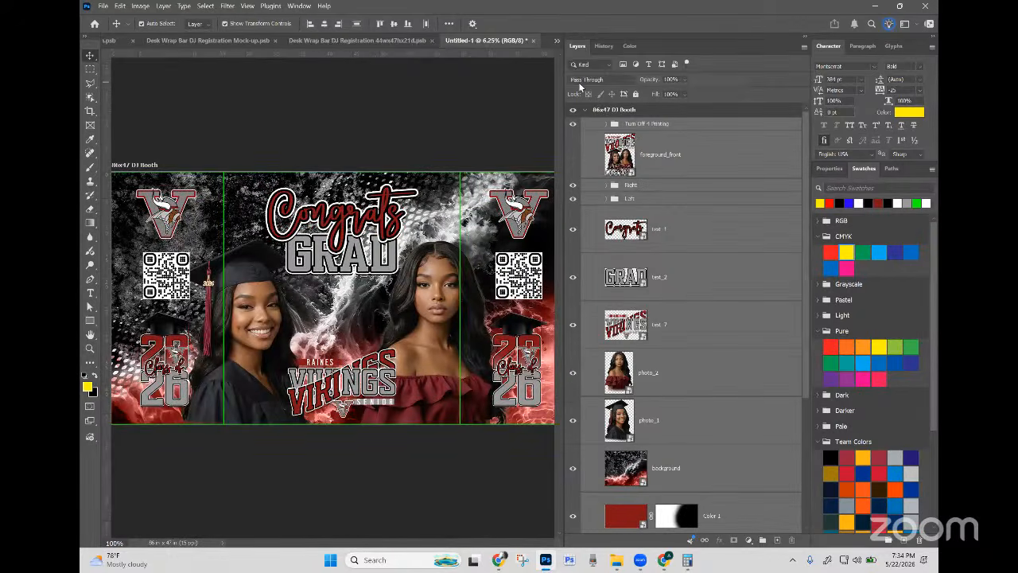
pyautogui.click(585, 110)
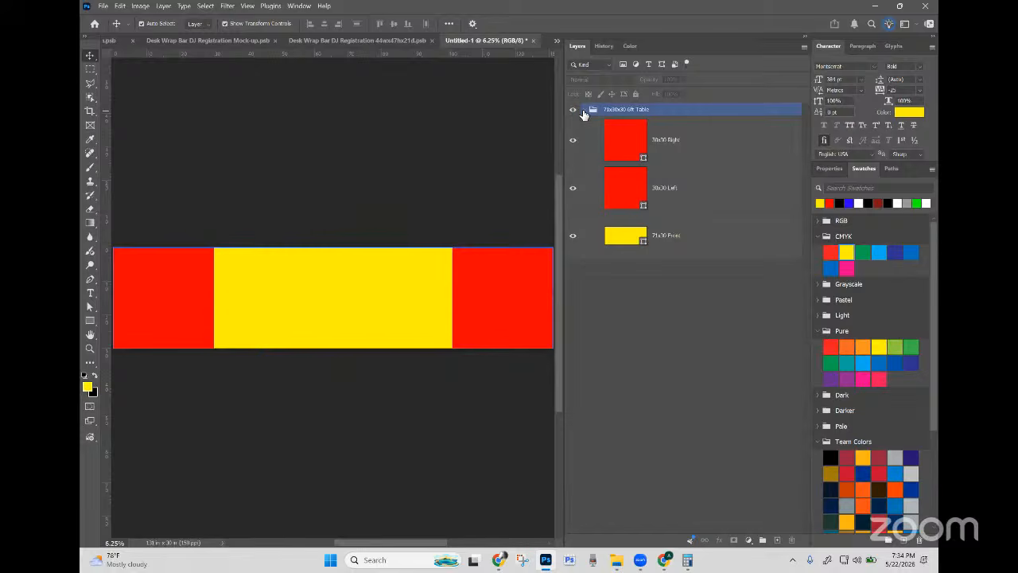
pyautogui.click(704, 254)
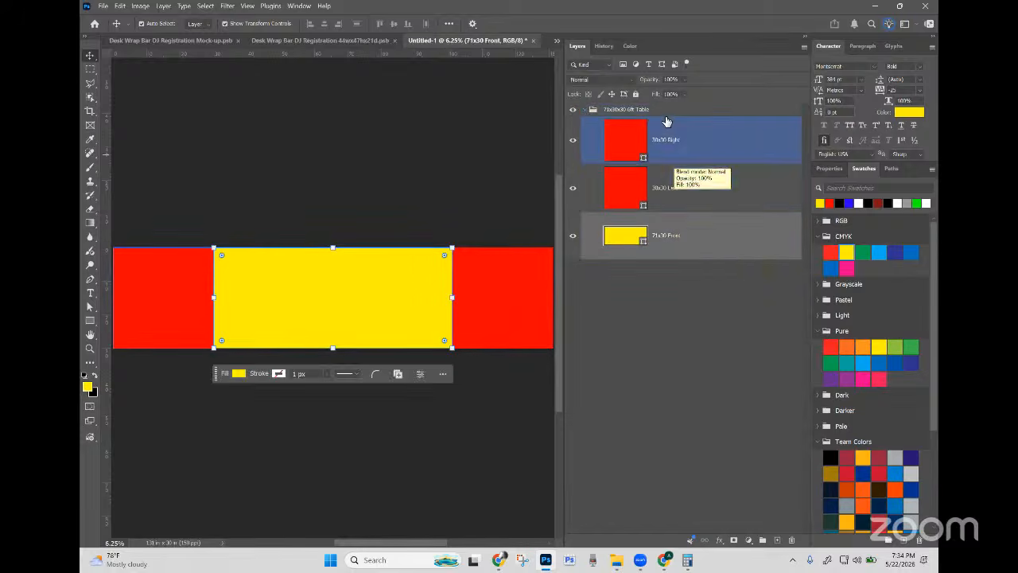
pyautogui.click(590, 111)
pyautogui.click(586, 110)
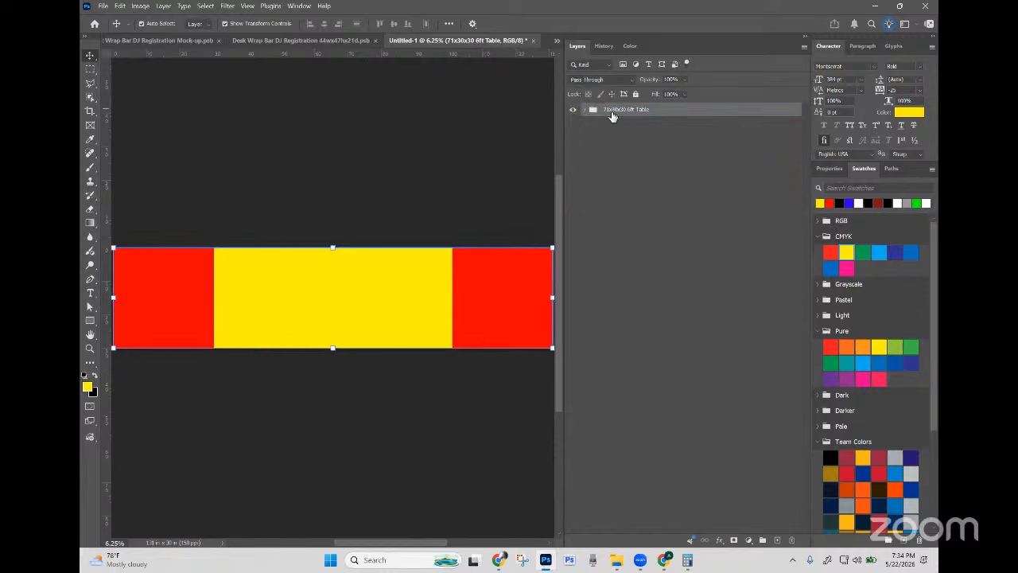
# Step: Add a yellow #fff200 solid color fill layer beneath the 71x30x30 6ft Table group and hide that group
pyautogui.click(763, 540)
pyautogui.click(760, 517)
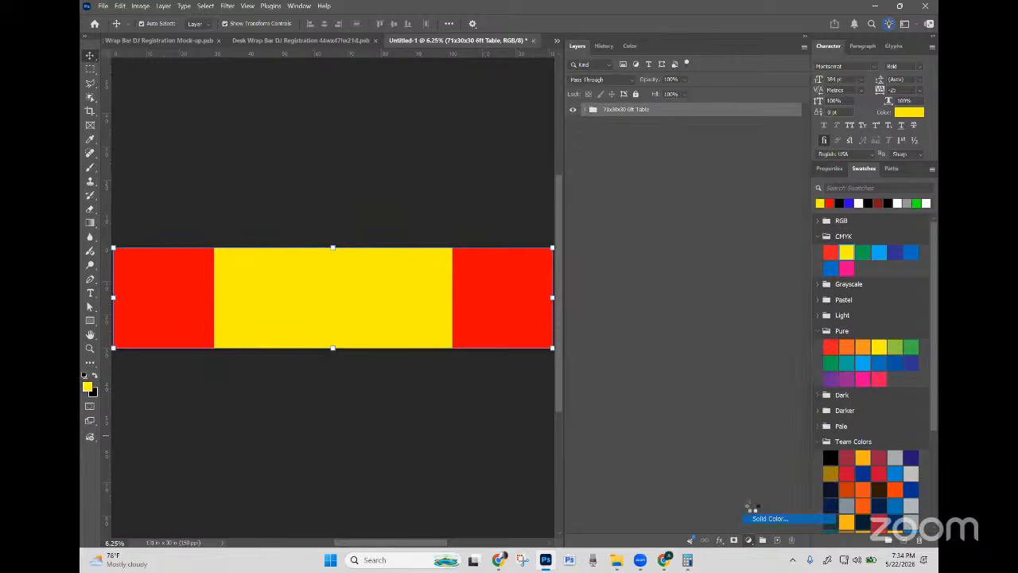
pyautogui.click(898, 252)
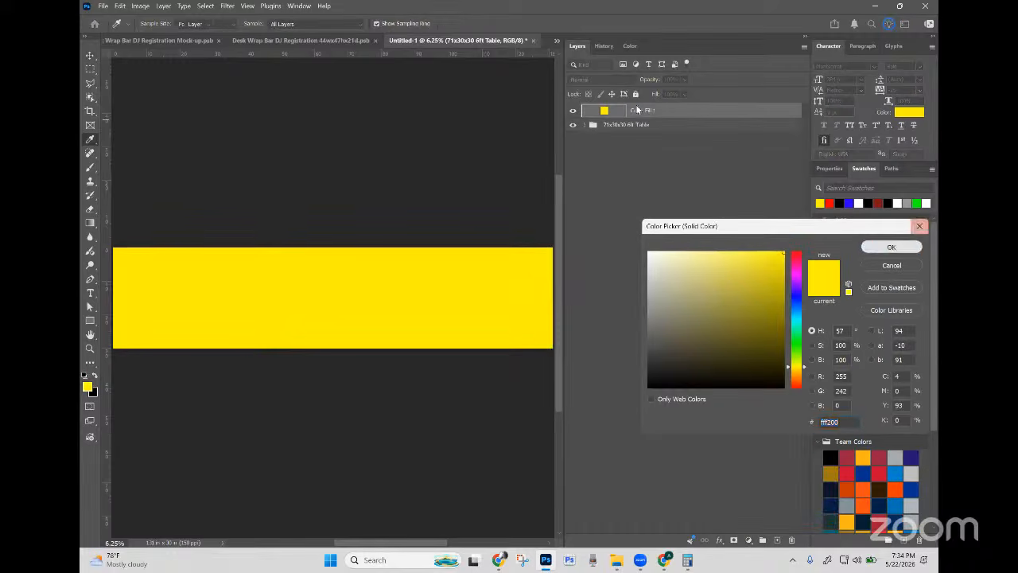
pyautogui.moveTo(643, 110); pyautogui.dragTo(632, 179)
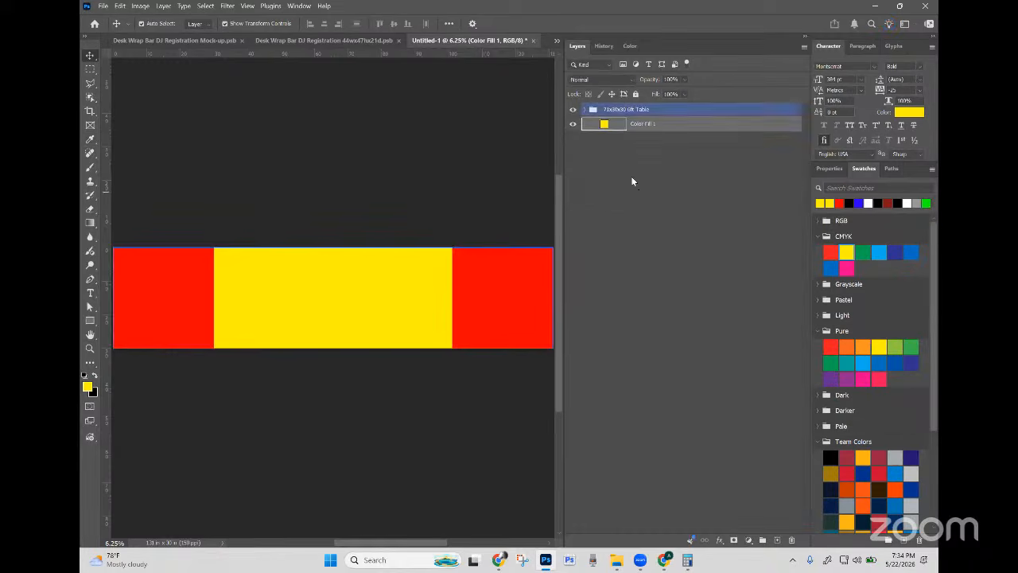
pyautogui.click(573, 109)
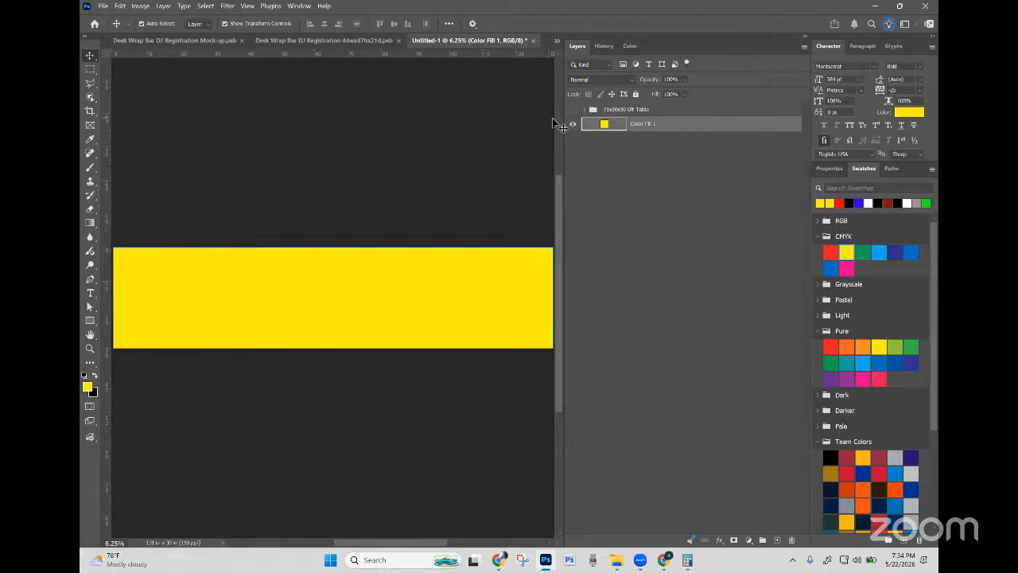
# Step: Try to duplicate the selected DJ booth layers and groups into the Untitled-1 document, and switch to that document
pyautogui.click(288, 41)
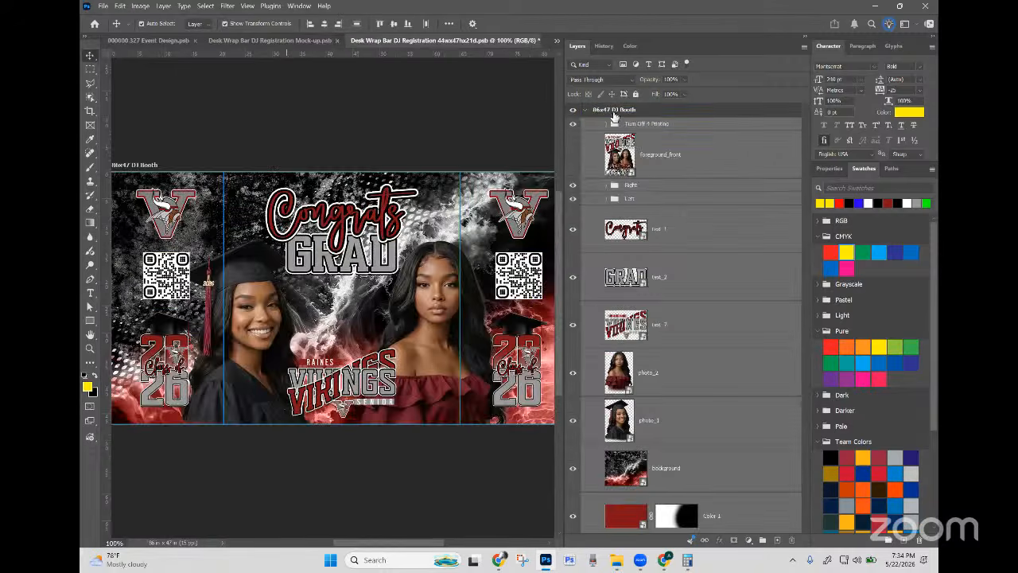
pyautogui.rightClick(639, 122)
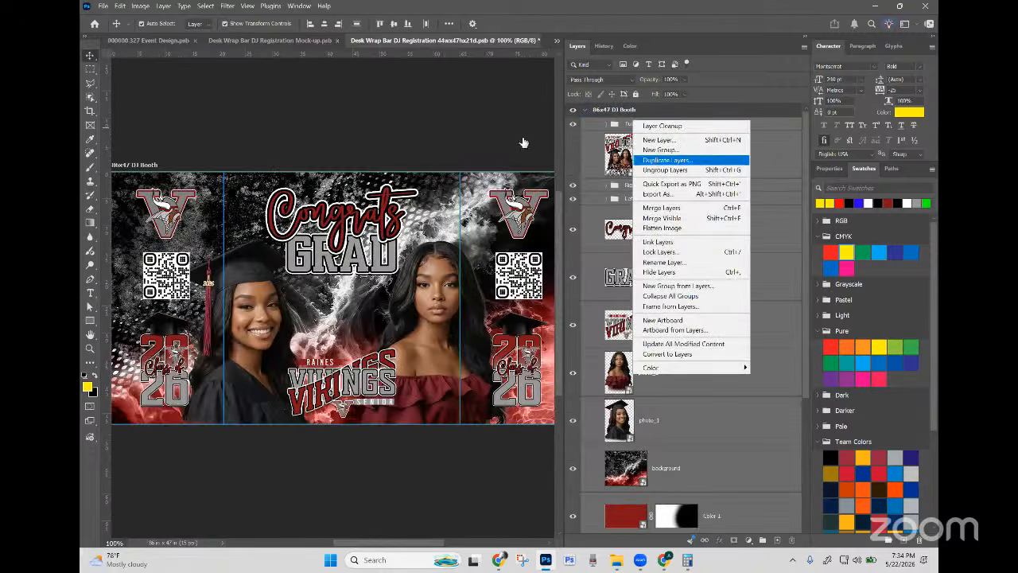
pyautogui.click(666, 160)
pyautogui.click(501, 194)
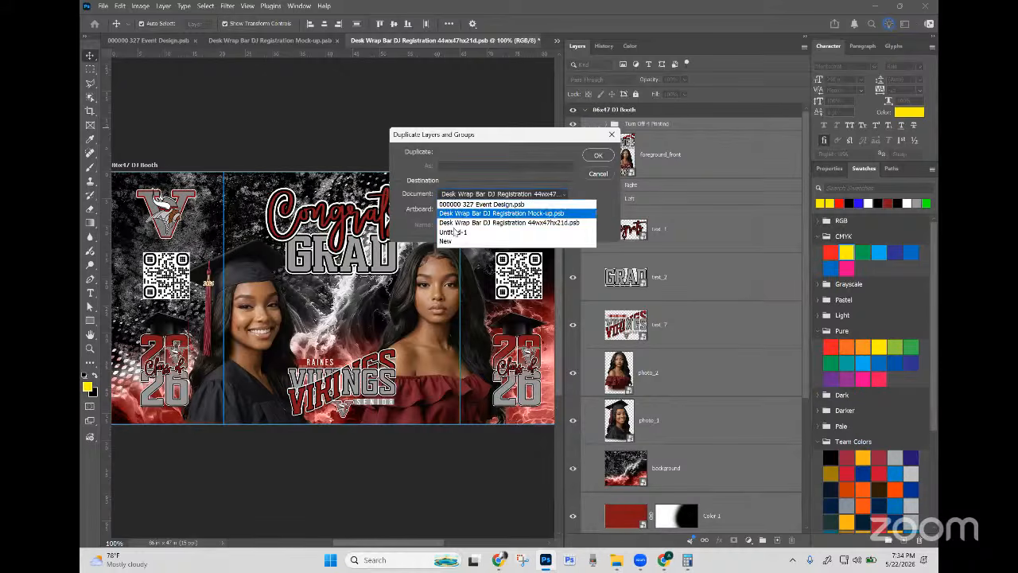
pyautogui.click(446, 225)
pyautogui.click(597, 155)
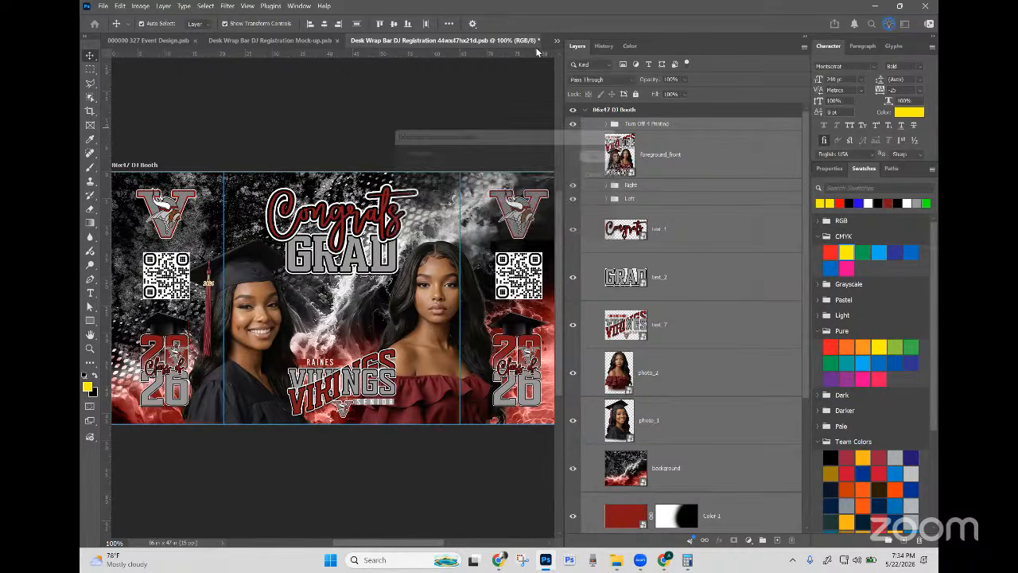
pyautogui.click(556, 40)
pyautogui.click(592, 81)
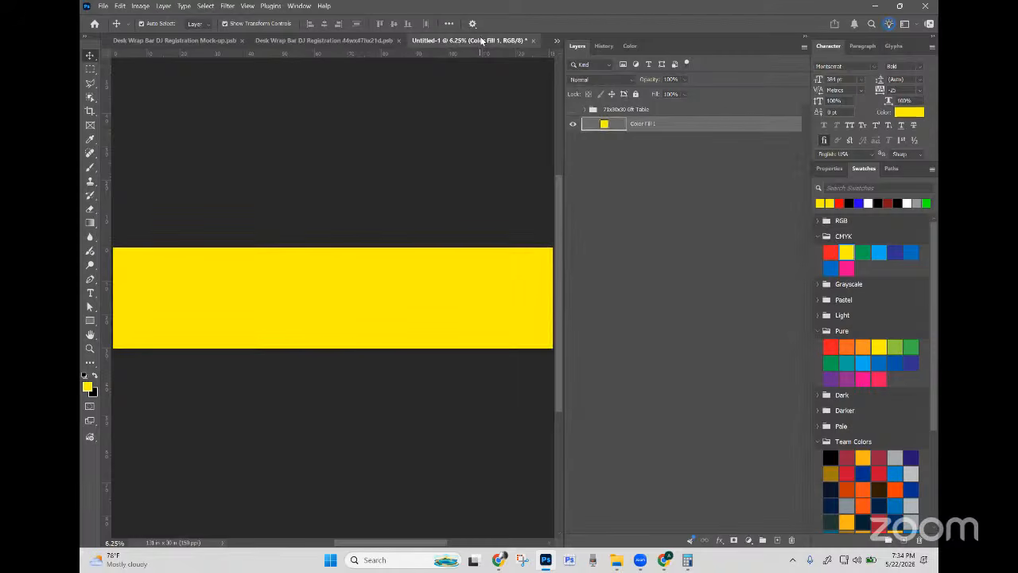
# Step: Resample the Untitled-1 image to a resolution of 15 pixels/inch and fit the canvas in view
pyautogui.click(650, 113)
pyautogui.click(656, 126)
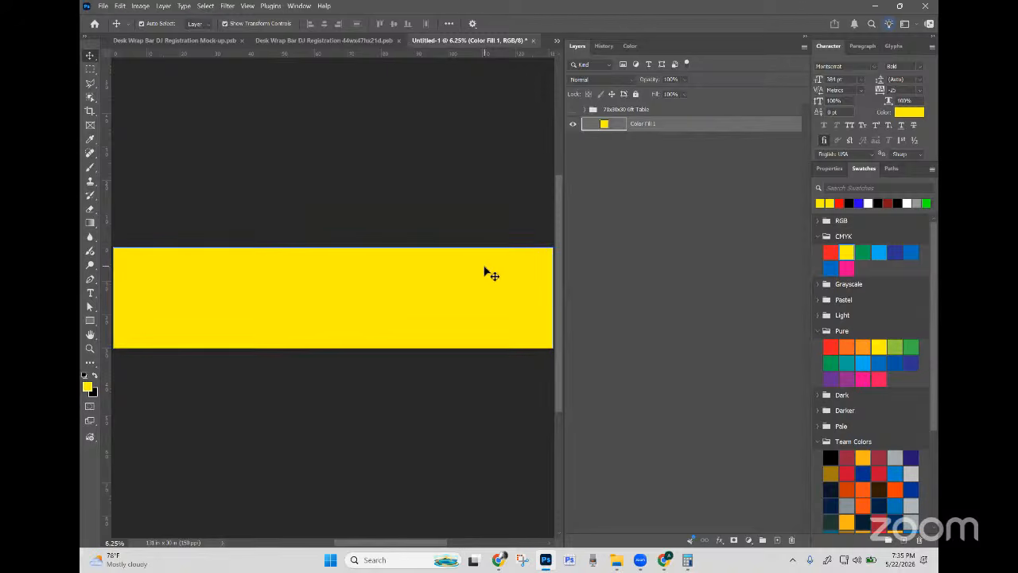
pyautogui.click(140, 5)
pyautogui.click(159, 79)
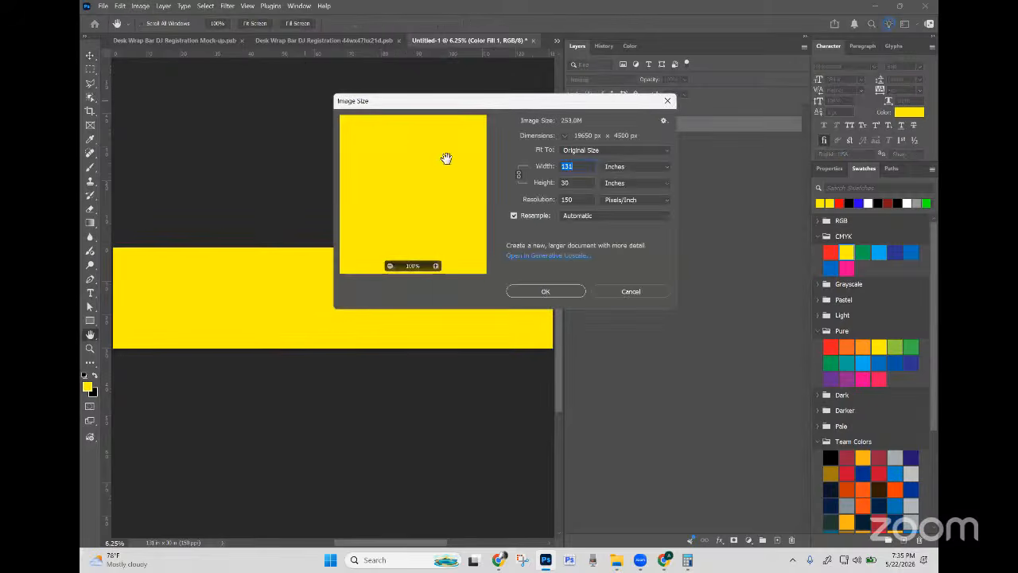
pyautogui.click(575, 199)
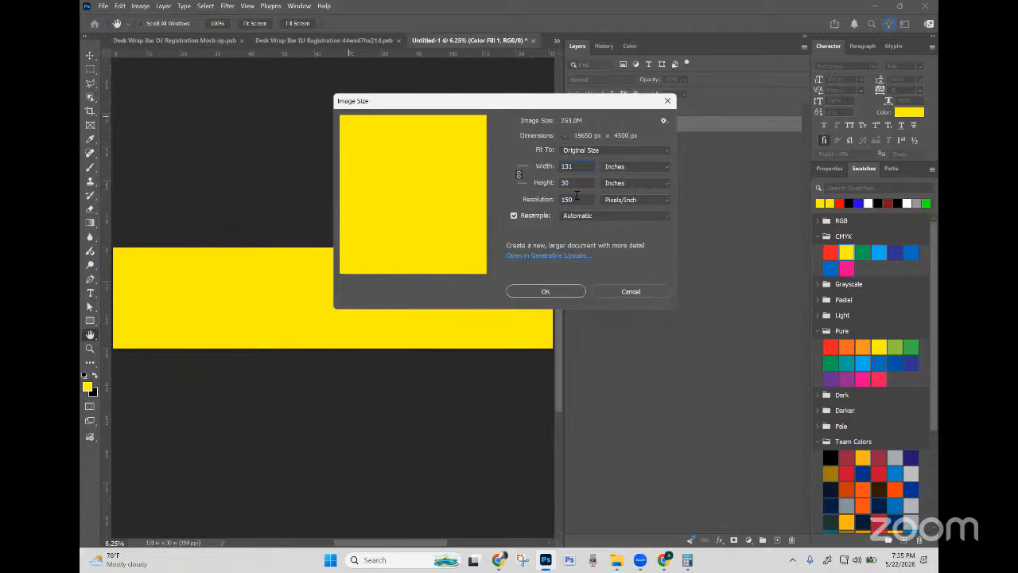
pyautogui.press('BackSpace')
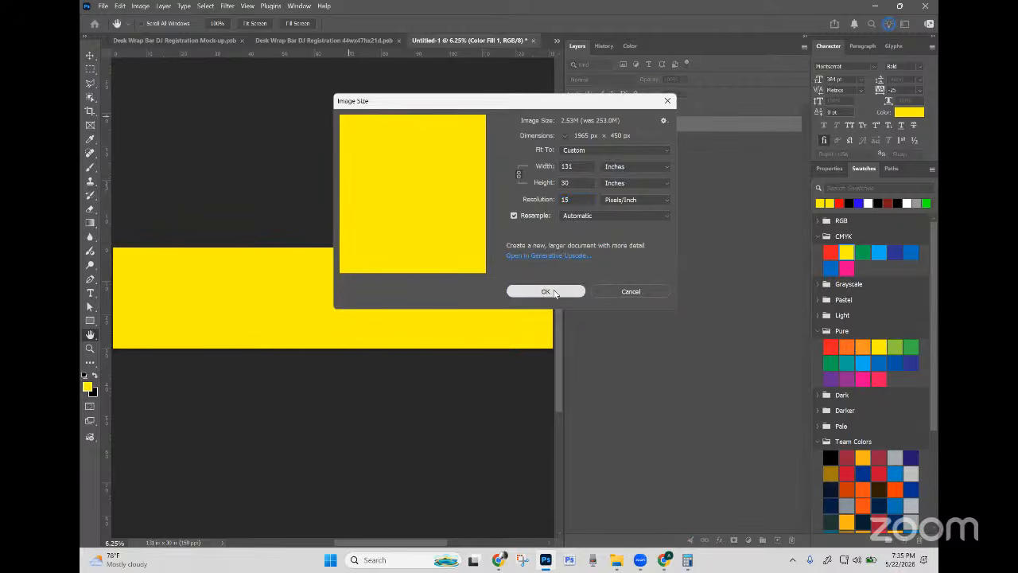
pyautogui.click(546, 291)
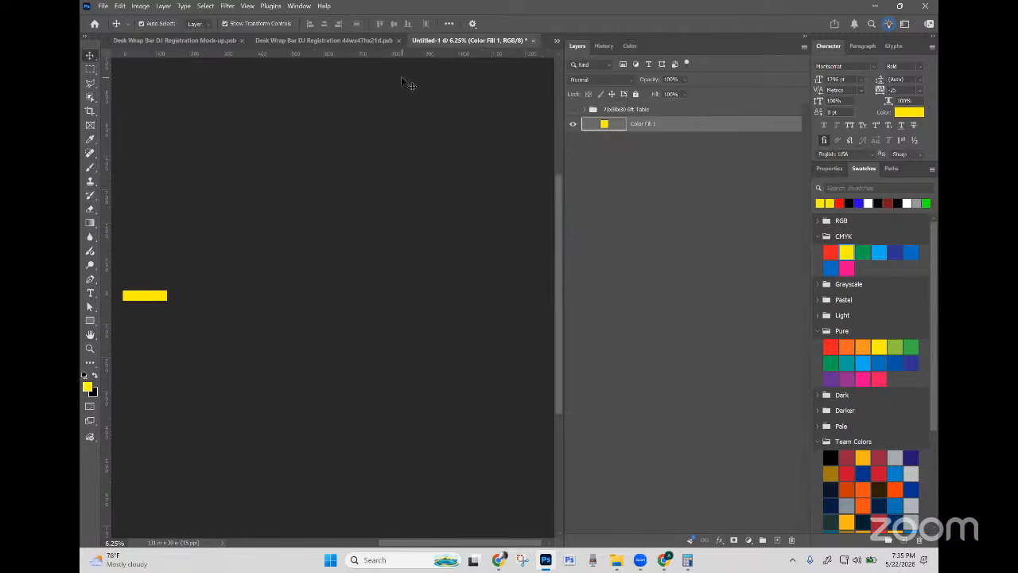
pyautogui.hotkey('ctrl', '0')
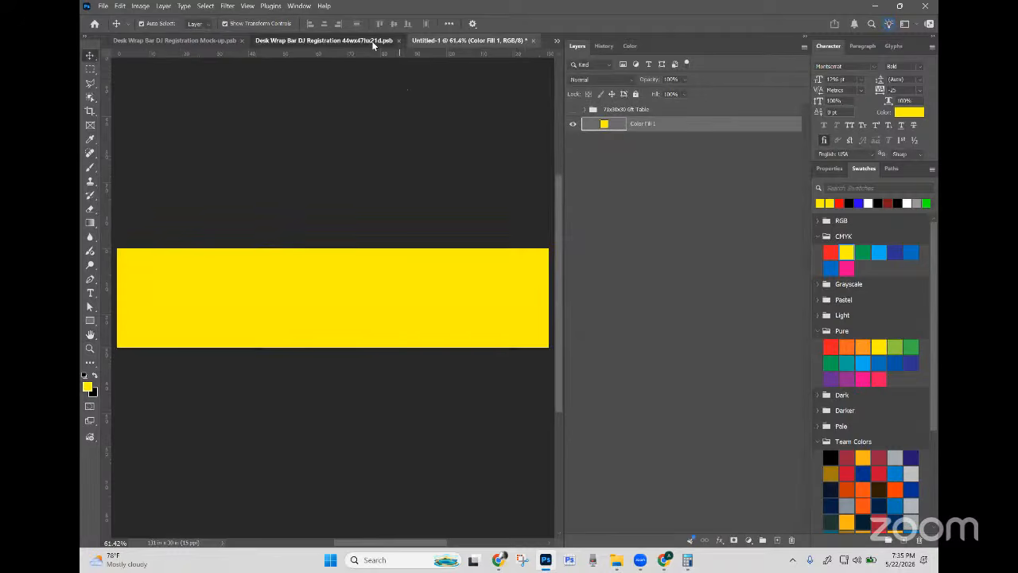
# Step: Duplicate the selected 86x47 DJ Booth layers and groups into the Untitled-1 document, and switch to that document
pyautogui.click(372, 44)
pyautogui.rightClick(648, 126)
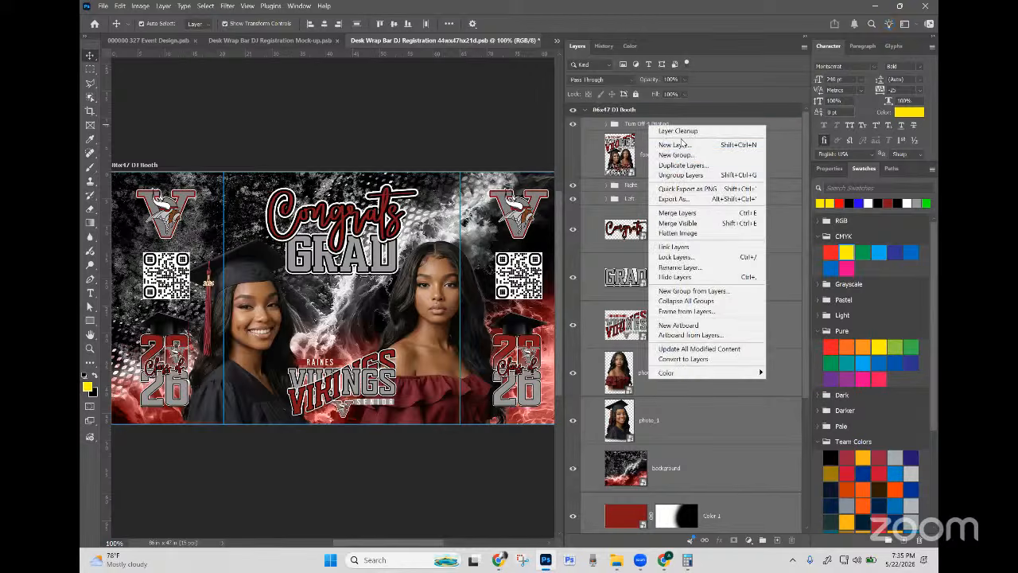
pyautogui.click(683, 165)
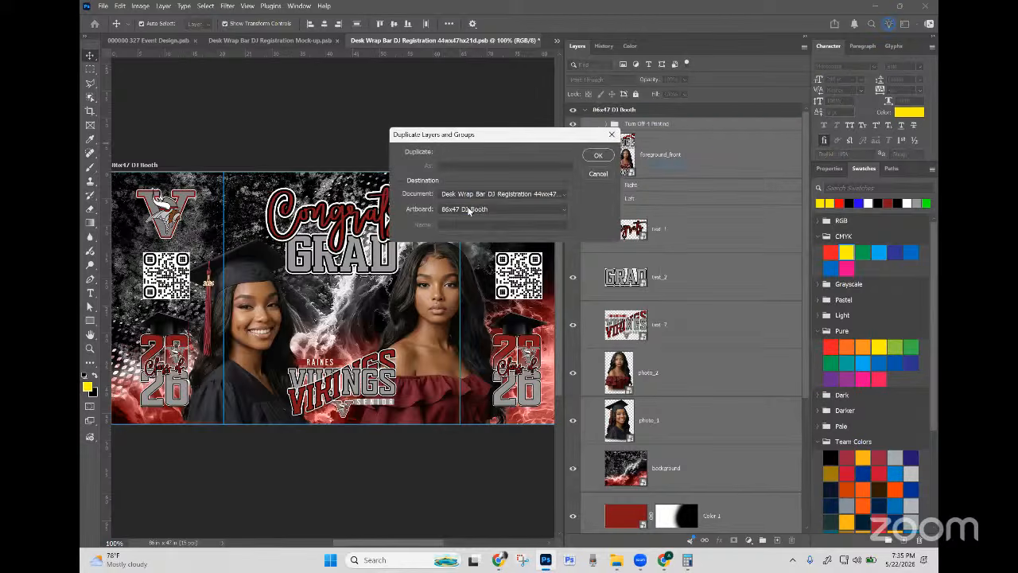
pyautogui.click(468, 210)
pyautogui.click(468, 227)
pyautogui.click(501, 194)
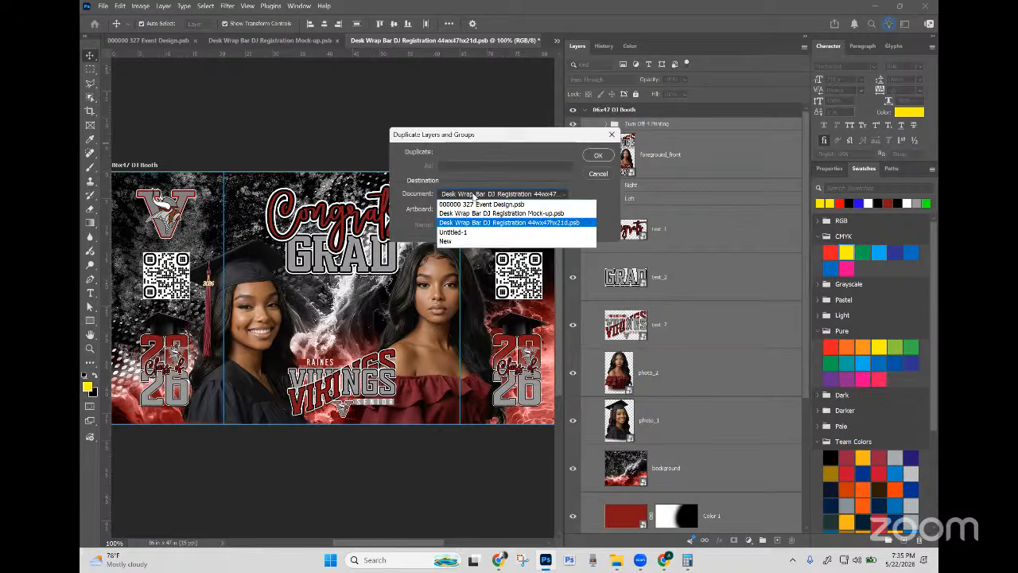
pyautogui.click(491, 226)
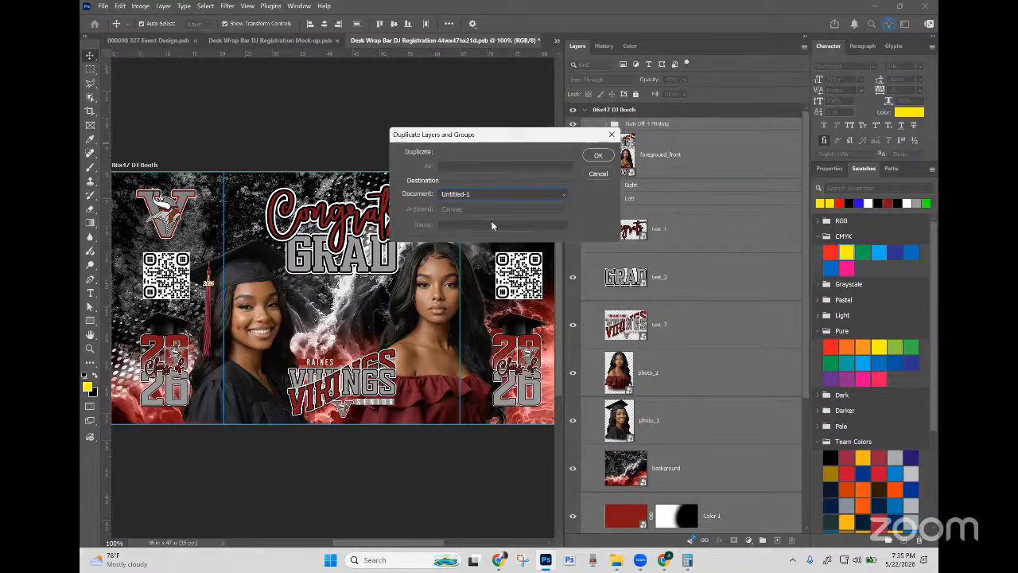
pyautogui.click(597, 156)
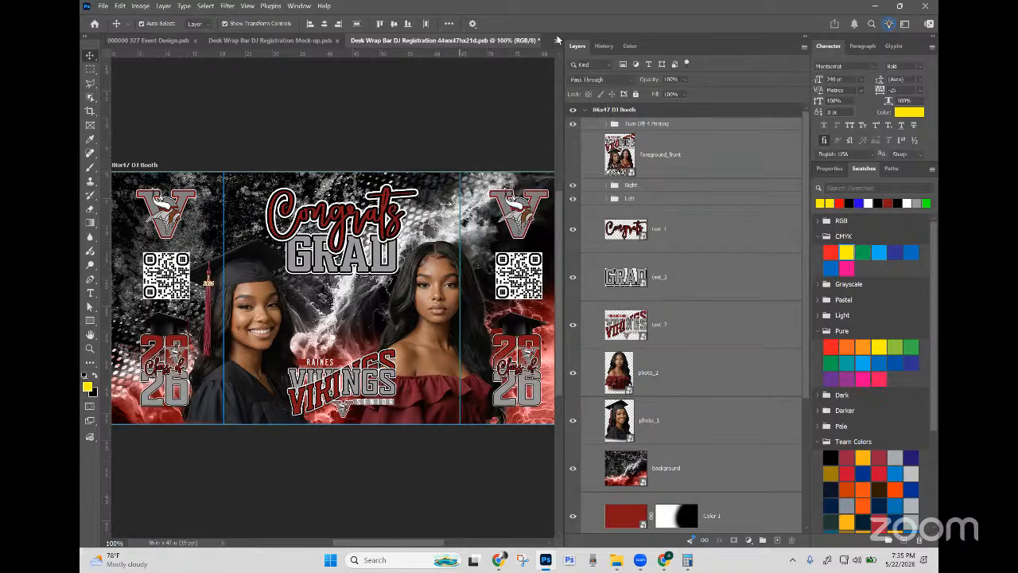
pyautogui.click(556, 42)
pyautogui.click(612, 82)
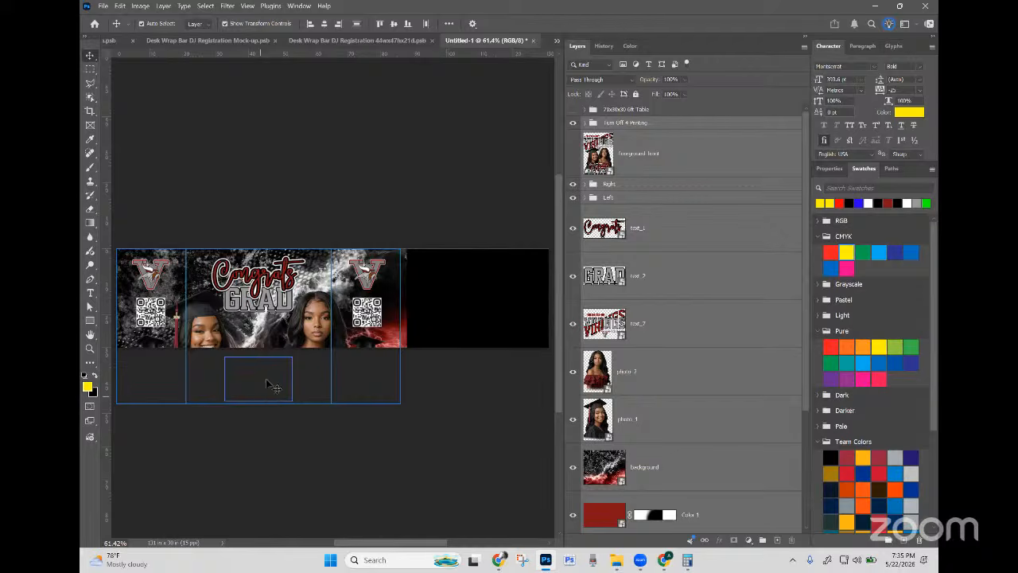
# Step: Group the copied layers from the Turn Off 4 Printing group down through Vector Smart Object
pyautogui.click(600, 127)
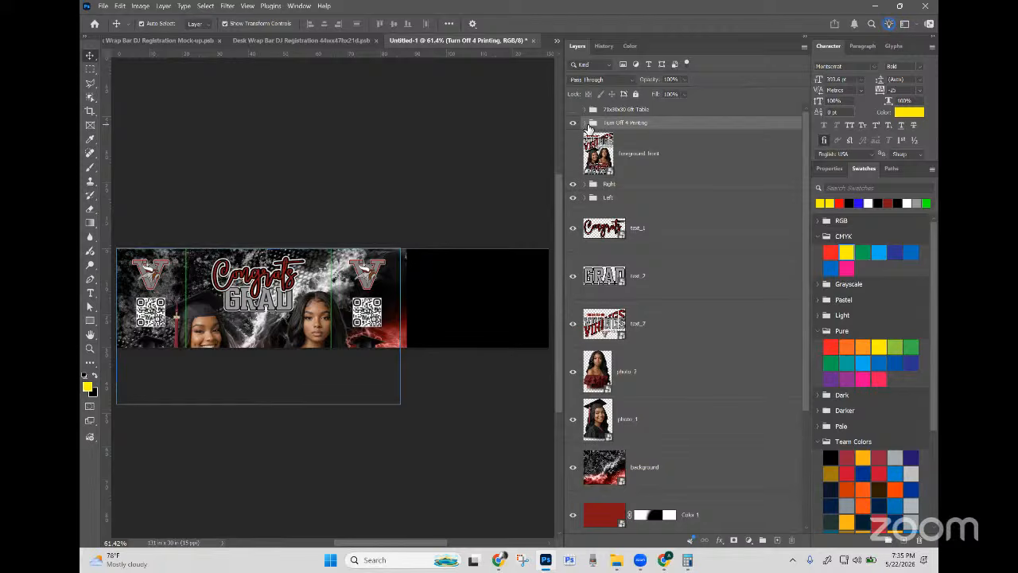
pyautogui.scroll(-5, 724, 339)
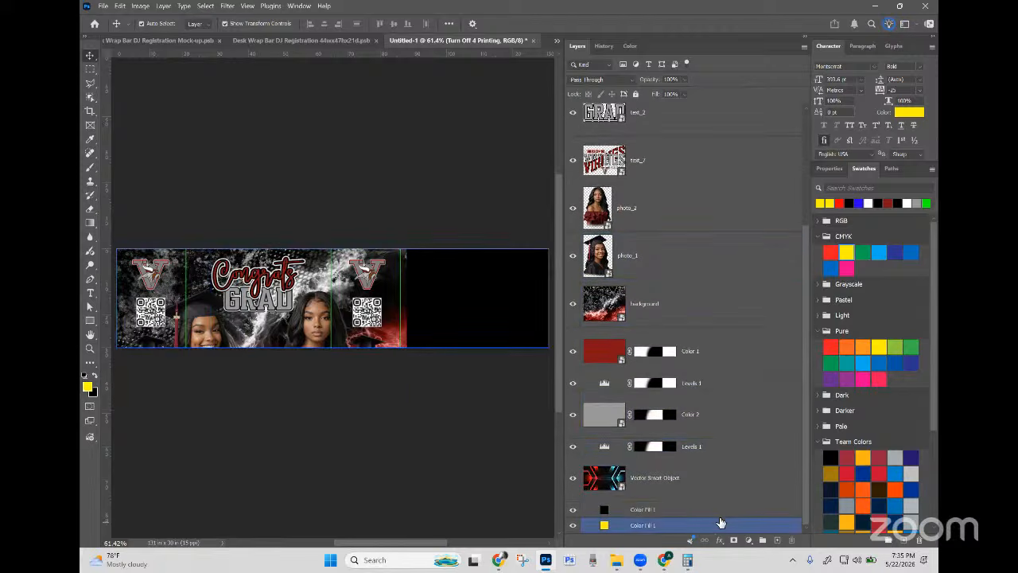
pyautogui.keyDown('shift'); pyautogui.click(709, 489); pyautogui.keyUp('shift')
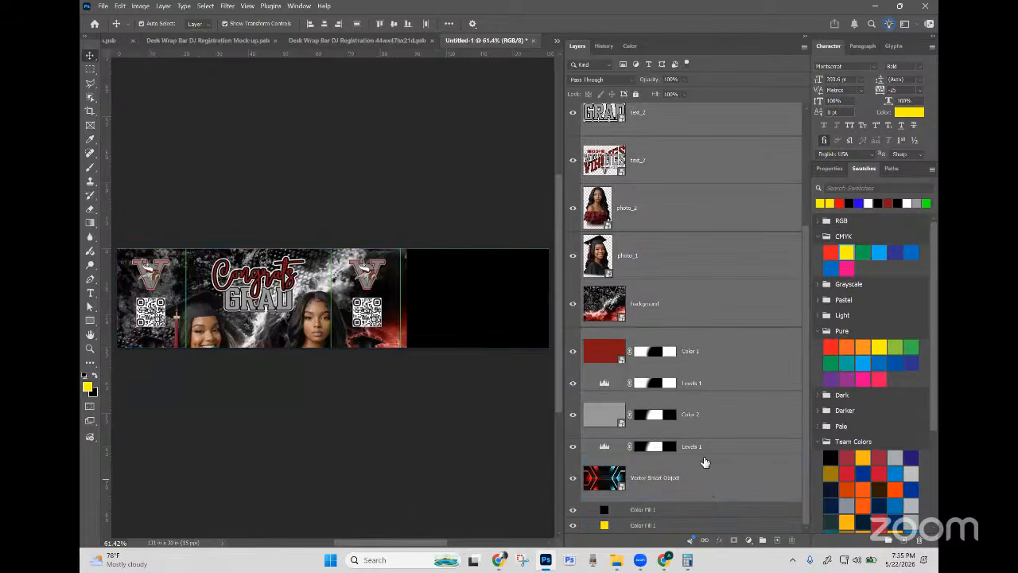
pyautogui.scroll(3, 649, 236)
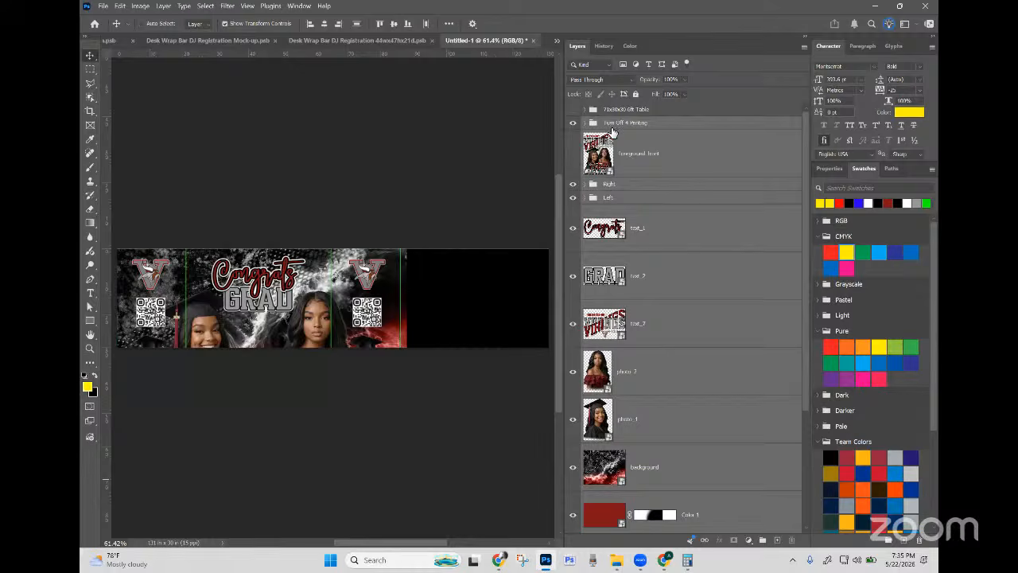
pyautogui.hotkey('ctrl', 'g')
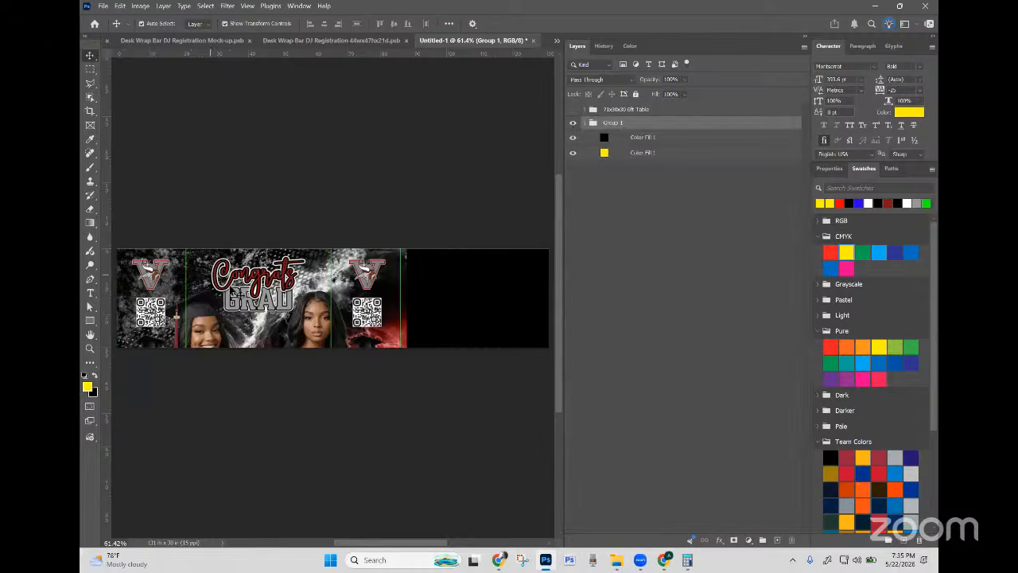
# Step: Undo the stray move of the Congrats text and turn off the Move tool's Auto Select option
pyautogui.click(238, 294)
pyautogui.moveTo(238, 294); pyautogui.dragTo(288, 298)
pyautogui.hotkey('ctrl', 'z')
pyautogui.click(143, 24)
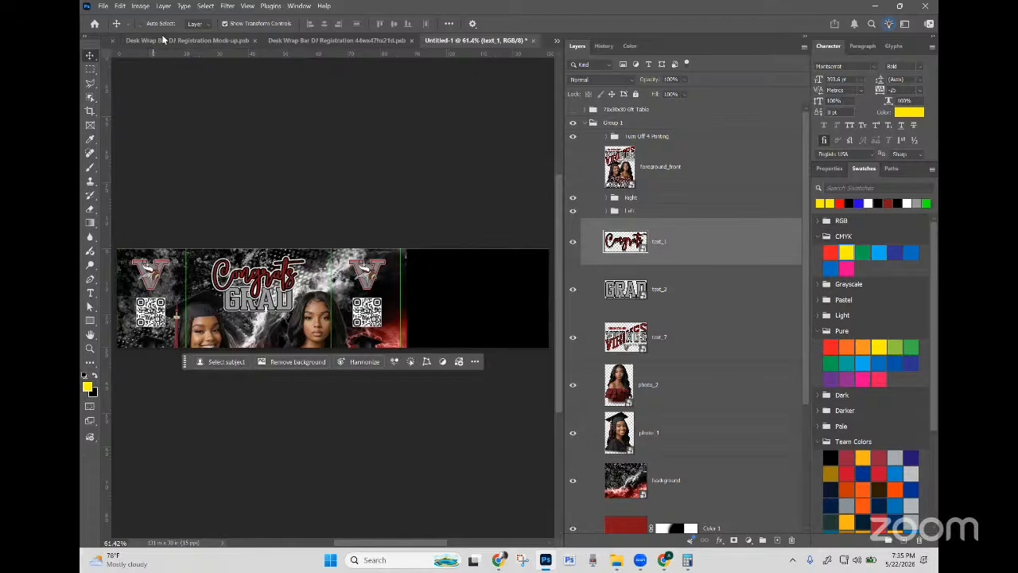
# Step: Try to move the whole Group 1 artwork across the canvas
pyautogui.click(596, 125)
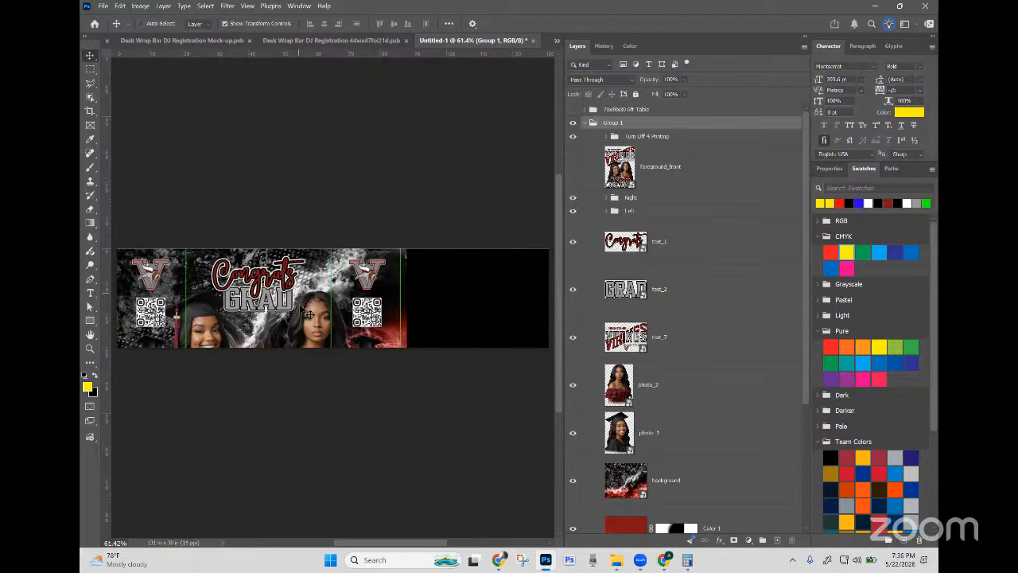
pyautogui.moveTo(303, 308); pyautogui.dragTo(380, 269)
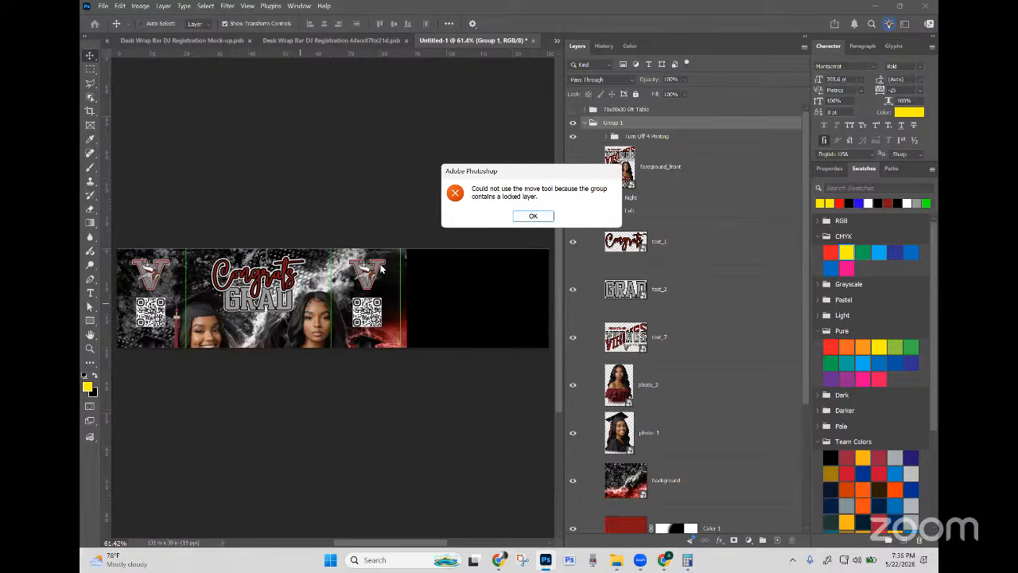
pyautogui.click(541, 220)
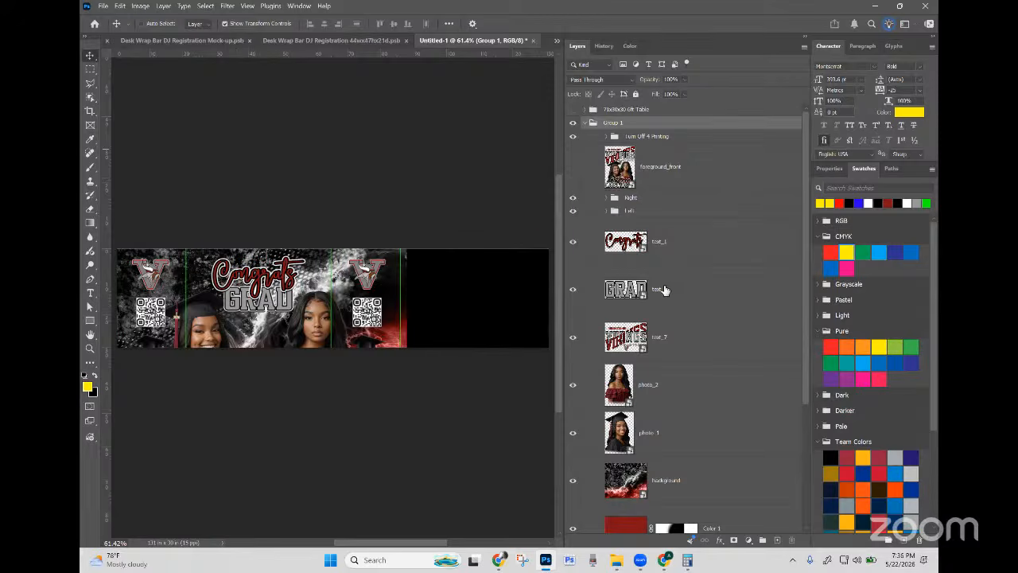
# Step: Unlock the 44x47 Front, 21x47 Right side and 21x47 Left side layers in the Sections group of Turn Off 4 Printing
pyautogui.scroll(-4, 662, 291)
pyautogui.scroll(5, 678, 374)
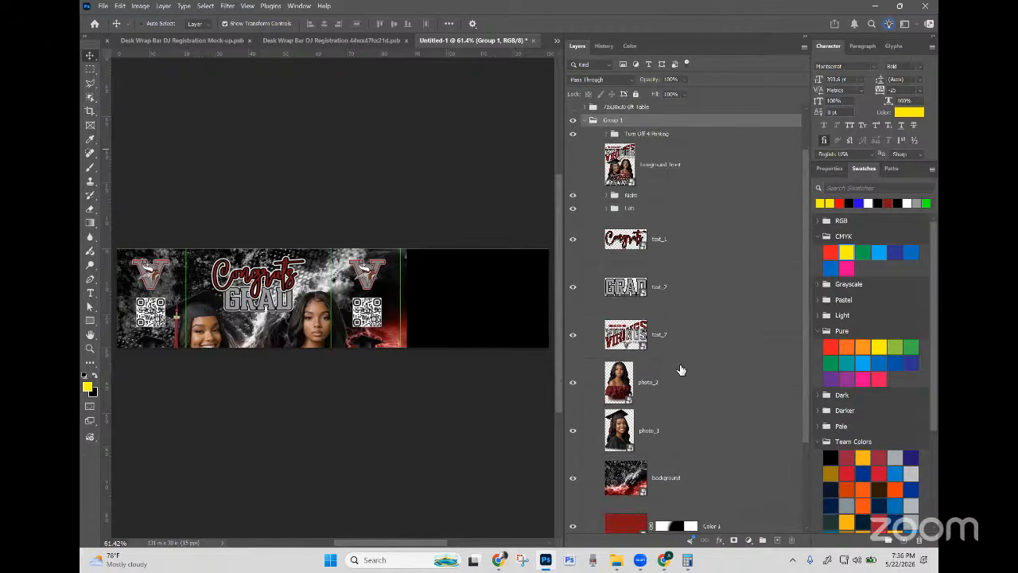
pyautogui.click(605, 212)
pyautogui.click(614, 185)
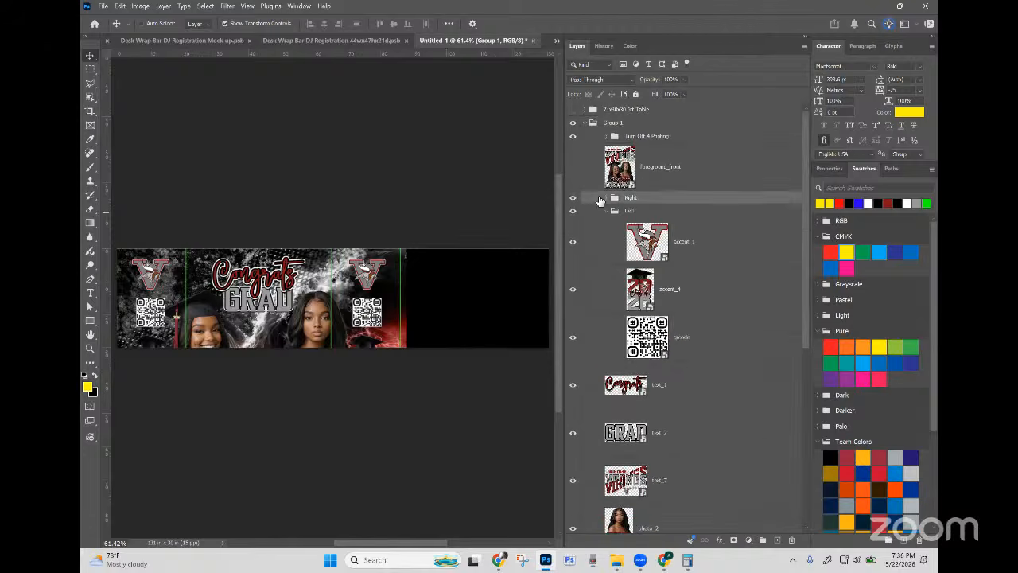
pyautogui.click(608, 137)
pyautogui.click(728, 185)
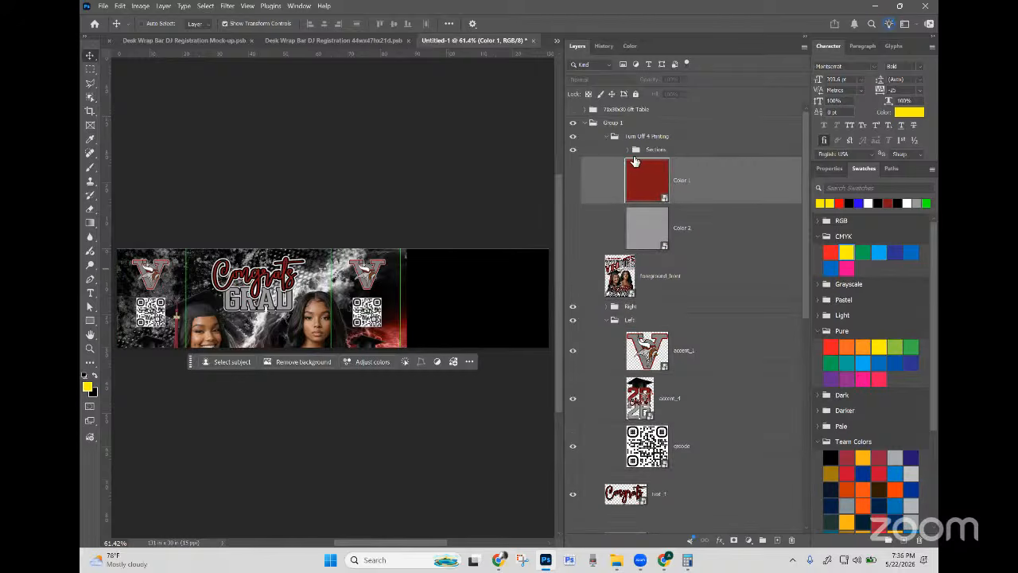
pyautogui.click(627, 150)
pyautogui.click(739, 191)
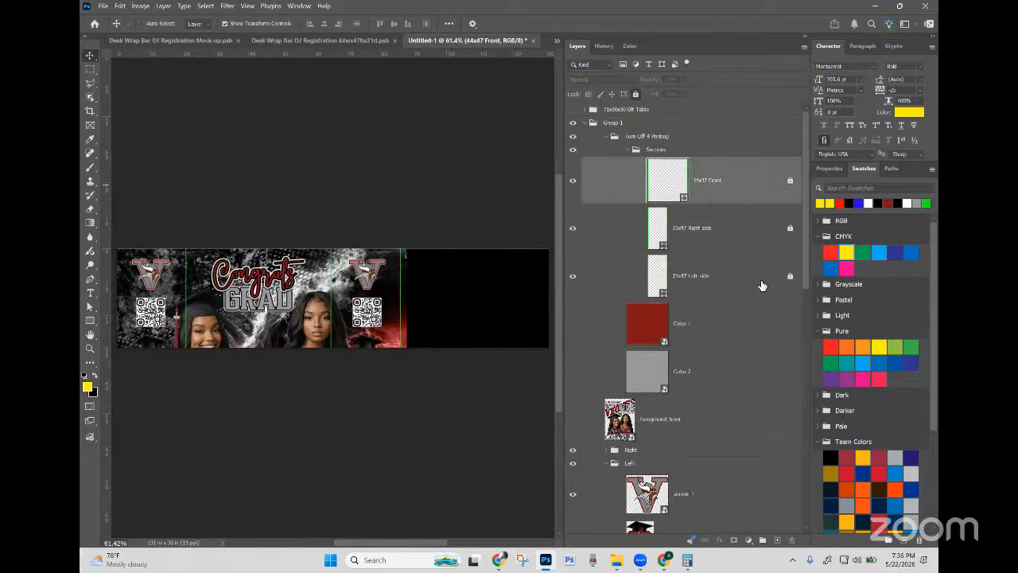
pyautogui.click(763, 290)
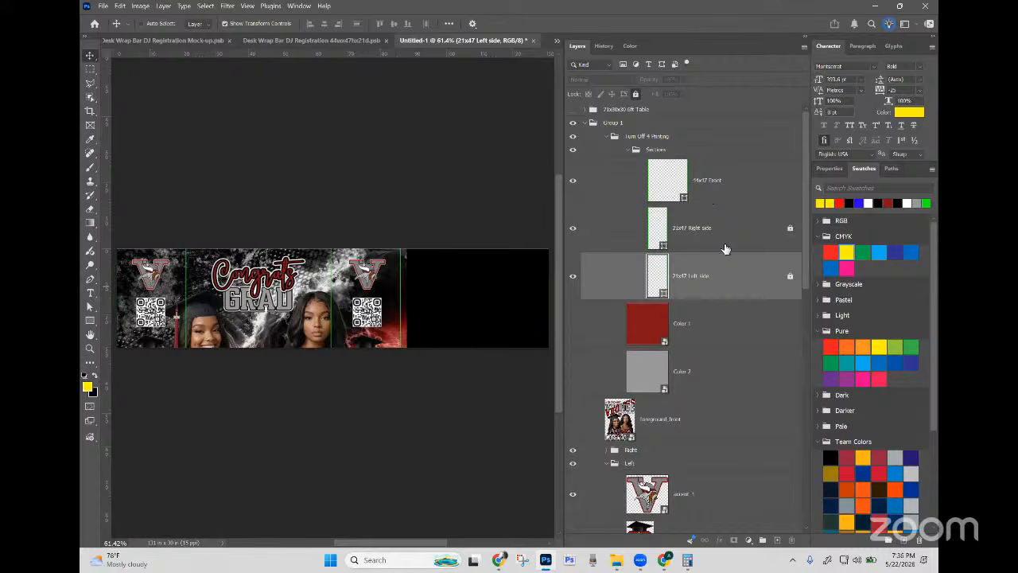
pyautogui.click(723, 243)
pyautogui.keyDown('shift'); pyautogui.click(718, 275); pyautogui.keyUp('shift')
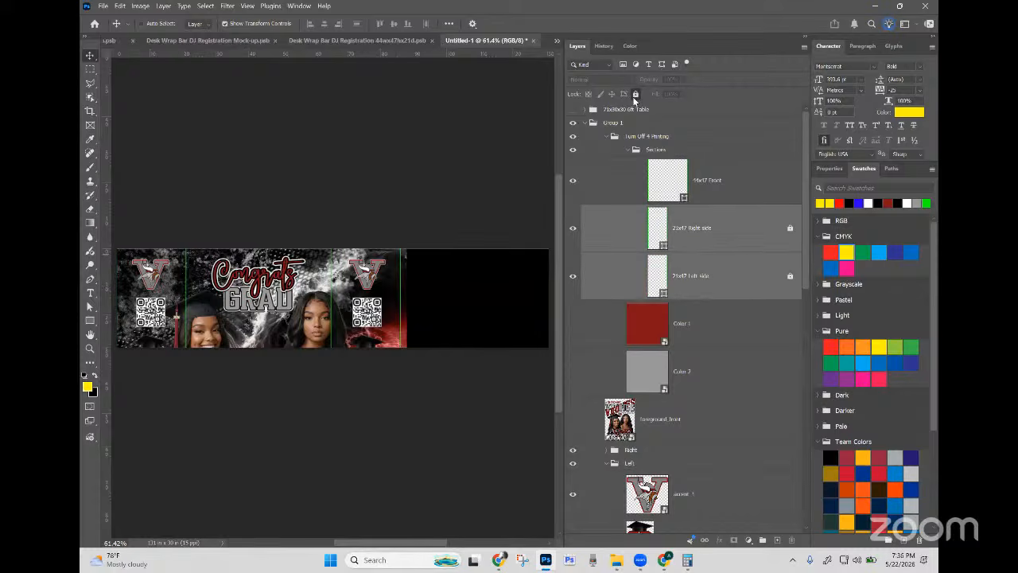
pyautogui.click(635, 94)
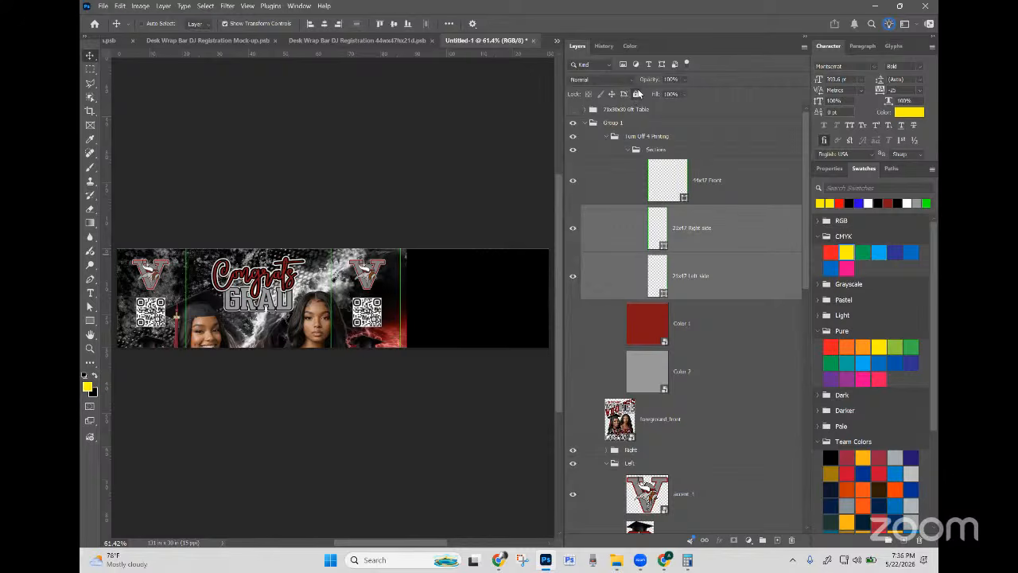
# Step: Expand the 71x30x30 6ft Table group and copy the shape attributes of the 44x47 Front layer
pyautogui.click(706, 236)
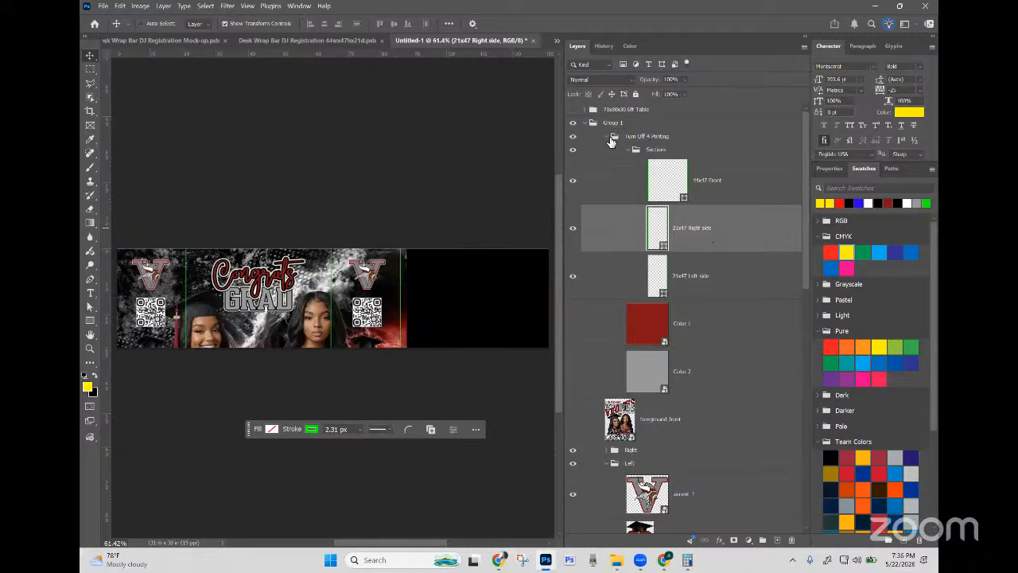
pyautogui.click(586, 110)
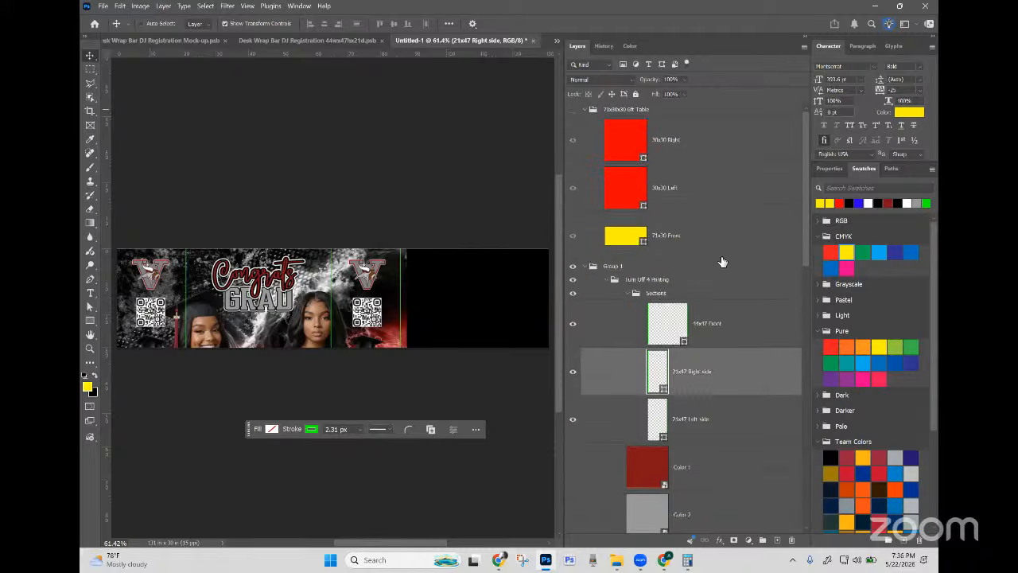
pyautogui.scroll(-1, 724, 360)
pyautogui.click(728, 316)
pyautogui.rightClick(724, 313)
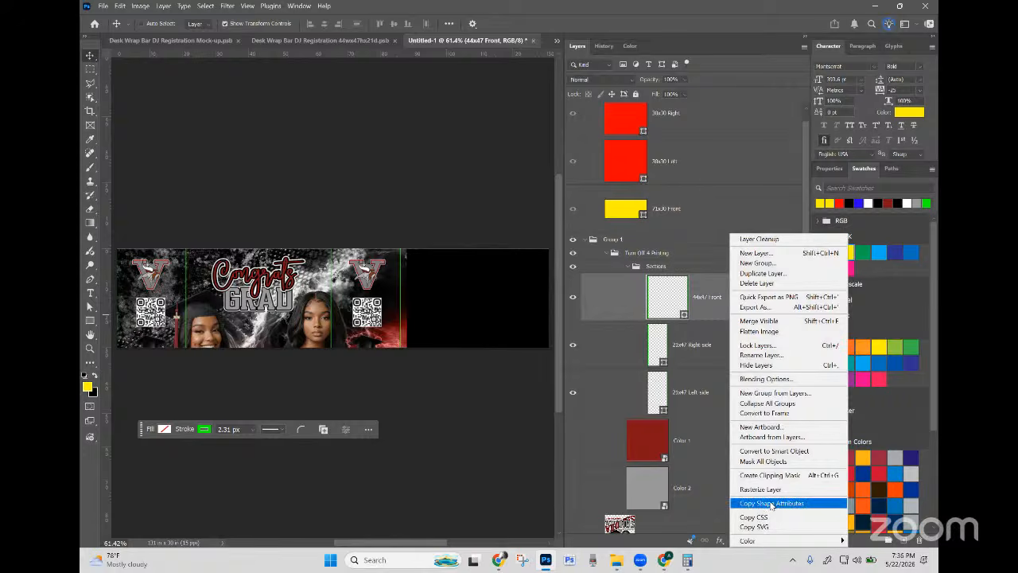
pyautogui.click(770, 504)
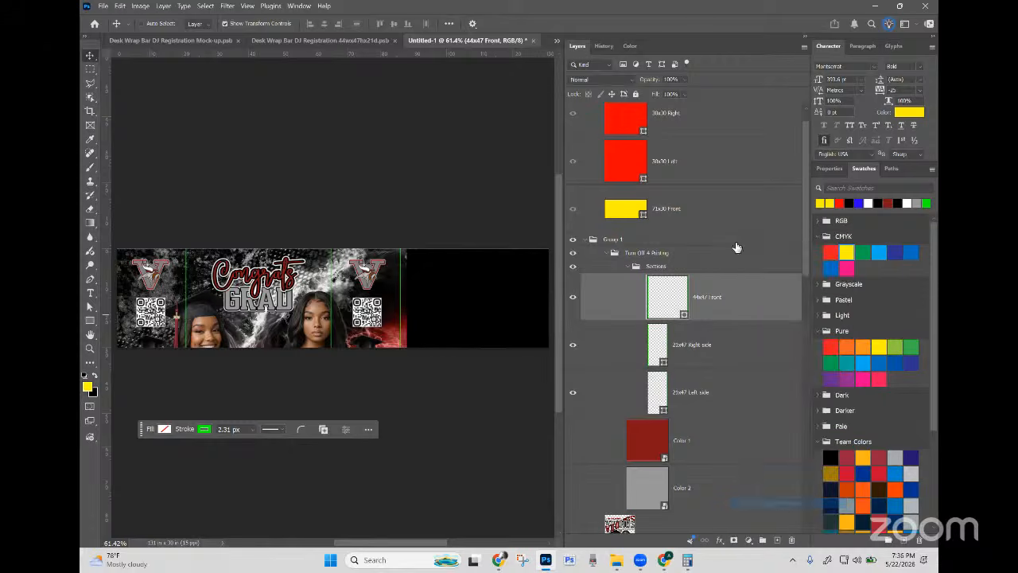
# Step: Paste the copied shape attributes onto the 30x30 Right, 30x30 Left and 71x30 Front layers
pyautogui.click(672, 119)
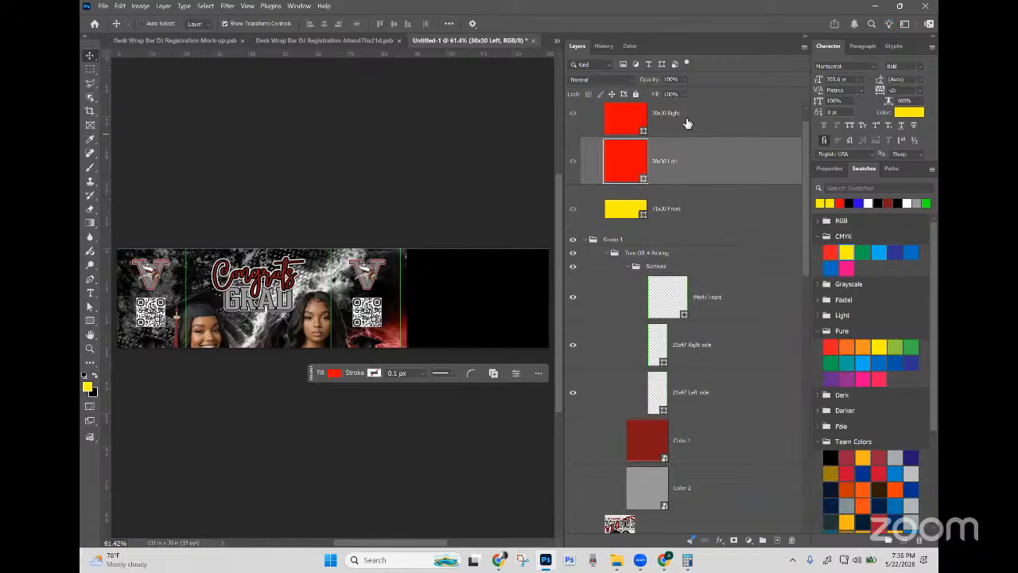
pyautogui.keyDown('shift'); pyautogui.click(688, 225); pyautogui.keyUp('shift')
pyautogui.rightClick(705, 211)
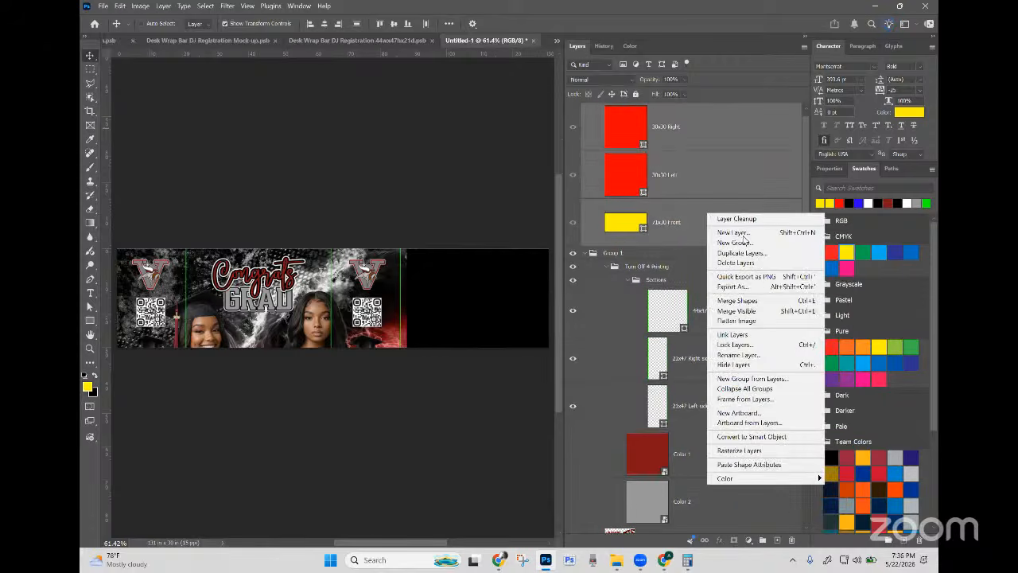
pyautogui.click(756, 460)
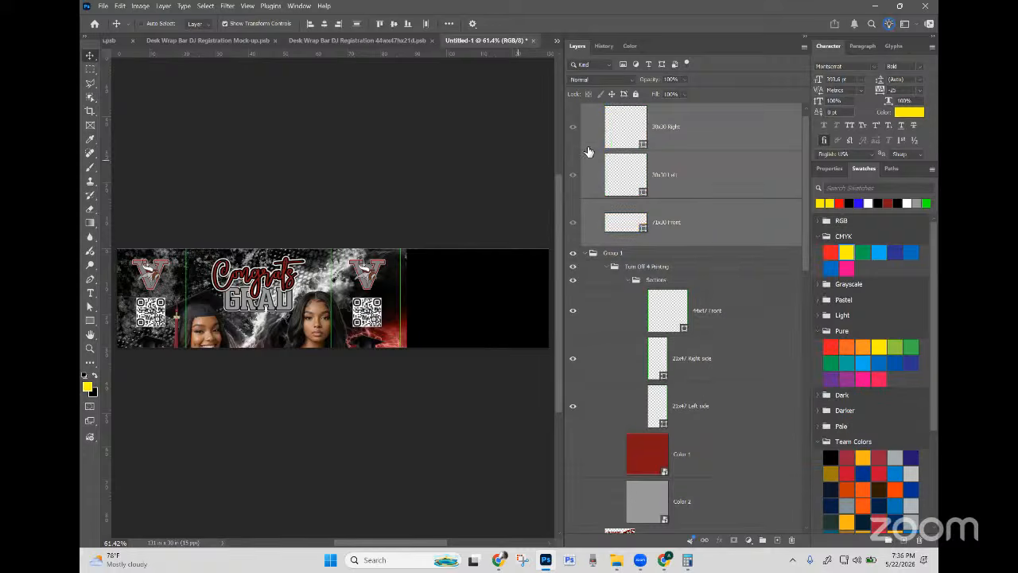
# Step: Show the 71x30x30 6ft Table group and delete the old Sections group from Turn Off 4 Printing
pyautogui.scroll(1, 656, 129)
pyautogui.click(573, 111)
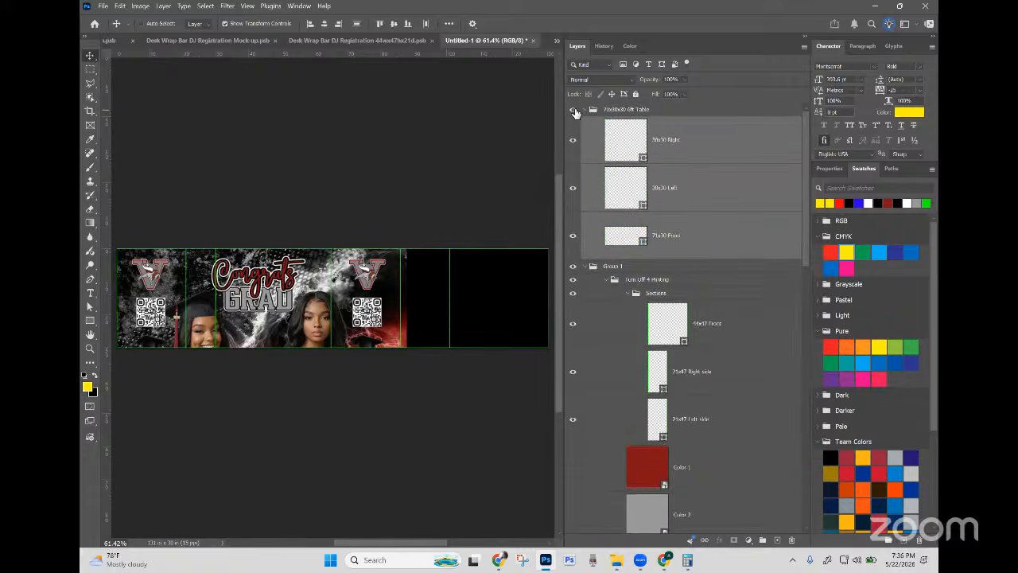
pyautogui.click(666, 282)
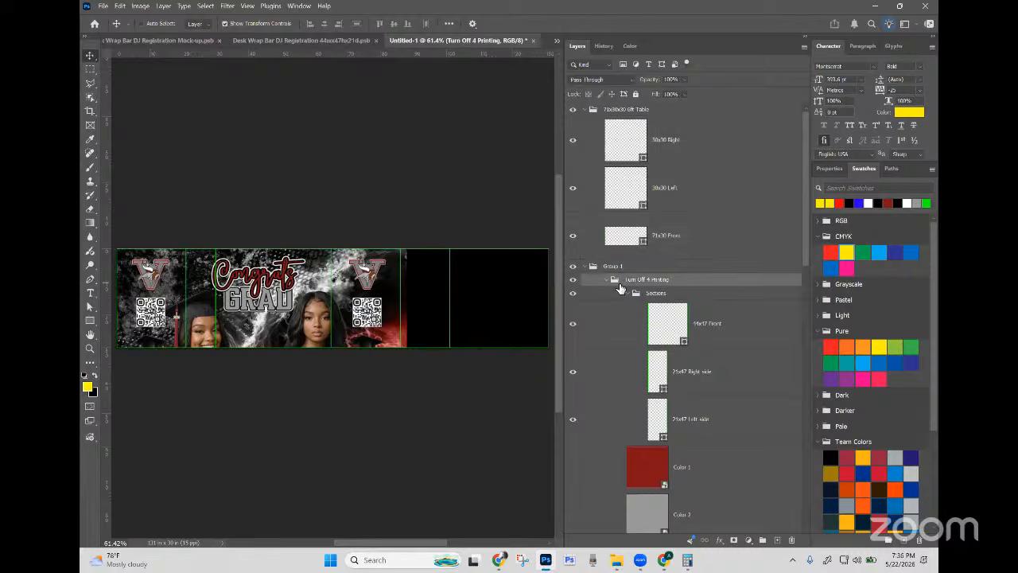
pyautogui.click(628, 293)
pyautogui.click(687, 299)
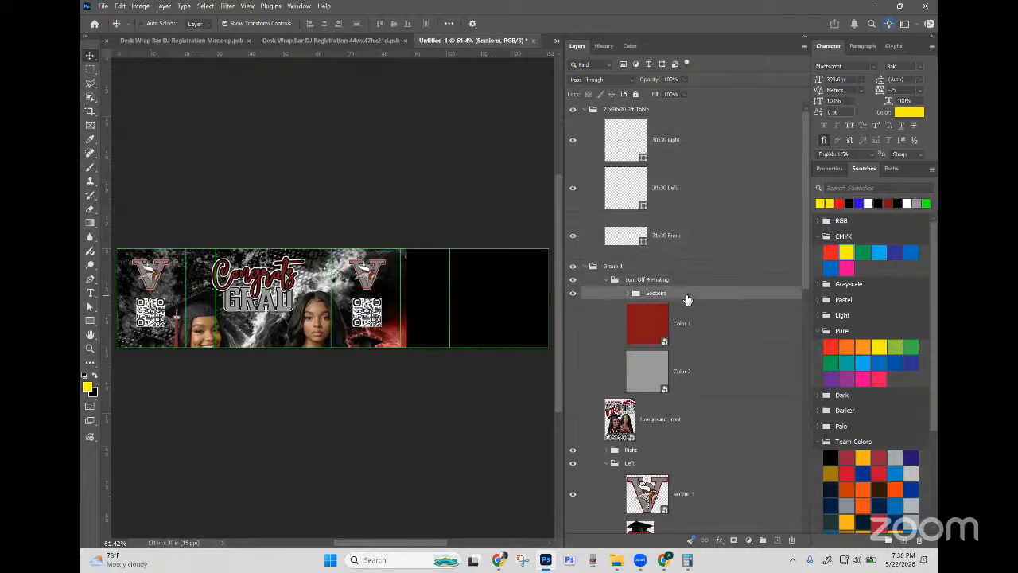
pyautogui.press('Delete')
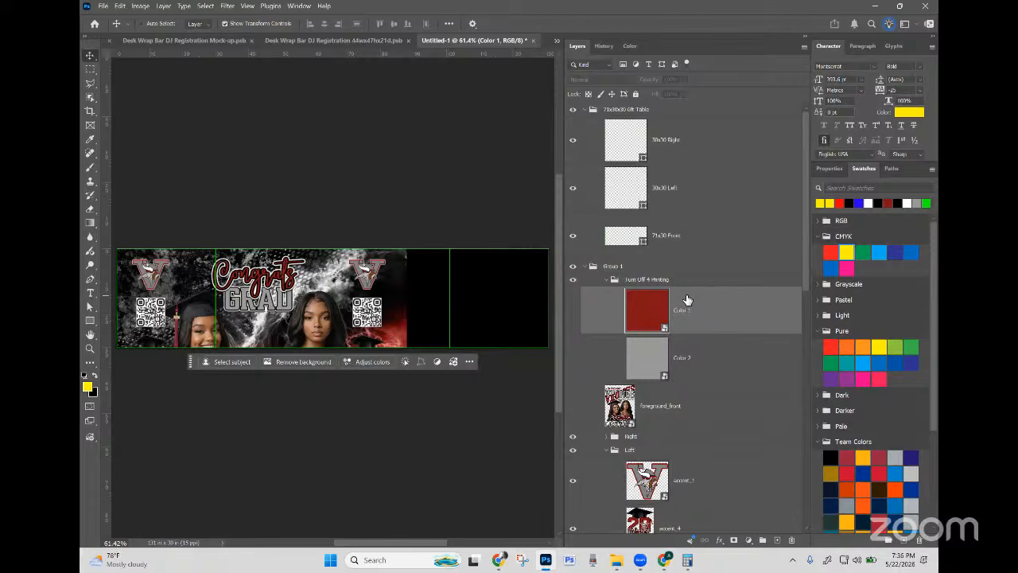
# Step: Move the 30x30 Right, 30x30 Left and 71x30 Front layers into the Turn Off 4 Printing group, above Color 1
pyautogui.click(681, 148)
pyautogui.keyDown('shift'); pyautogui.click(693, 228); pyautogui.keyUp('shift')
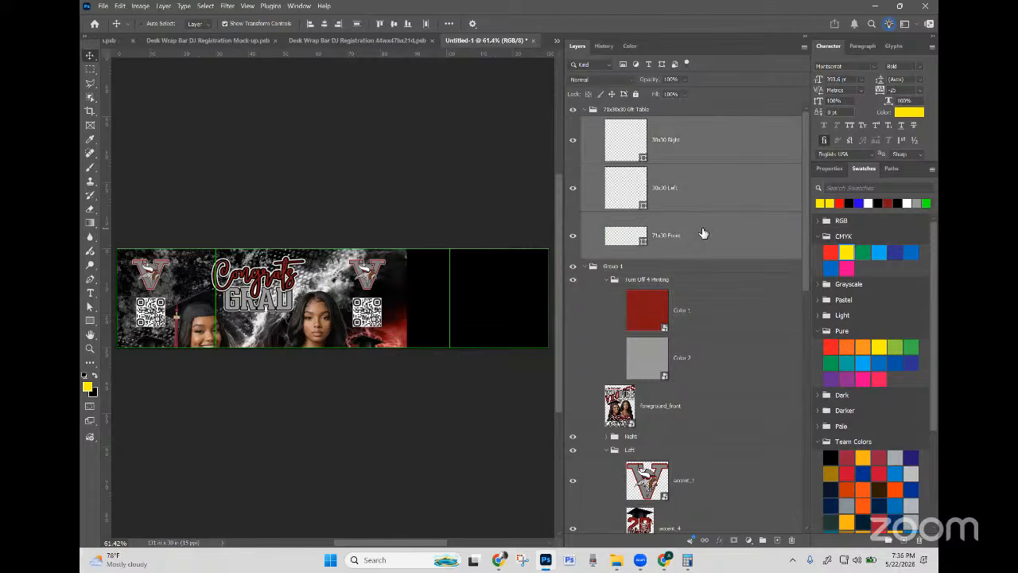
pyautogui.moveTo(702, 233); pyautogui.dragTo(693, 285)
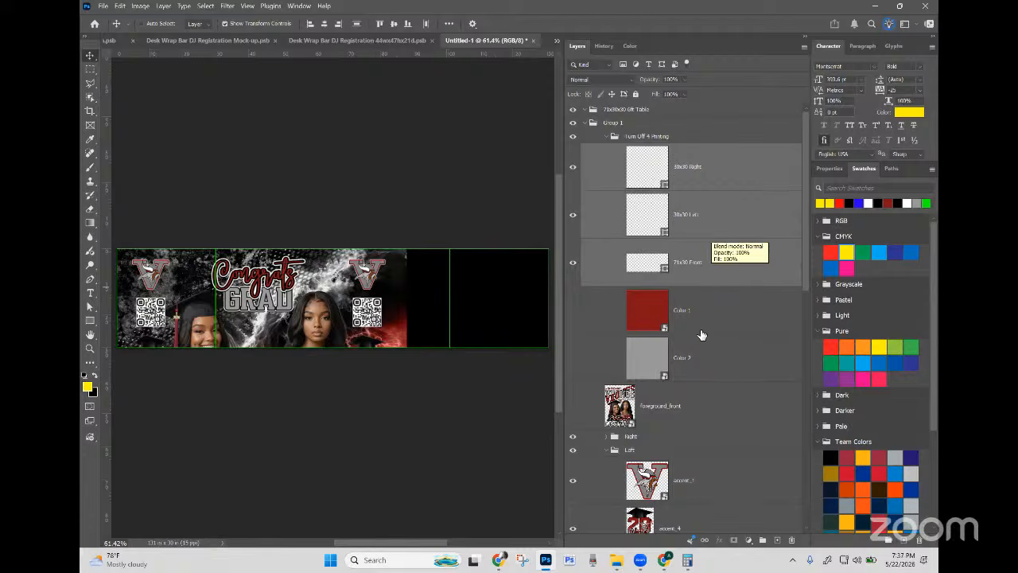
# Step: Align the vertical centers of the Left group's accent_1, accent_4 and qrcode layers and move them together toward the middle of the left section
pyautogui.click(673, 411)
pyautogui.scroll(-5, 674, 412)
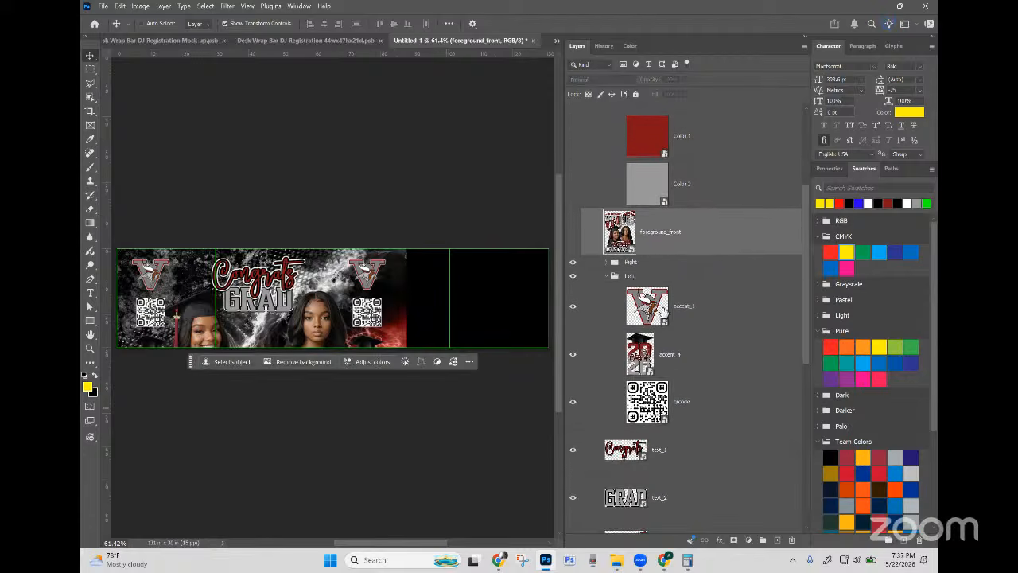
pyautogui.click(607, 276)
pyautogui.click(628, 276)
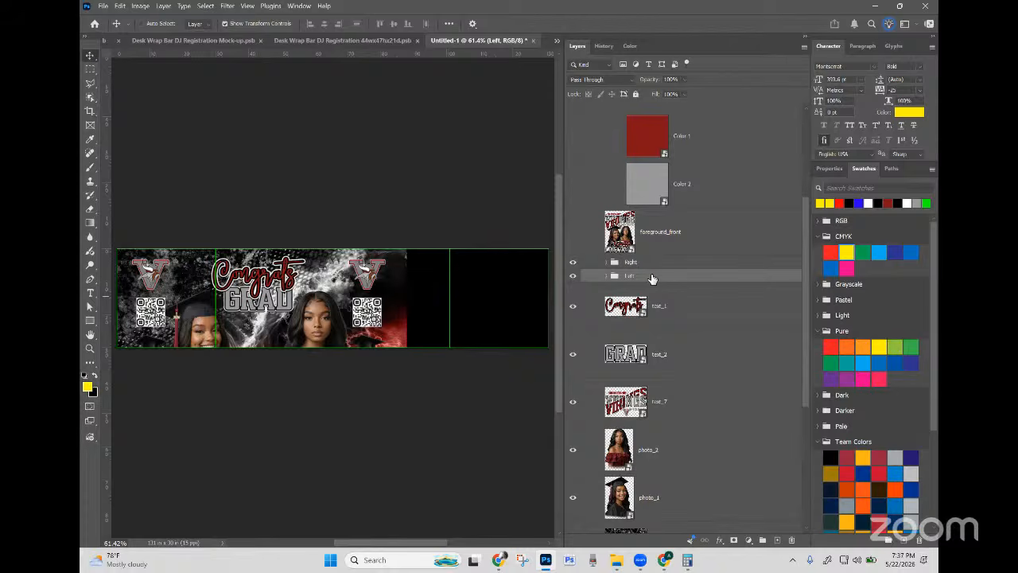
pyautogui.click(606, 276)
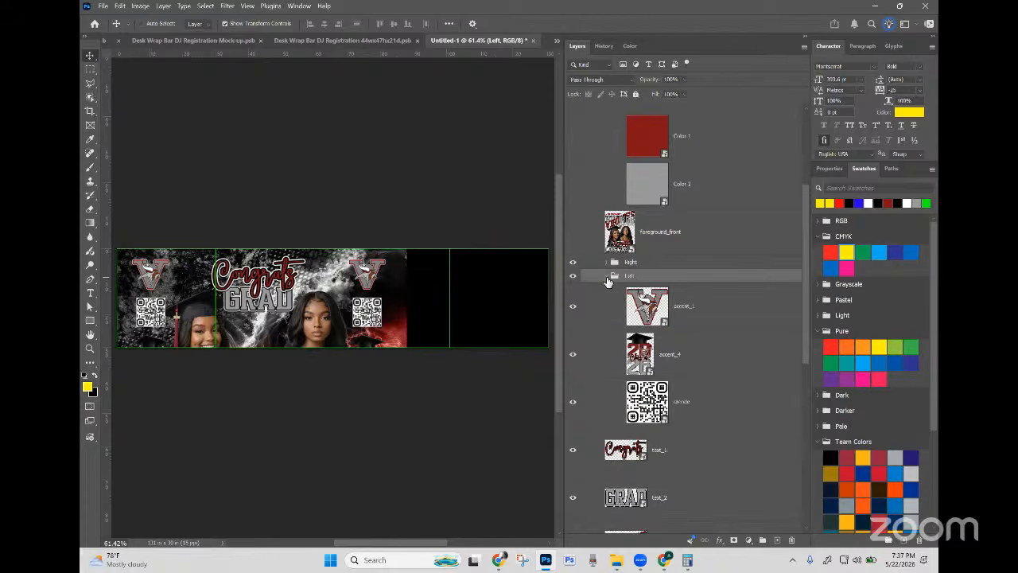
pyautogui.click(698, 400)
pyautogui.click(698, 368)
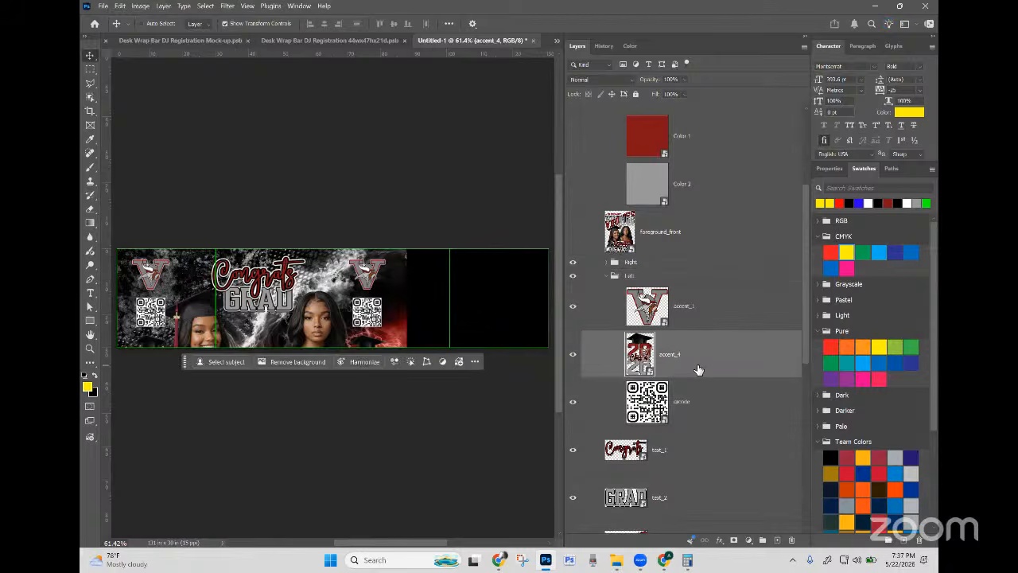
pyautogui.click(684, 316)
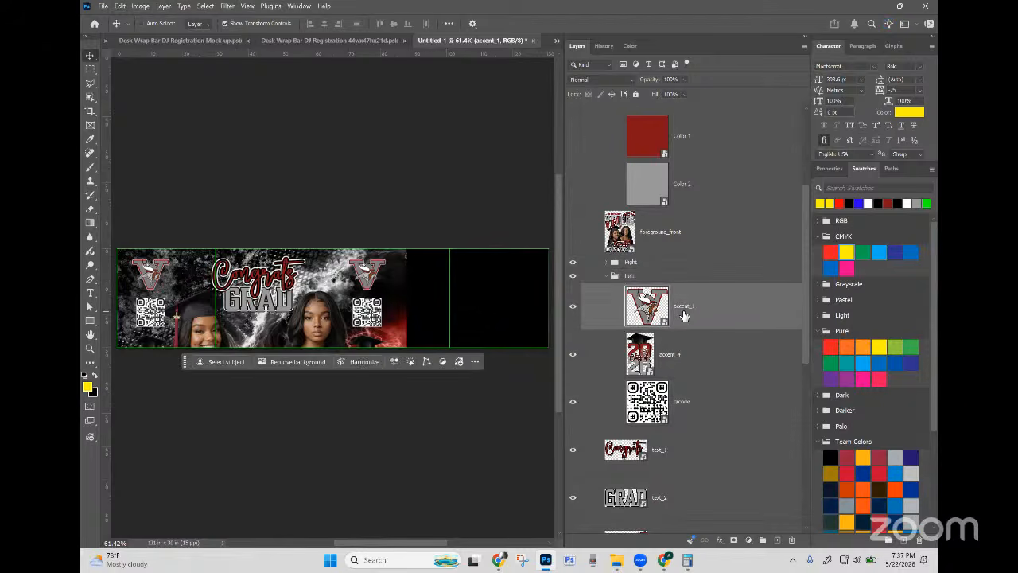
pyautogui.keyDown('shift'); pyautogui.click(698, 403); pyautogui.keyUp('shift')
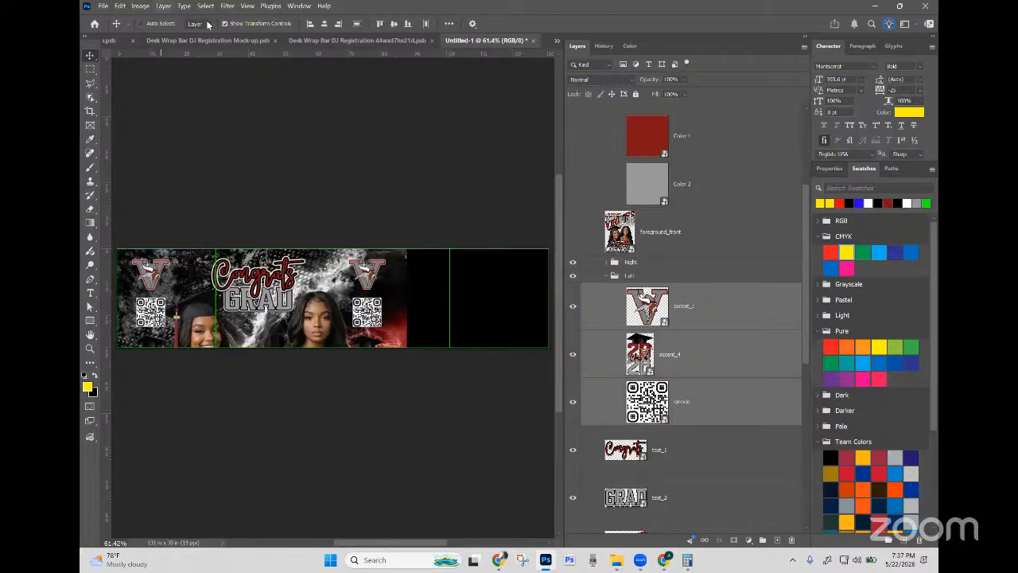
pyautogui.click(393, 24)
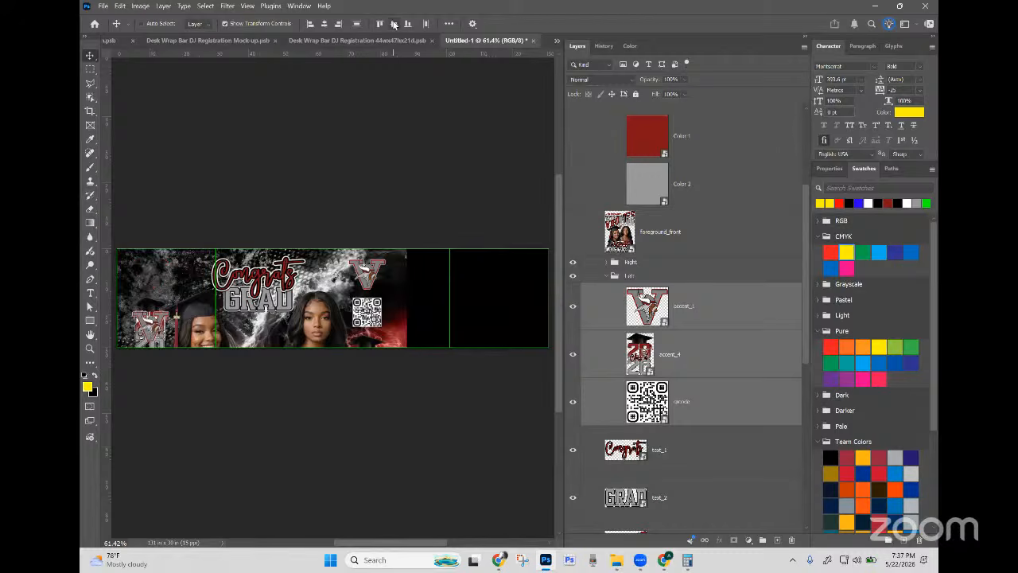
pyautogui.moveTo(157, 339); pyautogui.dragTo(163, 288)
# Step: Hide the accent_4 layer in the Left group and move the QR code directly below the V logo
pyautogui.click(700, 324)
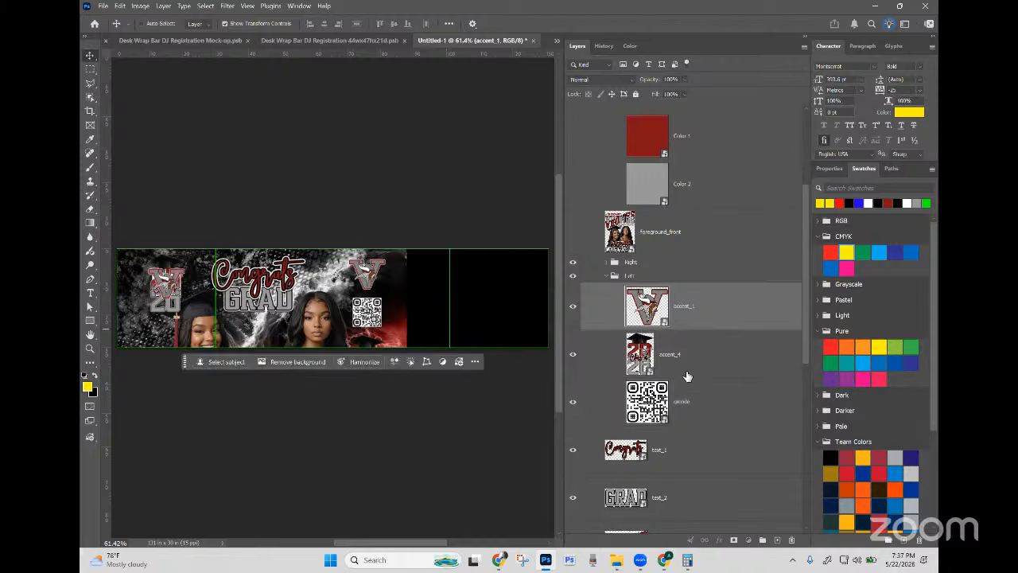
pyautogui.click(682, 398)
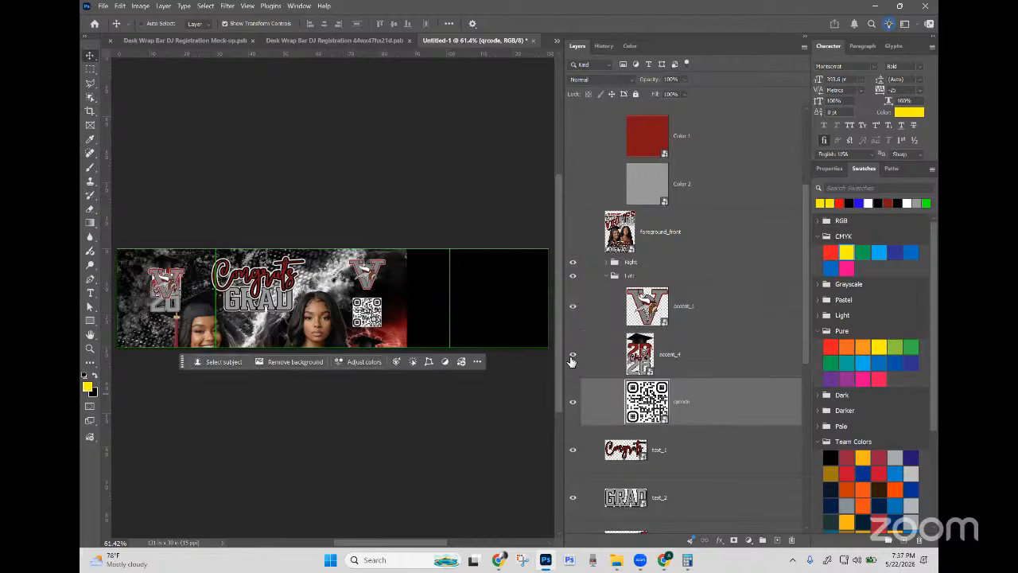
pyautogui.click(664, 363)
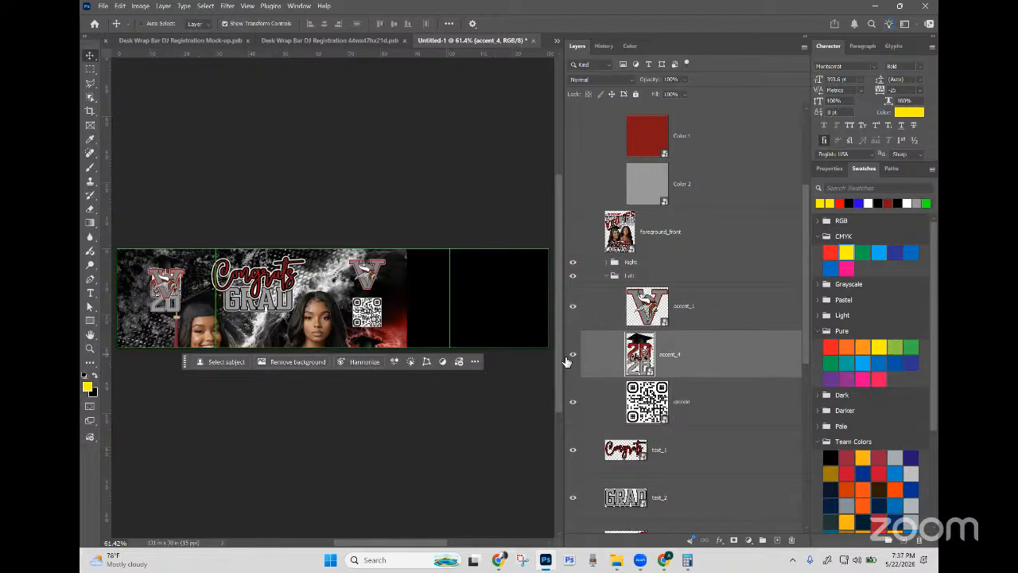
pyautogui.click(570, 362)
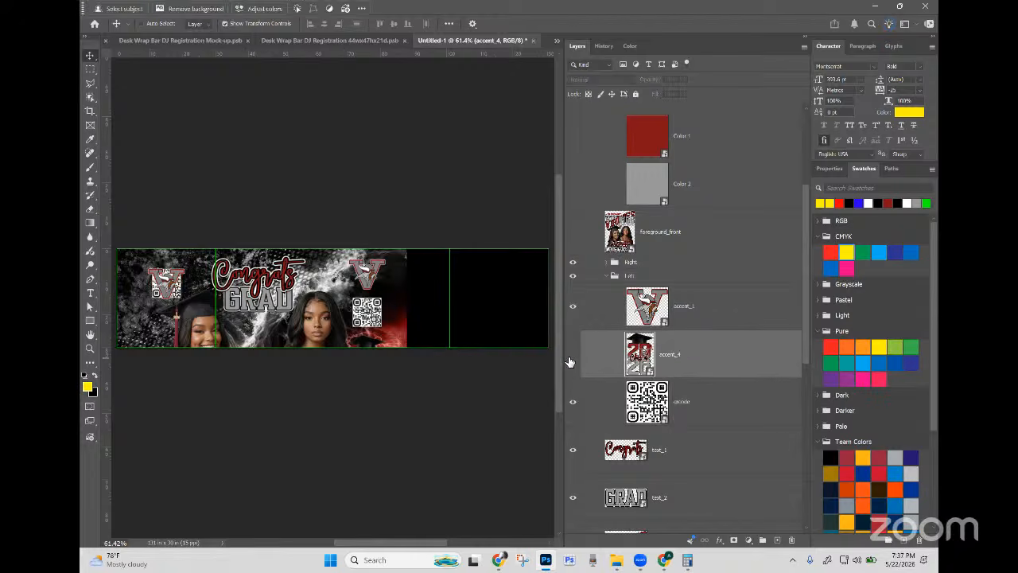
pyautogui.click(678, 403)
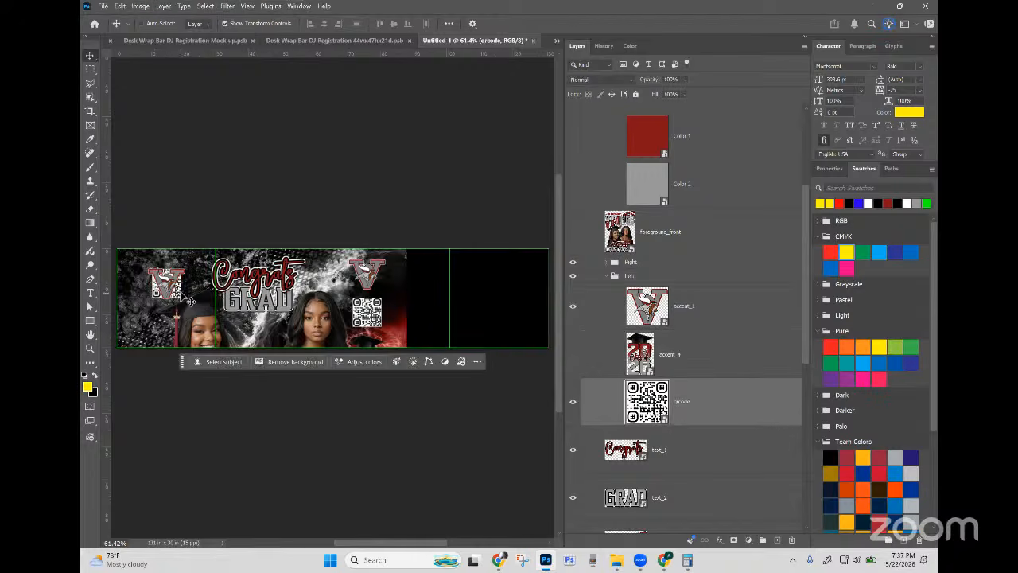
pyautogui.moveTo(190, 301); pyautogui.dragTo(176, 333)
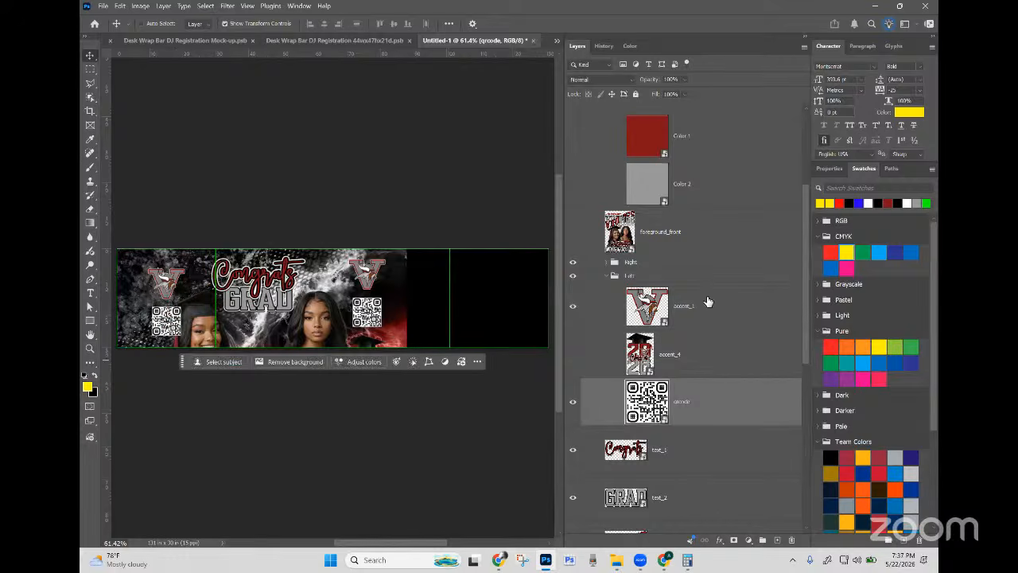
# Step: Delete the existing Right group and collapse the Left group
pyautogui.click(661, 265)
pyautogui.press('Delete')
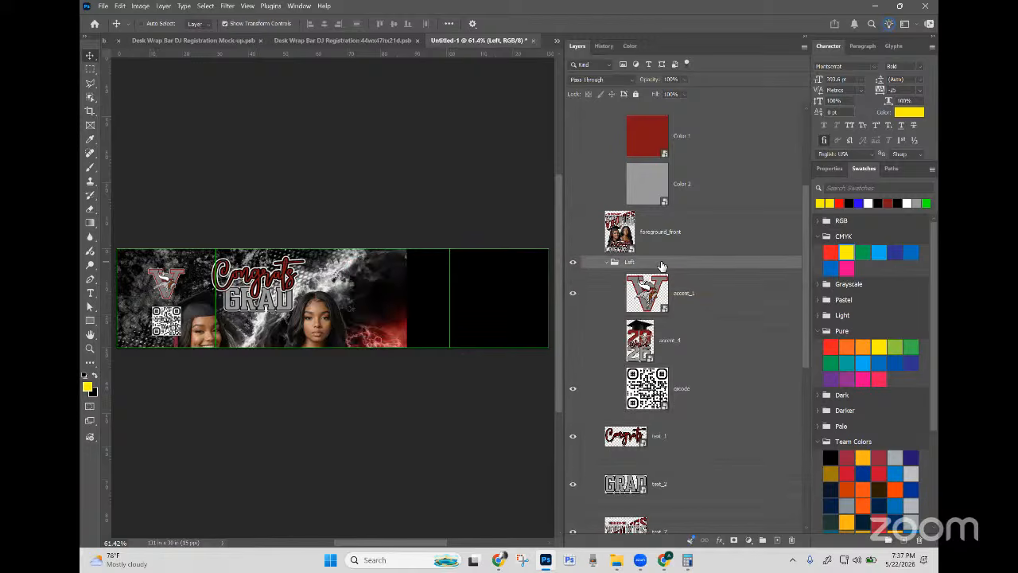
pyautogui.click(614, 262)
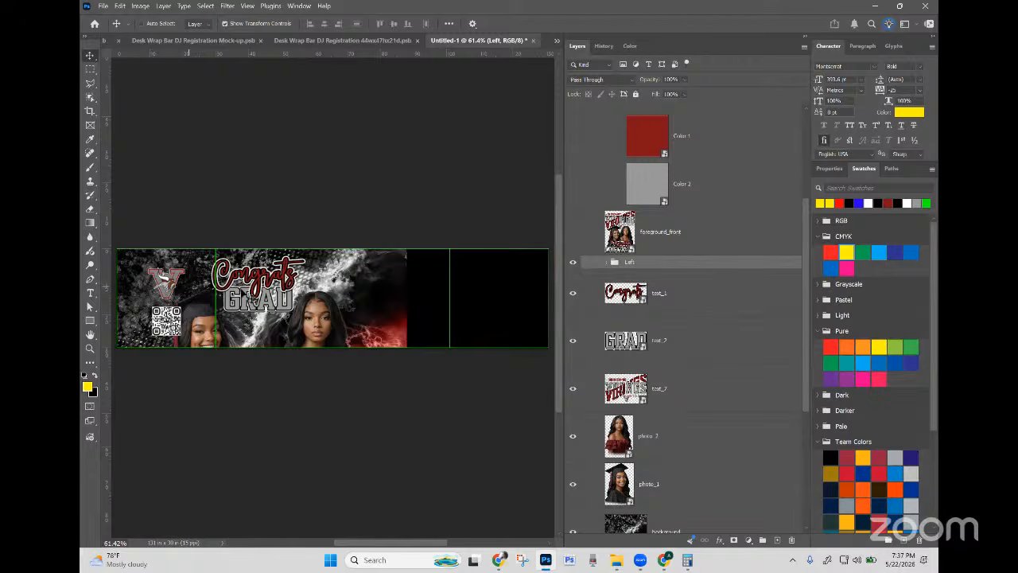
# Step: Duplicate the Left group as Right and move the copy onto the right section of the canvas
pyautogui.rightClick(640, 264)
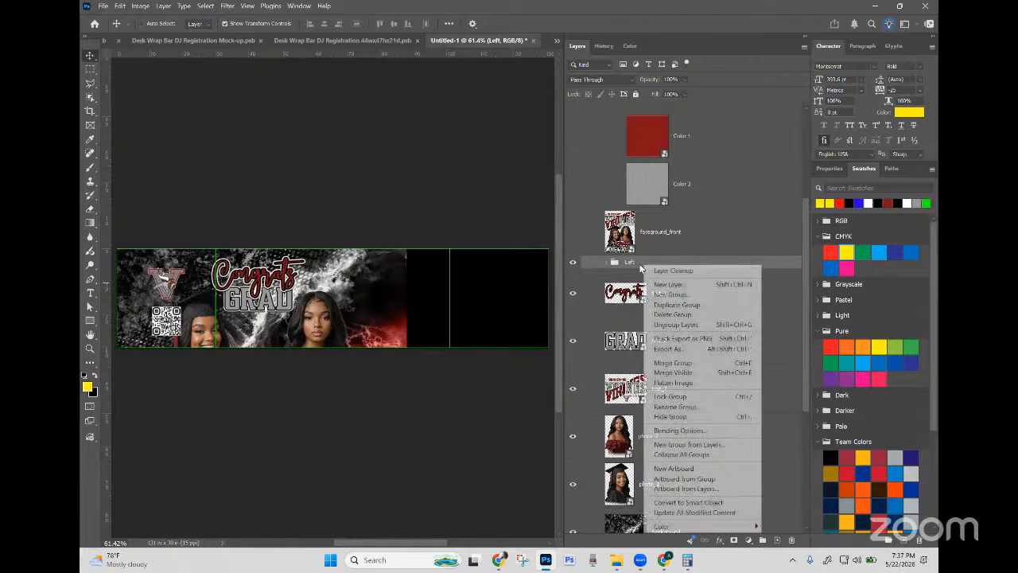
pyautogui.click(669, 306)
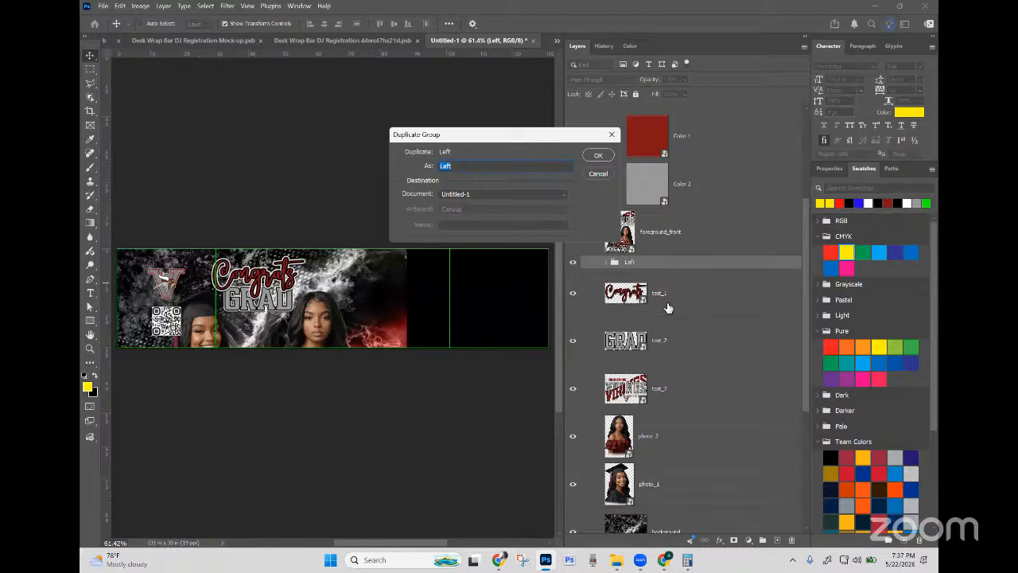
pyautogui.write('Right')
pyautogui.press('Return')
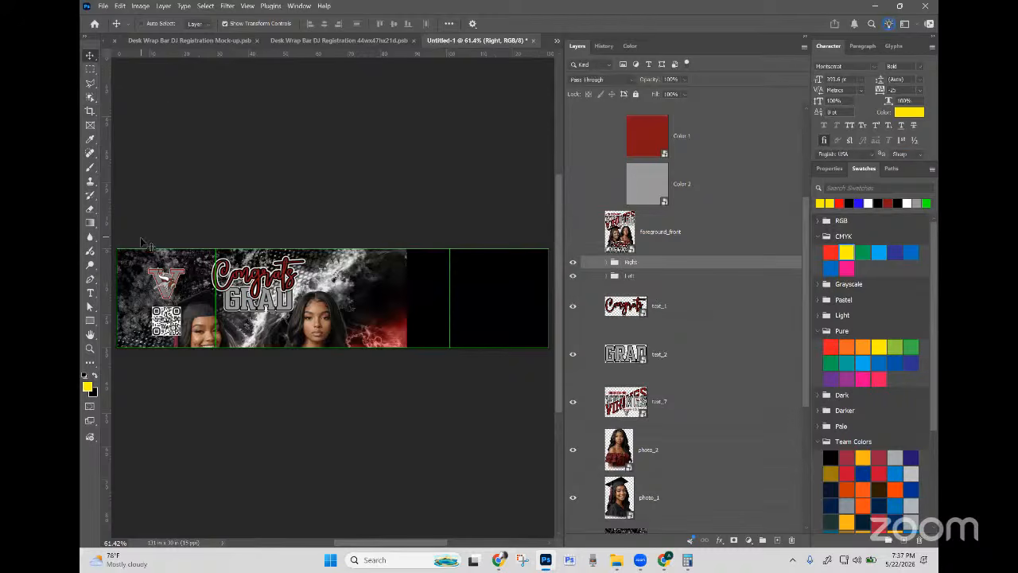
pyautogui.moveTo(175, 284); pyautogui.dragTo(516, 288)
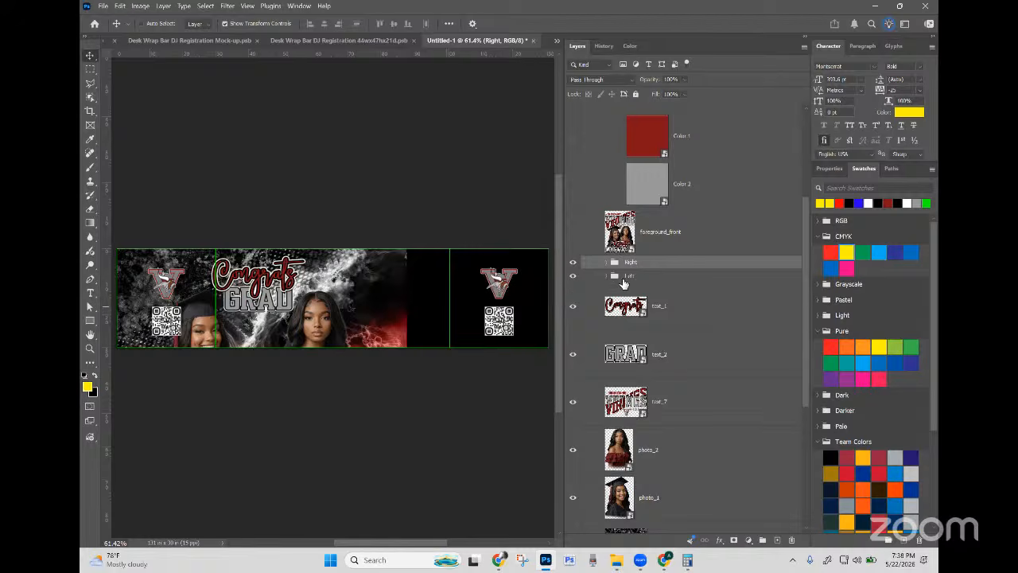
# Step: Turn on Auto-Select, pick the background layer, enlarge it to 306.52% and reposition it to cover the full canvas width
pyautogui.click(648, 276)
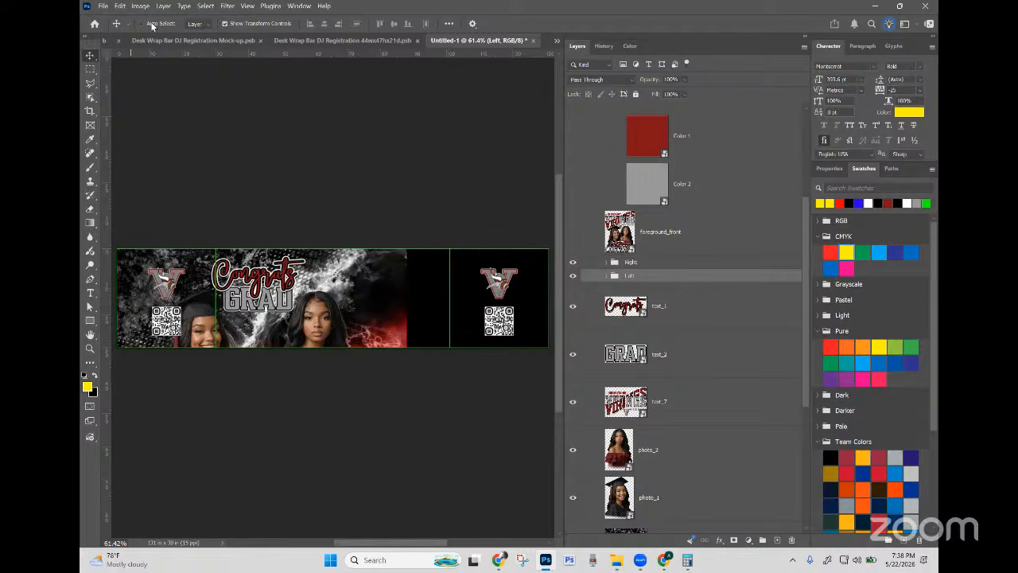
pyautogui.click(380, 272)
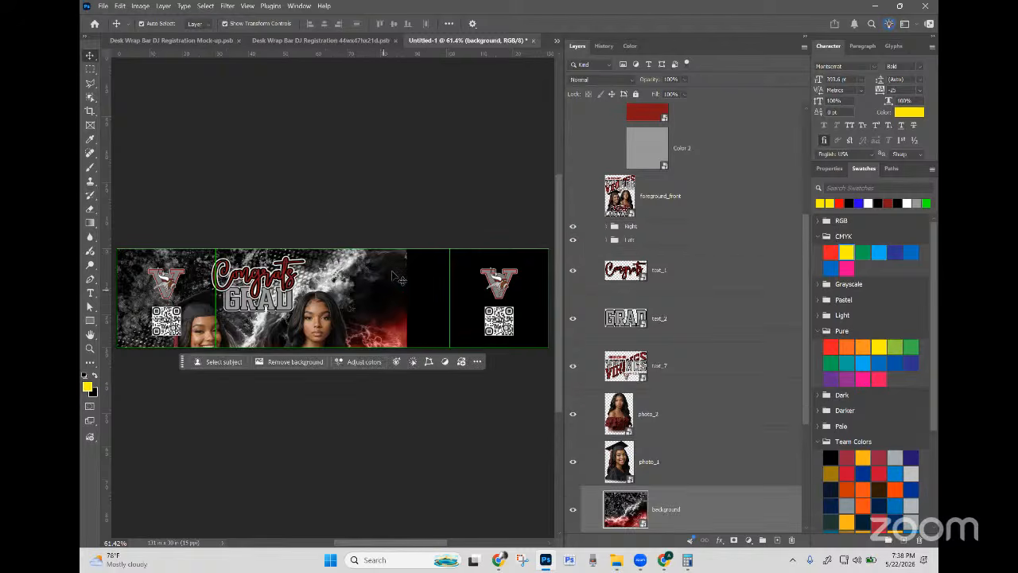
pyautogui.click(398, 209)
pyautogui.click(395, 319)
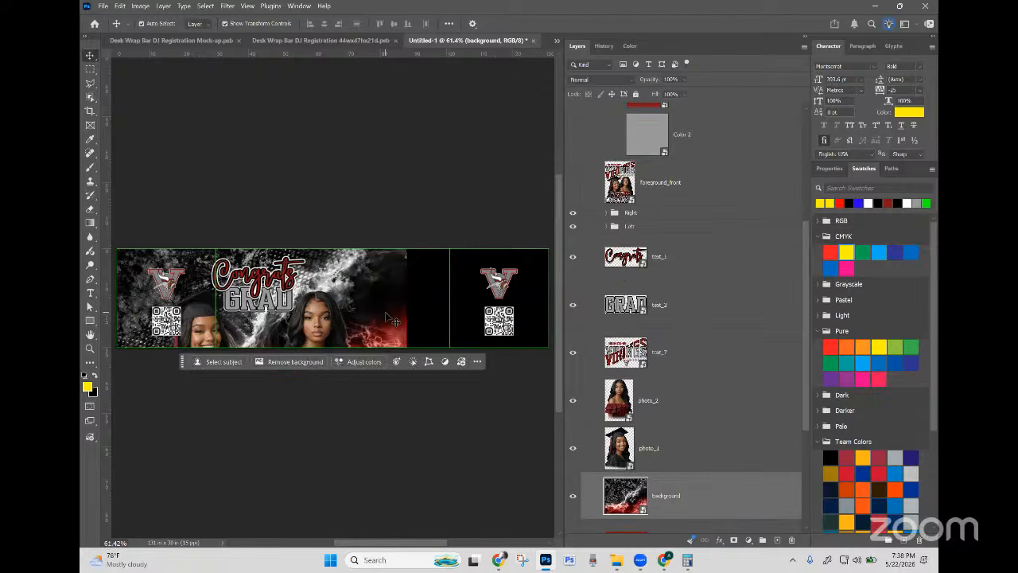
pyautogui.hotkey('ctrl', '-')
pyautogui.hotkey('ctrl', '-')
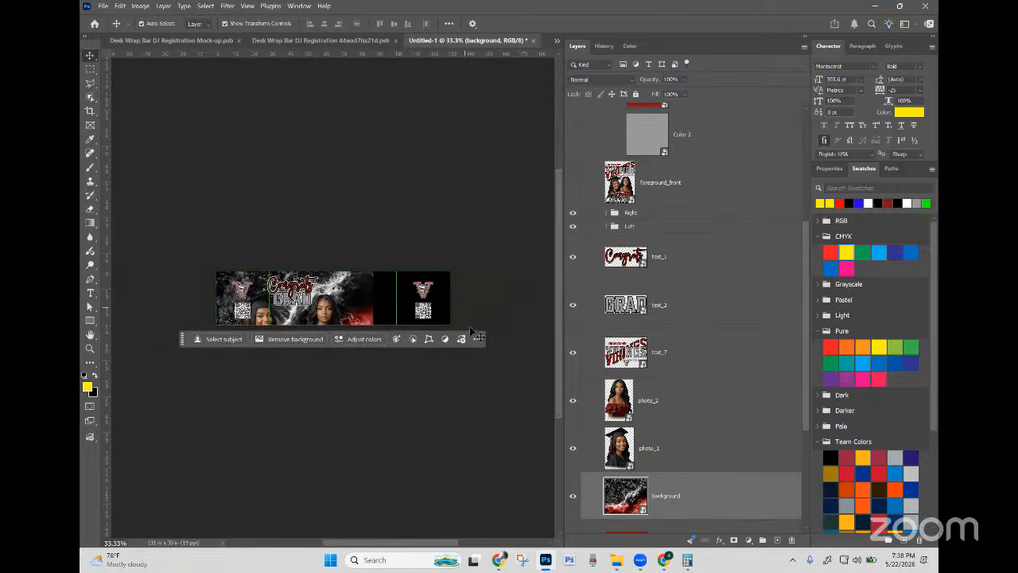
pyautogui.hotkey('ctrl', '+')
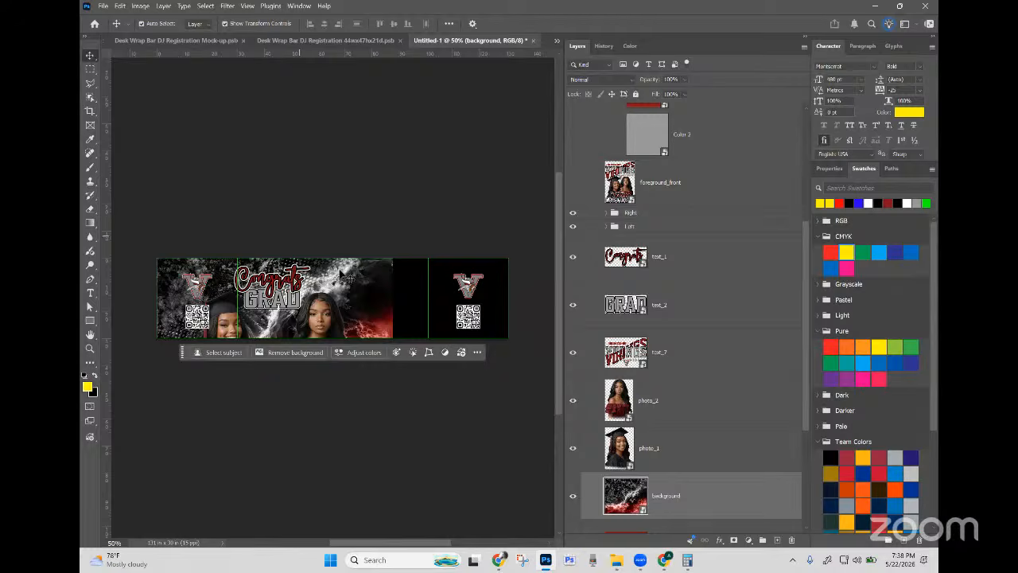
pyautogui.moveTo(332, 266); pyautogui.dragTo(388, 308)
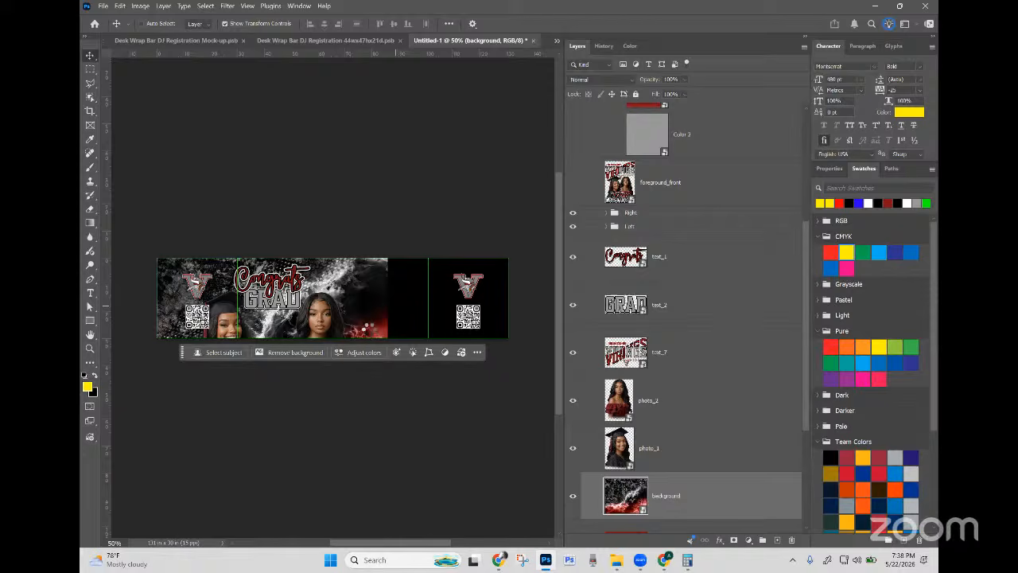
pyautogui.hotkey('ctrl', 't')
pyautogui.moveTo(391, 309); pyautogui.dragTo(509, 312)
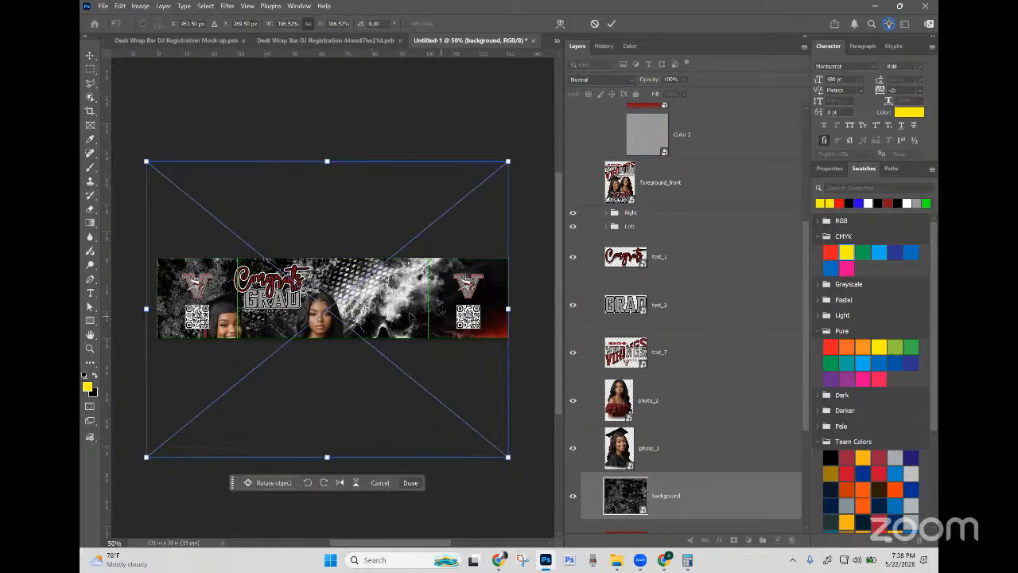
pyautogui.moveTo(411, 294); pyautogui.dragTo(415, 278)
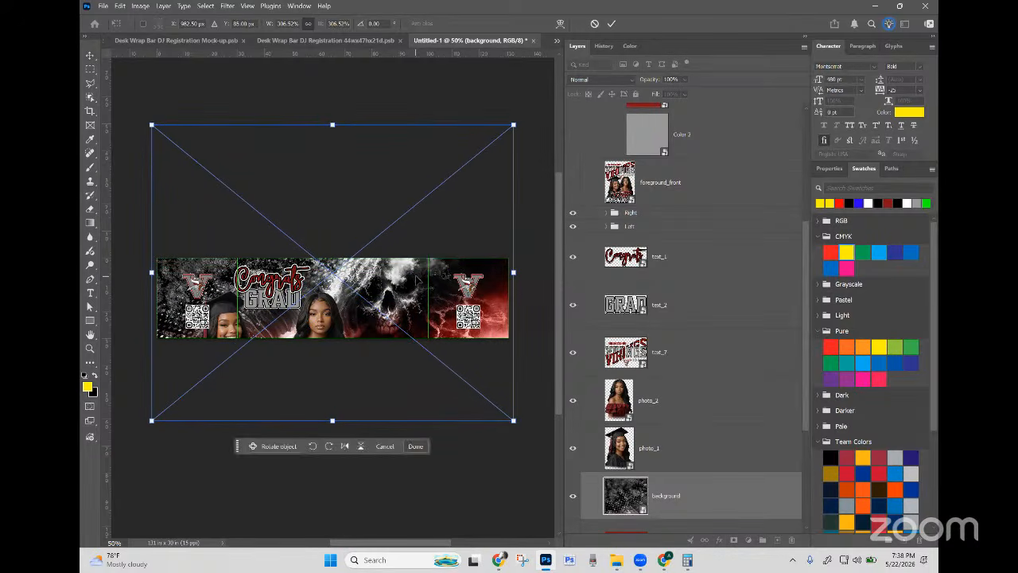
pyautogui.press('Return')
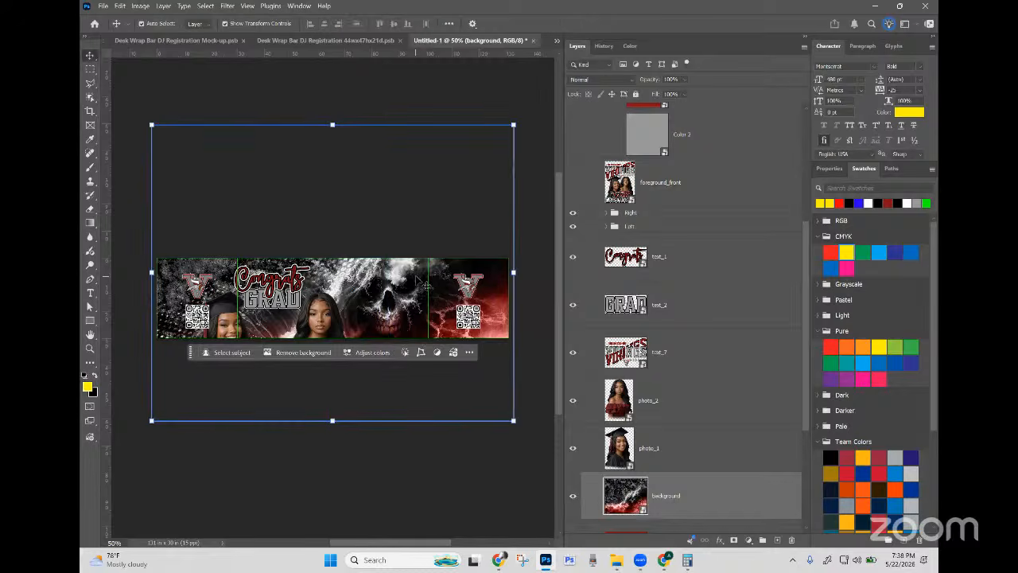
# Step: Scale the background layer to 161.36% so it spans only the front section, and shift it slightly down
pyautogui.moveTo(512, 271); pyautogui.dragTo(423, 284)
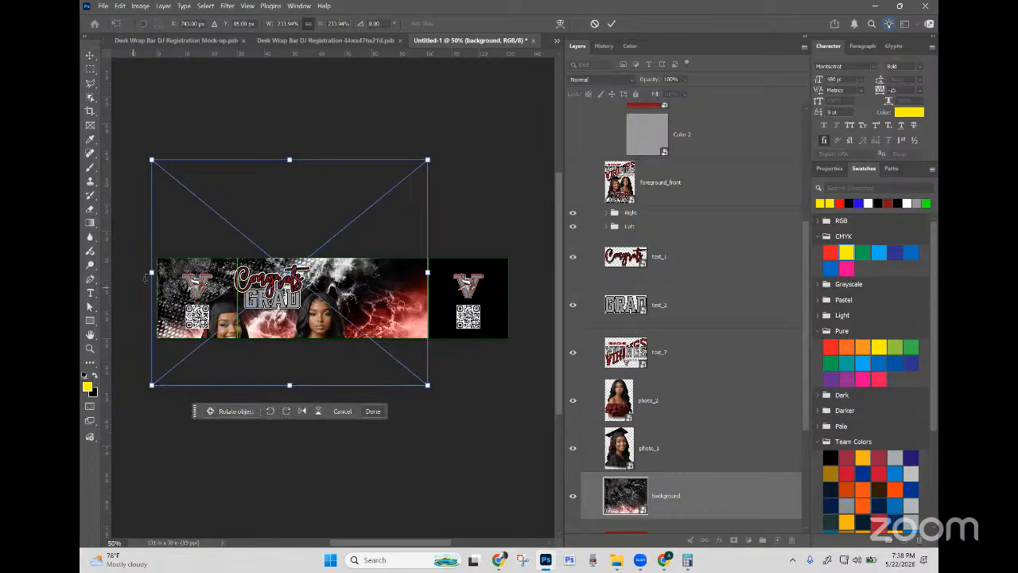
pyautogui.moveTo(151, 272); pyautogui.dragTo(237, 273)
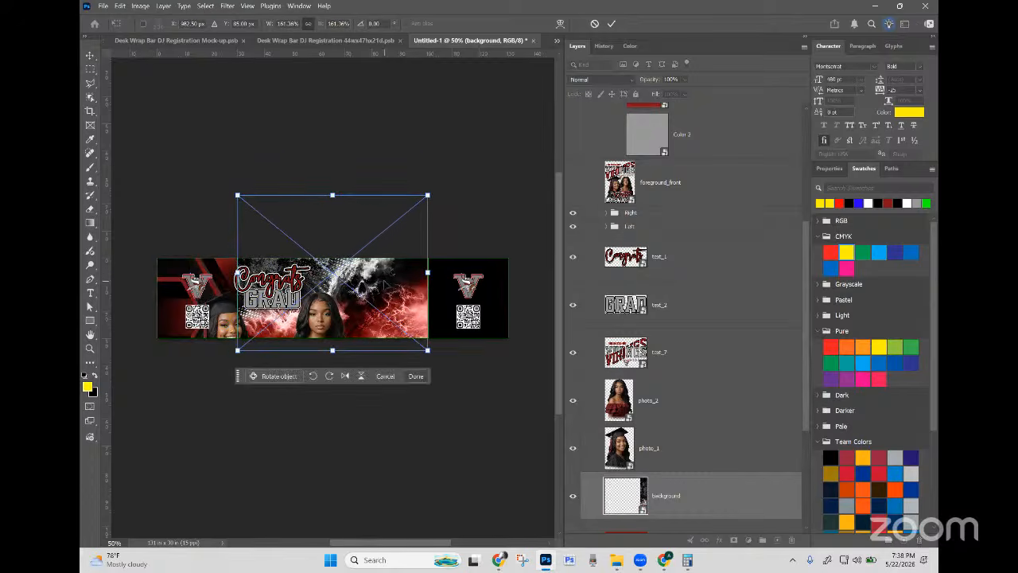
pyautogui.moveTo(385, 286); pyautogui.dragTo(387, 299)
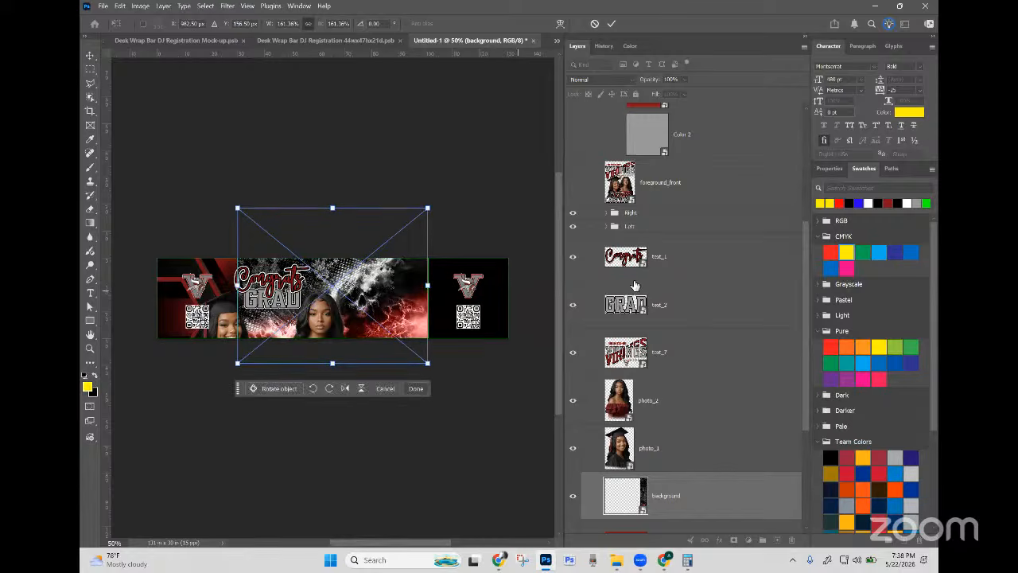
pyautogui.click(692, 392)
pyautogui.scroll(-4, 697, 382)
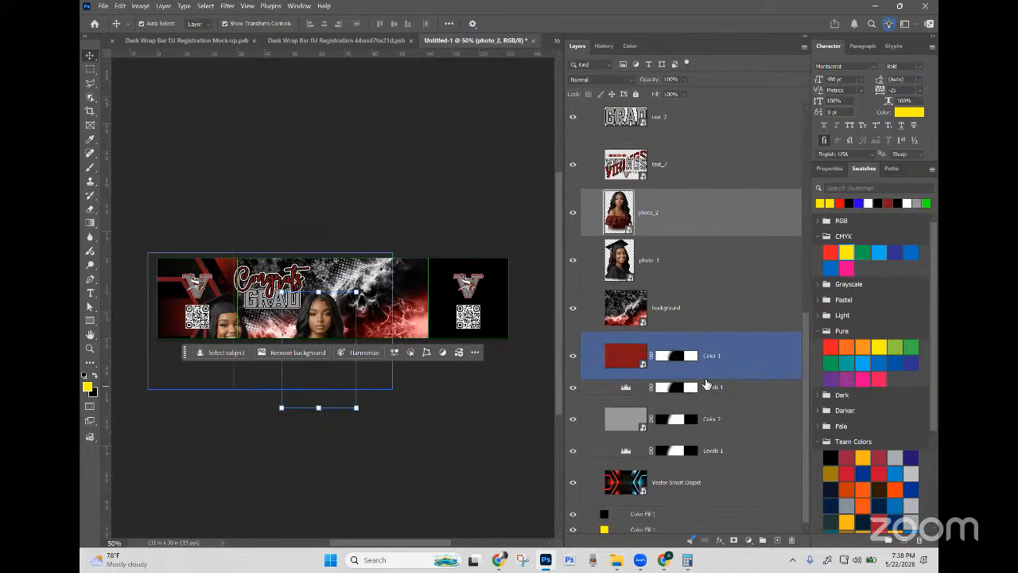
pyautogui.click(682, 478)
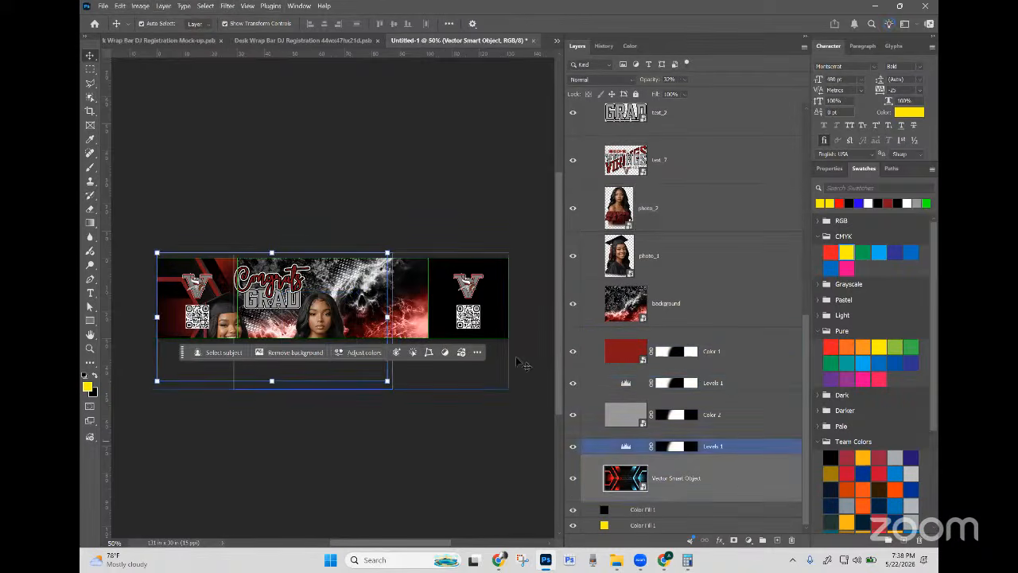
pyautogui.click(388, 316)
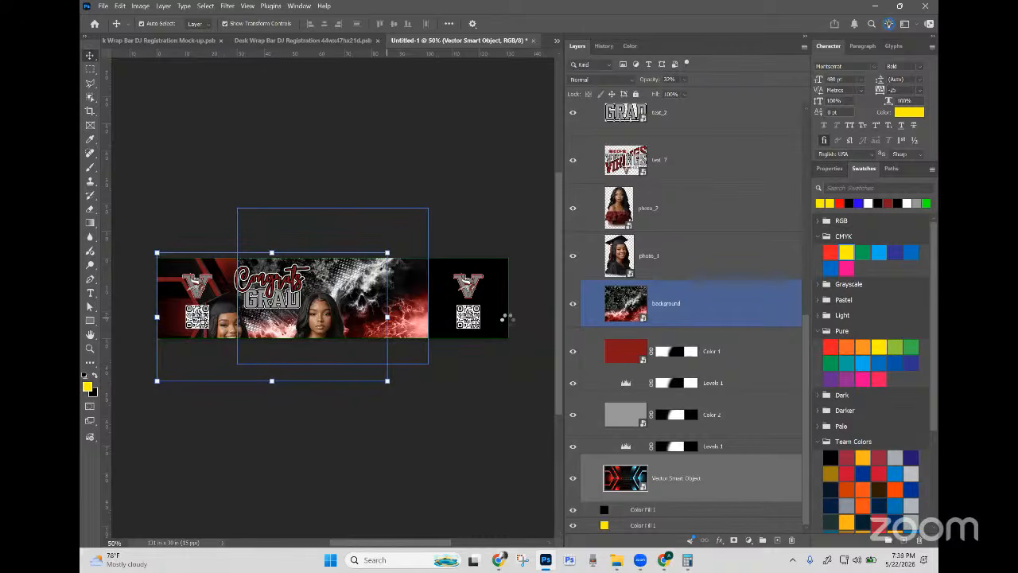
pyautogui.moveTo(387, 316); pyautogui.dragTo(507, 321)
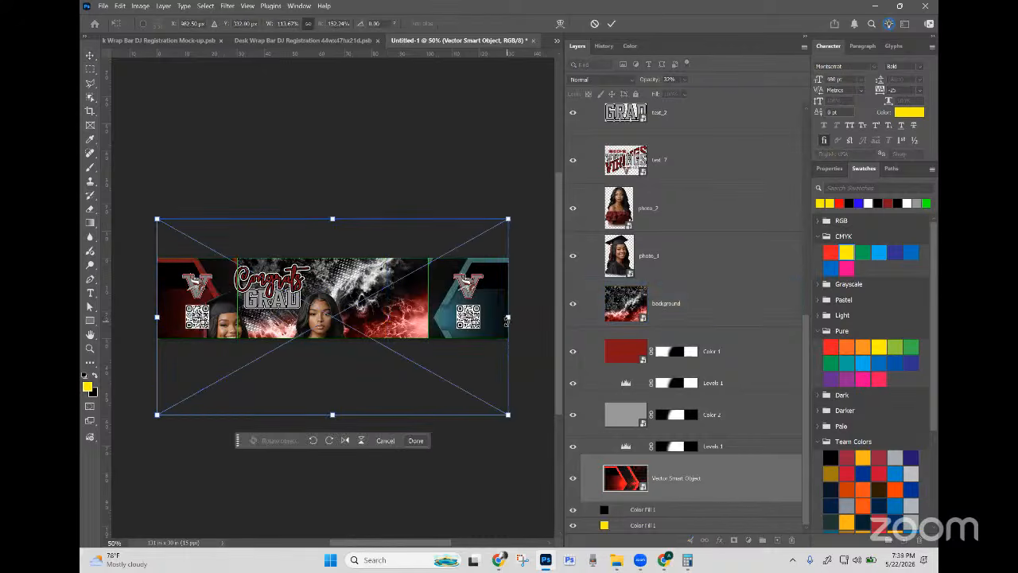
pyautogui.hotkey('ctrl', 'z')
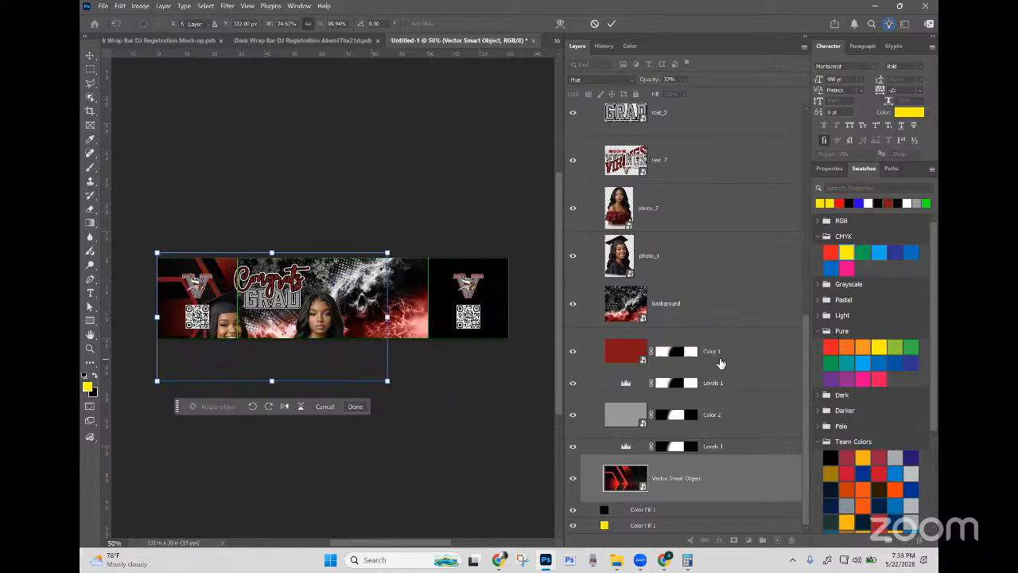
# Step: Scale the layers from Color 1 through Vector Smart Object together to about 151% to span the full canvas, and hide the background layer
pyautogui.click(713, 364)
pyautogui.keyDown('shift'); pyautogui.click(686, 479); pyautogui.keyUp('shift')
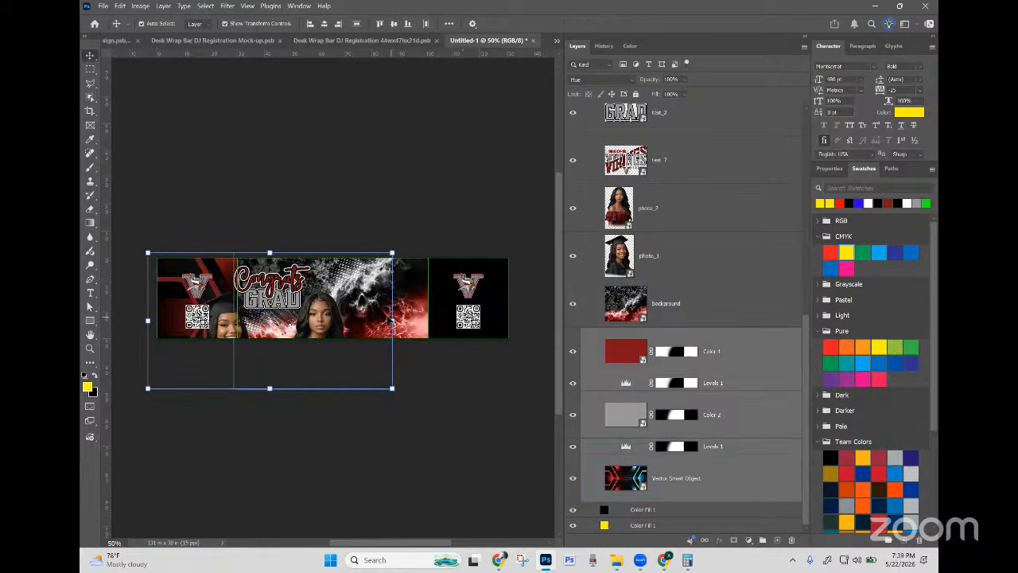
pyautogui.moveTo(388, 320); pyautogui.dragTo(517, 317)
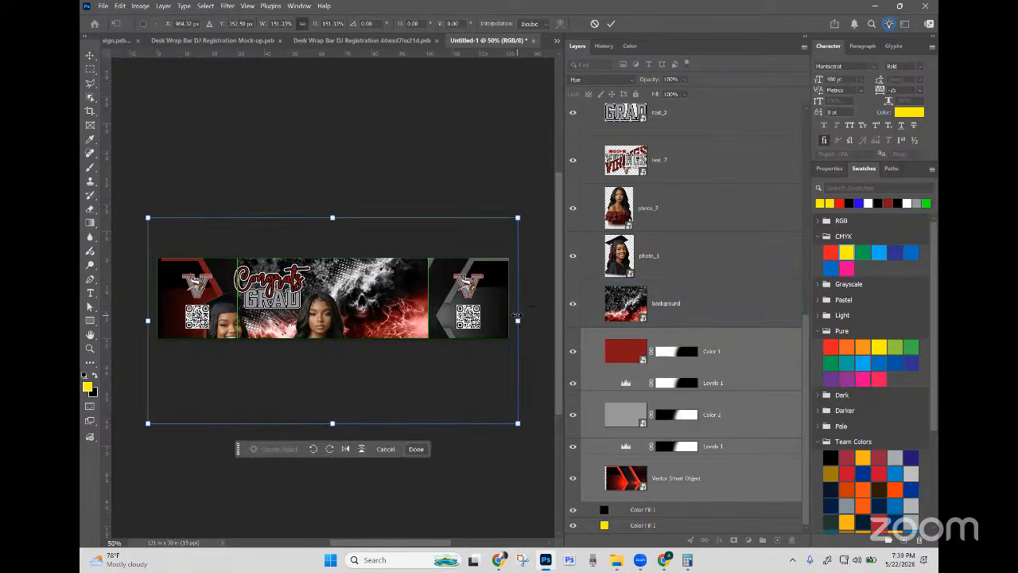
pyautogui.press('Return')
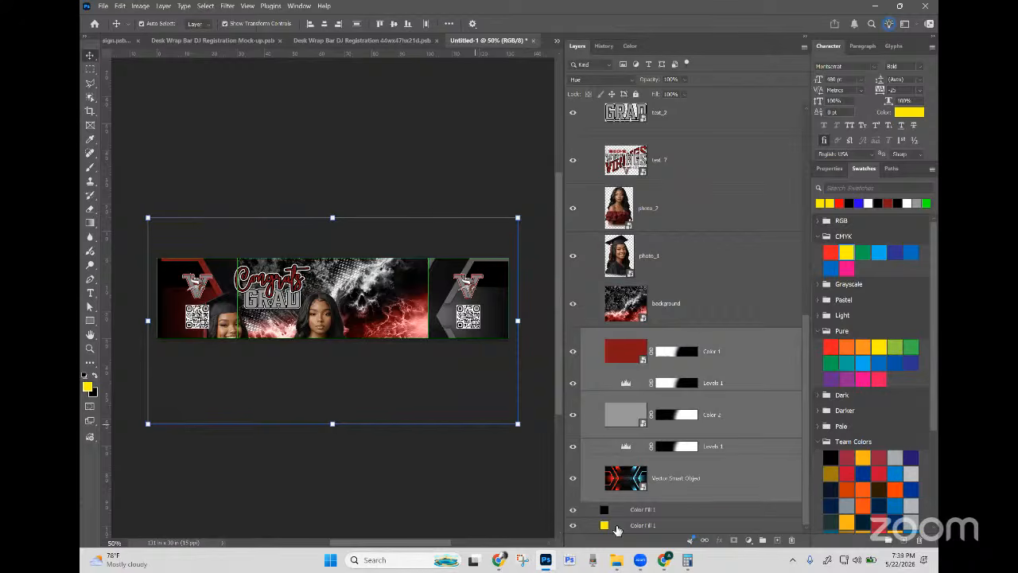
pyautogui.click(572, 303)
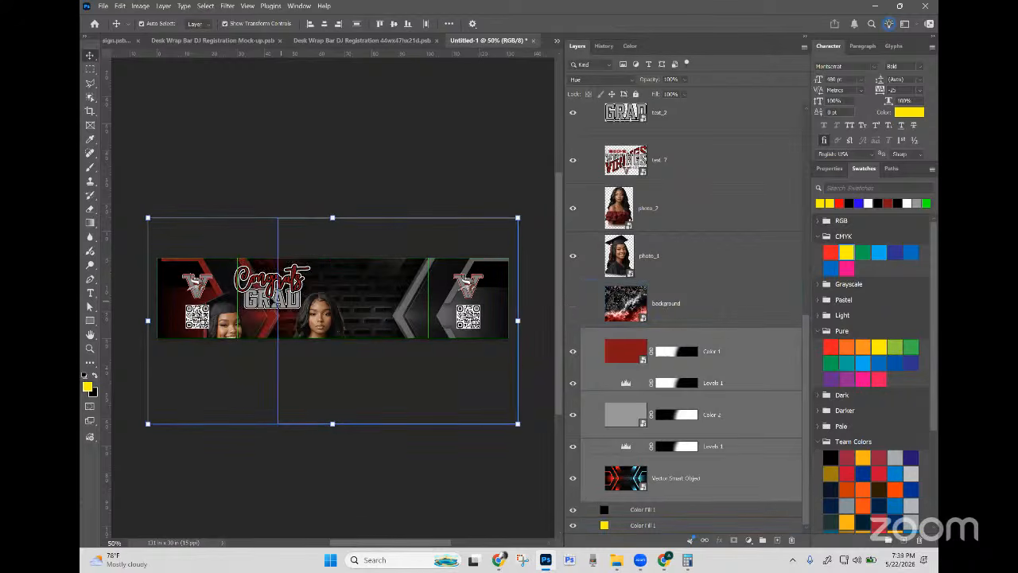
pyautogui.click(638, 366)
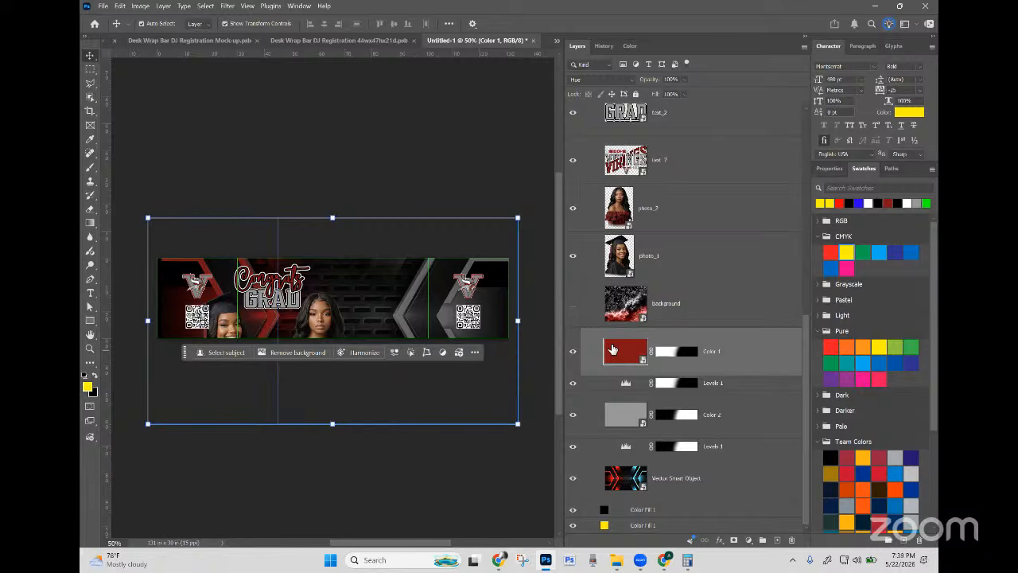
pyautogui.scroll(3, 613, 349)
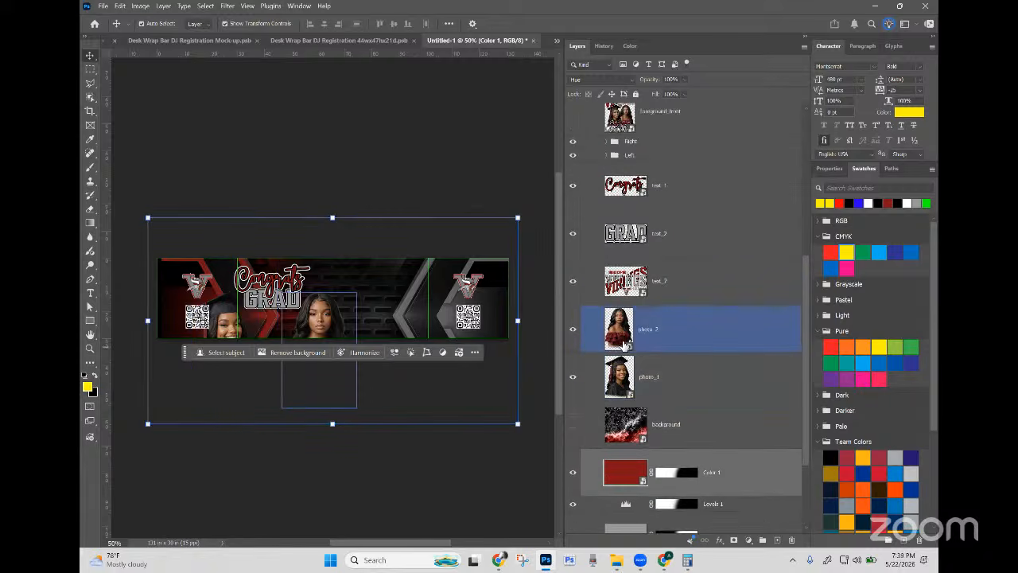
pyautogui.scroll(5, 624, 342)
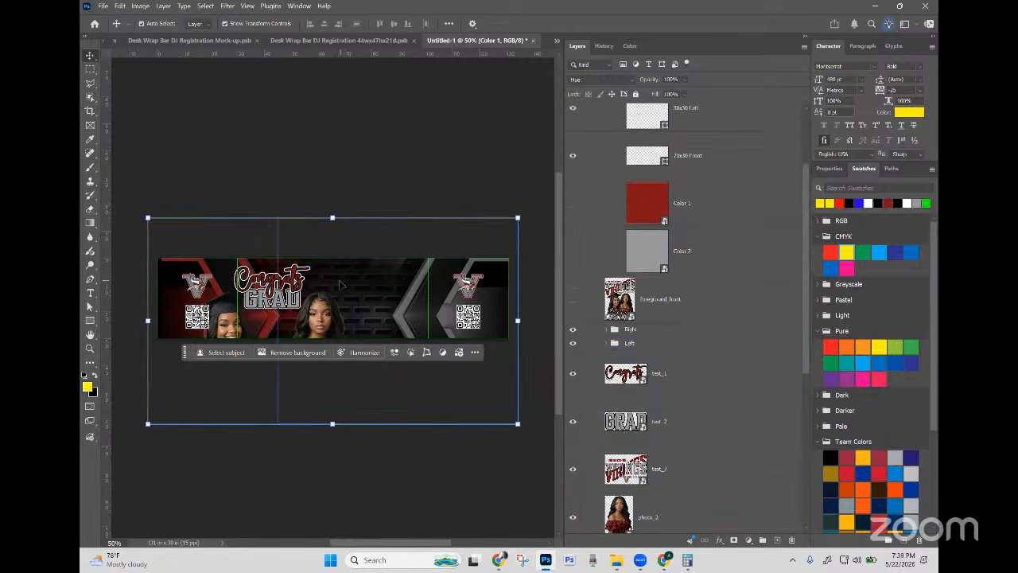
pyautogui.scroll(-7, 716, 338)
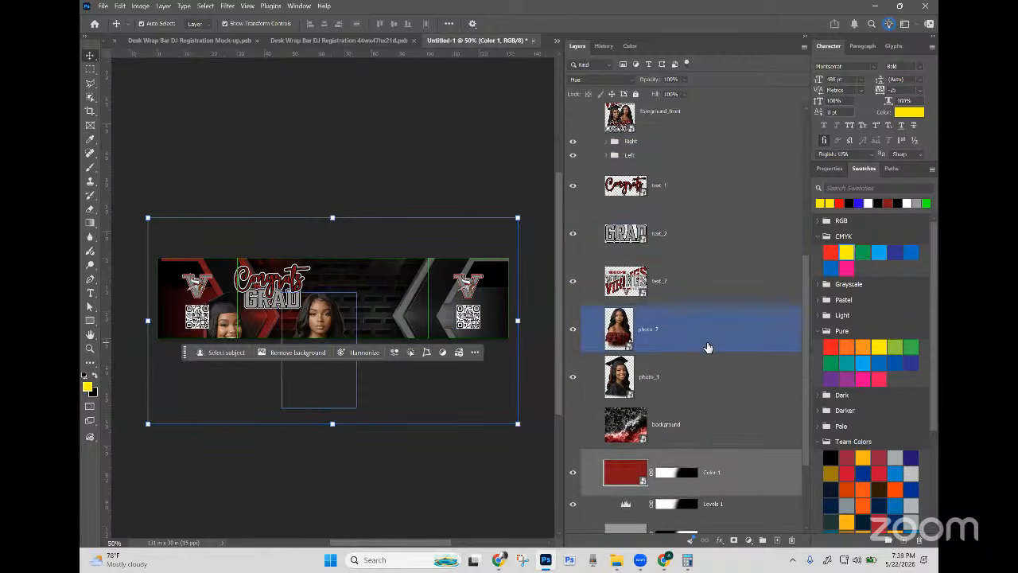
# Step: Move photo_2 to the right end of the front section and scale it down to about 200%
pyautogui.click(661, 235)
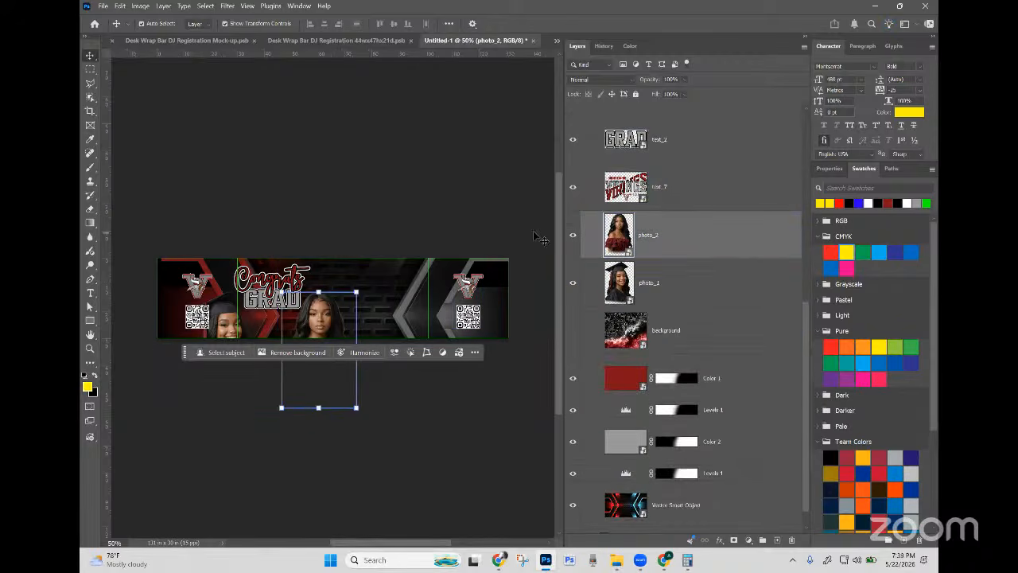
pyautogui.click(572, 235)
pyautogui.click(570, 236)
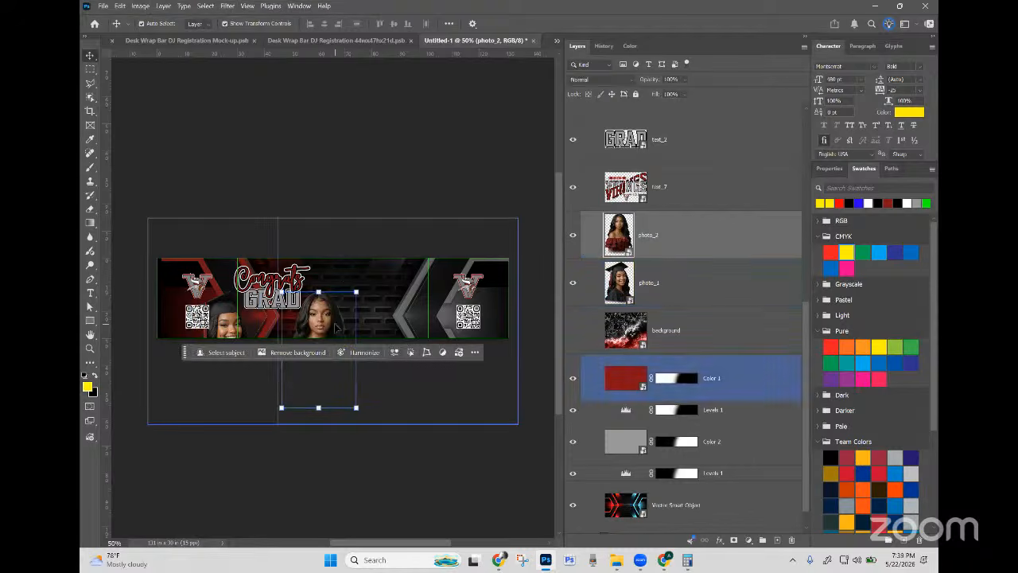
pyautogui.moveTo(408, 311); pyautogui.dragTo(413, 307)
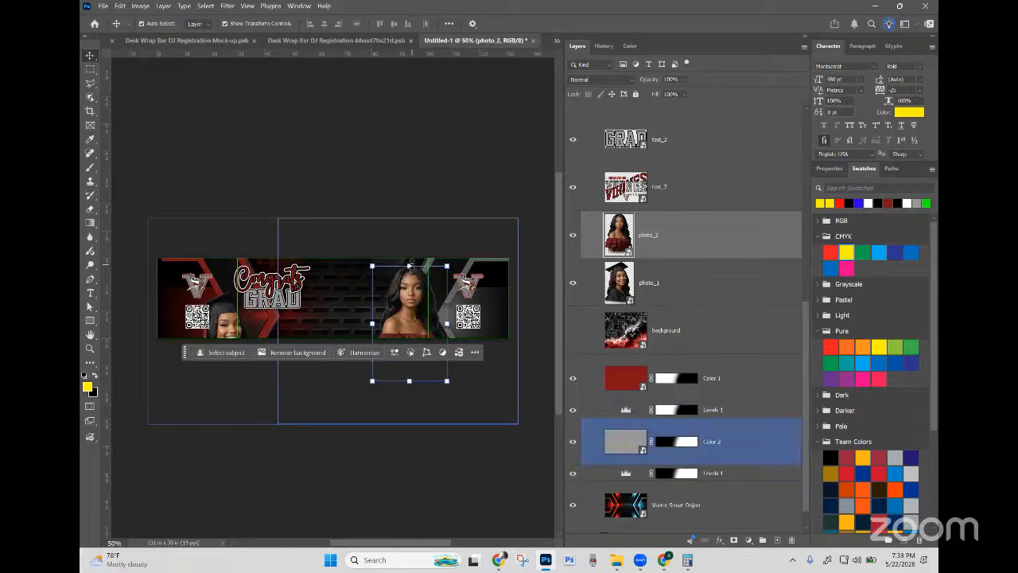
pyautogui.moveTo(411, 264); pyautogui.dragTo(416, 296)
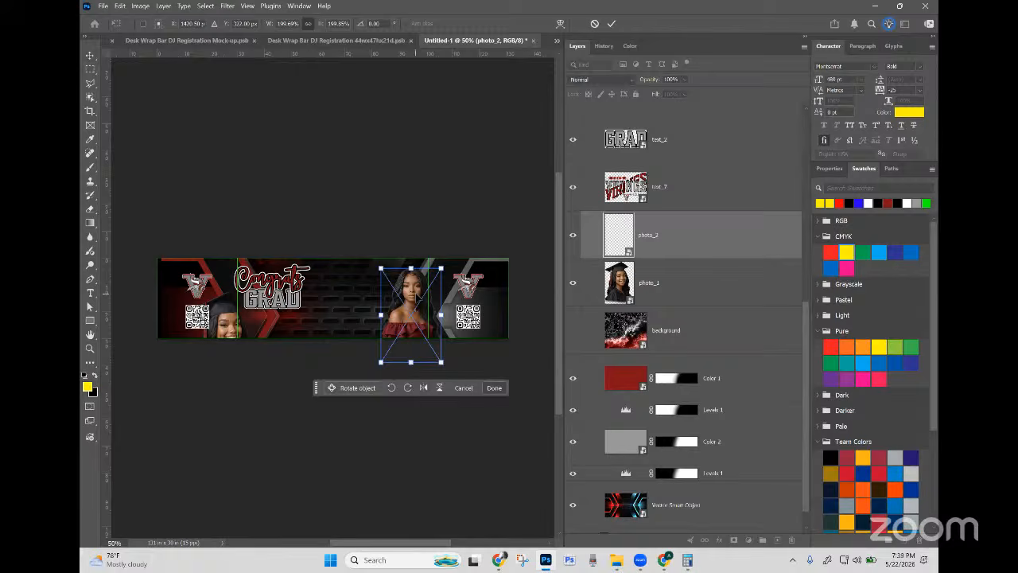
# Step: Move photo_1 to the left end of the front section and scale it down to about 175%
pyautogui.click(671, 293)
pyautogui.moveTo(233, 319)
pyautogui.mouseDown()
pyautogui.moveTo(268, 302)
pyautogui.moveTo(261, 292)
pyautogui.moveTo(250, 310)
pyautogui.mouseUp()
pyautogui.hotkey('ctrl', 't')
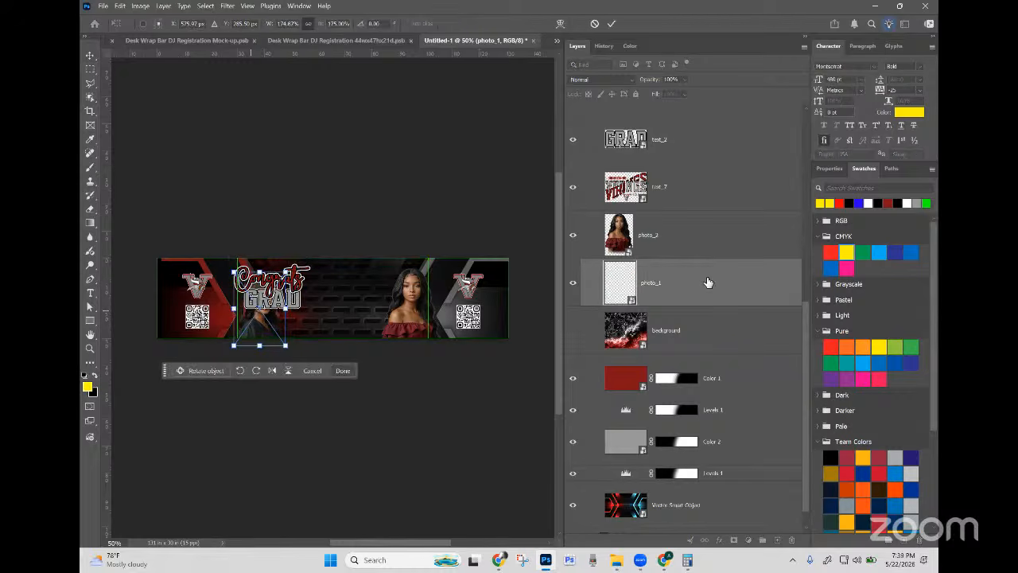
pyautogui.click(708, 245)
# Step: Move the Congrats text to the middle of the front section and place the GRAD text directly beneath it
pyautogui.scroll(4, 711, 259)
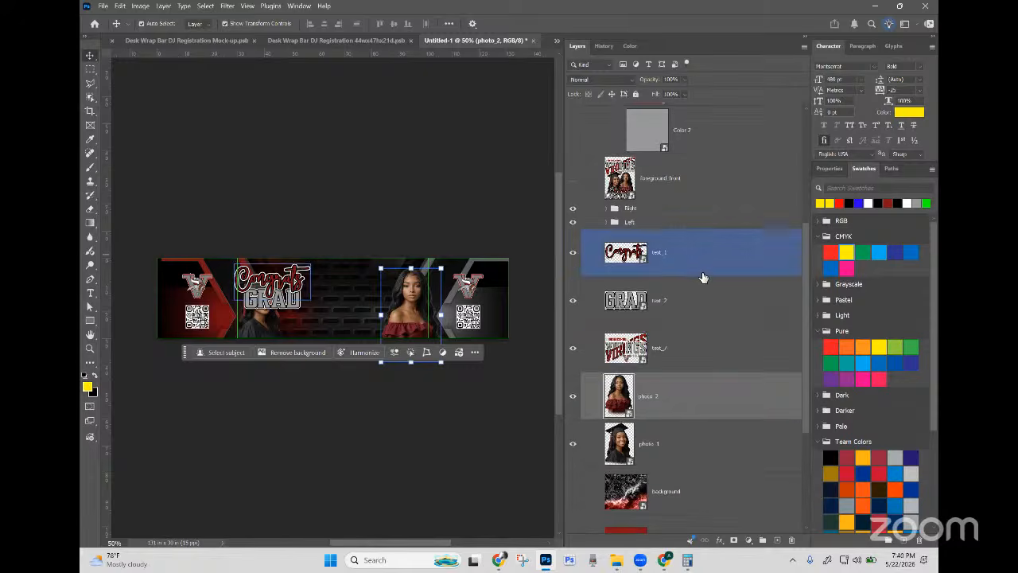
pyautogui.click(703, 276)
pyautogui.moveTo(339, 290); pyautogui.dragTo(377, 290)
pyautogui.click(689, 309)
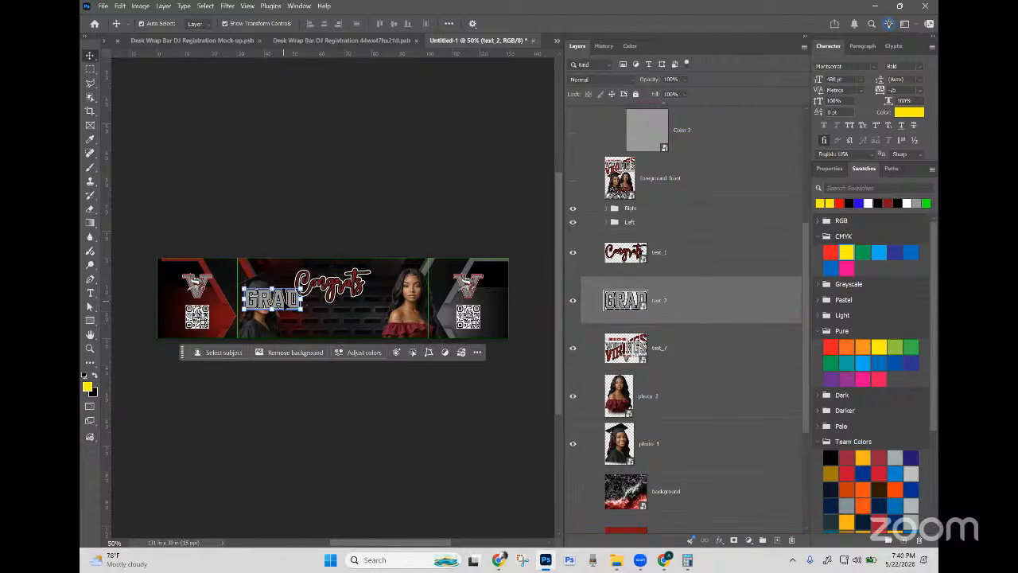
pyautogui.moveTo(287, 304); pyautogui.dragTo(348, 309)
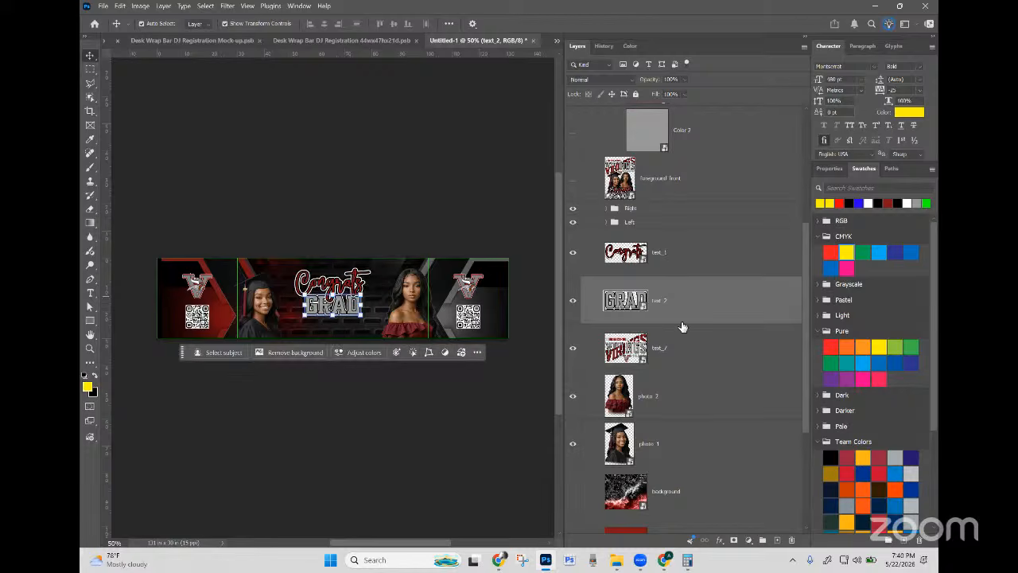
# Step: Move the GRAD text beside Congrats on the same line and enlarge it slightly
pyautogui.click(687, 347)
pyautogui.click(635, 262)
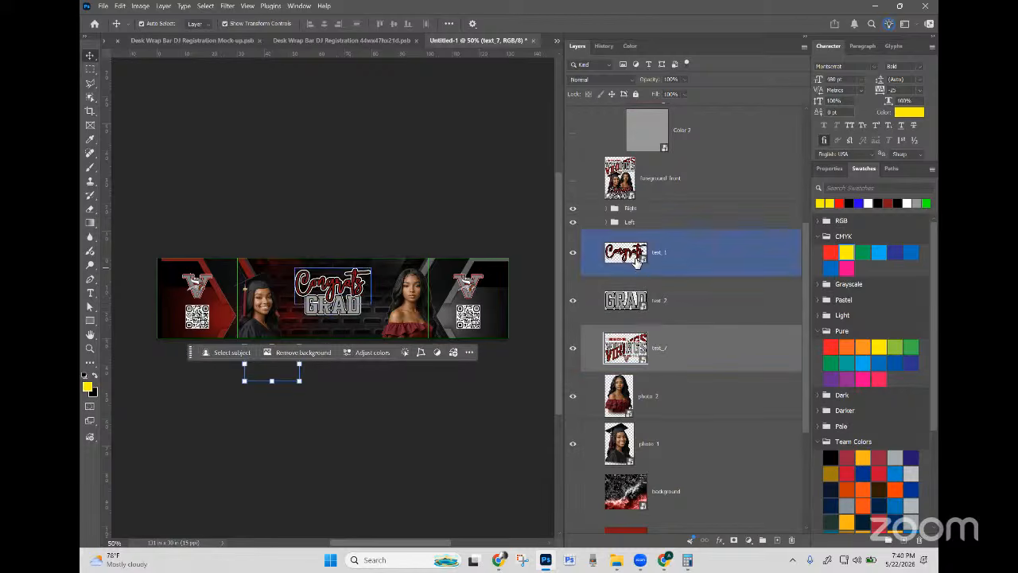
pyautogui.click(598, 301)
pyautogui.moveTo(350, 306); pyautogui.dragTo(409, 285)
pyautogui.hotkey('ctrl', 't')
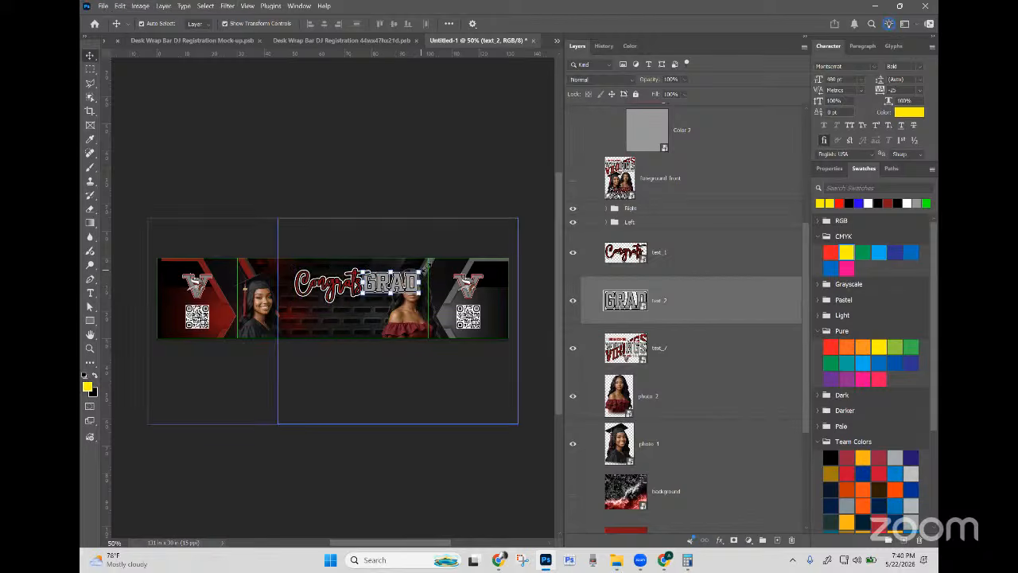
# Step: Align the vertical centers of the Congrats and GRAD layers and move the pair to the upper middle of the front section
pyautogui.click(695, 268)
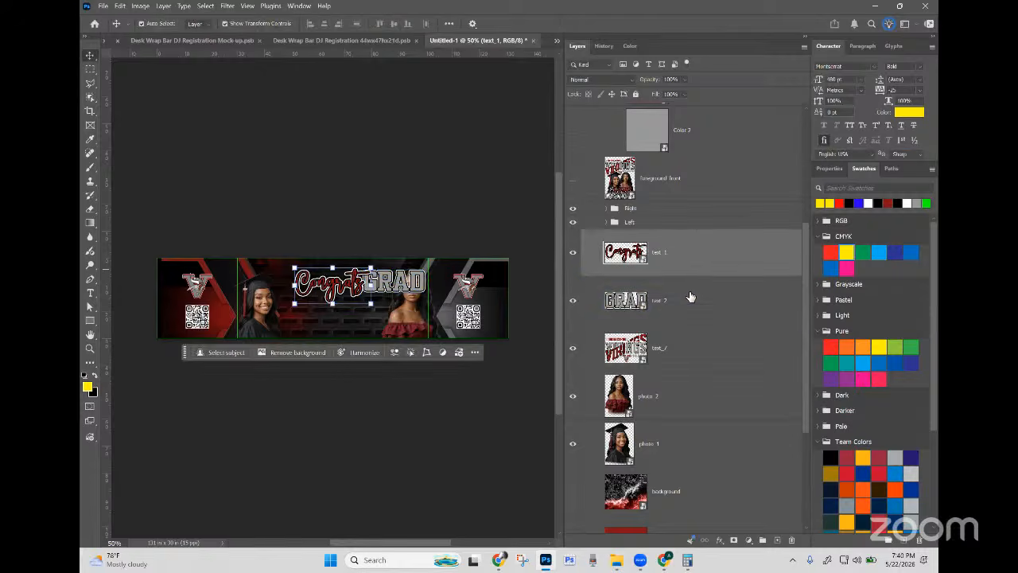
pyautogui.keyDown('shift'); pyautogui.click(691, 297); pyautogui.keyUp('shift')
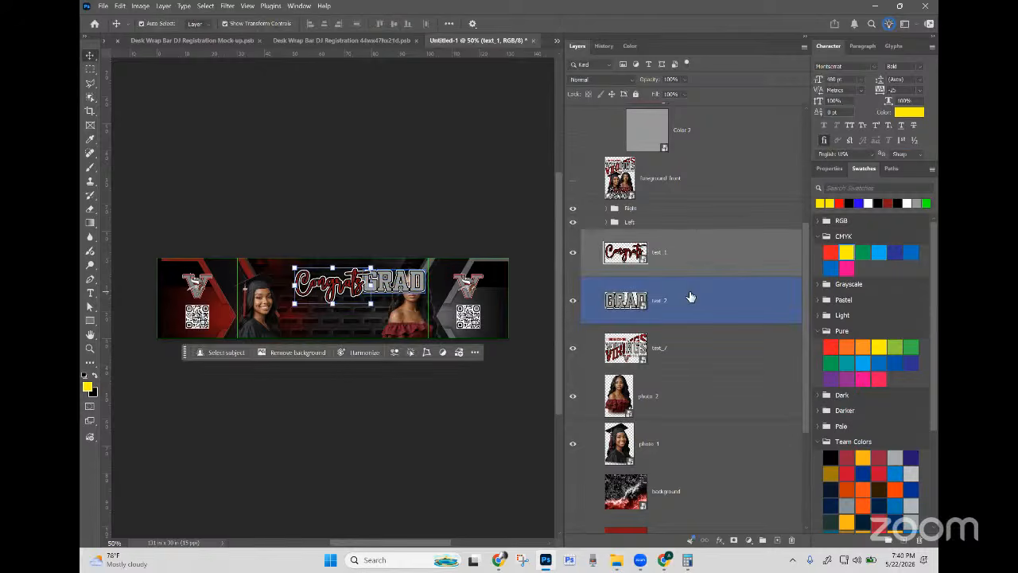
pyautogui.click(395, 25)
pyautogui.moveTo(386, 286)
pyautogui.mouseDown()
pyautogui.moveTo(362, 292)
pyautogui.moveTo(367, 283)
pyautogui.mouseUp()
# Step: Restack the text_1 and text_2 layers below photo_1 so both lines of text sit behind the photos
pyautogui.moveTo(693, 299); pyautogui.dragTo(705, 456)
pyautogui.click(689, 250)
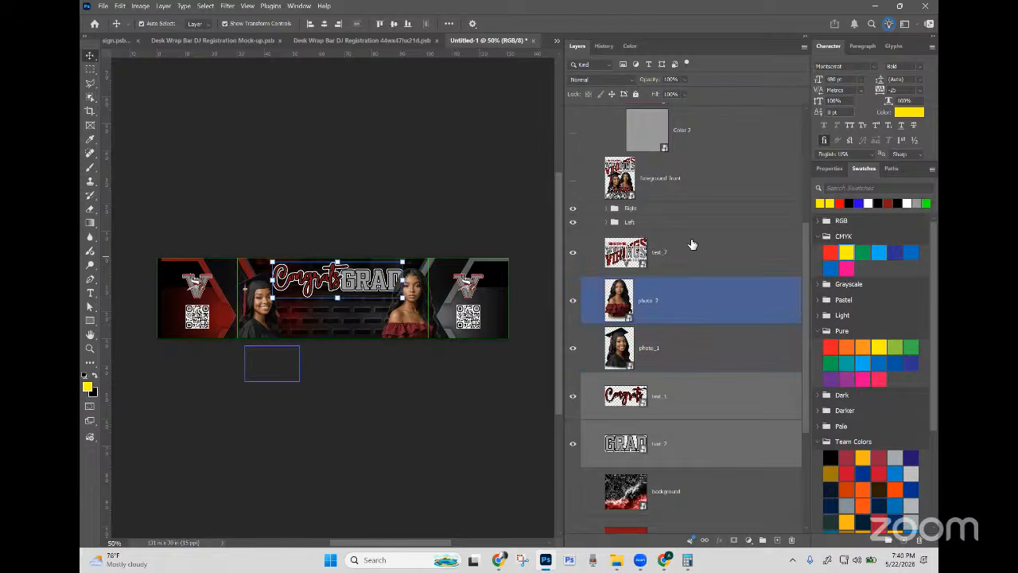
# Step: Duplicate the Left group's V logo, accent_1, place the copy centered below Congrats GRAD and enlarge it
pyautogui.click(197, 284)
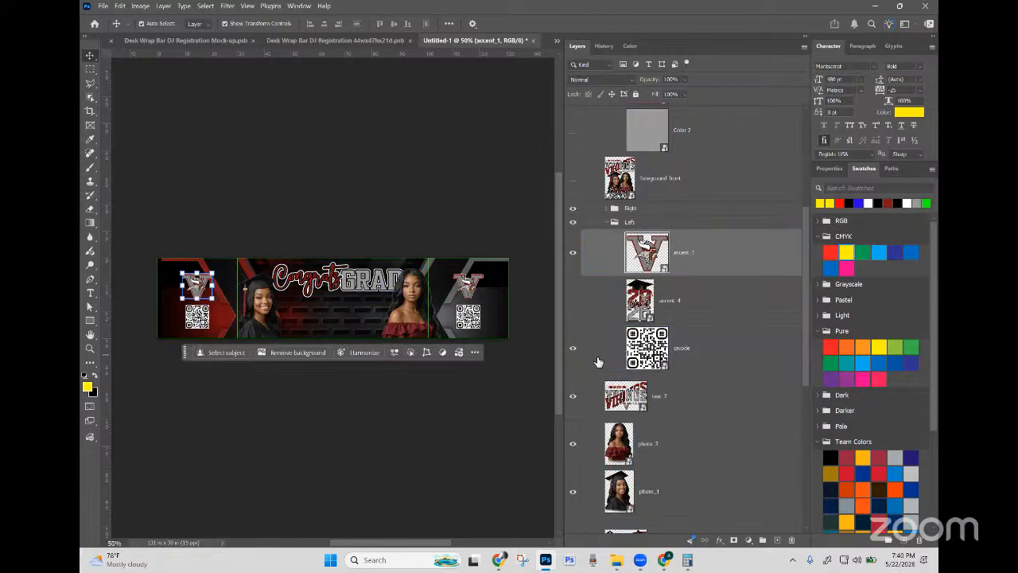
pyautogui.scroll(3, 592, 346)
pyautogui.scroll(1, 592, 342)
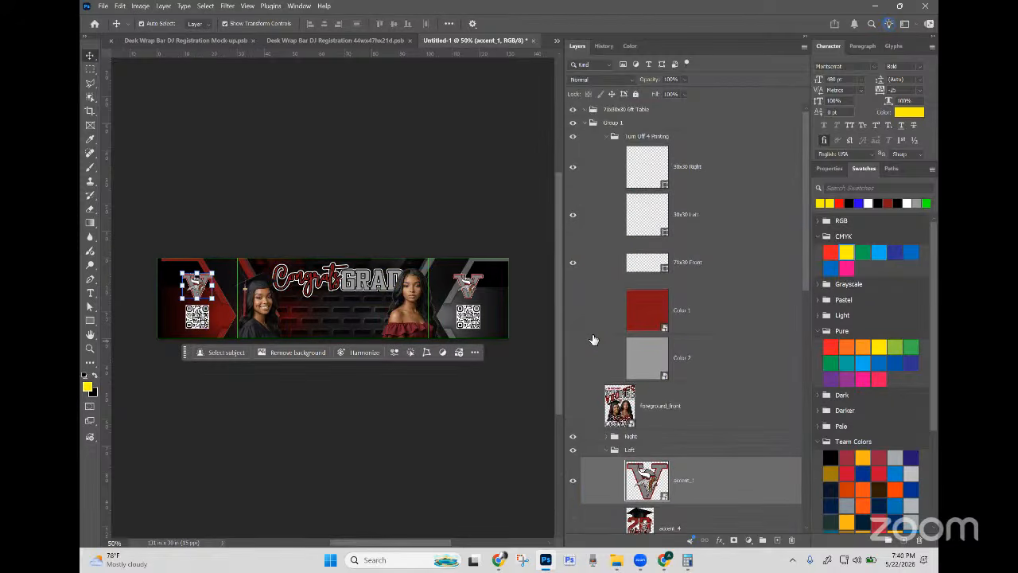
pyautogui.scroll(-3, 596, 278)
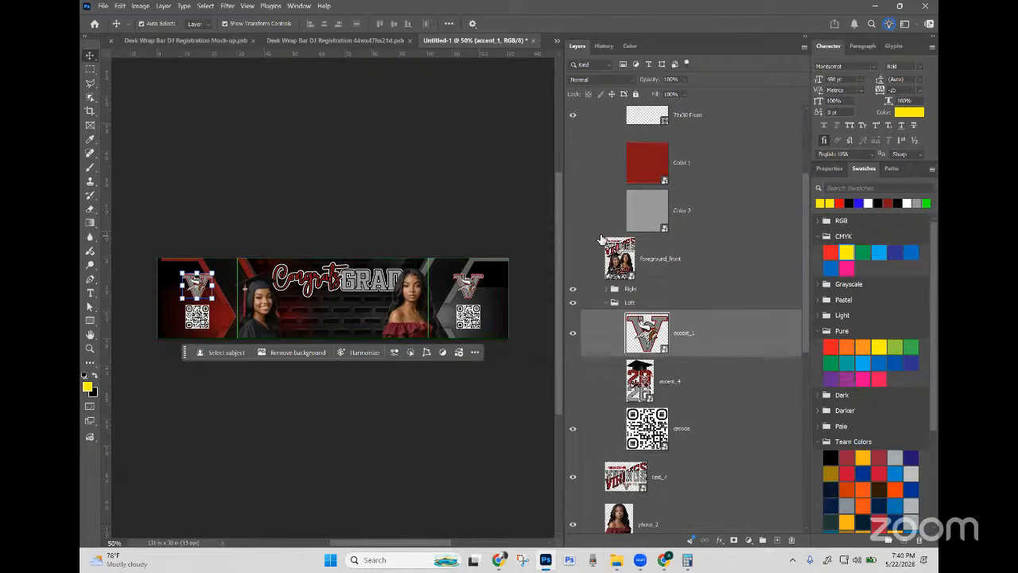
pyautogui.scroll(-9, 604, 247)
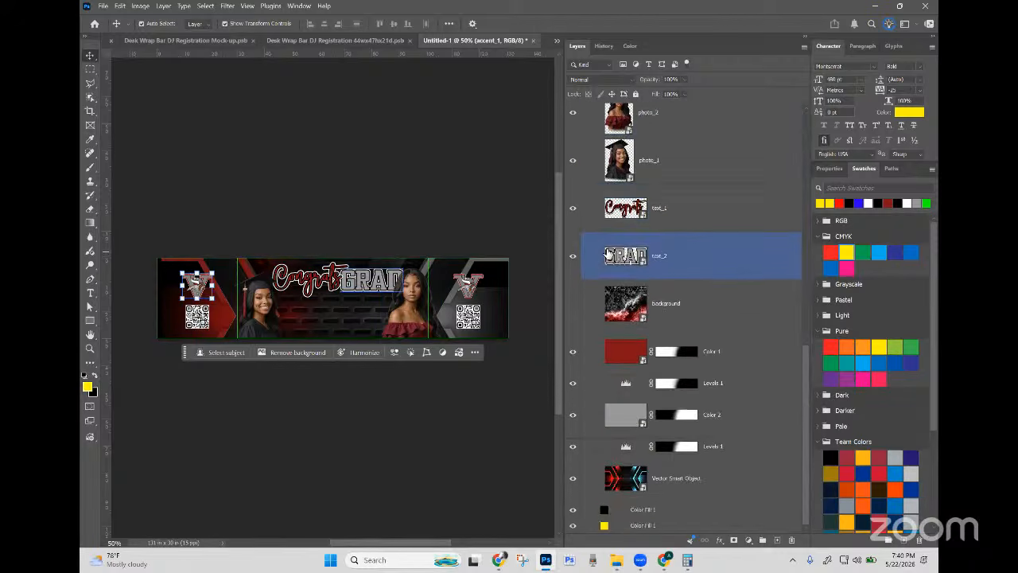
pyautogui.scroll(2, 607, 253)
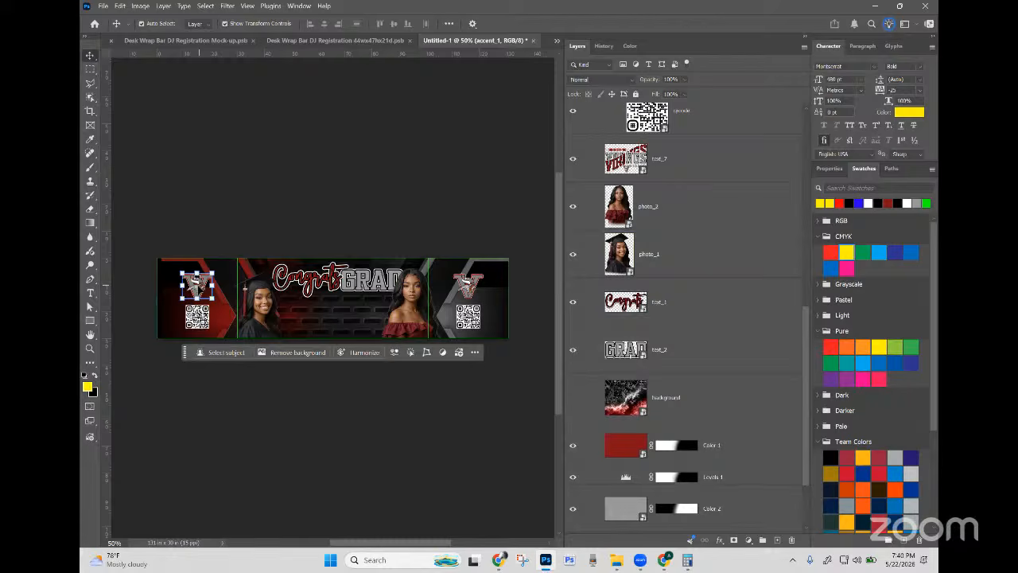
pyautogui.moveTo(197, 285); pyautogui.dragTo(334, 323)
pyautogui.press('Return')
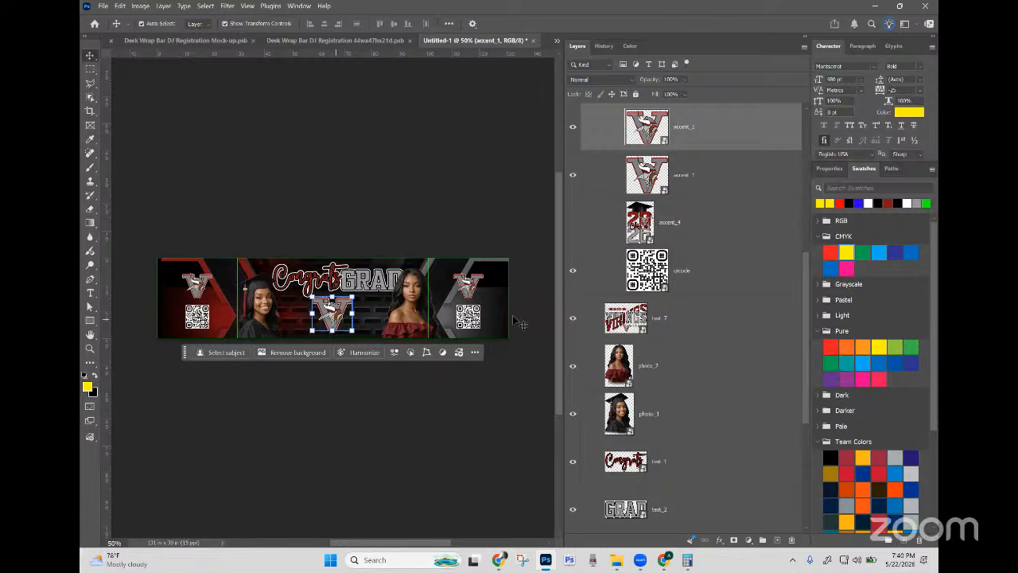
# Step: Move the text_7 Raines Vikings Senior lettering to the middle of the front section and enlarge it to fill the space between the photos
pyautogui.scroll(-1, 523, 326)
pyautogui.click(651, 326)
pyautogui.scroll(-2, 650, 336)
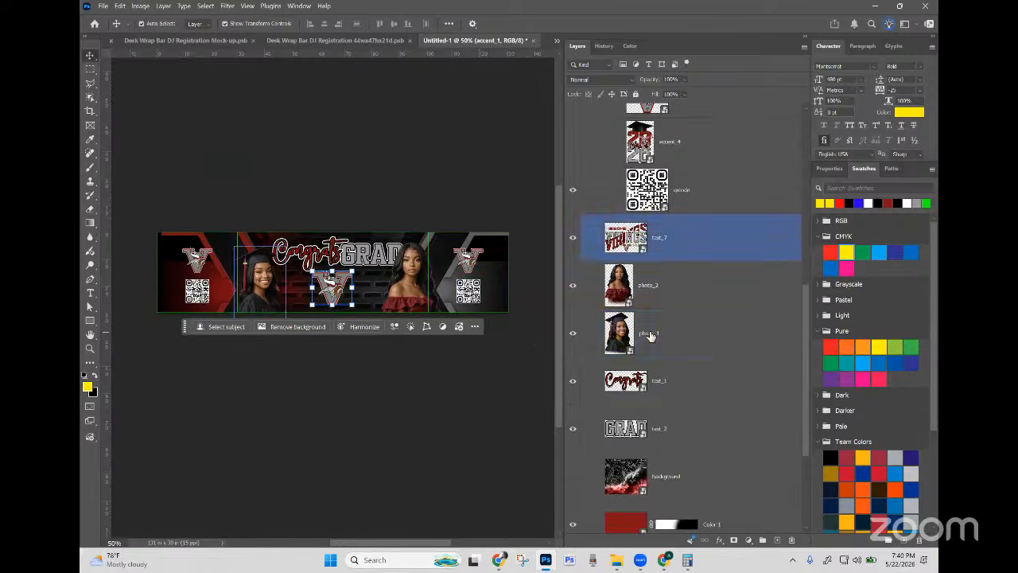
pyautogui.scroll(-2, 650, 334)
pyautogui.click(637, 151)
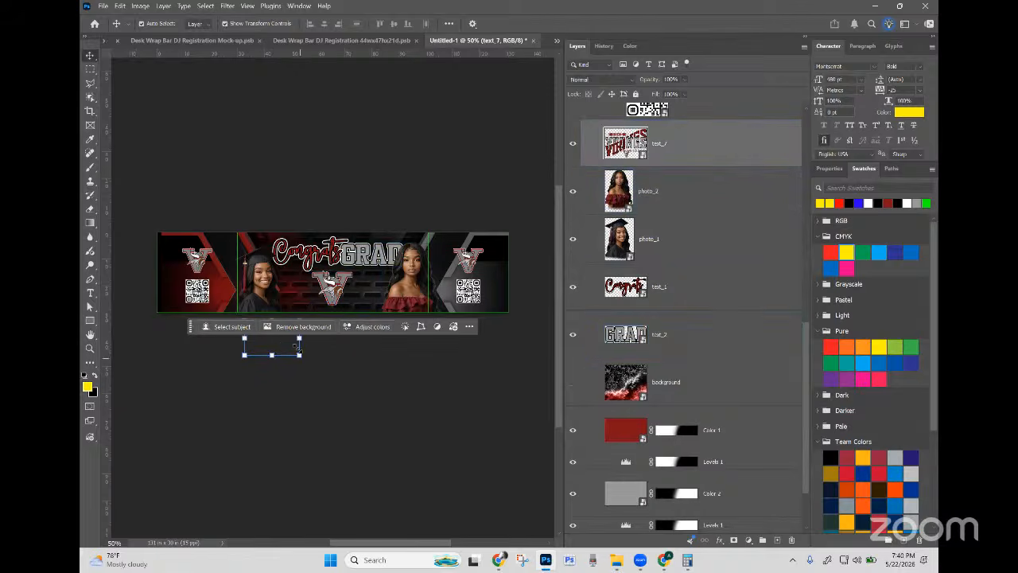
pyautogui.click(686, 192)
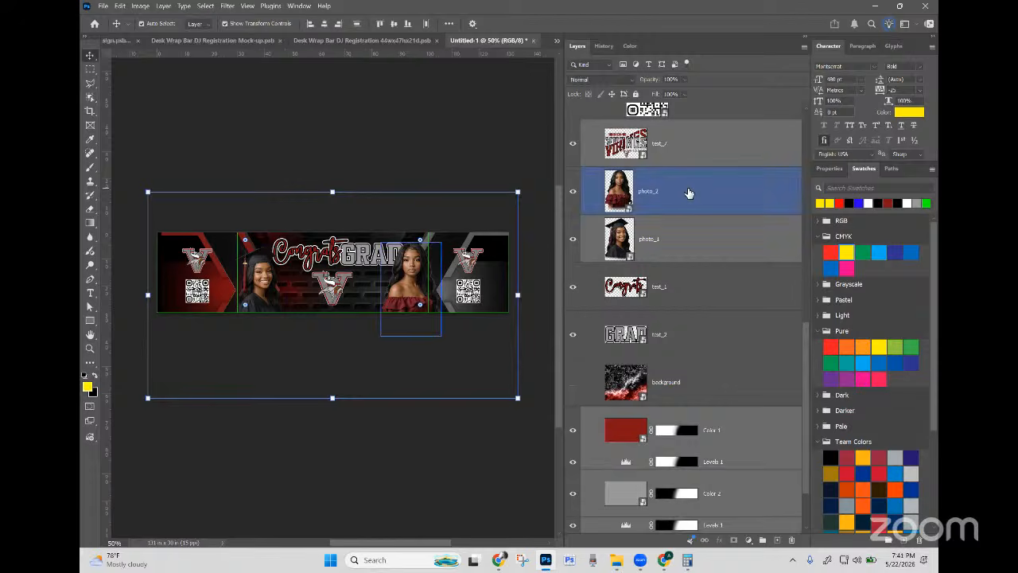
pyautogui.click(675, 148)
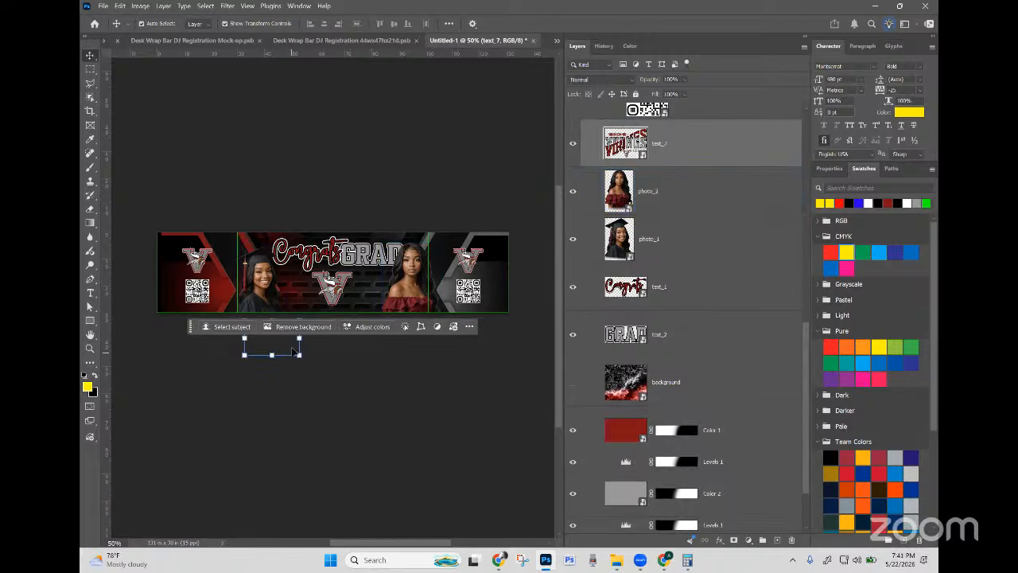
pyautogui.moveTo(270, 351); pyautogui.dragTo(287, 328)
pyautogui.click(687, 143)
pyautogui.click(286, 338)
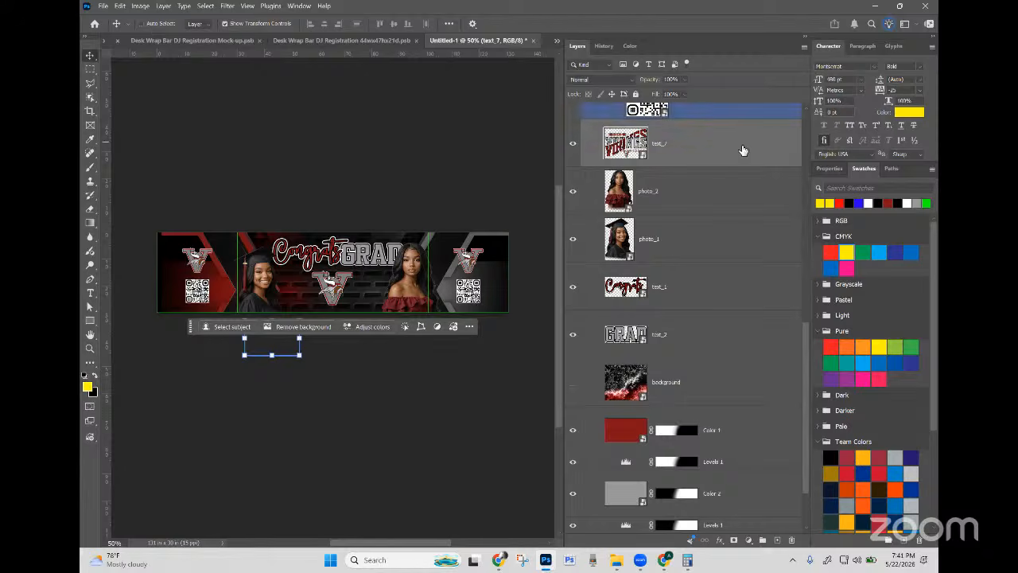
pyautogui.moveTo(291, 349); pyautogui.dragTo(340, 228)
pyautogui.hotkey('ctrl', 't')
pyautogui.moveTo(343, 268); pyautogui.dragTo(342, 275)
# Step: Restack the text_7 layer directly below photo_1 so the Vikings lettering sits behind both photos
pyautogui.click(726, 210)
pyautogui.scroll(3, 727, 215)
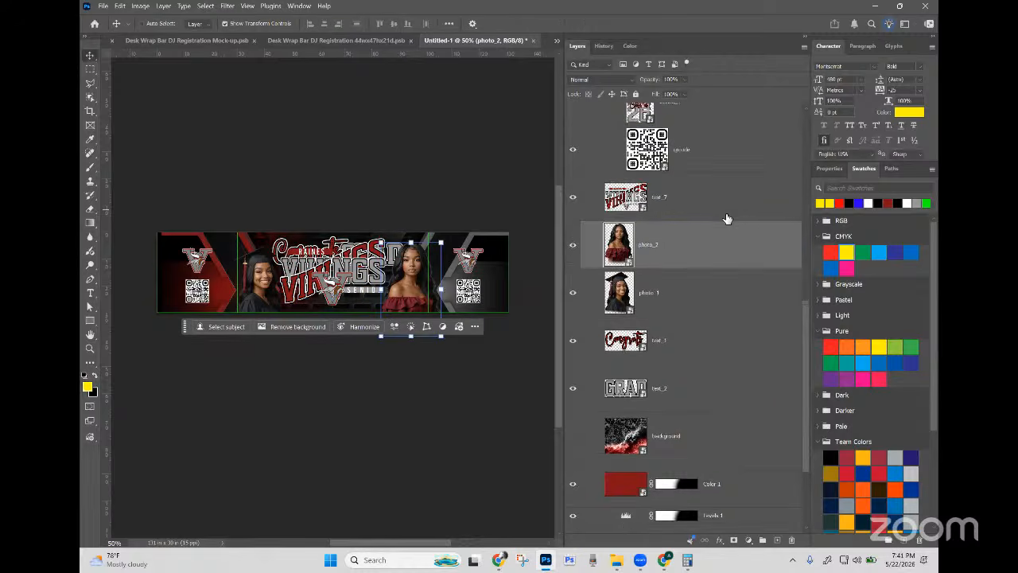
pyautogui.scroll(-2, 698, 274)
pyautogui.moveTo(696, 259); pyautogui.dragTo(707, 369)
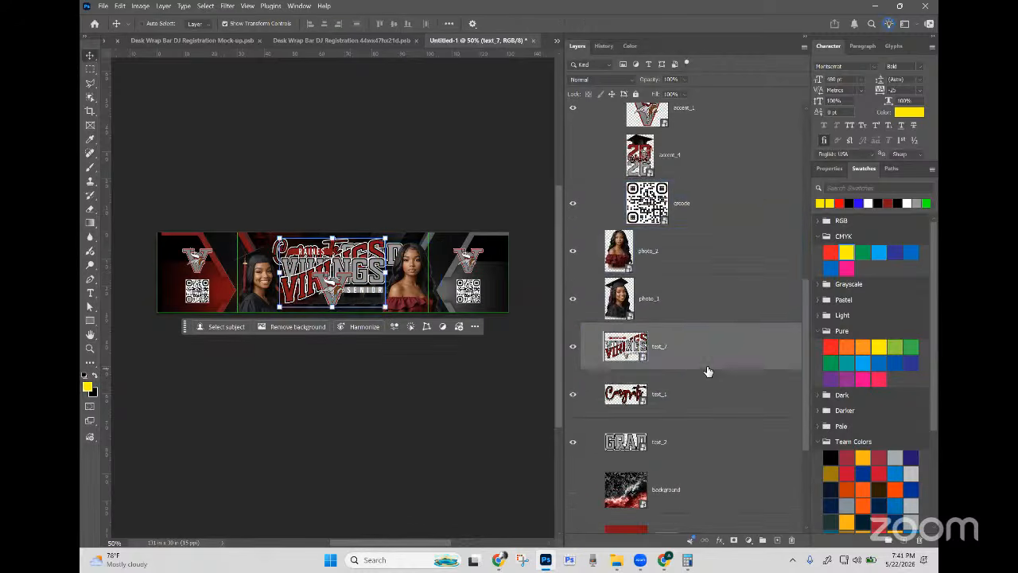
# Step: Hide the text_2 and text_1 layers holding GRAD and Congrats
pyautogui.click(584, 340)
pyautogui.click(572, 388)
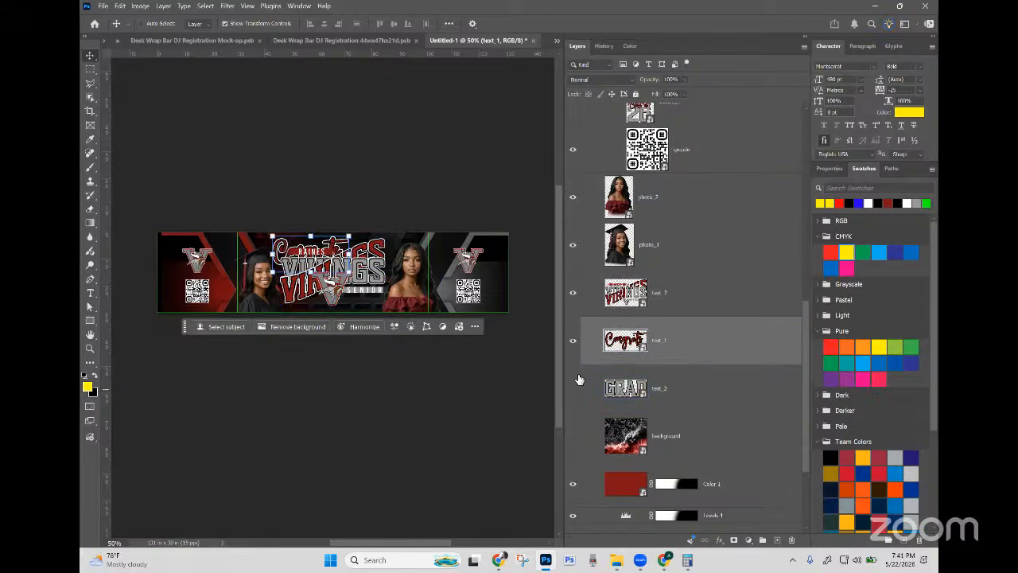
pyautogui.click(573, 340)
# Step: Take the enlarged accent_1 V logo copy out of the Left group and restack it directly below text_7
pyautogui.scroll(5, 583, 350)
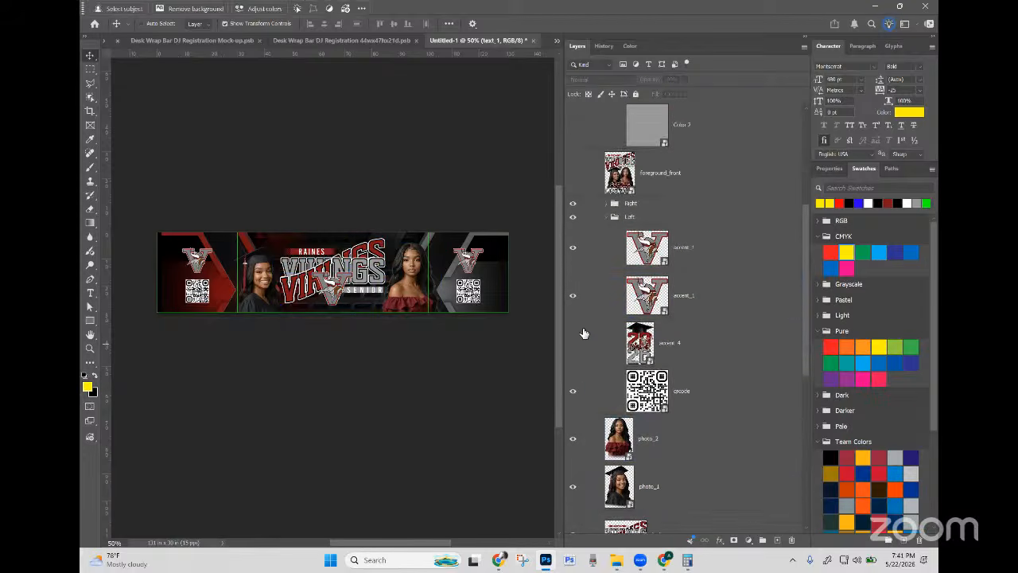
pyautogui.click(576, 300)
pyautogui.click(765, 257)
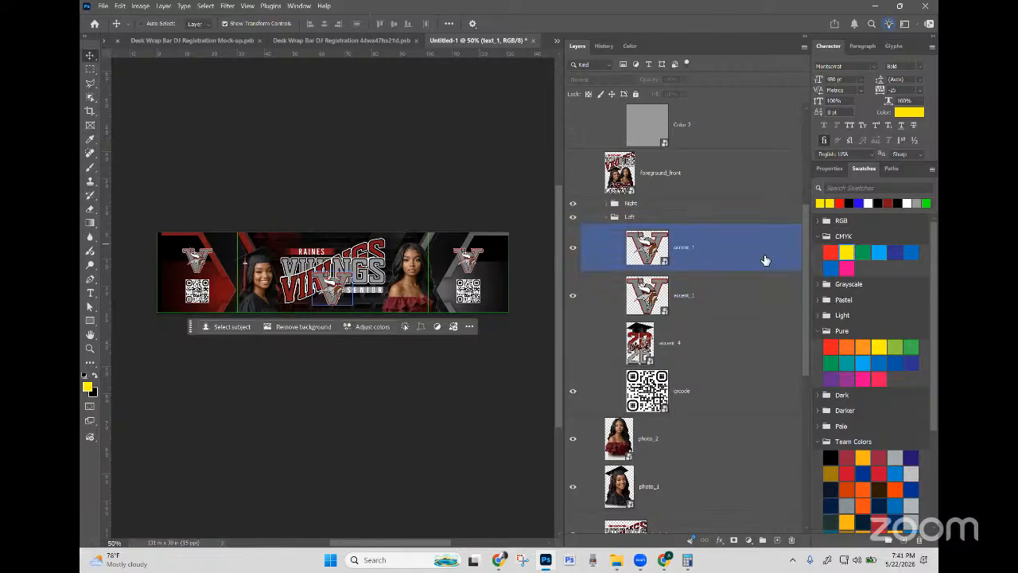
pyautogui.moveTo(766, 257)
pyautogui.mouseDown()
pyautogui.moveTo(719, 538)
pyautogui.moveTo(692, 519)
pyautogui.moveTo(689, 559)
pyautogui.moveTo(604, 430)
pyautogui.moveTo(593, 430)
pyautogui.mouseUp()
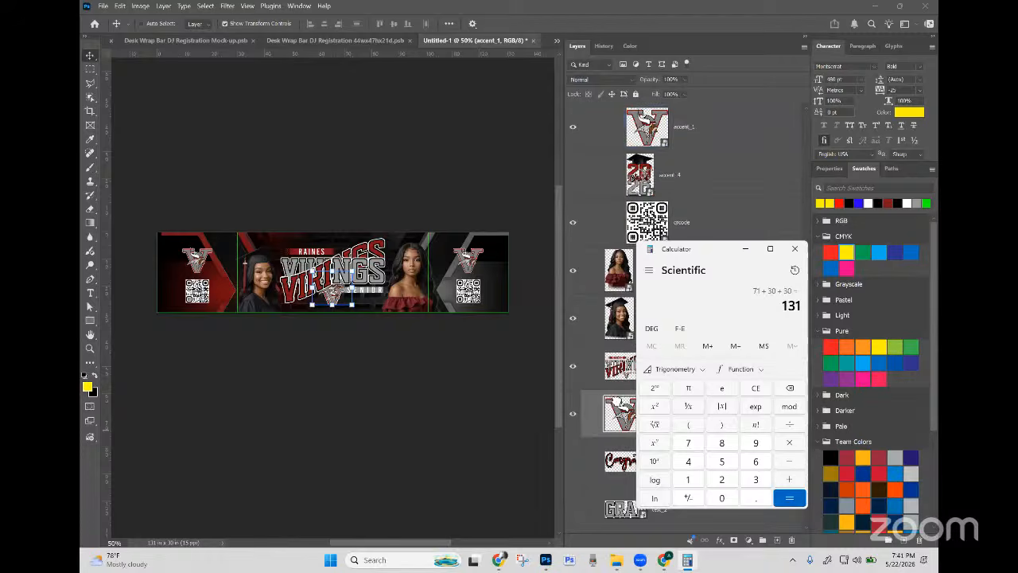
pyautogui.click(794, 248)
pyautogui.scroll(-1, 710, 425)
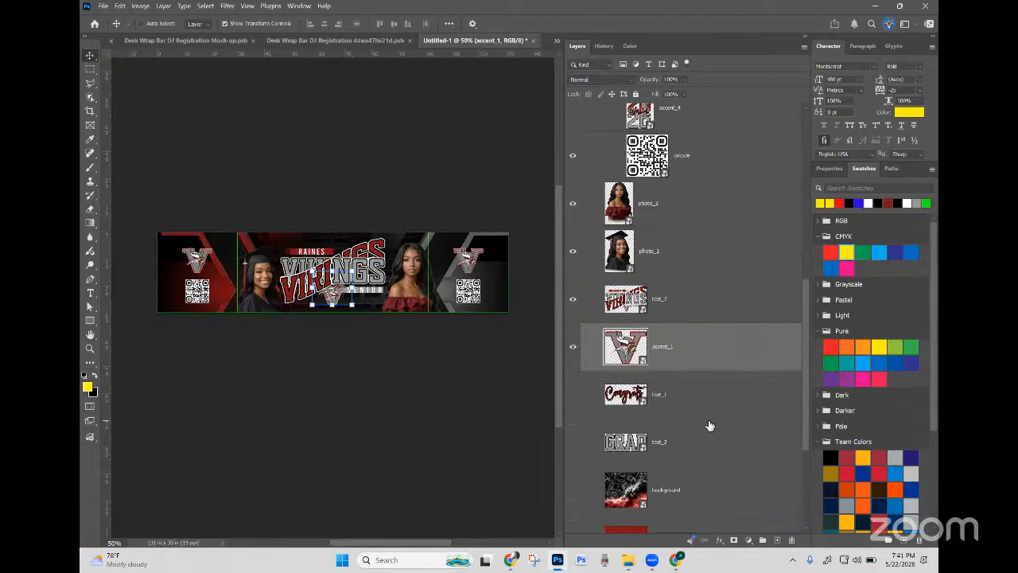
pyautogui.click(741, 323)
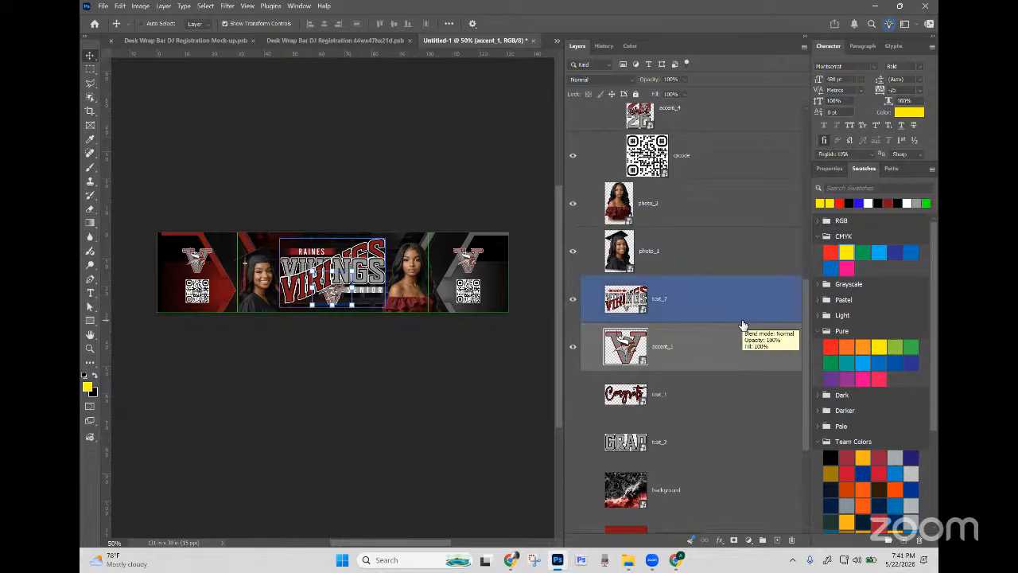
# Step: Copy the DJ booth wrap document's file name, without its extension, from its Save As dialog and cancel the save
pyautogui.click(372, 40)
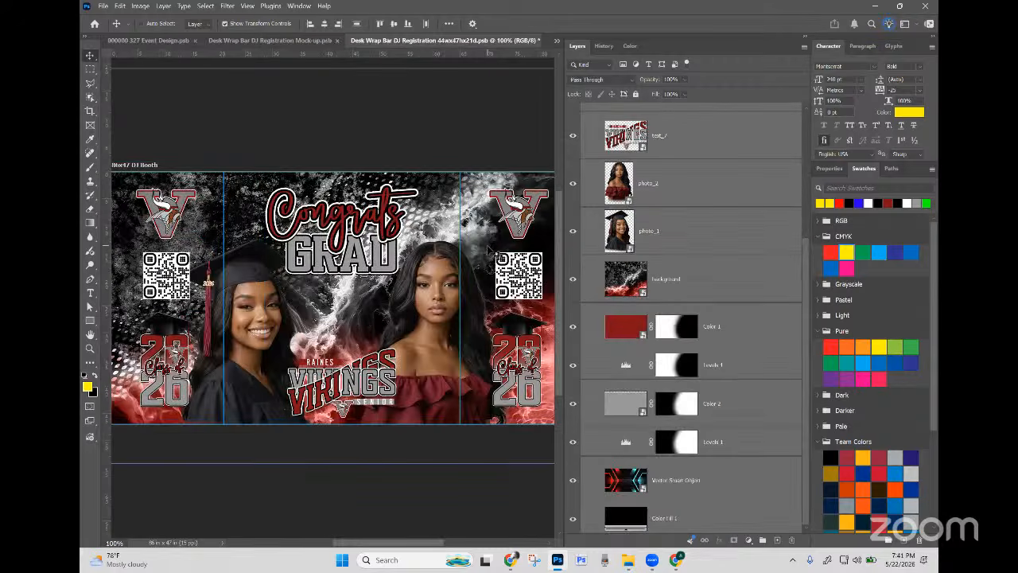
pyautogui.click(557, 42)
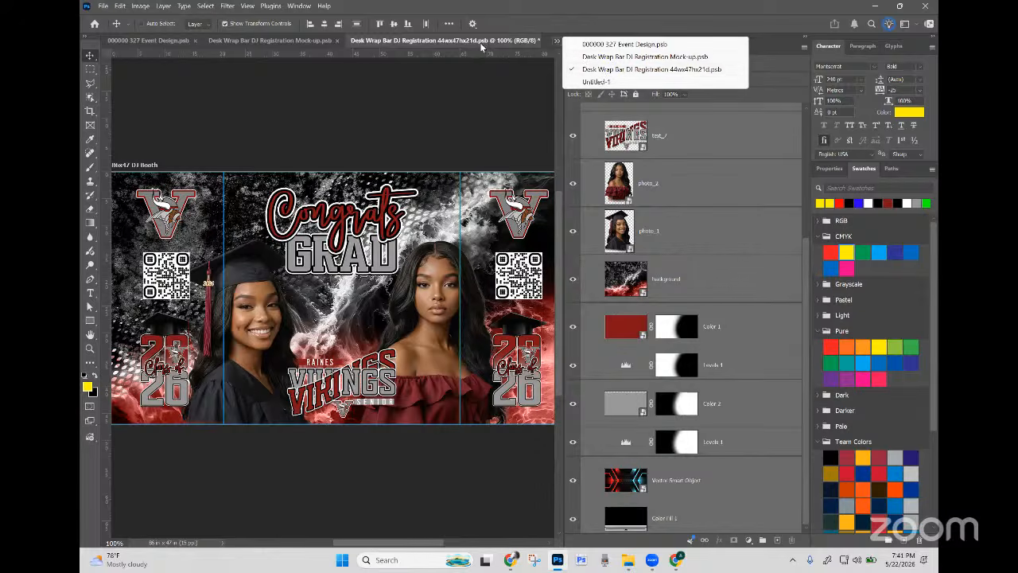
pyautogui.click(480, 46)
pyautogui.click(103, 7)
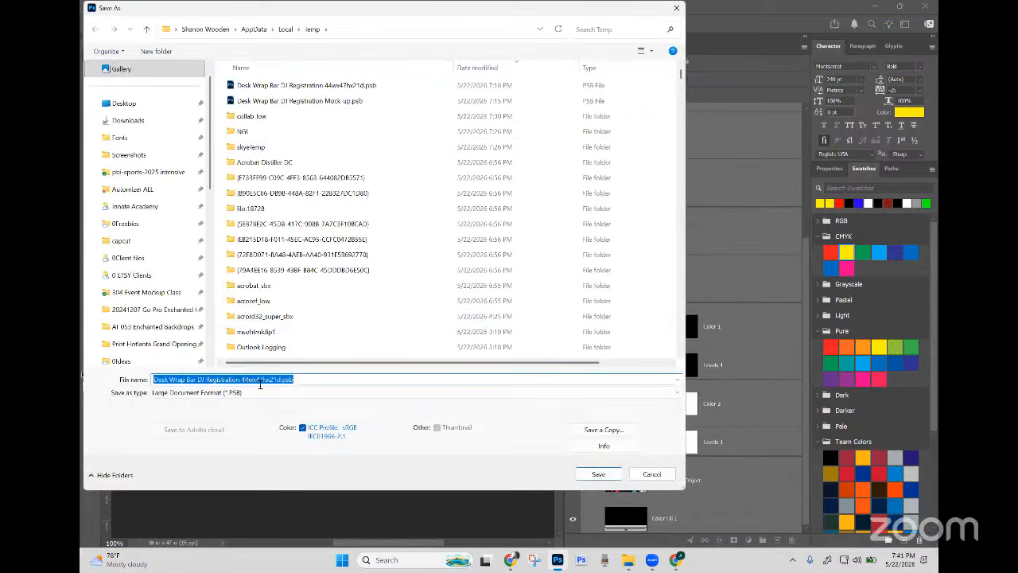
pyautogui.click(260, 381)
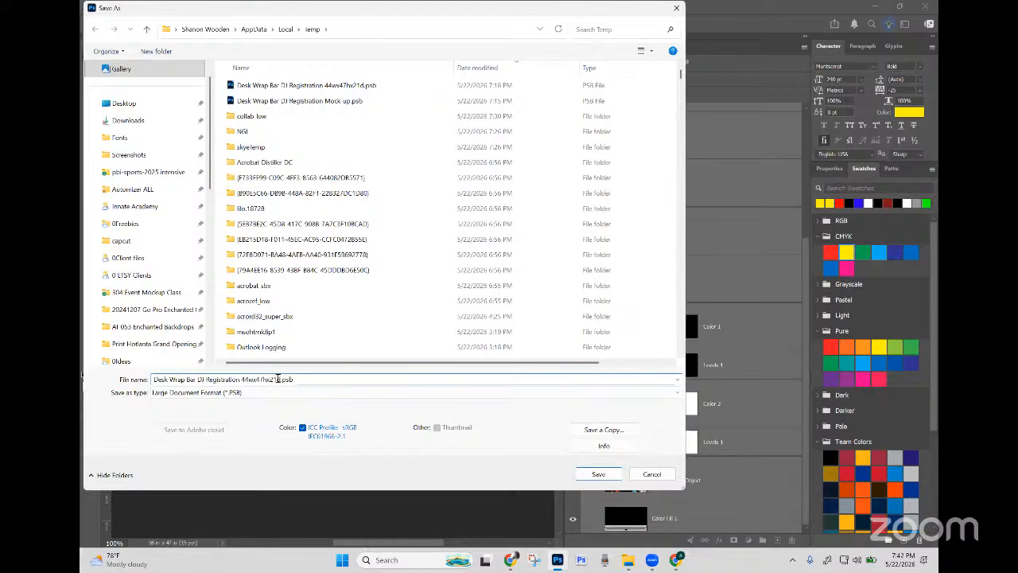
pyautogui.moveTo(281, 379); pyautogui.dragTo(102, 368)
pyautogui.hotkey('ctrl', 'c')
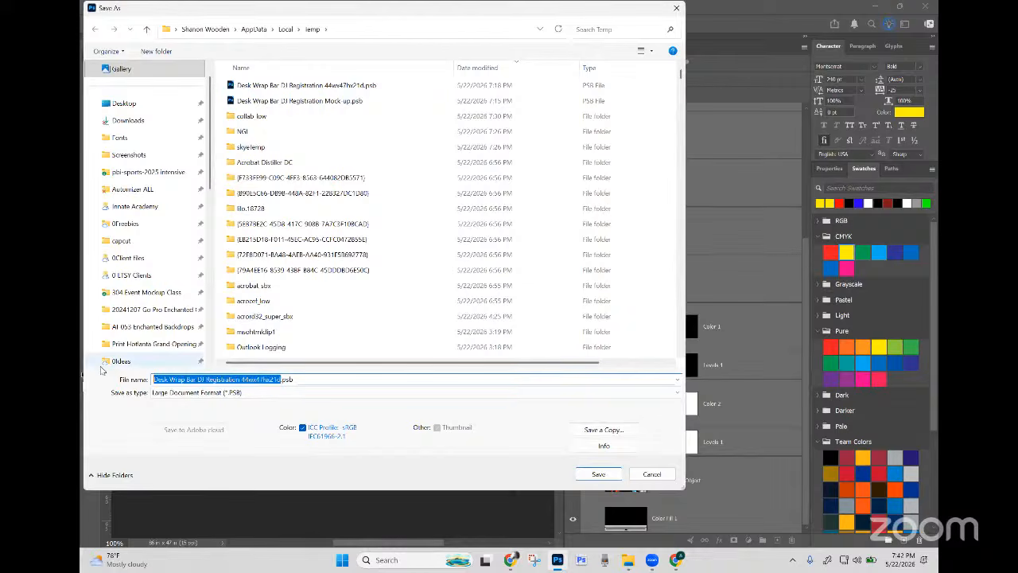
pyautogui.click(651, 474)
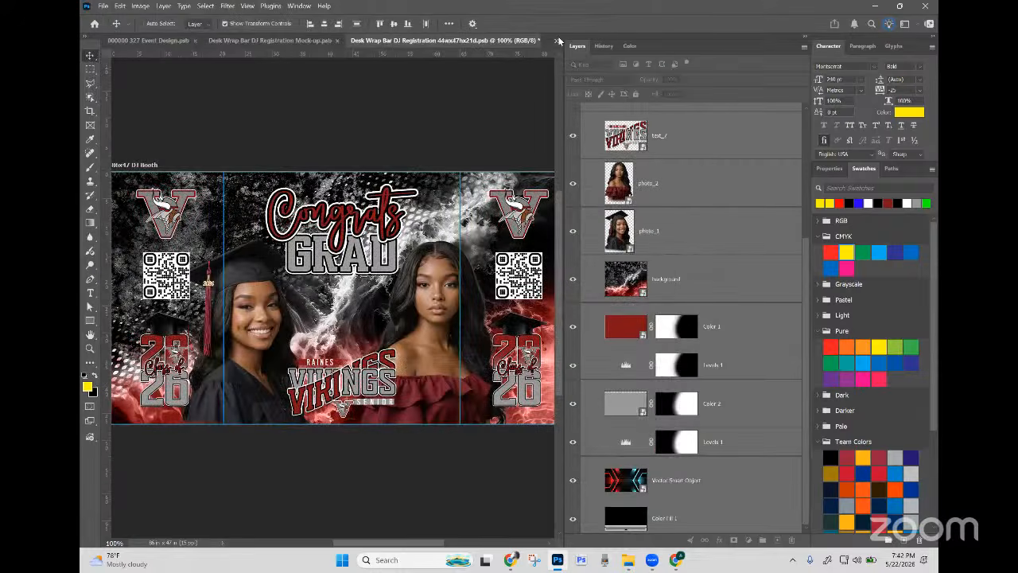
# Step: Save the Untitled-1 table wrap in the Downloads folder 352 as Desk Wrap Bar DJ Registration 71wx30hx30d.psb, reusing the copied name
pyautogui.click(559, 40)
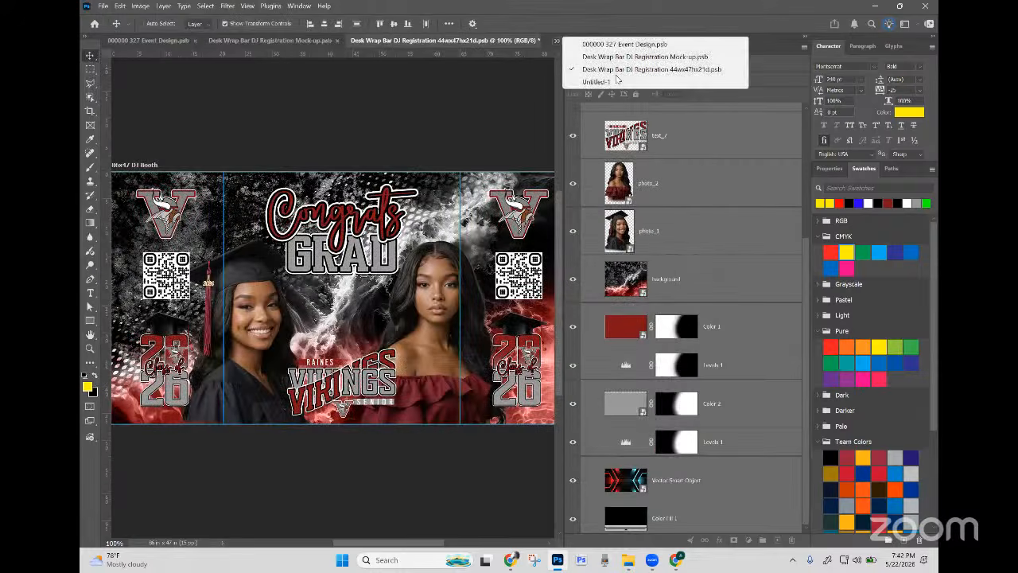
pyautogui.click(587, 80)
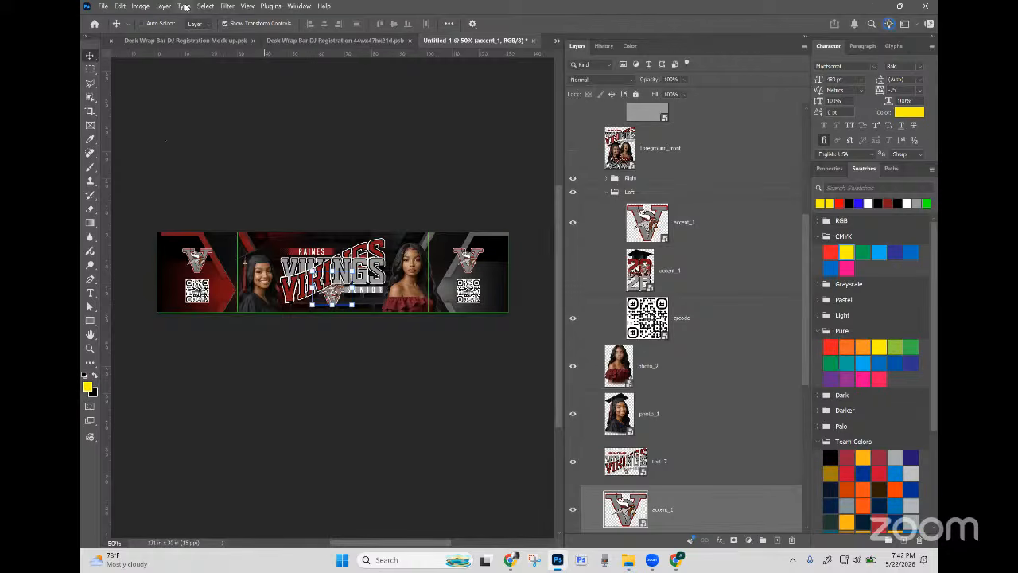
pyautogui.click(104, 6)
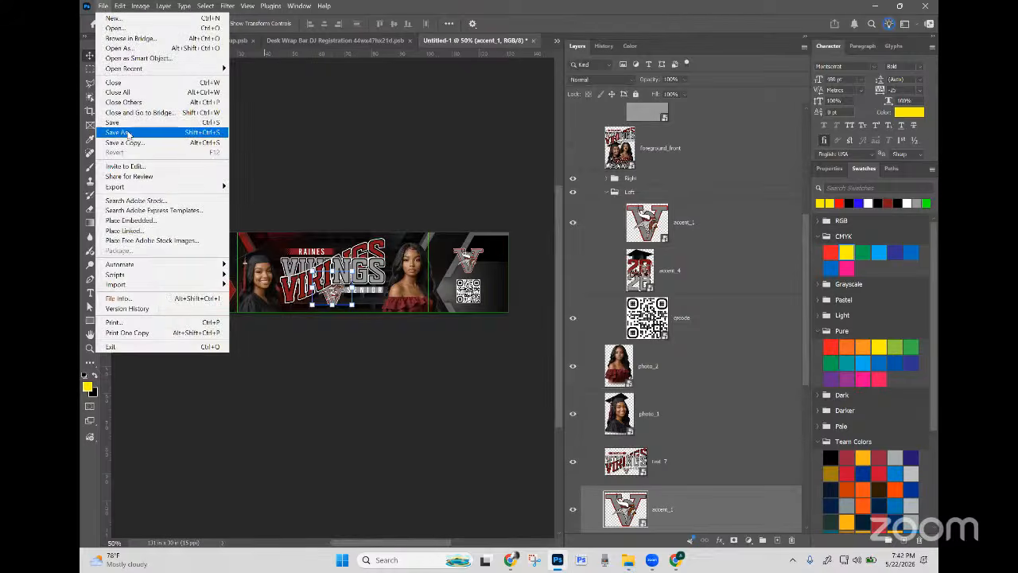
pyautogui.click(135, 130)
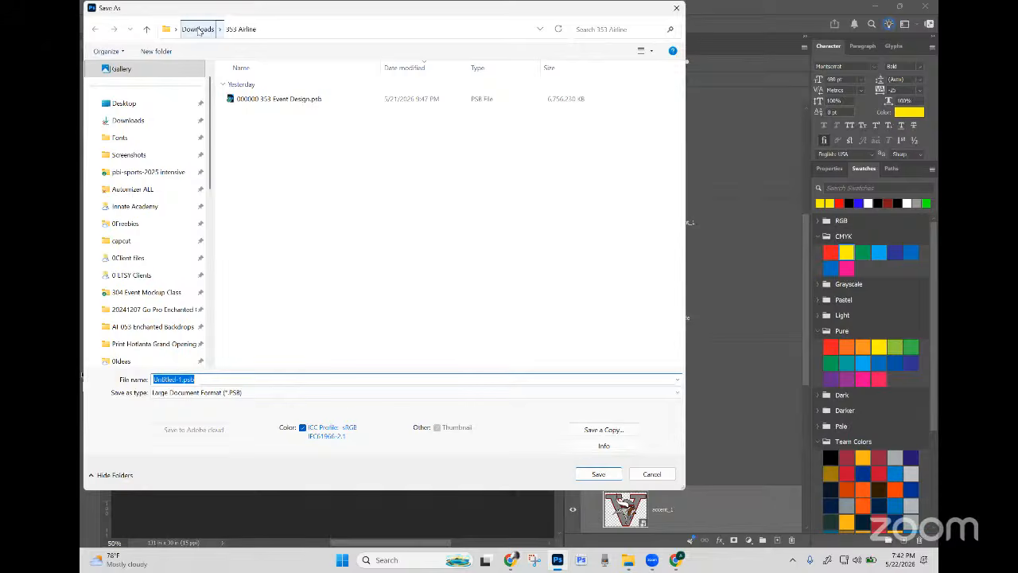
pyautogui.click(198, 29)
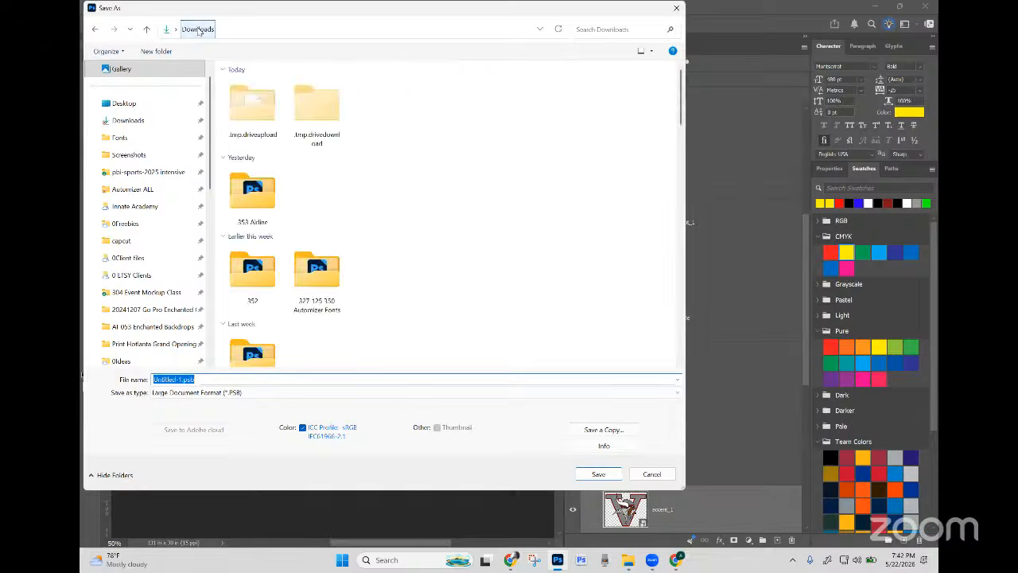
pyautogui.doubleClick(262, 295)
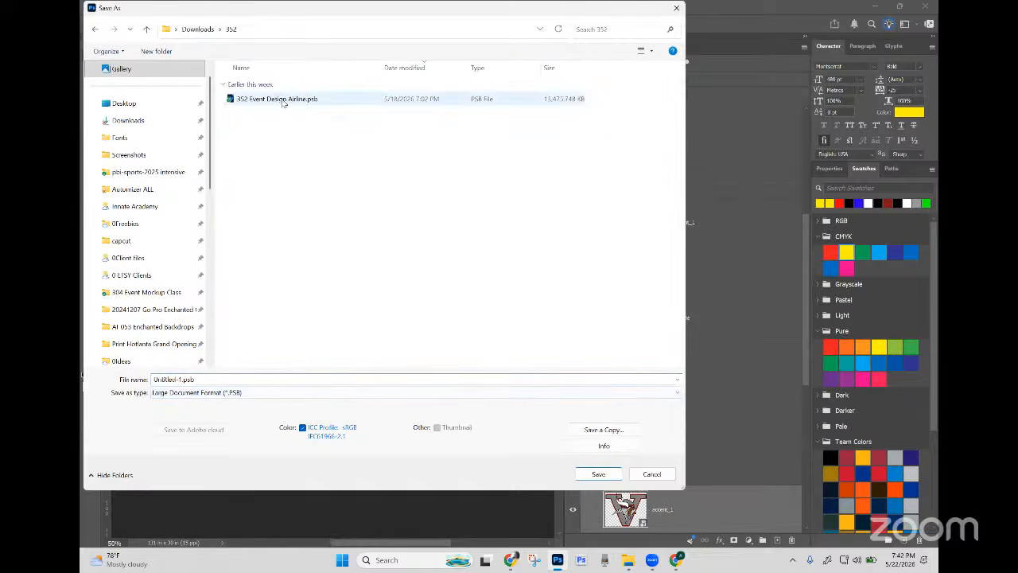
pyautogui.doubleClick(214, 379)
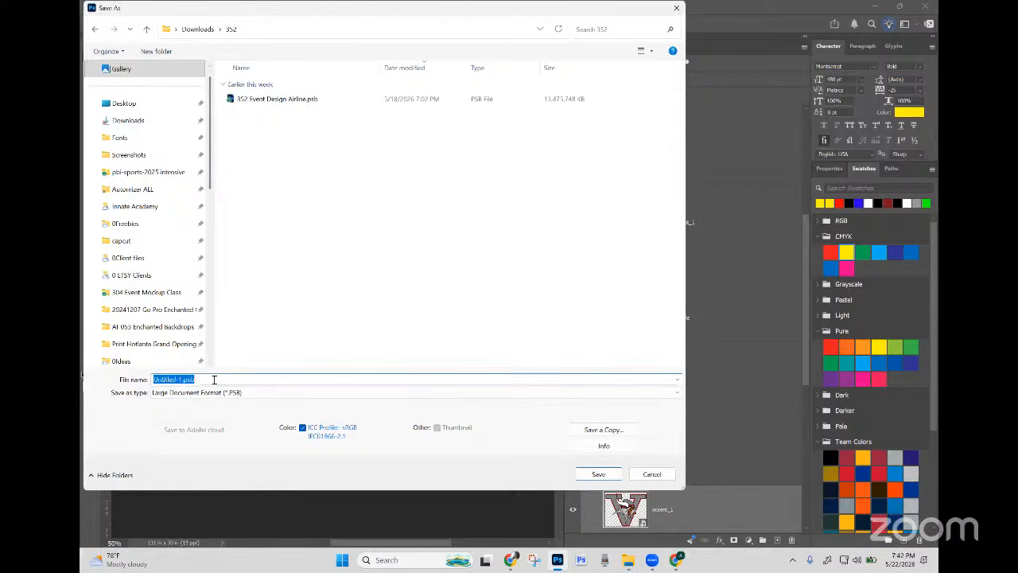
pyautogui.hotkey('ctrl', 'v')
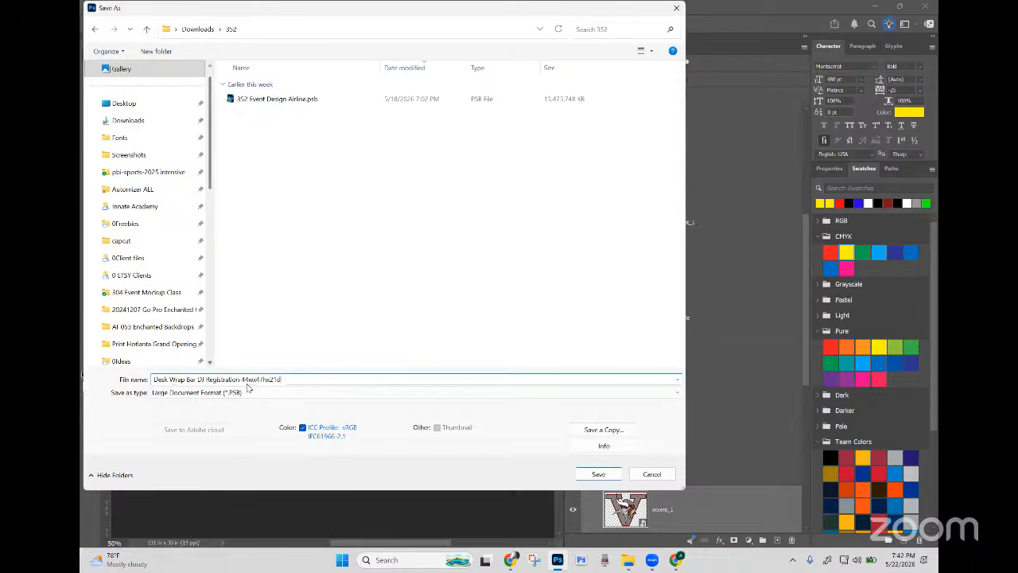
pyautogui.press('BackSpace')
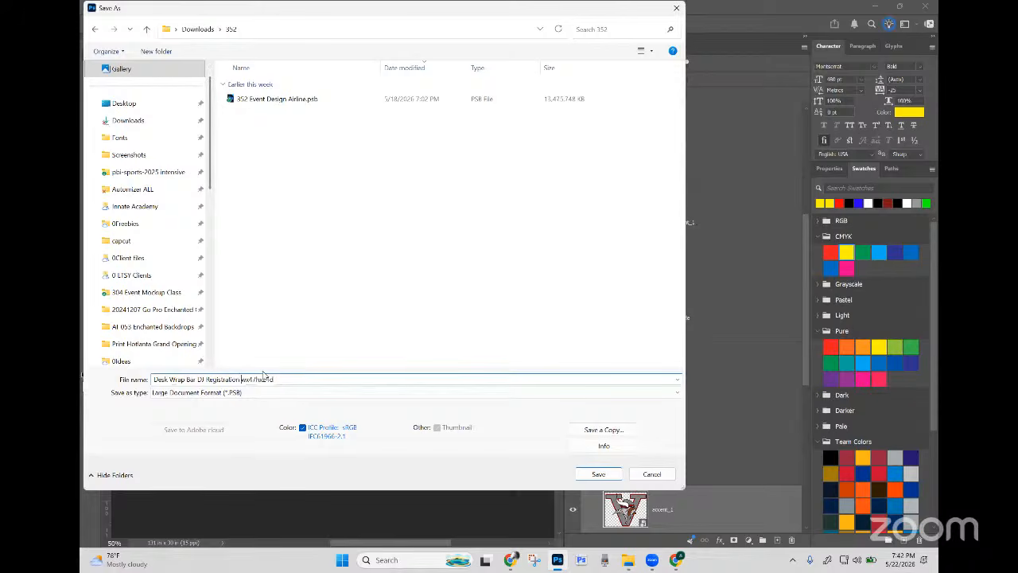
pyautogui.write('71wx30hx30')
pyautogui.press('Return')
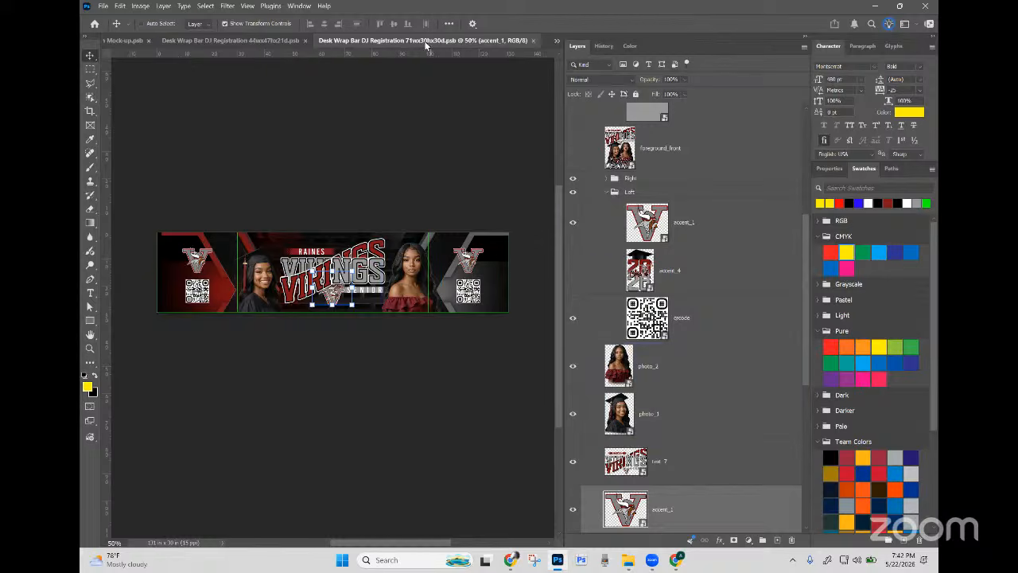
# Step: Show the background layer behind the front section's photos and lettering, and save the document
pyautogui.scroll(2, 652, 275)
pyautogui.scroll(-5, 650, 279)
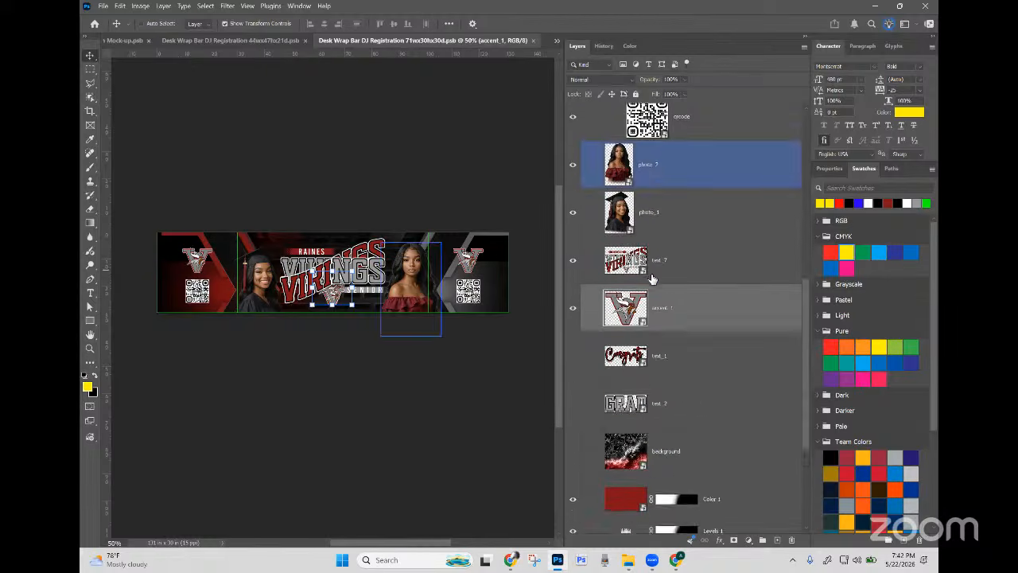
pyautogui.scroll(-3, 650, 278)
pyautogui.click(571, 338)
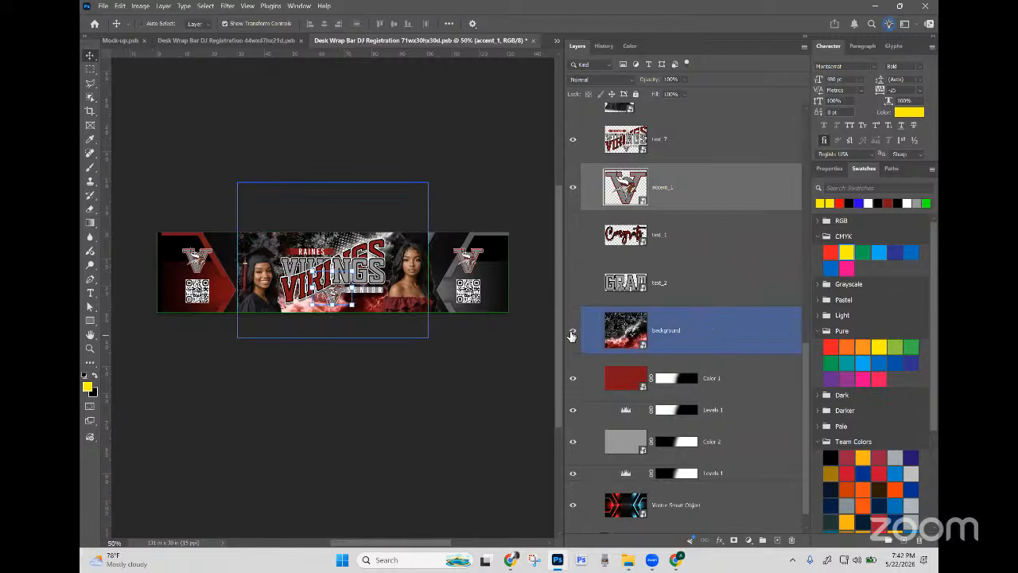
pyautogui.click(747, 306)
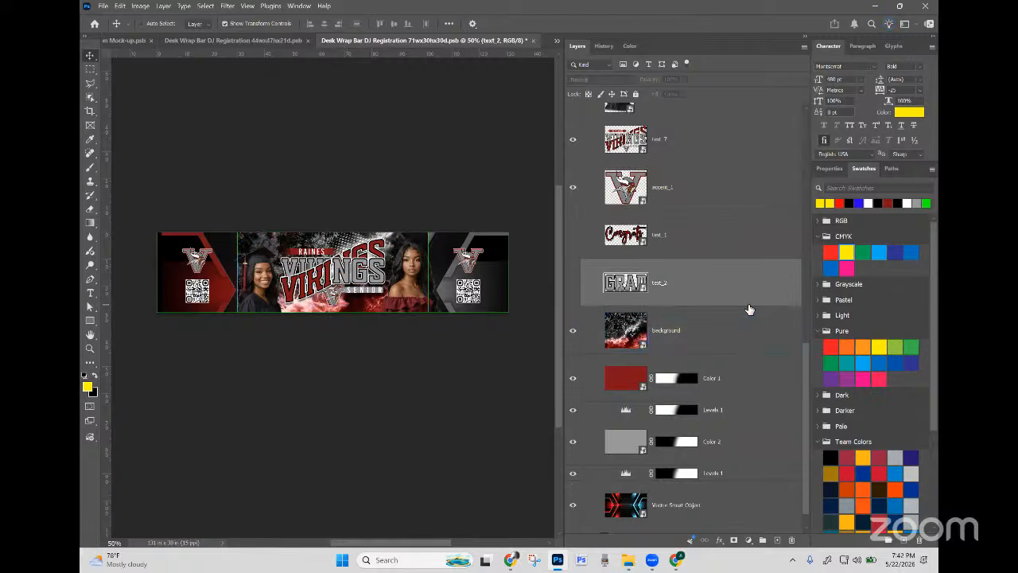
pyautogui.hotkey('ctrl', 's')
pyautogui.scroll(8, 746, 316)
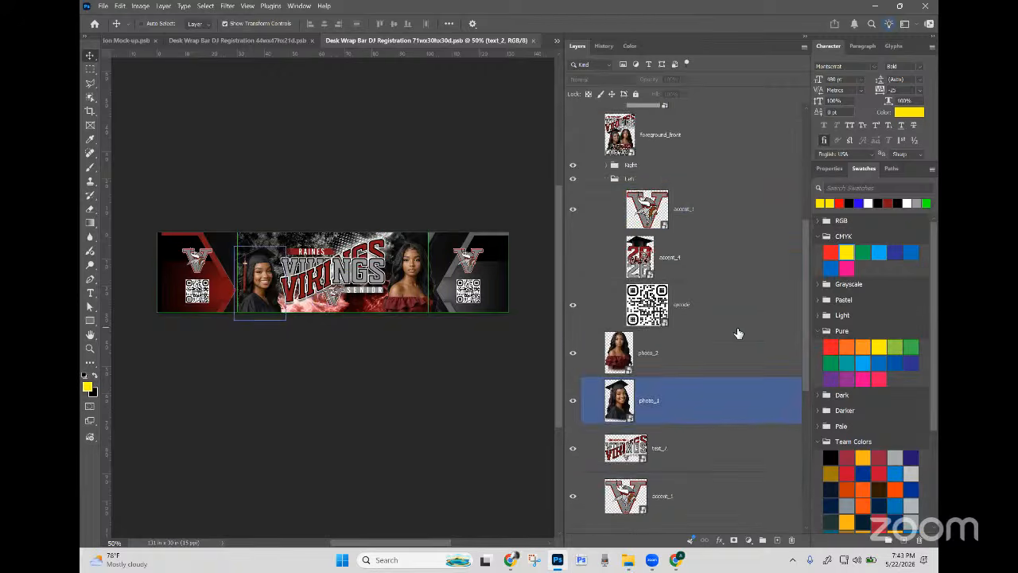
pyautogui.scroll(6, 738, 333)
pyautogui.click(671, 122)
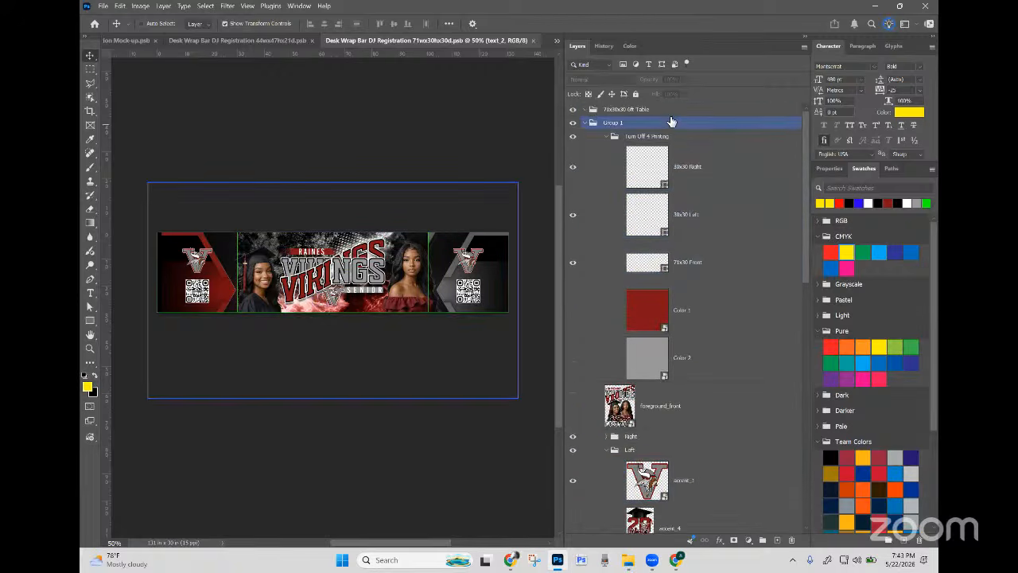
pyautogui.click(102, 7)
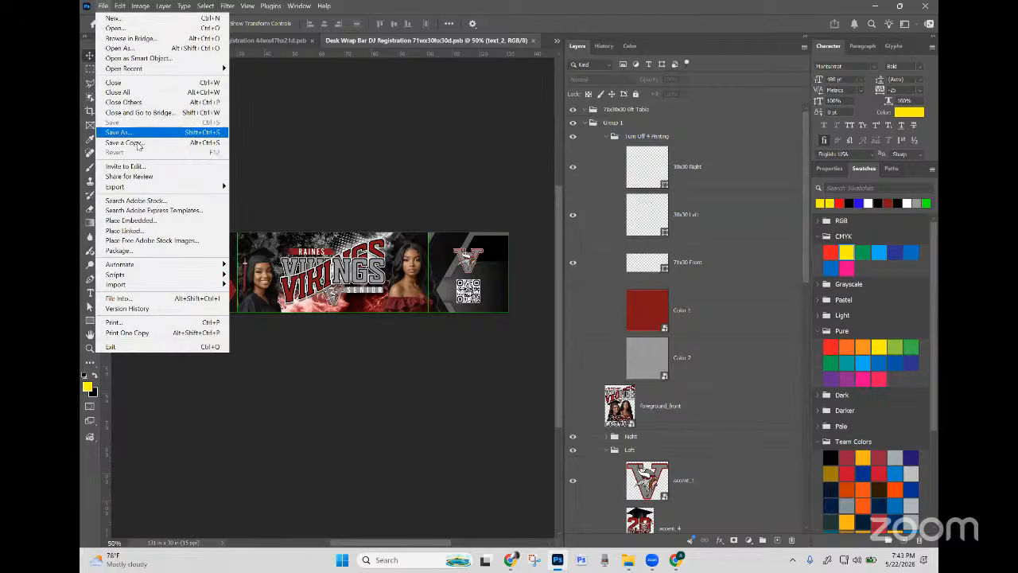
pyautogui.click(148, 132)
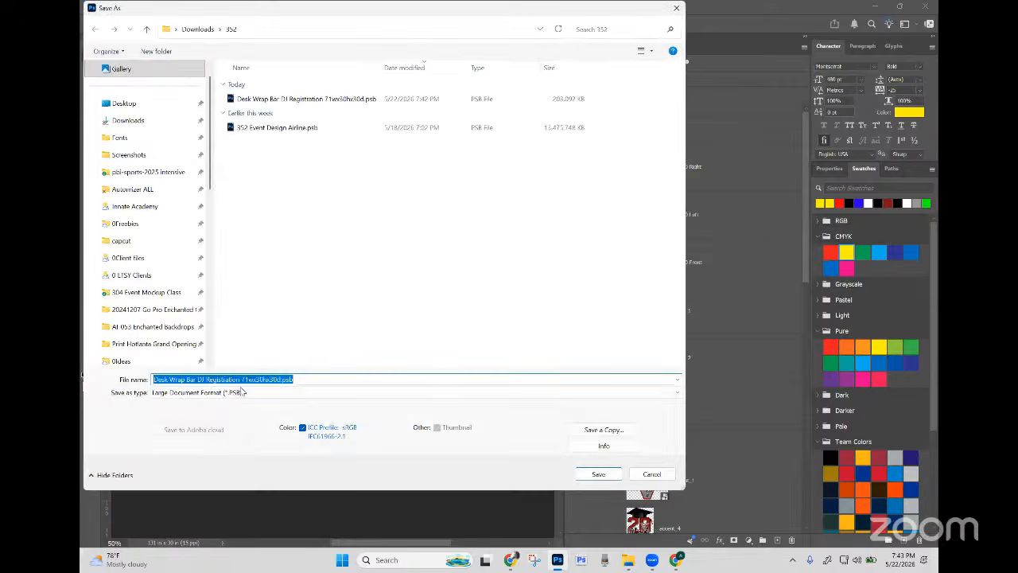
pyautogui.click(258, 378)
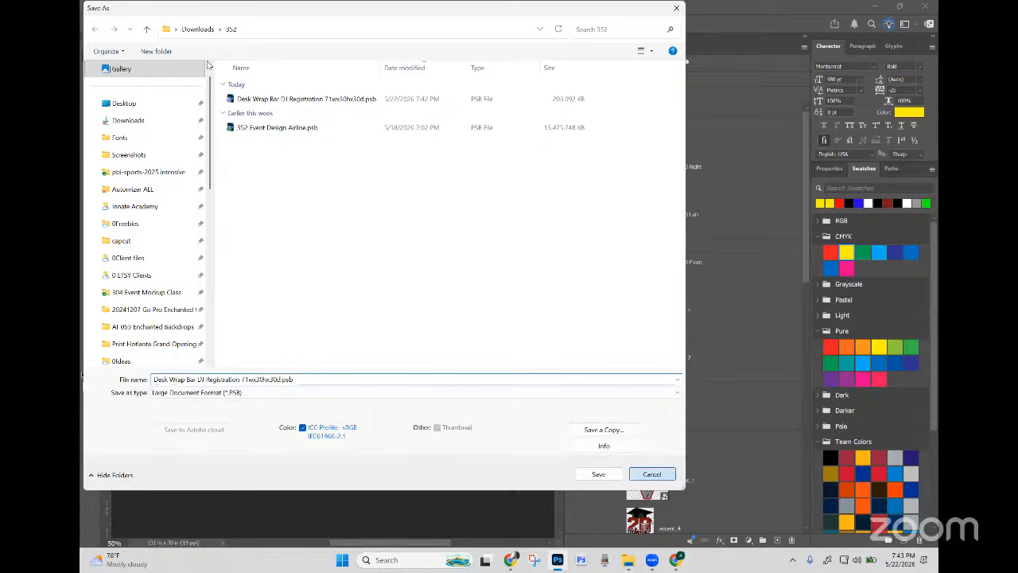
pyautogui.click(658, 476)
pyautogui.click(235, 41)
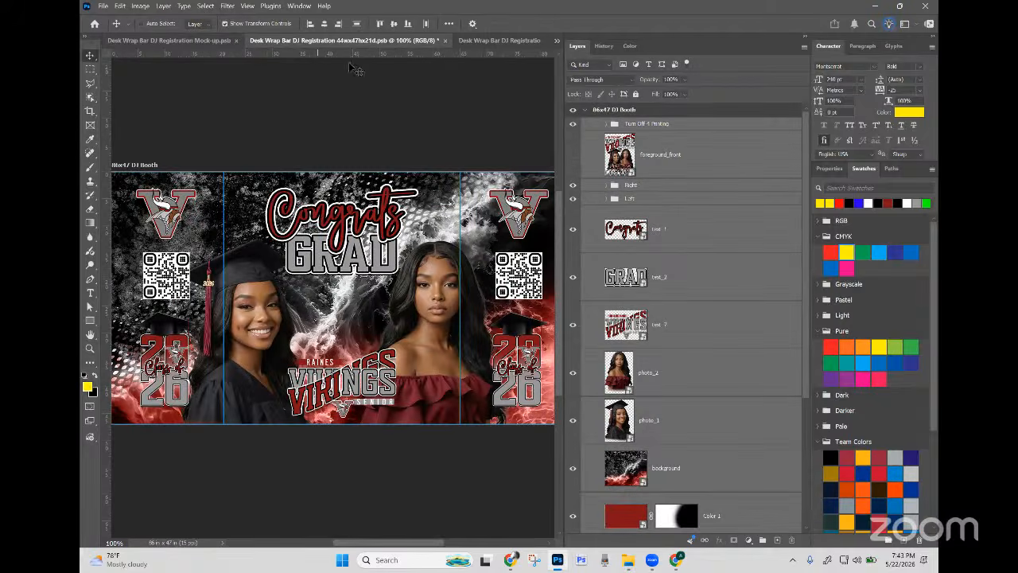
pyautogui.click(524, 41)
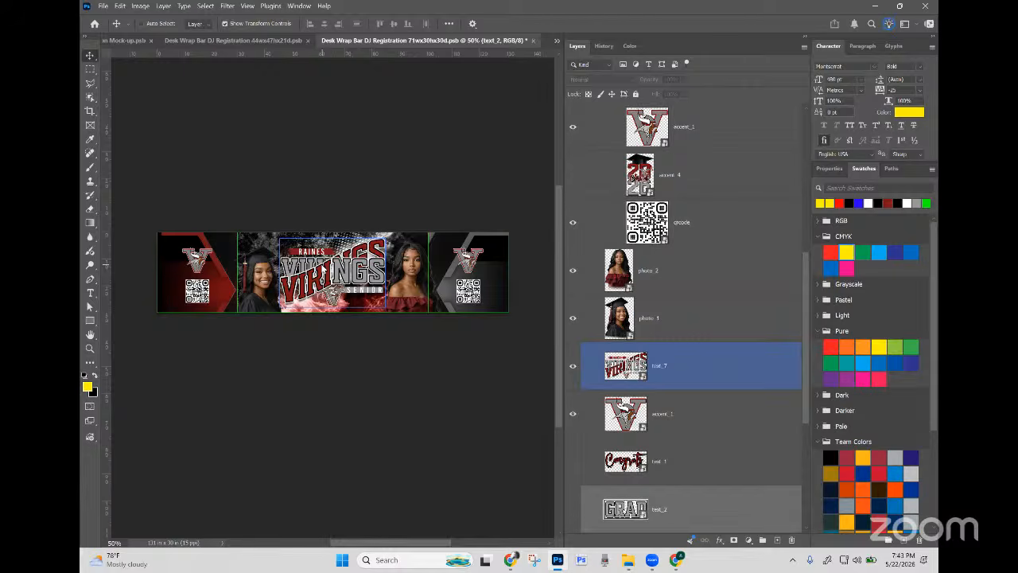
# Step: Rename Group 1 as 71x30x30 6ft Table, reusing the name of the group above it
pyautogui.click(624, 240)
pyautogui.scroll(1, 624, 240)
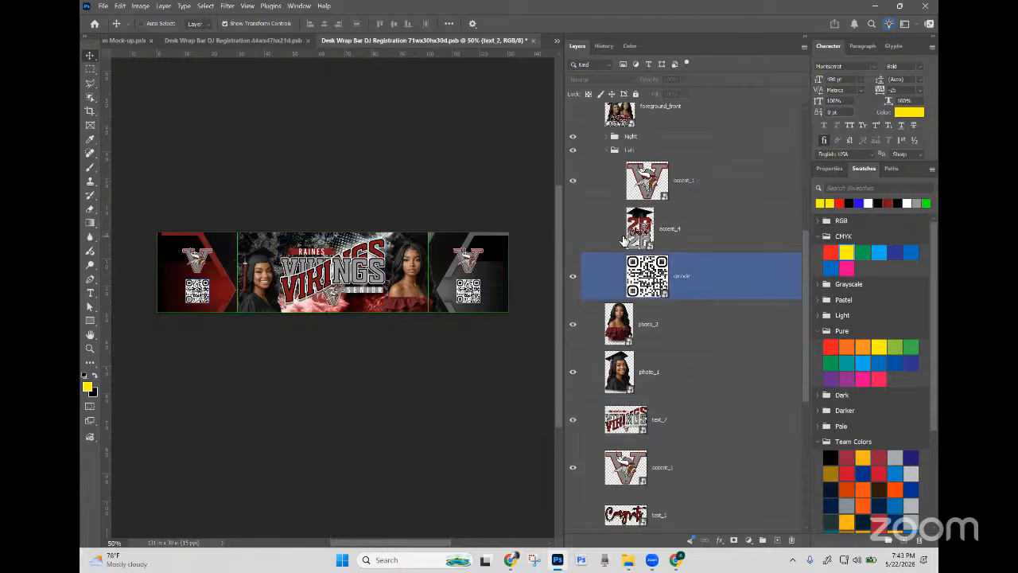
pyautogui.scroll(5, 624, 240)
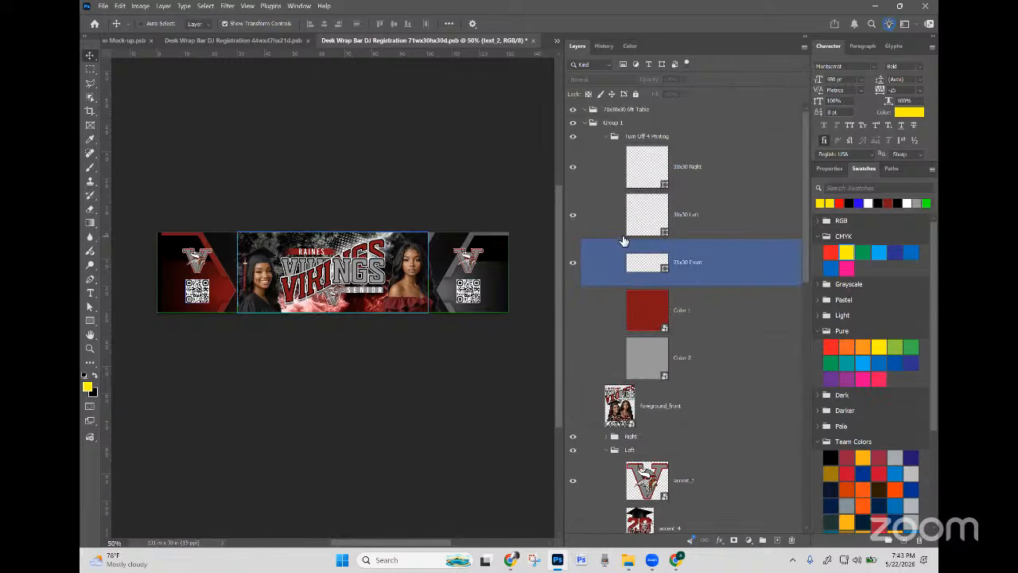
pyautogui.click(597, 111)
pyautogui.click(589, 124)
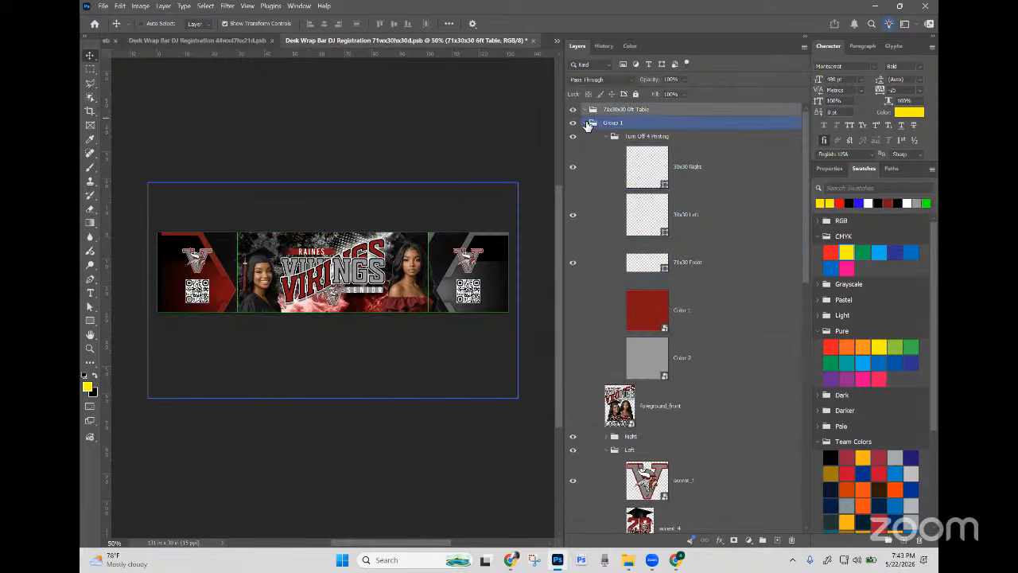
pyautogui.doubleClick(620, 111)
pyautogui.hotkey('ctrl', 'c')
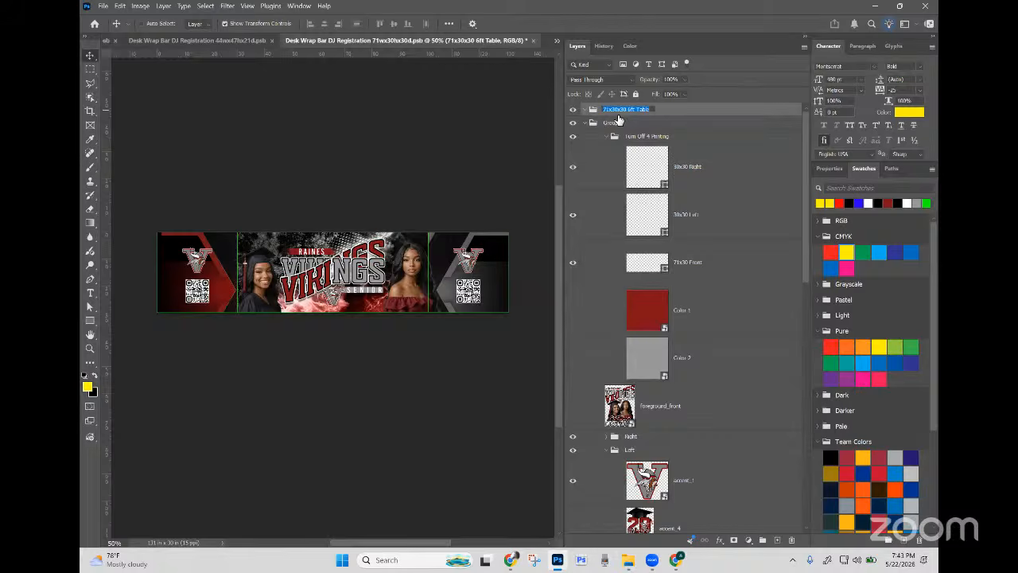
pyautogui.doubleClick(616, 125)
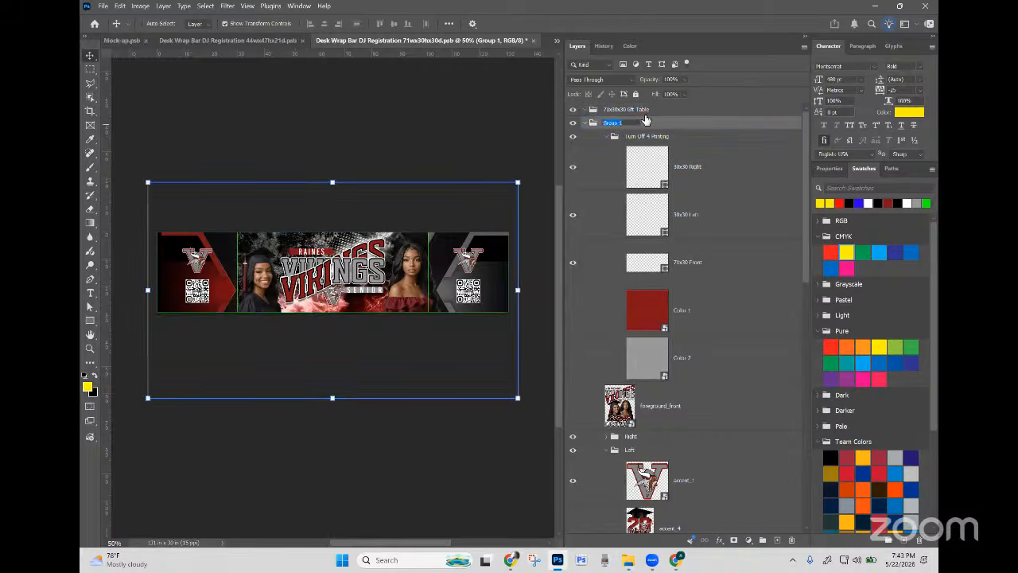
pyautogui.hotkey('ctrl', 'v')
# Step: Delete the redundant 71x30x30 6ft Table group at the very top of the layer stack
pyautogui.click(646, 115)
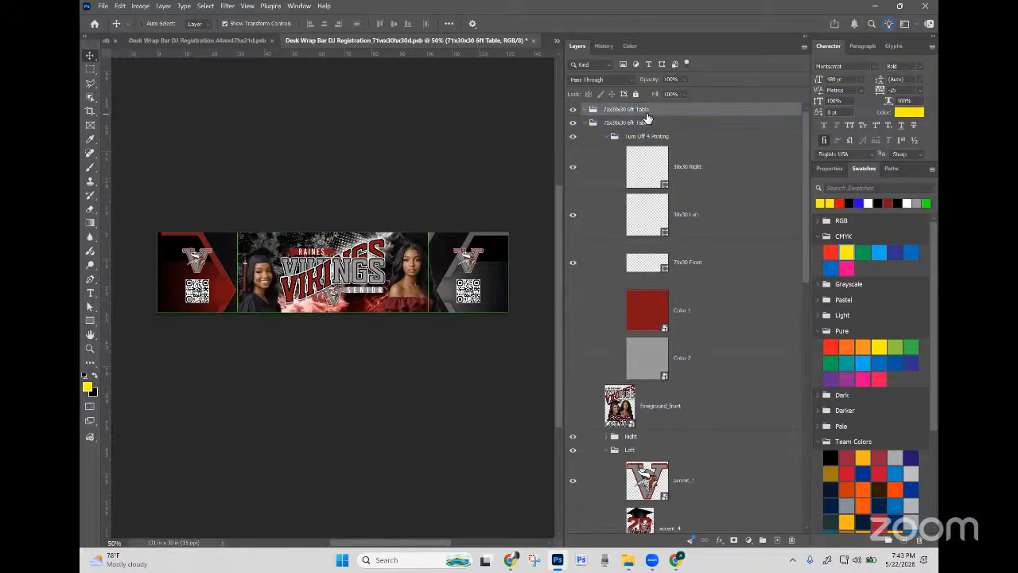
pyautogui.press('Delete')
pyautogui.click(611, 126)
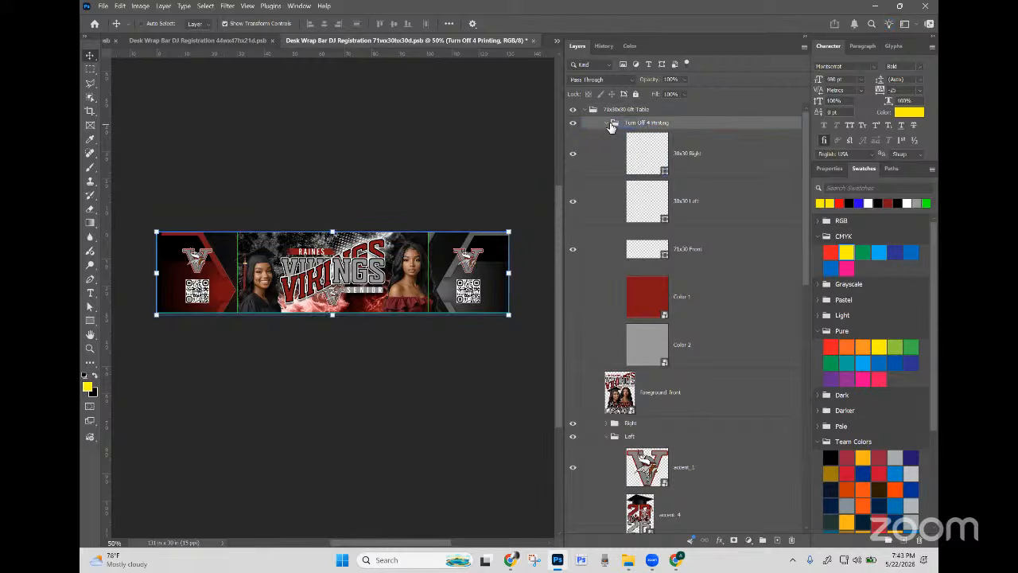
# Step: Collapse the Turn Off 4 Printing group and save the document
pyautogui.click(608, 123)
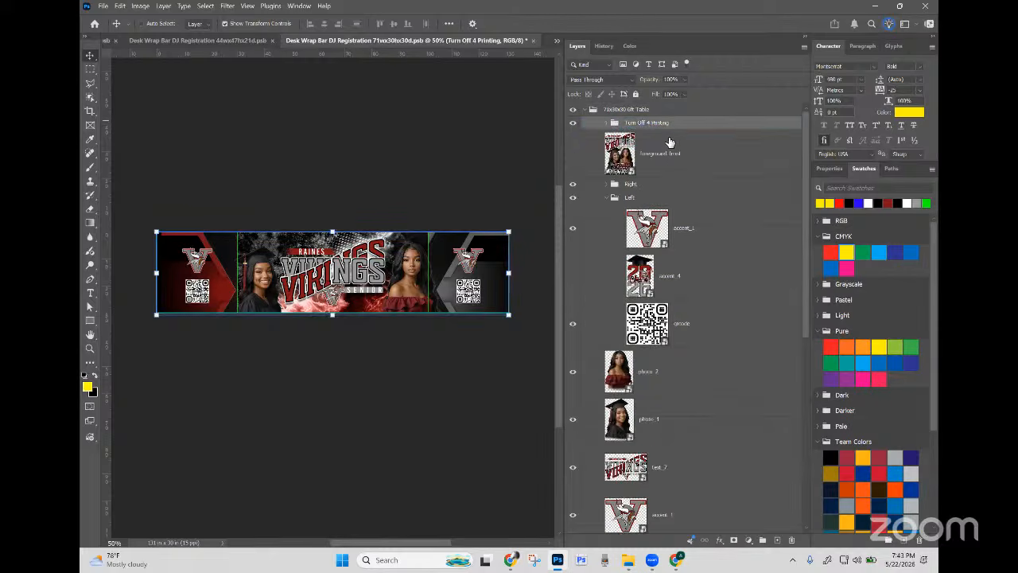
pyautogui.click(671, 142)
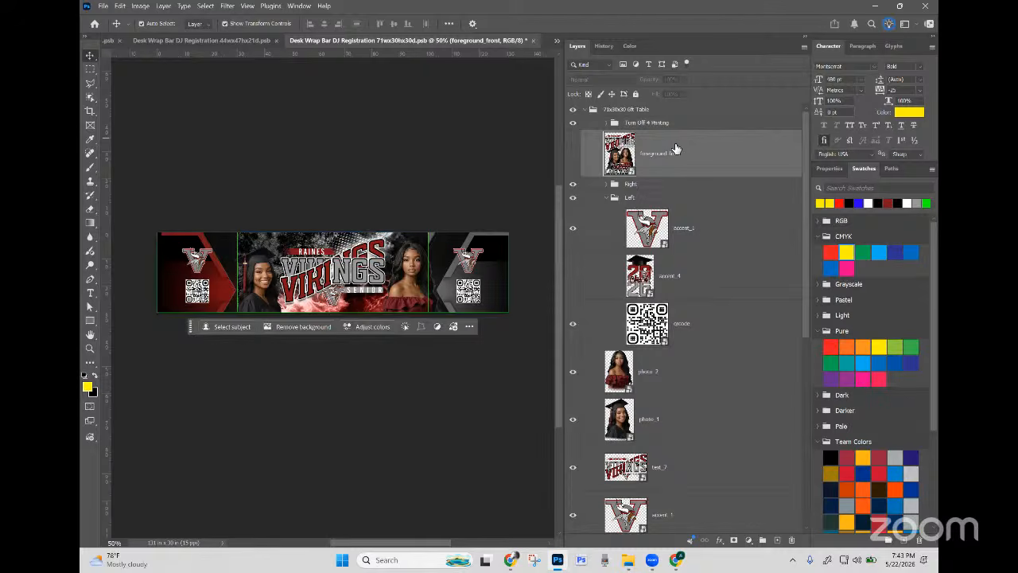
pyautogui.hotkey('ctrl', 's')
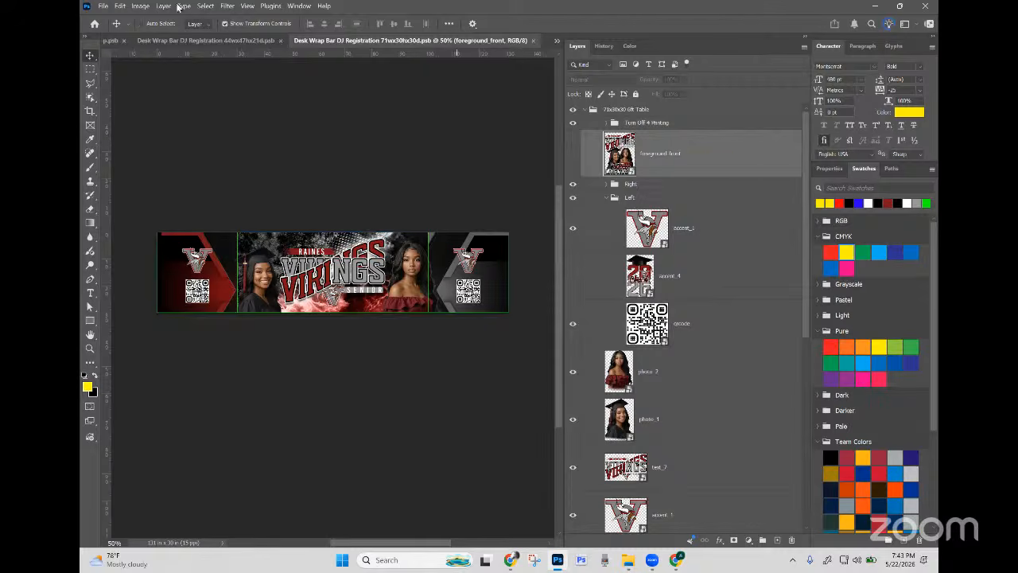
# Step: Save the table wrap under the new name Desk Wrap Bar DJ Registration 71wx46hx30d.psb in the same folder, copying the name without its extension
pyautogui.click(101, 6)
pyautogui.moveTo(119, 10)
pyautogui.click(129, 133)
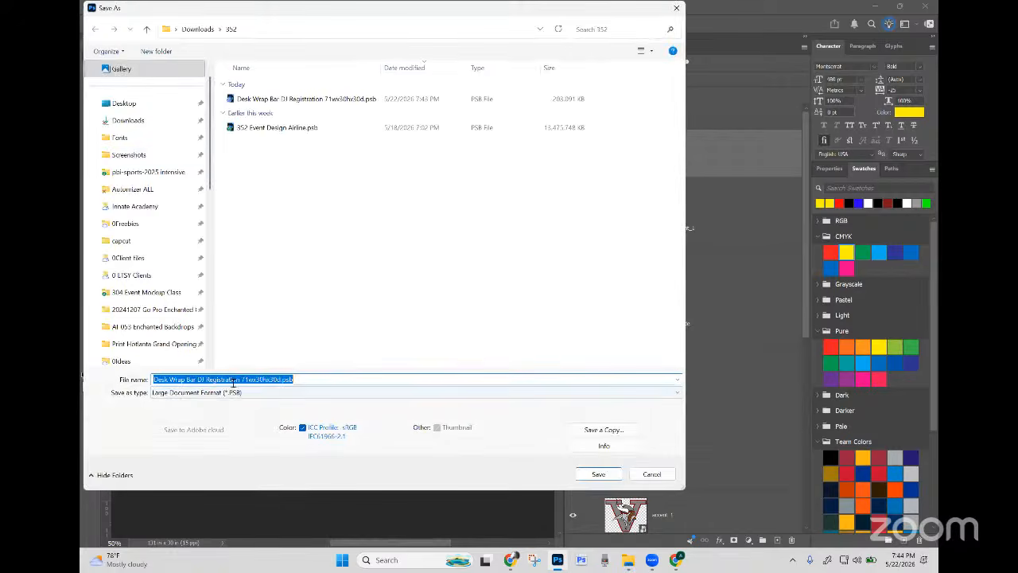
pyautogui.click(273, 379)
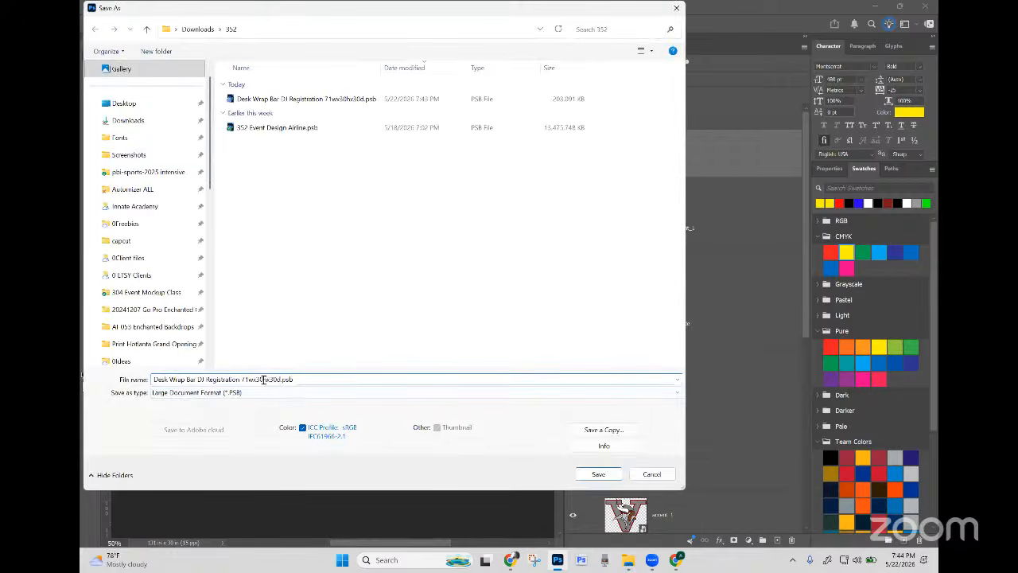
pyautogui.moveTo(264, 380); pyautogui.dragTo(256, 379)
pyautogui.write('48')
pyautogui.moveTo(281, 380); pyautogui.dragTo(274, 379)
pyautogui.moveTo(204, 385); pyautogui.dragTo(95, 397)
pyautogui.hotkey('ctrl', 'c')
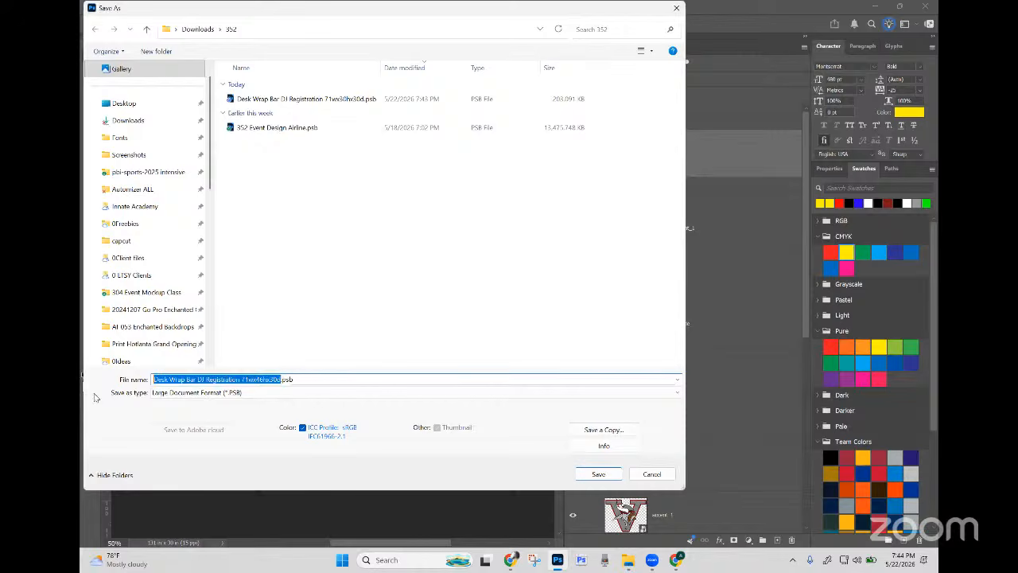
pyautogui.click(596, 475)
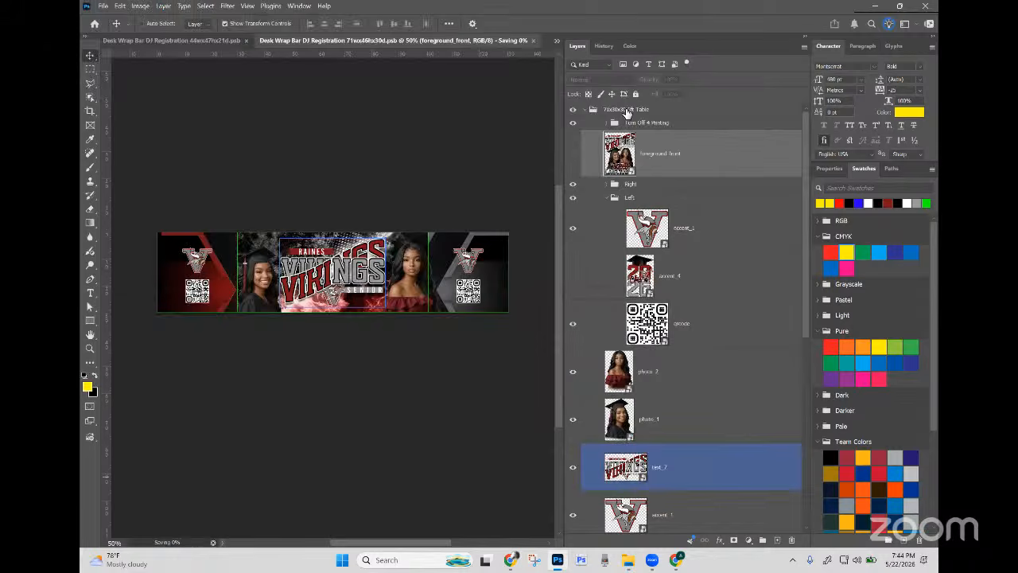
# Step: Rename the 71x30x30 6ft Table group as Desk Wrap Bar DJ Registration 71wx46hx30d 6ft Table, replacing its dimensions with the copied file name
pyautogui.click(627, 109)
pyautogui.doubleClick(627, 109)
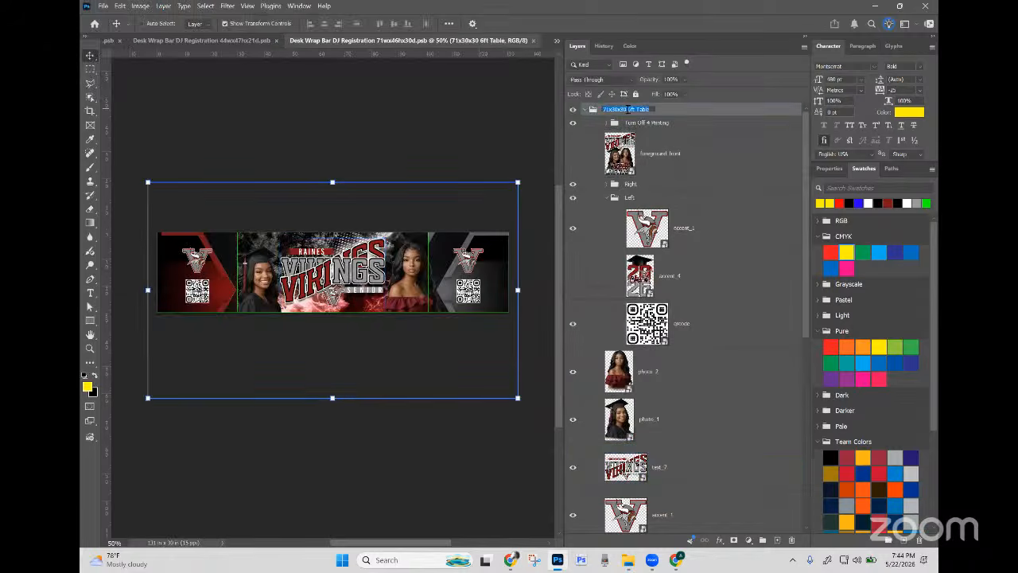
pyautogui.click(639, 110)
pyautogui.moveTo(628, 109); pyautogui.dragTo(576, 110)
pyautogui.hotkey('ctrl', 'v')
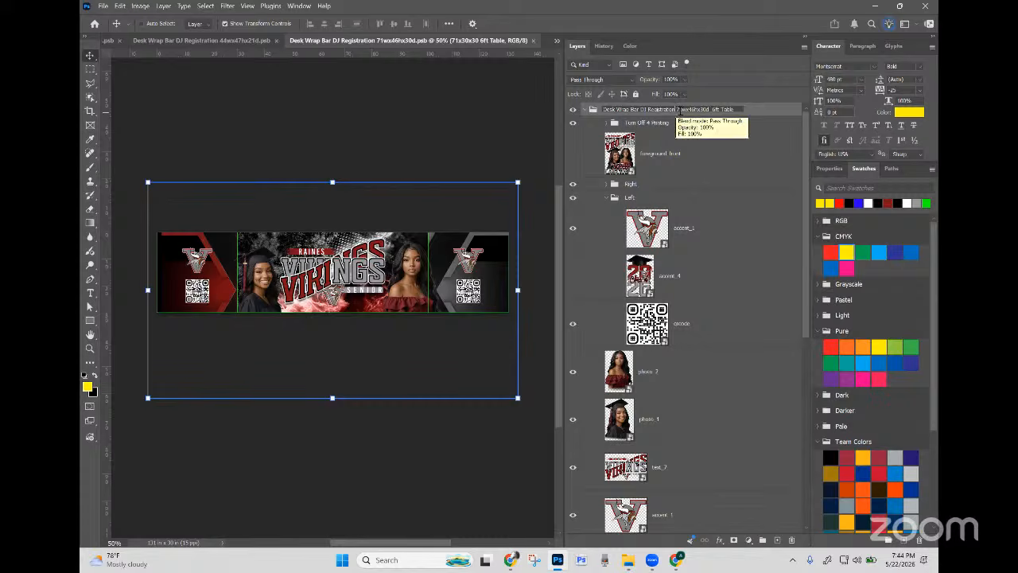
pyautogui.click(679, 149)
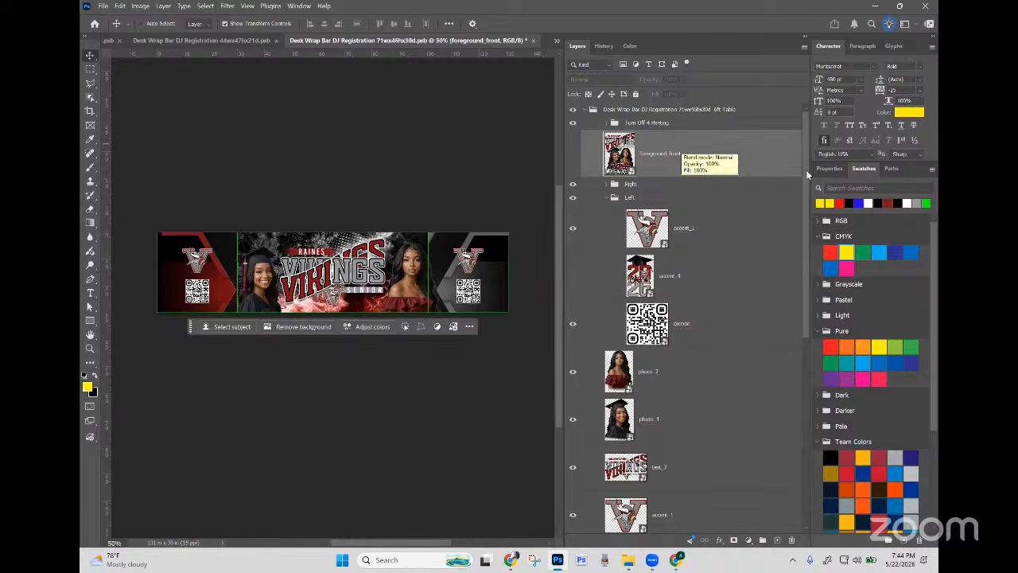
# Step: Show the properties of the renamed table group and collapse it briefly to check which layers lie beneath it
pyautogui.click(676, 112)
pyautogui.click(823, 168)
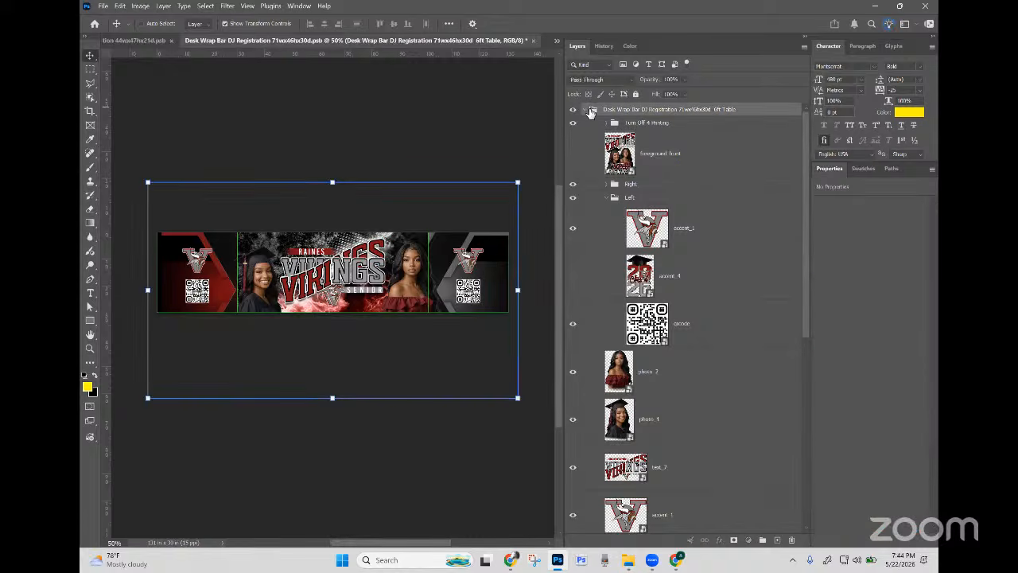
pyautogui.click(589, 110)
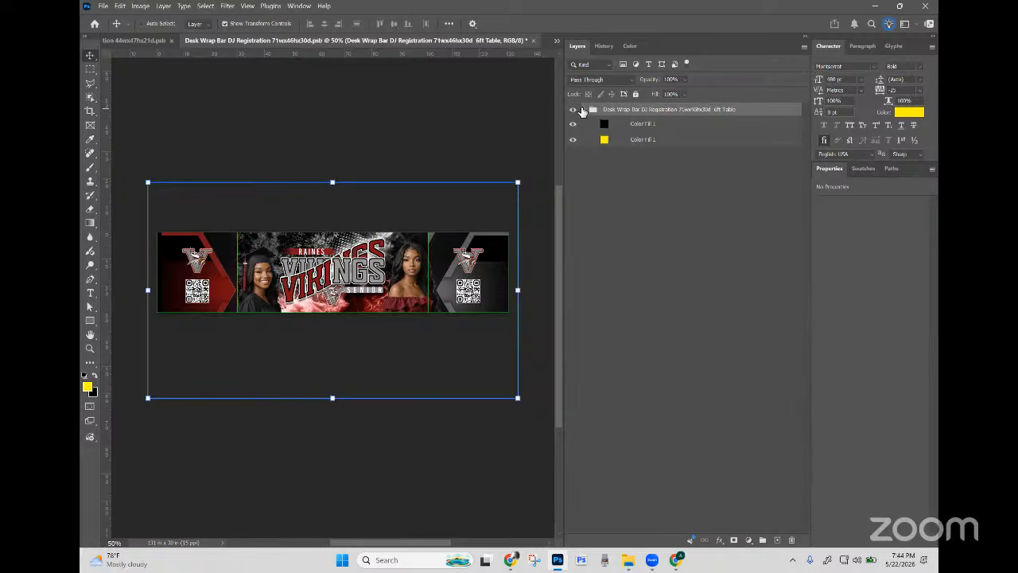
pyautogui.click(586, 110)
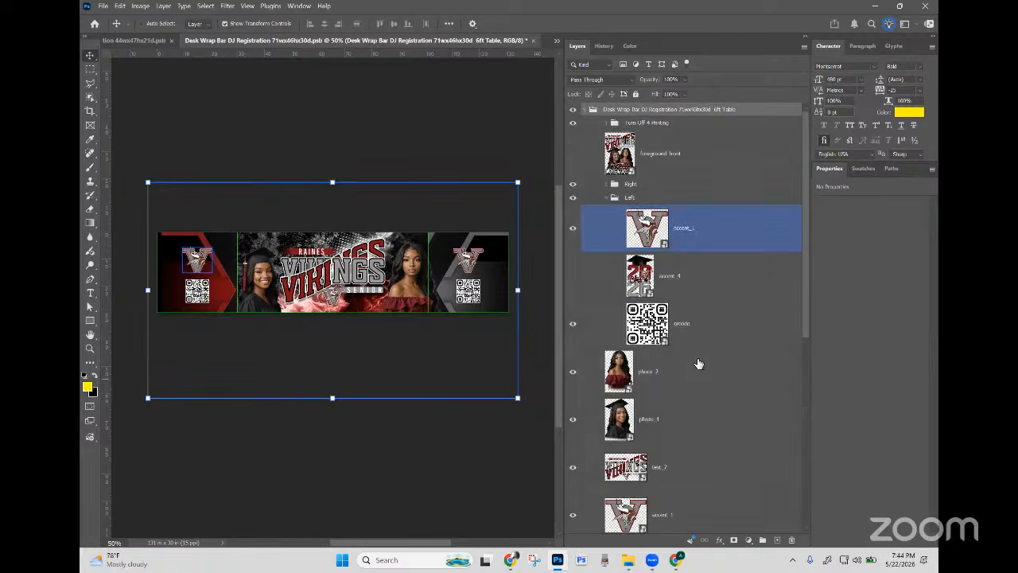
# Step: Create an artboard from the yellow color fill layer at the bottom of the stack, named Desk Wrap Bar DJ Registration 71wx46hx30d
pyautogui.scroll(-3, 697, 363)
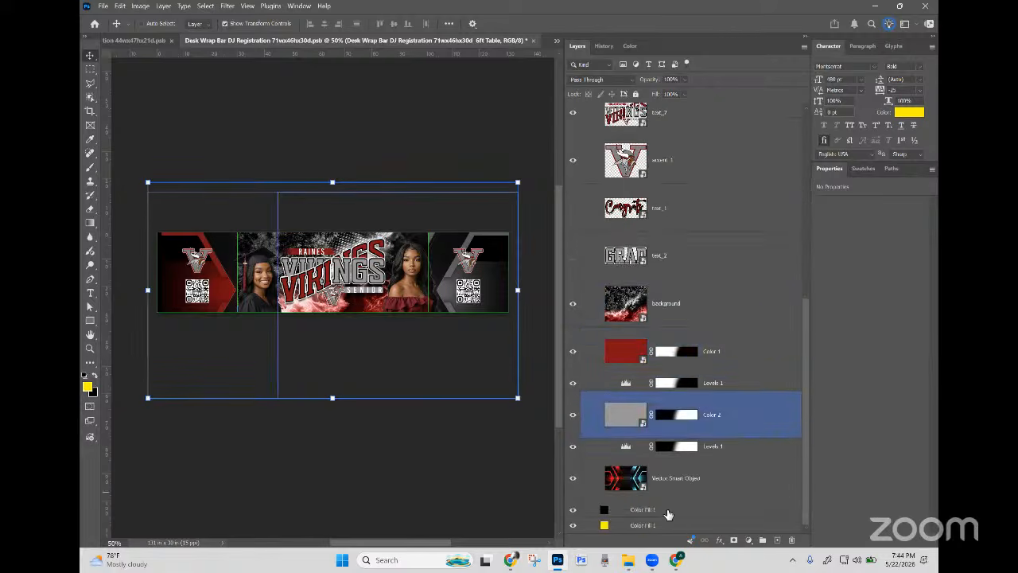
pyautogui.click(664, 511)
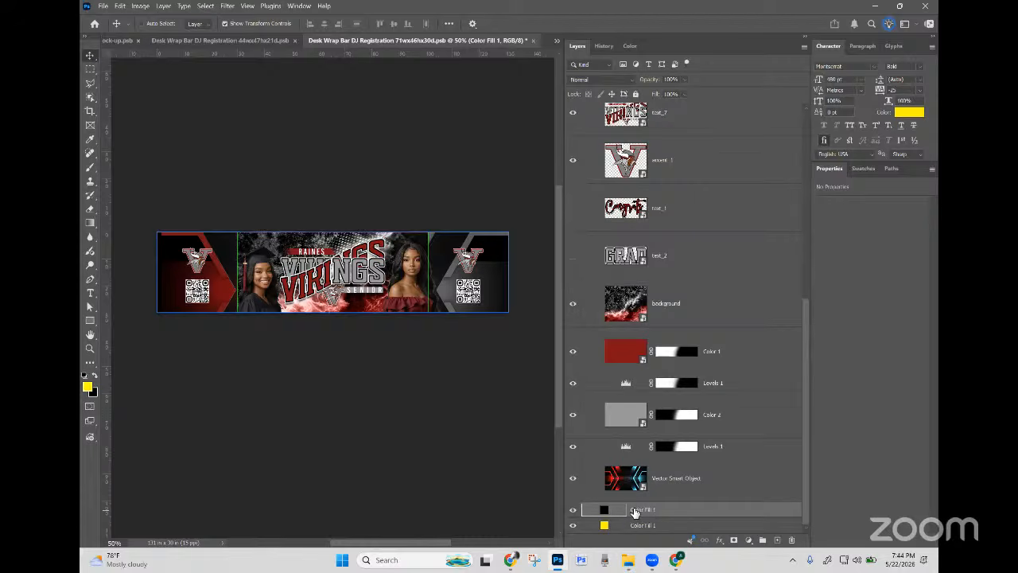
pyautogui.click(664, 525)
pyautogui.click(652, 527)
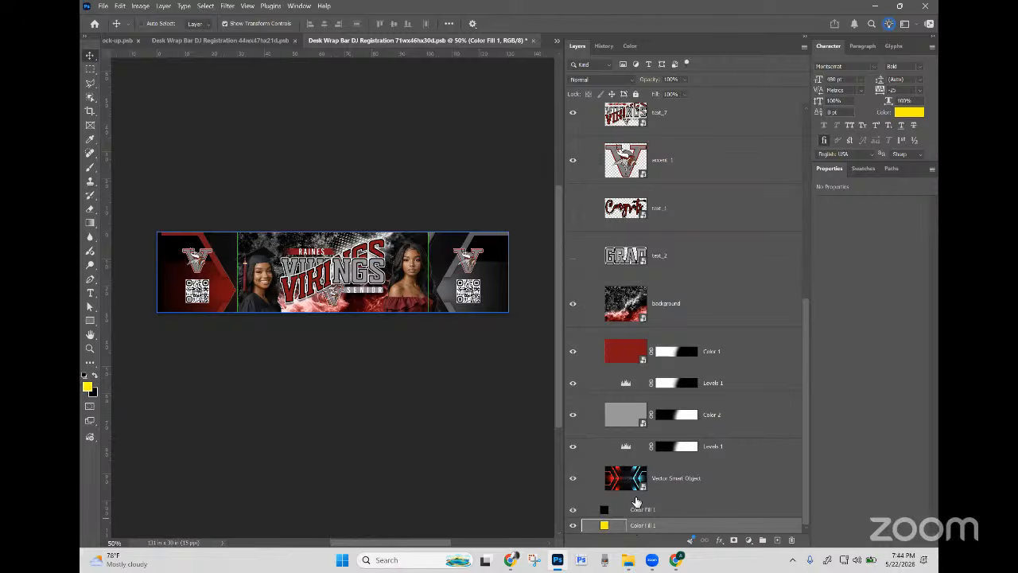
pyautogui.rightClick(656, 527)
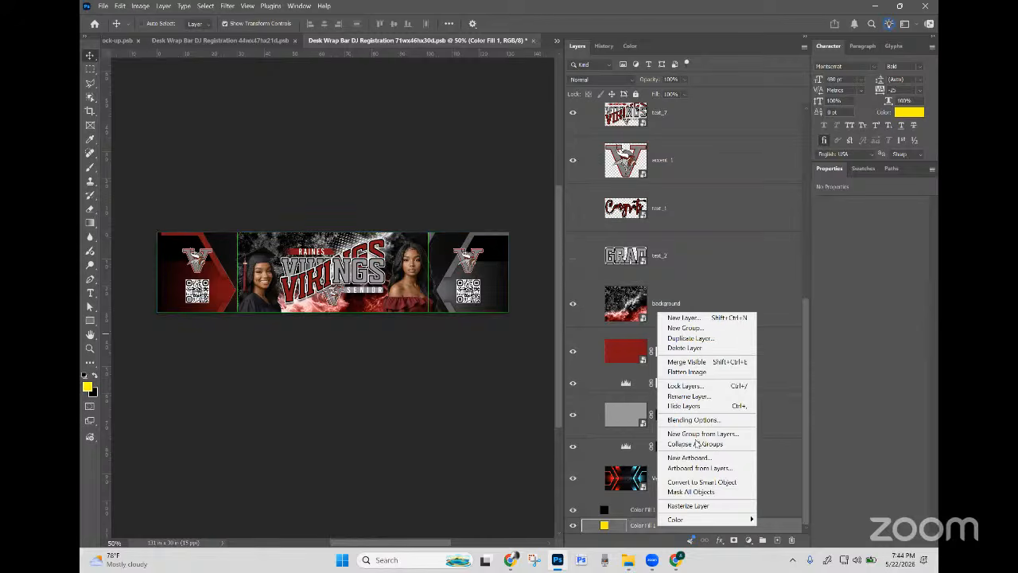
pyautogui.click(690, 469)
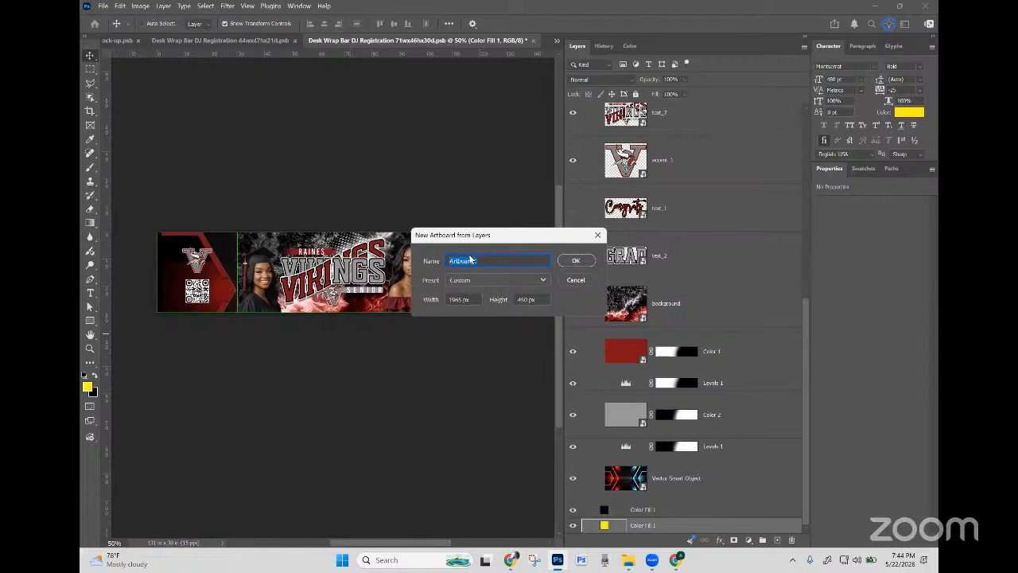
pyautogui.hotkey('ctrl', 'v')
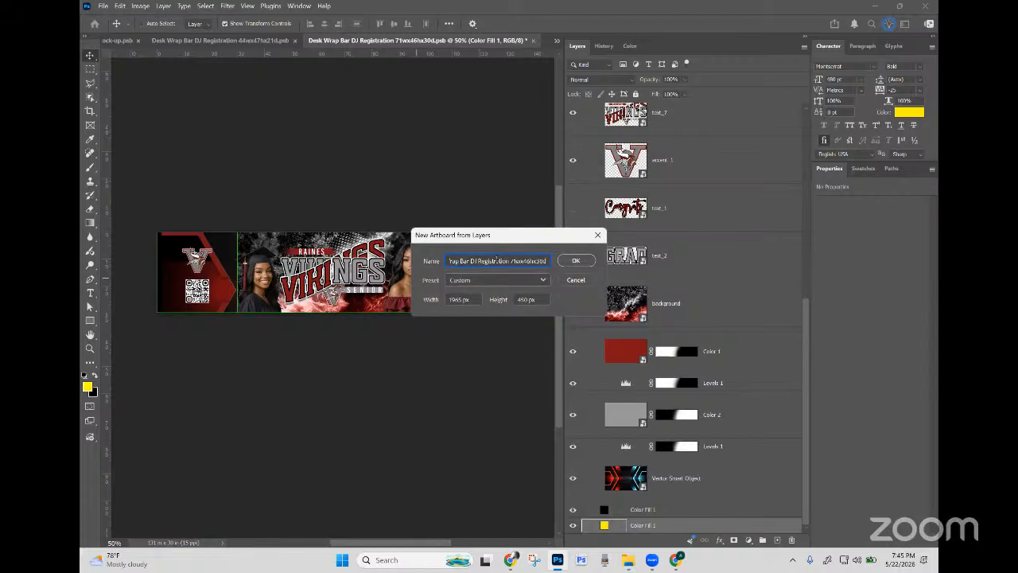
pyautogui.hotkey('ctrl', 'a')
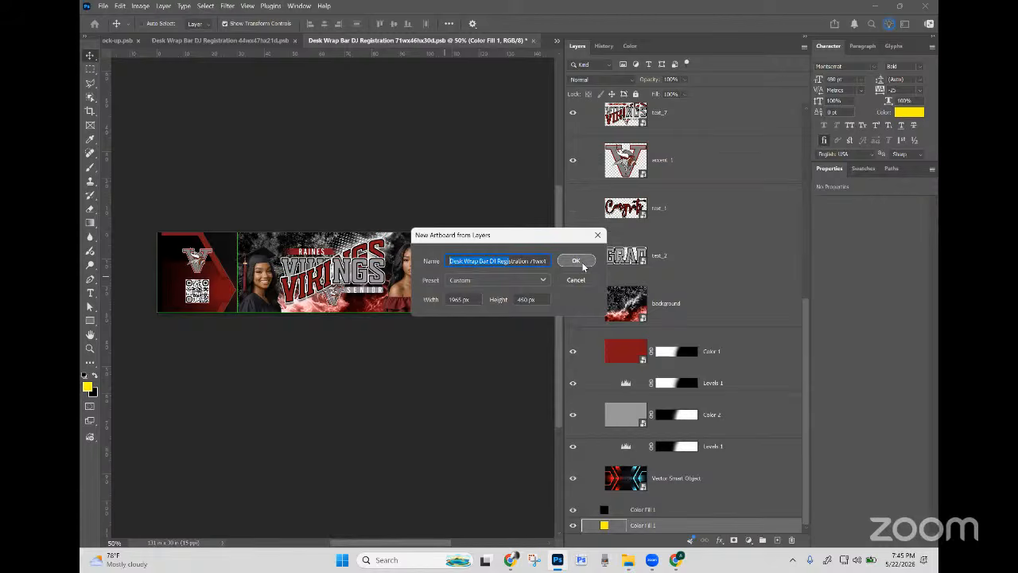
pyautogui.click(583, 267)
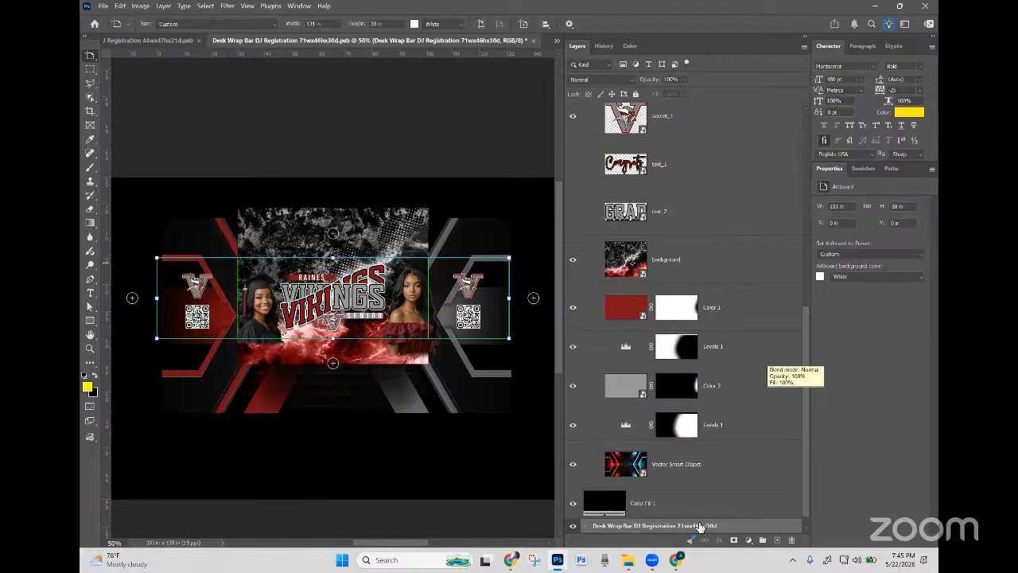
# Step: Resize the Desk Wrap Bar DJ Registration 71wx46hx30d artboard to 71 in wide and 46 in high
pyautogui.click(837, 206)
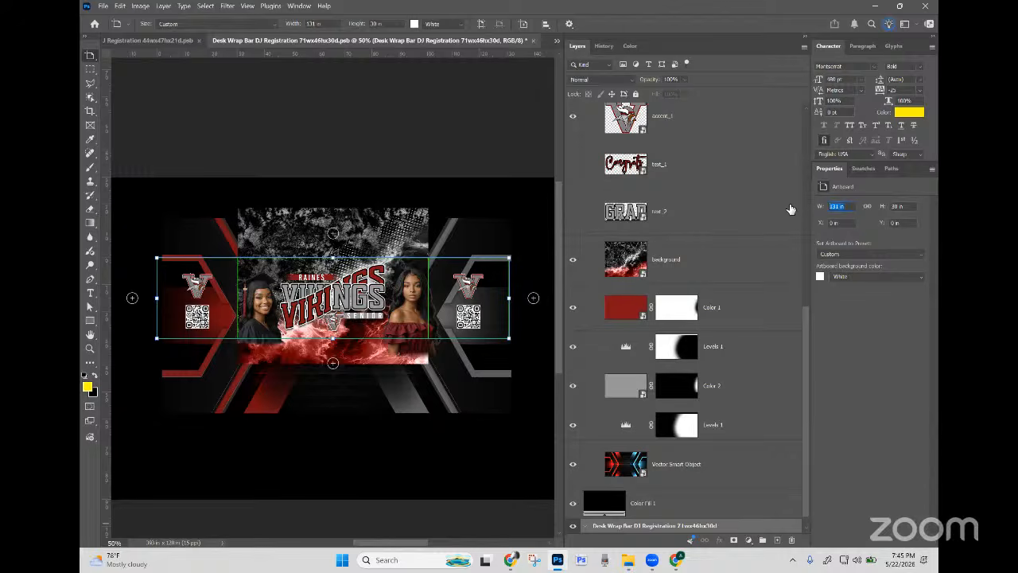
pyautogui.write('71 in')
pyautogui.press('Tab')
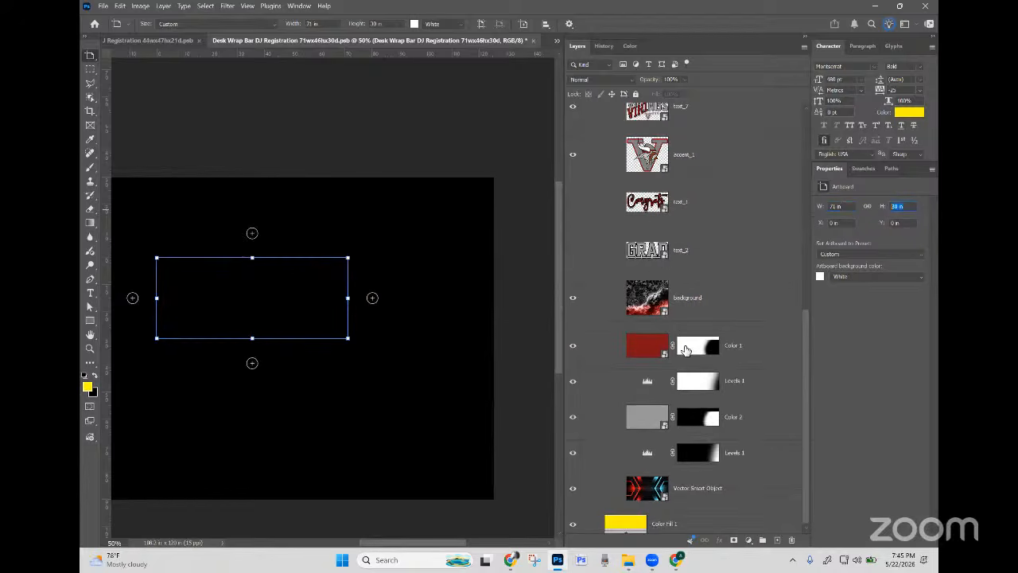
pyautogui.scroll(5, 690, 152)
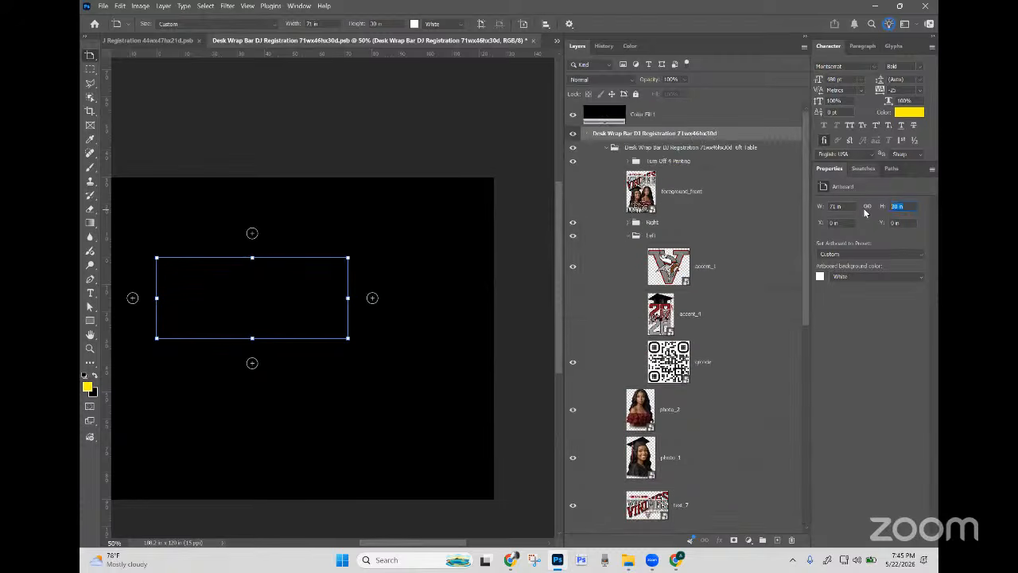
pyautogui.write('46')
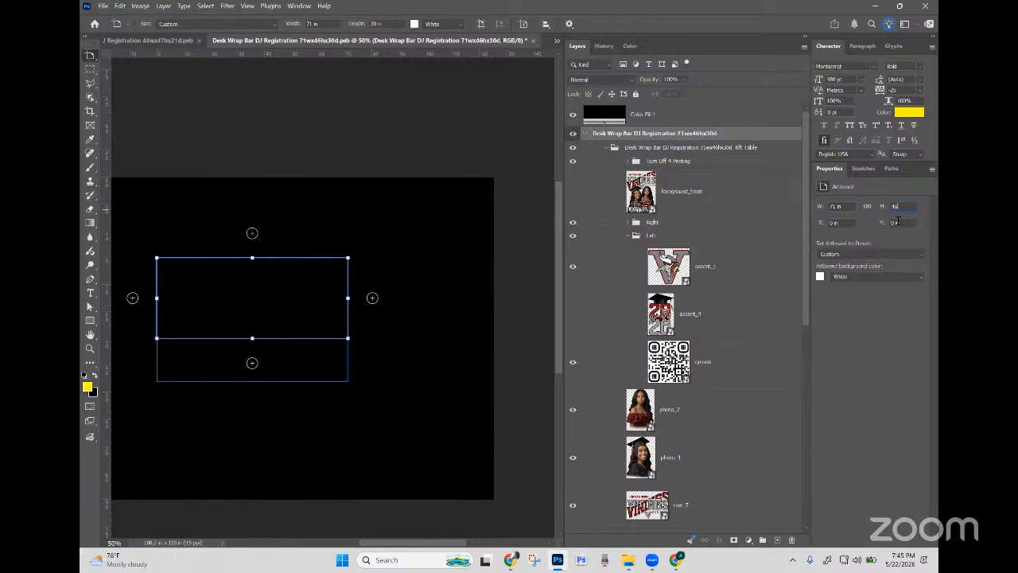
pyautogui.press('Return')
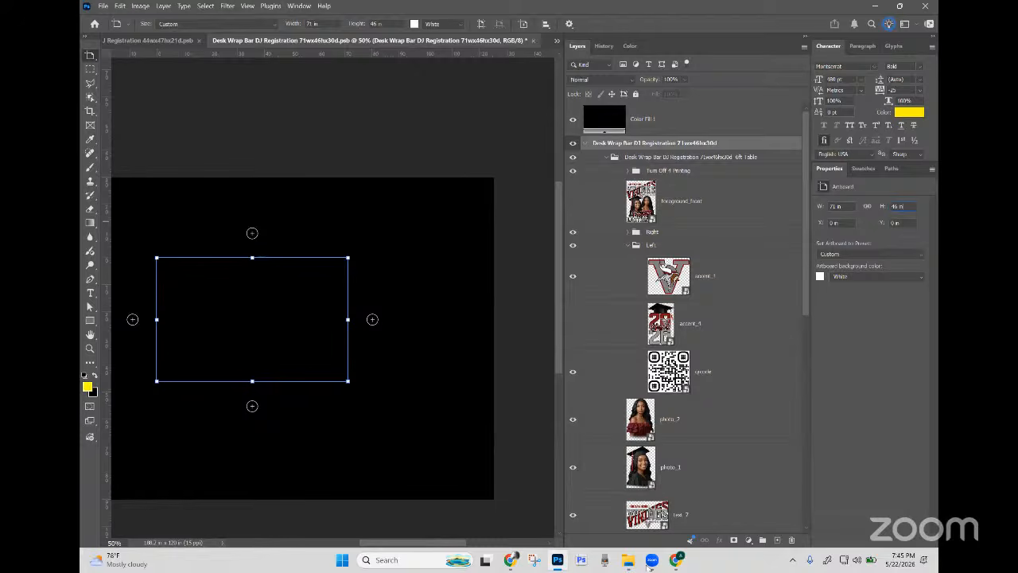
# Step: Add 71+60 in Calculator and set the artboard's width to 131 in
pyautogui.click(421, 559)
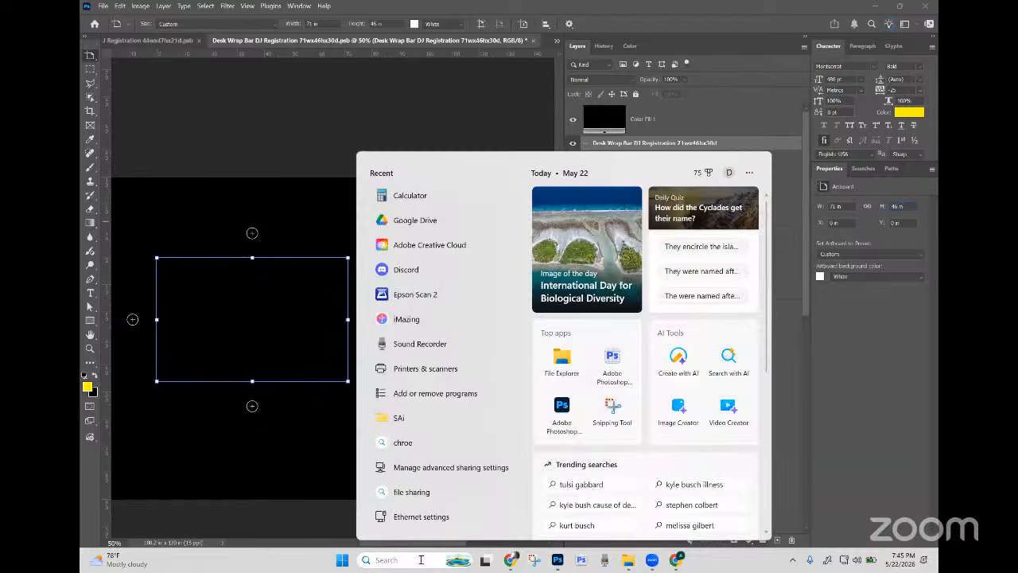
pyautogui.write('ca')
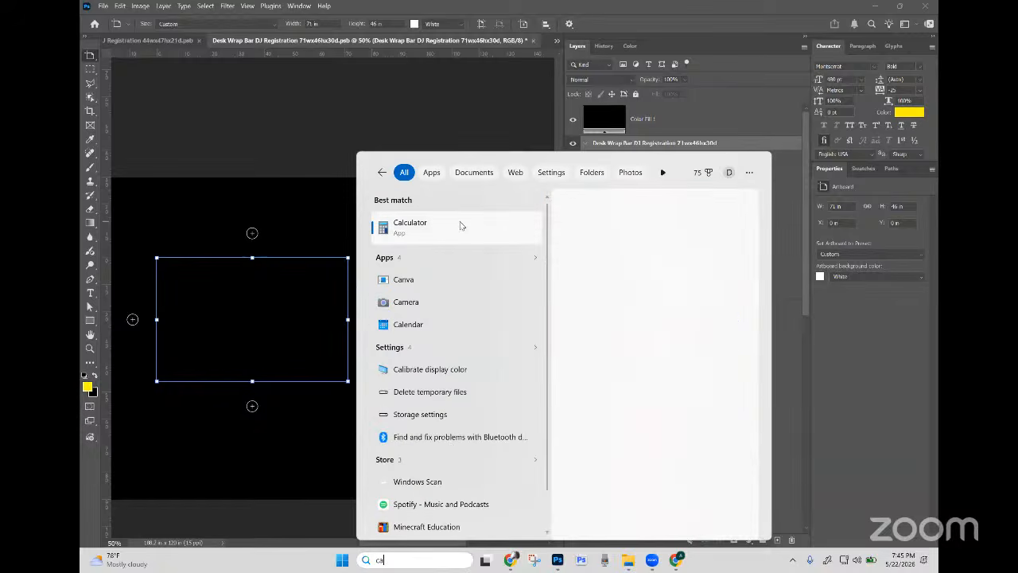
pyautogui.click(459, 226)
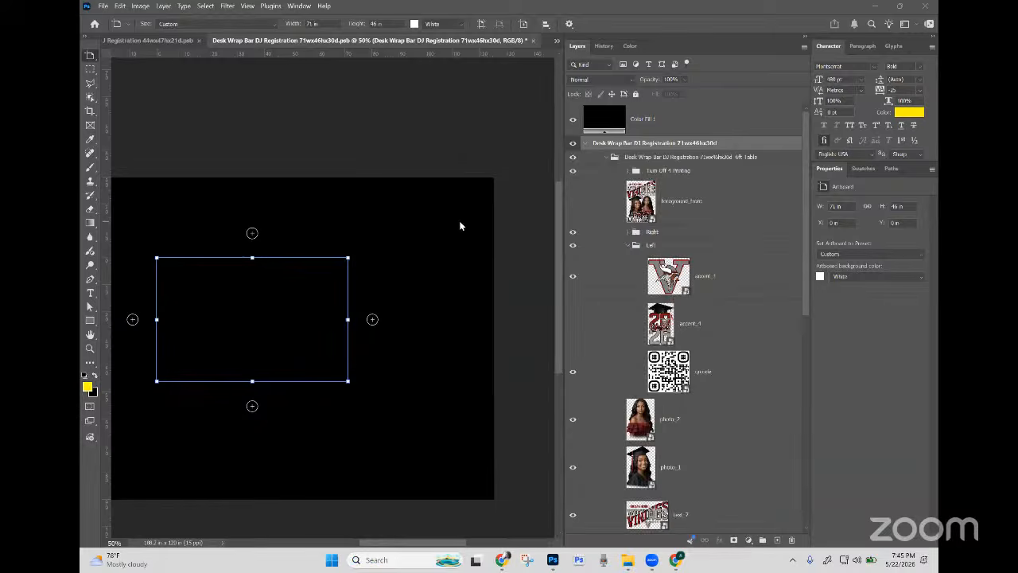
pyautogui.write('71+60')
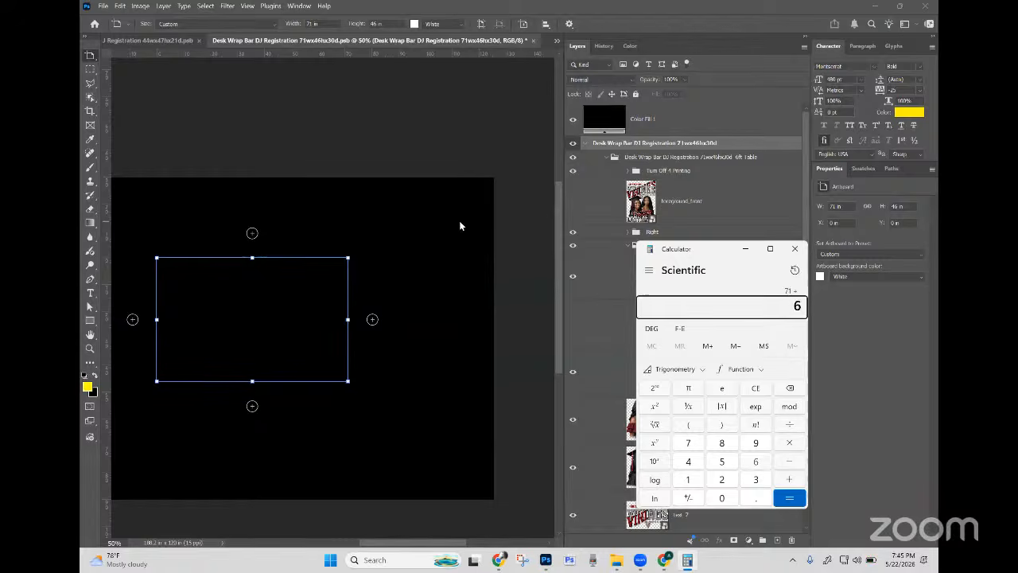
pyautogui.press('Return')
pyautogui.click(833, 206)
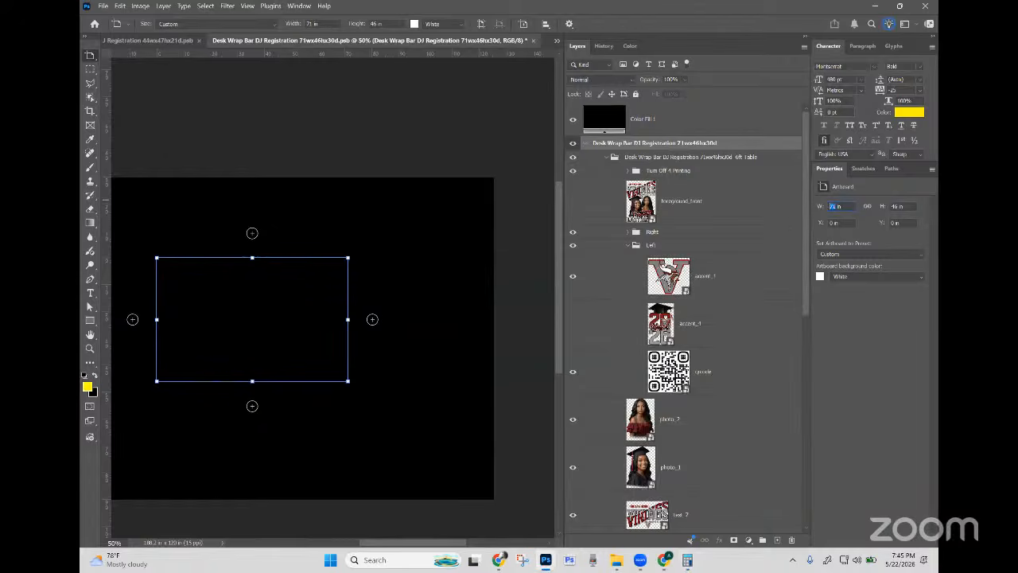
pyautogui.write('131')
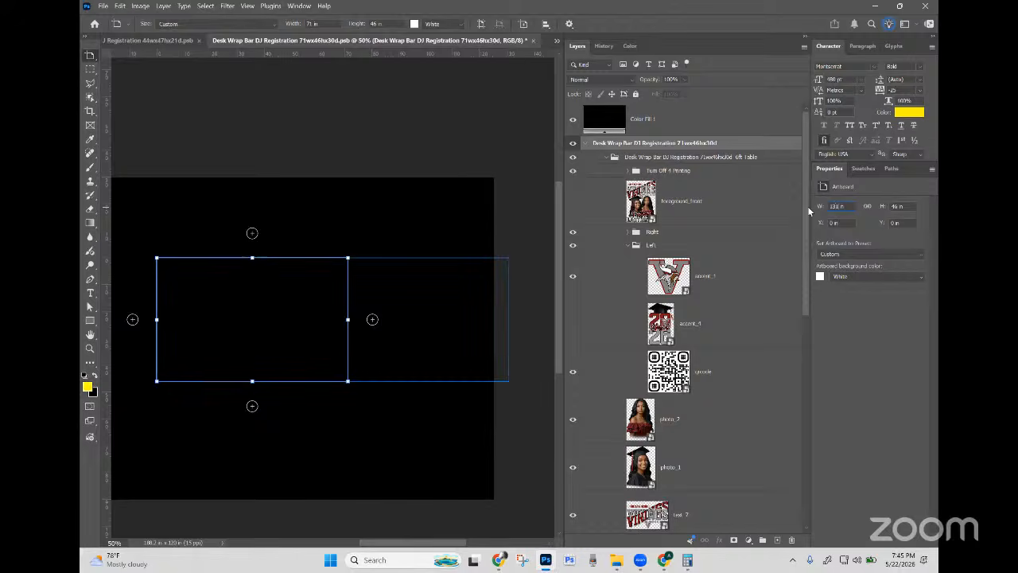
pyautogui.press('Return')
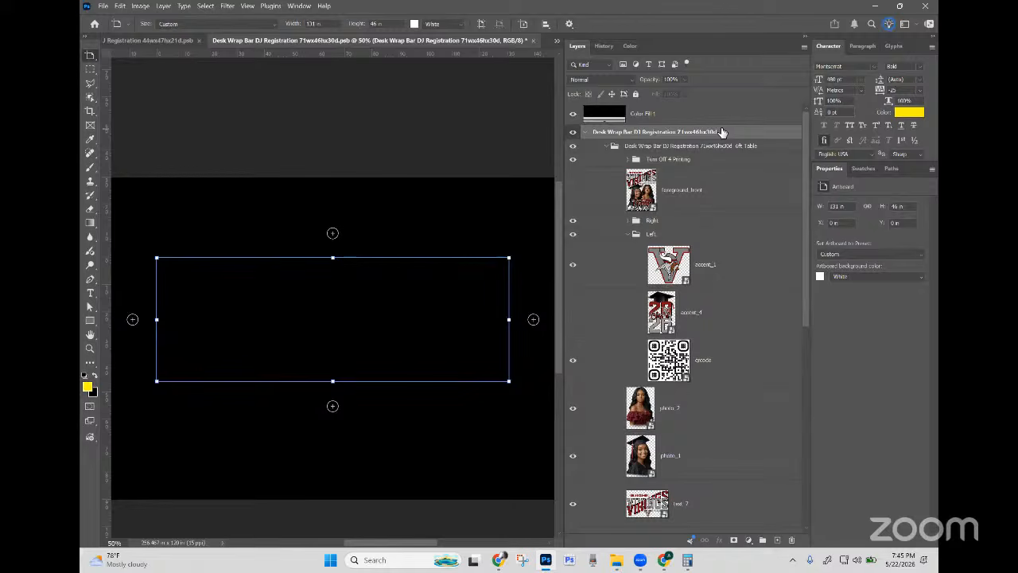
# Step: Move the black Color Fill 1 layer above the artboard into it and hide that layer
pyautogui.click(632, 119)
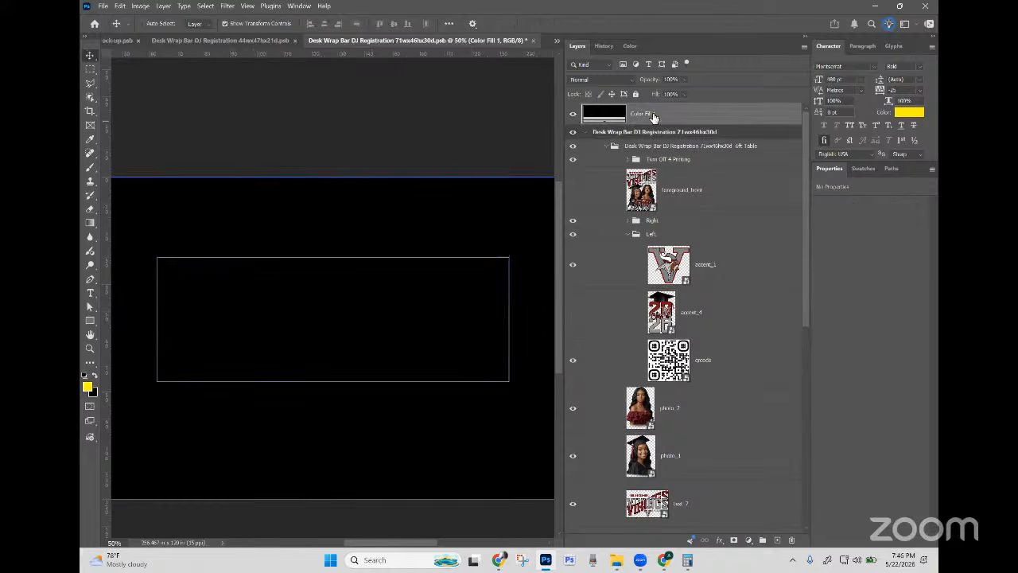
pyautogui.click(598, 133)
pyautogui.click(586, 133)
pyautogui.moveTo(656, 118); pyautogui.dragTo(594, 115)
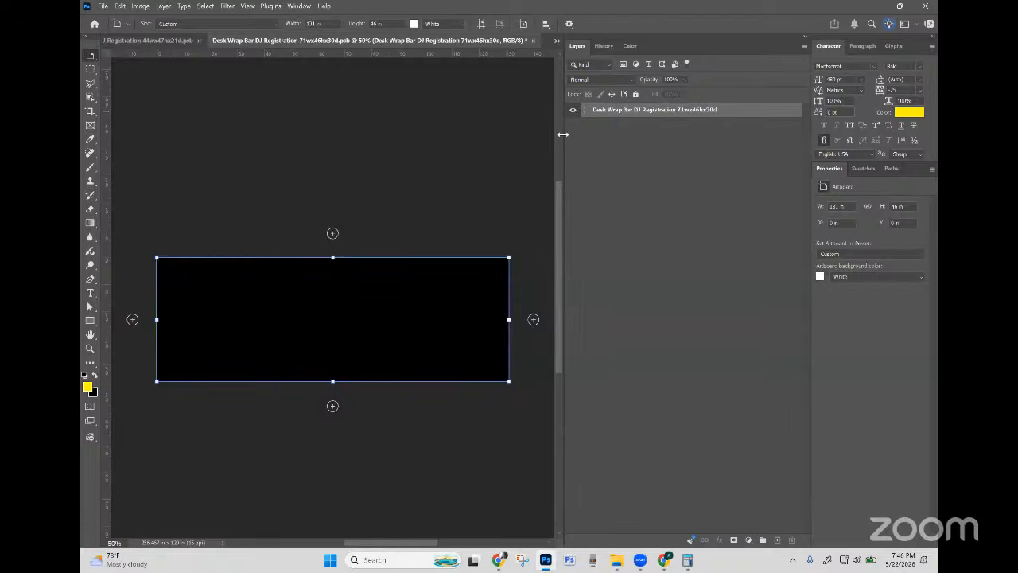
pyautogui.click(584, 110)
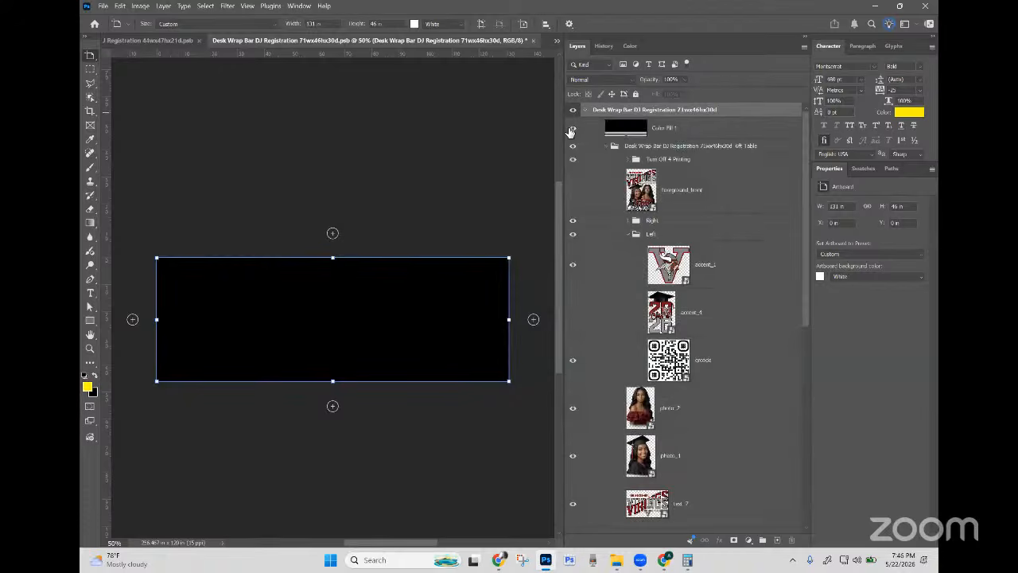
pyautogui.click(571, 129)
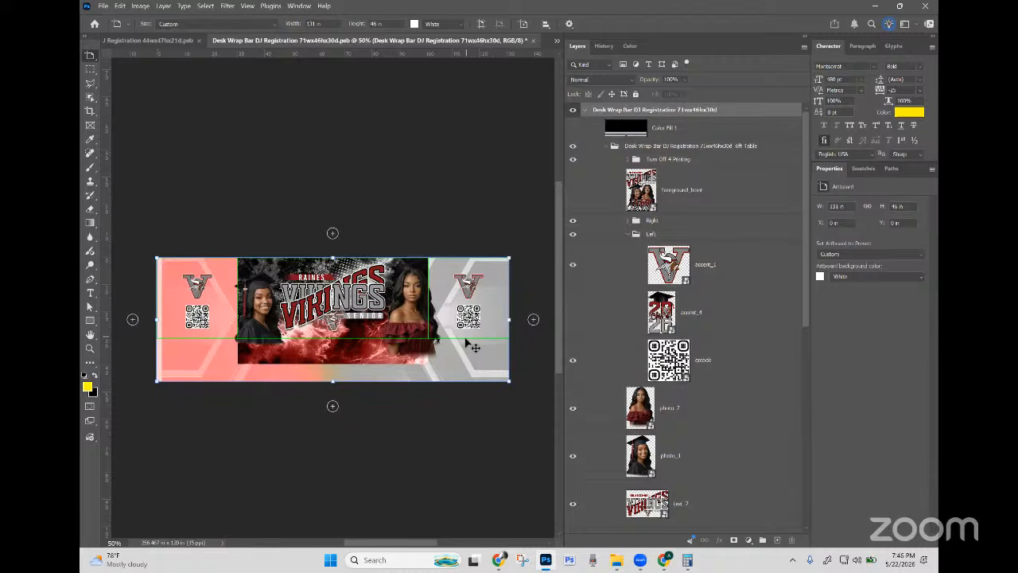
# Step: Stretch the Right, Left and Front guide rectangles in Turn Off 4 Printing down to the artboard's bottom edge, about 46 in high
pyautogui.press('v')
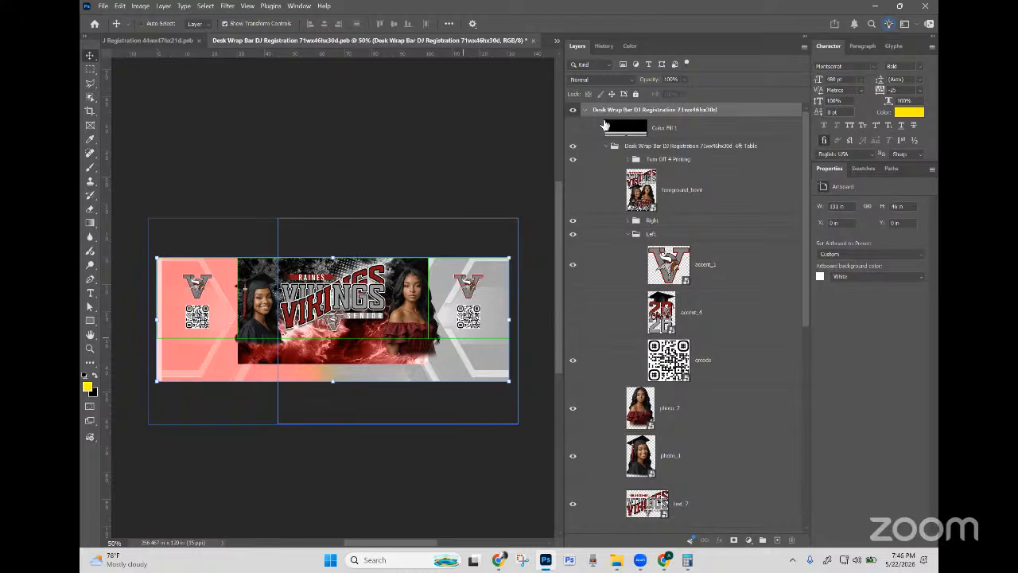
pyautogui.click(620, 152)
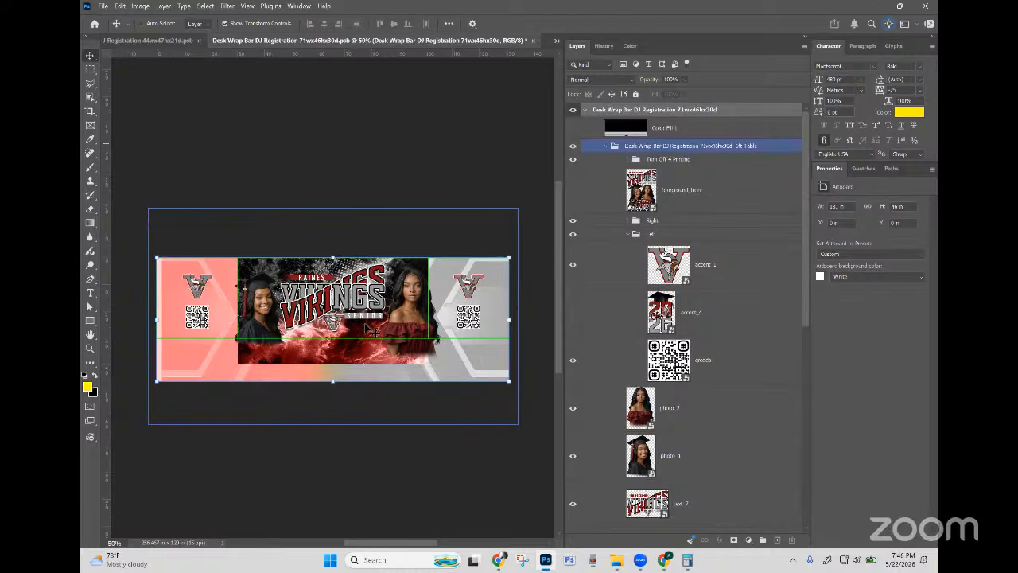
pyautogui.hotkey('alt', '[')
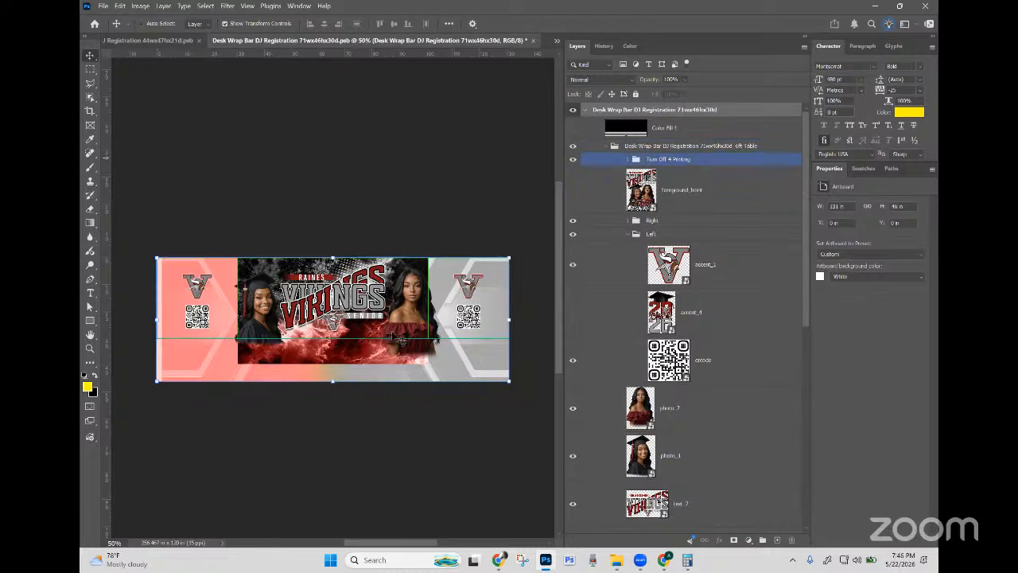
pyautogui.hotkey('ctrl', 'z')
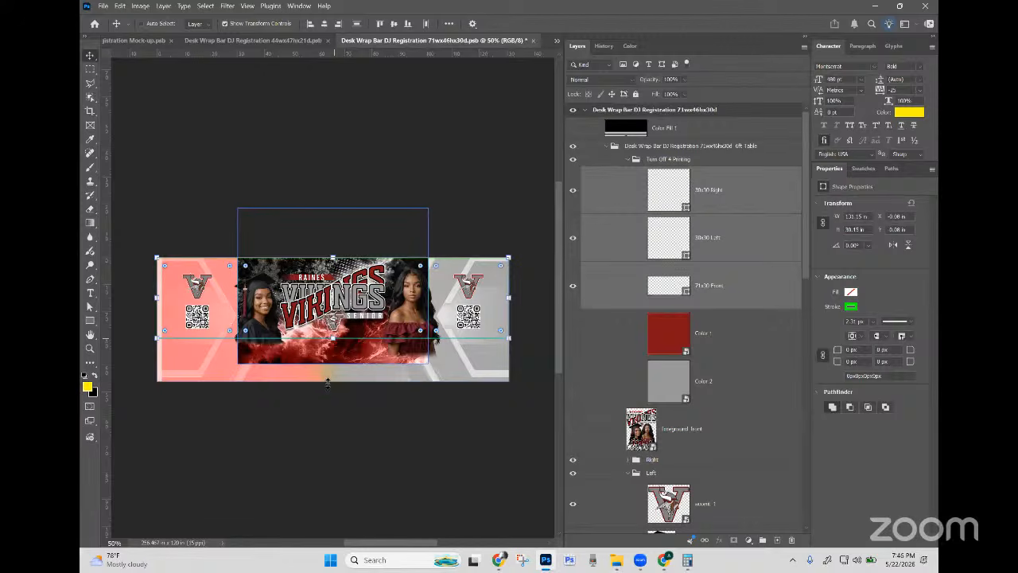
pyautogui.moveTo(327, 383); pyautogui.dragTo(368, 367)
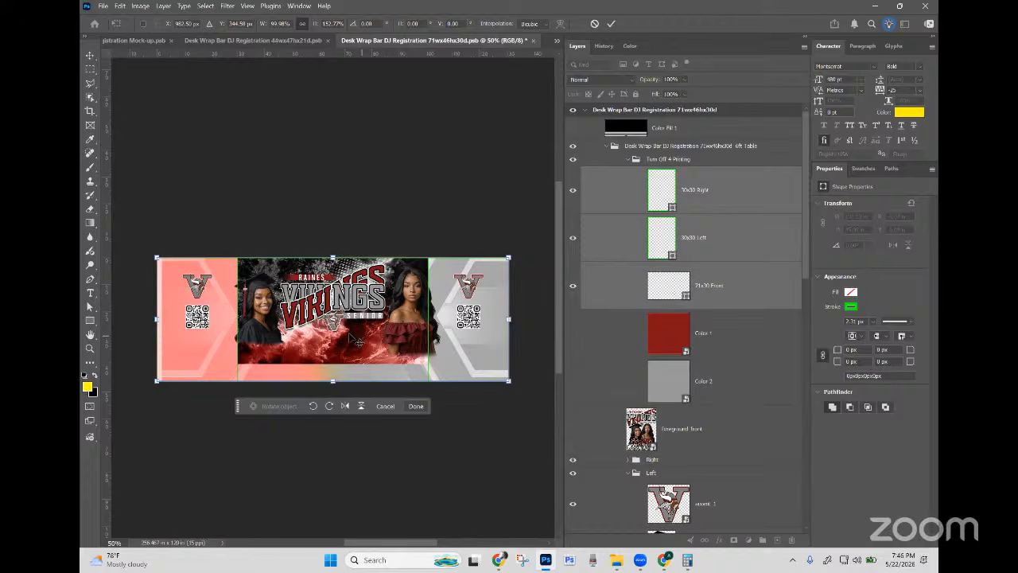
pyautogui.press('Return')
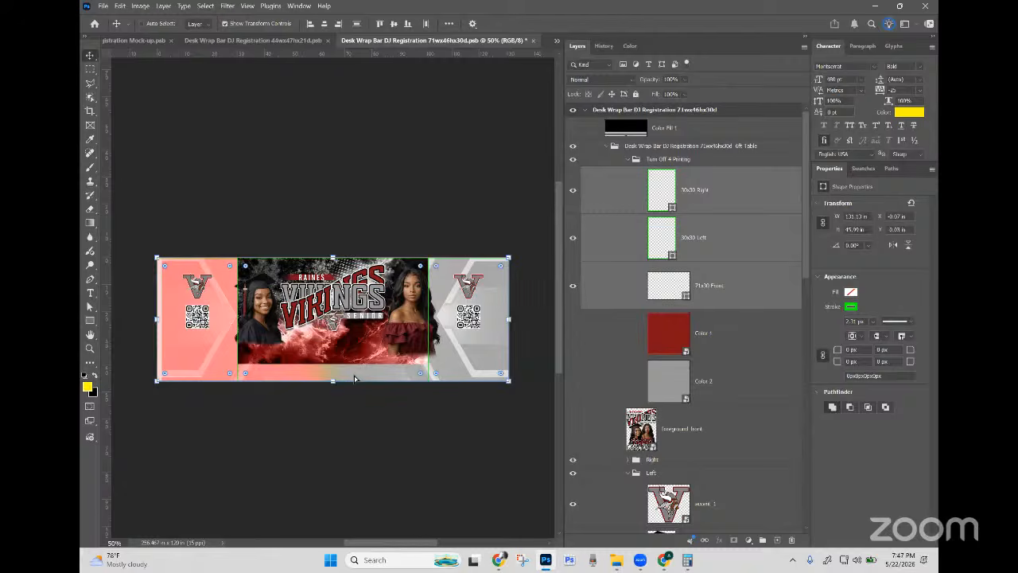
# Step: Move the front panel's background image down until it reaches the artboard's bottom edge
pyautogui.keyDown('ctrl'); pyautogui.click(348, 336); pyautogui.keyUp('ctrl')
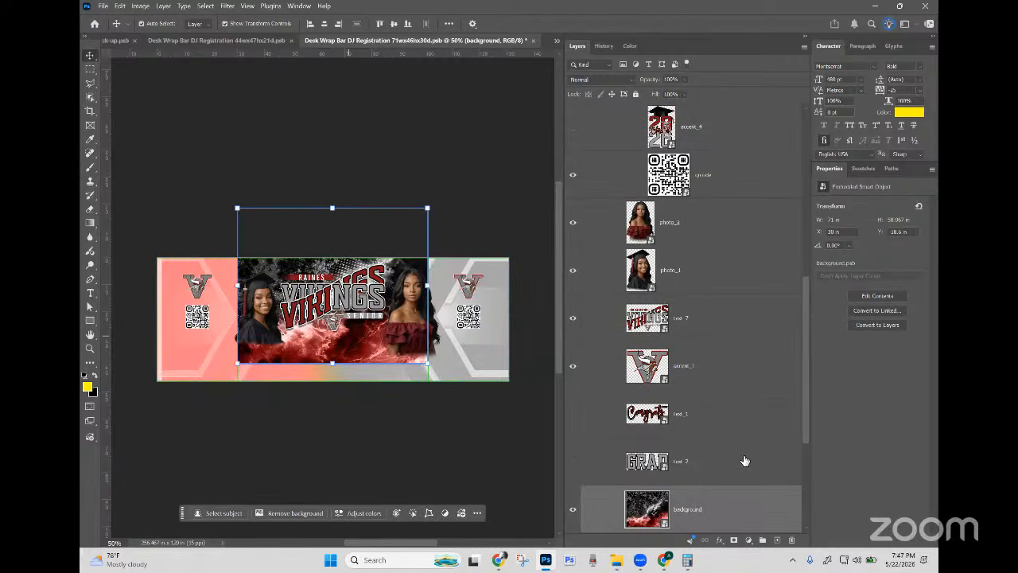
pyautogui.hotkey('ctrl', 'z')
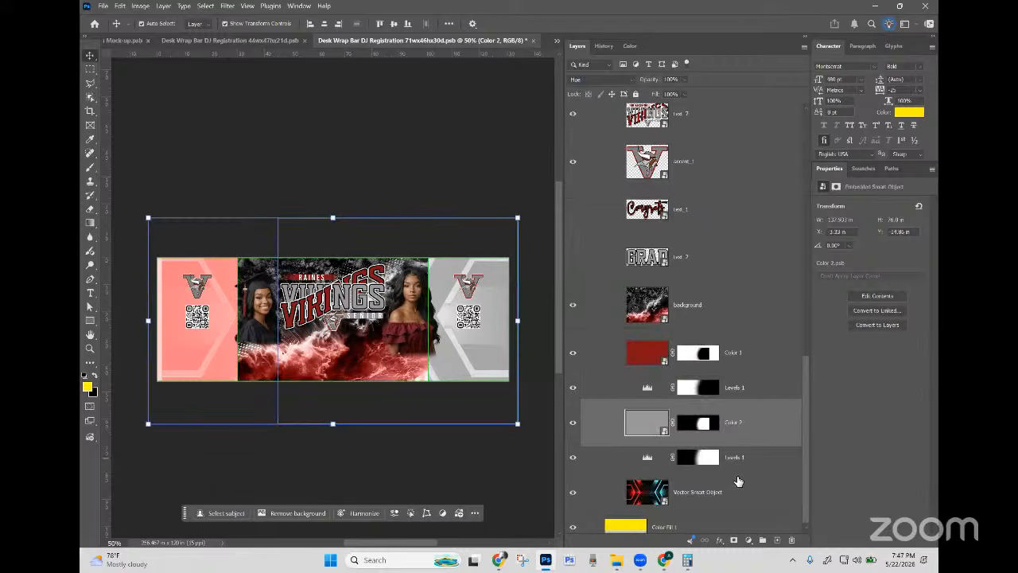
pyautogui.keyDown('shift'); pyautogui.click(745, 358); pyautogui.keyUp('shift')
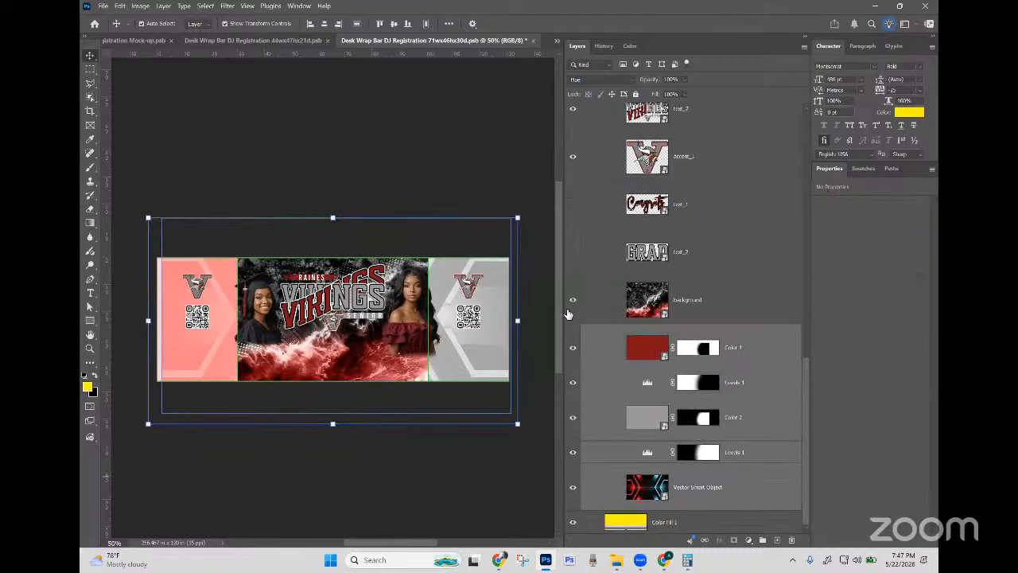
# Step: Change the yellow color fill beneath the Vector Smart Object to black
pyautogui.hotkey('ctrl', 'z')
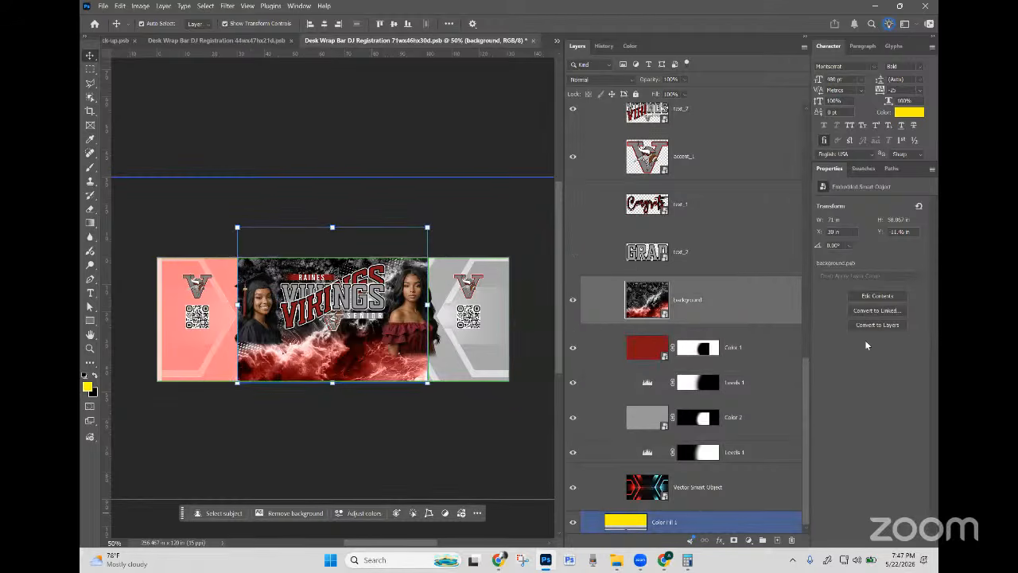
pyautogui.click(913, 255)
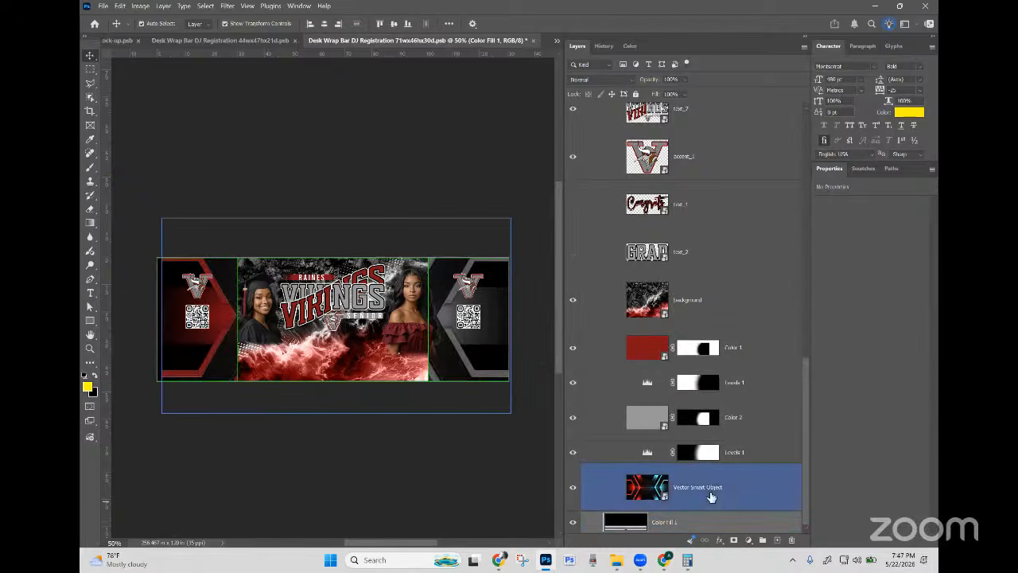
pyautogui.click(633, 476)
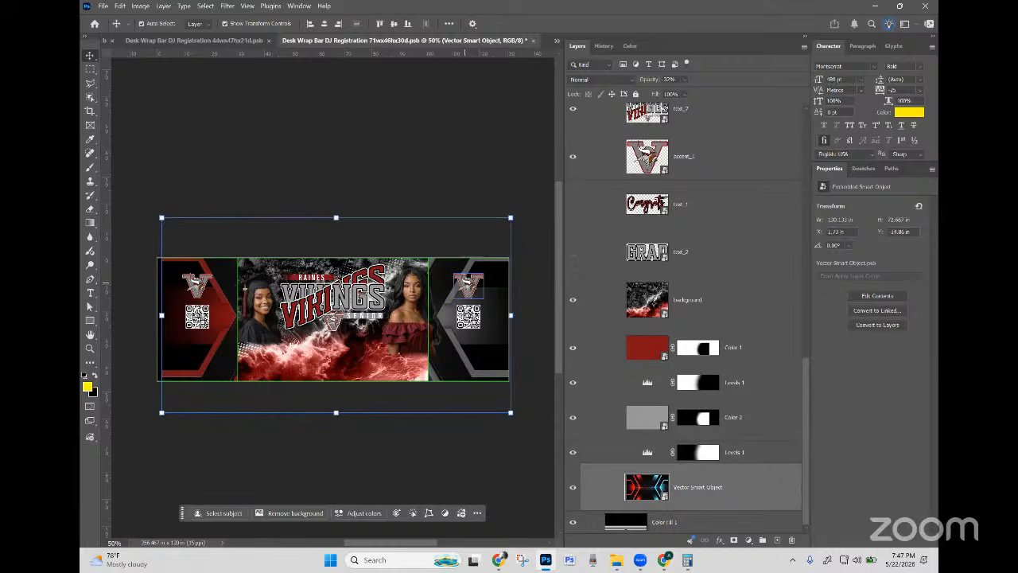
# Step: Delete the Right group containing the side panel's accent_1, accent_4 and qrcode layers
pyautogui.click(468, 292)
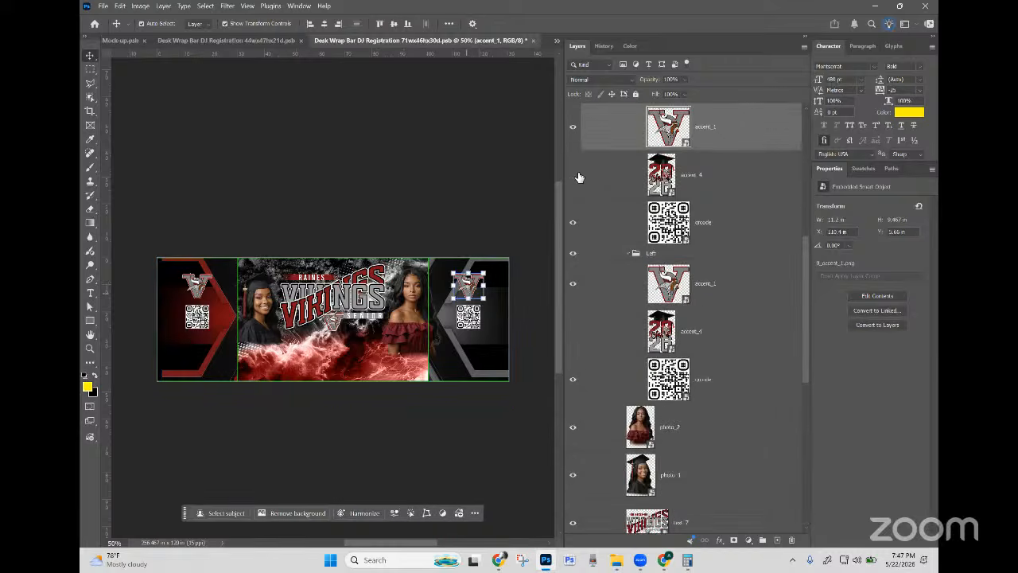
pyautogui.click(664, 199)
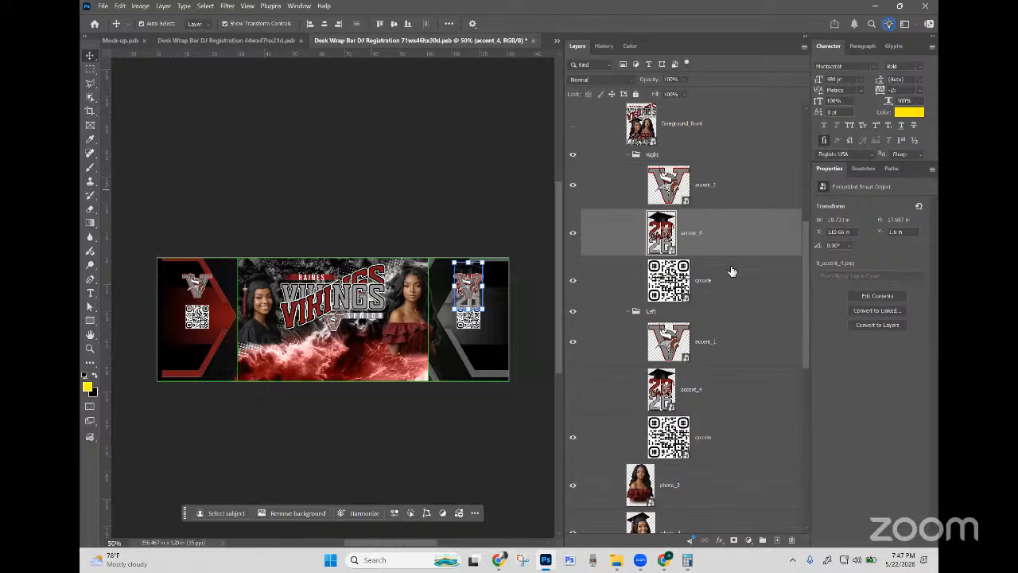
pyautogui.hotkey('ctrl', 'z')
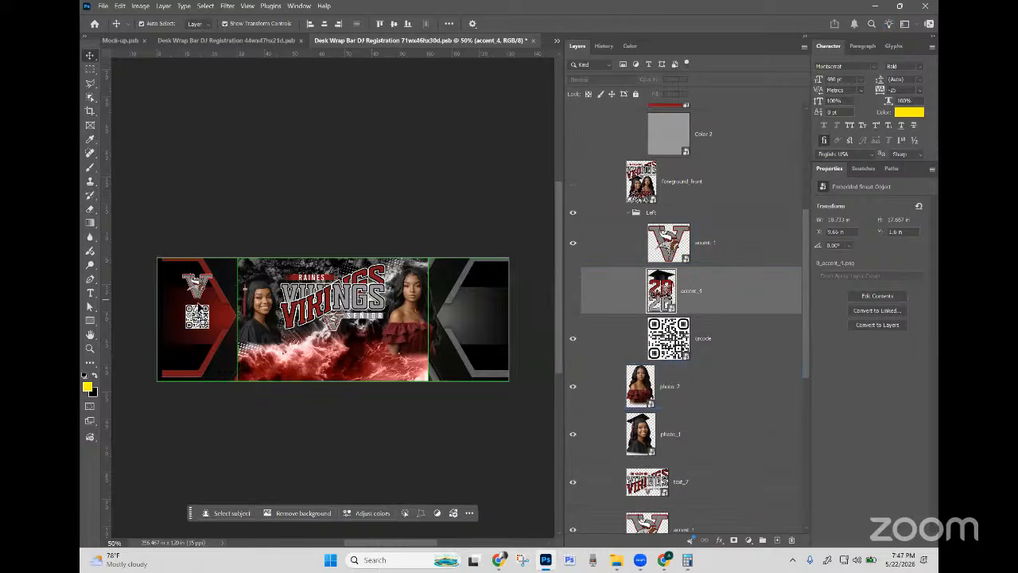
# Step: Place the Left group's accent_4 graphic below the QR code and nudge the accent_1 logo and QR code upward together
pyautogui.moveTo(200, 307); pyautogui.dragTo(211, 366)
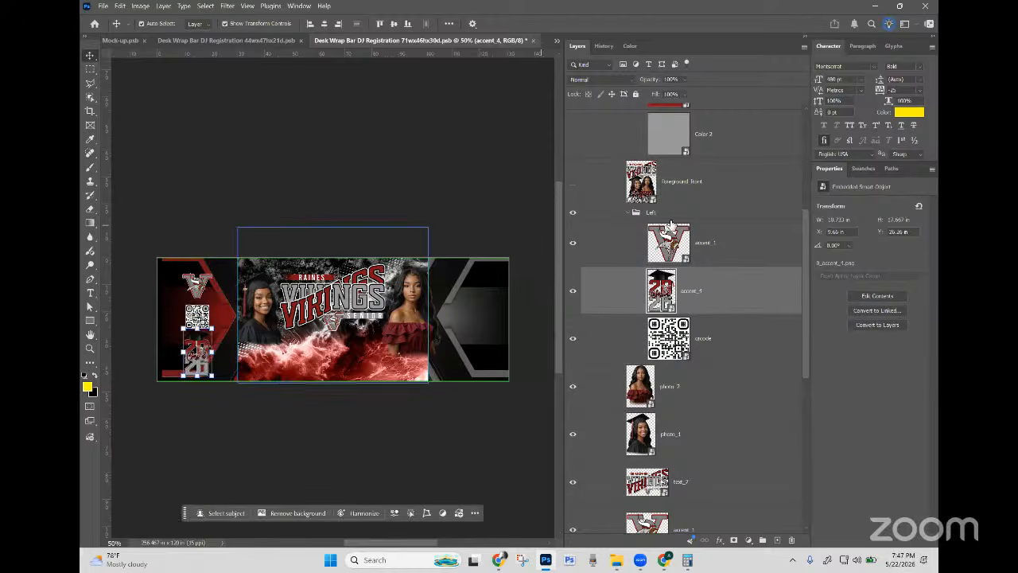
pyautogui.click(711, 249)
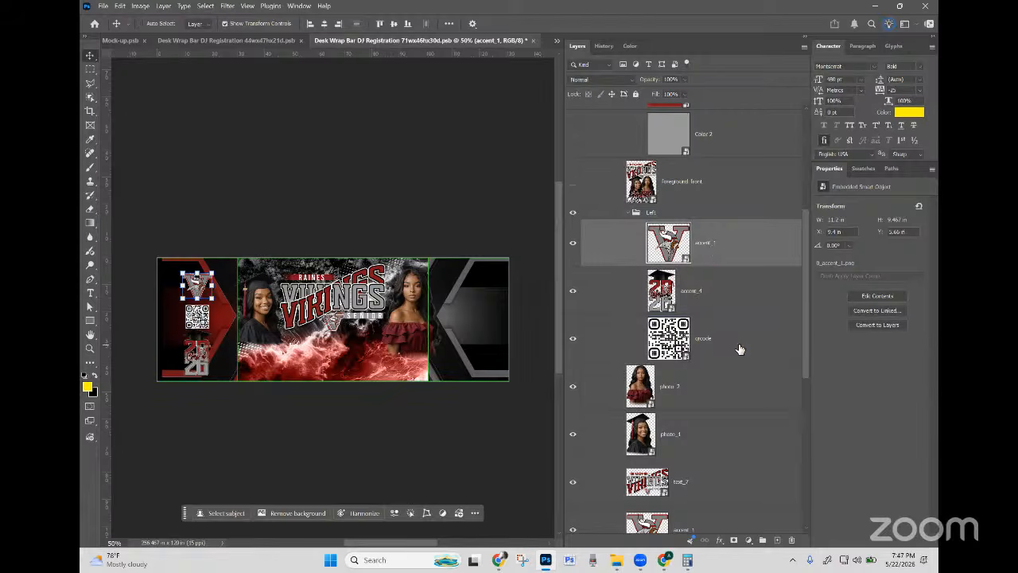
pyautogui.keyDown('ctrl'); pyautogui.click(739, 350); pyautogui.keyUp('ctrl')
pyautogui.press('Up')
pyautogui.press('Up')
pyautogui.press('Up')
pyautogui.press('Up')
pyautogui.press('Up')
pyautogui.press('Up')
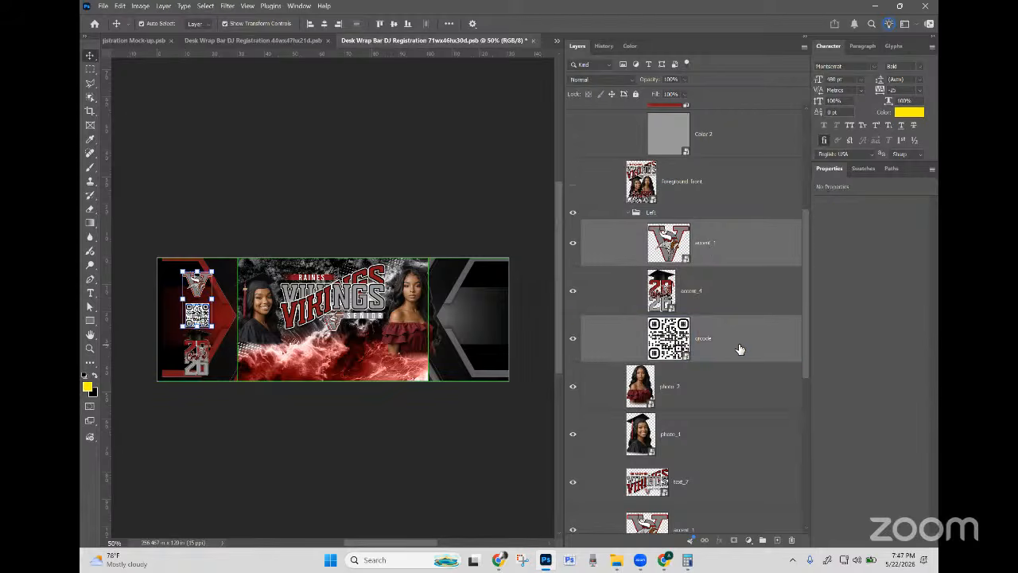
pyautogui.press('Up')
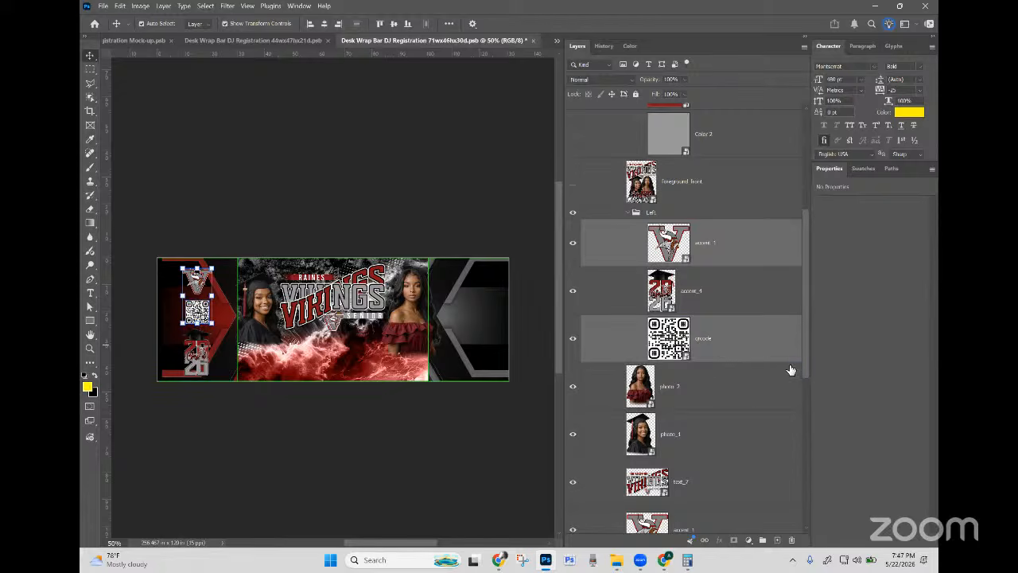
# Step: Distribute the Left group's accent_1, QR code and accent_4 vertically, and duplicate that group as Right
pyautogui.keyDown('ctrl'); pyautogui.click(712, 290); pyautogui.keyUp('ctrl')
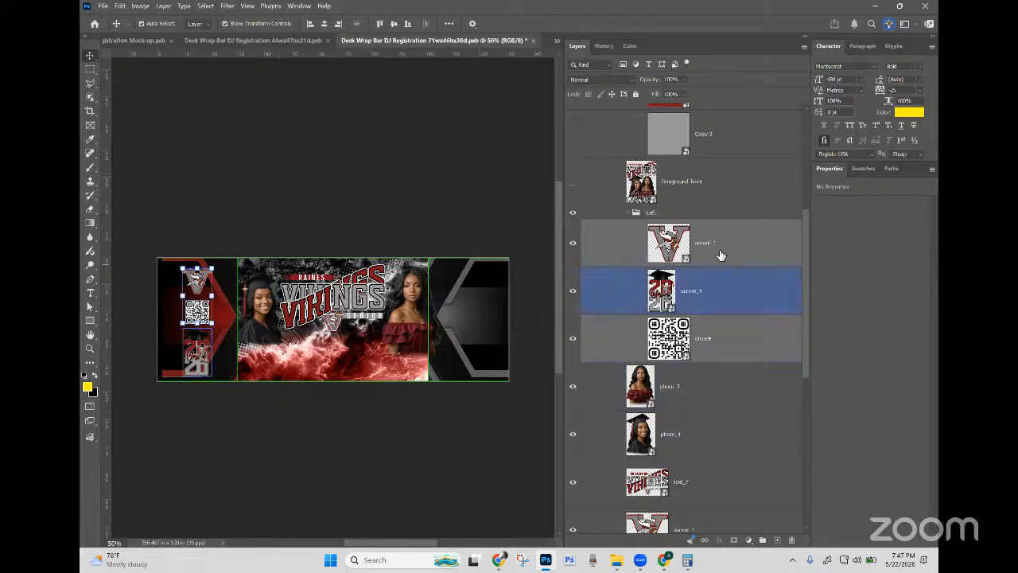
pyautogui.click(357, 24)
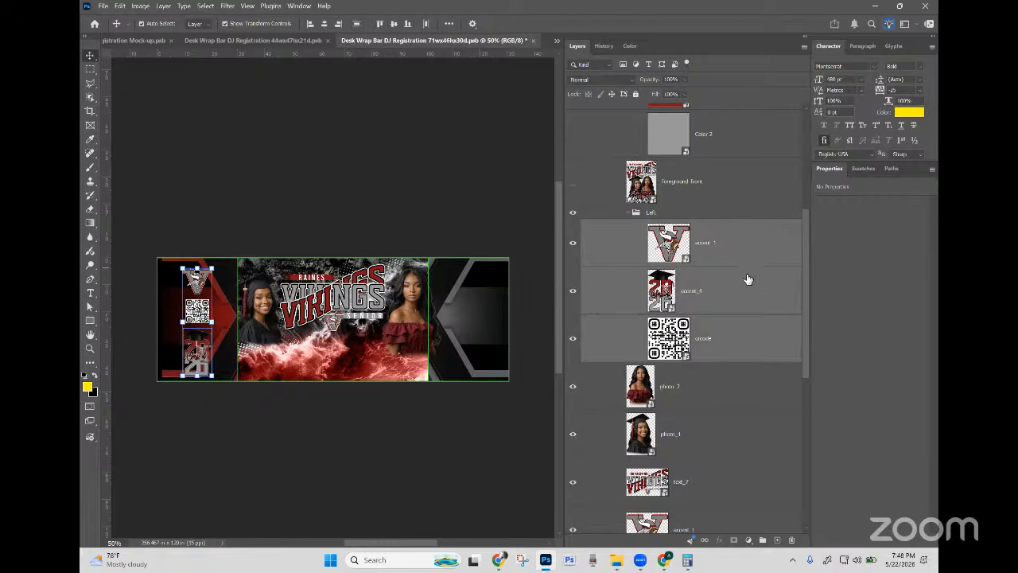
pyautogui.click(628, 213)
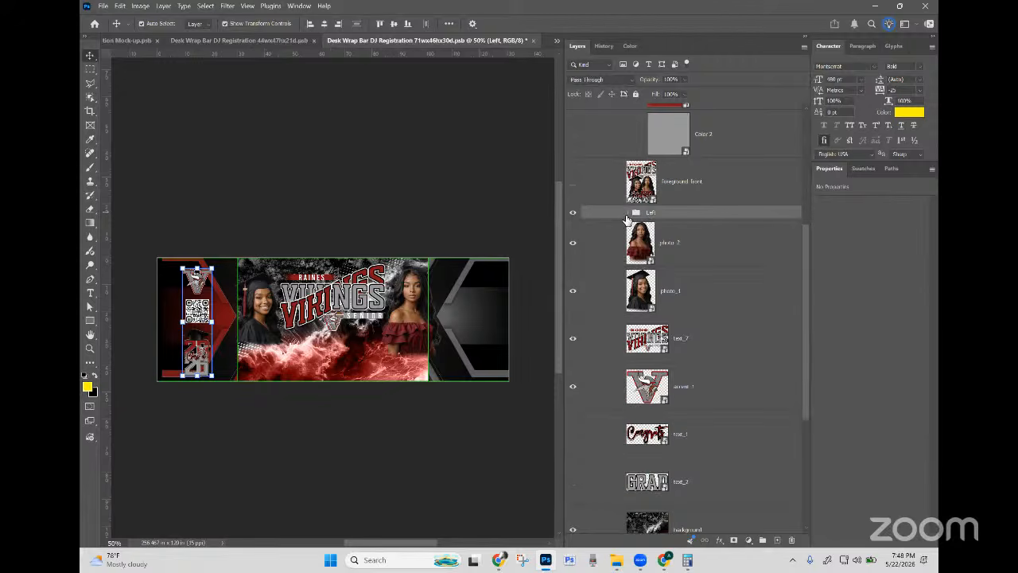
pyautogui.rightClick(728, 225)
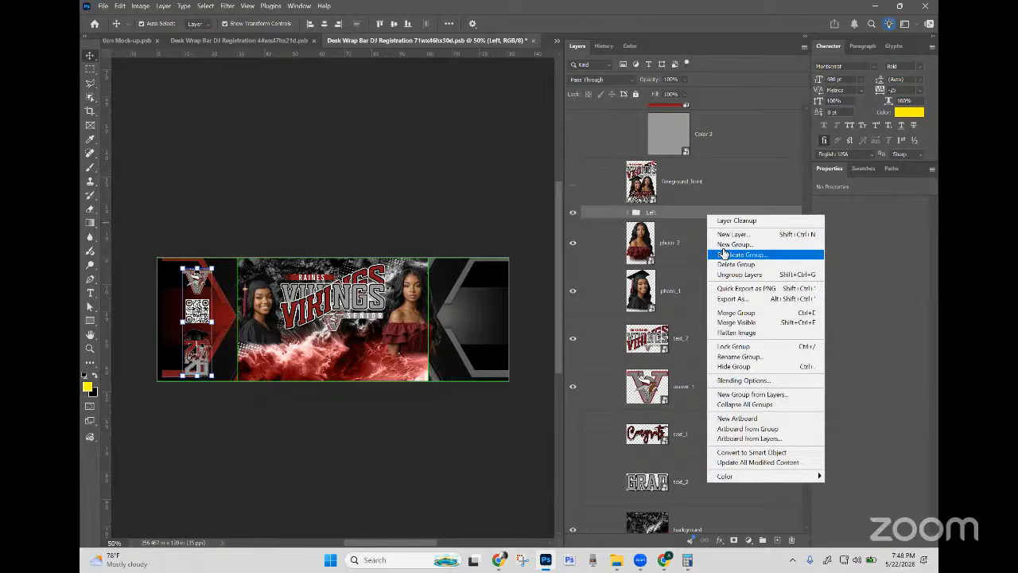
pyautogui.click(723, 253)
pyautogui.write('Right')
pyautogui.press('Return')
pyautogui.click(723, 253)
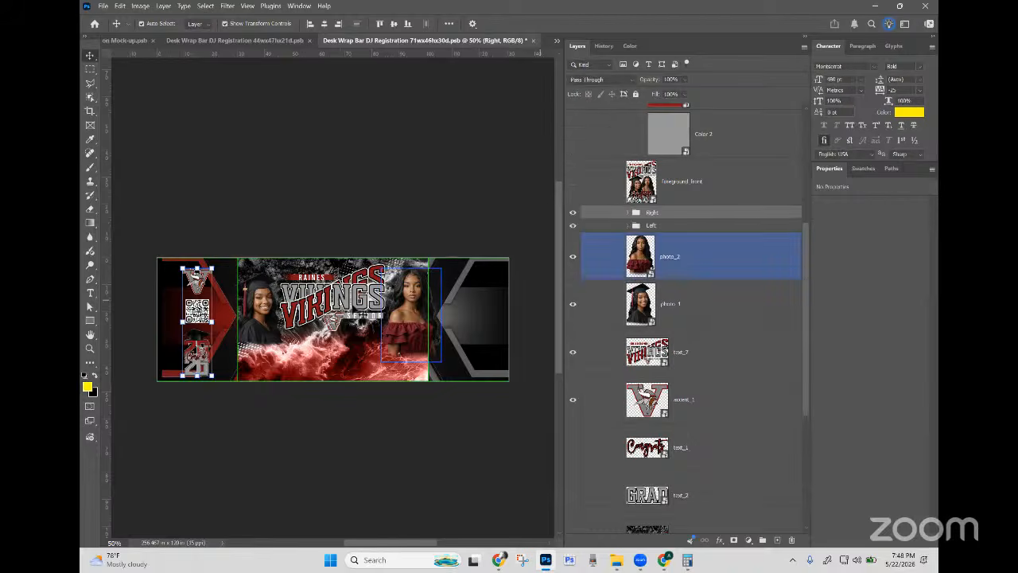
# Step: Turn off Auto-Select and move the Right group straight across onto the wrap's right side panel
pyautogui.click(265, 313)
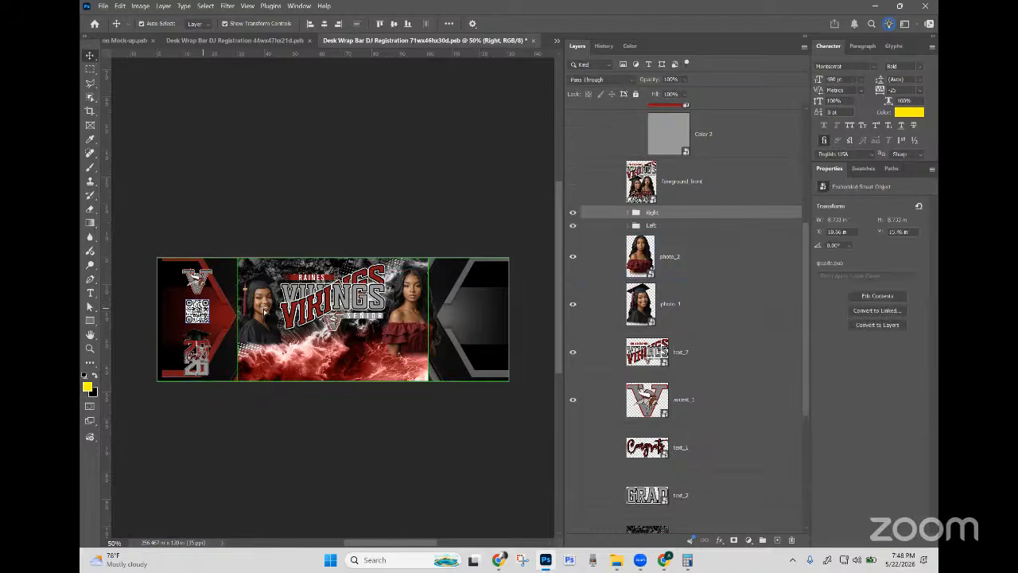
pyautogui.moveTo(364, 312); pyautogui.dragTo(364, 311)
pyautogui.hotkey('ctrl', 'z')
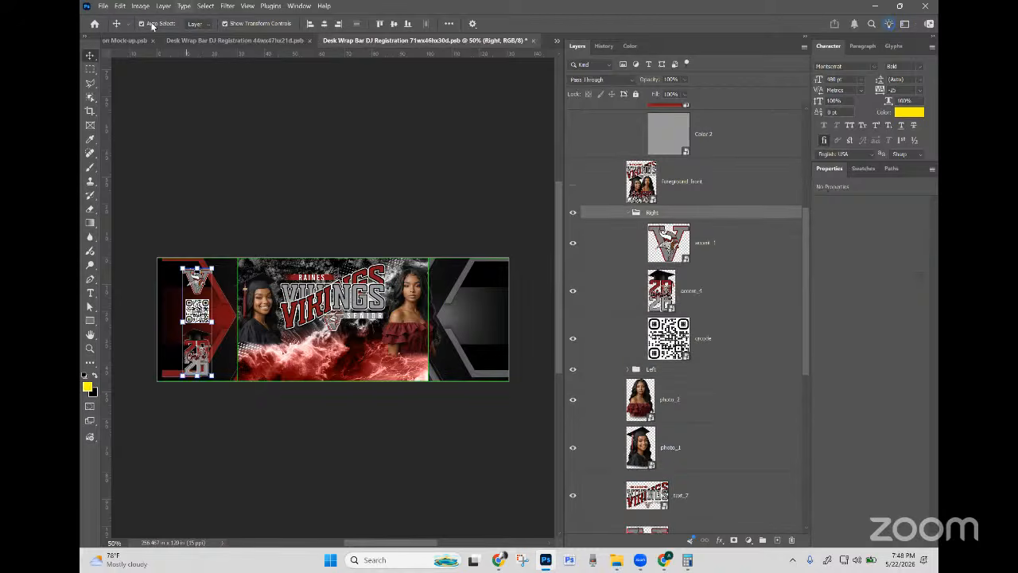
pyautogui.click(153, 25)
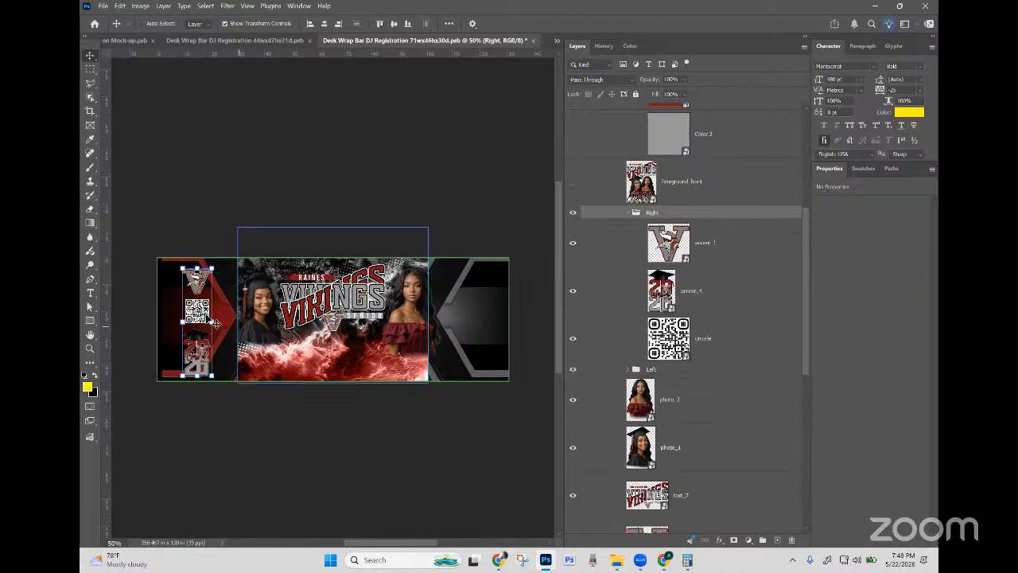
pyautogui.moveTo(198, 314); pyautogui.dragTo(470, 288)
# Step: Hide the front panel's background image layer so the Vector Smart Object design shows behind the photos
pyautogui.click(769, 291)
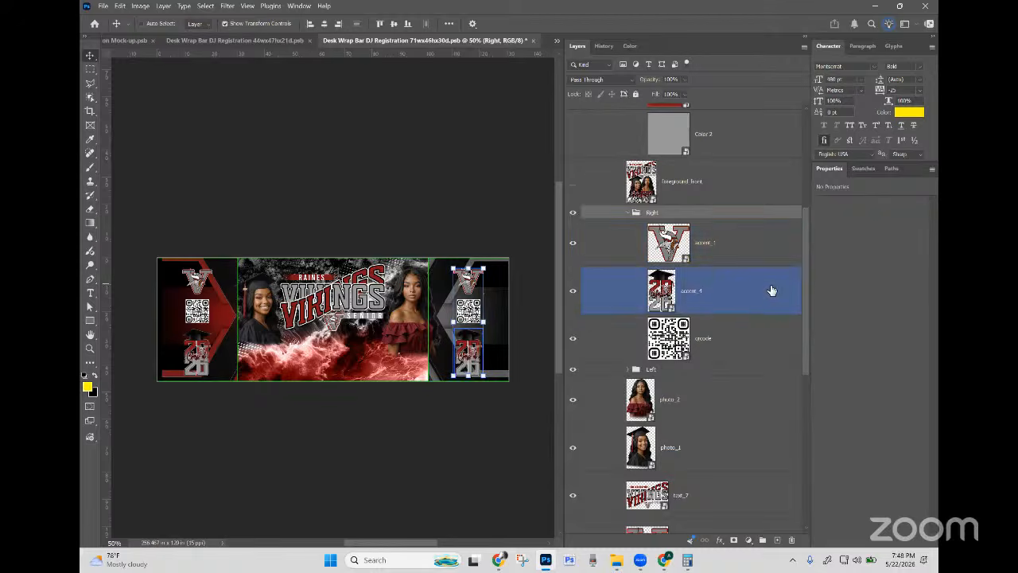
pyautogui.scroll(-8, 804, 354)
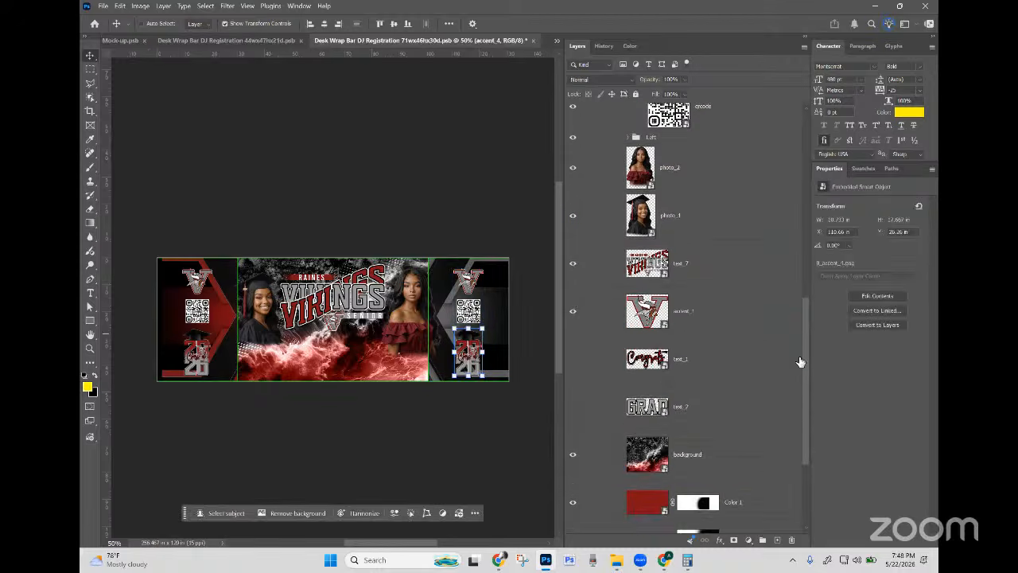
pyautogui.click(636, 338)
pyautogui.scroll(-1, 604, 302)
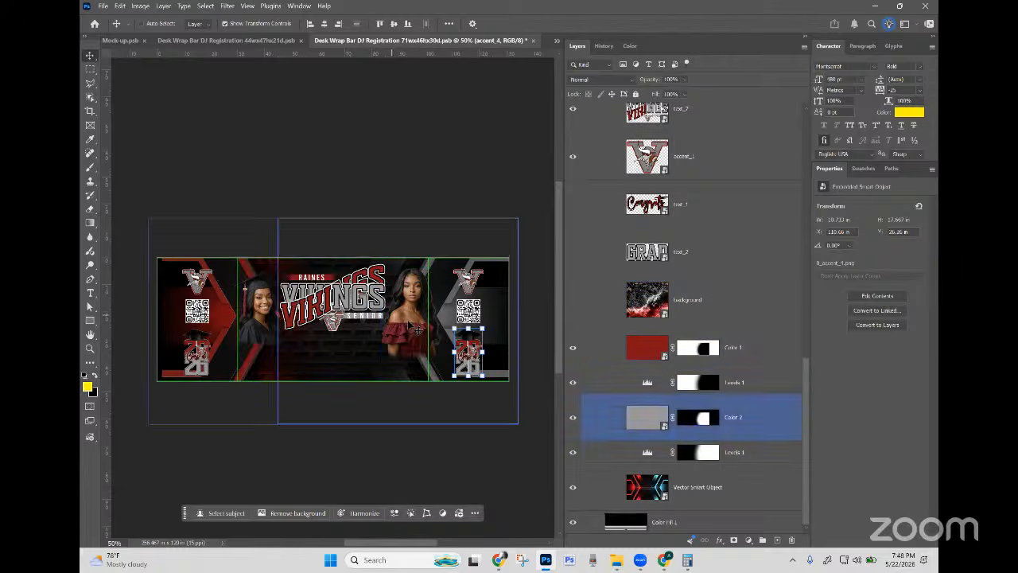
# Step: Turn Auto-Select back on, move photo_2 down to the artboard's bottom edge and scale it to about 219%
pyautogui.click(151, 24)
pyautogui.moveTo(410, 338); pyautogui.dragTo(402, 362)
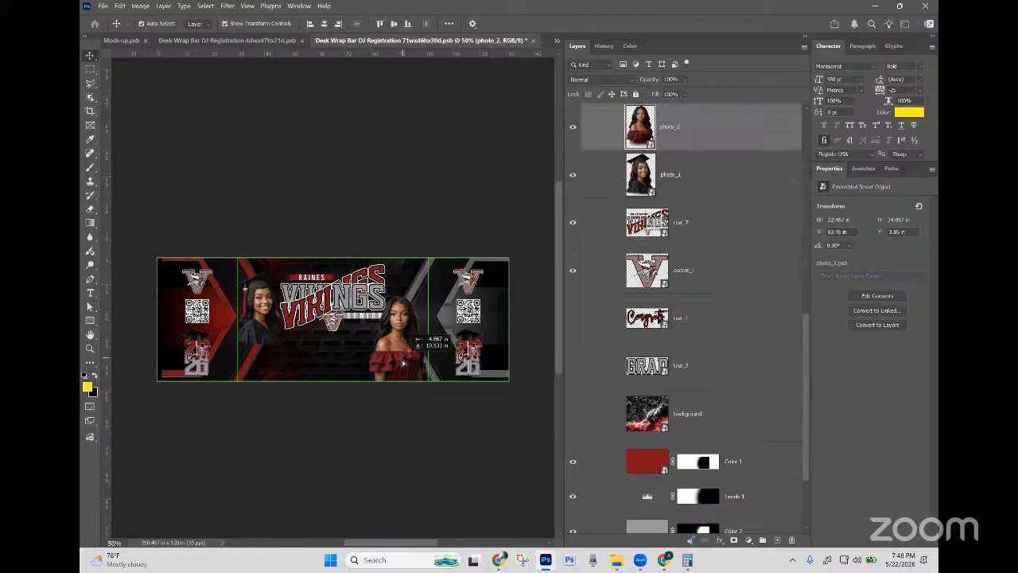
pyautogui.moveTo(427, 296); pyautogui.dragTo(446, 283)
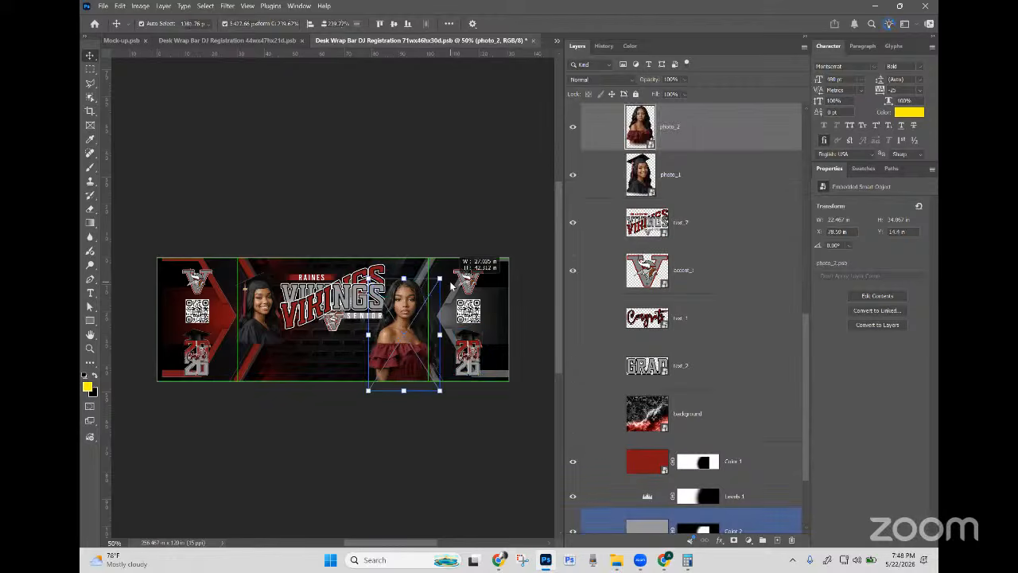
pyautogui.moveTo(414, 331); pyautogui.dragTo(408, 328)
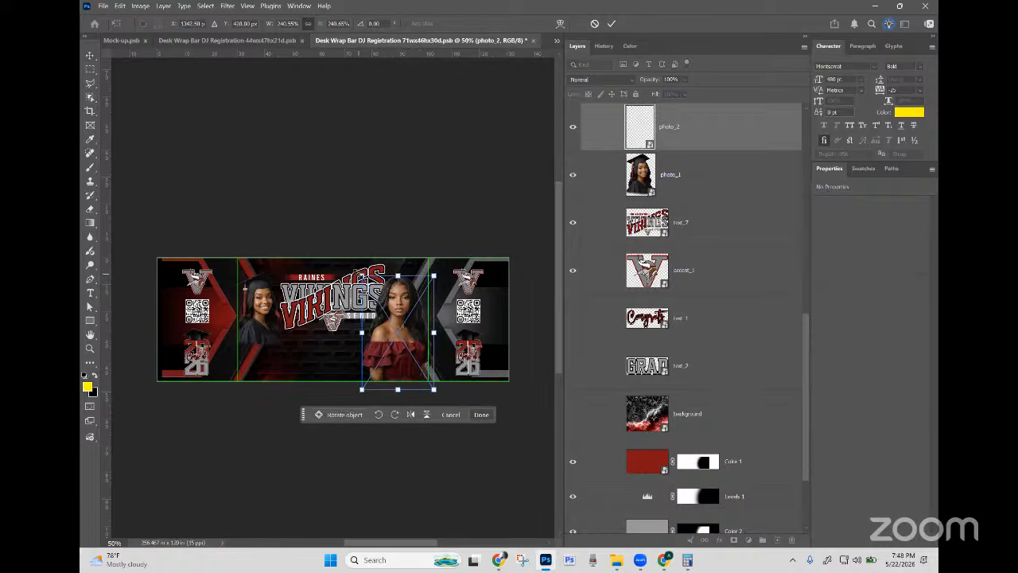
pyautogui.moveTo(362, 276); pyautogui.dragTo(368, 287)
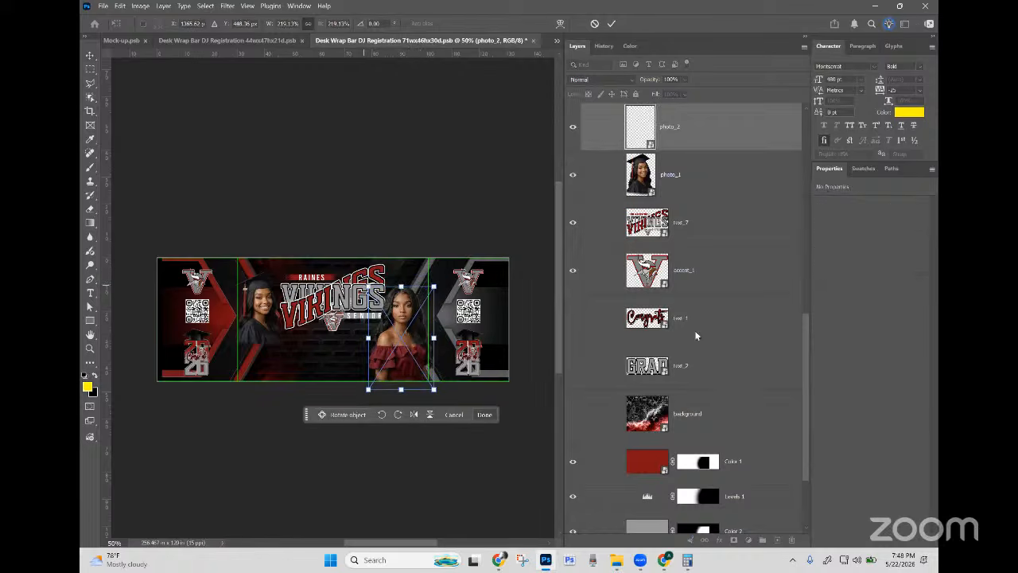
# Step: Move photo_1 down to the artboard's bottom edge and enlarge it to about 259%
pyautogui.click(694, 183)
pyautogui.moveTo(260, 347); pyautogui.dragTo(276, 372)
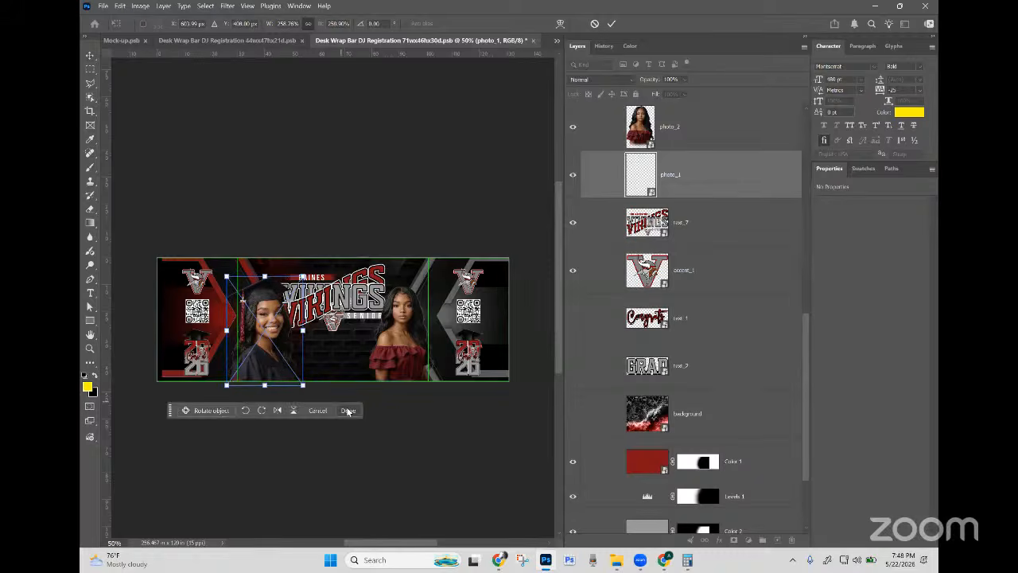
pyautogui.click(347, 410)
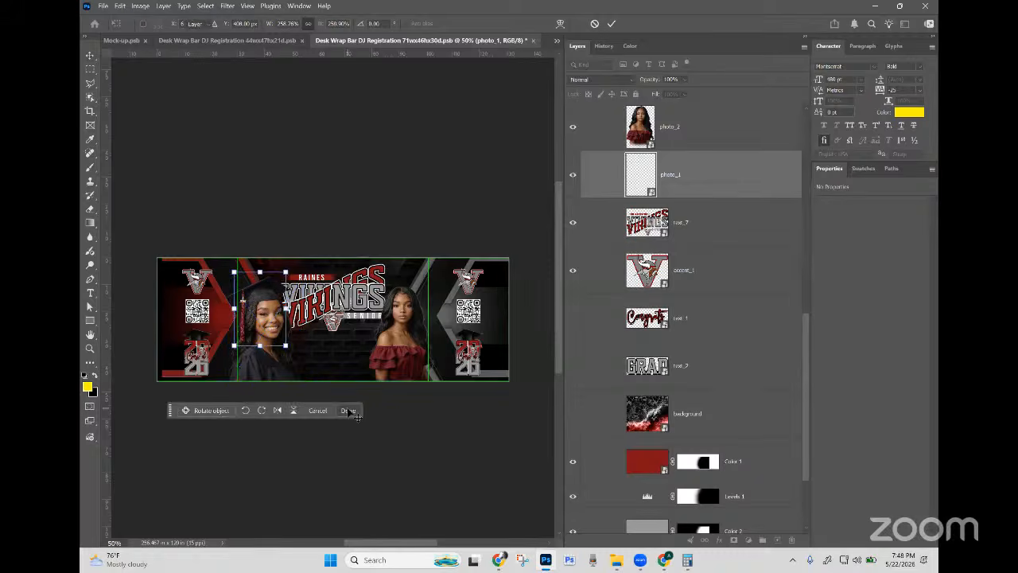
# Step: Enlarge photo_2 to about 285% and position it so its lower part runs past the artboard's bottom edge
pyautogui.click(397, 351)
pyautogui.moveTo(365, 384); pyautogui.dragTo(345, 422)
pyautogui.moveTo(389, 370)
pyautogui.mouseDown()
pyautogui.moveTo(383, 380)
pyautogui.moveTo(393, 380)
pyautogui.mouseUp()
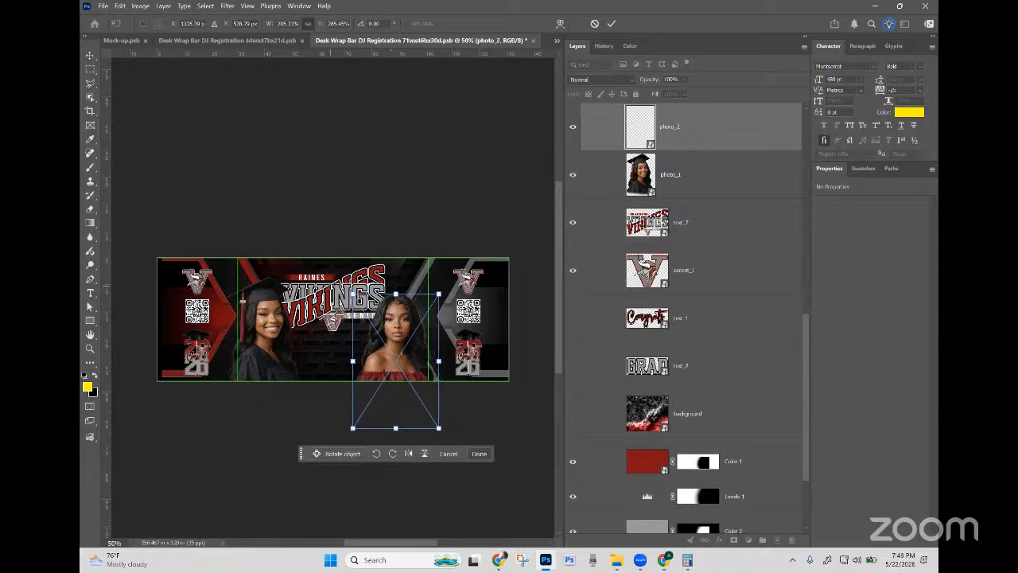
# Step: Scale the text_7 Vikings title down to about 391% and center it between the two photos
pyautogui.click(330, 287)
pyautogui.click(330, 287)
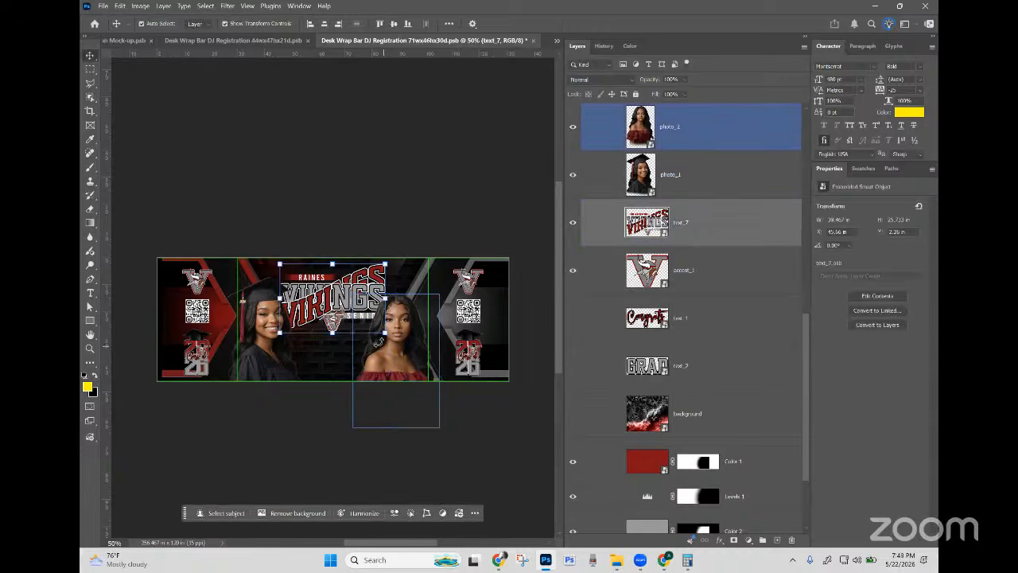
pyautogui.moveTo(385, 331); pyautogui.dragTo(376, 325)
pyautogui.moveTo(324, 295); pyautogui.dragTo(329, 297)
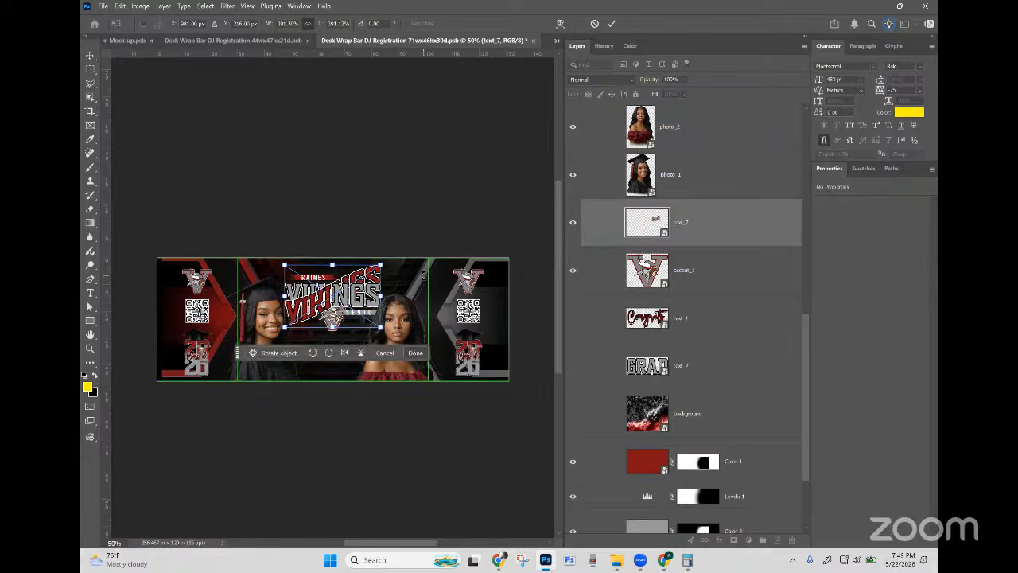
pyautogui.press('Return')
# Step: Hide the front panel's accent_1 logo layer beneath the Vikings title and save the document
pyautogui.click(687, 270)
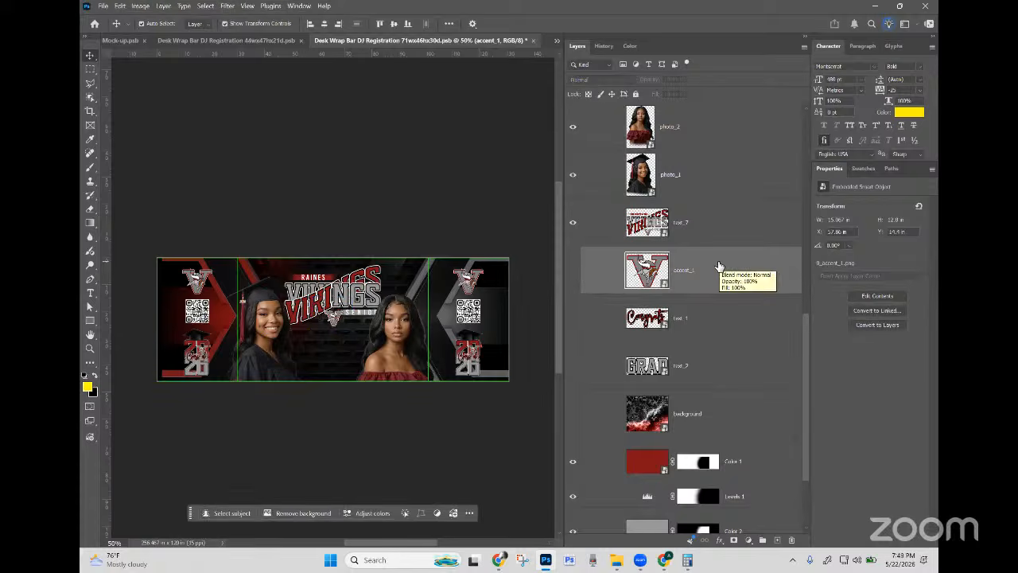
pyautogui.click(739, 224)
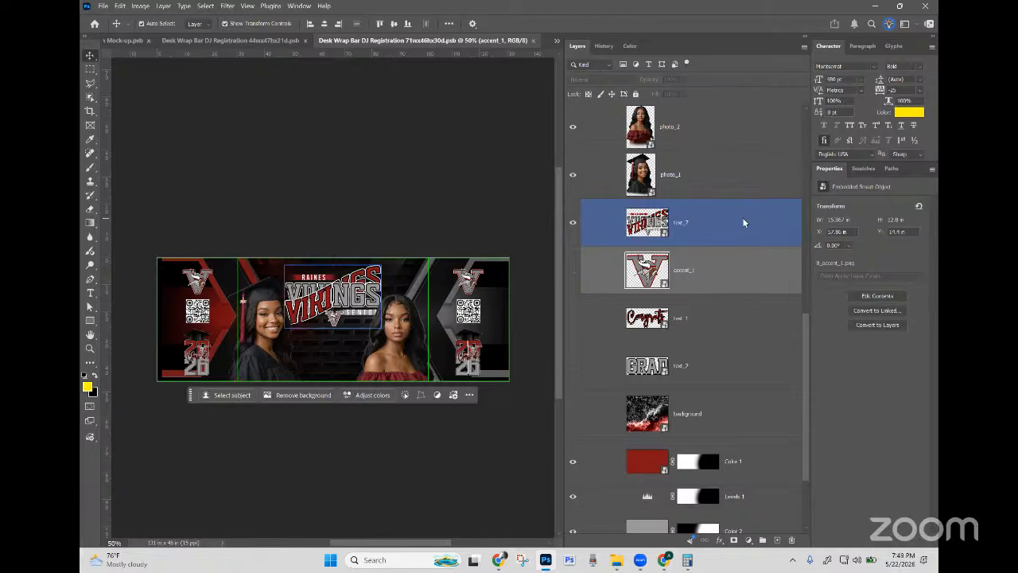
pyautogui.keyDown('ctrl'); pyautogui.click(743, 221); pyautogui.keyUp('ctrl')
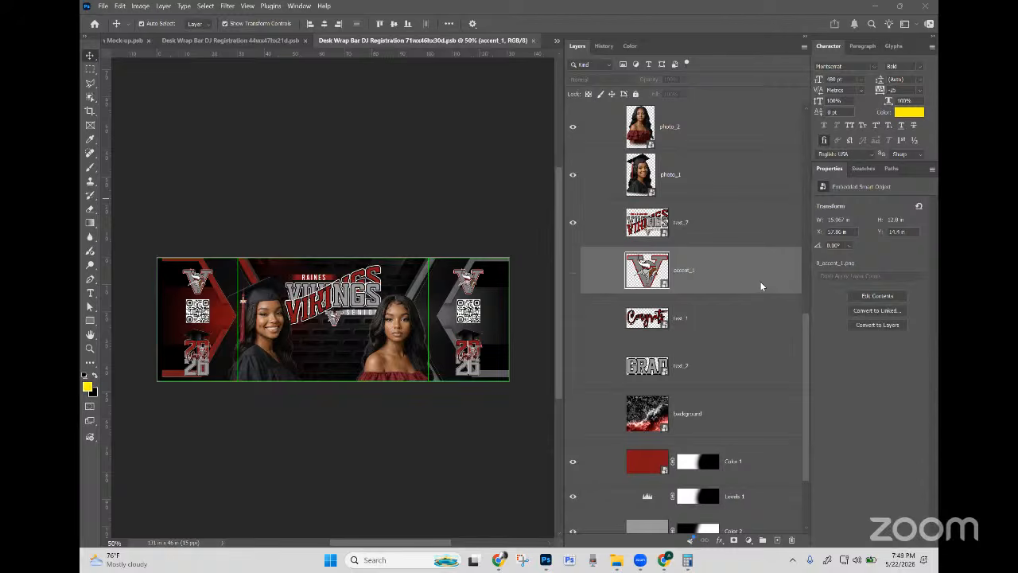
# Step: Collapse the Turn Off 4 Printing and Right layer groups in the 71wx46hx30d desk wrap document
pyautogui.click(504, 40)
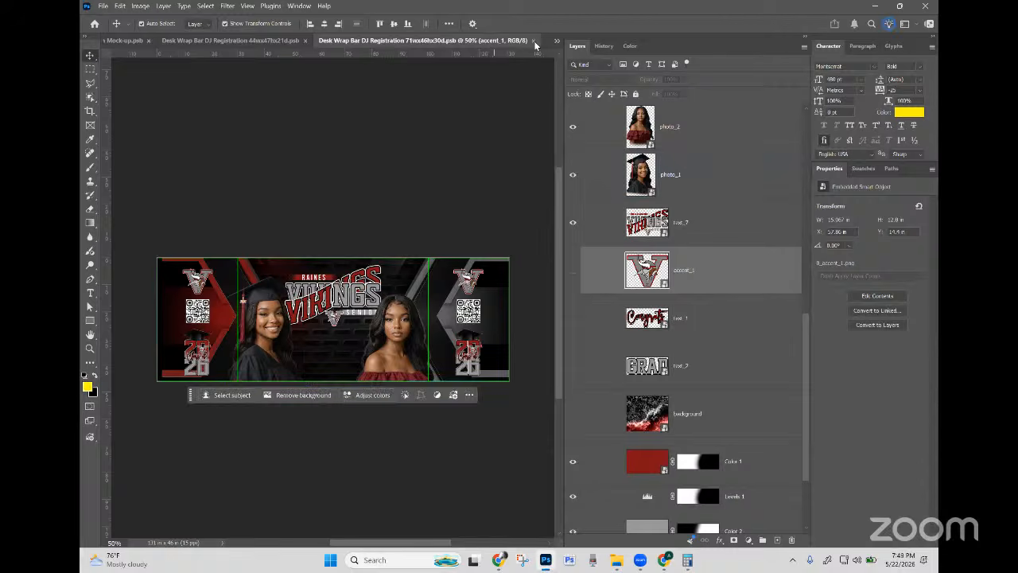
pyautogui.scroll(10, 731, 234)
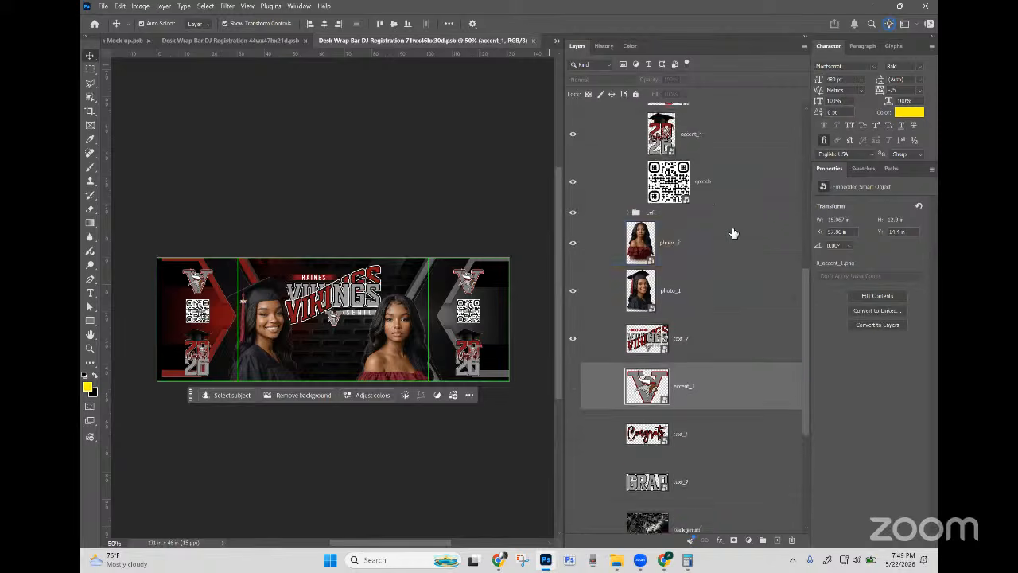
pyautogui.click(733, 233)
pyautogui.click(662, 187)
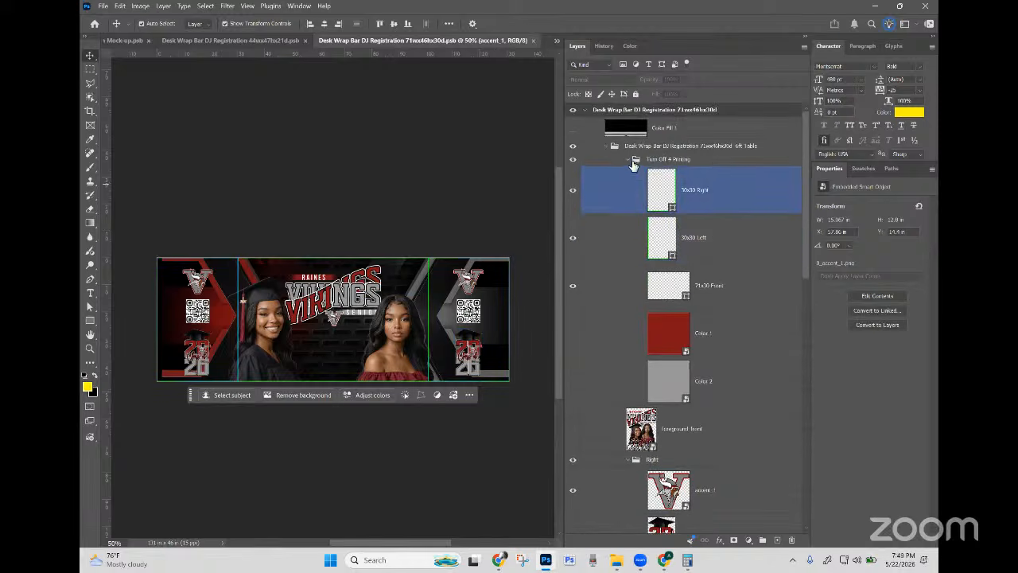
pyautogui.click(636, 159)
pyautogui.click(627, 159)
pyautogui.click(611, 148)
pyautogui.click(637, 159)
pyautogui.click(640, 220)
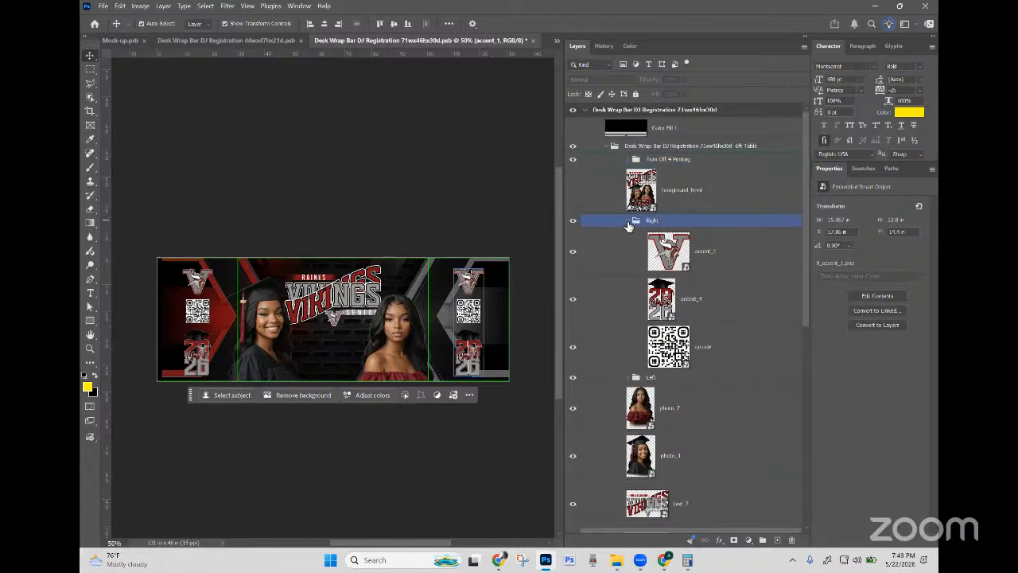
pyautogui.click(628, 221)
# Step: Preview the foreground_front layer on the desk wrap and hide it again
pyautogui.click(671, 233)
pyautogui.click(666, 204)
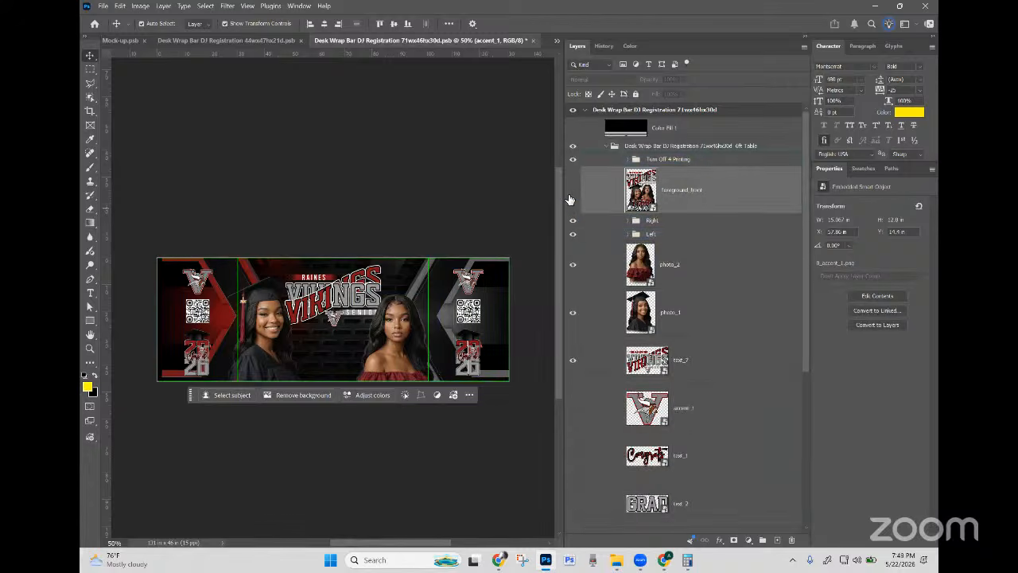
pyautogui.click(572, 191)
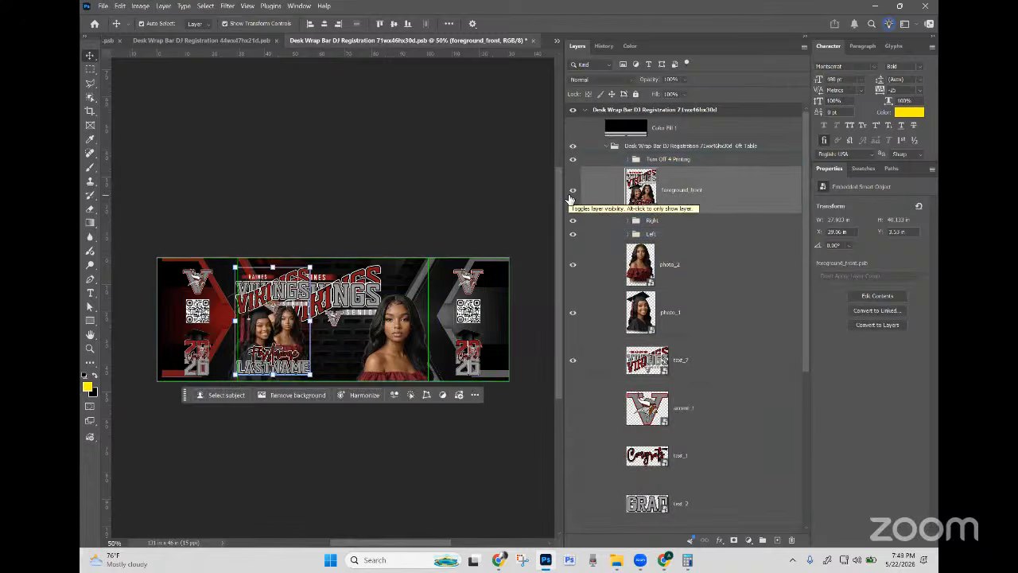
pyautogui.click(571, 194)
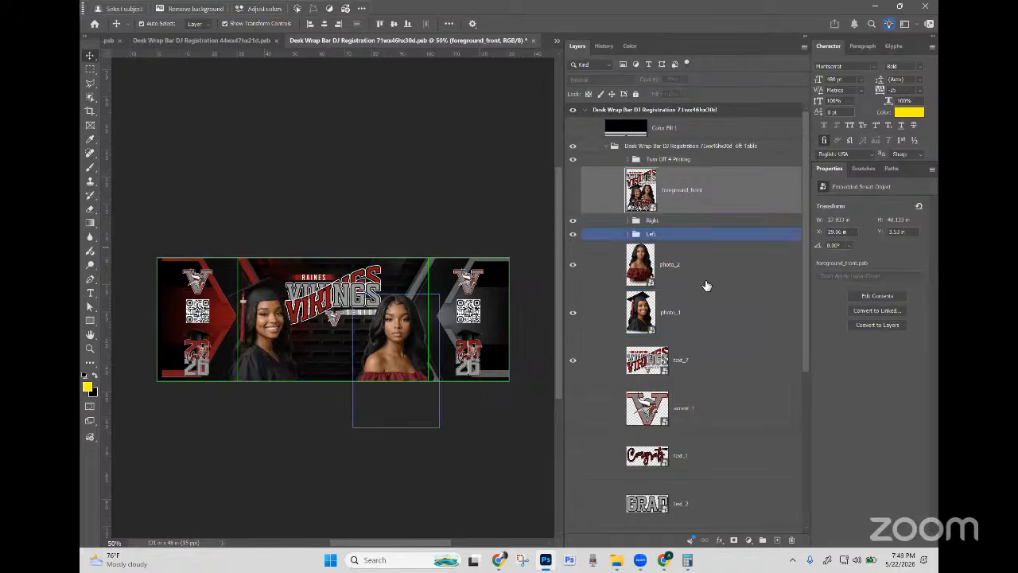
# Step: Show the Congrats and GRAD text layers and place the Vikings logo, about 29.5 by 19.1 in, beneath them between the two photos
pyautogui.scroll(-3, 689, 456)
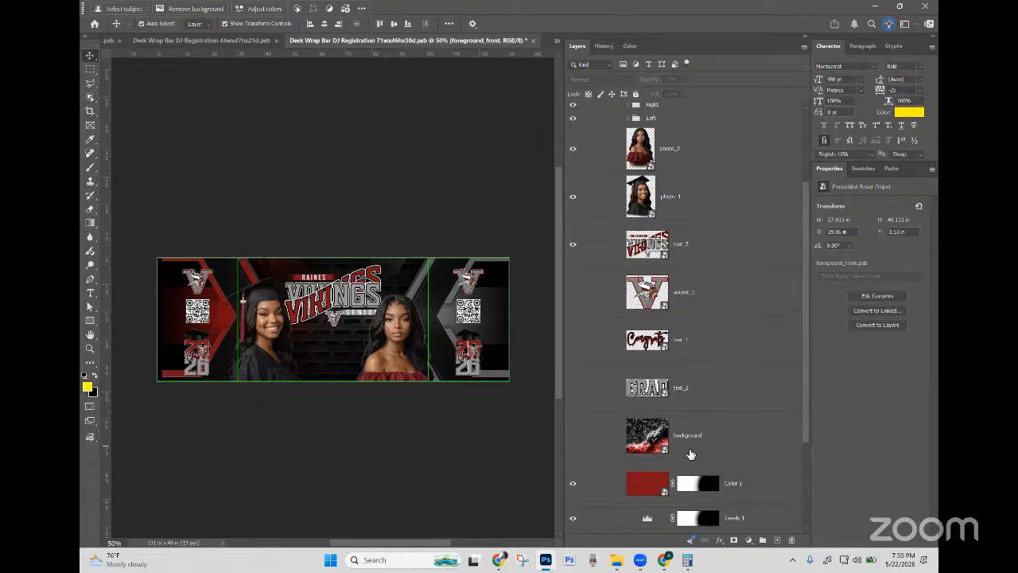
pyautogui.click(573, 340)
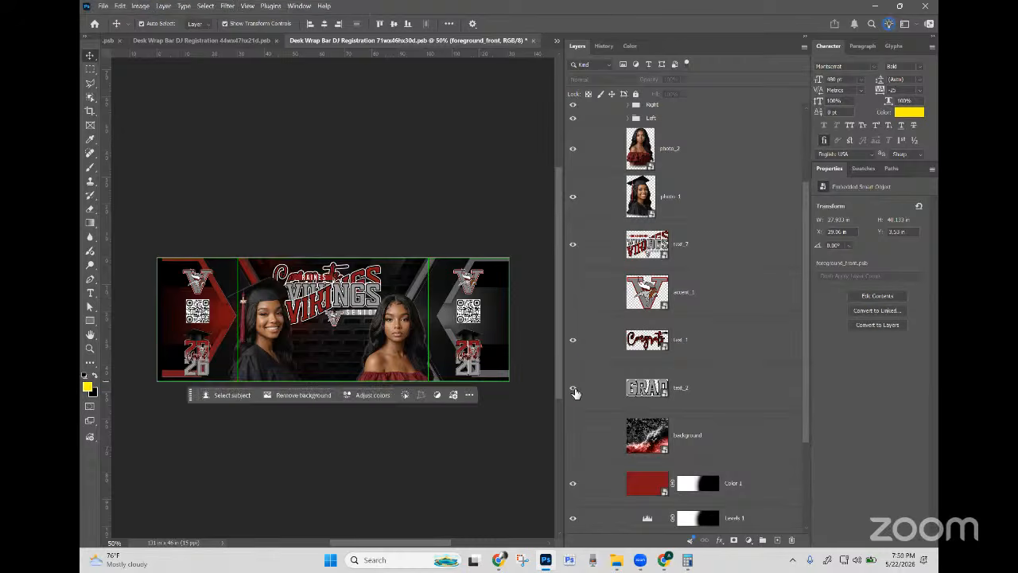
pyautogui.click(573, 389)
pyautogui.keyDown('shift'); pyautogui.click(705, 357); pyautogui.keyUp('shift')
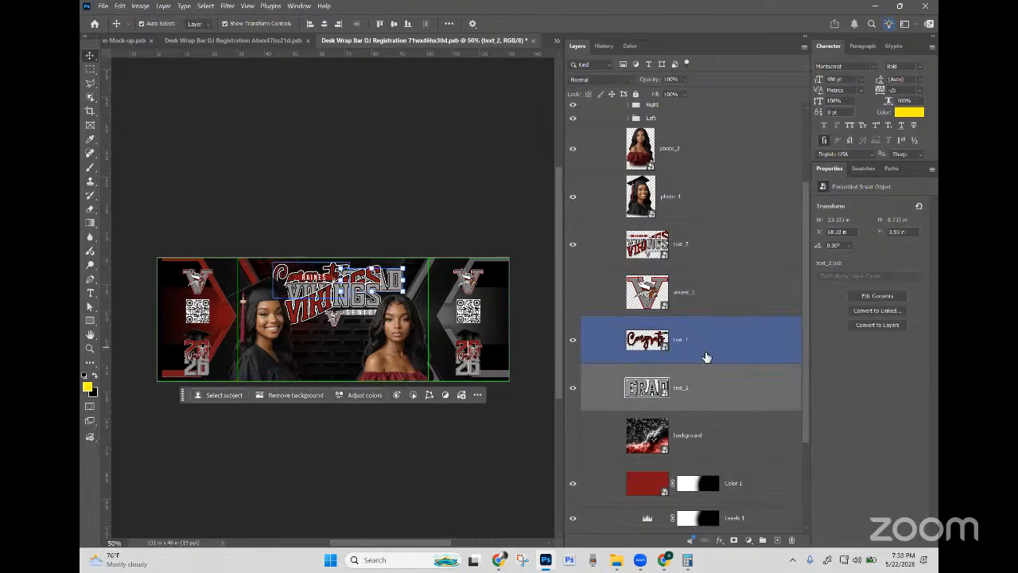
pyautogui.moveTo(355, 276); pyautogui.dragTo(337, 319)
pyautogui.press('Return')
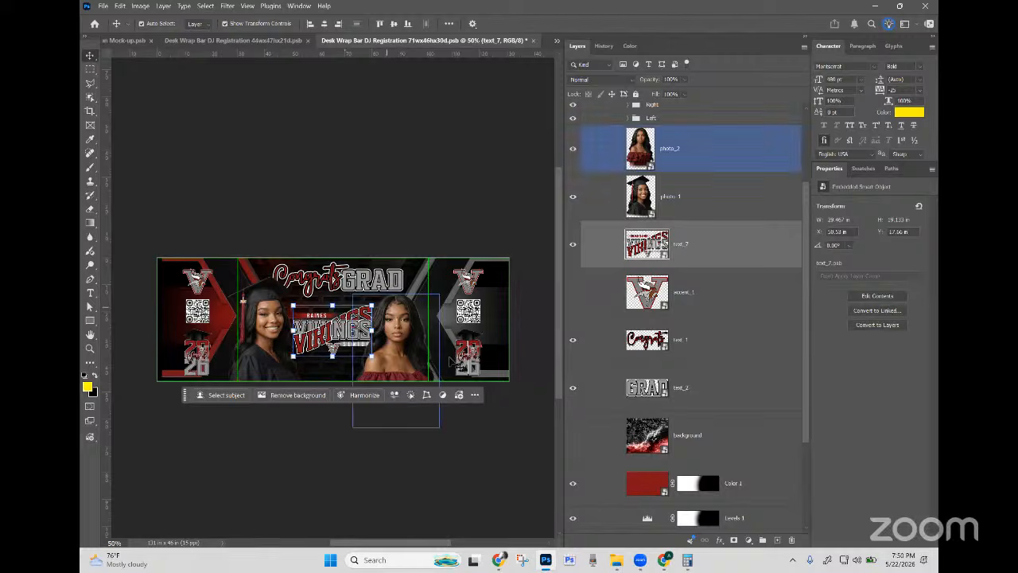
# Step: Save the 71wx46hx30d desk wrap document with the text_1 layer selected and close it
pyautogui.click(736, 352)
pyautogui.scroll(-5, 723, 354)
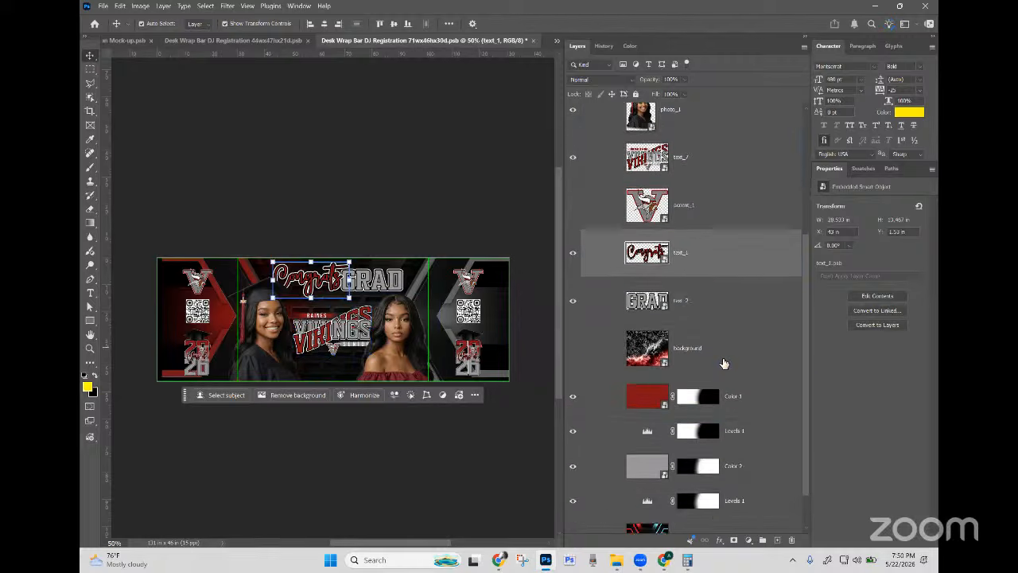
pyautogui.click(628, 338)
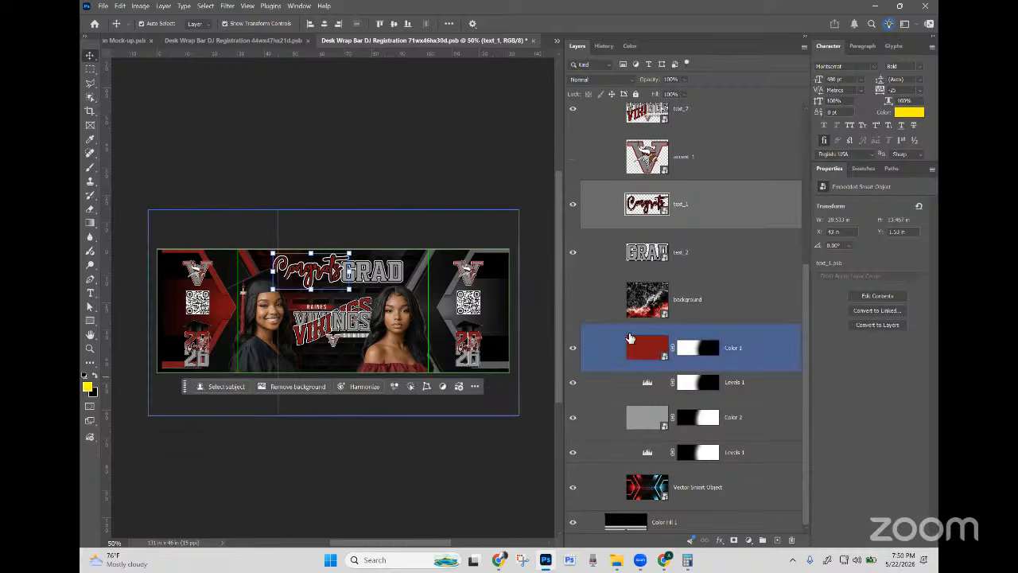
pyautogui.hotkey('ctrl', 'z')
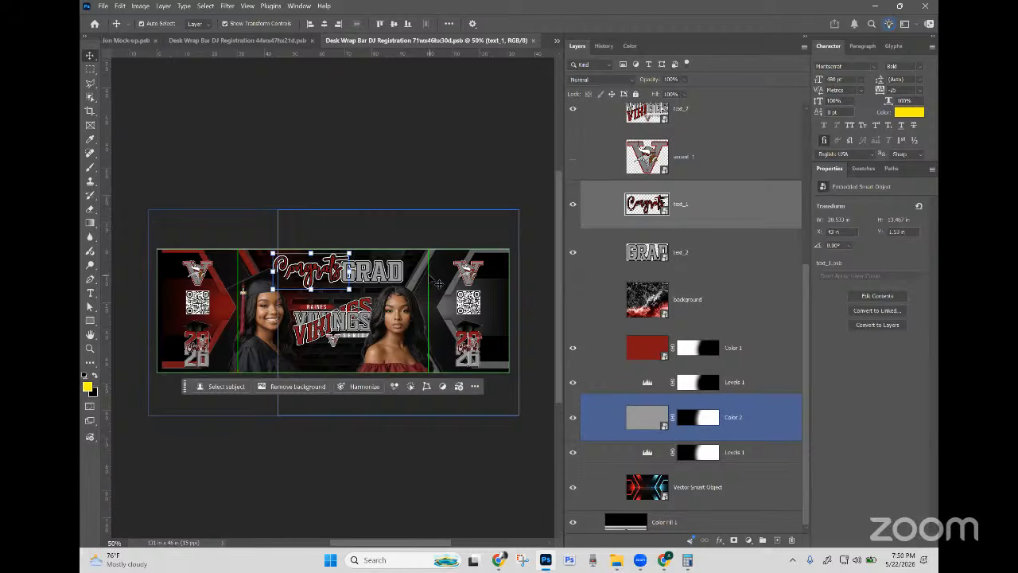
pyautogui.click(533, 40)
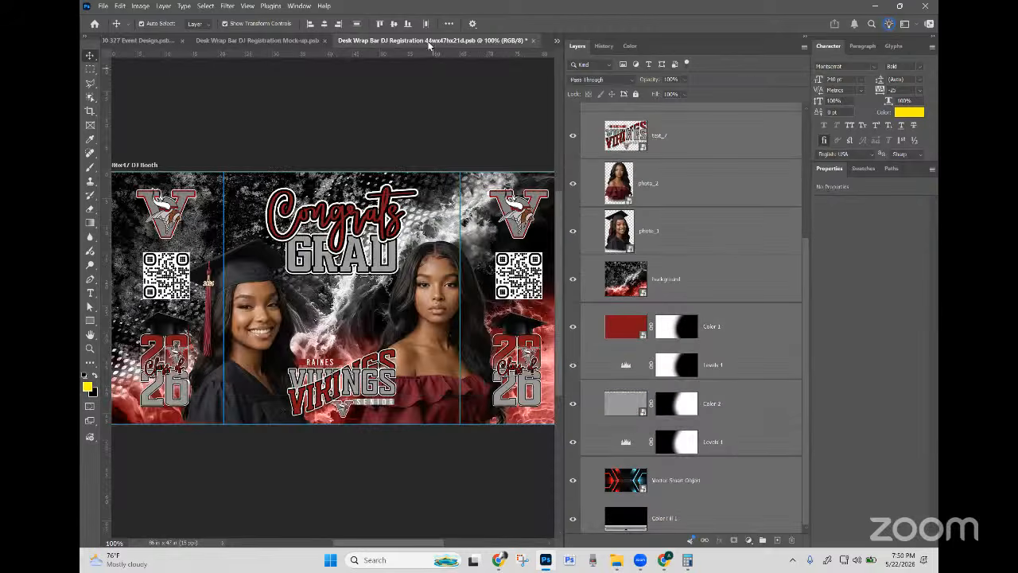
# Step: Close the 44wx47hx21d desk wrap document, saving its changes
pyautogui.click(535, 40)
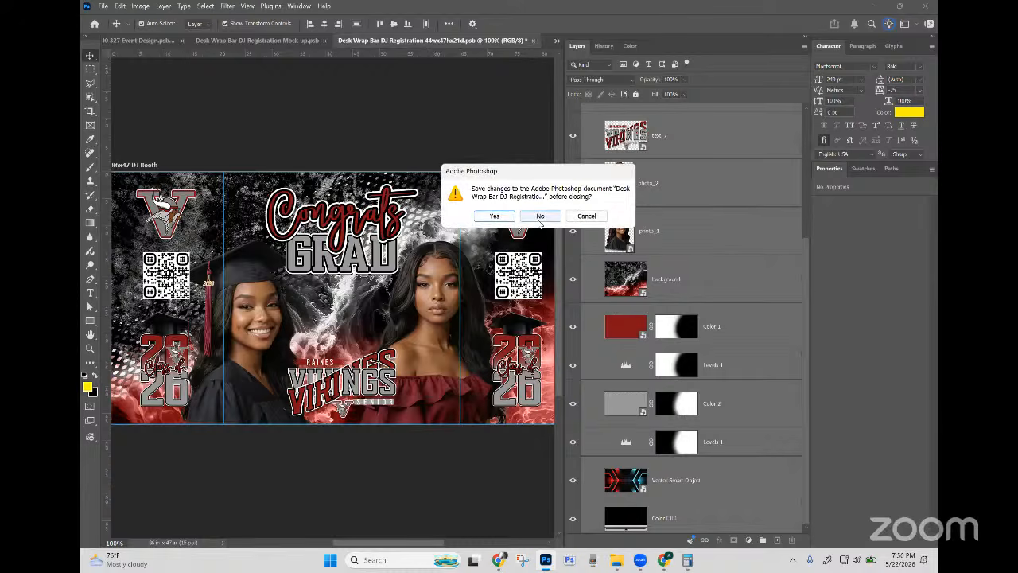
pyautogui.click(494, 216)
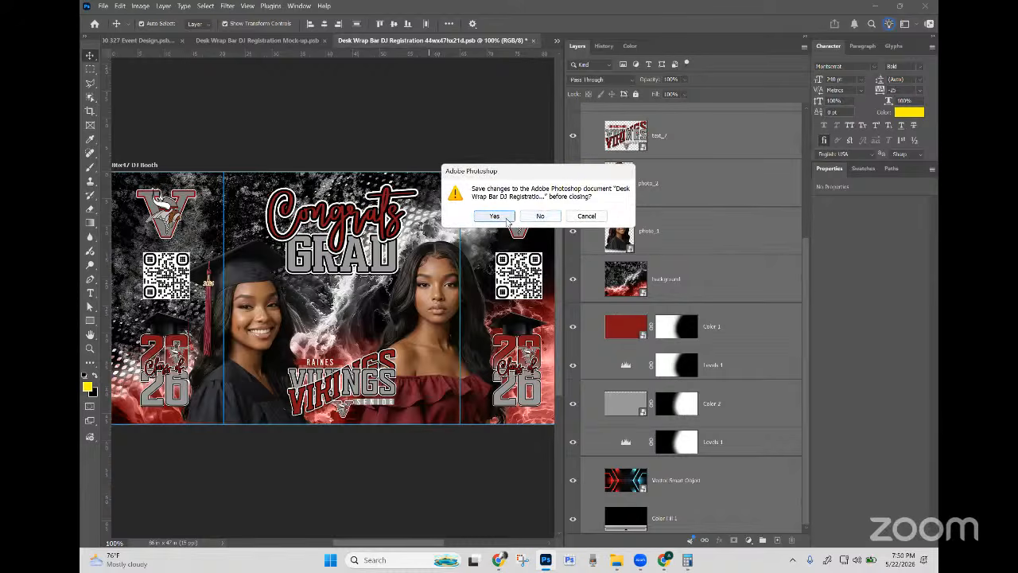
pyautogui.click(505, 219)
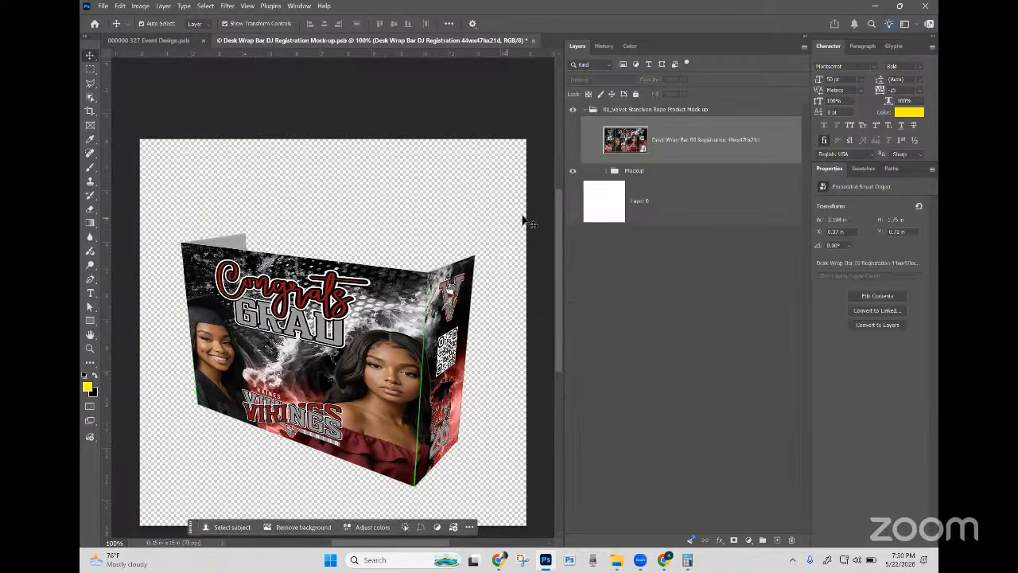
# Step: Close the Desk Wrap Bar DJ Registration Mock-up document, saving its changes
pyautogui.click(626, 170)
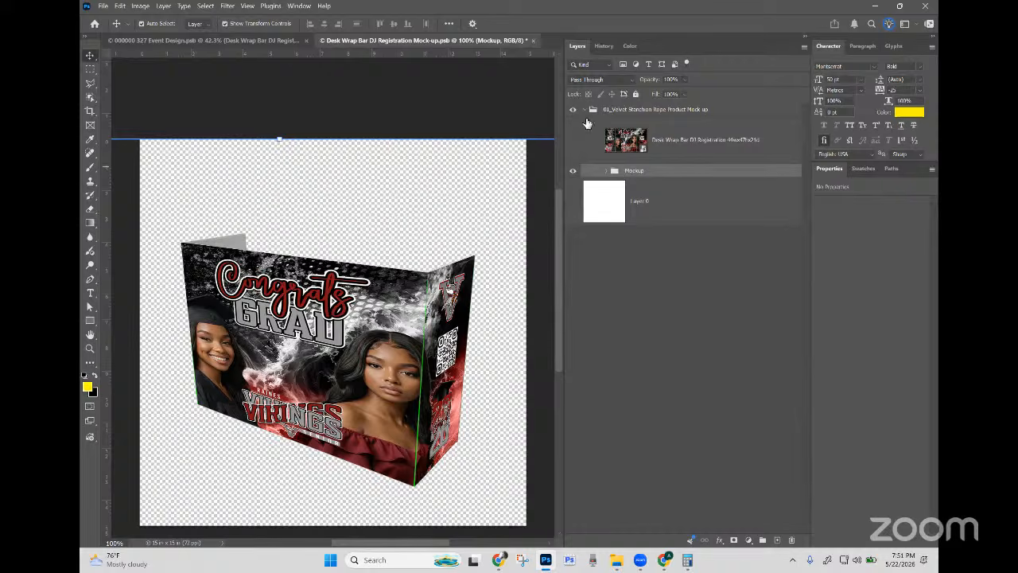
pyautogui.click(104, 6)
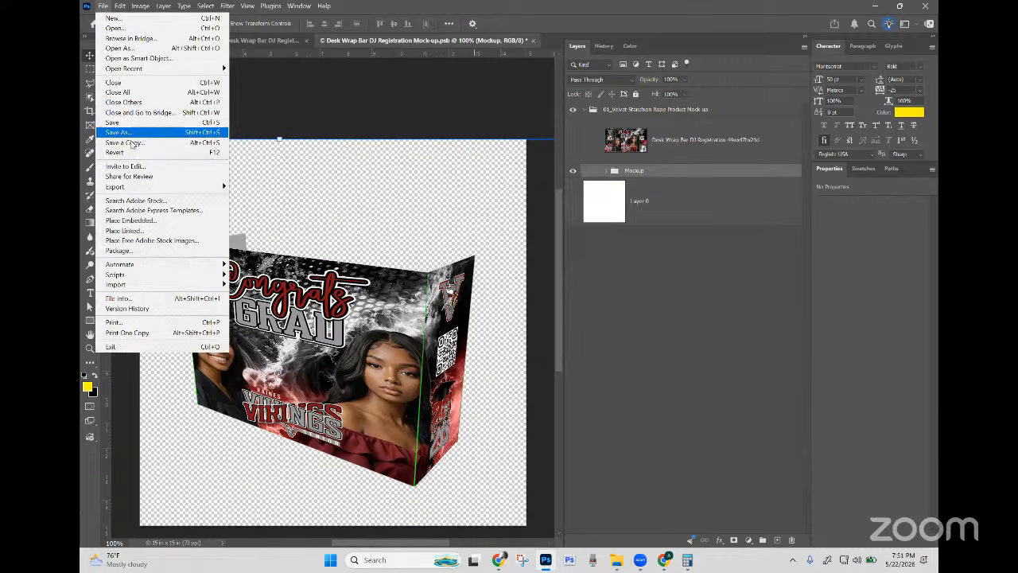
pyautogui.click(448, 43)
pyautogui.hotkey('ctrl', 'w')
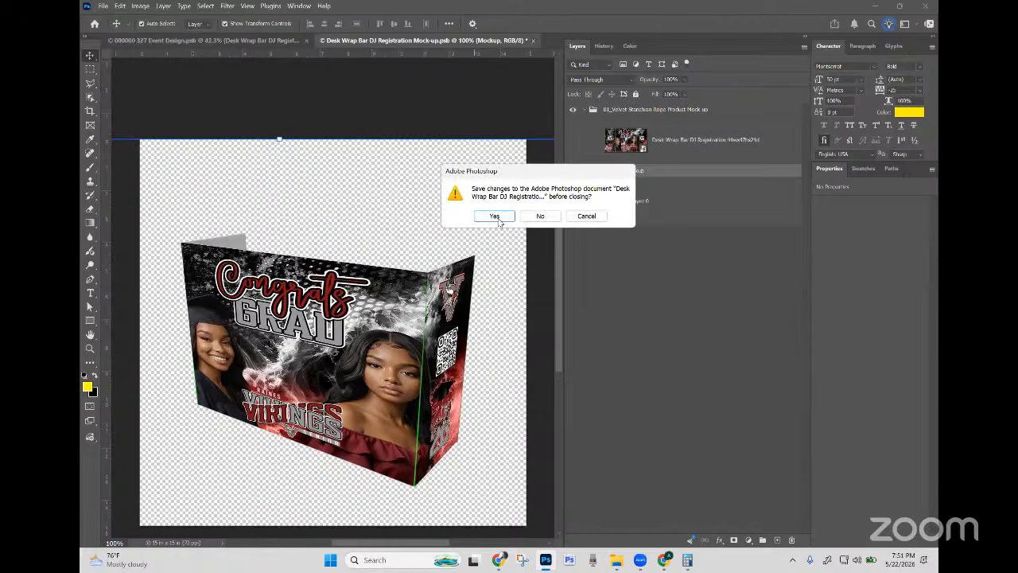
pyautogui.click(495, 216)
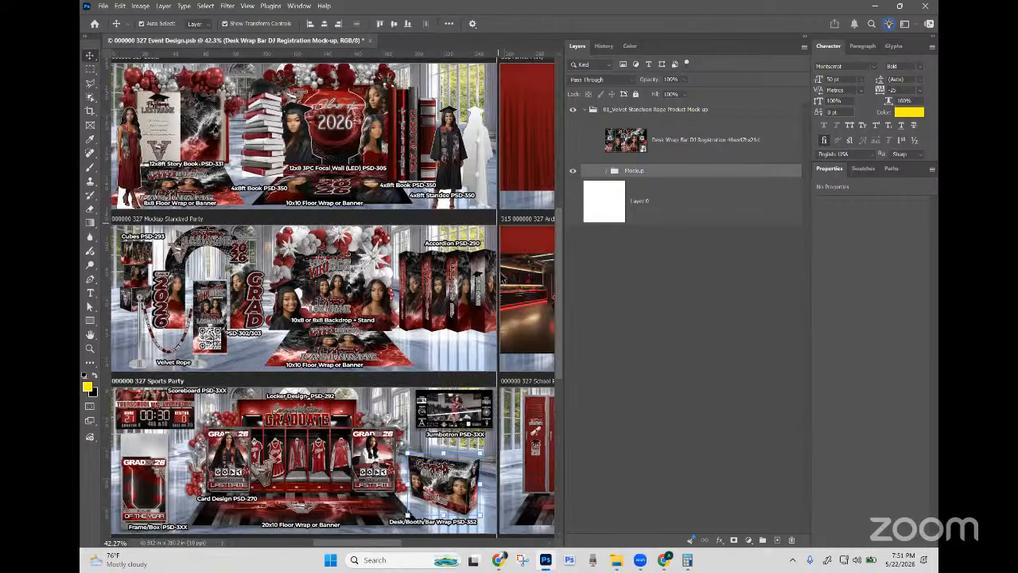
# Step: Make an independent smart object copy of the desk wrap mock-up layer in the DJ Desk Wrap group of the Sports Party artboard
pyautogui.scroll(-3, 414, 429)
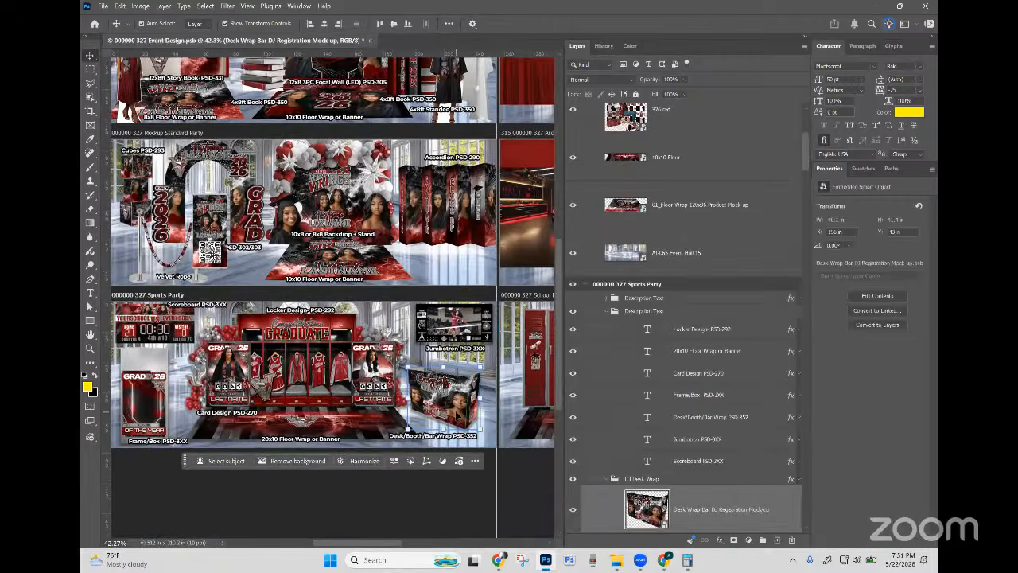
pyautogui.rightClick(458, 416)
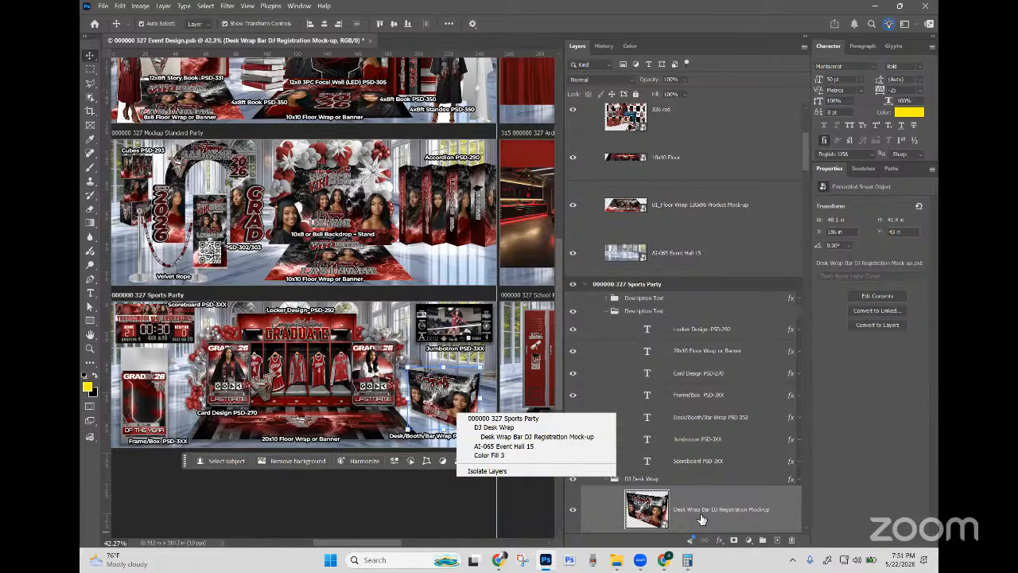
pyautogui.rightClick(692, 417)
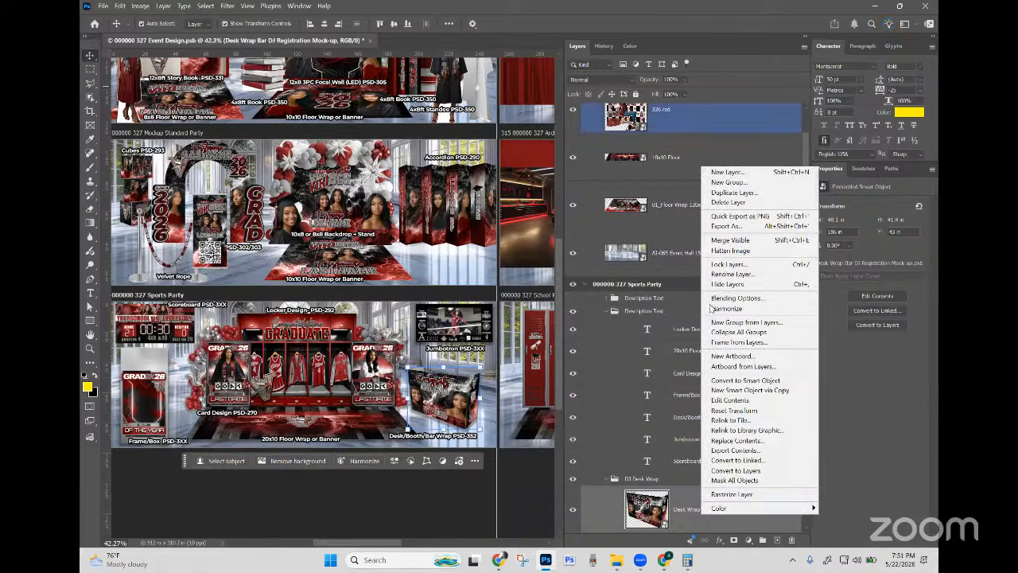
pyautogui.click(748, 390)
pyautogui.scroll(-2, 715, 474)
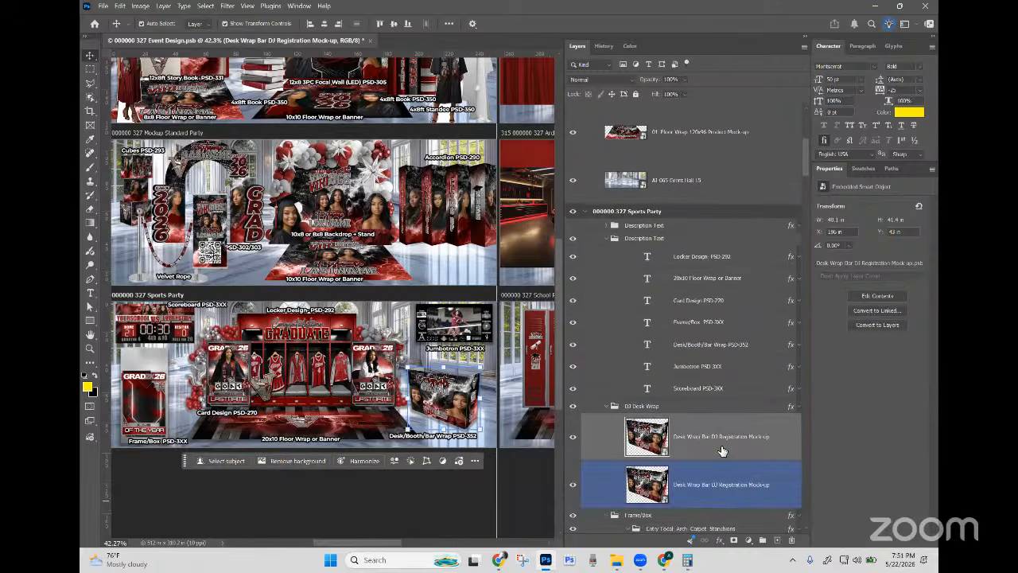
# Step: Rename the copied mock-up layer as Desk Wrap 71x30x30 Bar DJ Registration Mock-up
pyautogui.doubleClick(720, 445)
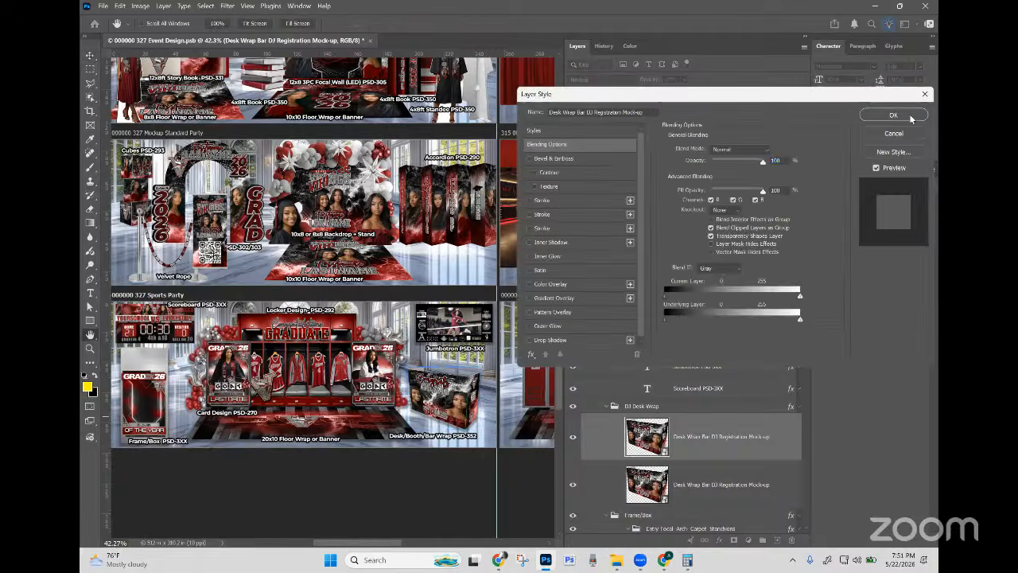
pyautogui.click(906, 133)
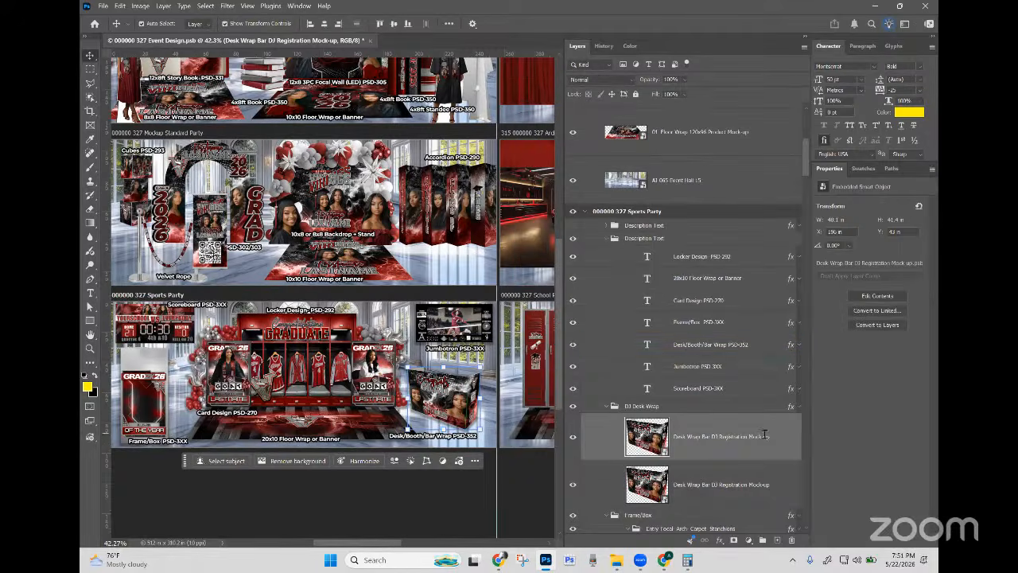
pyautogui.doubleClick(755, 436)
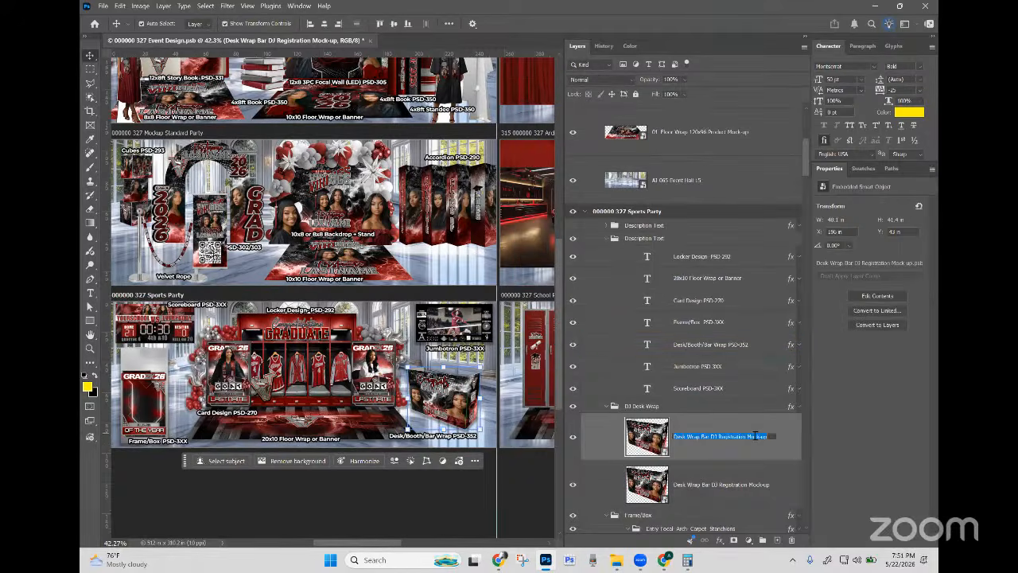
pyautogui.click(704, 435)
pyautogui.write('71x30x36')
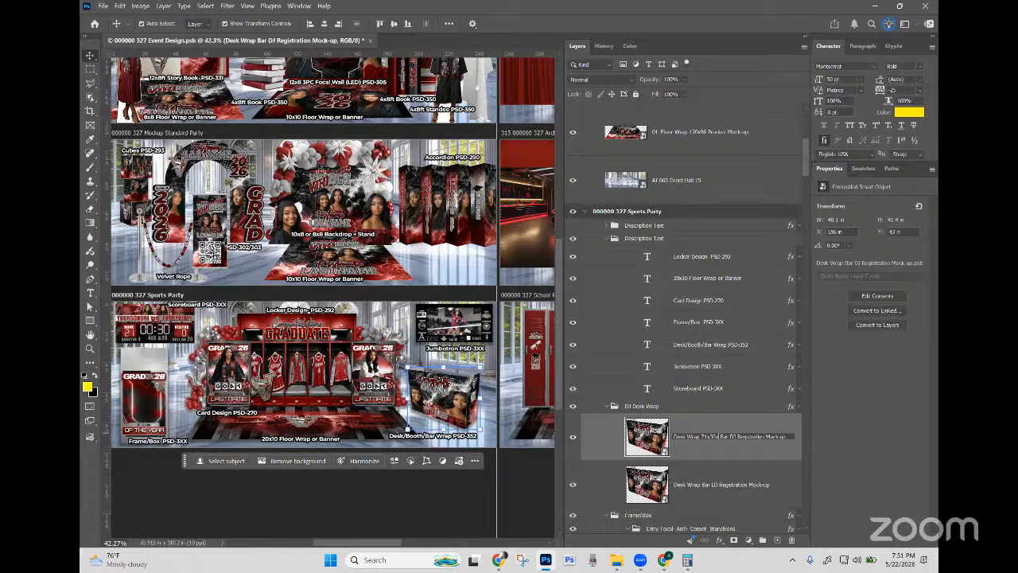
pyautogui.click(716, 474)
# Step: Make an independent smart object copy of the 71x30x30 mock-up layer and open the upper copy's contents for editing
pyautogui.click(713, 443)
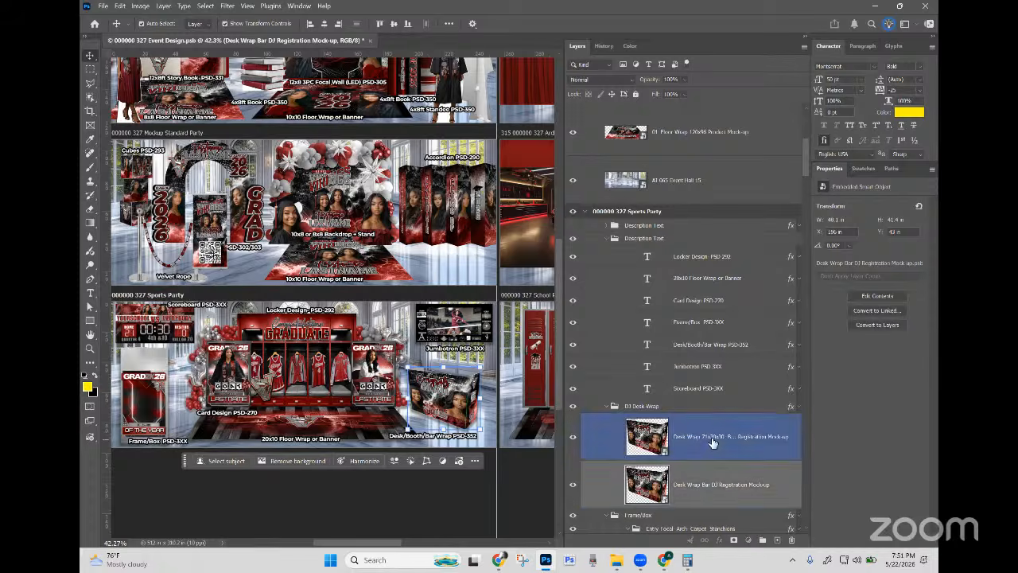
pyautogui.rightClick(713, 443)
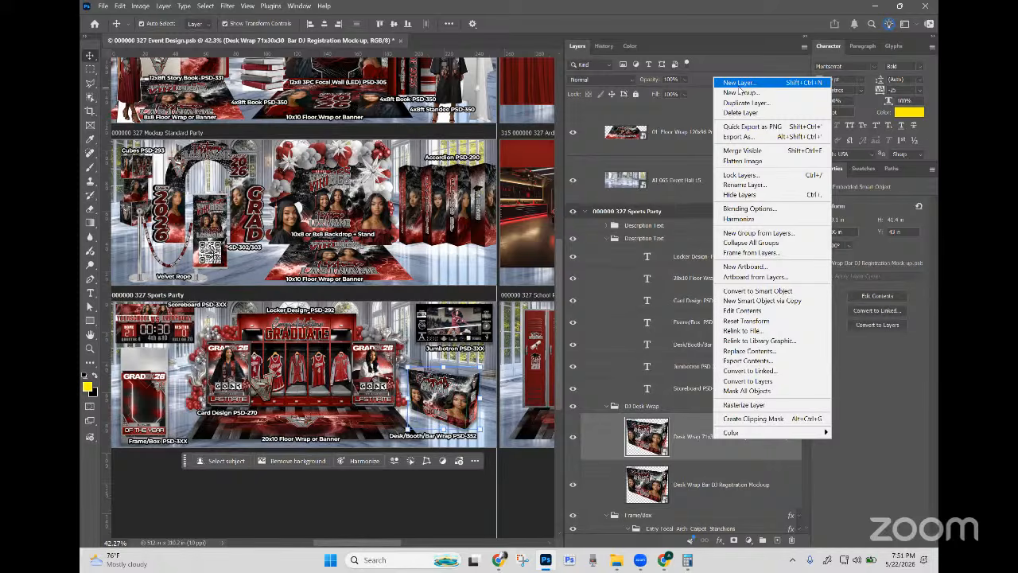
pyautogui.click(760, 300)
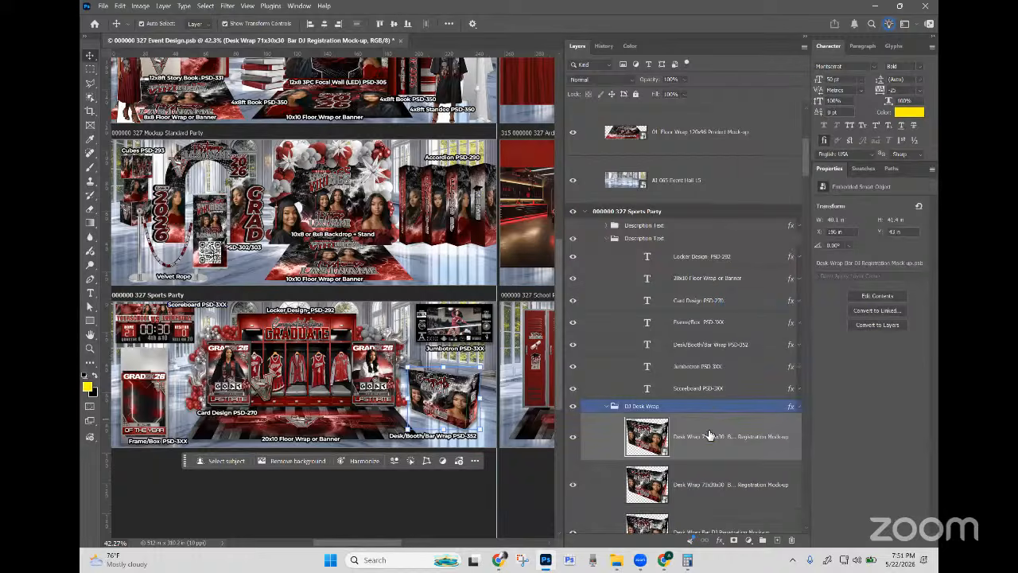
pyautogui.scroll(-2, 711, 429)
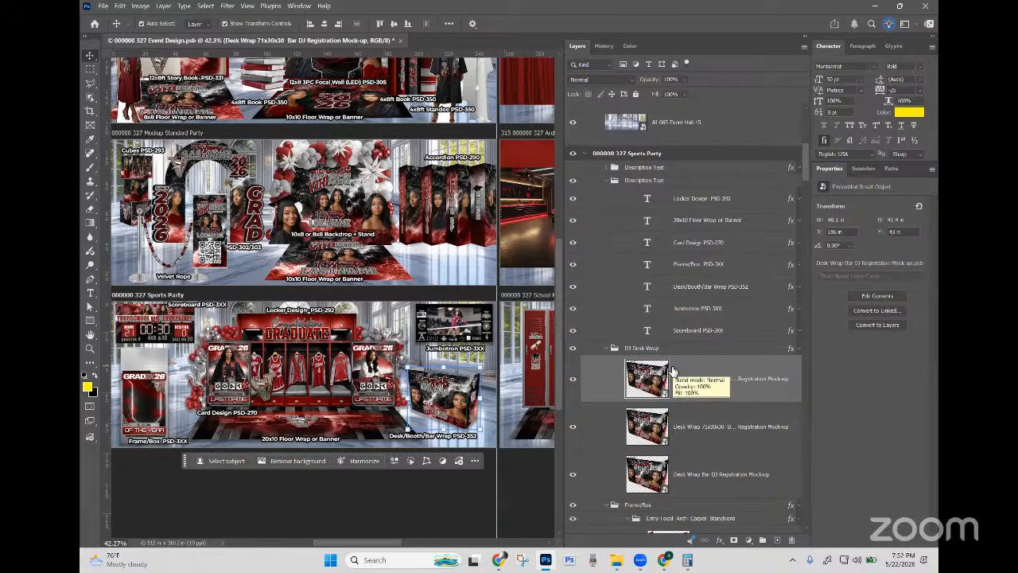
pyautogui.doubleClick(647, 382)
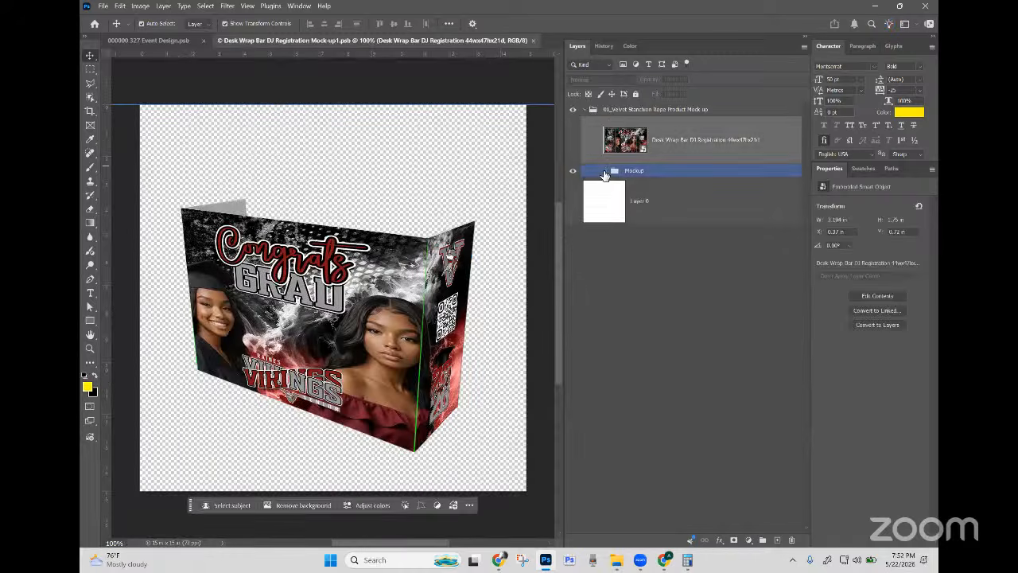
# Step: Delete the desk wrap artwork layers from the Front and Right Side groups and the 44wx47hx21d artwork above the Mockup group
pyautogui.click(607, 171)
pyautogui.click(661, 262)
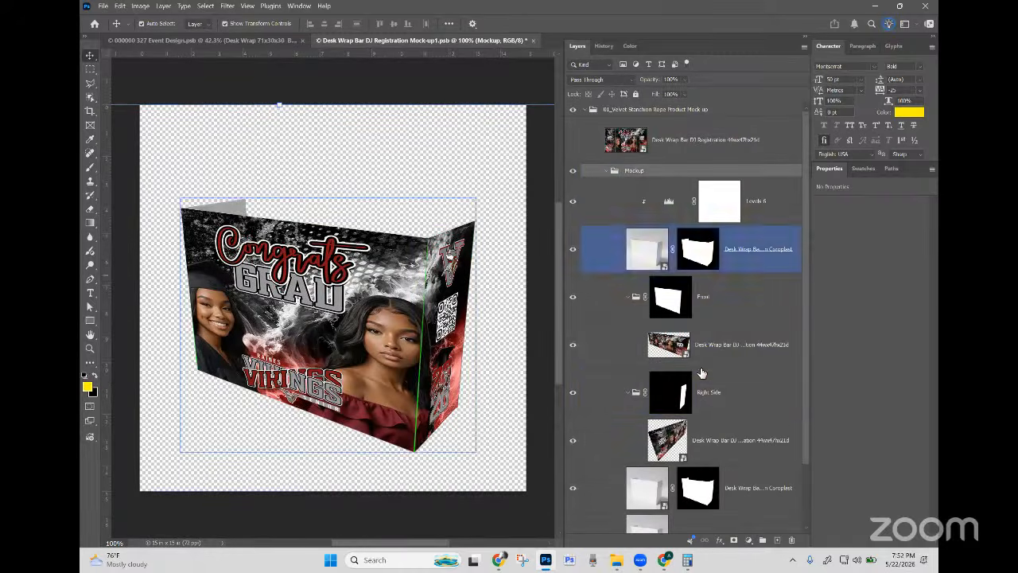
pyautogui.click(720, 350)
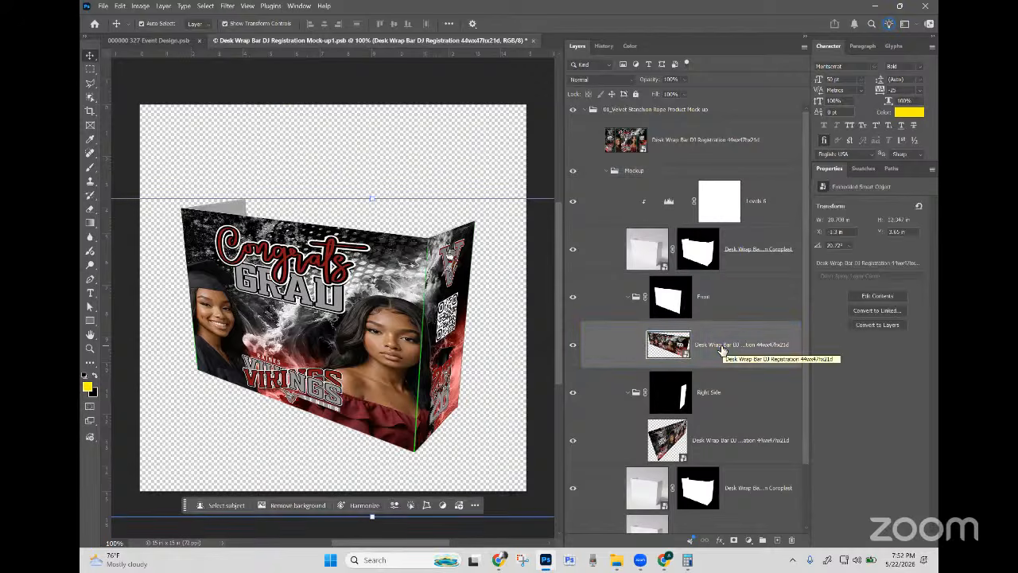
pyautogui.moveTo(720, 350); pyautogui.dragTo(714, 391)
pyautogui.click(682, 148)
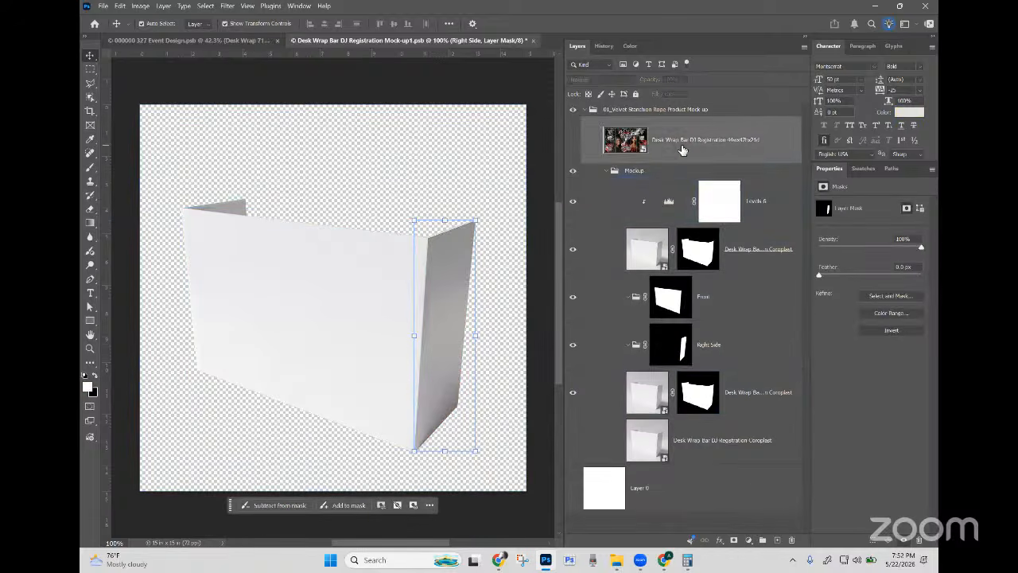
pyautogui.press('Delete')
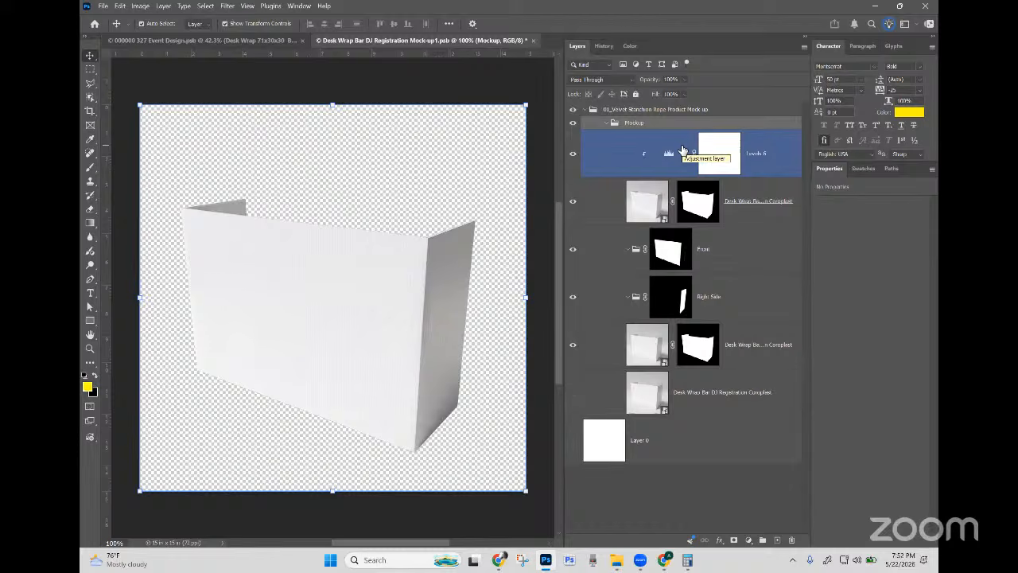
# Step: Show the bottom Desk Wrap Bar DJ Registration Coroplast background layer in the Mockup group
pyautogui.click(574, 396)
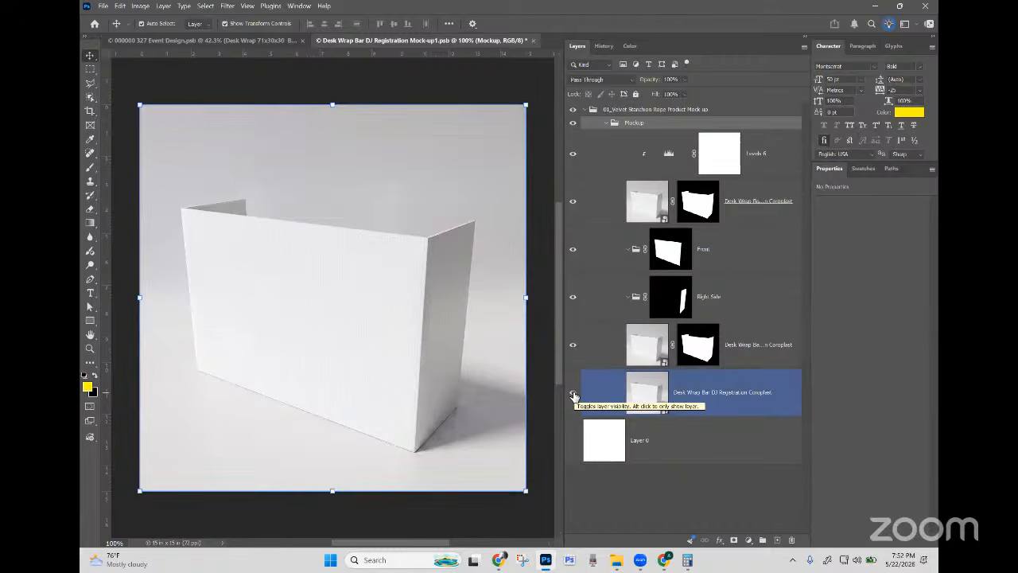
pyautogui.click(414, 240)
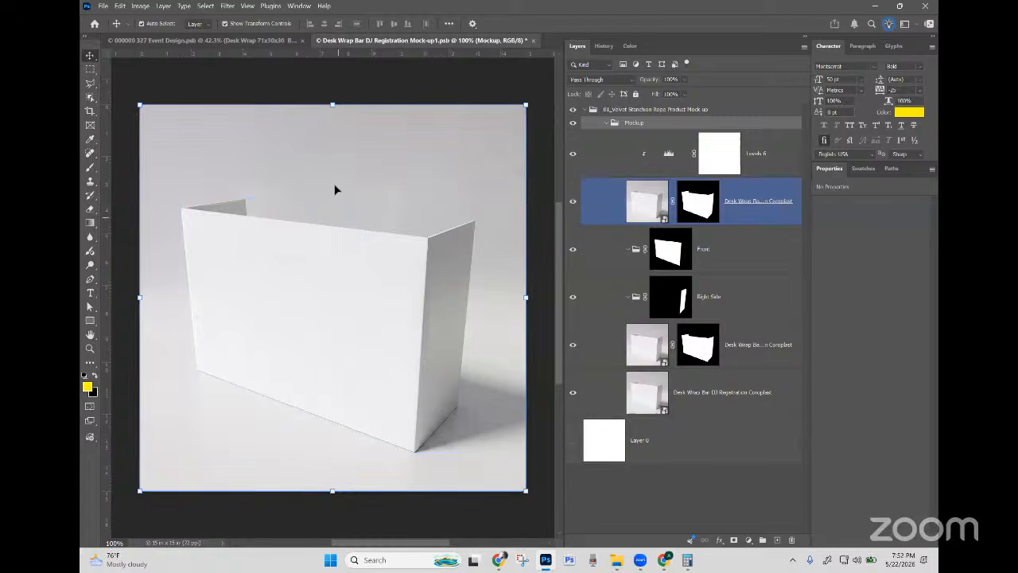
pyautogui.click(752, 161)
pyautogui.click(640, 123)
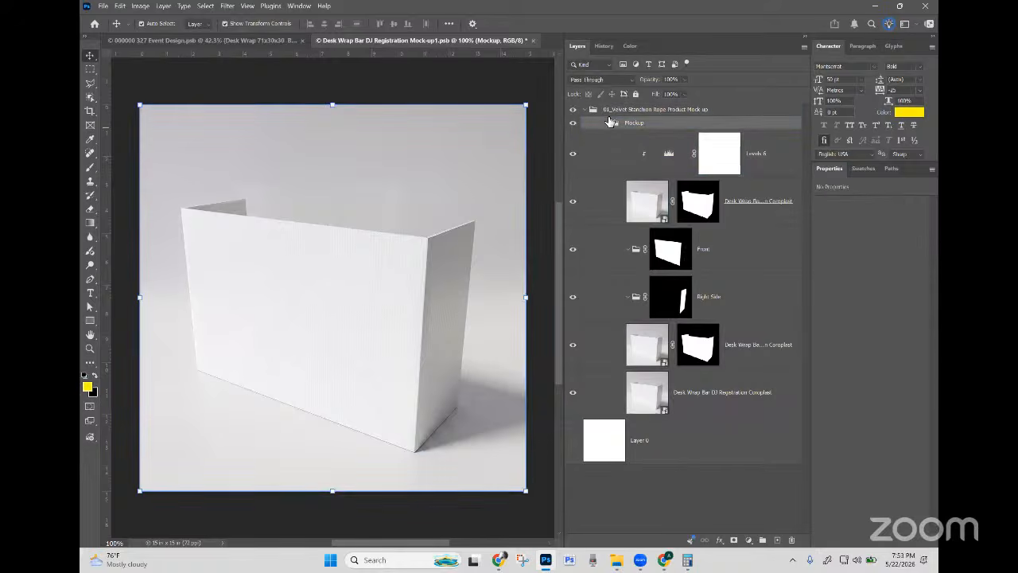
# Step: Copy the text Desk Wrap Bar DJ Registration from the document's file name for saving, without saving the file
pyautogui.click(606, 109)
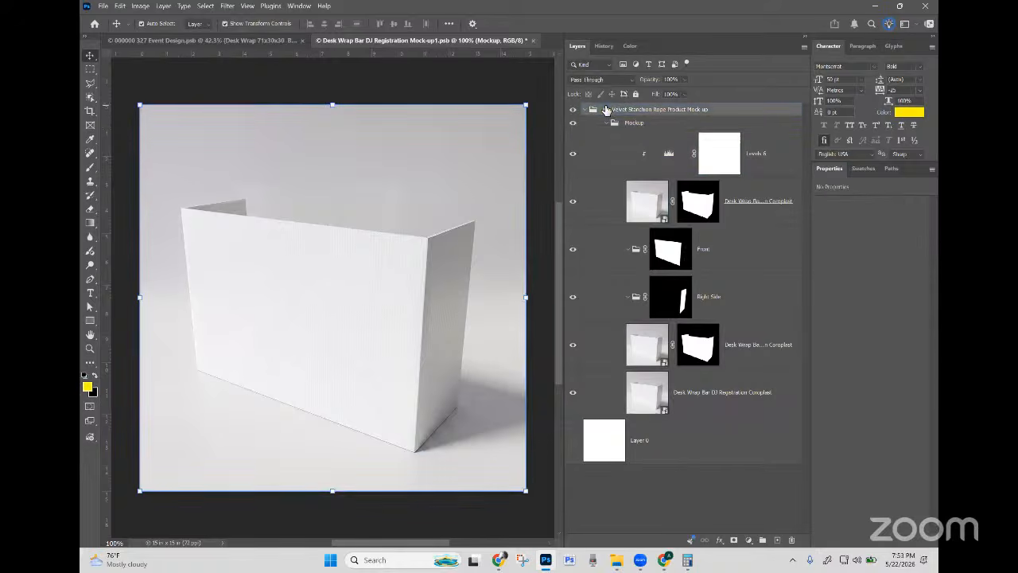
pyautogui.click(102, 7)
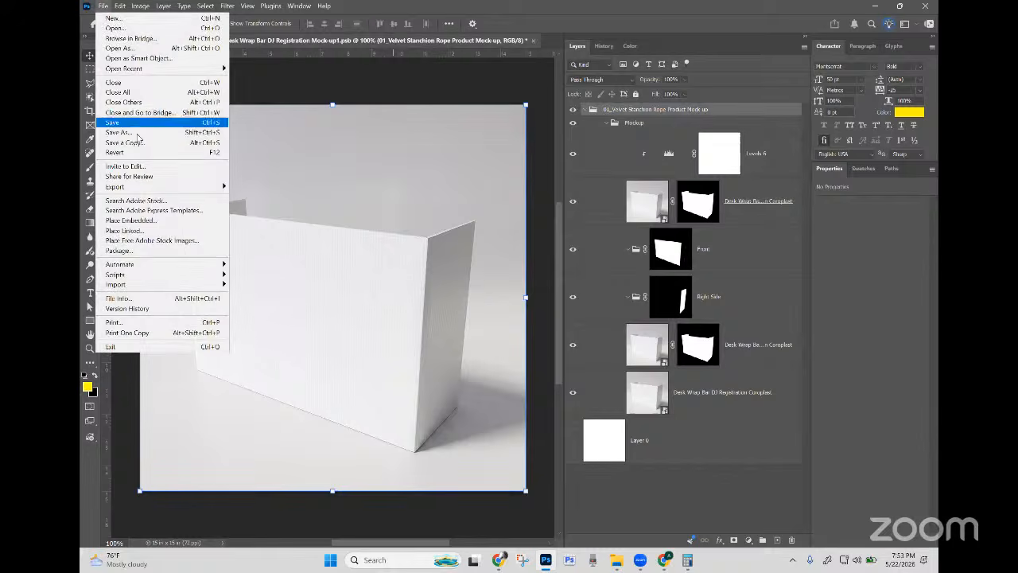
pyautogui.click(119, 132)
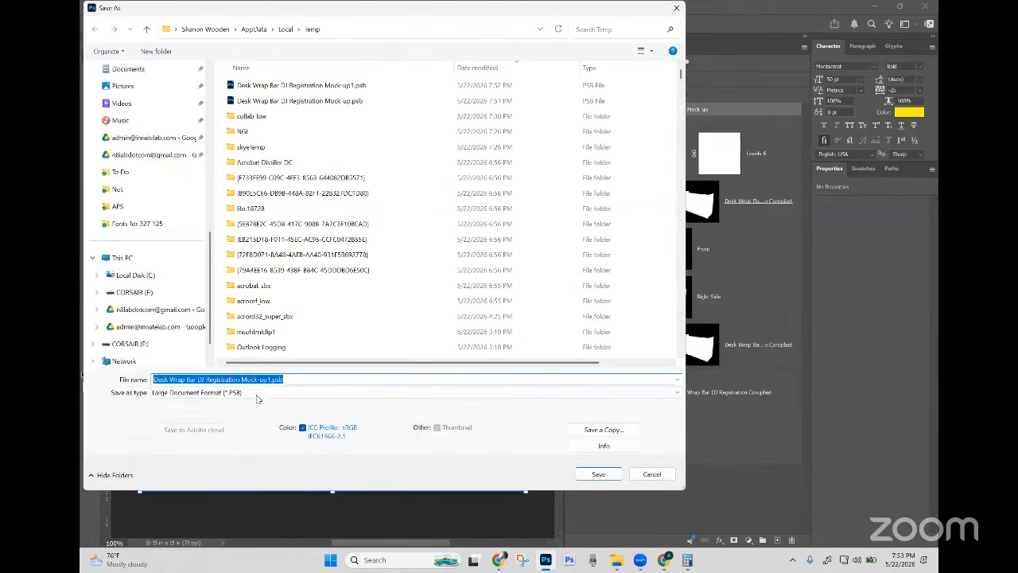
pyautogui.doubleClick(259, 379)
pyautogui.click(268, 380)
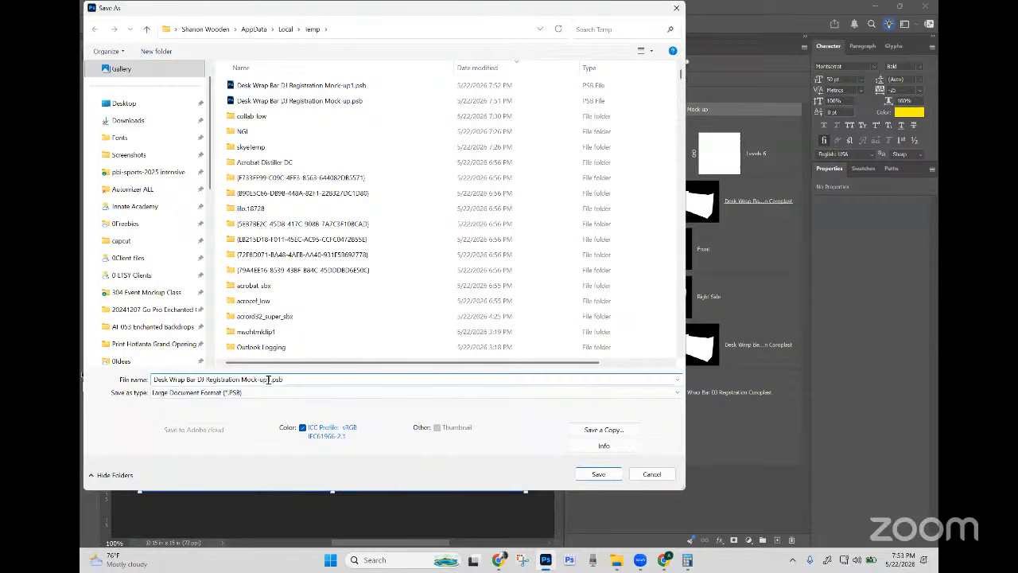
pyautogui.moveTo(241, 380); pyautogui.dragTo(82, 379)
pyautogui.hotkey('ctrl', 'c')
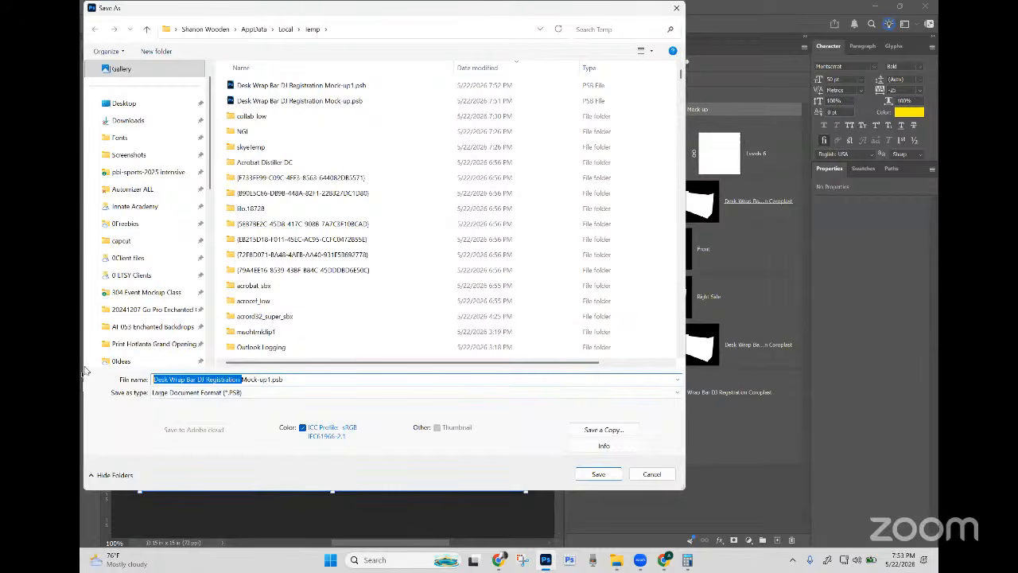
pyautogui.click(657, 475)
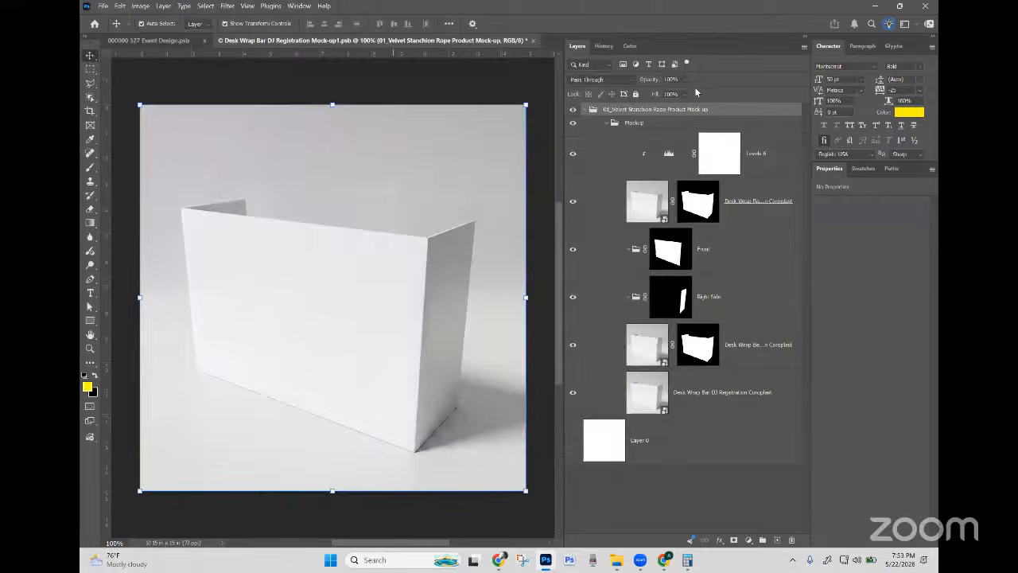
# Step: Rename the top-level Velvet Stanchion Rope group as Desk Wrap Bar DJ Registration, using the copied text
pyautogui.doubleClick(683, 110)
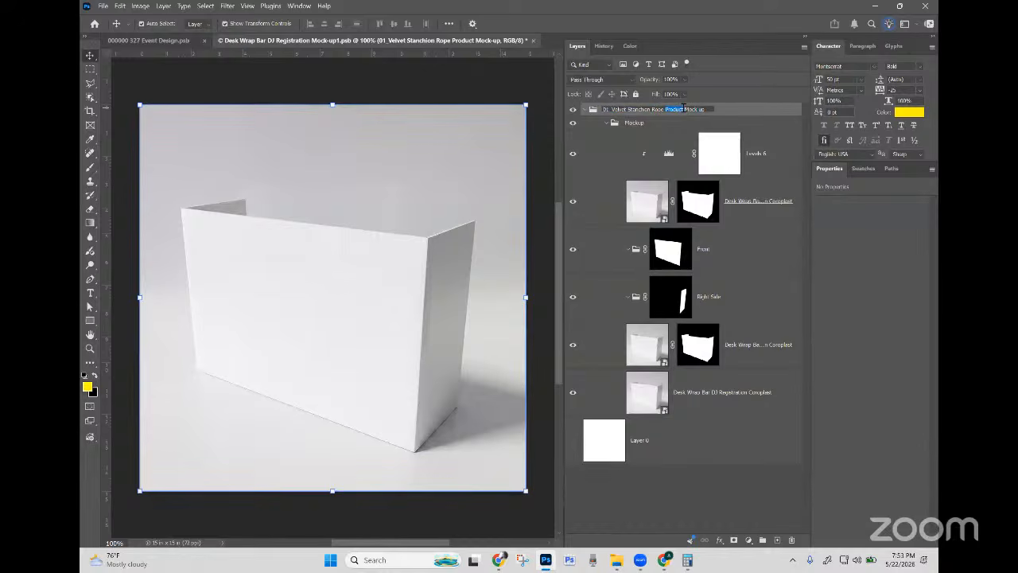
pyautogui.hotkey('ctrl', 'v')
pyautogui.press('Return')
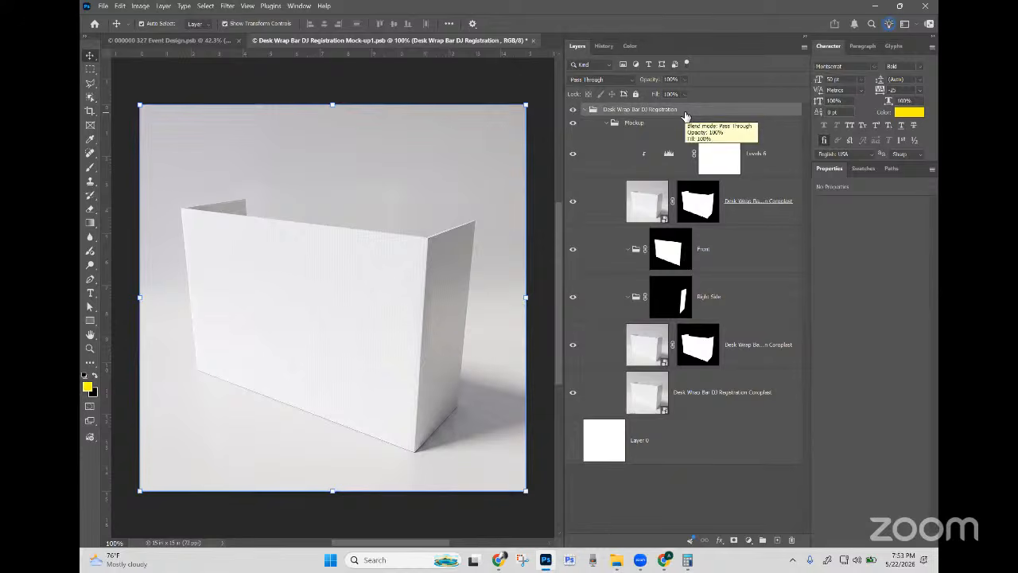
# Step: In the 327 Event Design document, rename the upper 71x30x30 mock-up layer as Desk Wrap 71x46x30 Bar DJ Registration Mock-up
pyautogui.click(211, 41)
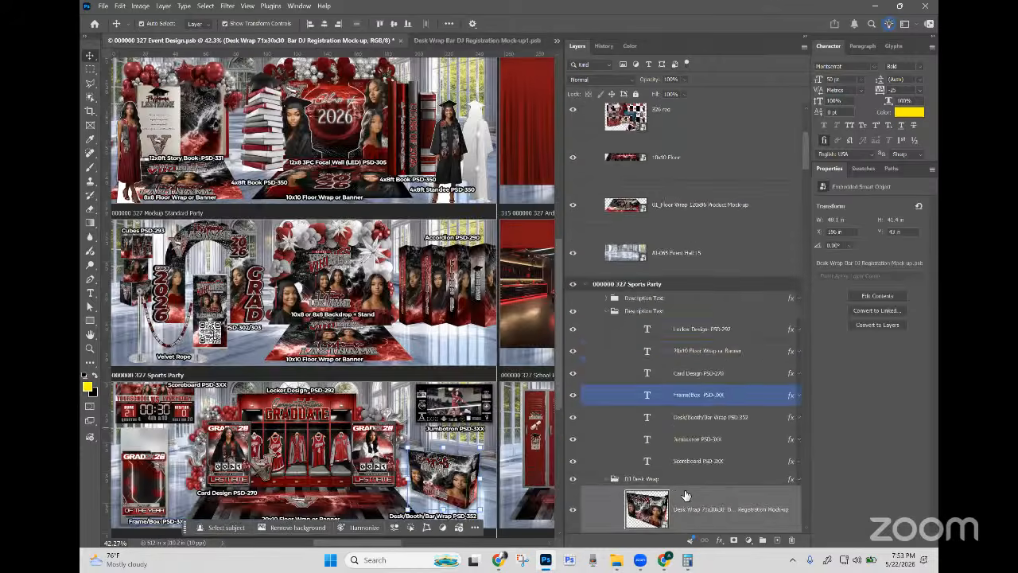
pyautogui.scroll(-2, 700, 485)
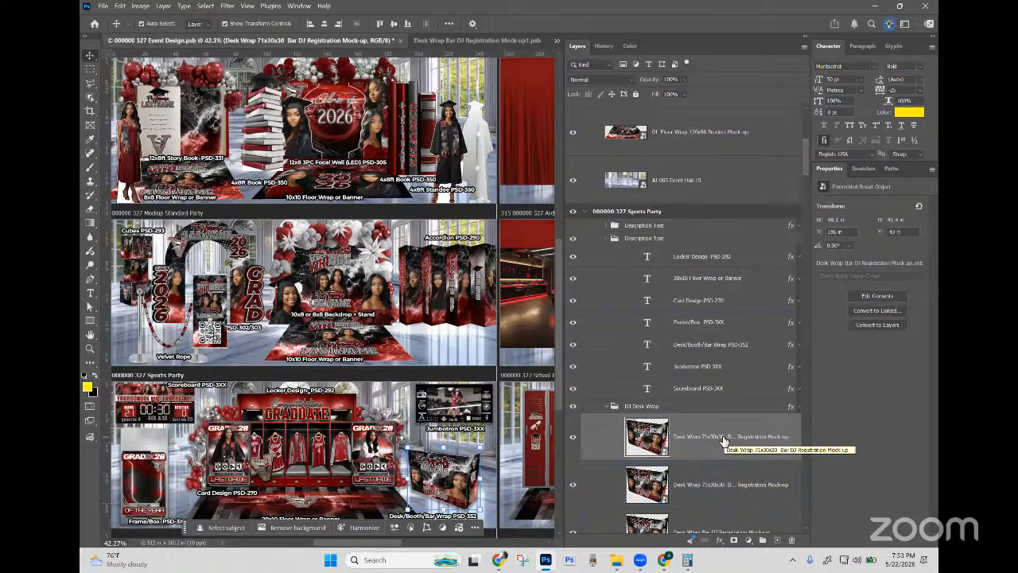
pyautogui.doubleClick(709, 485)
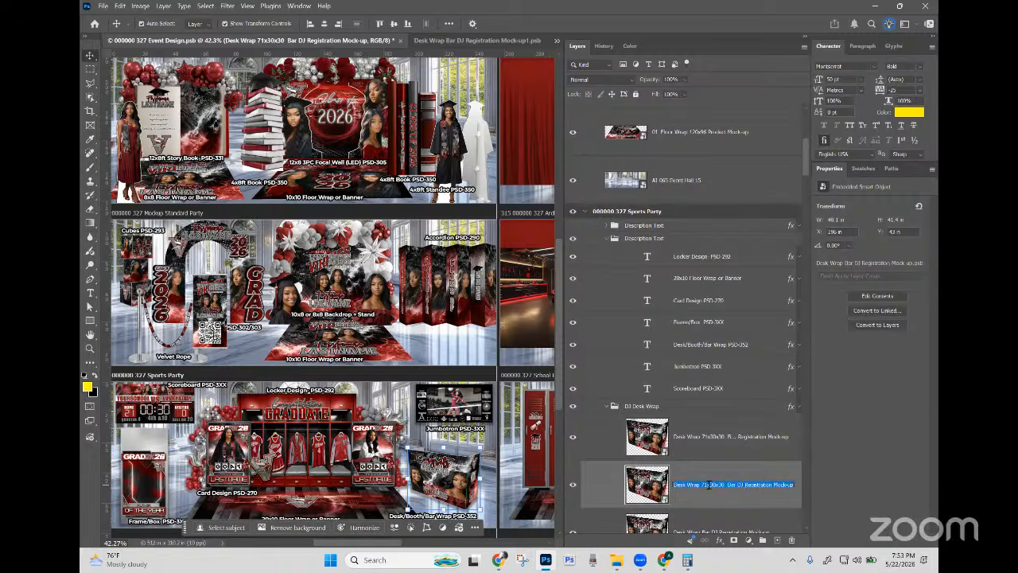
pyautogui.click(710, 484)
pyautogui.click(718, 438)
pyautogui.doubleClick(715, 437)
pyautogui.click(714, 436)
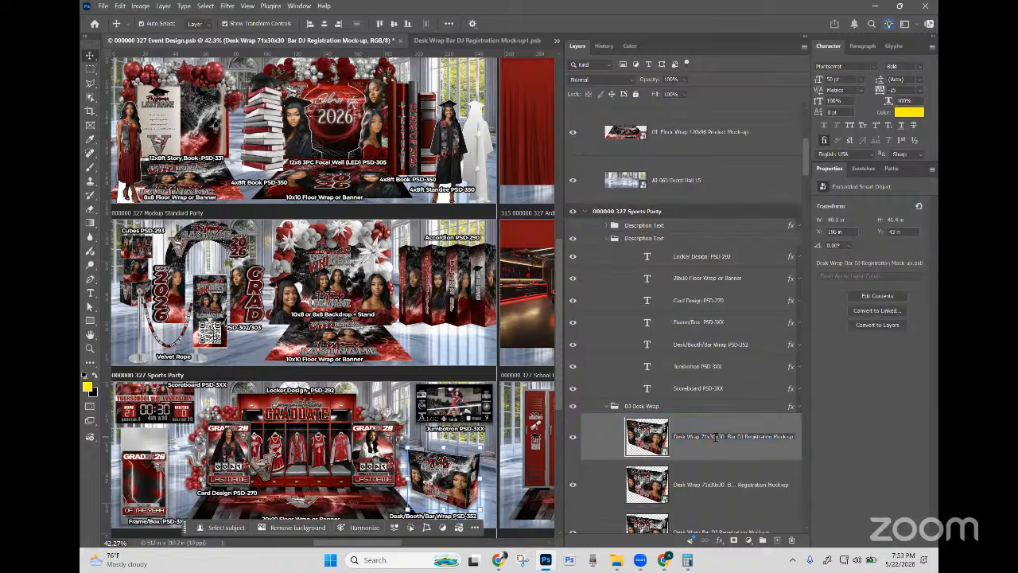
pyautogui.moveTo(716, 436); pyautogui.dragTo(710, 436)
pyautogui.write('46')
pyautogui.press('Return')
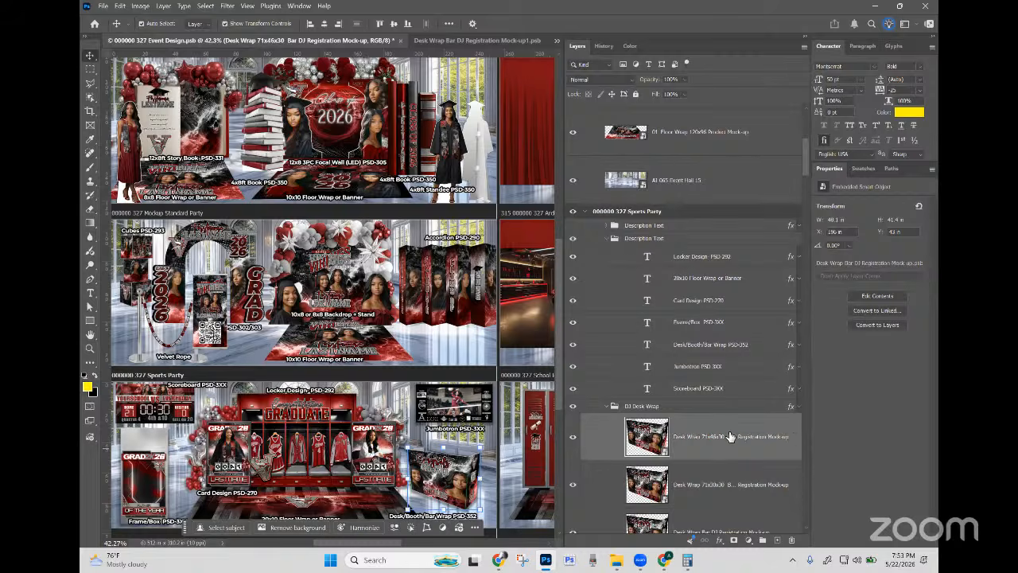
# Step: Reopen the 71x46x30 mock-up layer's contents and rename the top-level group as Desk Wrap Bar DJ Registration 71x46x30
pyautogui.doubleClick(650, 442)
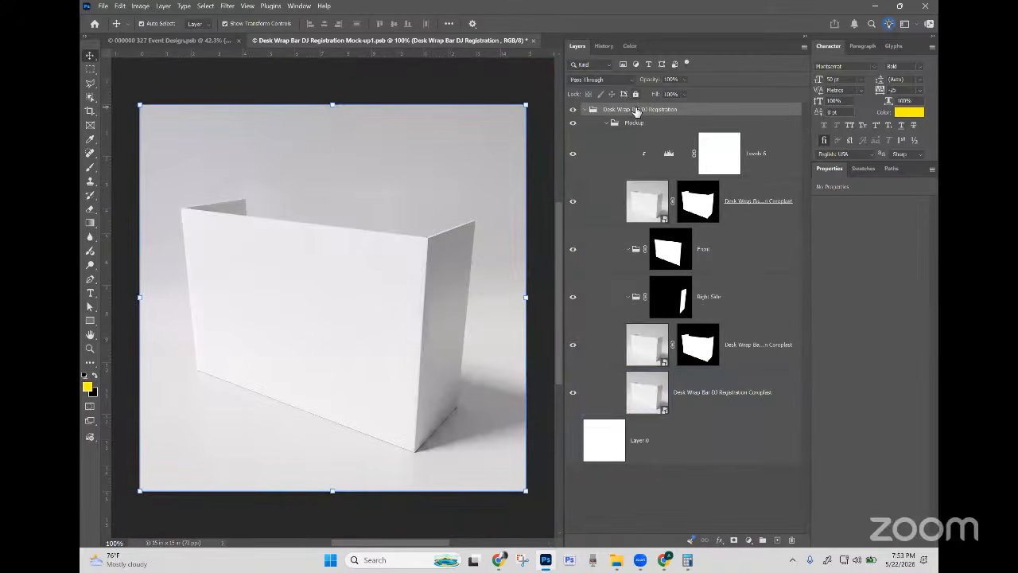
pyautogui.doubleClick(636, 110)
pyautogui.click(683, 109)
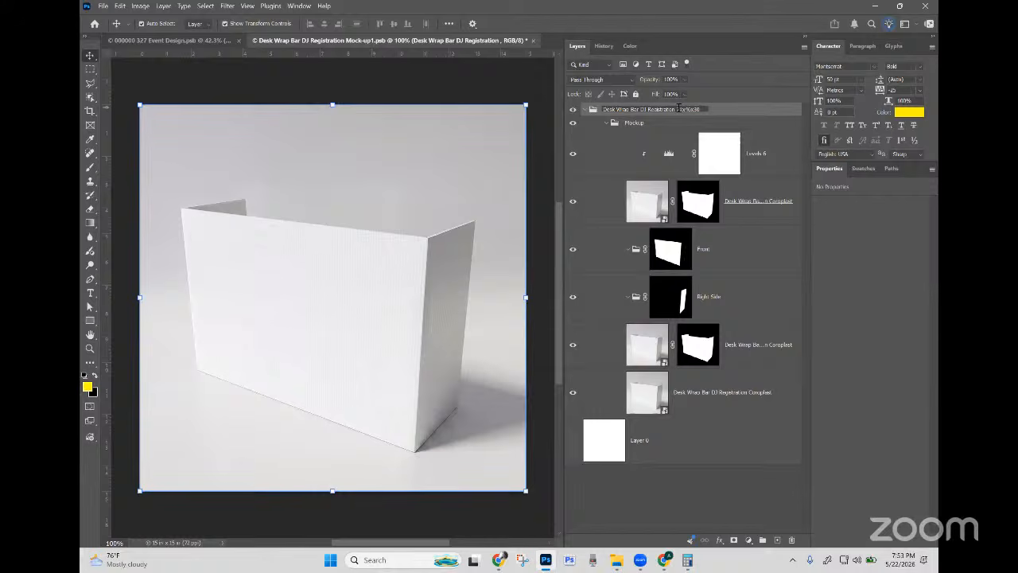
pyautogui.press('Return')
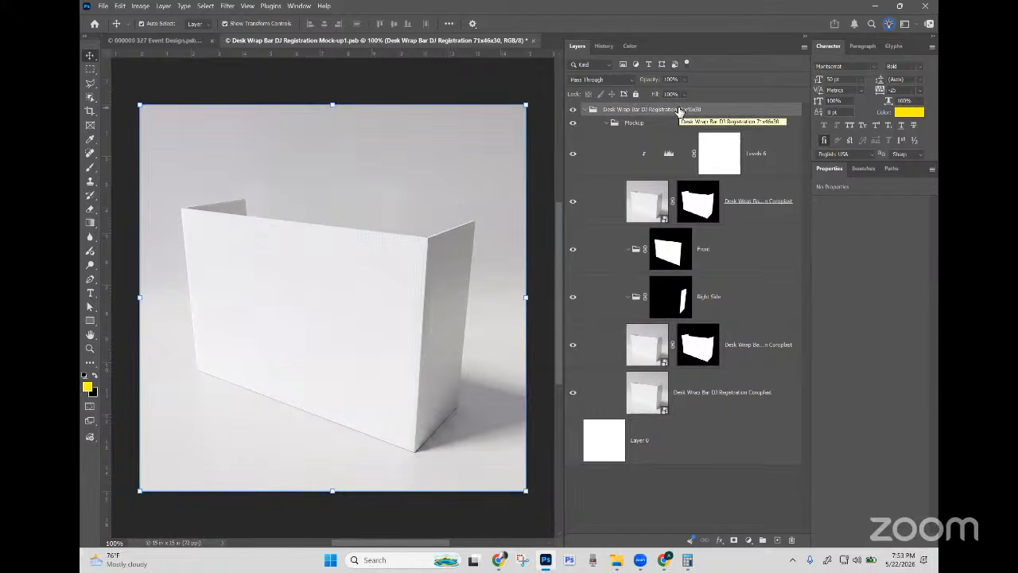
# Step: Select the Mockup group and check the DJ Desk Wrap layers in the 327 Event Design document
pyautogui.click(677, 154)
pyautogui.click(716, 209)
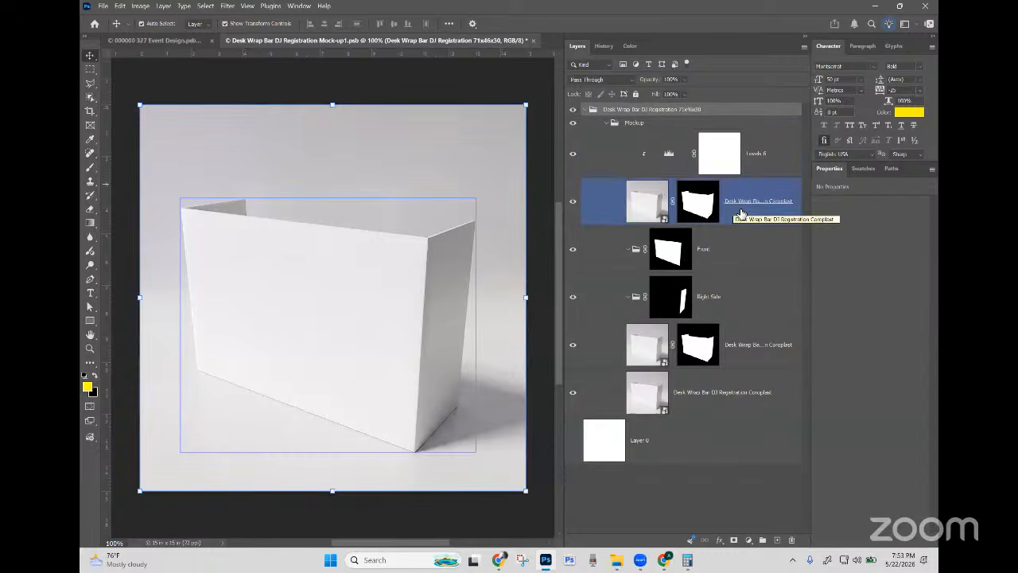
pyautogui.click(651, 123)
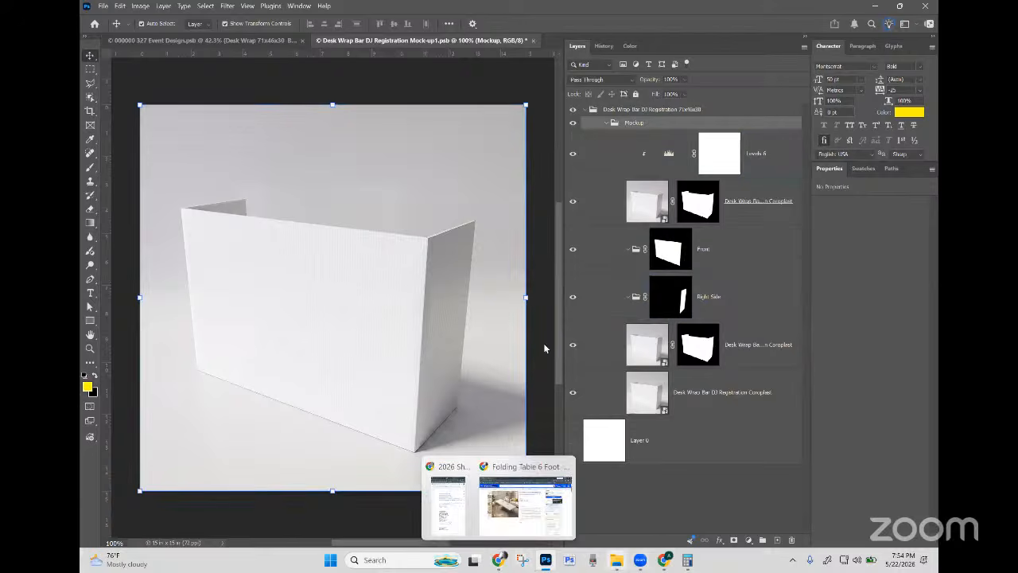
pyautogui.click(284, 41)
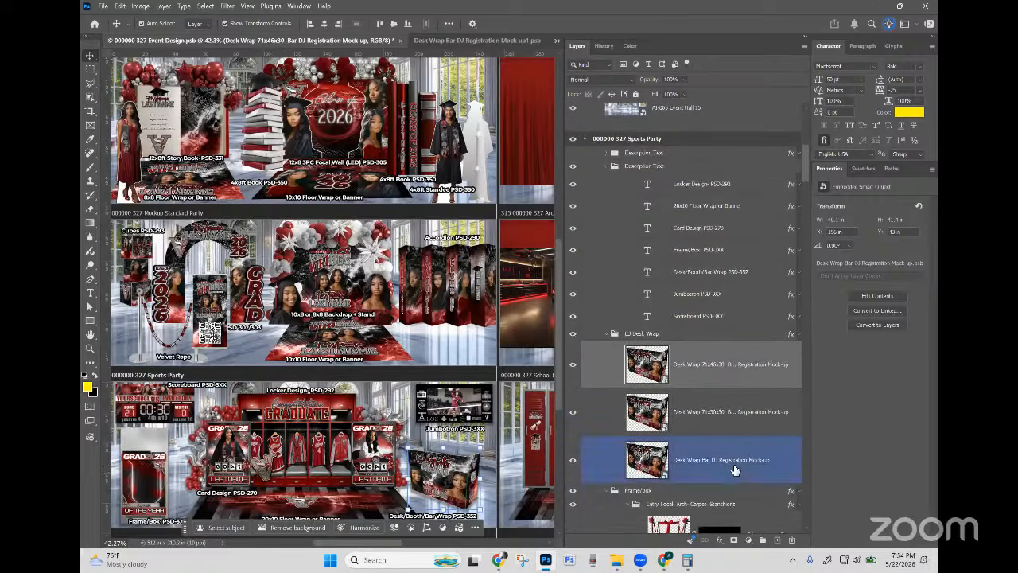
# Step: In a new File Explorer tab, open the 352 folder in Downloads and select the Desk Wrap Bar DJ Registration 71wx46hx30d file
pyautogui.click(614, 565)
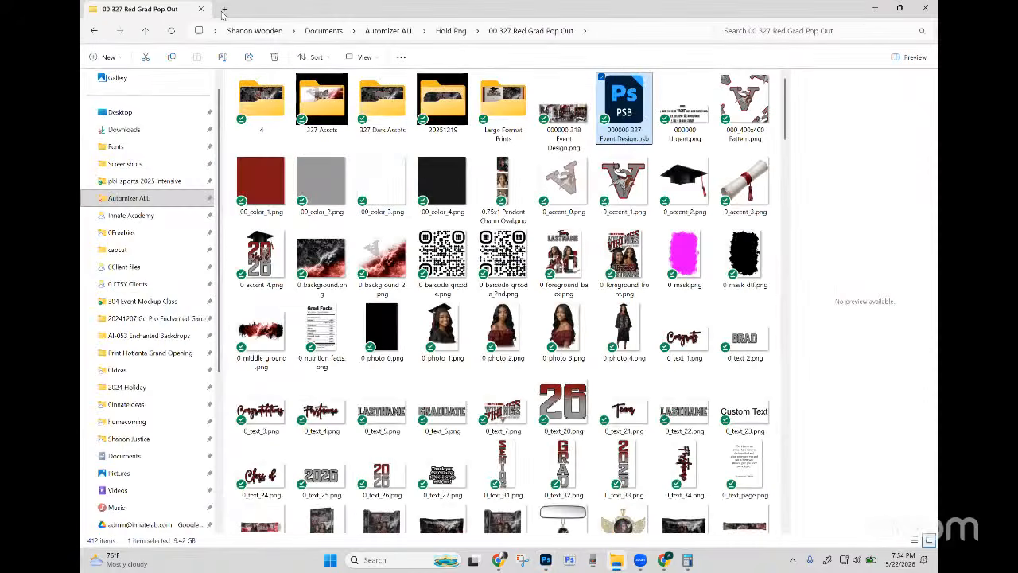
pyautogui.click(225, 9)
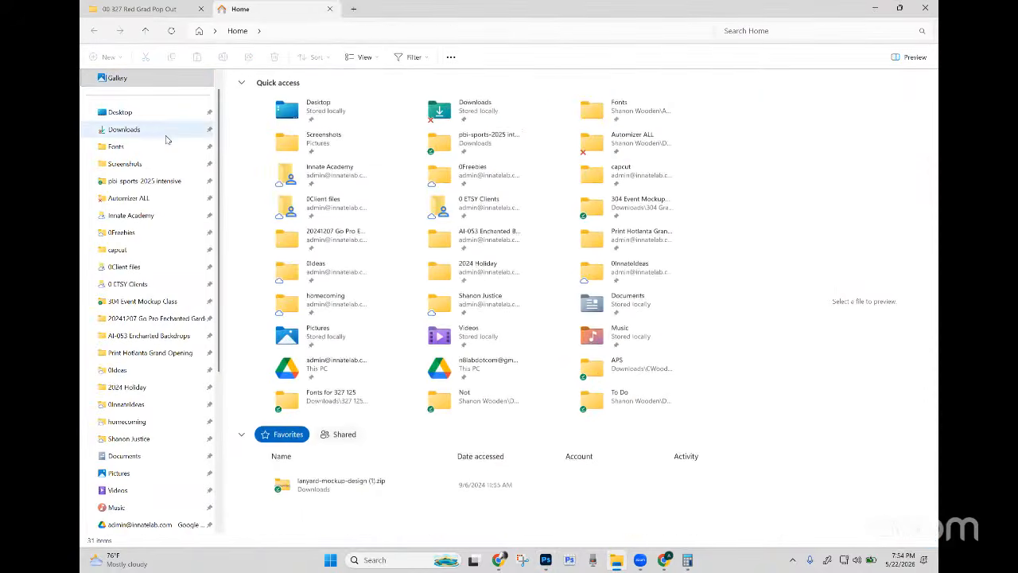
pyautogui.click(183, 130)
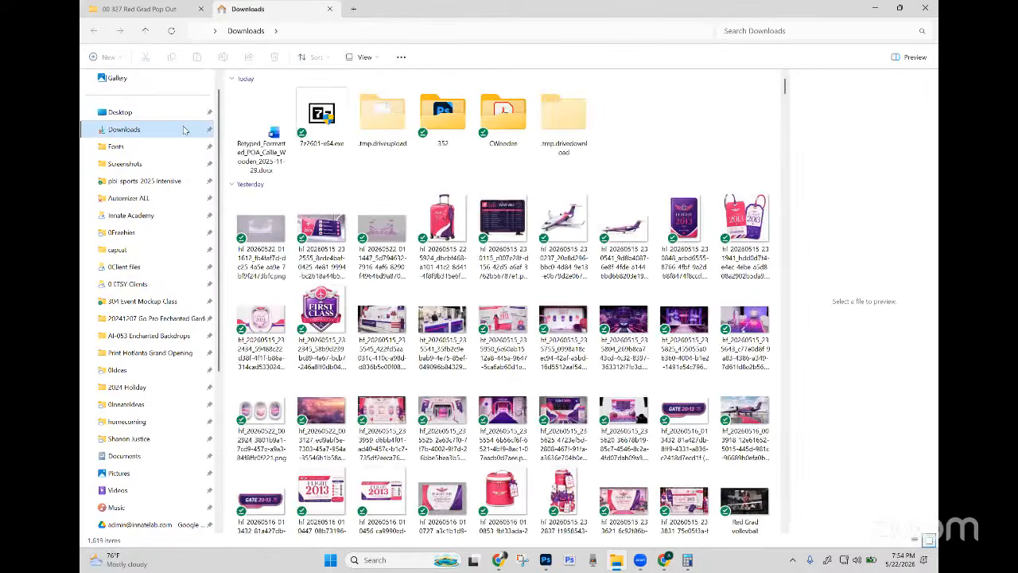
pyautogui.doubleClick(443, 119)
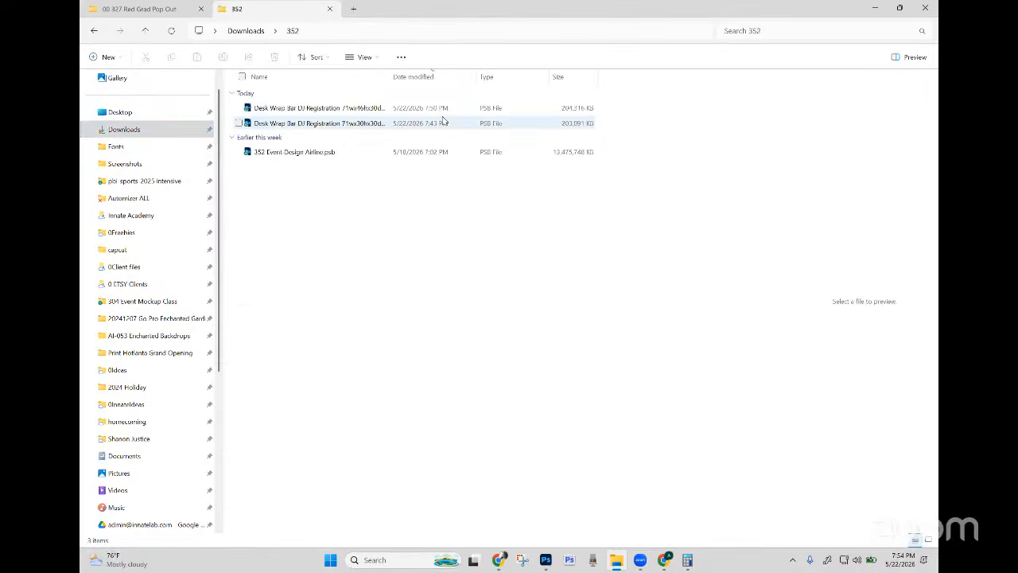
pyautogui.click(367, 109)
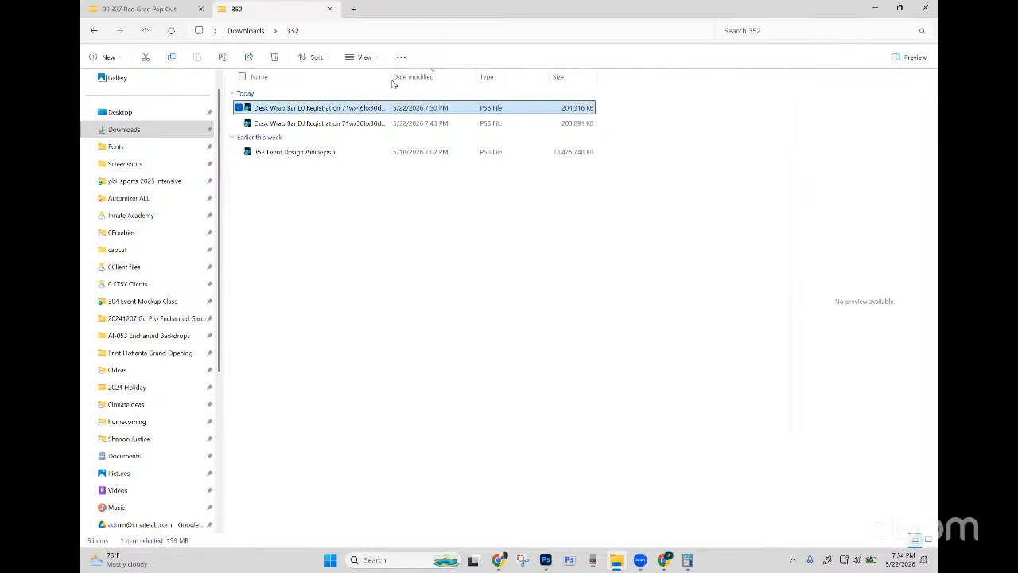
# Step: Place the Desk Wrap Bar DJ Registration 71wx46hx30d file from the 352 folder into the mock-up document above the Mockup group
pyautogui.moveTo(403, 9); pyautogui.dragTo(445, 25)
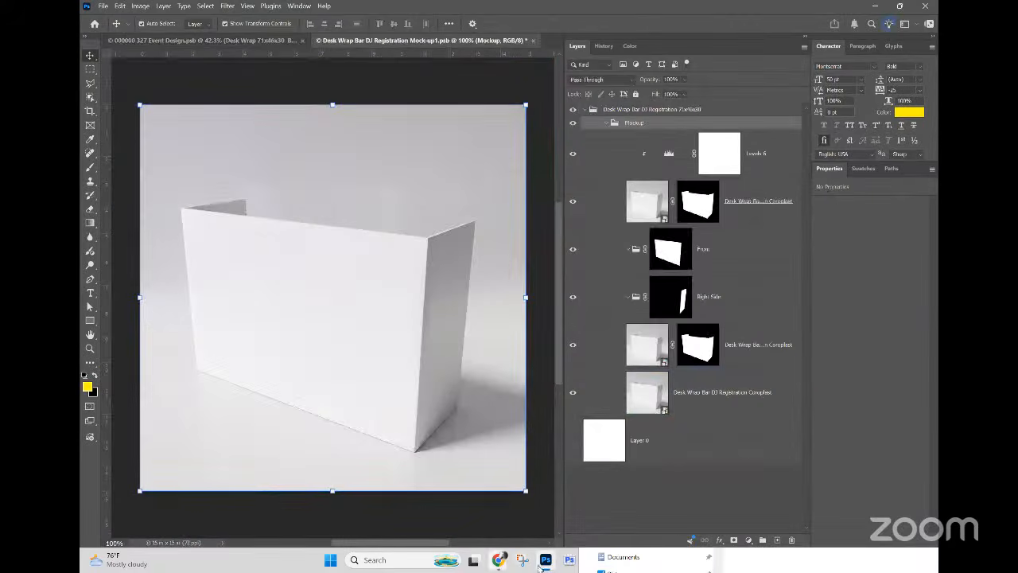
pyautogui.click(330, 559)
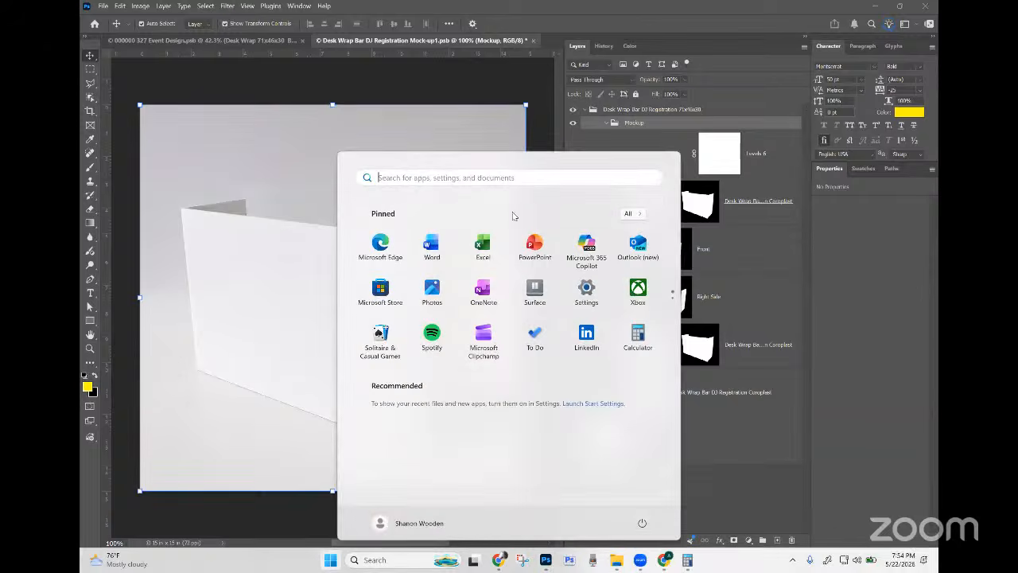
pyautogui.click(615, 560)
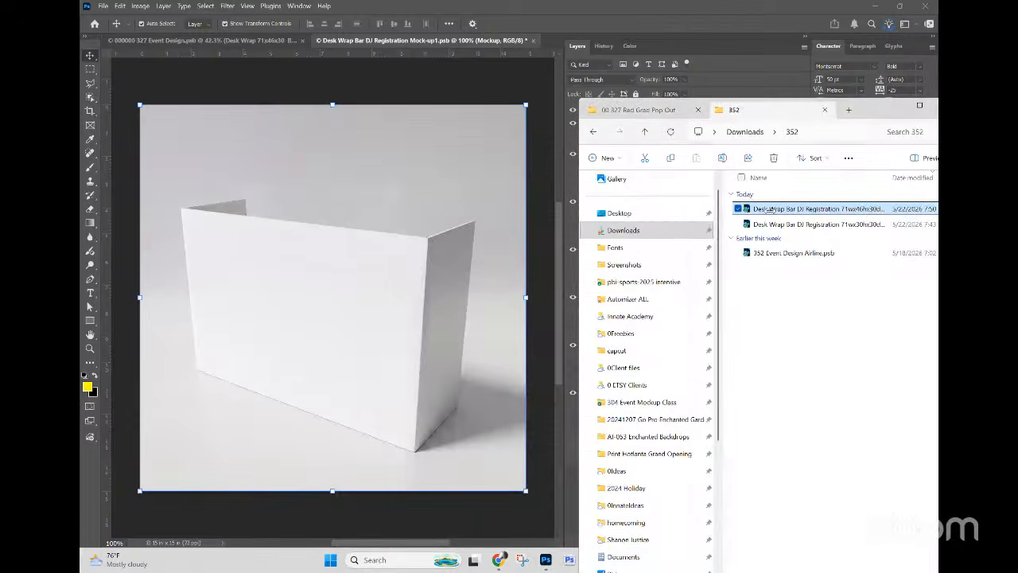
pyautogui.moveTo(233, 288); pyautogui.dragTo(240, 276)
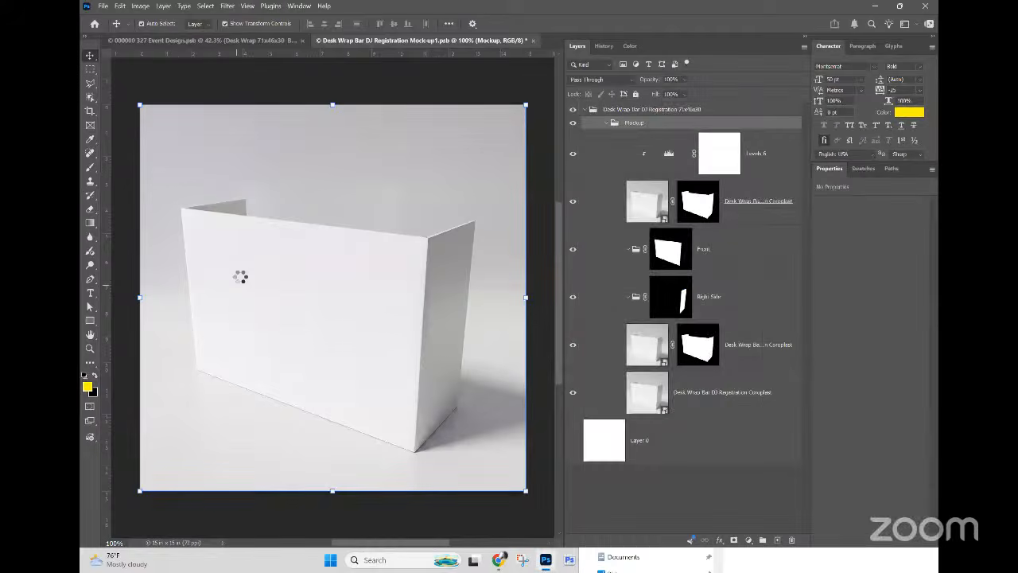
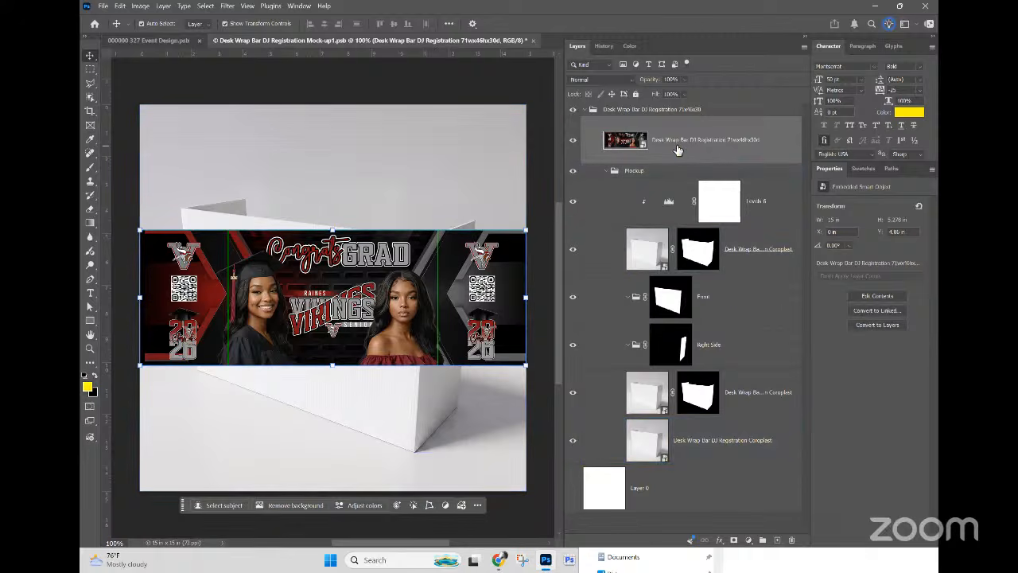
# Step: Shrink the placed artwork to about 4.3 in wide and position it in the canvas's upper-left corner
pyautogui.hotkey('ctrl', 't')
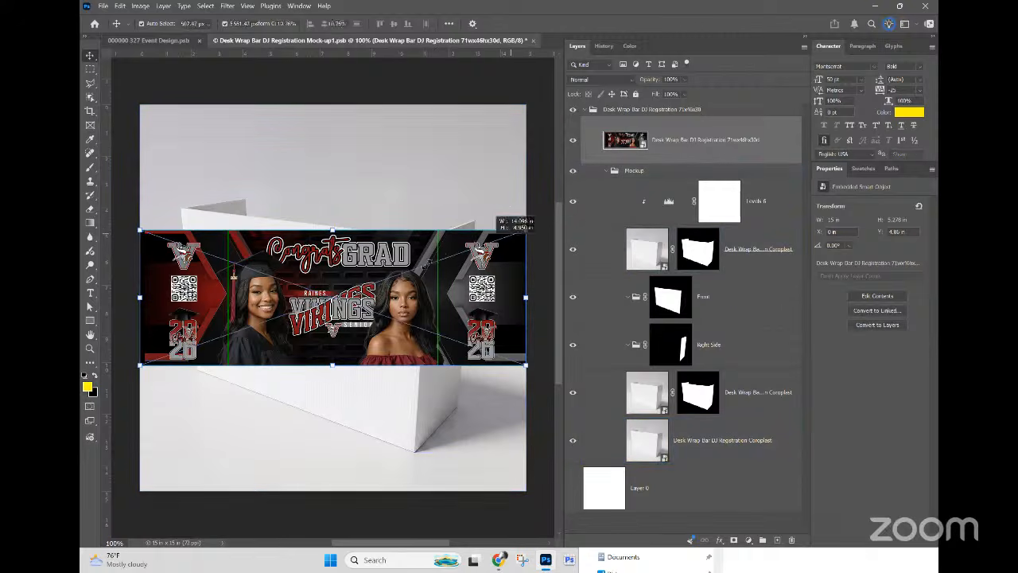
pyautogui.moveTo(526, 230); pyautogui.dragTo(276, 319)
pyautogui.moveTo(244, 353); pyautogui.dragTo(256, 158)
pyautogui.moveTo(280, 110); pyautogui.dragTo(257, 120)
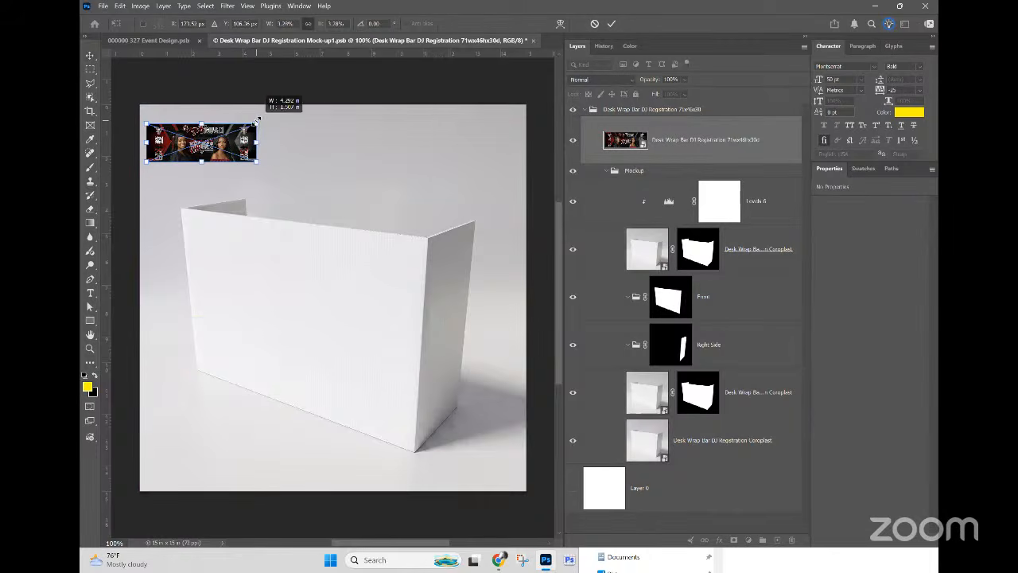
pyautogui.press('Return')
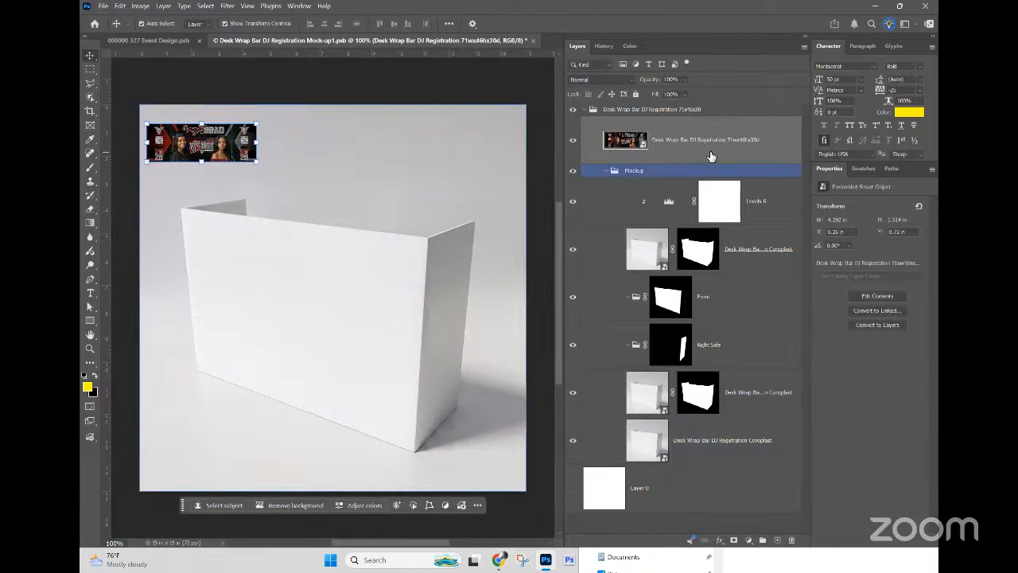
# Step: Duplicate the small artwork layer, centre the copy over the desk, and enlarge it to about 24 in wide
pyautogui.rightClick(711, 157)
pyautogui.click(739, 182)
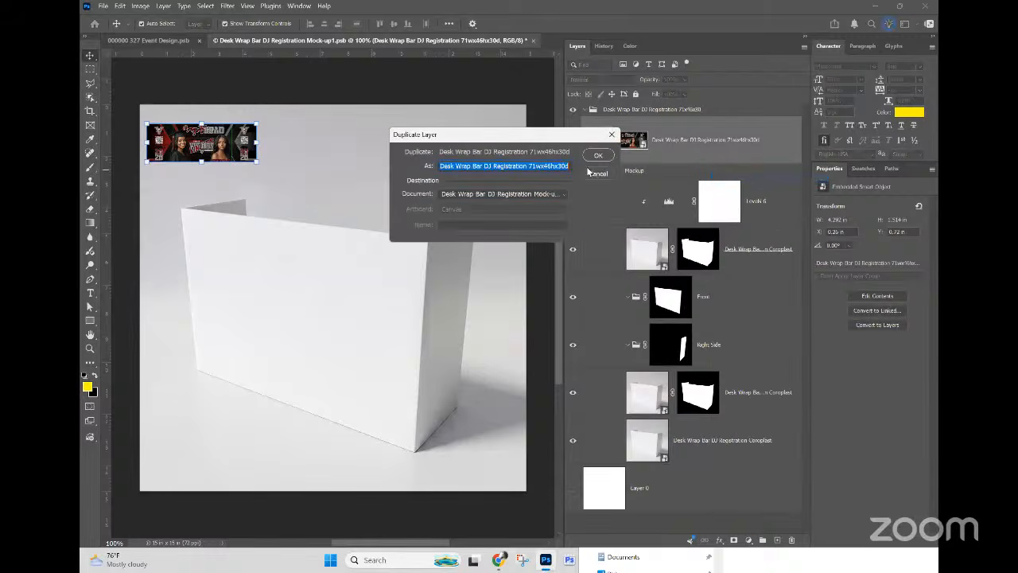
pyautogui.click(598, 156)
pyautogui.click(268, 219)
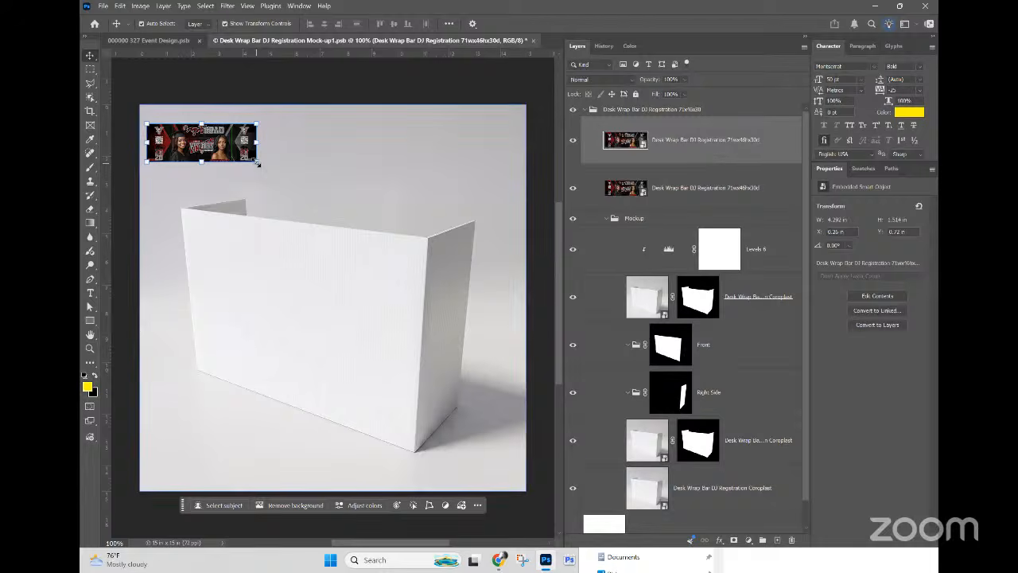
pyautogui.moveTo(202, 162); pyautogui.dragTo(239, 245)
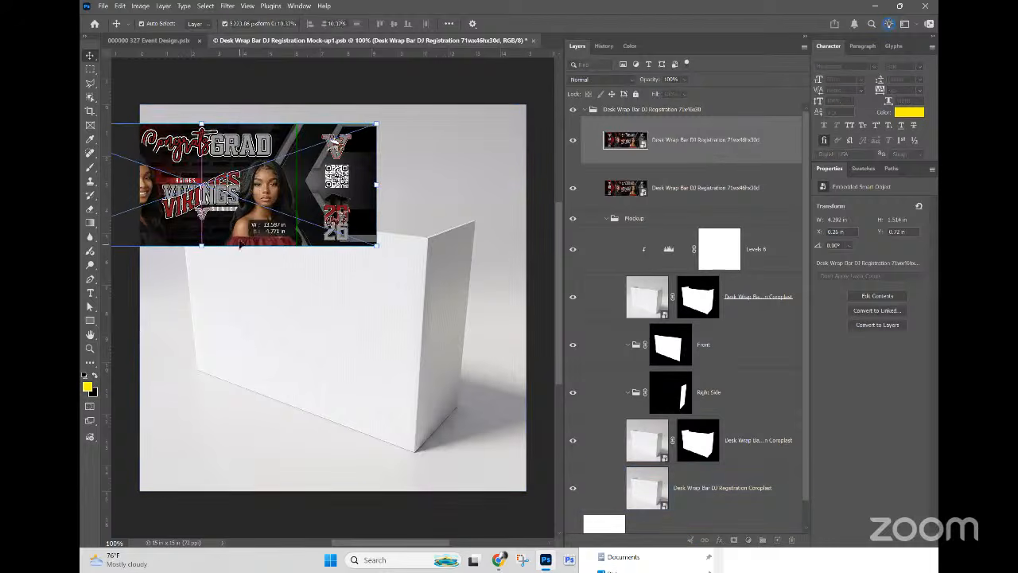
pyautogui.moveTo(252, 178); pyautogui.dragTo(384, 290)
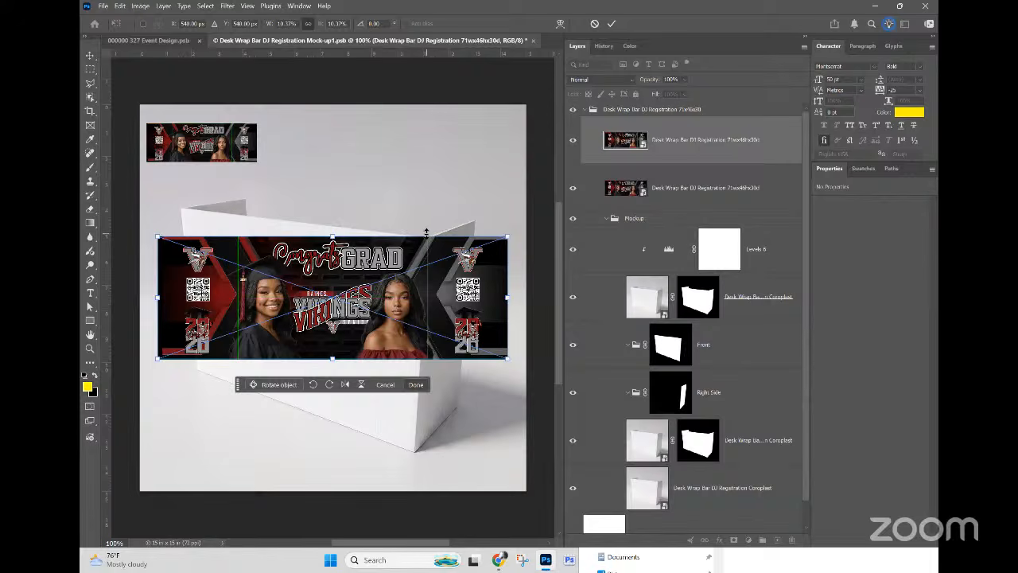
pyautogui.moveTo(336, 362); pyautogui.dragTo(369, 457)
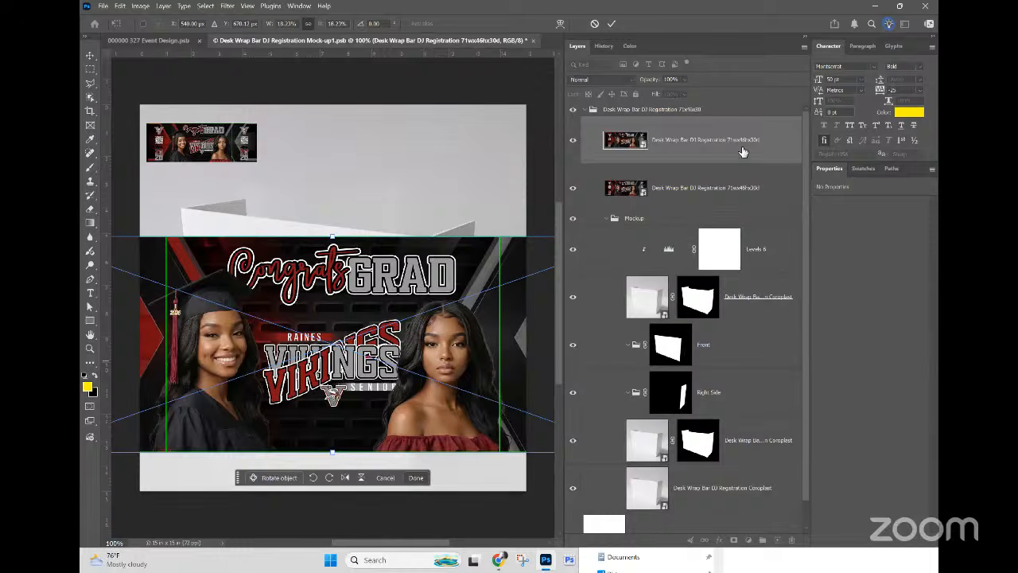
# Step: Hide the small artwork layer and set the large copy's opacity to 42%
pyautogui.click(581, 195)
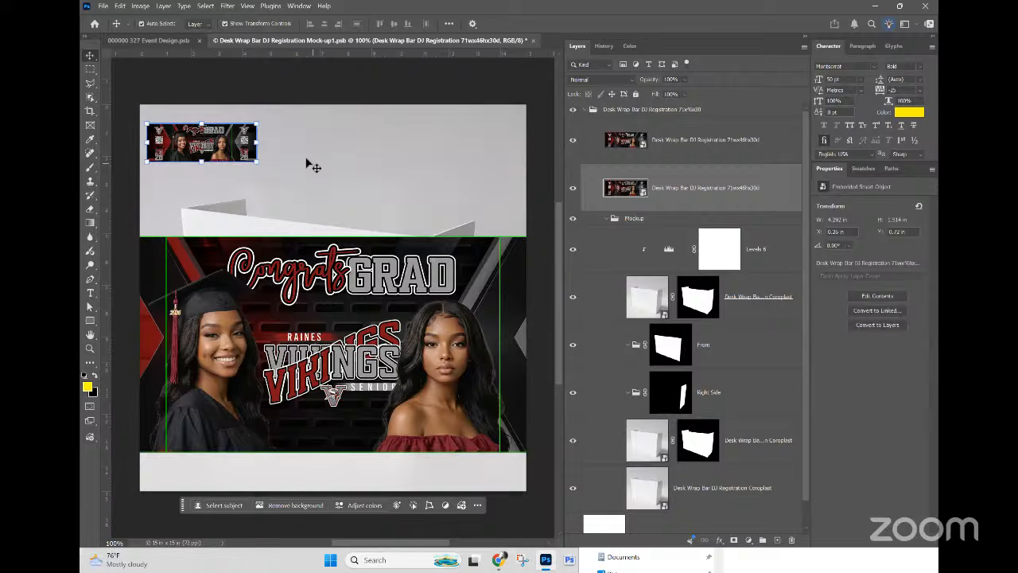
pyautogui.click(572, 187)
pyautogui.click(674, 151)
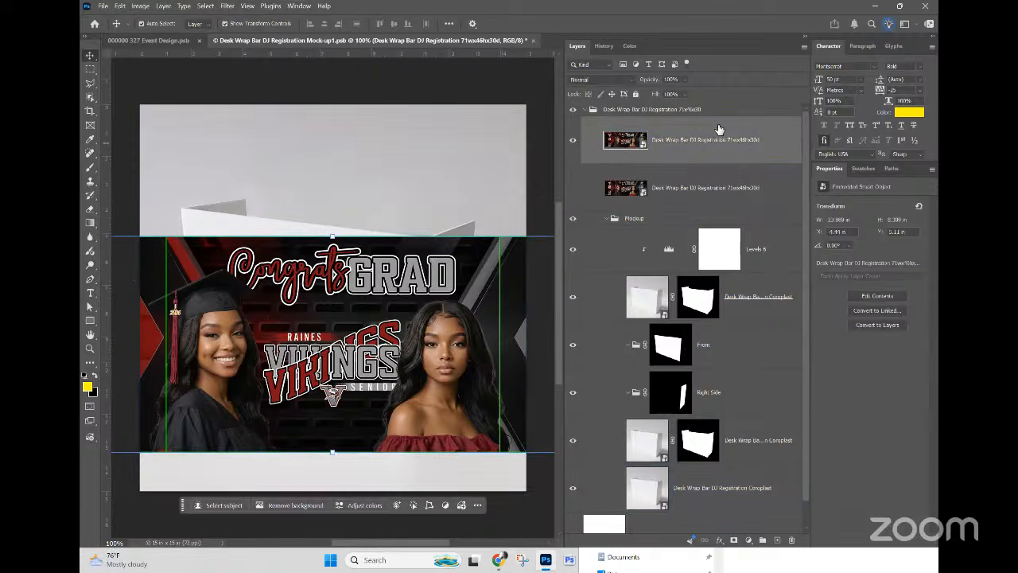
pyautogui.click(684, 80)
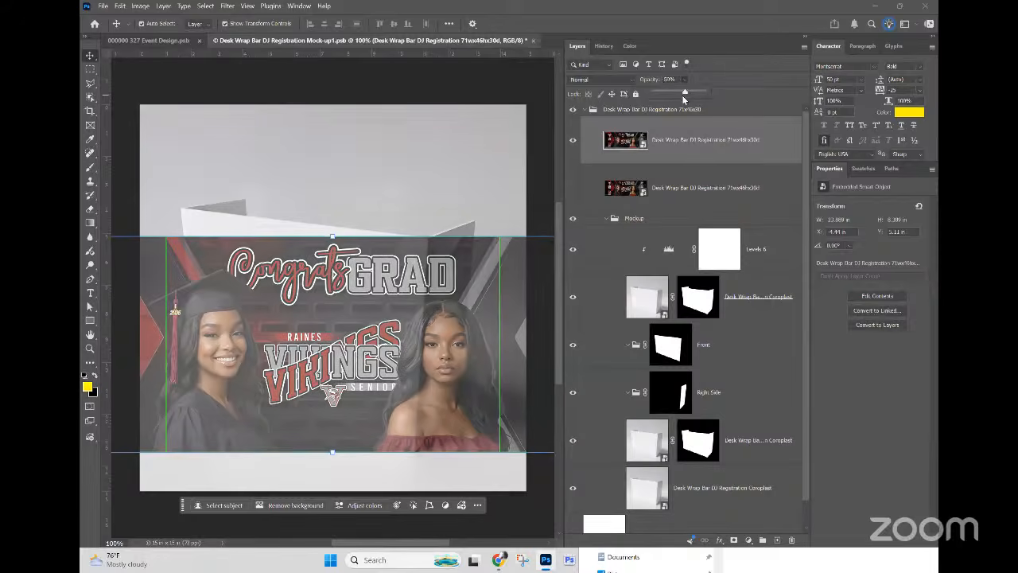
pyautogui.moveTo(691, 96); pyautogui.dragTo(675, 100)
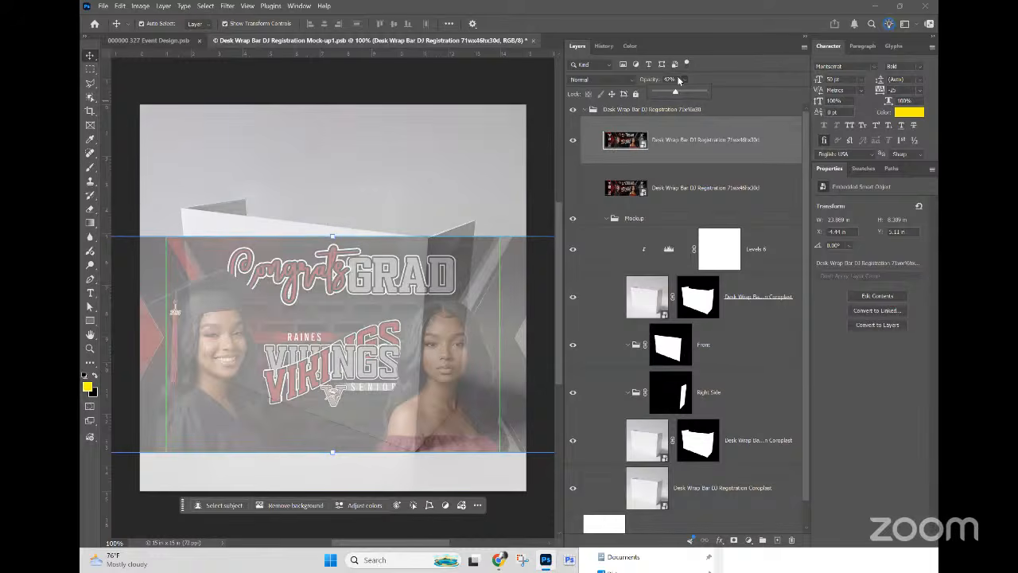
# Step: Duplicate the semi-transparent artwork layer twice, keeping the same layer name for both copies
pyautogui.rightClick(684, 140)
pyautogui.click(735, 168)
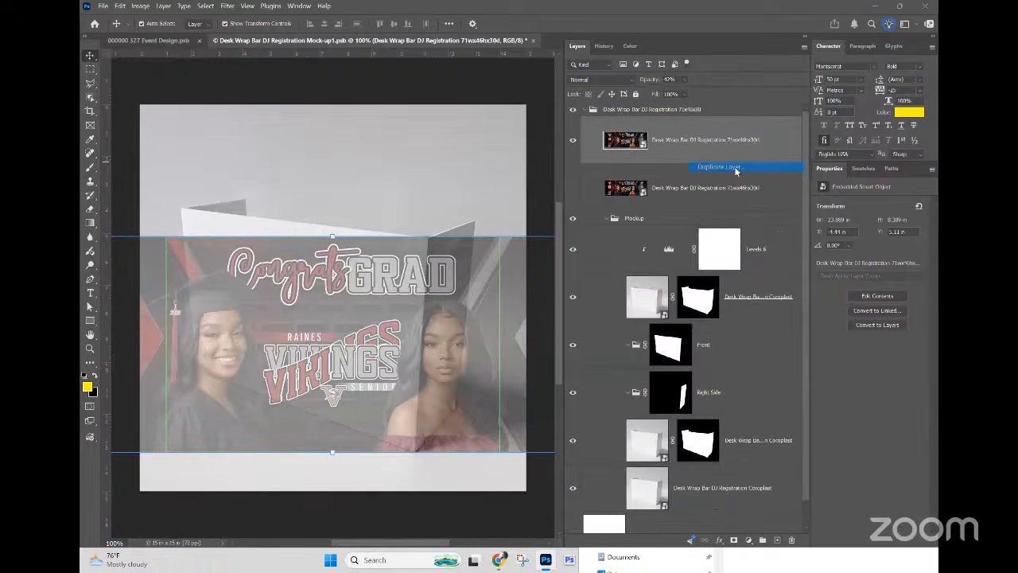
pyautogui.press('Return')
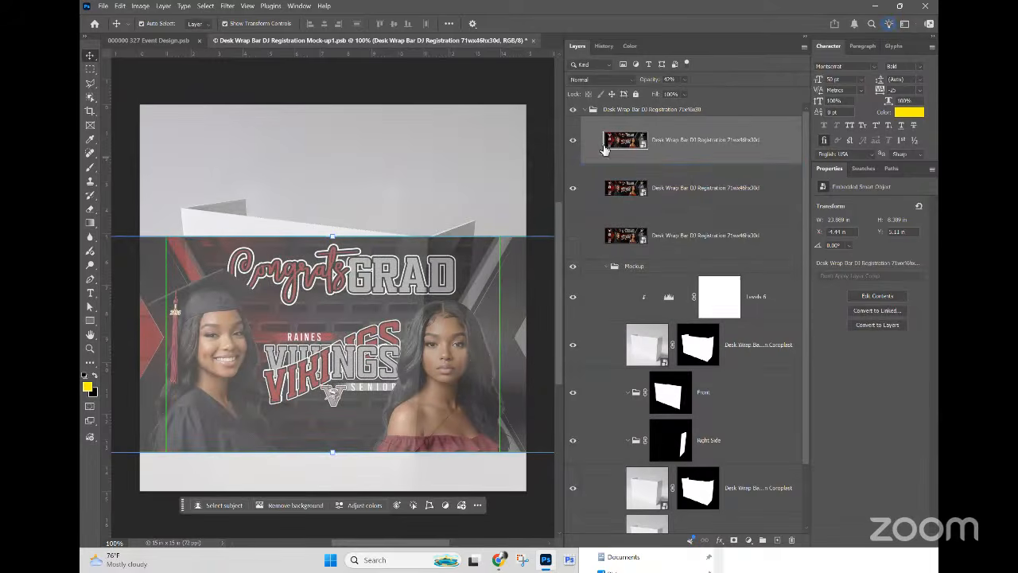
pyautogui.rightClick(673, 147)
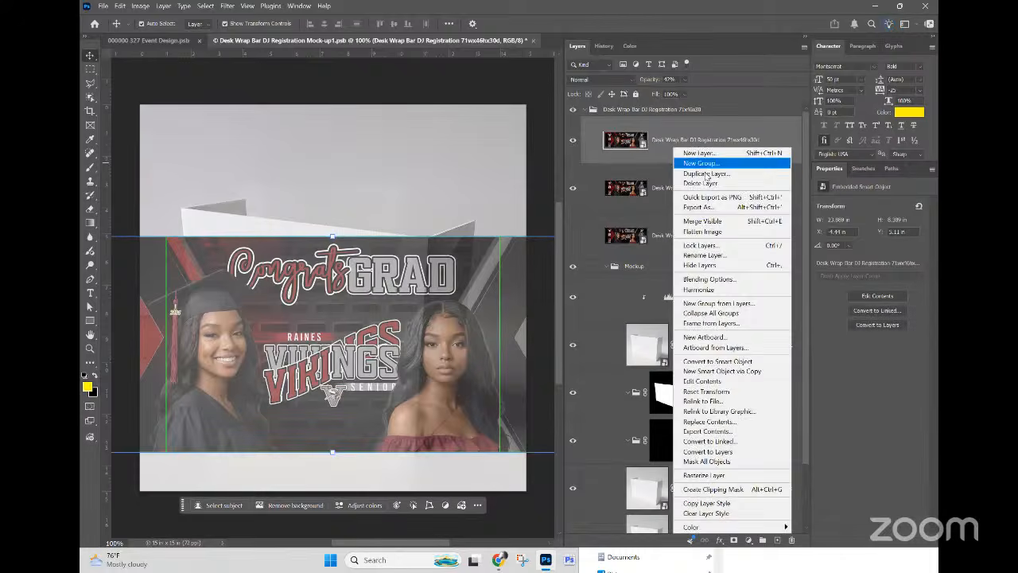
pyautogui.click(705, 174)
pyautogui.press('Return')
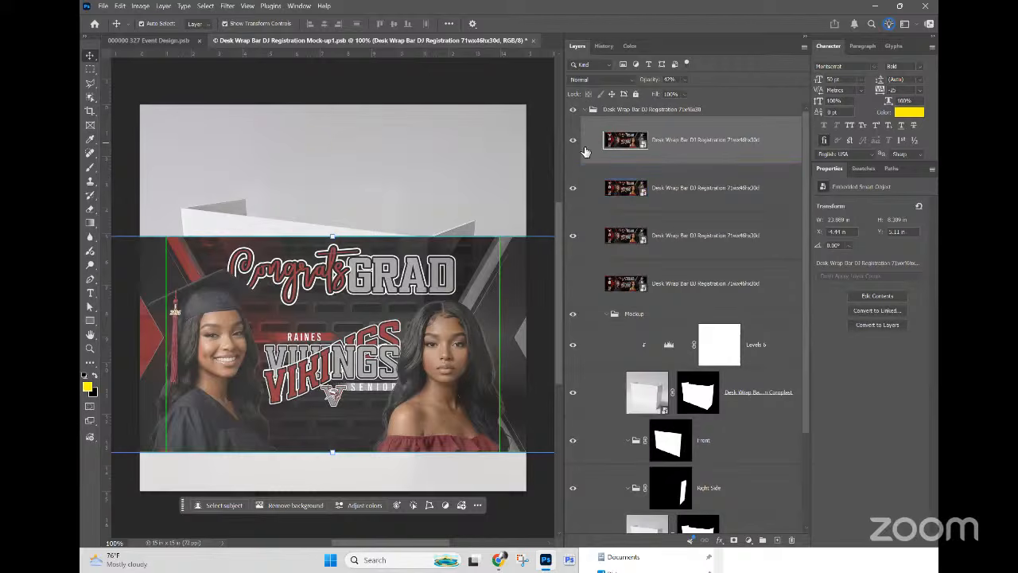
# Step: Leave only the second artwork layer from the top visible, hiding the other large copies, and select it
pyautogui.click(569, 189)
pyautogui.click(570, 191)
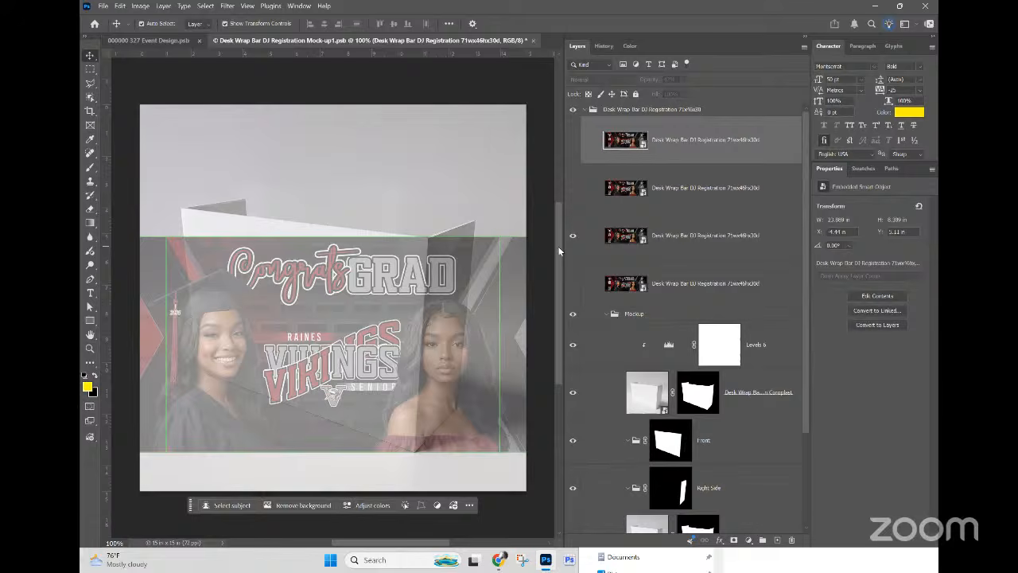
pyautogui.click(609, 237)
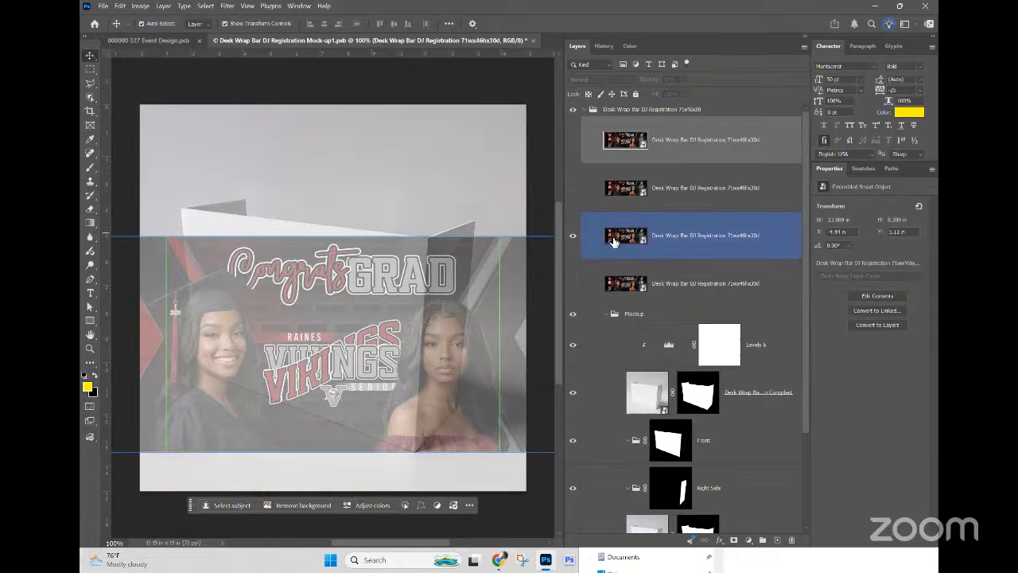
pyautogui.click(573, 235)
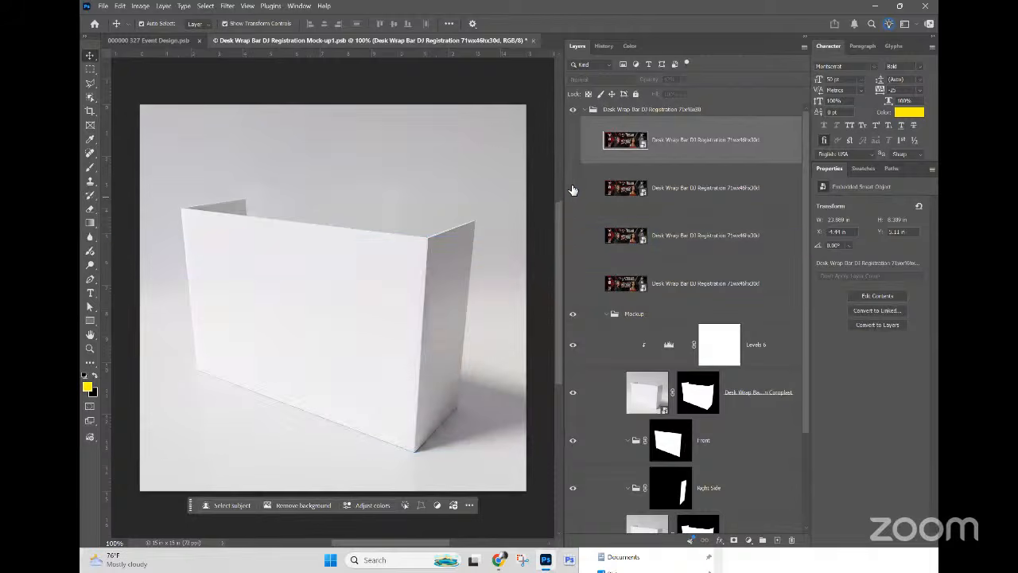
pyautogui.click(572, 190)
pyautogui.click(670, 191)
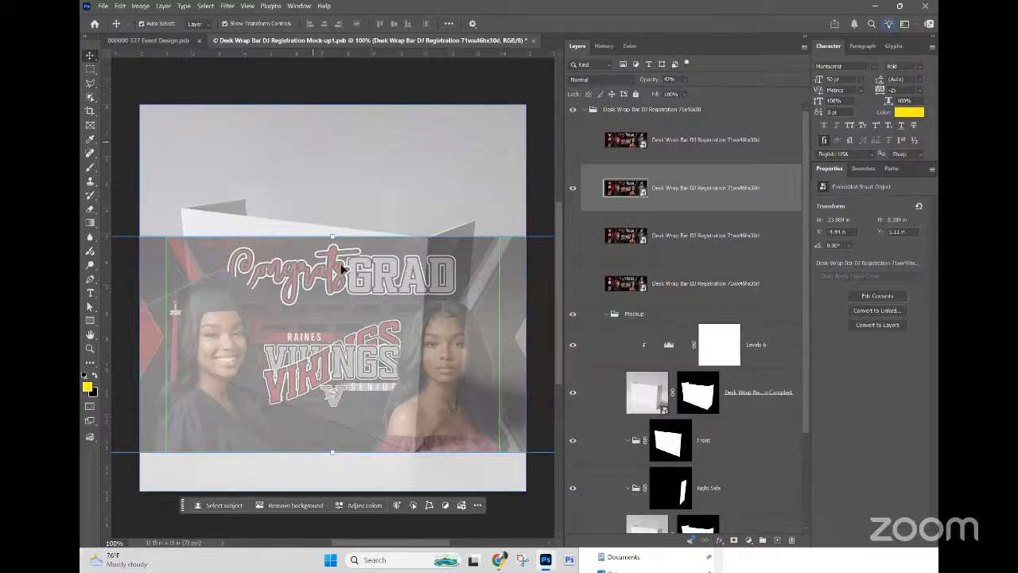
# Step: Using Distort, shift the artwork so its right fold line meets the desk's front corner, and pull its lower-right corner inward
pyautogui.click(118, 6)
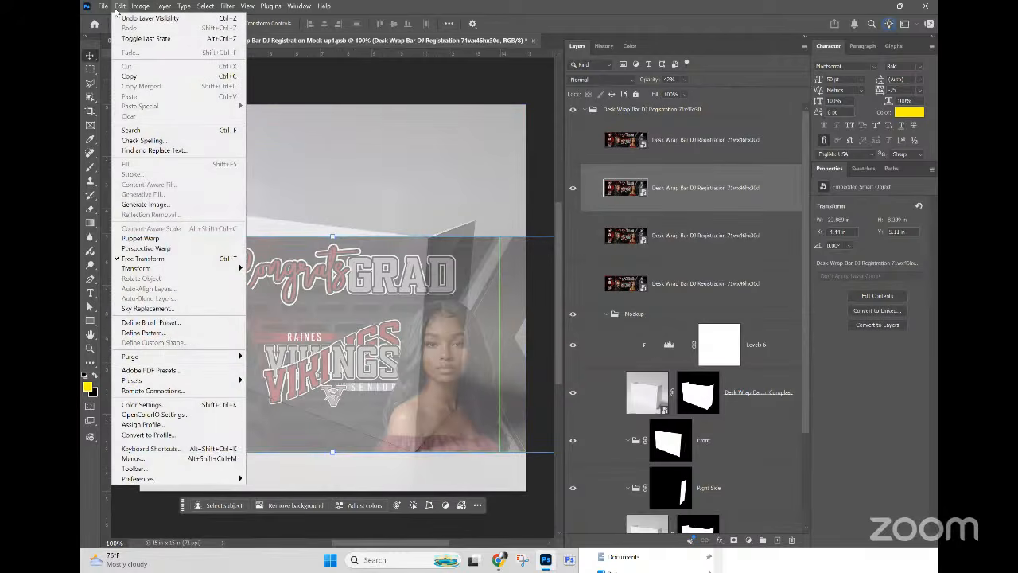
pyautogui.moveTo(196, 270)
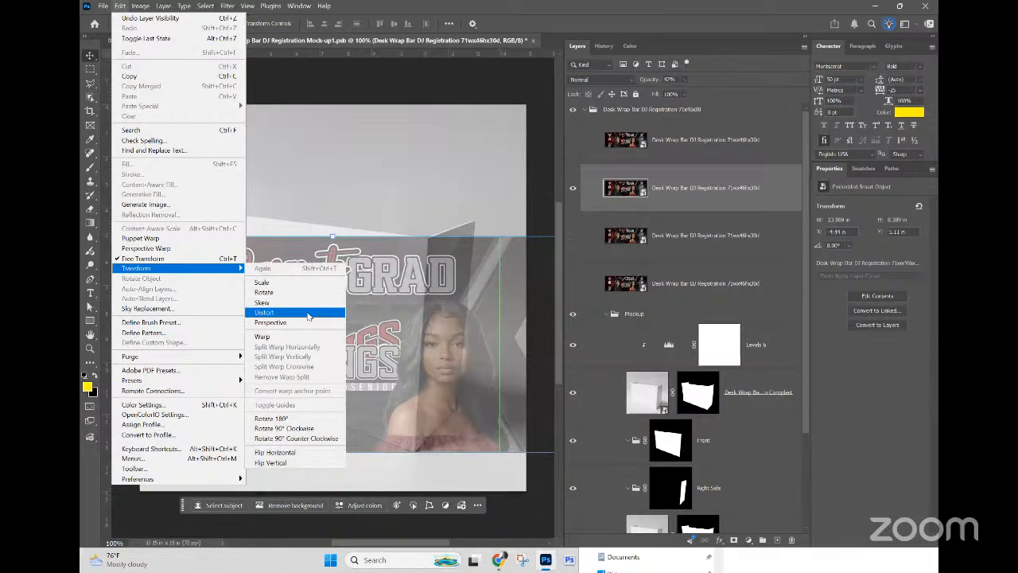
pyautogui.click(308, 317)
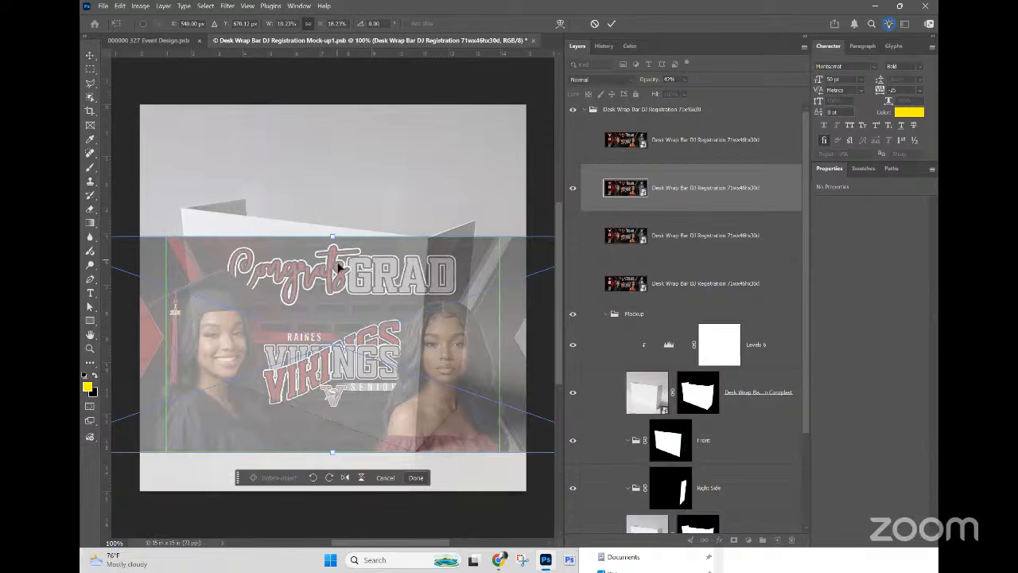
pyautogui.hotkey('ctrl', '-')
pyautogui.hotkey('ctrl', '-')
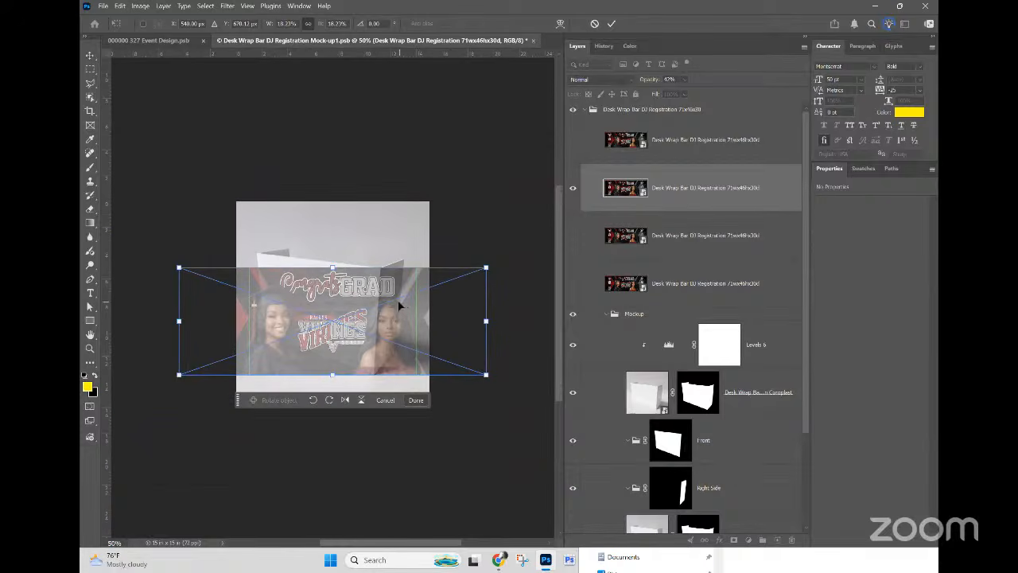
pyautogui.moveTo(404, 322); pyautogui.dragTo(368, 319)
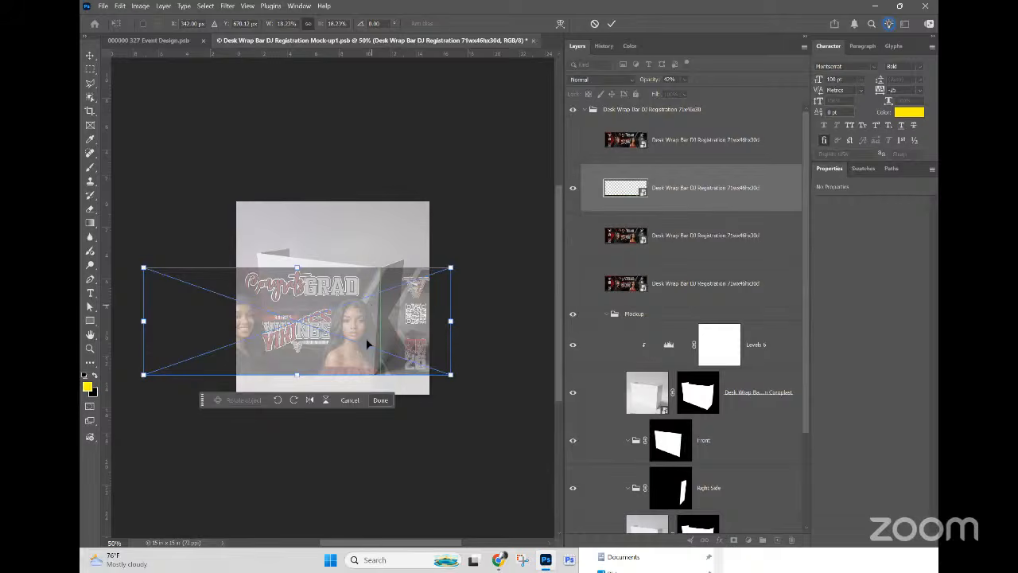
pyautogui.hotkey('ctrl', '+')
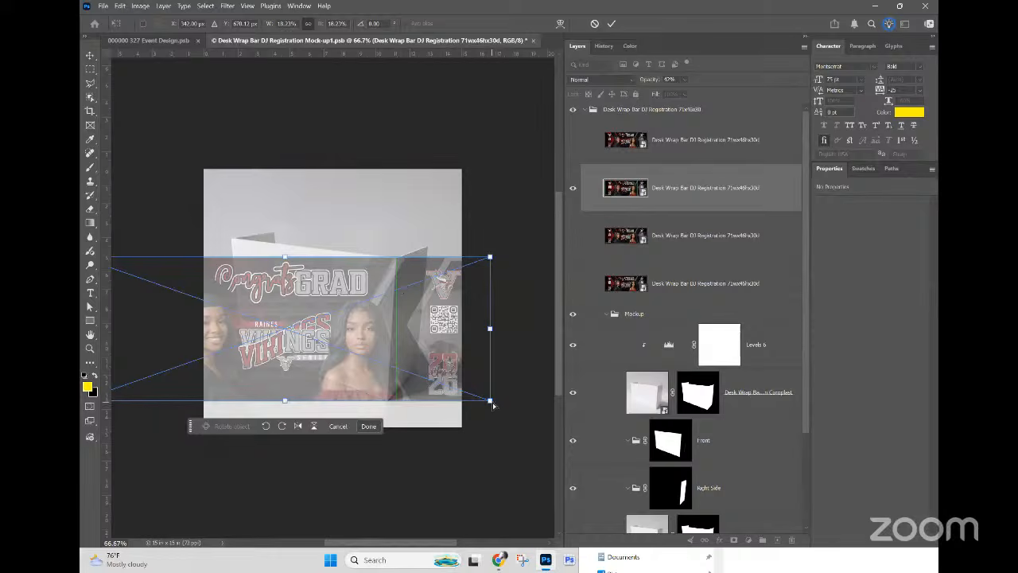
pyautogui.moveTo(491, 406); pyautogui.dragTo(477, 404)
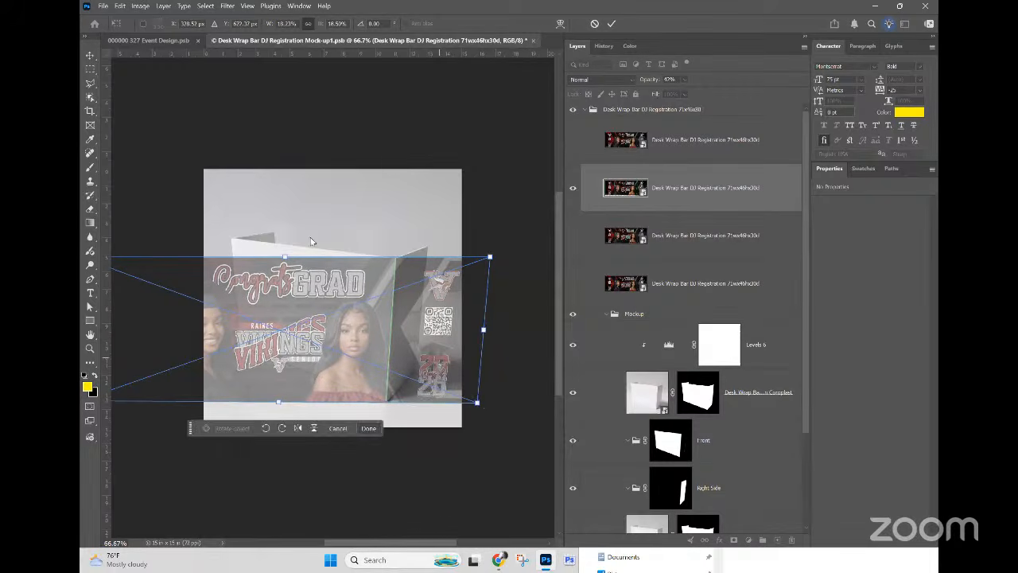
pyautogui.moveTo(207, 228); pyautogui.dragTo(254, 213)
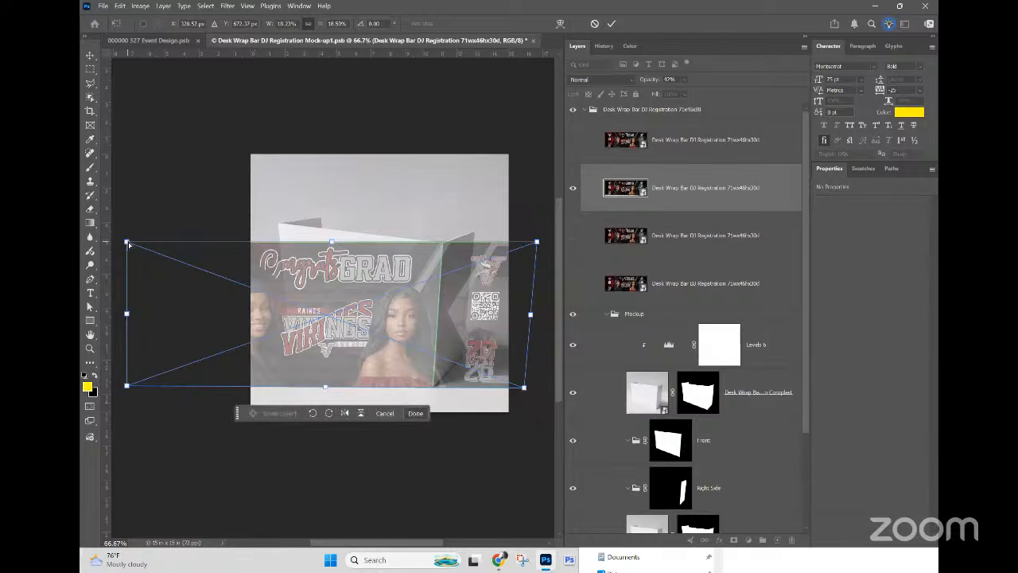
pyautogui.moveTo(129, 244); pyautogui.dragTo(128, 216)
pyautogui.hotkey('ctrl', 'z')
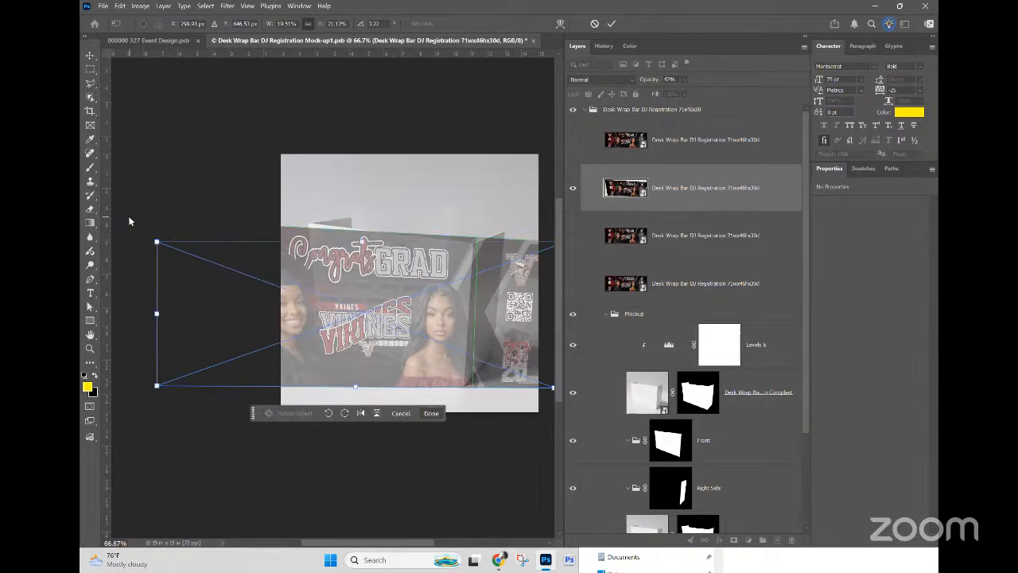
pyautogui.moveTo(159, 387); pyautogui.dragTo(193, 381)
pyautogui.hotkey('ctrl', 'z')
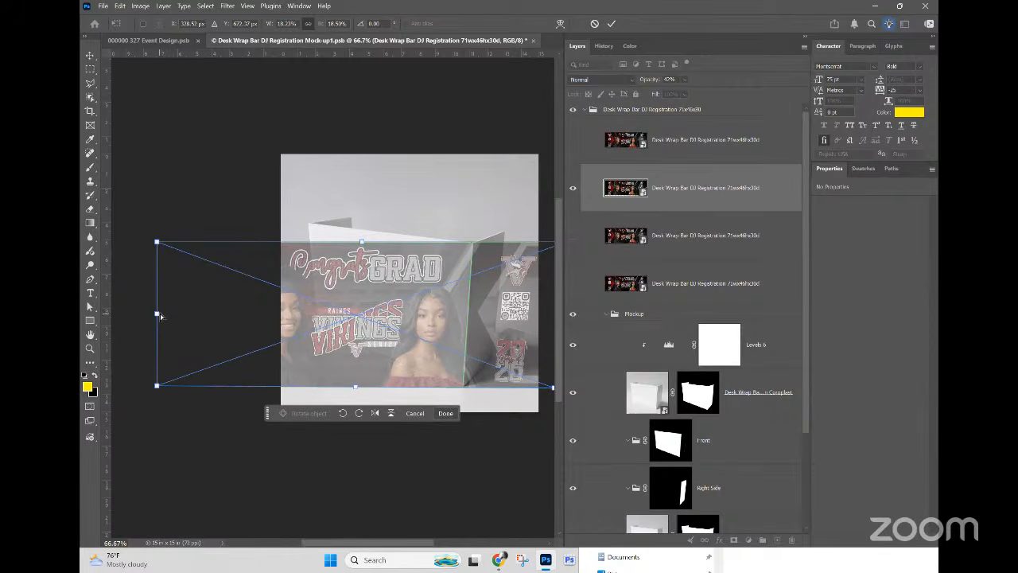
# Step: Pull the artwork's left side inward until its left fold line meets the left edge of the desk's front face
pyautogui.moveTo(157, 316); pyautogui.dragTo(227, 313)
pyautogui.moveTo(437, 314); pyautogui.dragTo(423, 314)
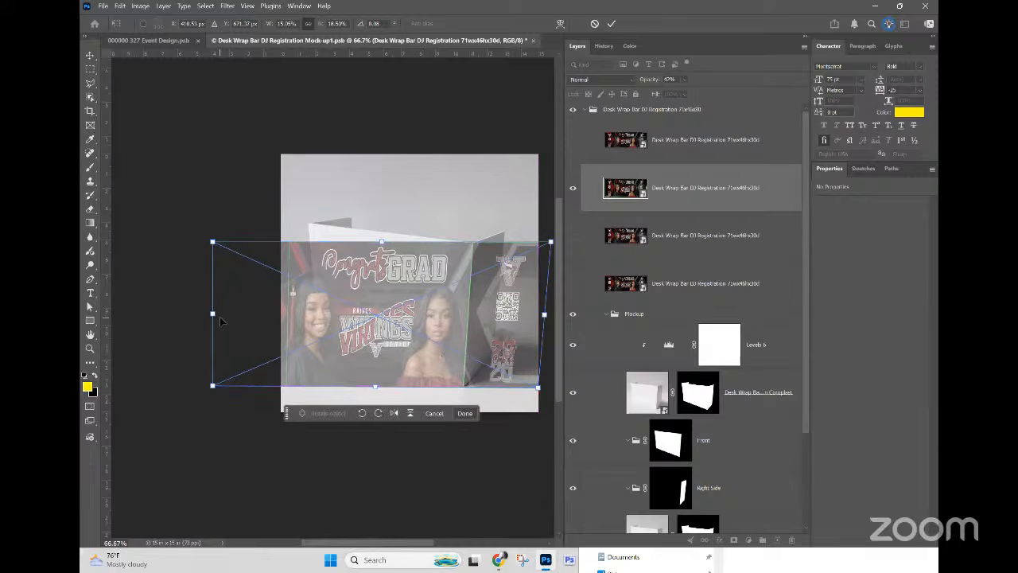
pyautogui.moveTo(212, 315); pyautogui.dragTo(252, 314)
pyautogui.moveTo(439, 323); pyautogui.dragTo(434, 322)
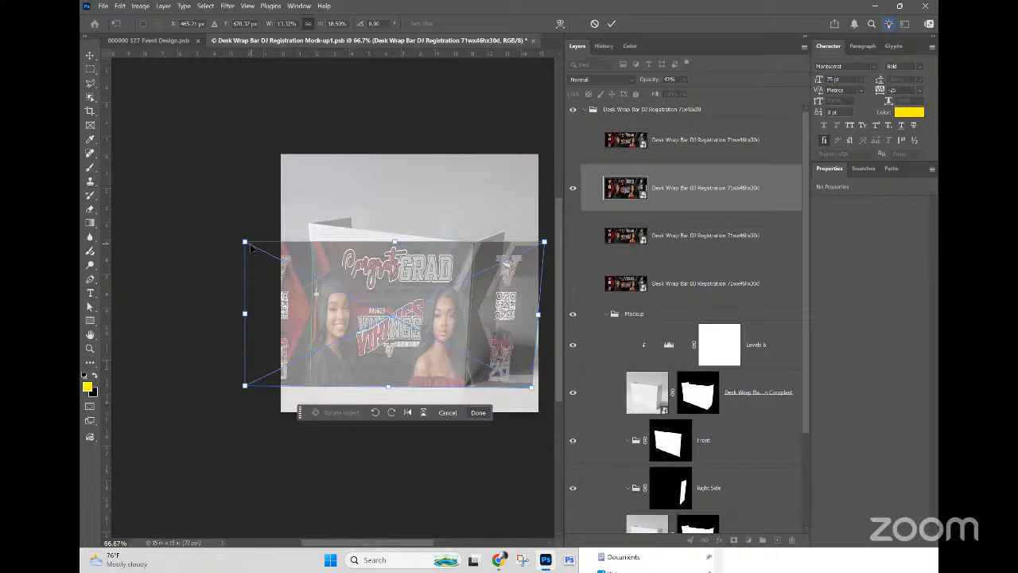
# Step: Distort all four artwork corners so its top and bottom edges follow the perspective of the desk's front face
pyautogui.moveTo(245, 242); pyautogui.dragTo(228, 216)
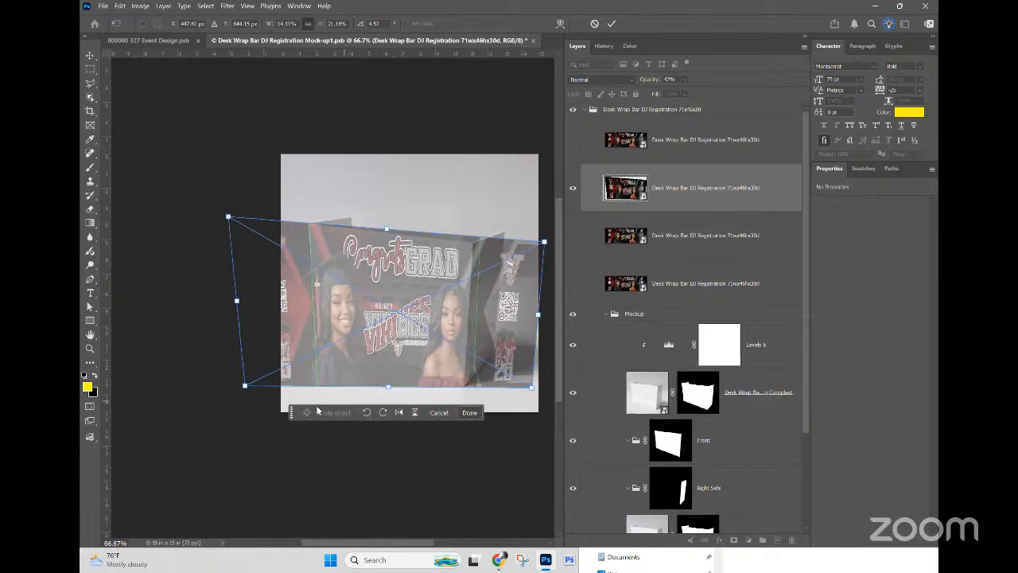
pyautogui.moveTo(249, 392); pyautogui.dragTo(275, 320)
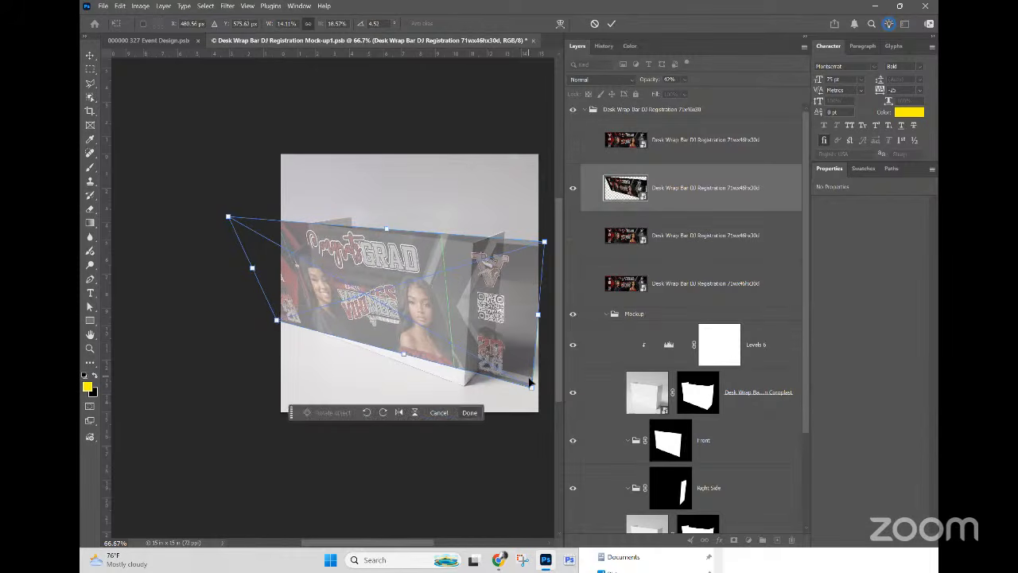
pyautogui.moveTo(536, 391); pyautogui.dragTo(547, 419)
pyautogui.moveTo(528, 241)
pyautogui.mouseDown()
pyautogui.moveTo(558, 237)
pyautogui.moveTo(546, 247)
pyautogui.mouseUp()
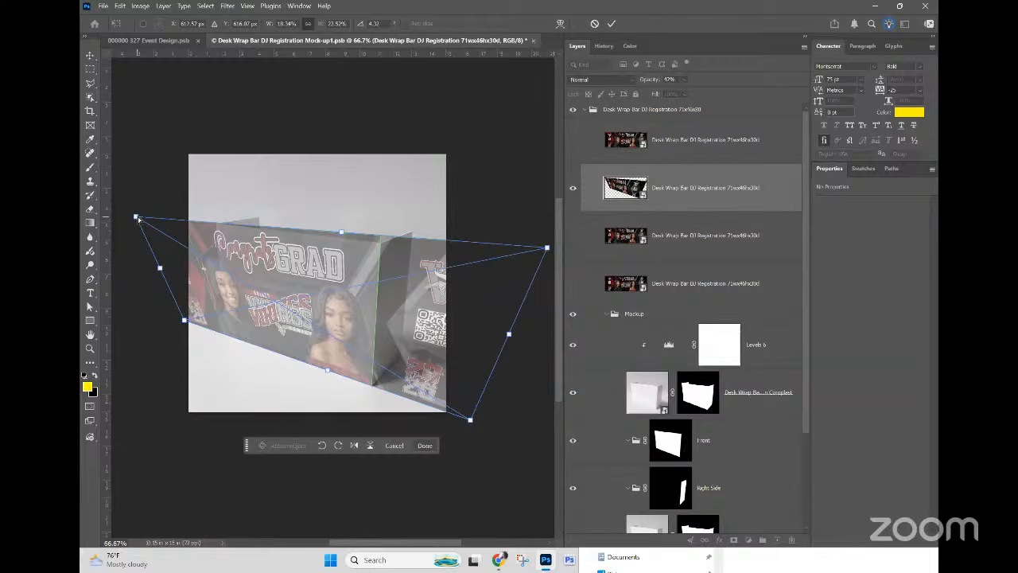
# Step: Fine-tune the artwork's corners so both fold lines match the front face's vertical edges, and apply the distortion
pyautogui.moveTo(138, 218); pyautogui.dragTo(171, 223)
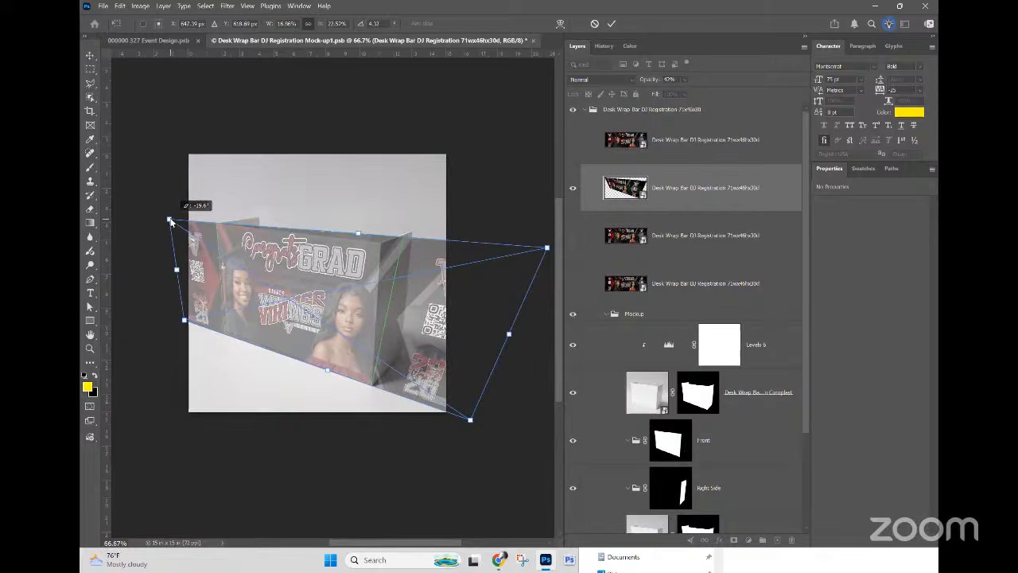
pyautogui.moveTo(172, 223)
pyautogui.mouseDown()
pyautogui.moveTo(168, 234)
pyautogui.moveTo(170, 221)
pyautogui.mouseUp()
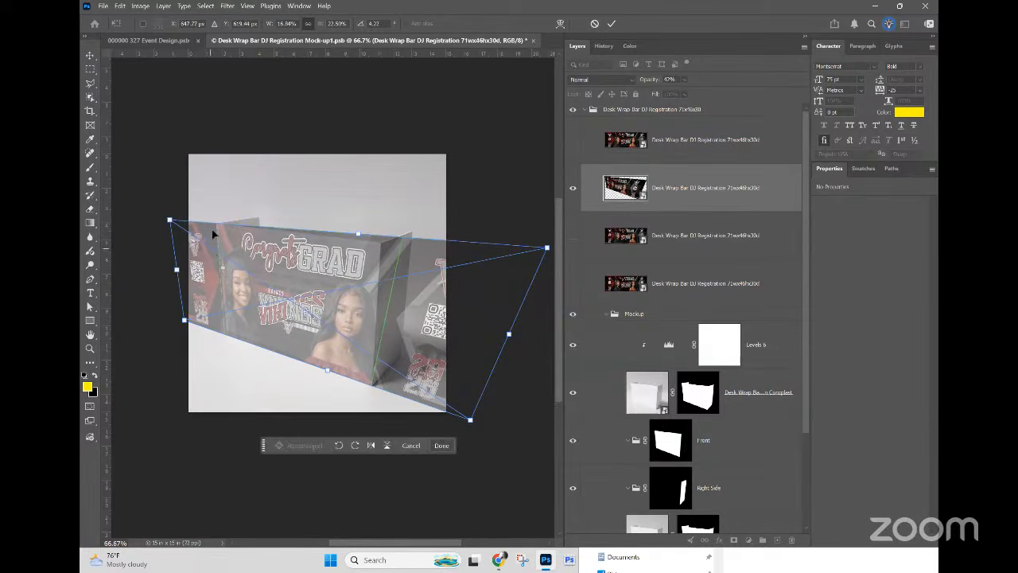
pyautogui.moveTo(188, 322)
pyautogui.mouseDown()
pyautogui.moveTo(209, 315)
pyautogui.moveTo(193, 323)
pyautogui.moveTo(191, 312)
pyautogui.moveTo(189, 322)
pyautogui.mouseUp()
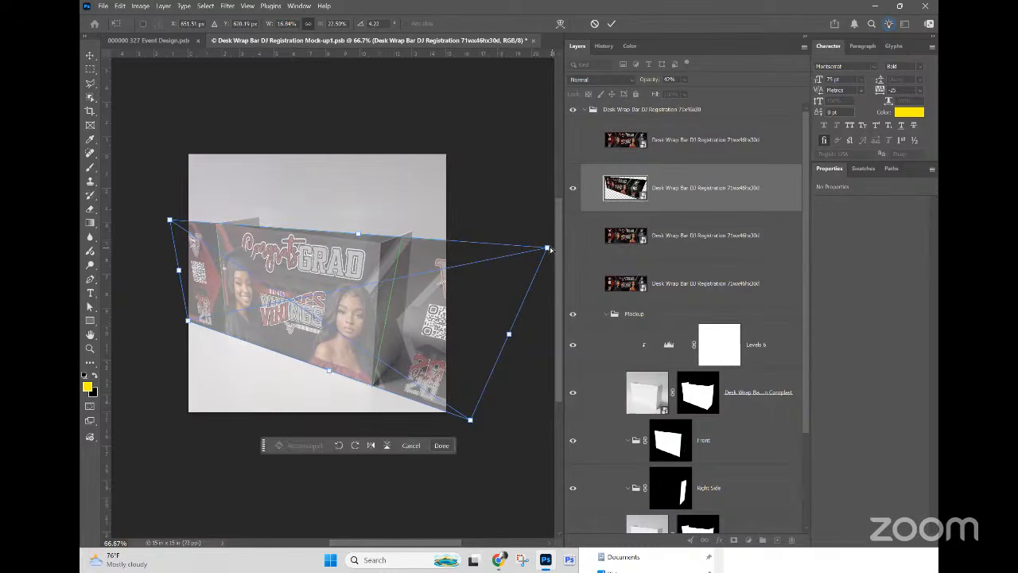
pyautogui.moveTo(549, 249); pyautogui.dragTo(496, 254)
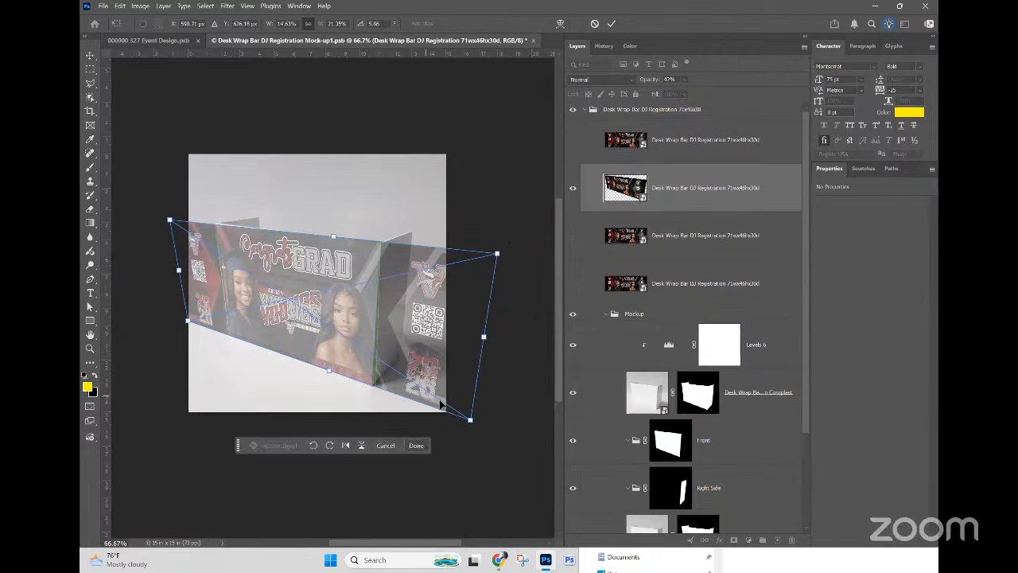
pyautogui.moveTo(469, 419); pyautogui.dragTo(463, 423)
pyautogui.moveTo(170, 220); pyautogui.dragTo(171, 217)
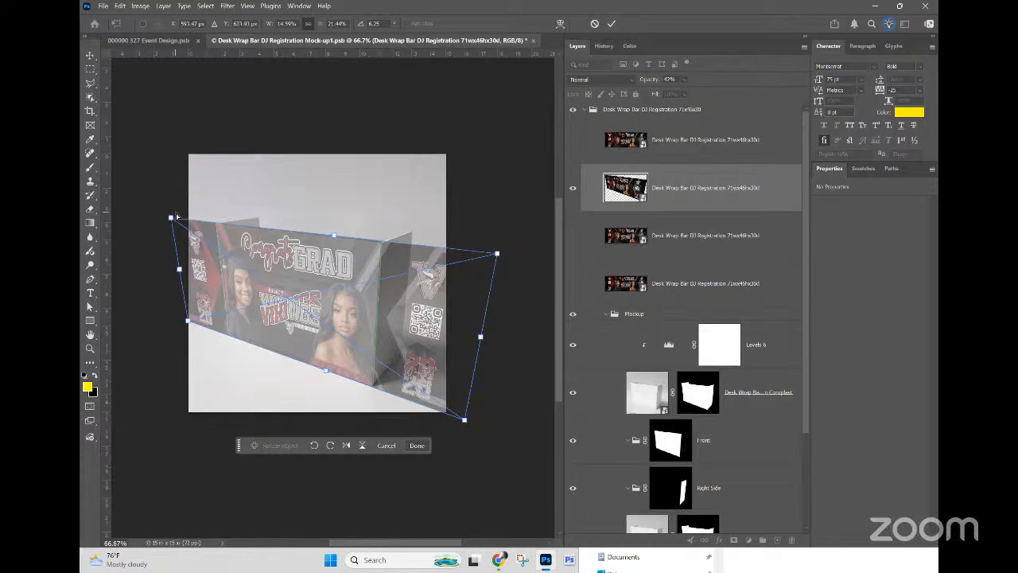
pyautogui.press('Return')
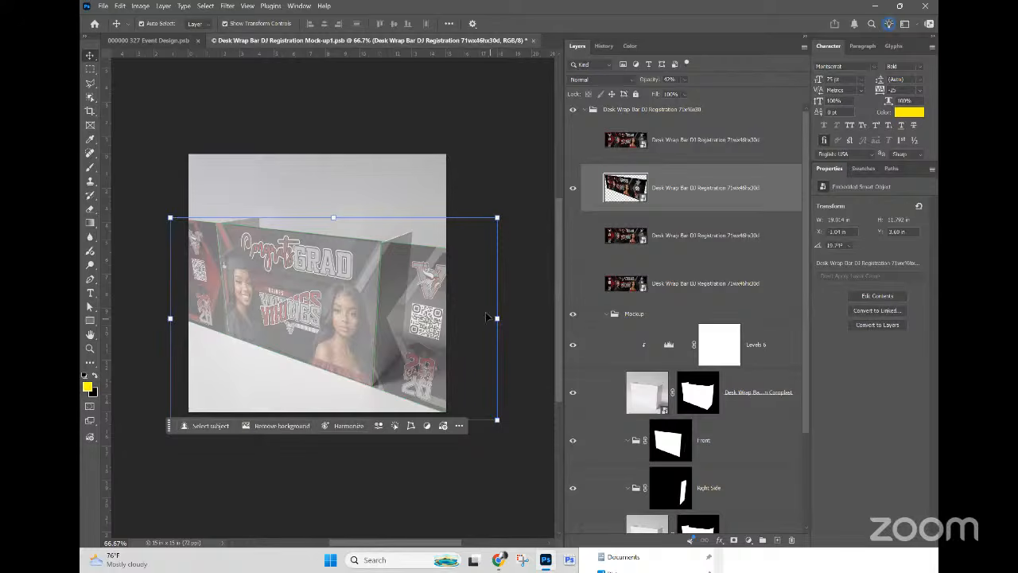
# Step: Move the distorted artwork layer into the Front group and set its opacity to 100%
pyautogui.scroll(-1, 487, 316)
pyautogui.click(659, 445)
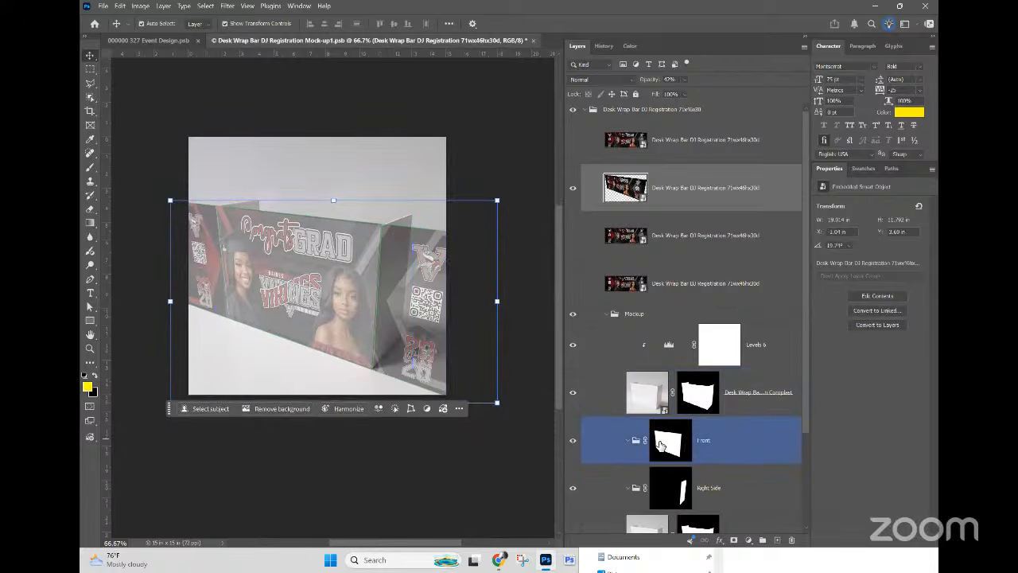
pyautogui.moveTo(661, 447); pyautogui.dragTo(698, 191)
pyautogui.click(695, 404)
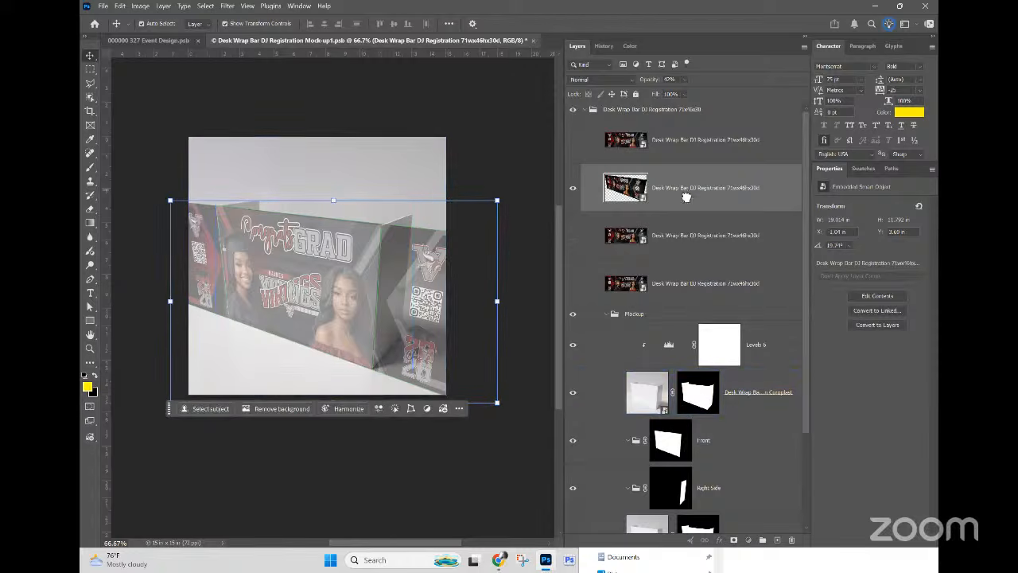
pyautogui.moveTo(686, 197); pyautogui.dragTo(682, 448)
pyautogui.click(684, 94)
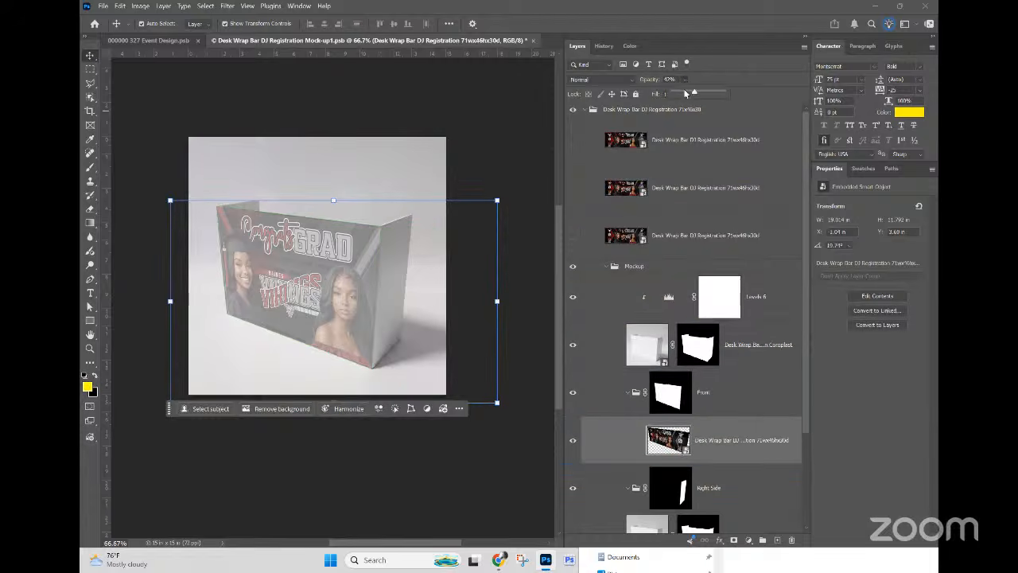
pyautogui.moveTo(769, 95); pyautogui.dragTo(809, 90)
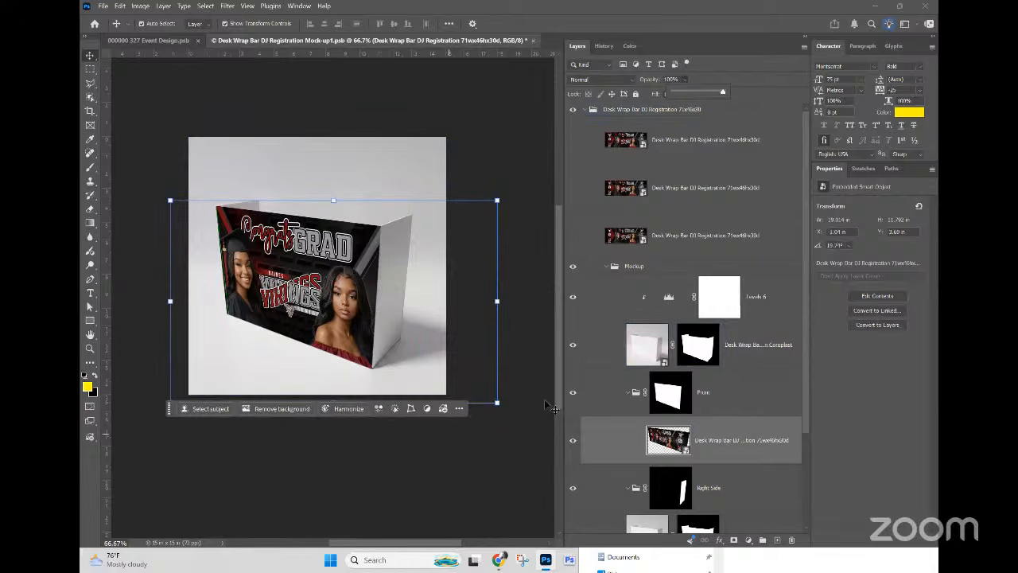
# Step: Show and select the topmost artwork copy, and shift it left until its right edge meets the desk's outer right edge
pyautogui.click(604, 147)
pyautogui.click(571, 144)
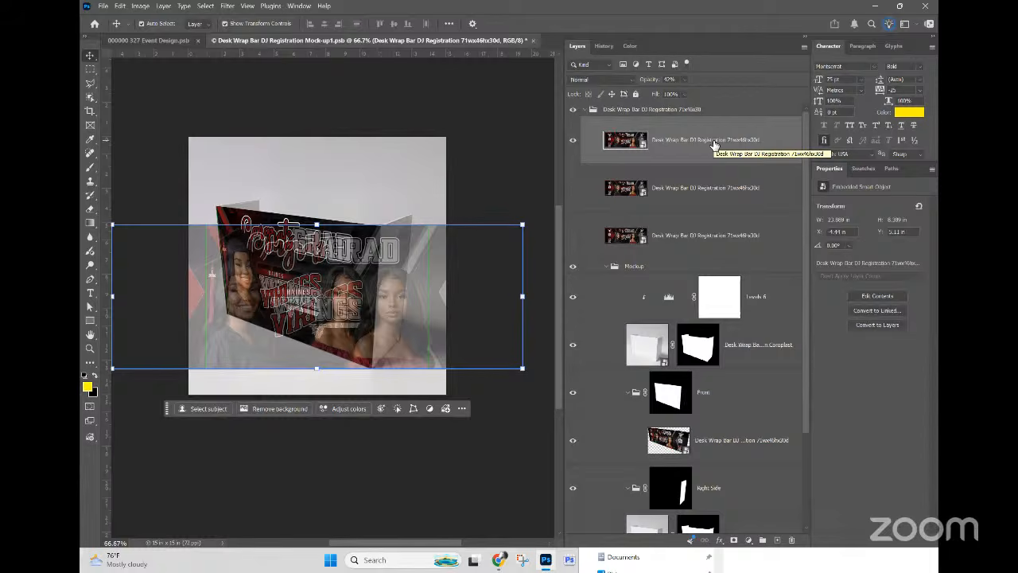
pyautogui.moveTo(388, 340); pyautogui.dragTo(278, 329)
pyautogui.hotkey('ctrl', '-')
pyautogui.hotkey('ctrl', '-')
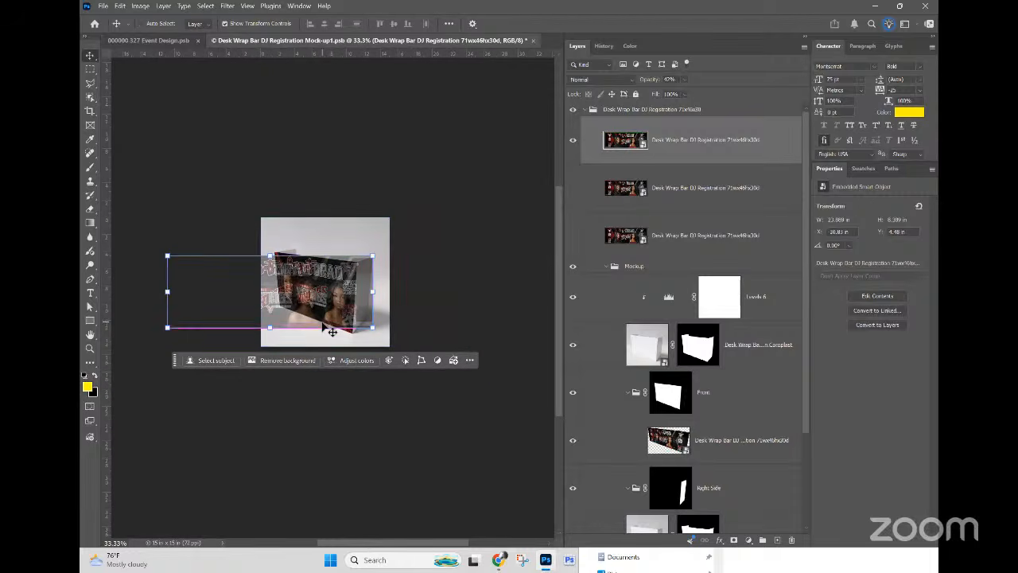
pyautogui.hotkey('ctrl', '+')
pyautogui.hotkey('ctrl', '+')
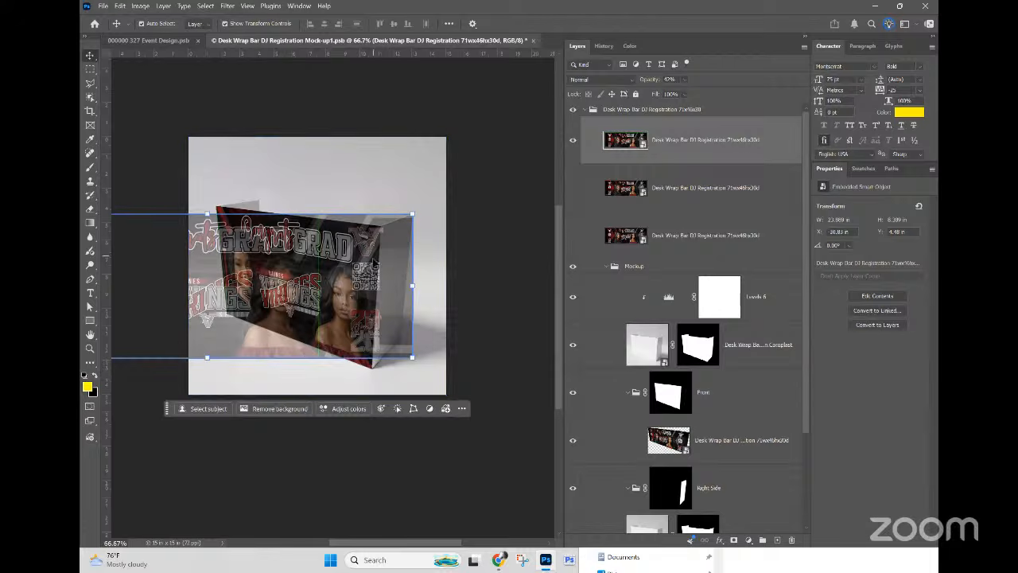
# Step: Scale the artwork copy to about 9.5 in wide and 8.9 in high, fitting its right panel over the desk's right side
pyautogui.moveTo(324, 334); pyautogui.dragTo(457, 326)
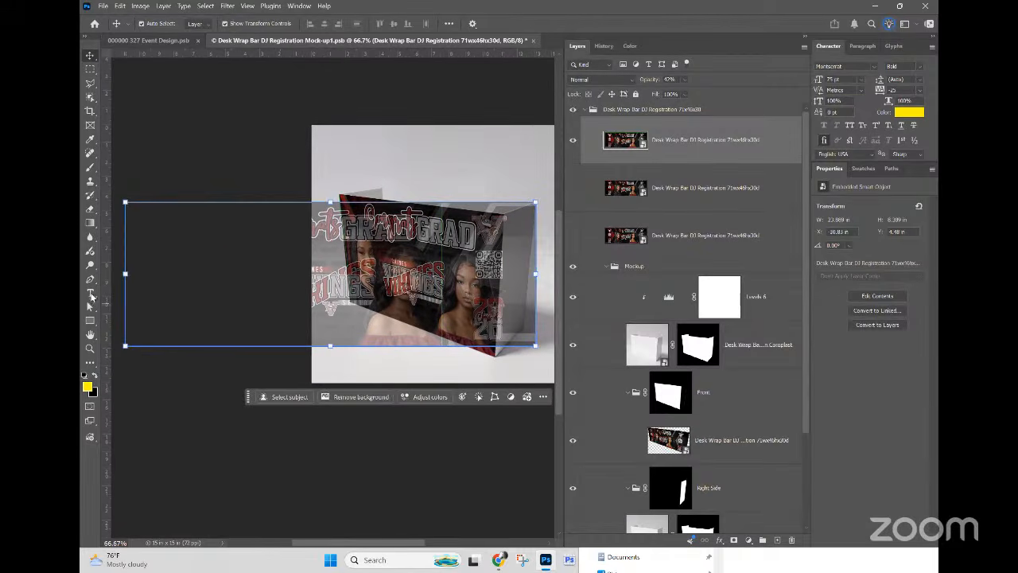
pyautogui.moveTo(123, 274); pyautogui.dragTo(370, 299)
pyautogui.scroll(-3, 360, 264)
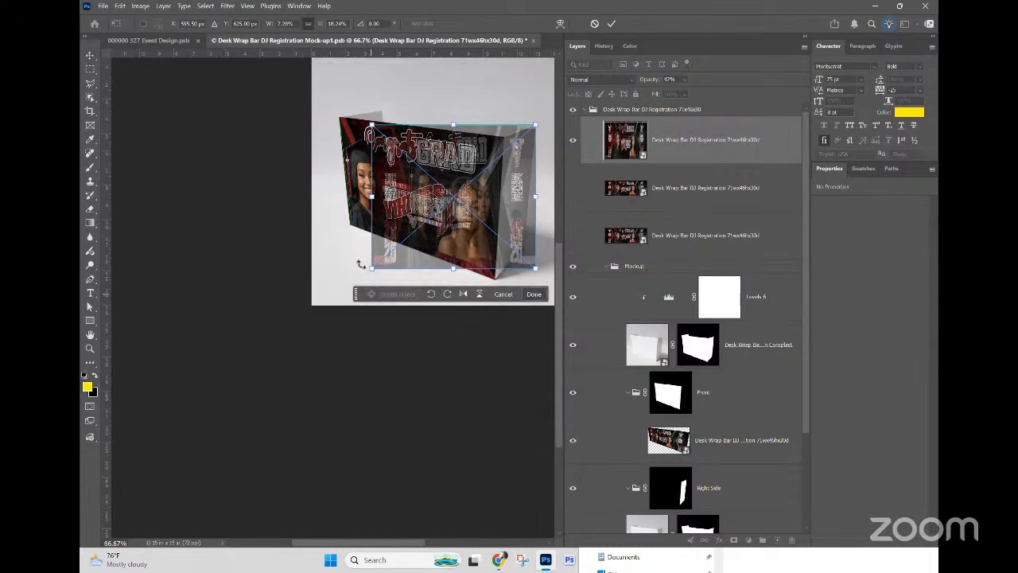
pyautogui.moveTo(456, 270); pyautogui.dragTo(457, 291)
pyautogui.scroll(1, 527, 155)
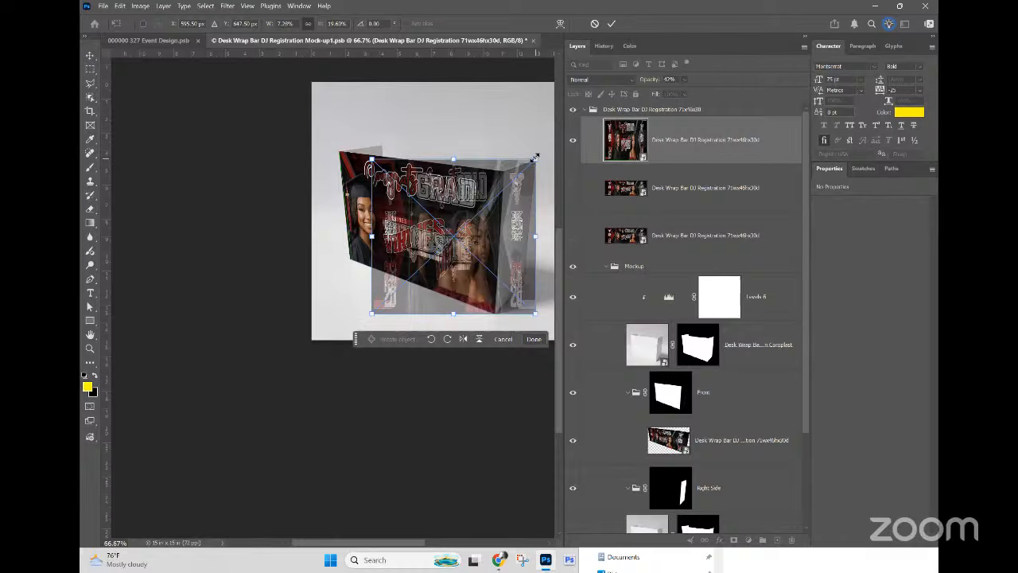
pyautogui.hotkey('ctrl', '+')
pyautogui.moveTo(430, 156); pyautogui.dragTo(122, 195)
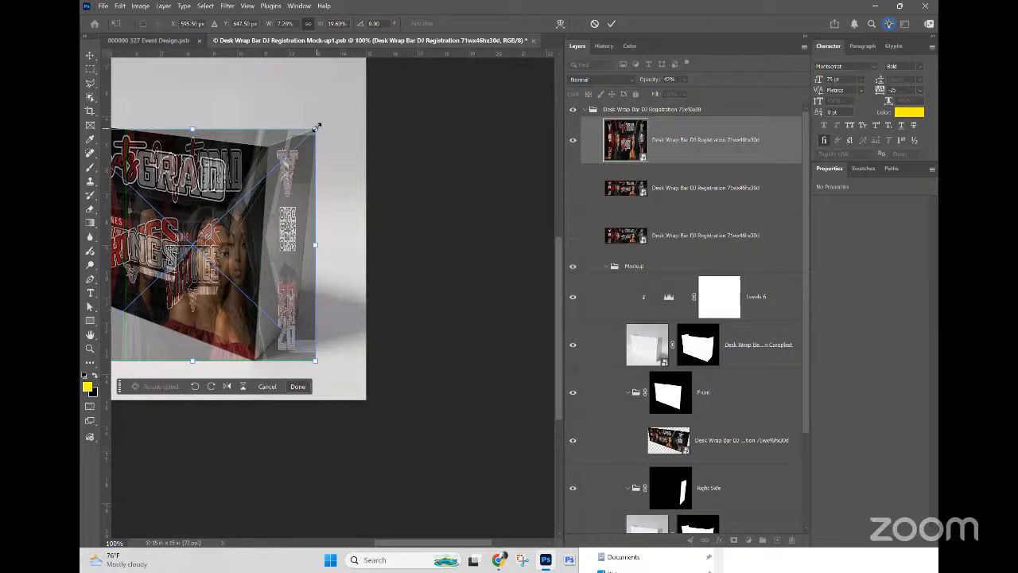
pyautogui.moveTo(311, 360); pyautogui.dragTo(316, 350)
pyautogui.press('Return')
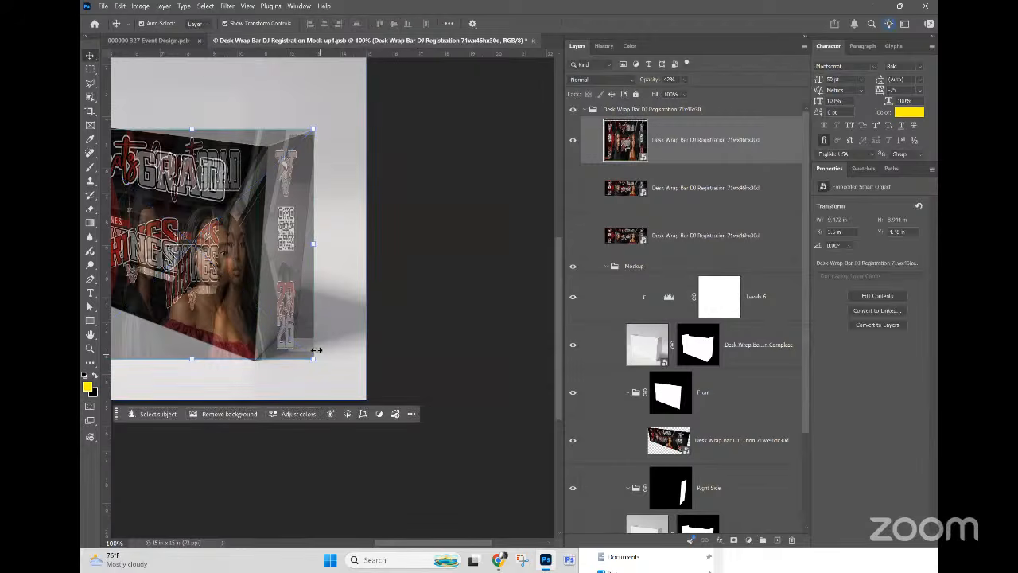
# Step: Using Distort, raise the artwork's lower-right corner to the bottom rear corner of the desk's right side
pyautogui.click(121, 7)
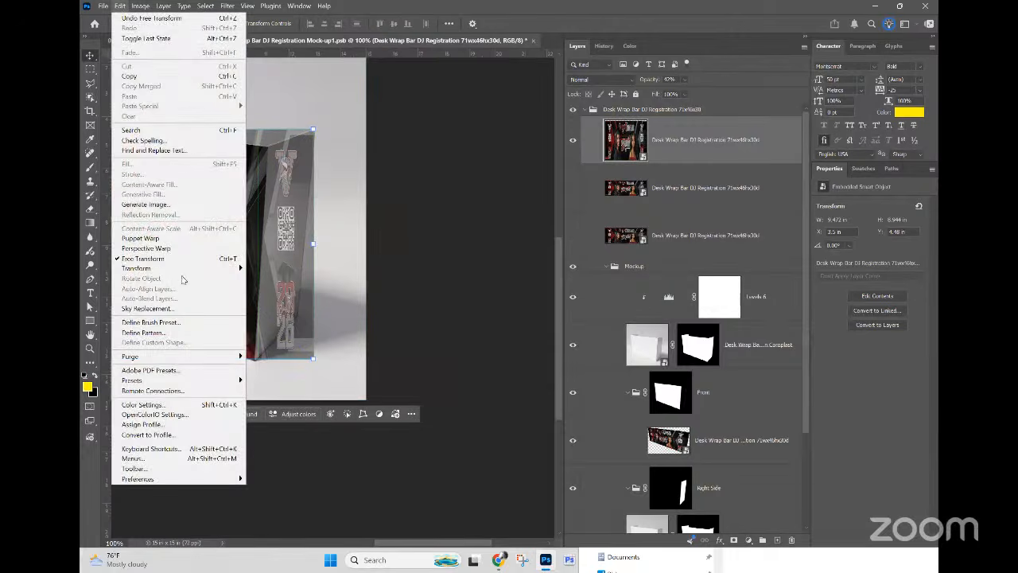
pyautogui.moveTo(183, 268)
pyautogui.click(294, 318)
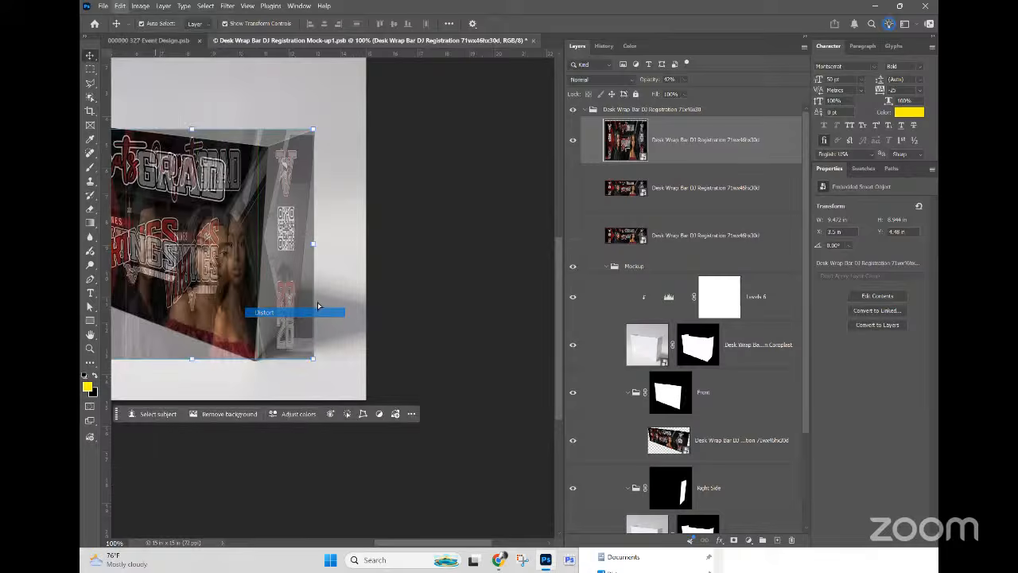
pyautogui.moveTo(314, 361); pyautogui.dragTo(302, 315)
pyautogui.scroll(-2, 187, 281)
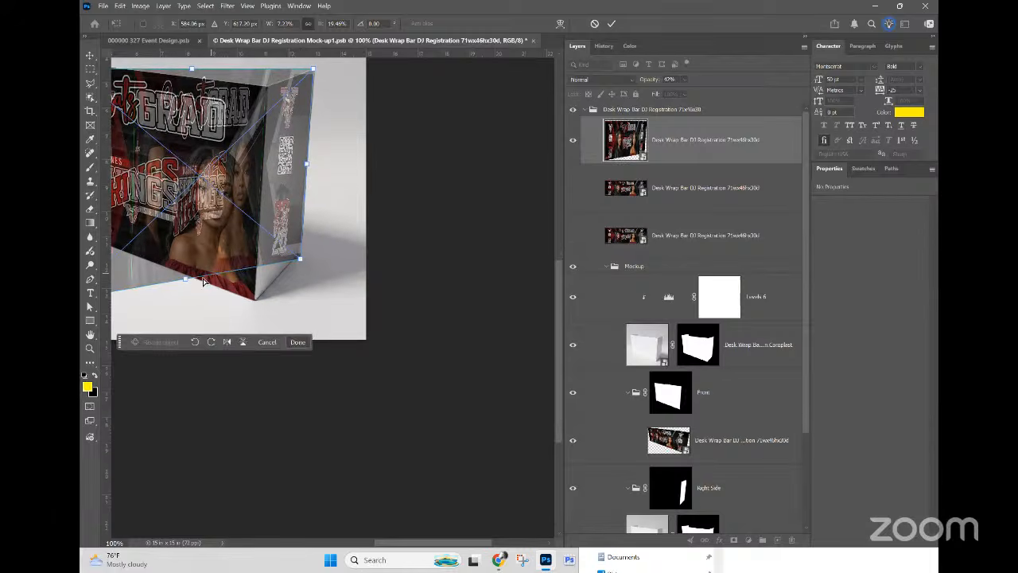
pyautogui.moveTo(187, 281)
pyautogui.mouseDown()
pyautogui.moveTo(186, 307)
pyautogui.moveTo(184, 283)
pyautogui.mouseUp()
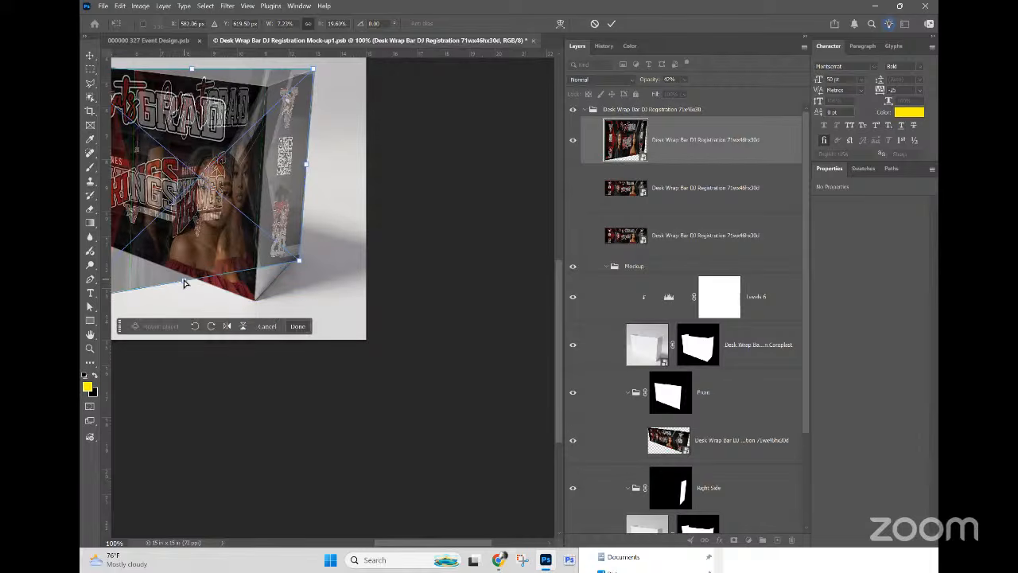
# Step: Pull the artwork's two left corners far out past the canvas to stretch its right panel across the desk's right side
pyautogui.hotkey('ctrl', '-')
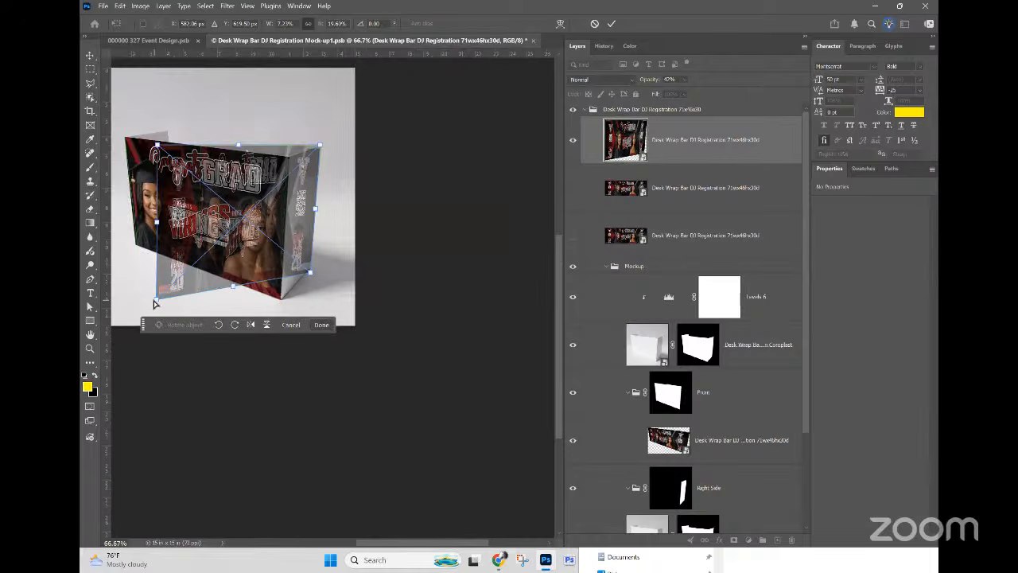
pyautogui.moveTo(155, 303); pyautogui.dragTo(128, 488)
pyautogui.moveTo(194, 147); pyautogui.dragTo(105, 190)
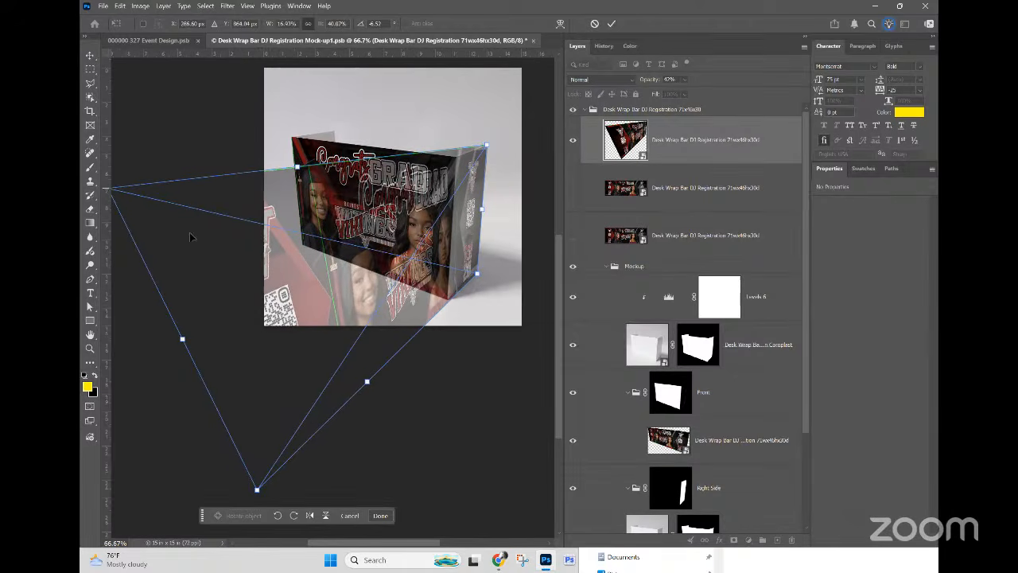
pyautogui.scroll(-3, 252, 383)
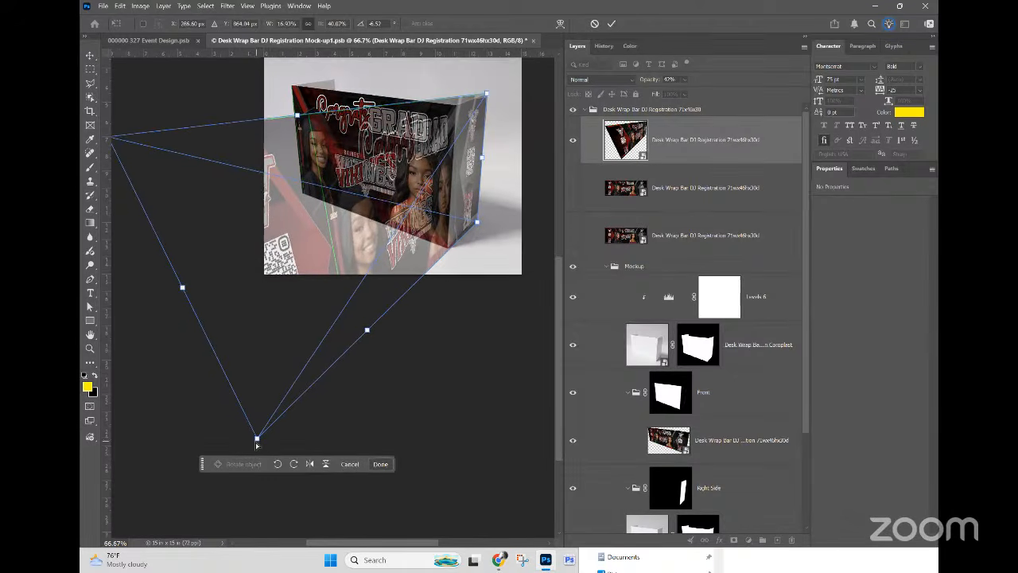
pyautogui.moveTo(256, 444); pyautogui.dragTo(191, 469)
pyautogui.scroll(2, 230, 189)
pyautogui.hscroll(-2, 231, 189)
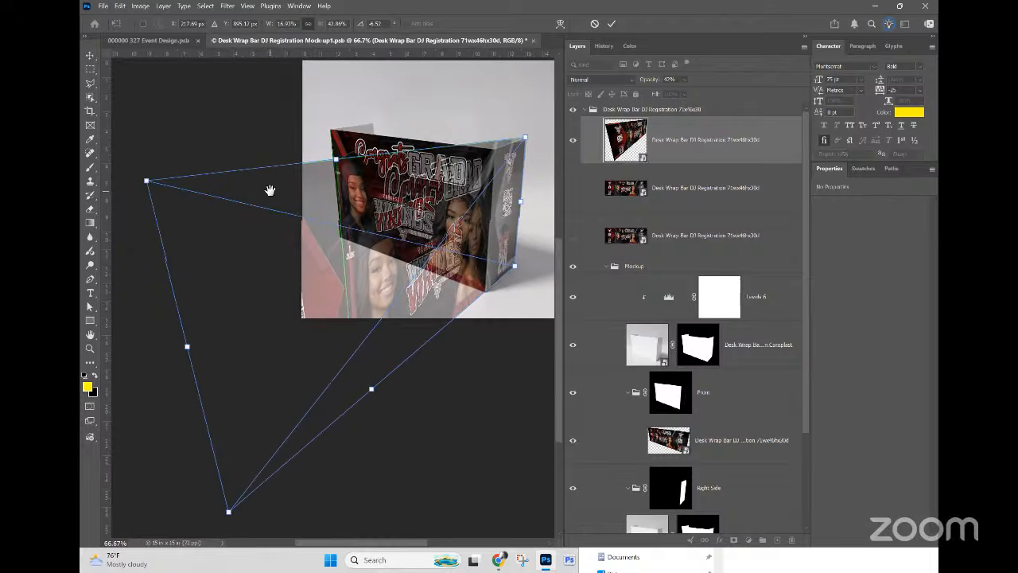
# Step: Bring the artwork's left corners back inward until its right panel fits the desk's right side, and apply the distortion
pyautogui.moveTo(155, 193); pyautogui.dragTo(277, 228)
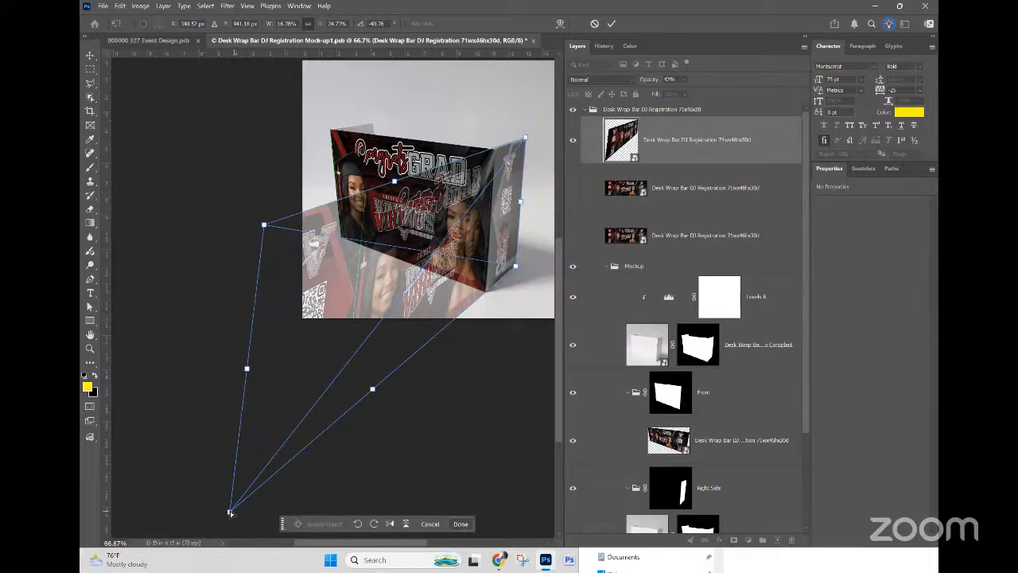
pyautogui.moveTo(230, 512); pyautogui.dragTo(270, 486)
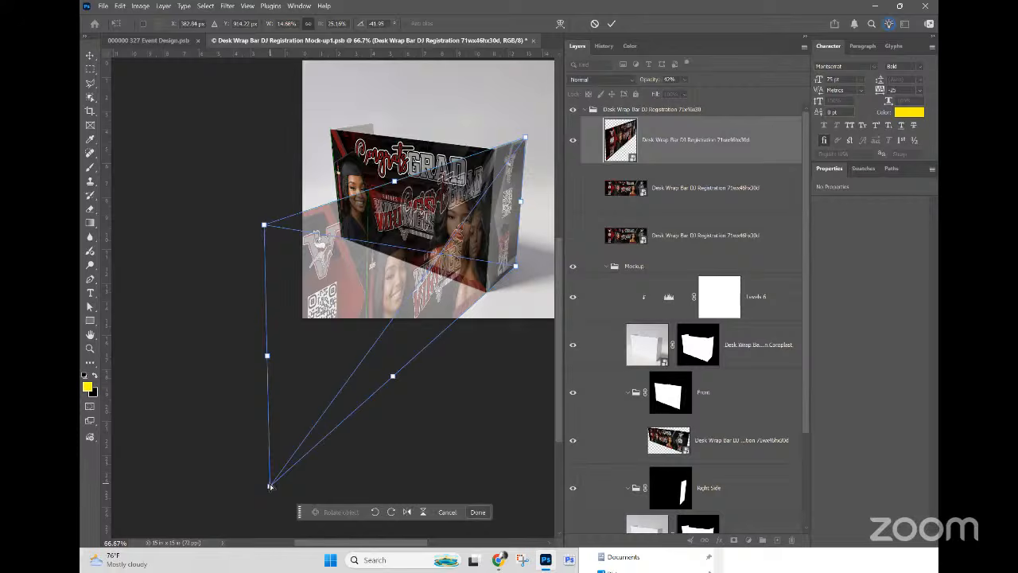
pyautogui.press('Return')
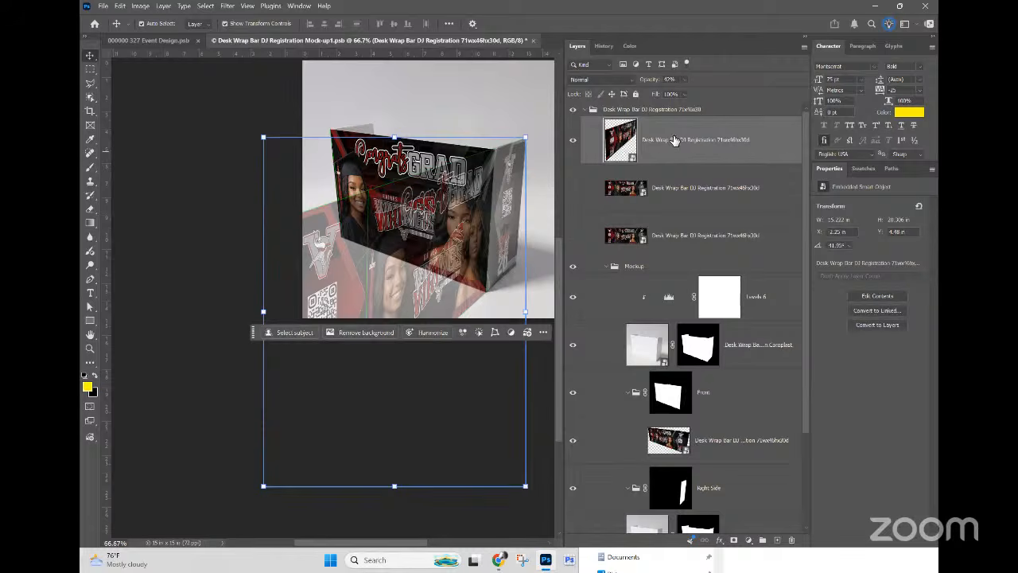
# Step: Move the distorted artwork layer into the Right Side group and set its opacity to 100%
pyautogui.scroll(-1, 665, 149)
pyautogui.moveTo(682, 126); pyautogui.dragTo(700, 467)
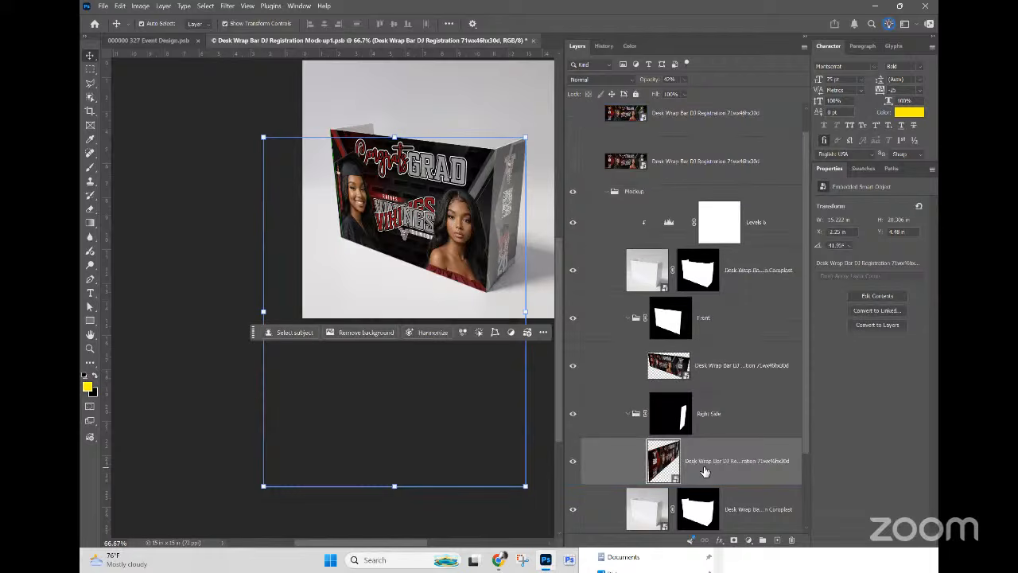
pyautogui.scroll(-2, 692, 466)
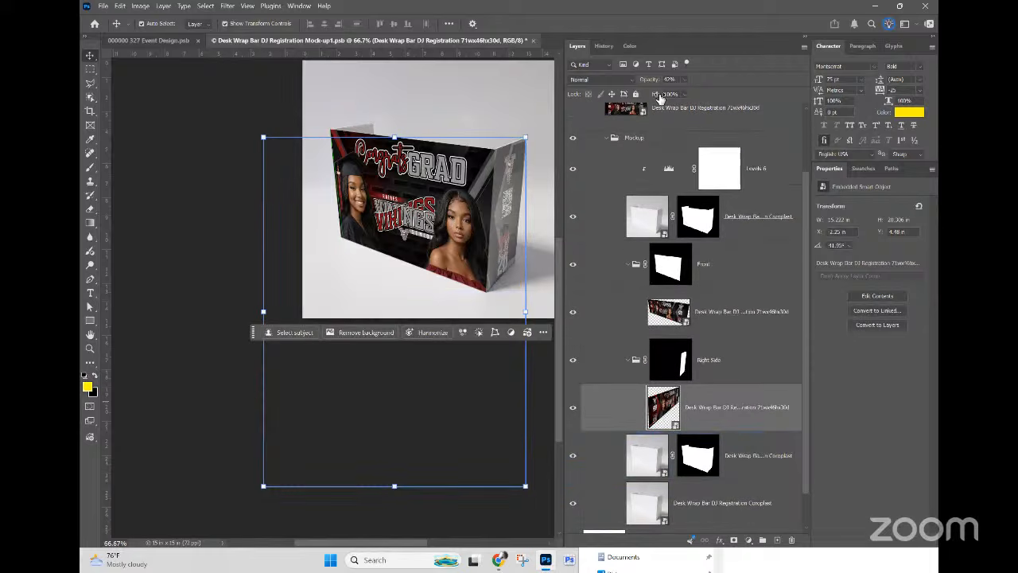
pyautogui.moveTo(690, 87); pyautogui.dragTo(843, 93)
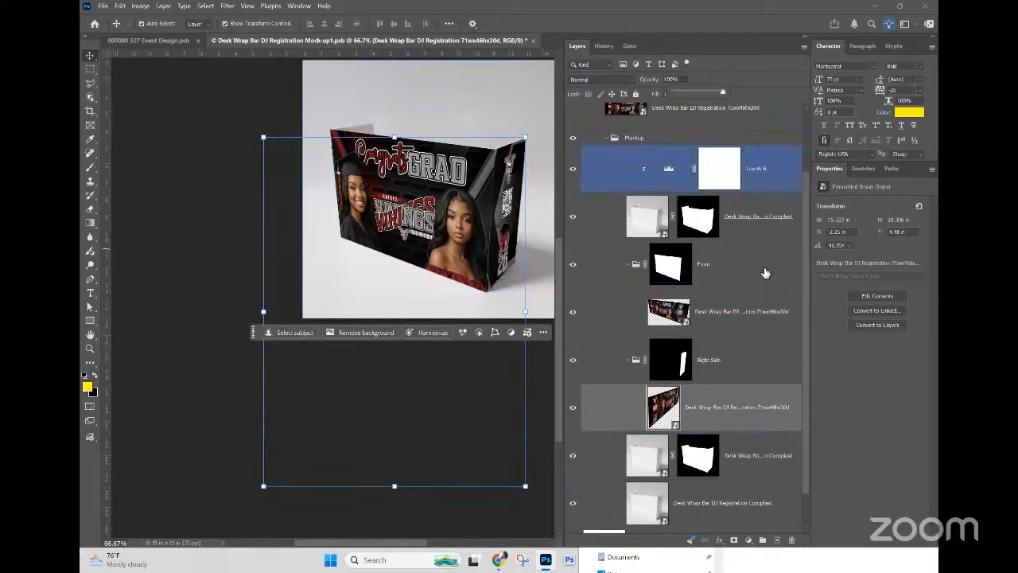
# Step: Select the upper Coroplast layer and toggle it and the Levels adjustment off and on to compare their shading
pyautogui.click(792, 236)
pyautogui.scroll(3, 792, 238)
pyautogui.scroll(1, 792, 239)
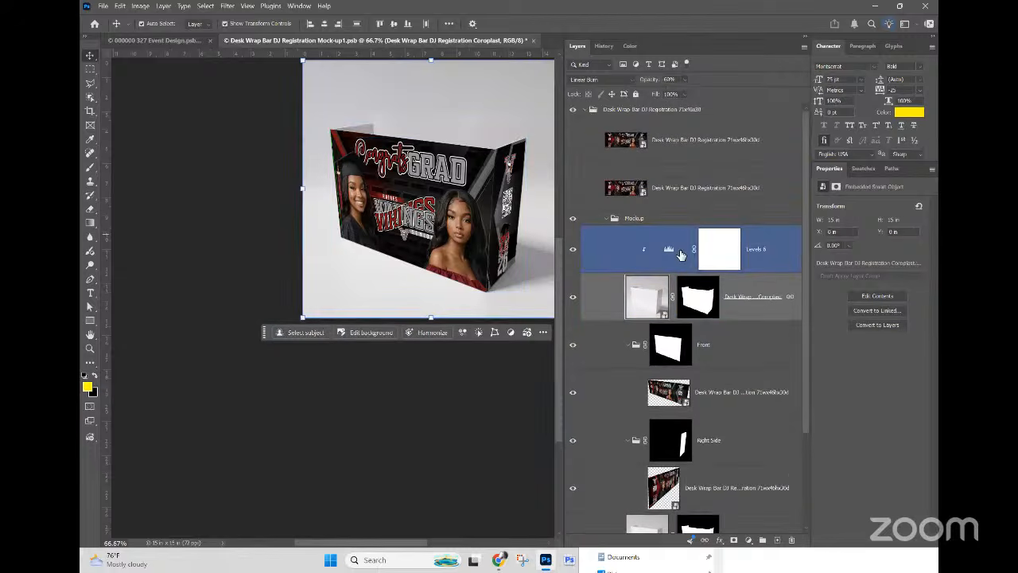
pyautogui.click(571, 302)
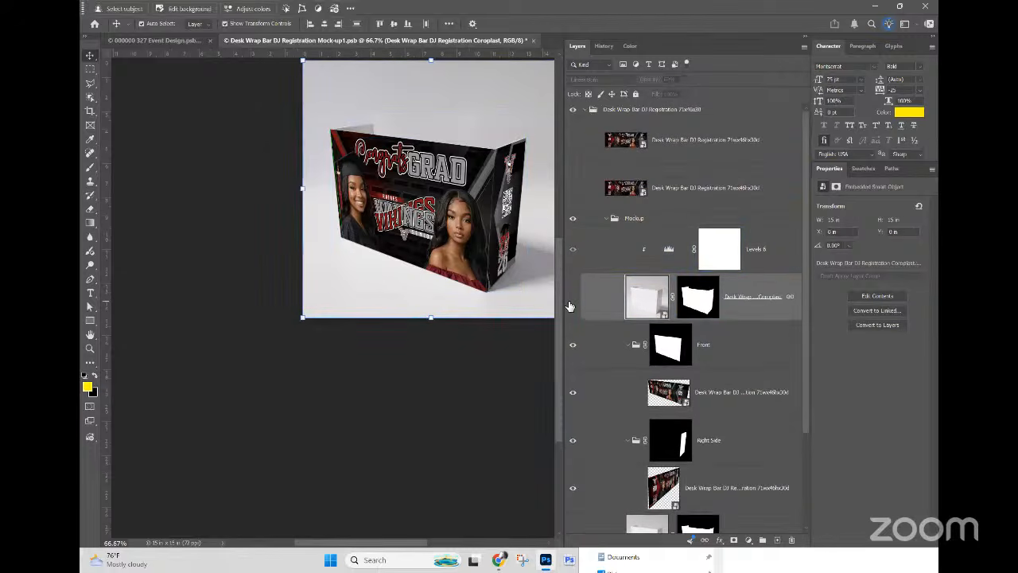
pyautogui.click(571, 303)
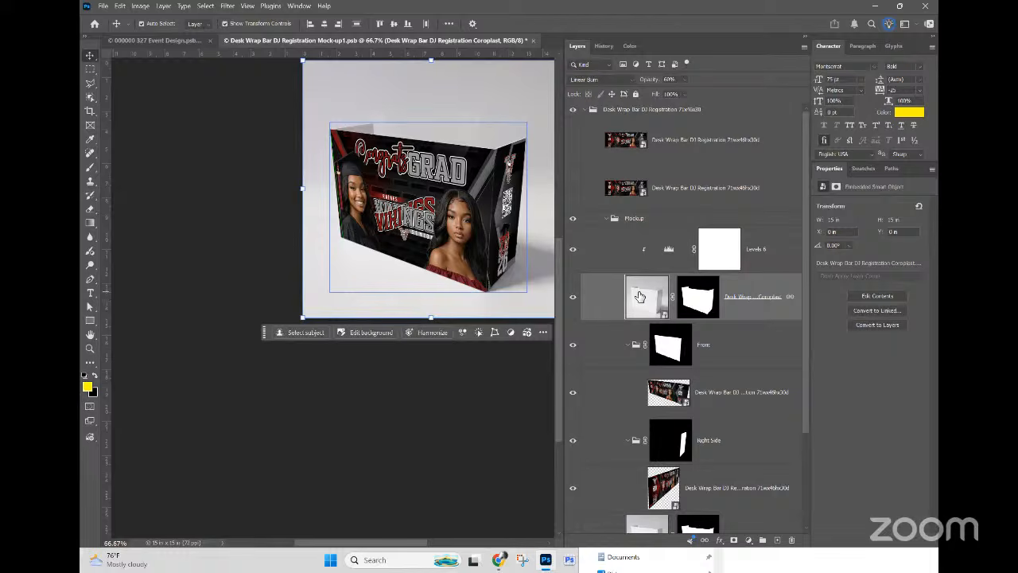
pyautogui.scroll(-1, 639, 295)
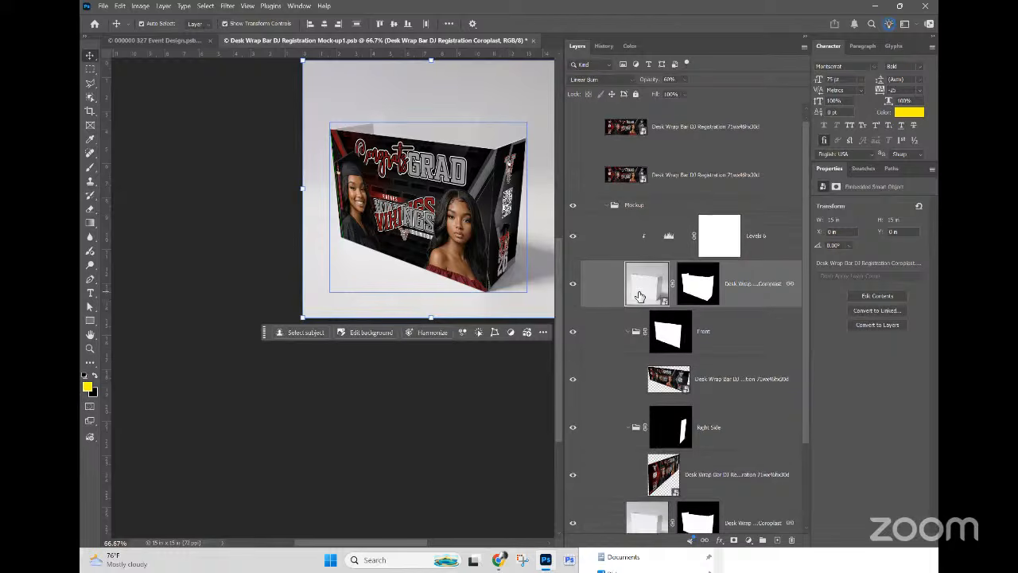
pyautogui.click(573, 239)
pyautogui.click(572, 238)
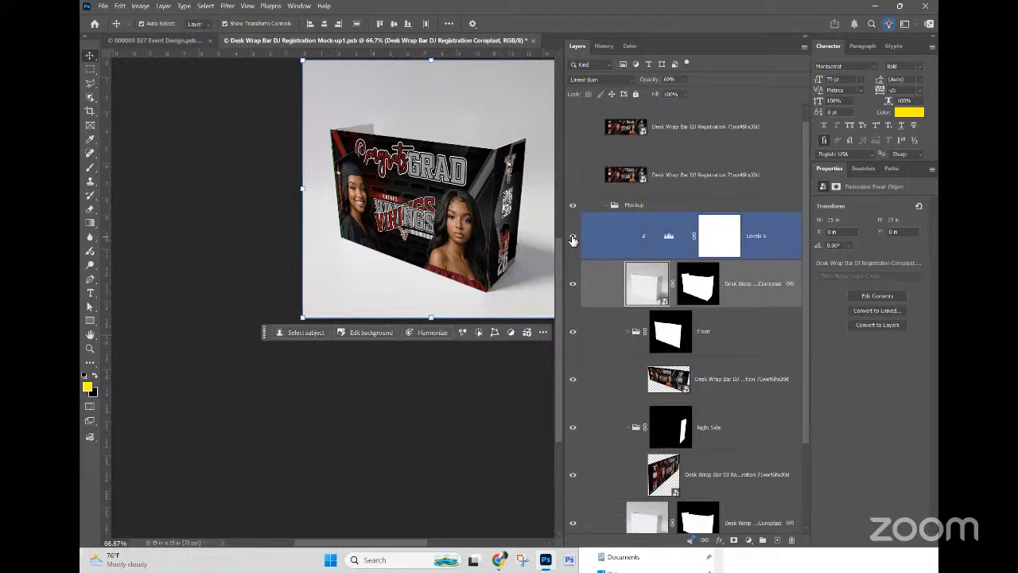
# Step: Set the opacity of the upper Linear Burn Coroplast layer to 38%
pyautogui.click(685, 92)
pyautogui.moveTo(685, 92)
pyautogui.mouseDown()
pyautogui.moveTo(719, 93)
pyautogui.moveTo(686, 93)
pyautogui.mouseUp()
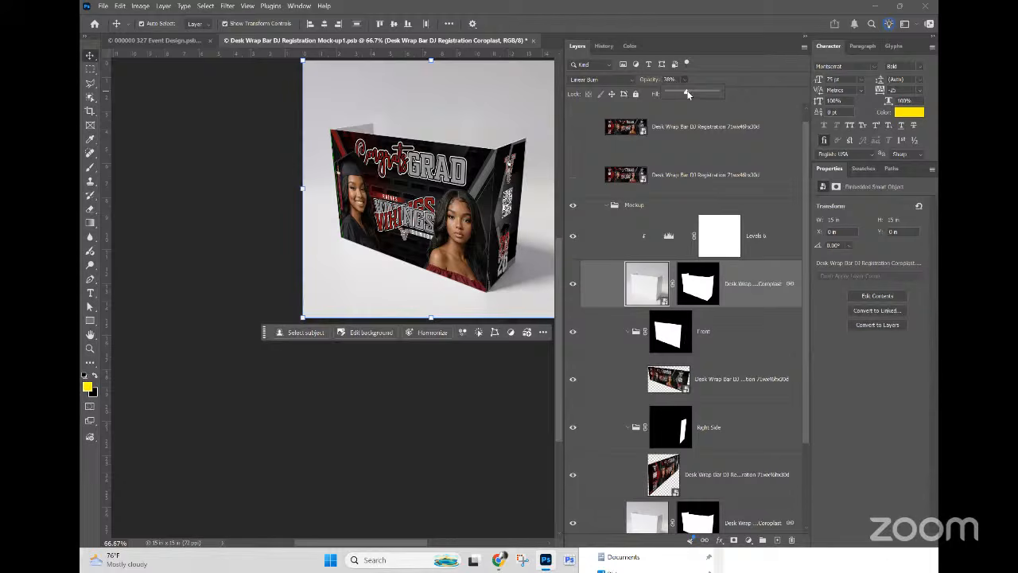
pyautogui.click(617, 285)
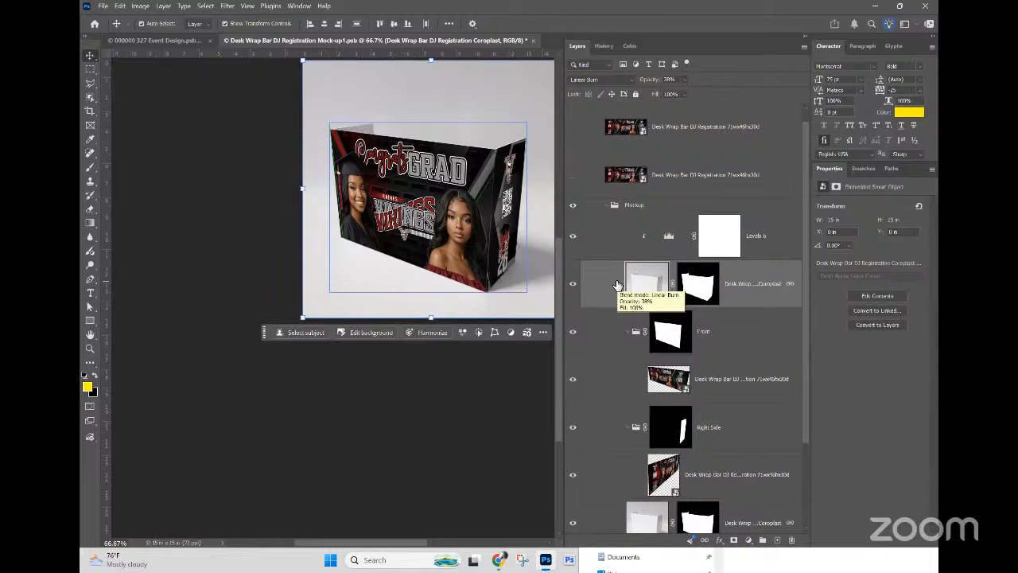
pyautogui.scroll(1, 617, 285)
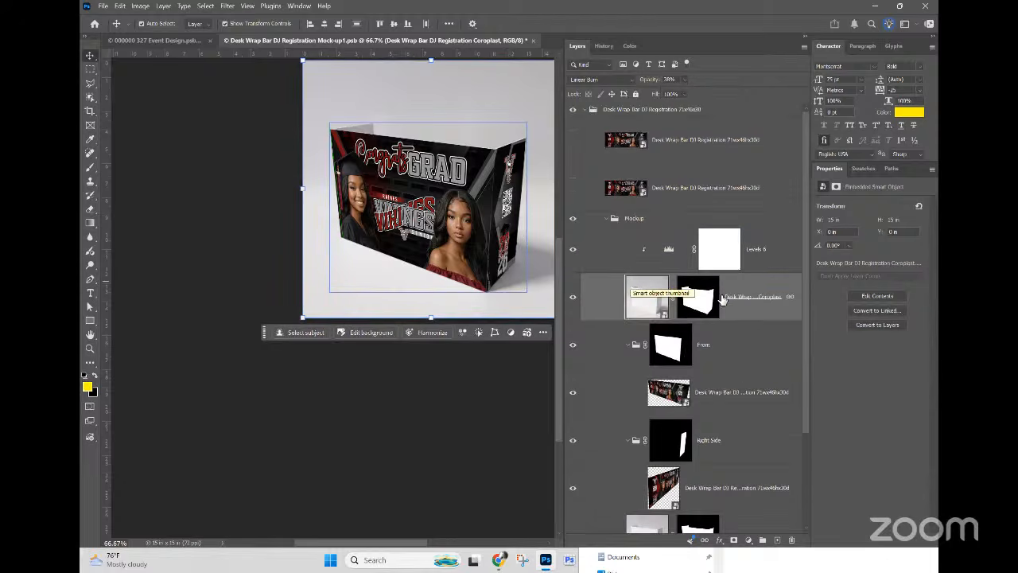
pyautogui.click(675, 251)
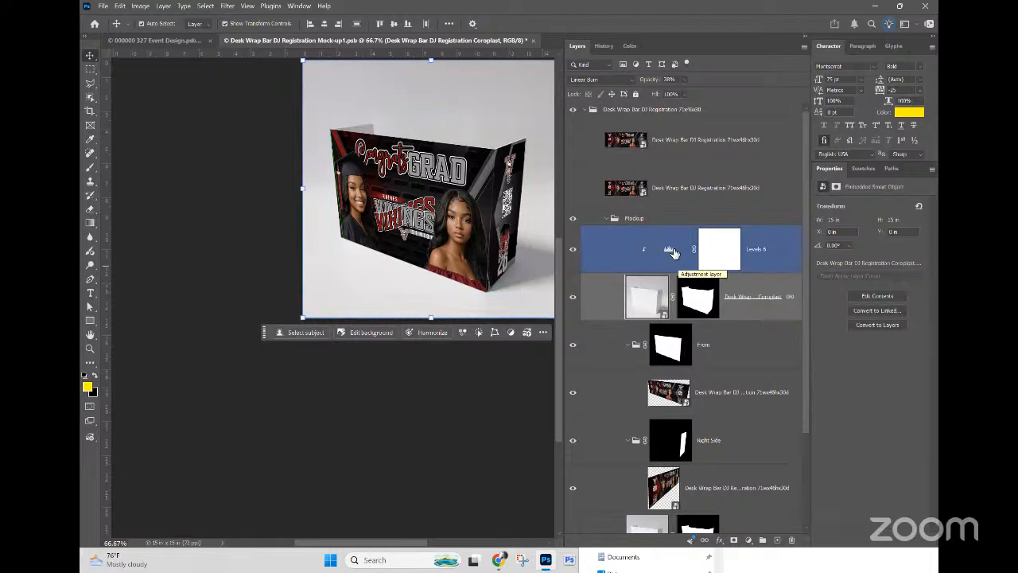
# Step: Set the blend mode of the artwork layers in the Front and Right Side groups to Multiply
pyautogui.scroll(-5, 636, 286)
pyautogui.click(664, 322)
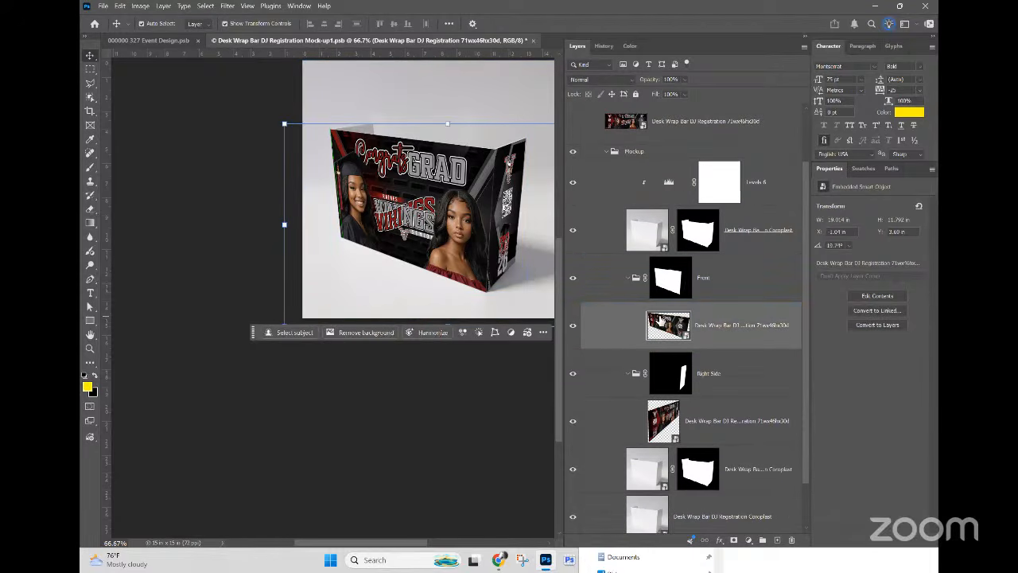
pyautogui.click(598, 80)
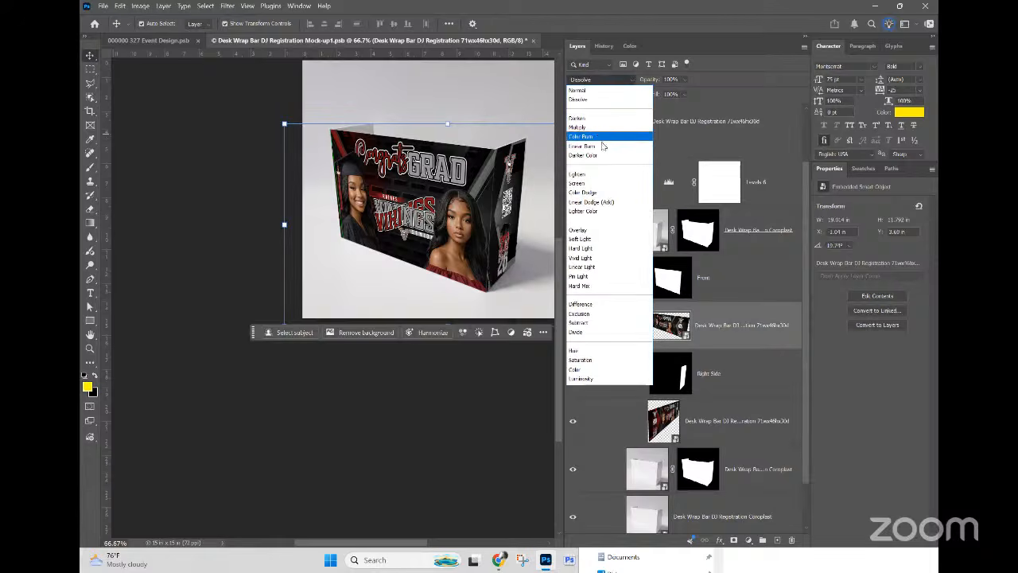
pyautogui.click(597, 129)
pyautogui.scroll(-4, 634, 227)
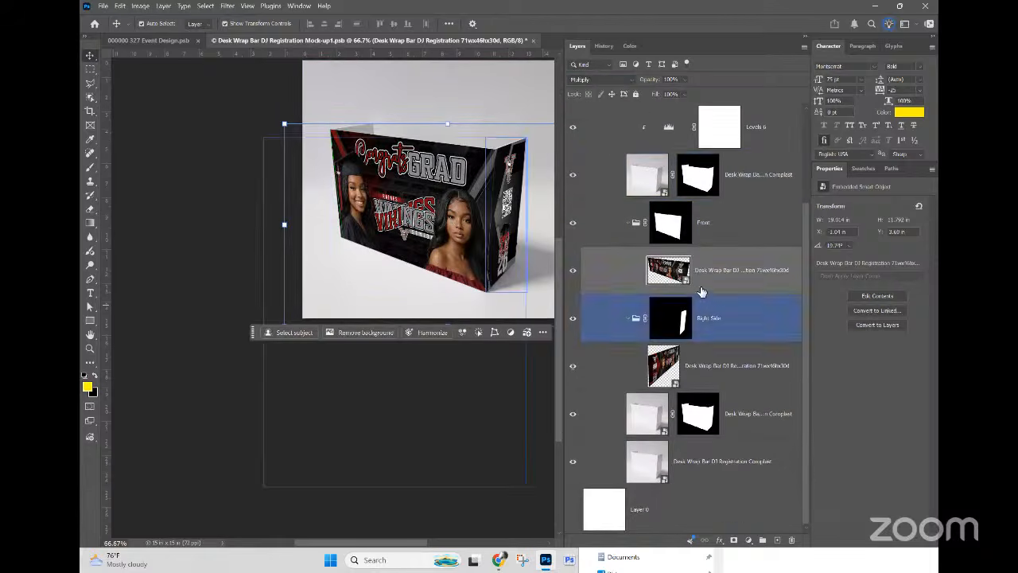
pyautogui.click(674, 360)
pyautogui.click(598, 79)
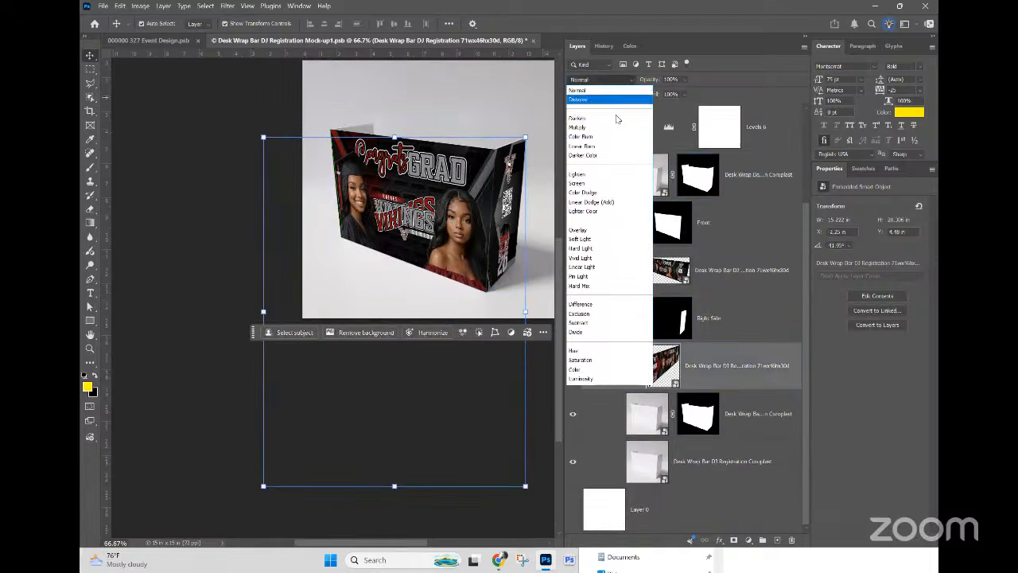
pyautogui.click(611, 128)
pyautogui.click(481, 234)
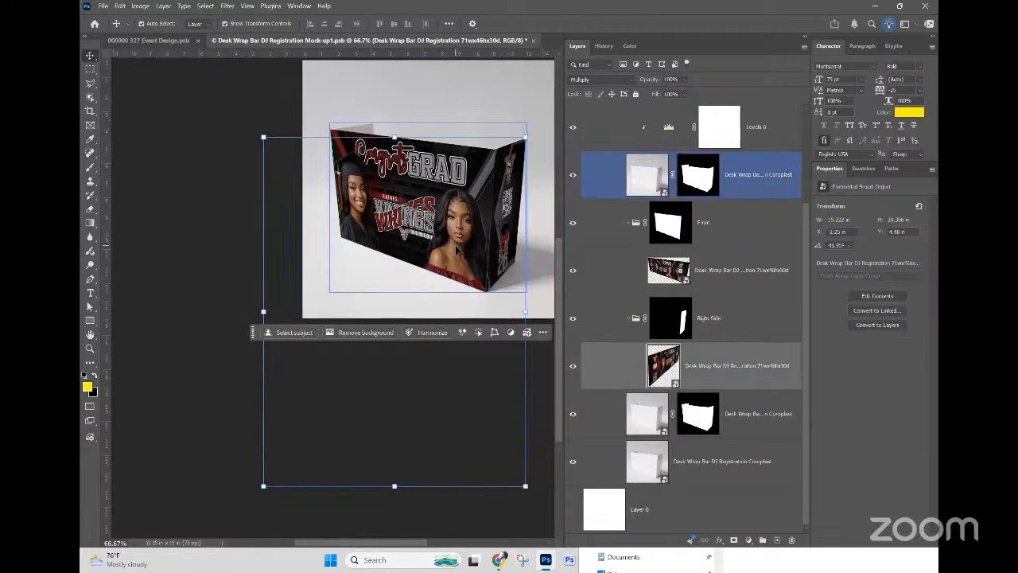
# Step: Open the contents of the topmost hidden 71wx46hx30d artwork smart object for editing
pyautogui.click(736, 212)
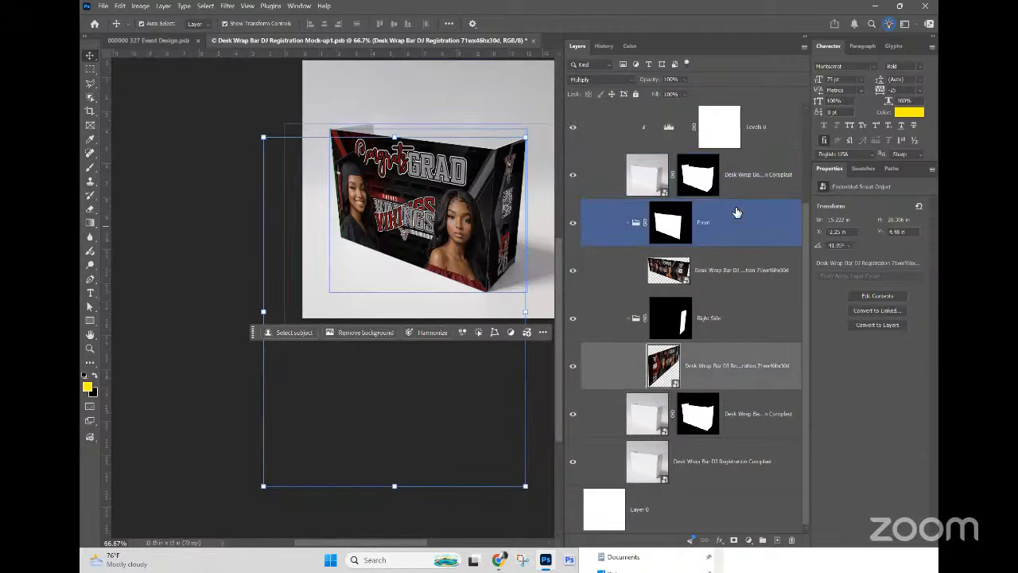
pyautogui.click(791, 240)
pyautogui.scroll(3, 776, 240)
pyautogui.click(635, 152)
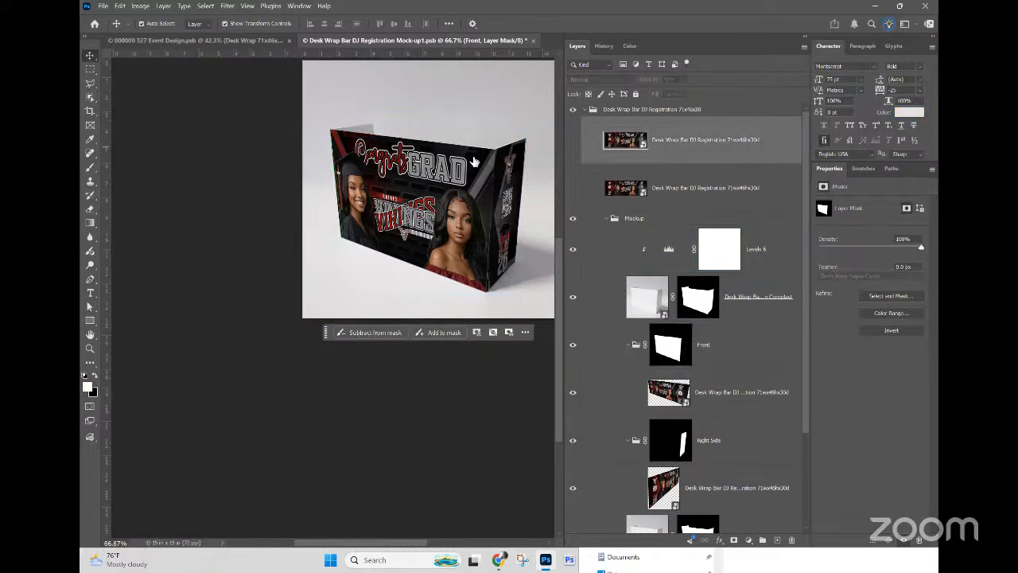
pyautogui.click(474, 162)
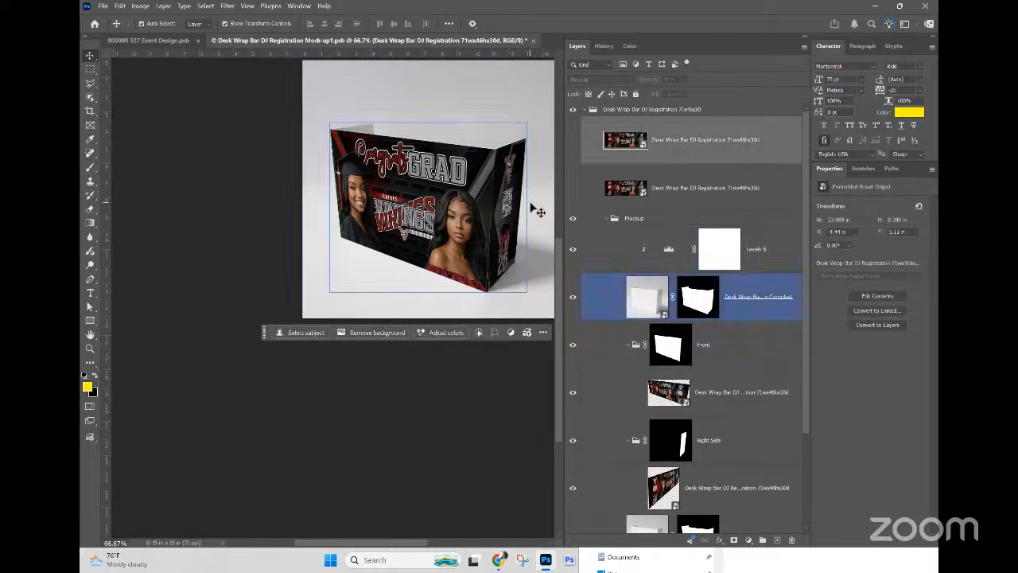
pyautogui.doubleClick(629, 139)
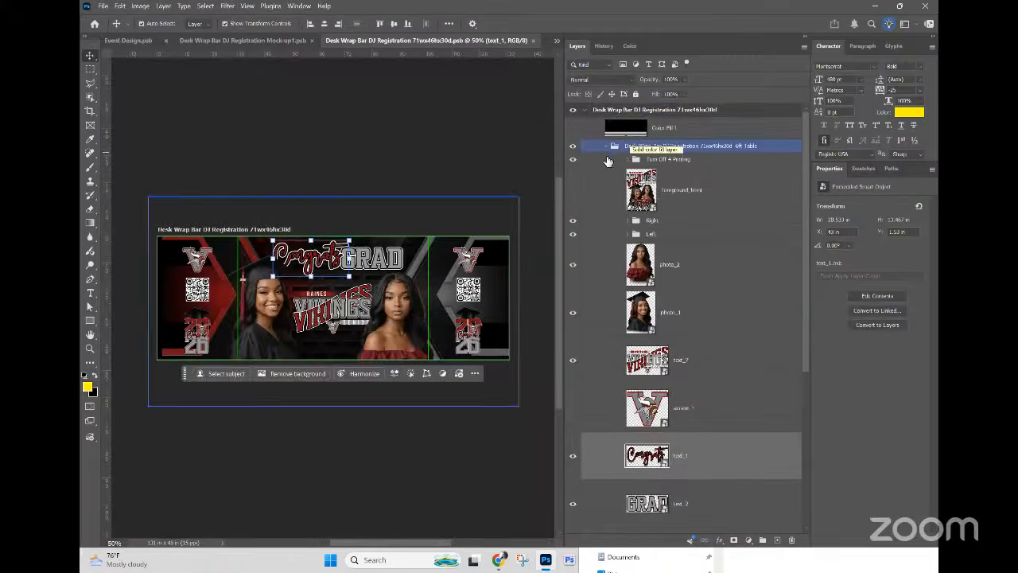
# Step: Add a vertical guide along the artwork's left fold line, and hide the Turn Off 4 Printing group
pyautogui.click(607, 161)
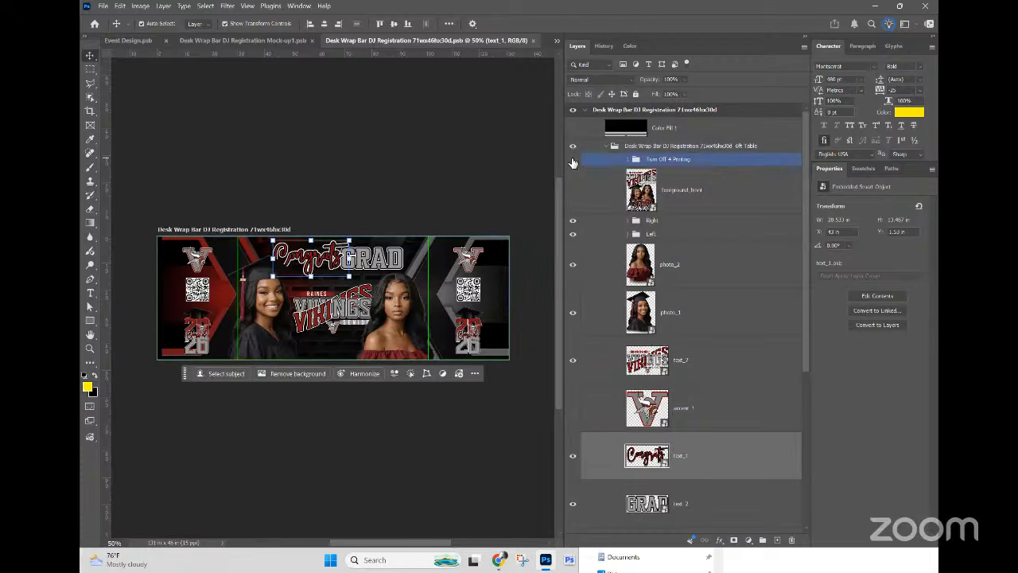
pyautogui.click(572, 159)
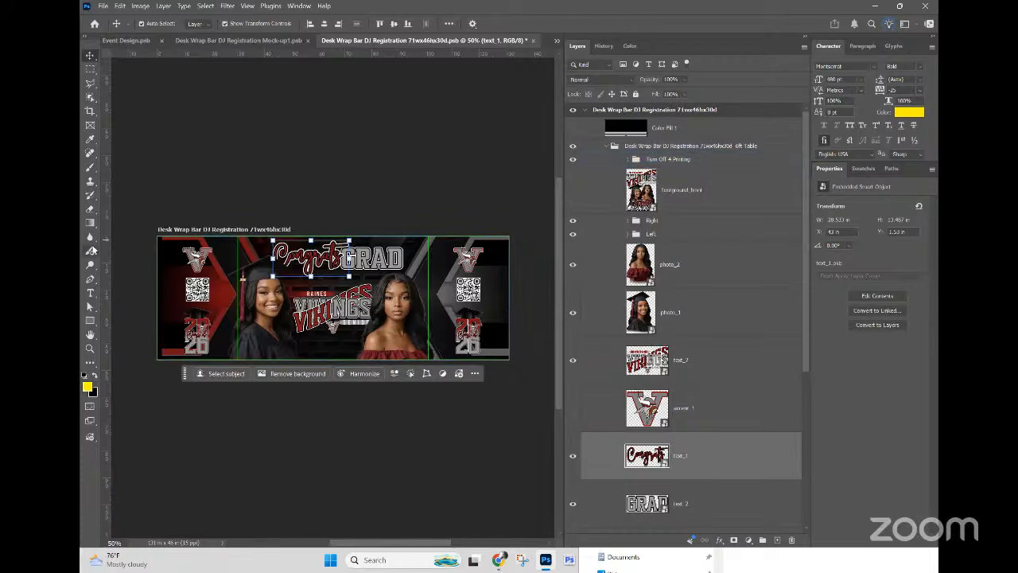
pyautogui.moveTo(105, 252); pyautogui.dragTo(238, 262)
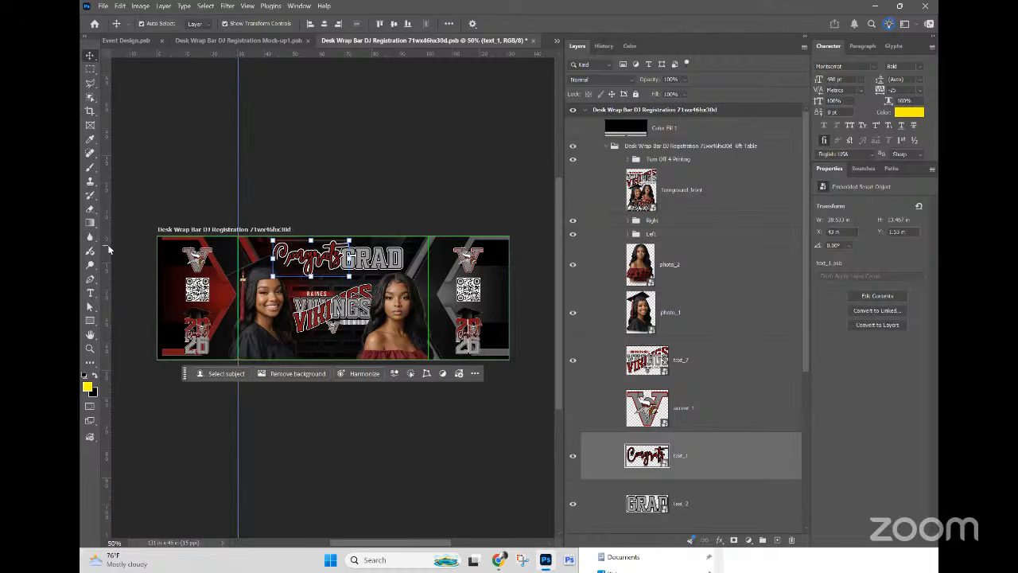
pyautogui.moveTo(109, 250); pyautogui.dragTo(693, 262)
pyautogui.click(572, 159)
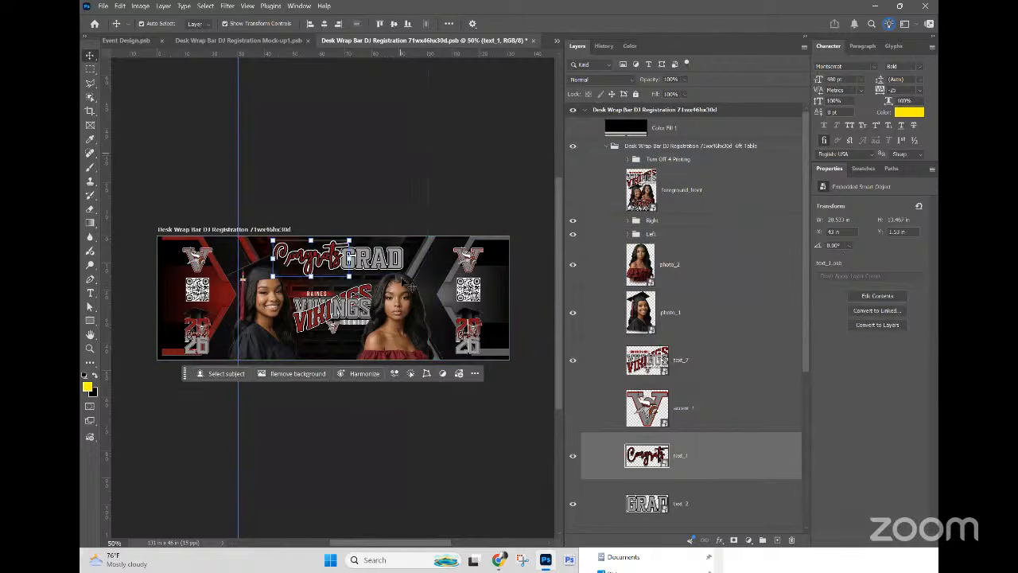
# Step: Save and close the artwork file, and select the top-level 71x46x30 group in the mock-up
pyautogui.hotkey('ctrl', 's')
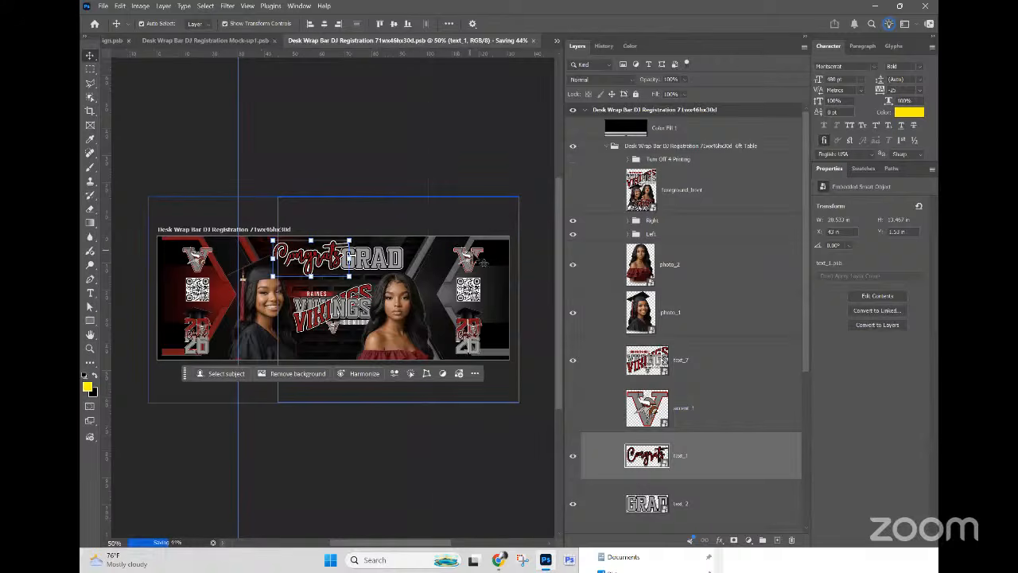
pyautogui.hotkey('ctrl', 'w')
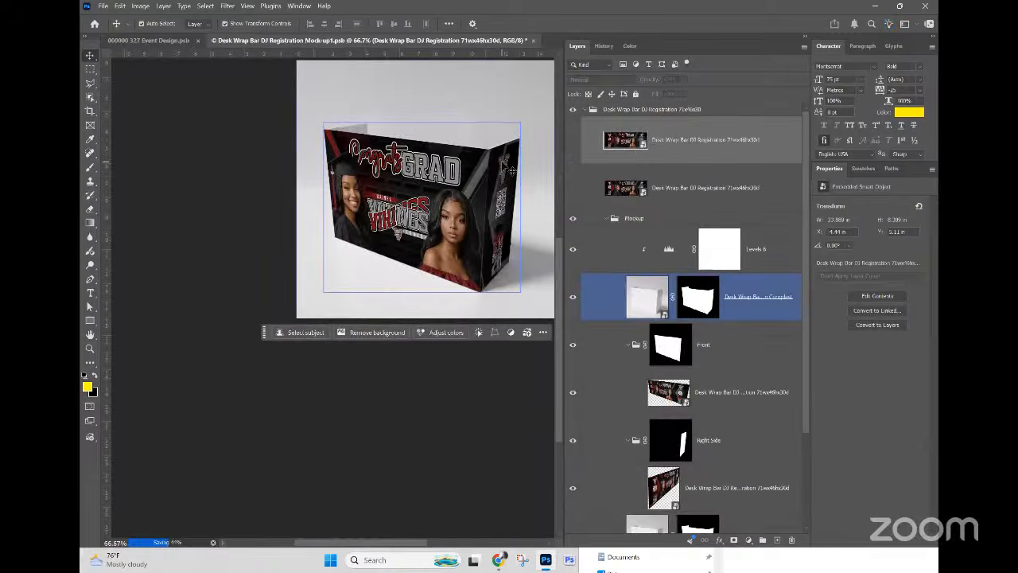
pyautogui.click(673, 113)
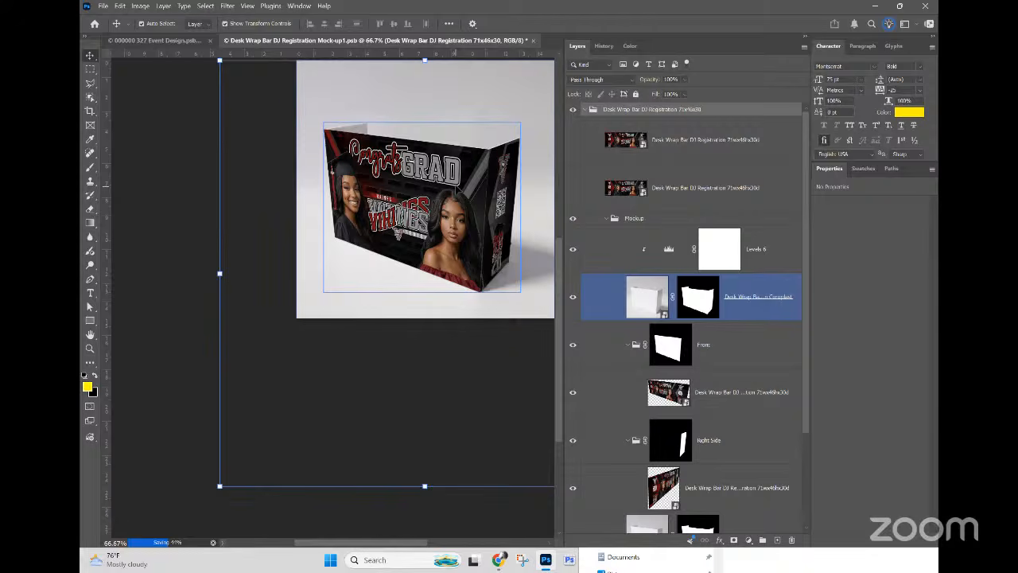
# Step: Collapse the Mockup group and the top-level 71x46x30 group, and save and close the mock-up file
pyautogui.click(580, 111)
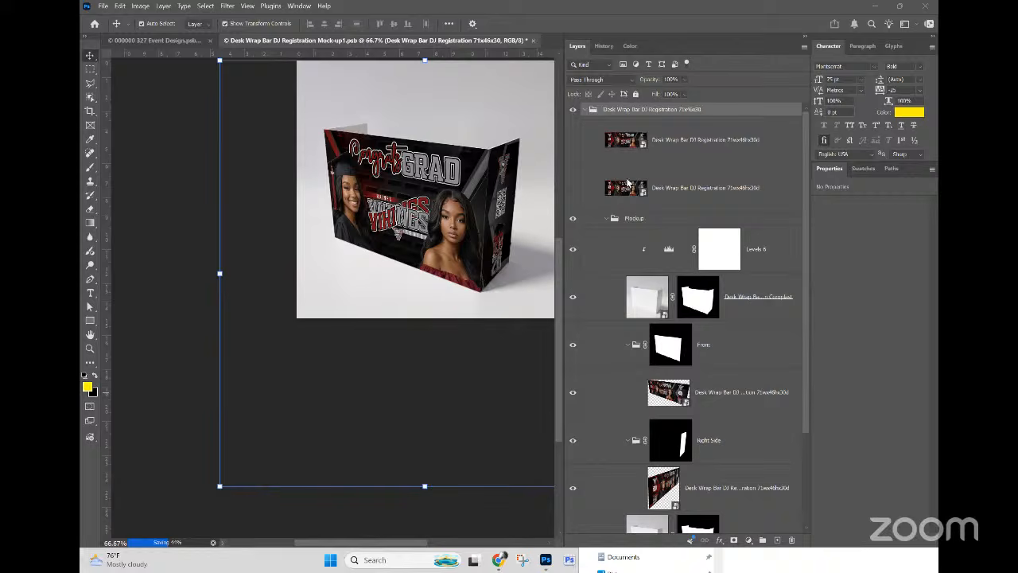
pyautogui.click(710, 219)
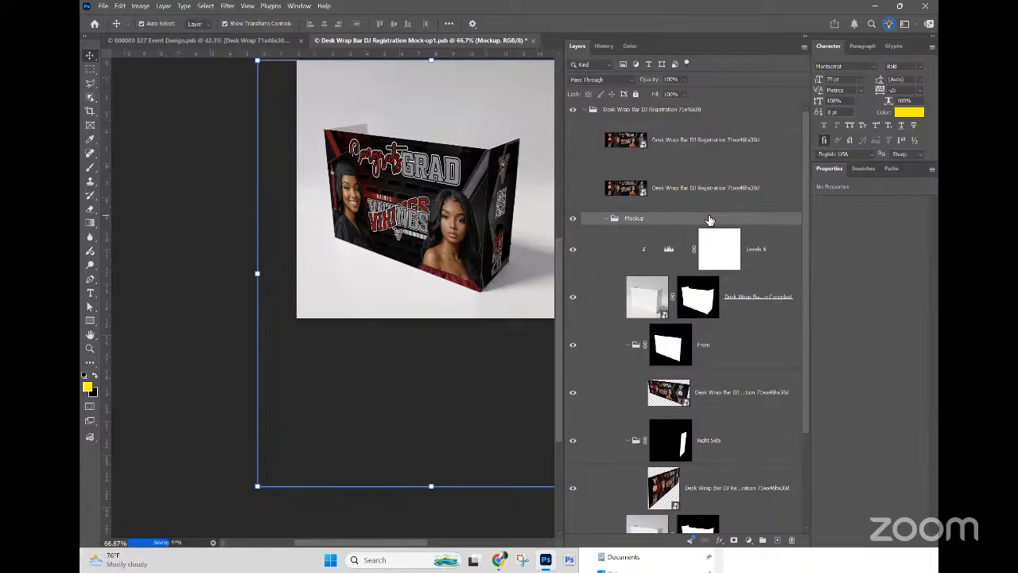
pyautogui.click(469, 250)
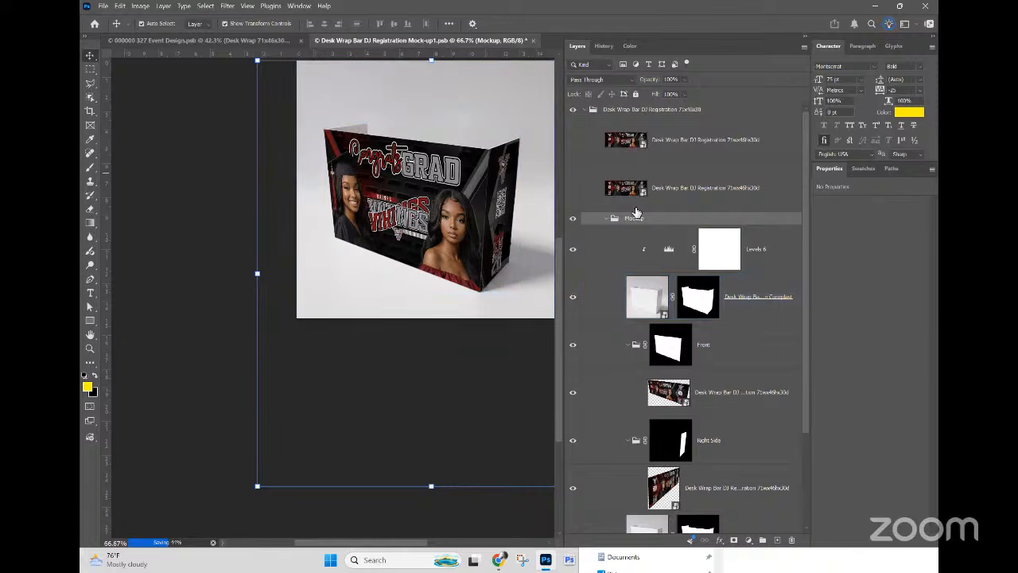
pyautogui.click(610, 219)
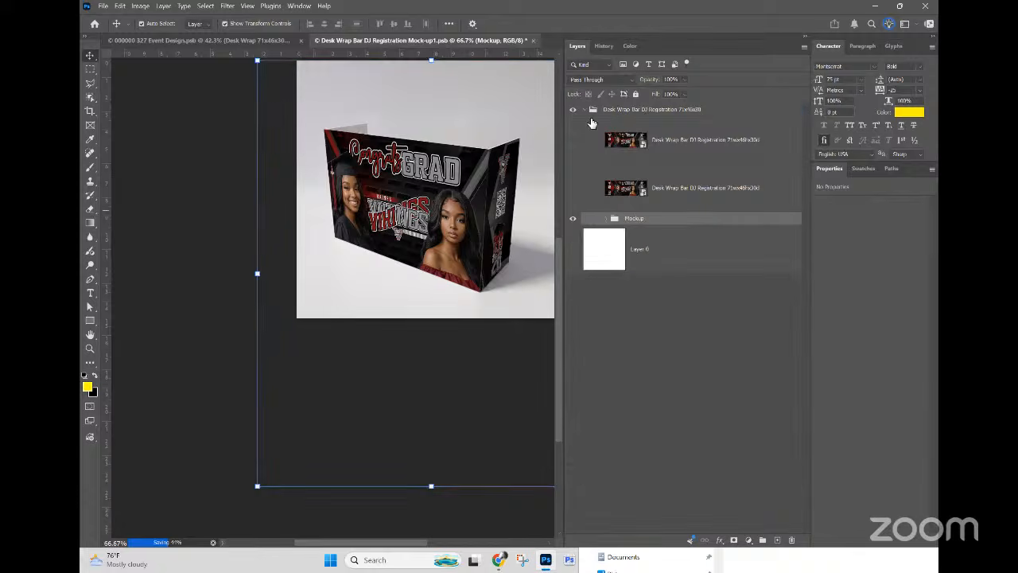
pyautogui.click(592, 110)
pyautogui.click(586, 110)
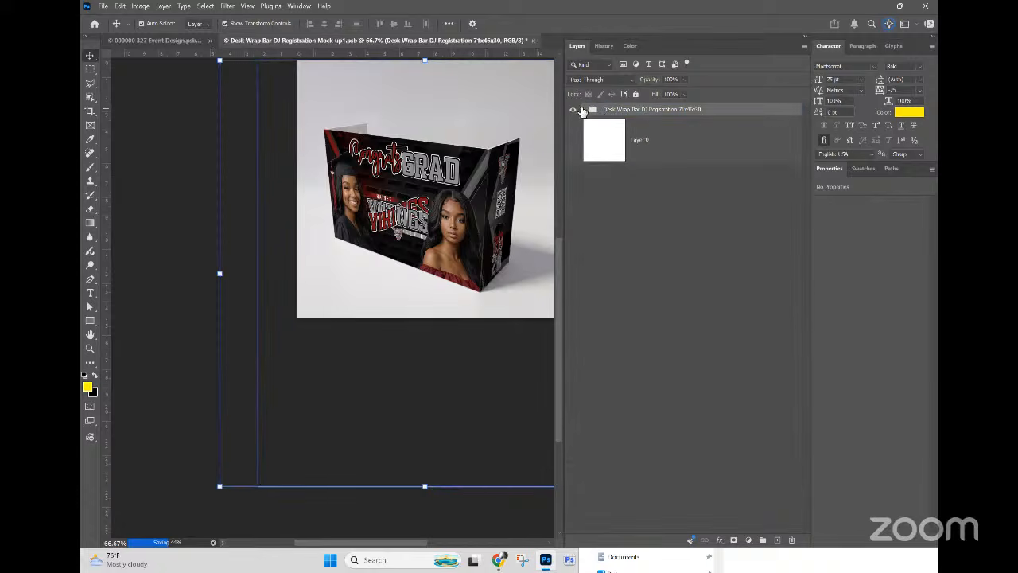
pyautogui.moveTo(480, 244); pyautogui.dragTo(484, 248)
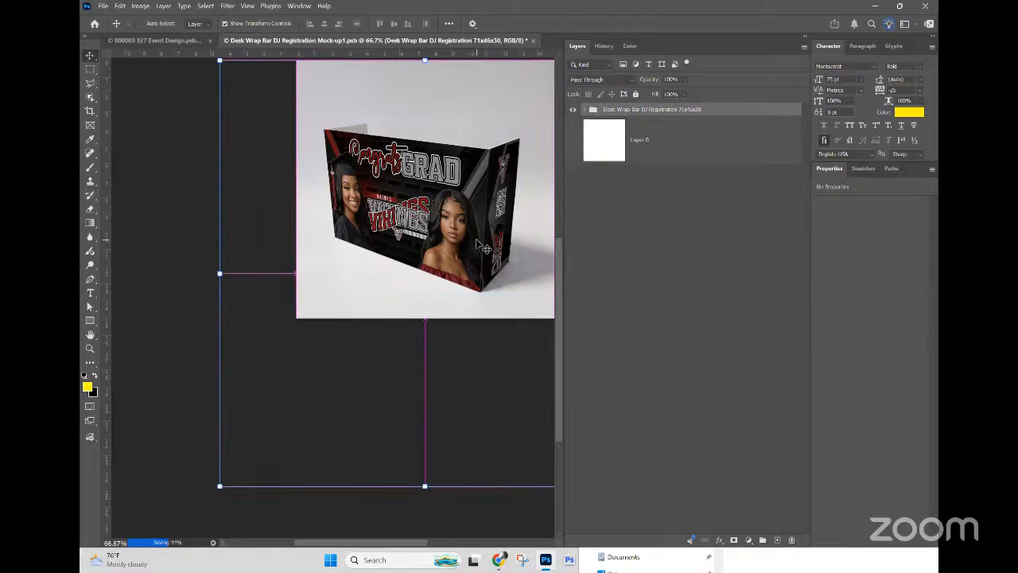
pyautogui.hotkey('ctrl', 's')
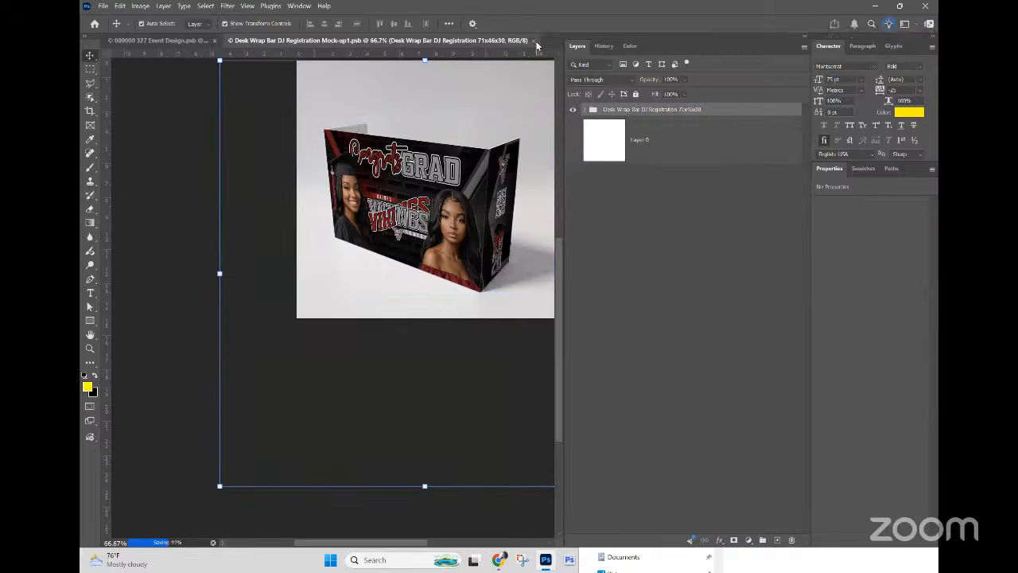
pyautogui.hotkey('ctrl', 'w')
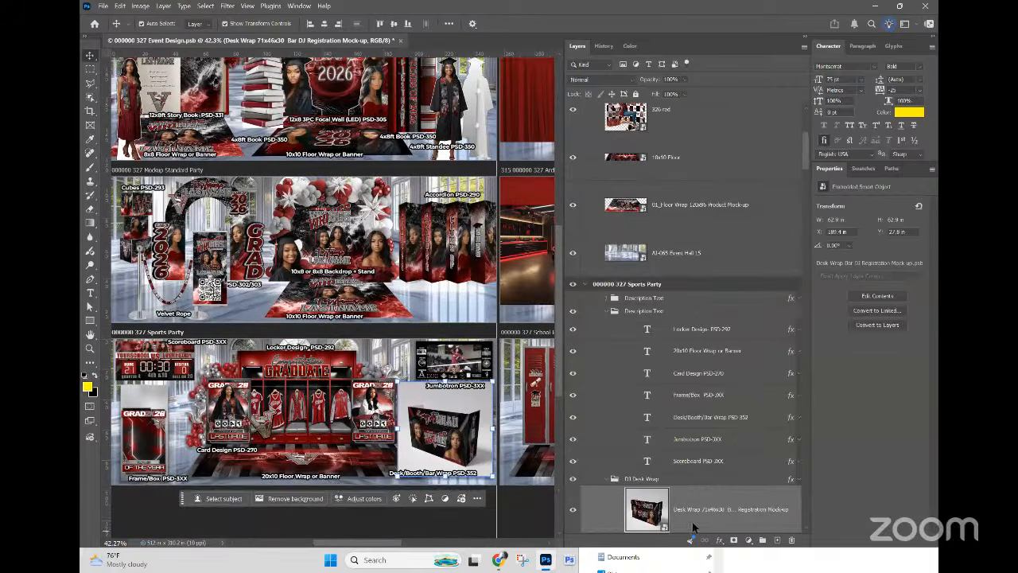
# Step: Open the contents of the Desk Wrap 71x46x30 mock-up smart object and hide the unmasked Coroplast background layer in its Mockup group
pyautogui.doubleClick(652, 513)
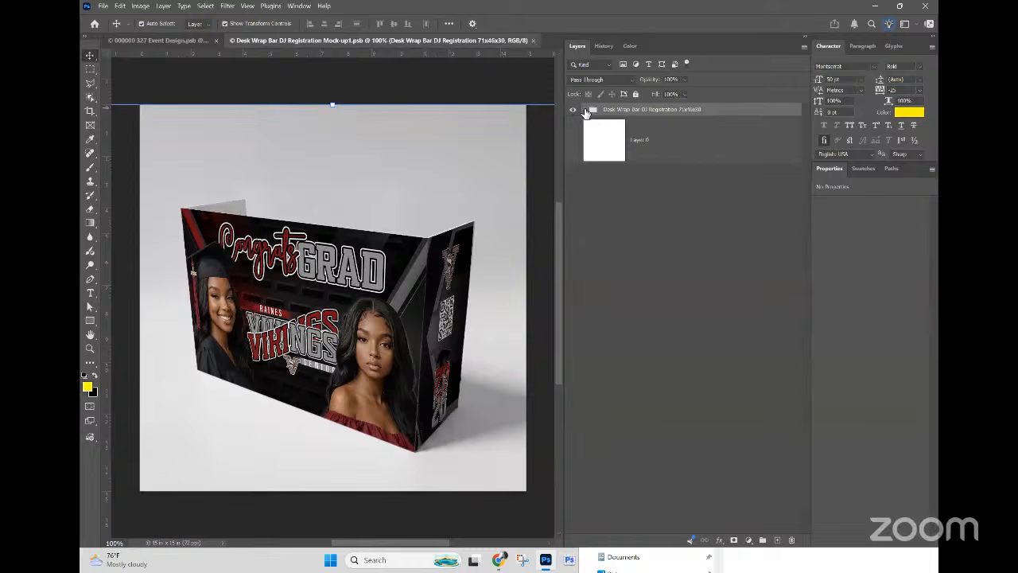
pyautogui.click(582, 111)
pyautogui.click(605, 221)
pyautogui.click(606, 219)
pyautogui.scroll(-3, 611, 290)
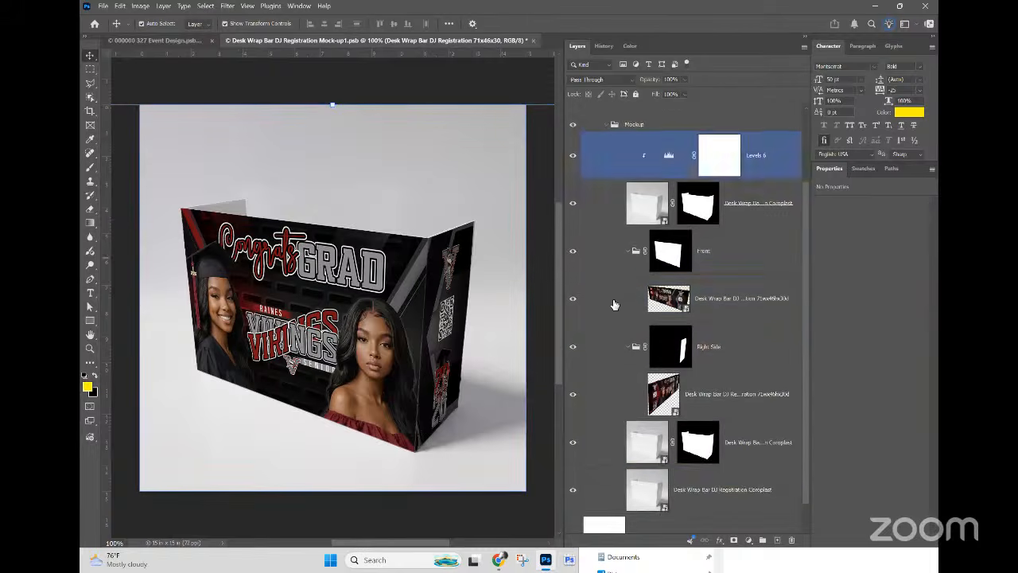
pyautogui.click(573, 462)
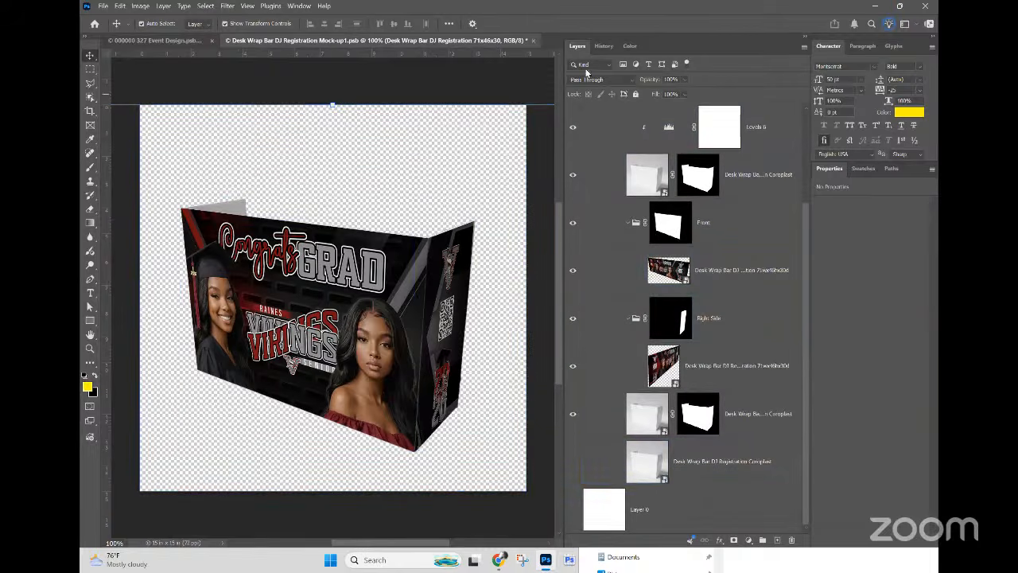
# Step: Collapse the Mockup group, and save and close the 71x46x30 mock-up file
pyautogui.scroll(3, 586, 136)
pyautogui.click(586, 256)
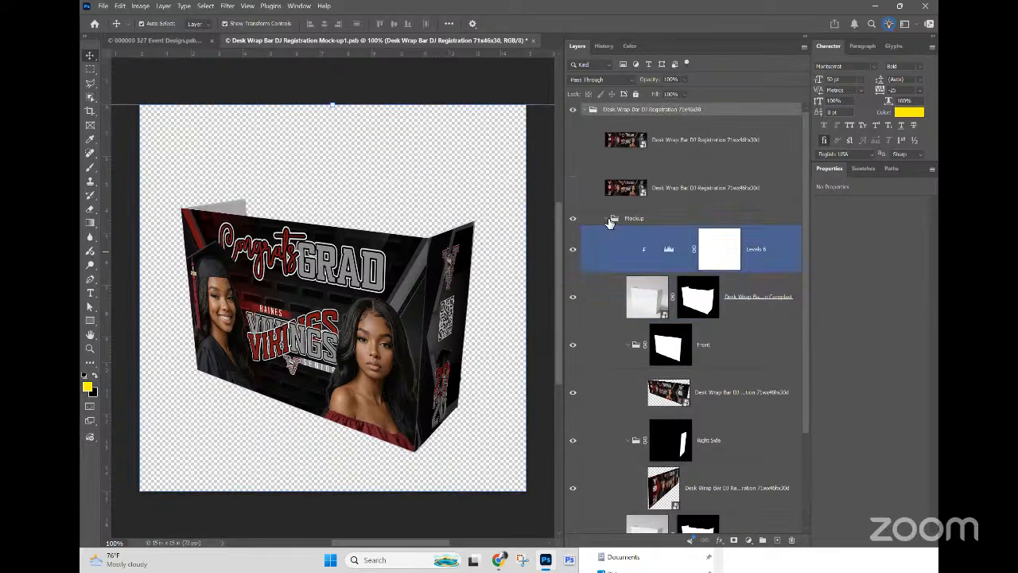
pyautogui.click(606, 219)
pyautogui.click(606, 219)
pyautogui.click(606, 218)
pyautogui.hotkey('ctrl', 's')
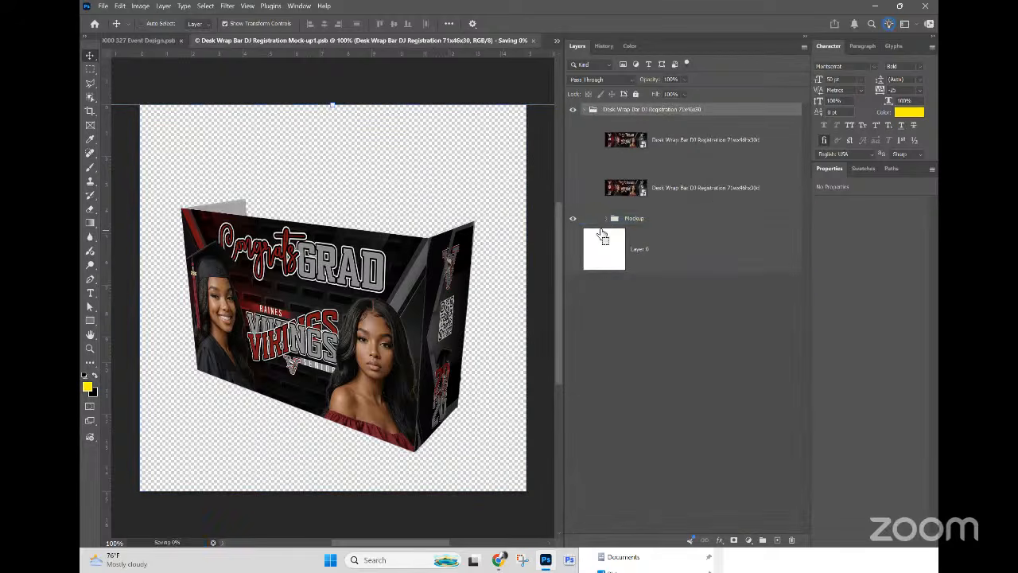
pyautogui.hotkey('ctrl', 'w')
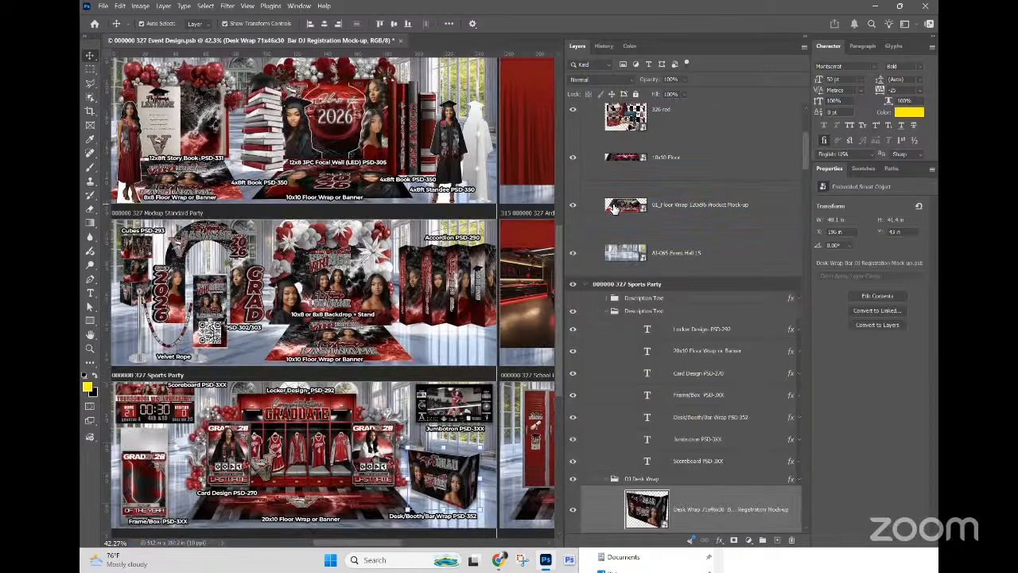
# Step: Move the 71x46x30 desk wrap to the lower left of the other desk in the Sports Party artboard
pyautogui.scroll(-2, 601, 226)
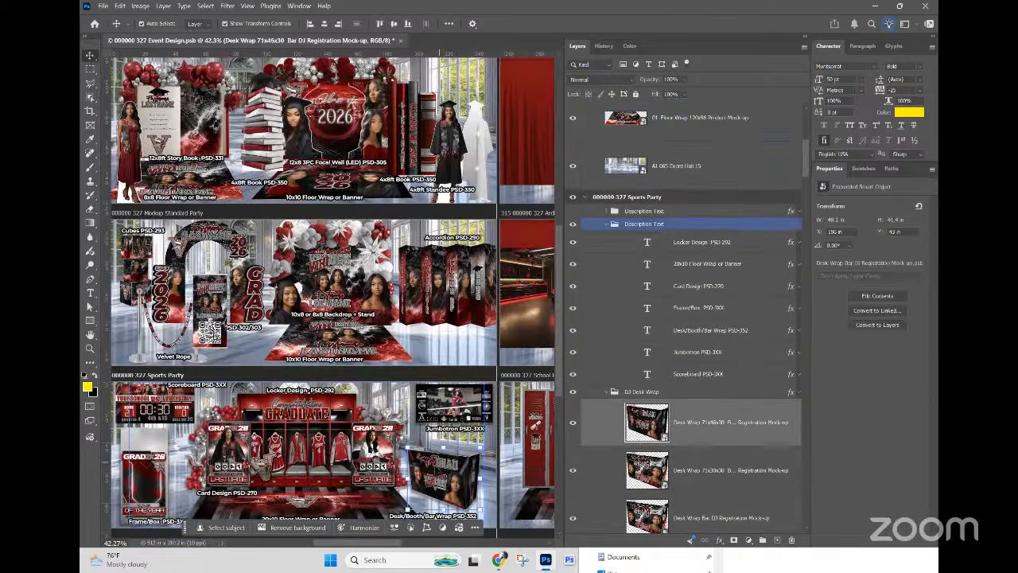
pyautogui.moveTo(440, 467); pyautogui.dragTo(370, 494)
pyautogui.scroll(-1, 443, 484)
pyautogui.scroll(-2, 443, 484)
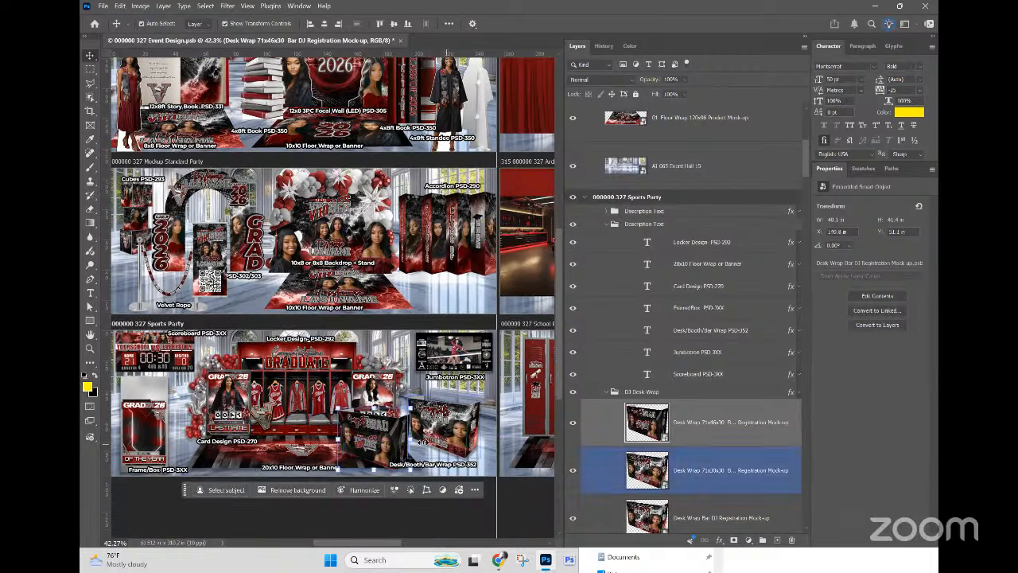
pyautogui.moveTo(390, 448); pyautogui.dragTo(457, 442)
# Step: Open the contents of the Desk Wrap 71x30x30 mock-up, expand its Mockup group, and select the hidden 44wx47hx21d artwork smart object
pyautogui.click(686, 461)
pyautogui.scroll(-1, 686, 461)
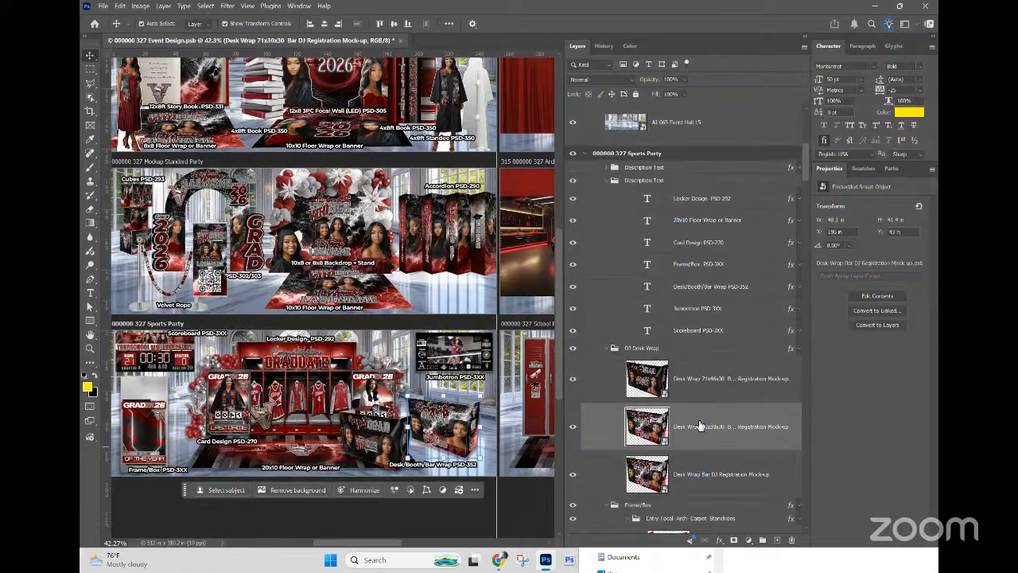
pyautogui.doubleClick(650, 416)
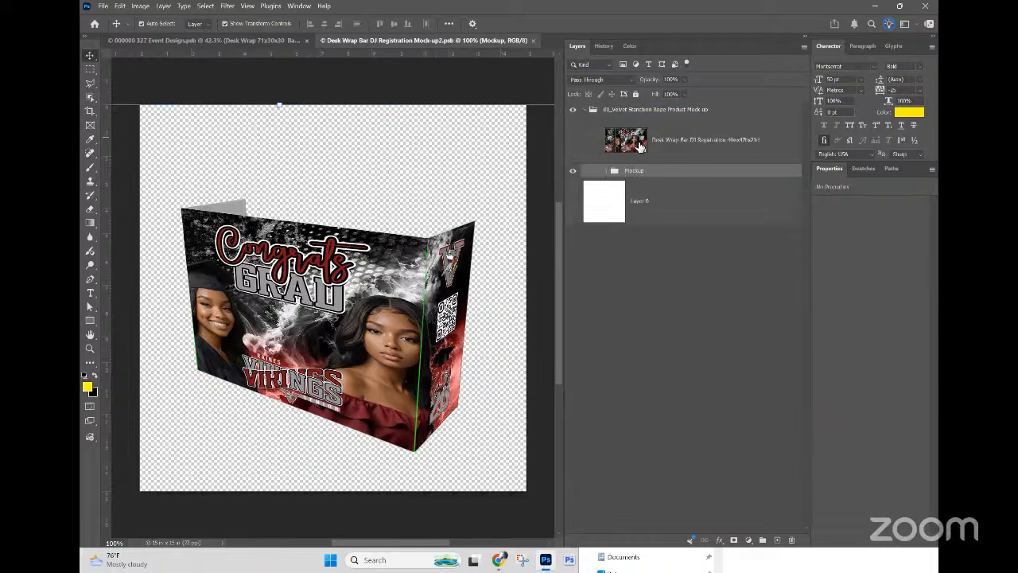
pyautogui.moveTo(641, 148); pyautogui.dragTo(599, 178)
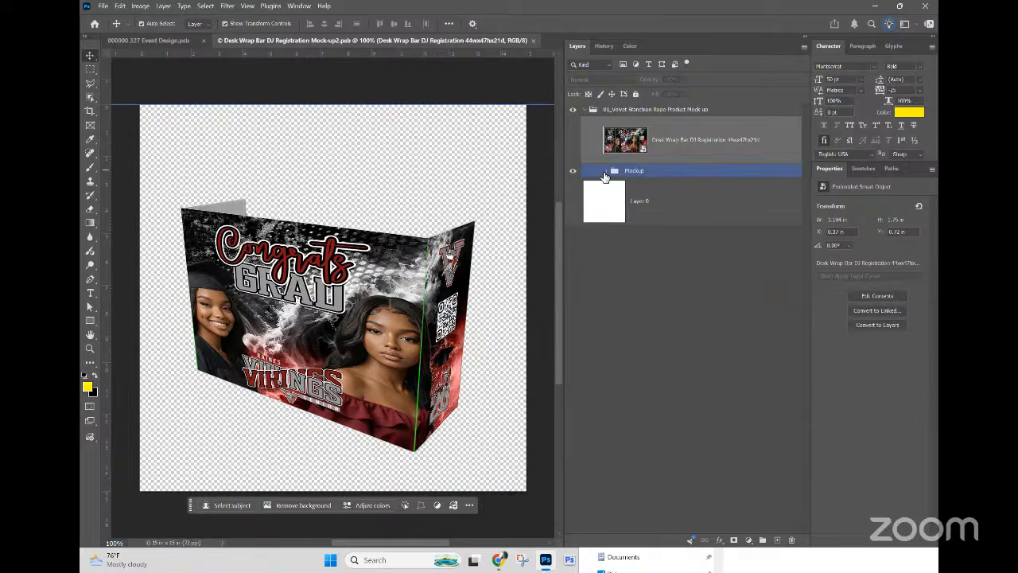
pyautogui.click(603, 172)
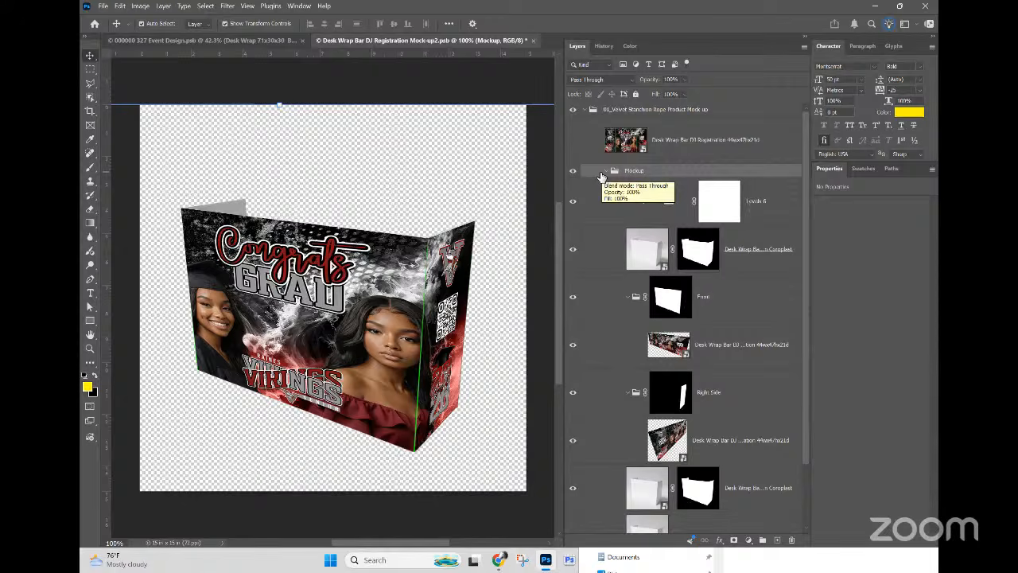
pyautogui.click(635, 148)
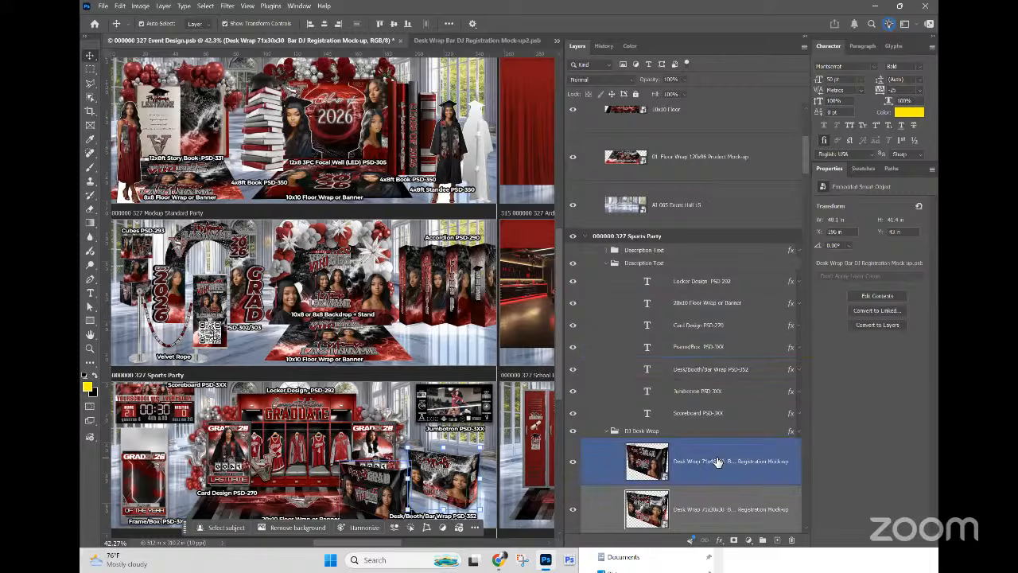
# Step: Check the two desk wrap layers in the event design and the artwork files in the 352 folder, and return to the 71x30x30 mock-up
pyautogui.click(718, 462)
pyautogui.scroll(-1, 704, 483)
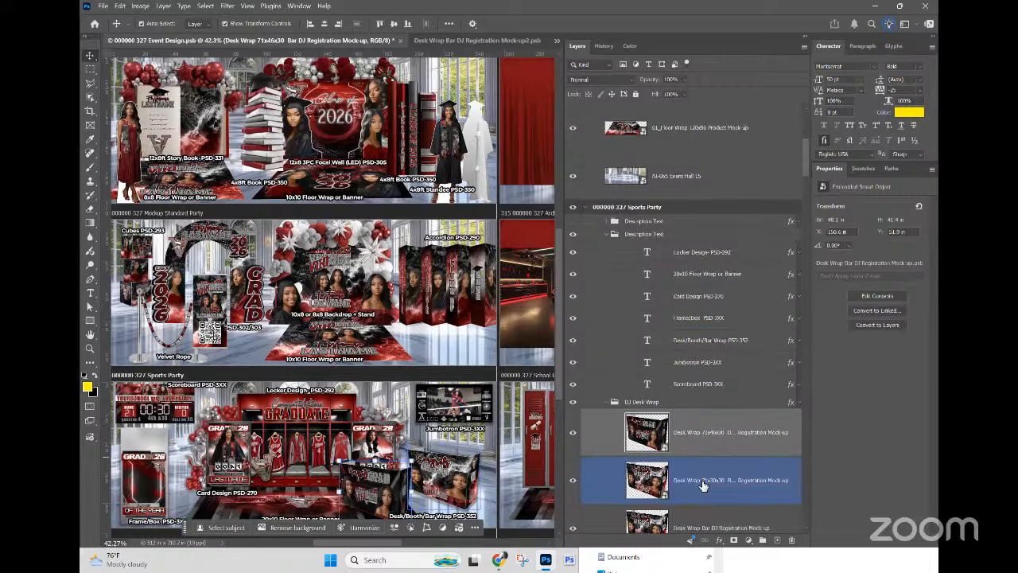
pyautogui.click(704, 482)
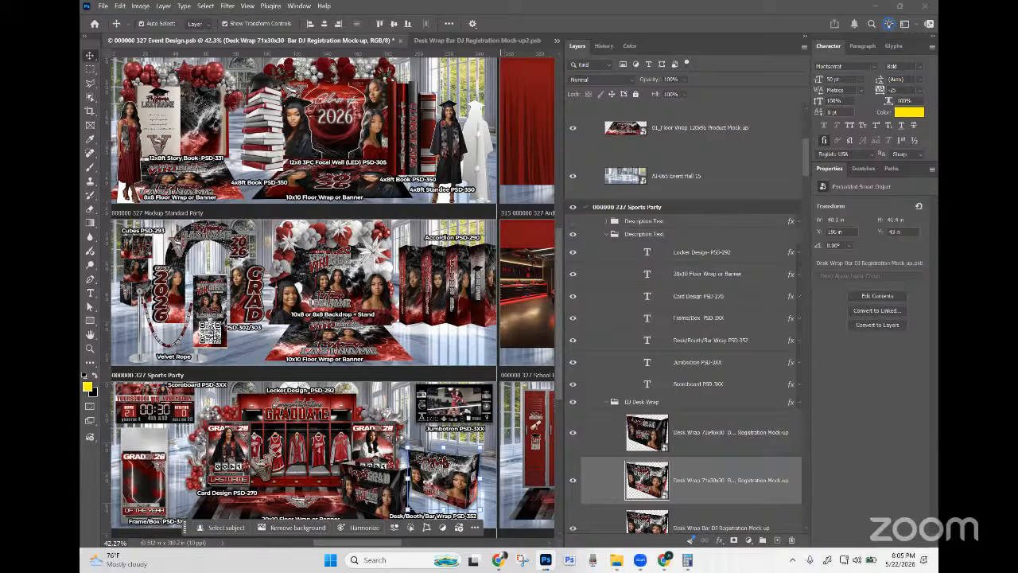
pyautogui.click(645, 560)
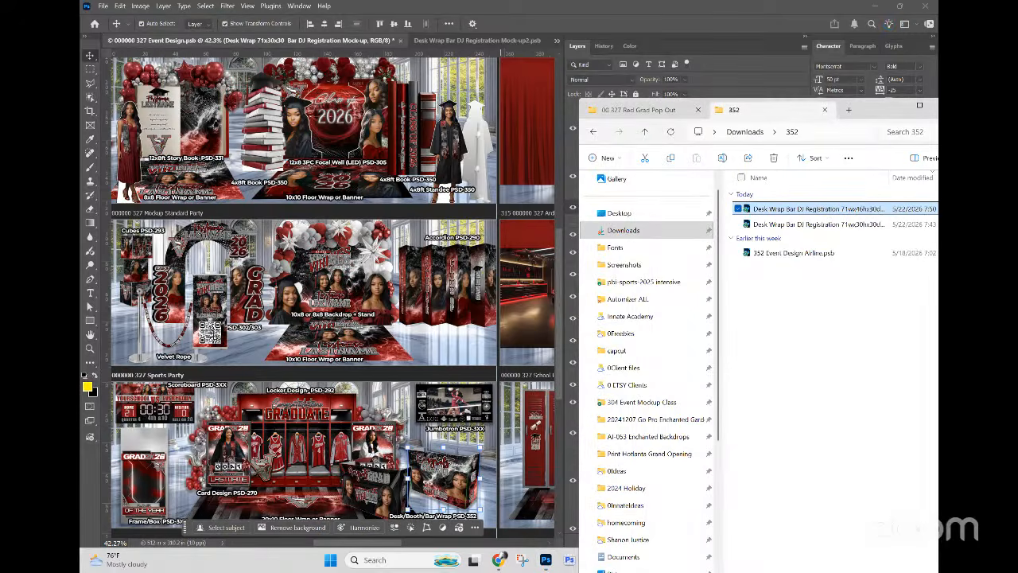
pyautogui.click(501, 44)
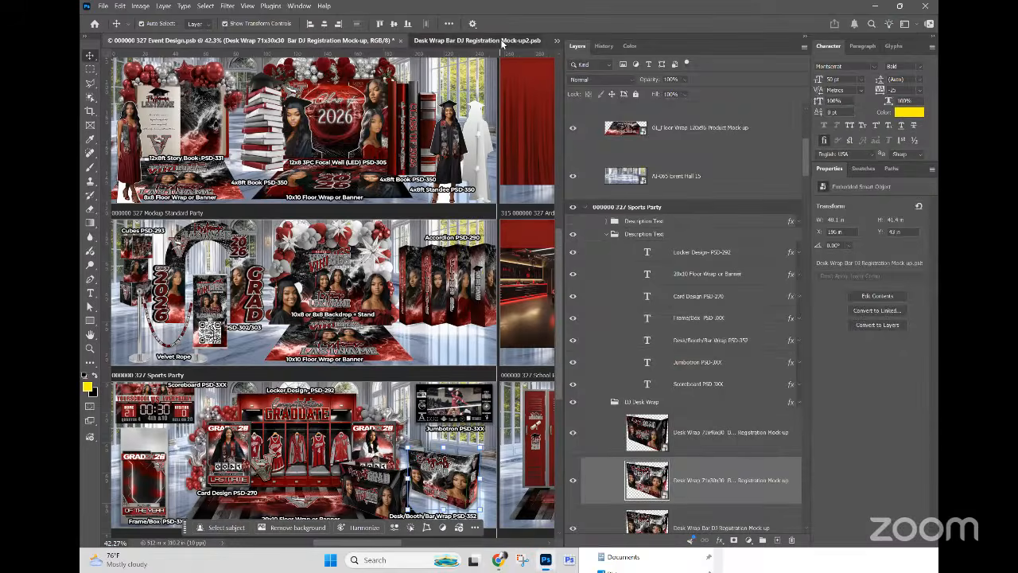
pyautogui.click(502, 42)
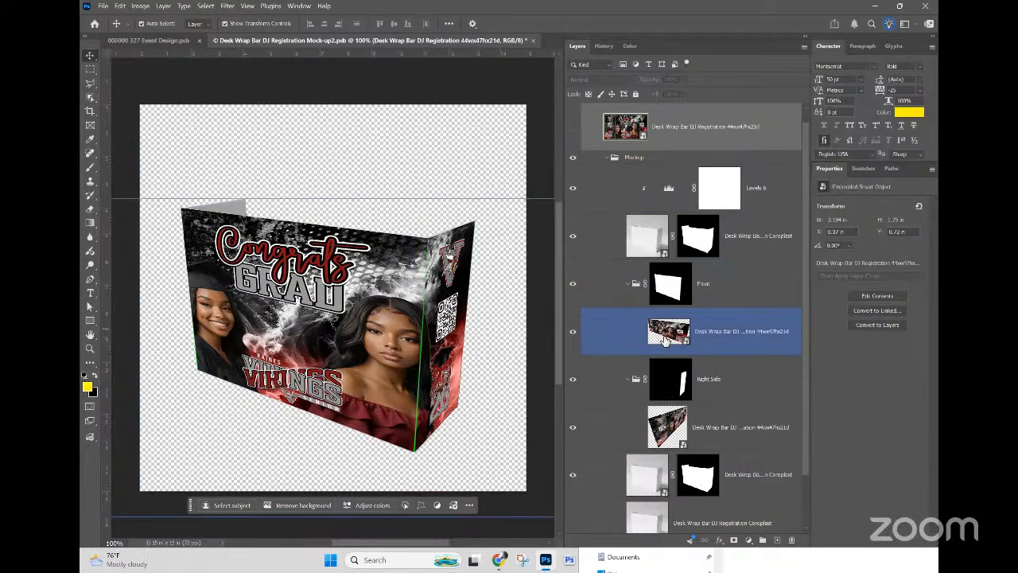
# Step: Replace the contents of the hidden artwork smart object with Desk Wrap Bar DJ Registration 71wx30hx30d.psb
pyautogui.rightClick(618, 130)
pyautogui.rightClick(668, 123)
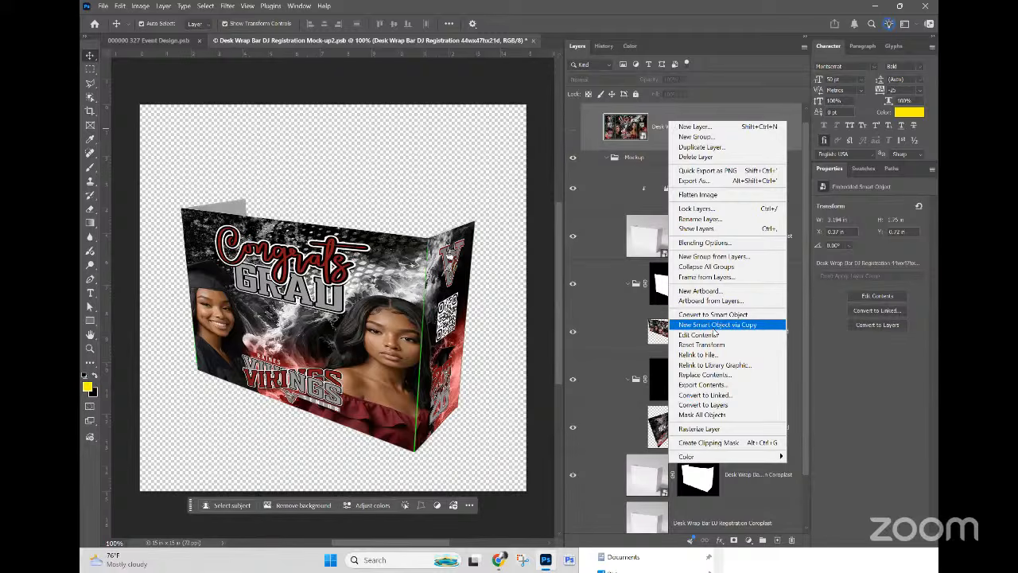
pyautogui.click(714, 375)
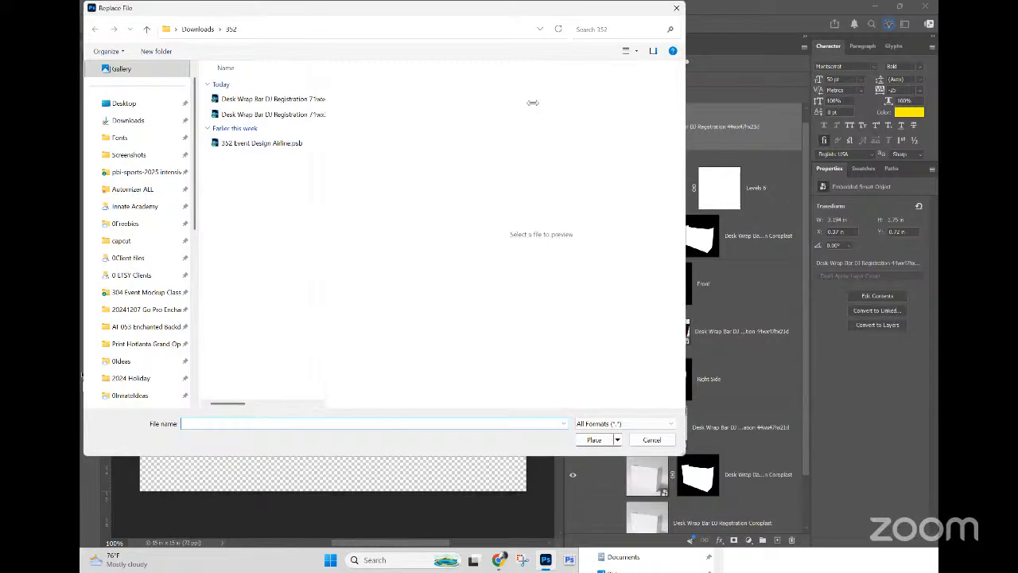
pyautogui.click(321, 117)
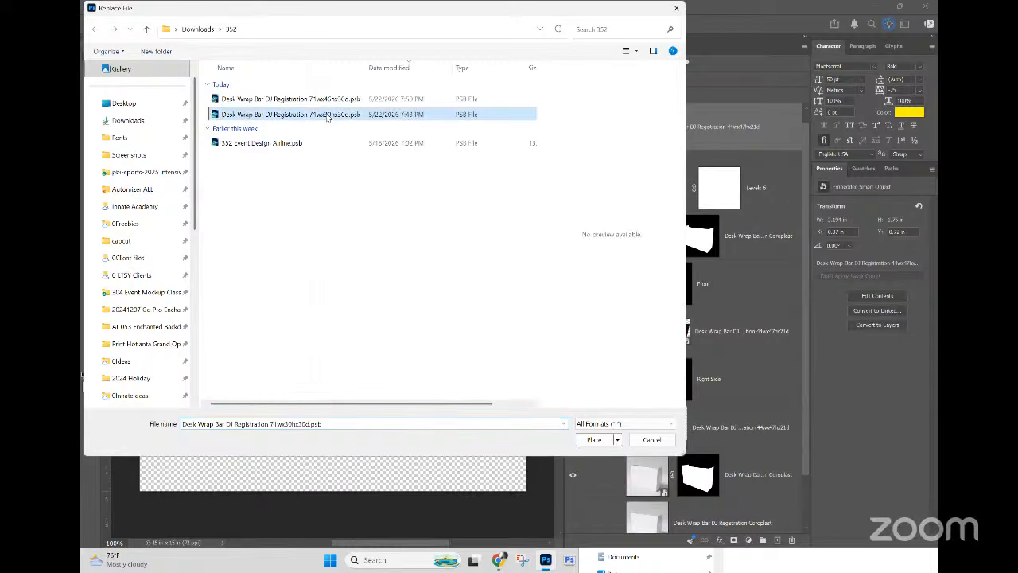
pyautogui.click(597, 441)
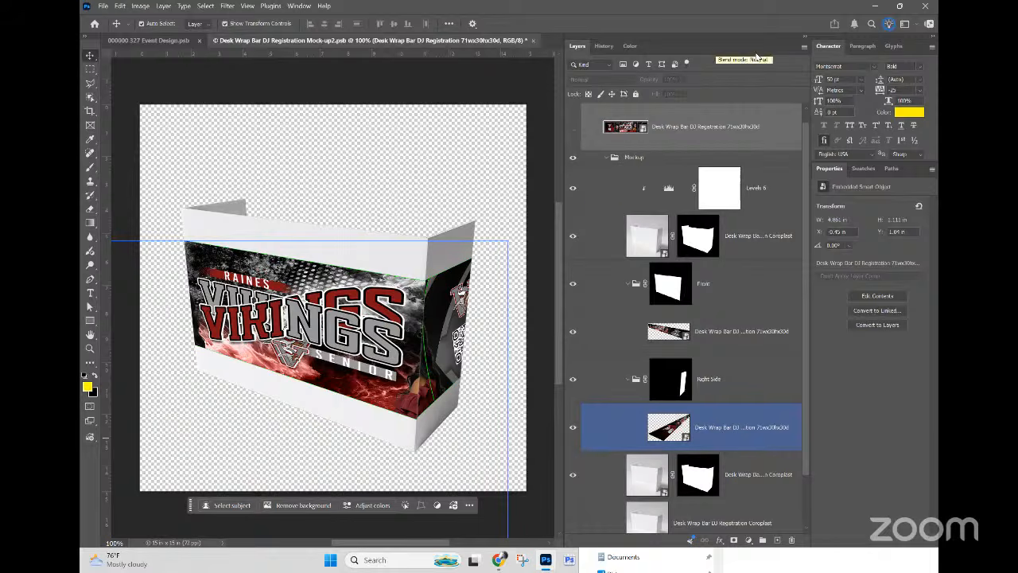
# Step: Select the upper masked Coroplast layer and show the unmasked Coroplast background layer
pyautogui.click(682, 248)
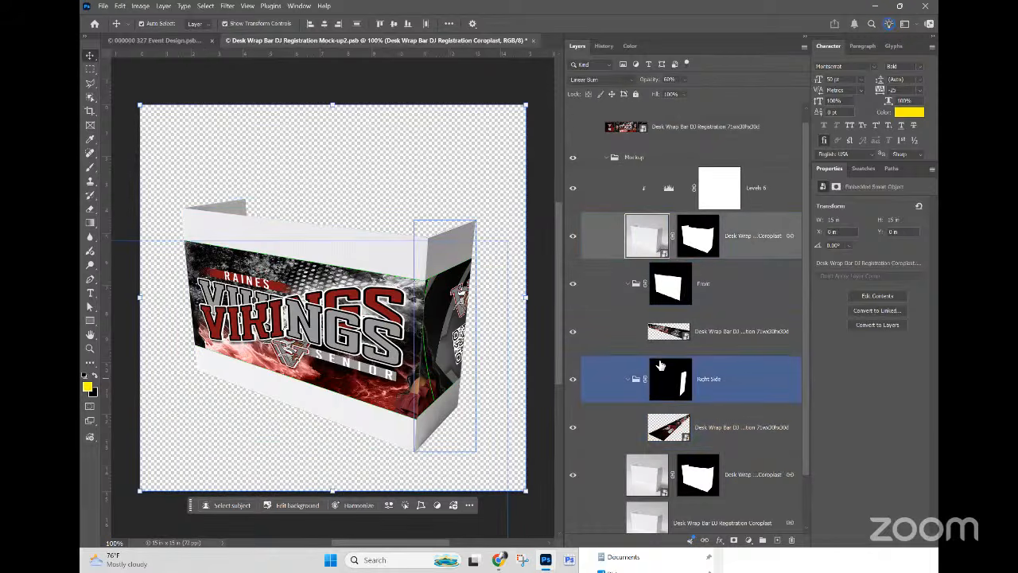
pyautogui.scroll(-2, 619, 427)
pyautogui.click(572, 461)
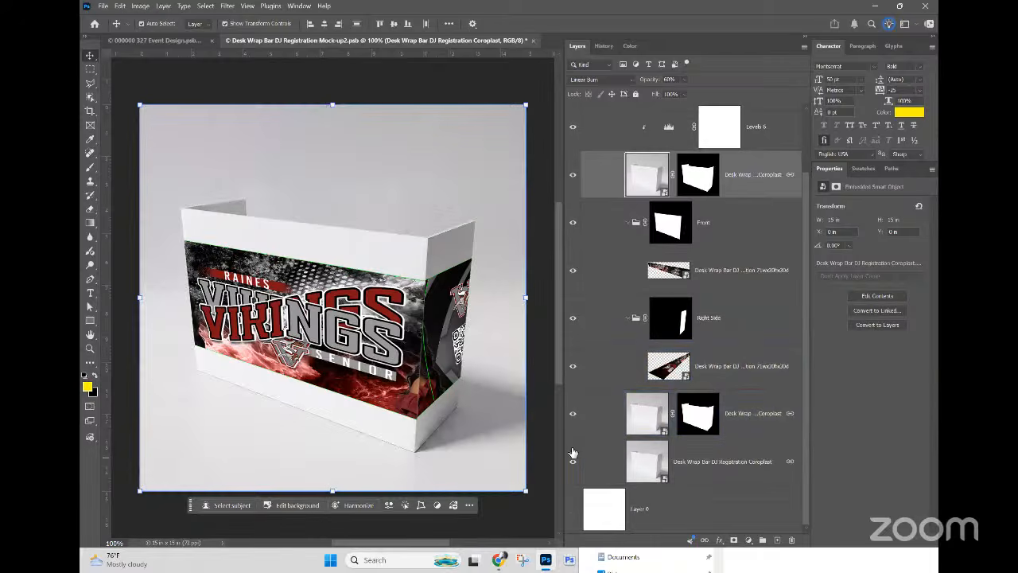
# Step: Squash the linked Coroplast desk layers vertically to about 9.78 in high, bringing in both the top and bottom edges
pyautogui.click(722, 225)
pyautogui.click(778, 188)
pyautogui.click(791, 423)
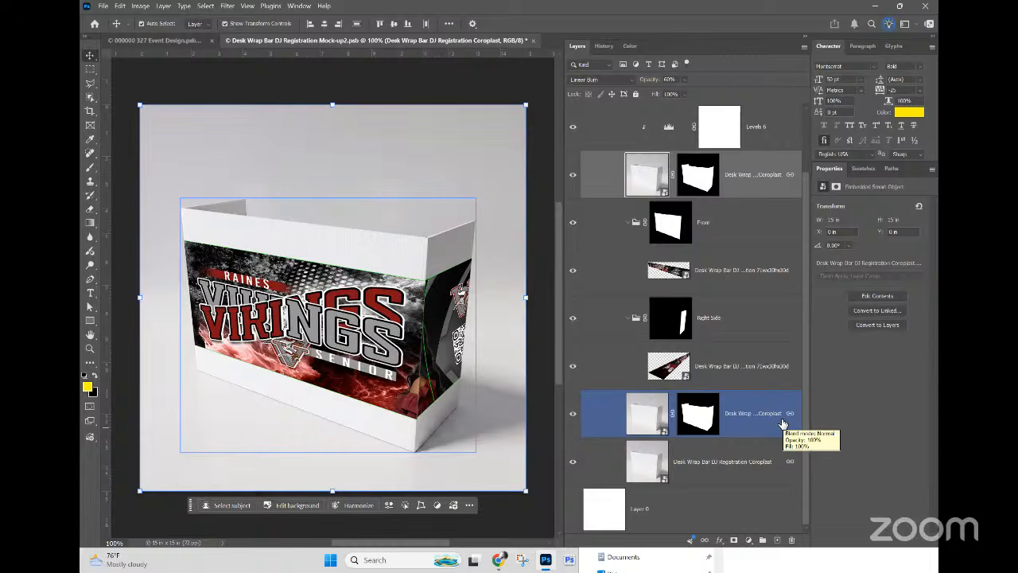
pyautogui.click(334, 107)
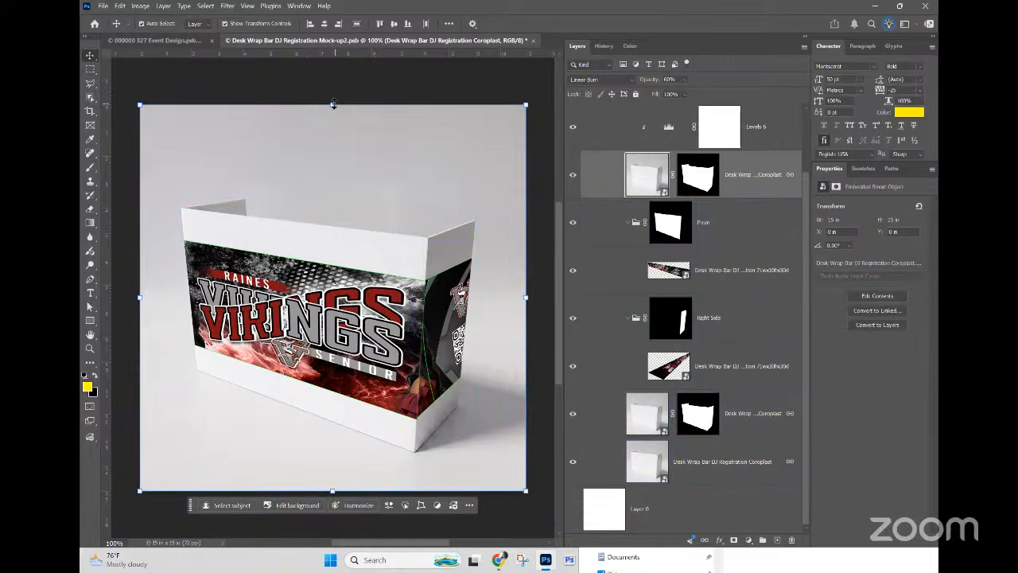
pyautogui.moveTo(334, 104); pyautogui.dragTo(329, 162)
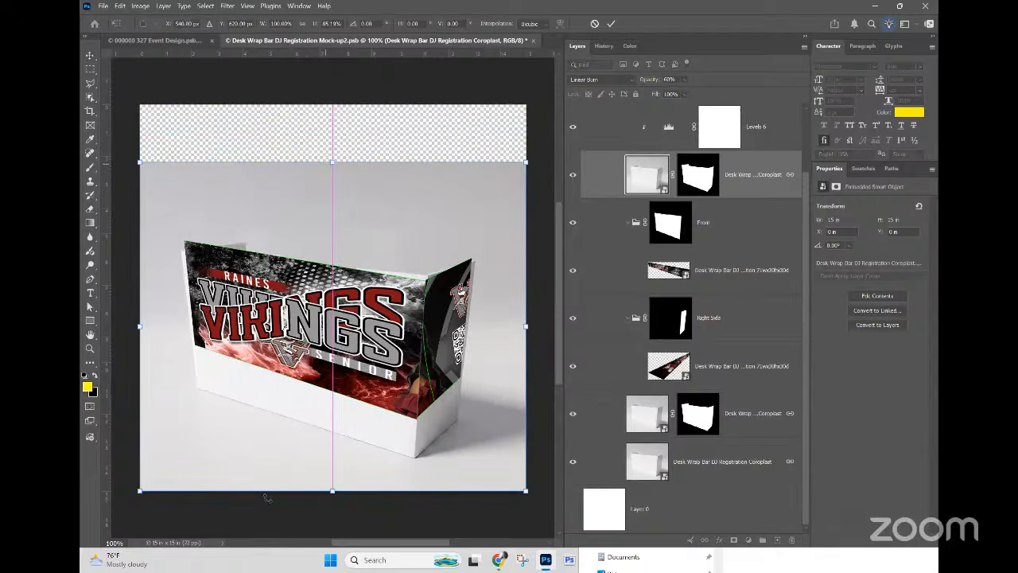
pyautogui.moveTo(332, 490); pyautogui.dragTo(331, 447)
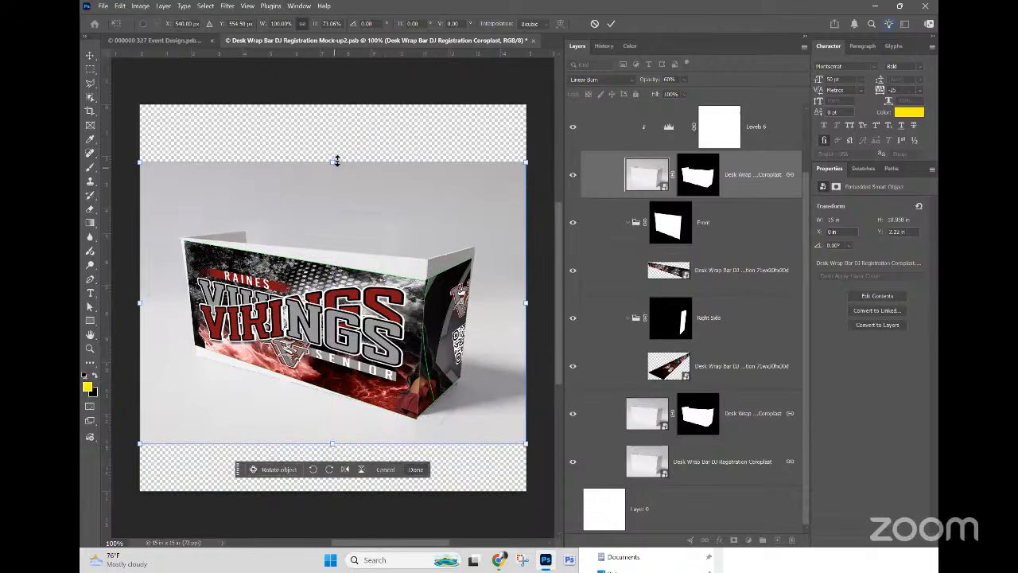
pyautogui.moveTo(334, 162); pyautogui.dragTo(326, 189)
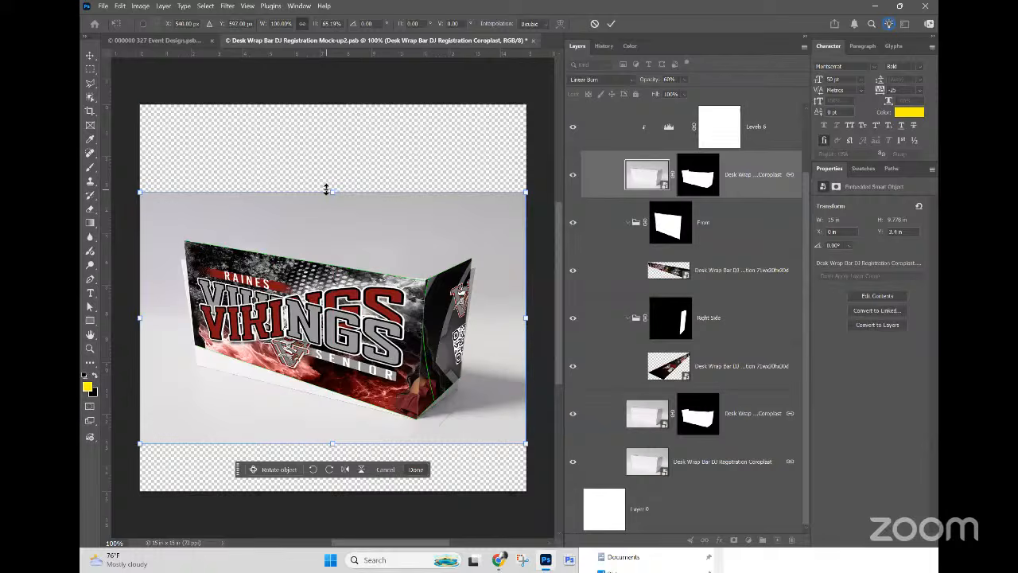
pyautogui.press('Return')
# Step: Hide the Right Side artwork and leave only the Front artwork showing on the shortened desk
pyautogui.click(705, 269)
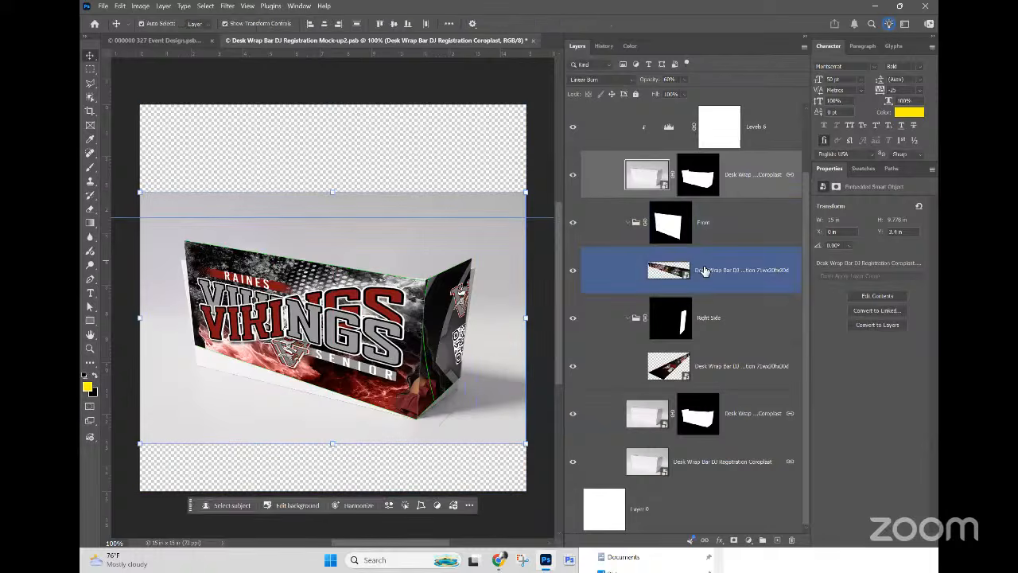
pyautogui.click(573, 271)
pyautogui.click(572, 367)
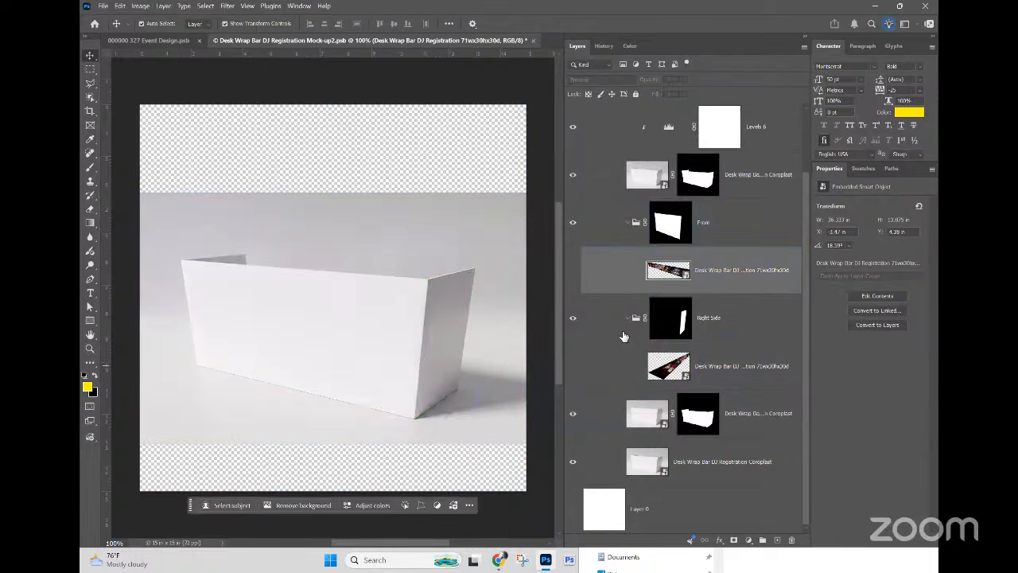
pyautogui.scroll(3, 592, 322)
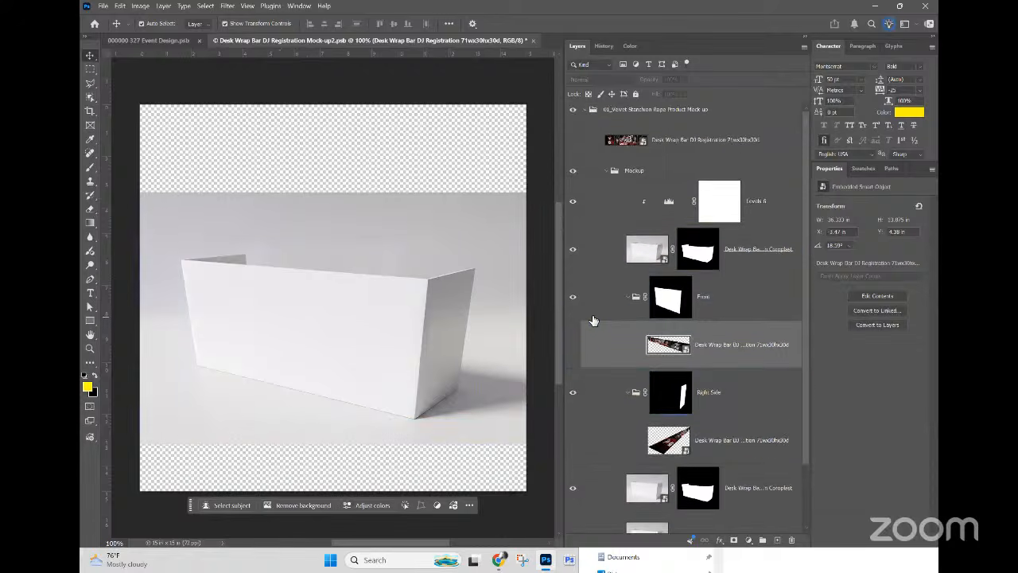
pyautogui.scroll(-3, 608, 318)
pyautogui.click(567, 272)
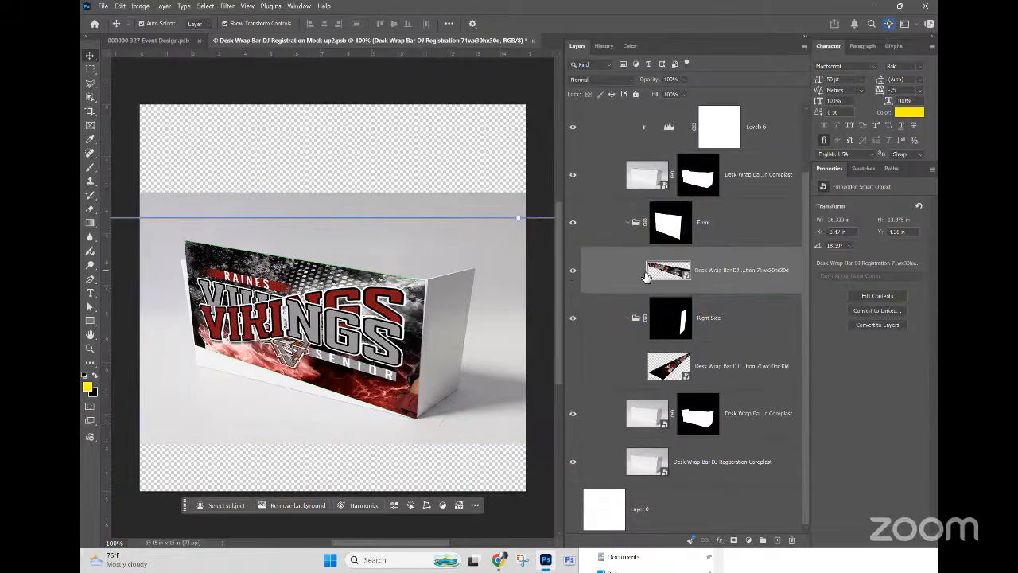
# Step: Distort the Front artwork, moving its two left corners downward to follow the shortened desk
pyautogui.click(120, 6)
pyautogui.moveTo(151, 270)
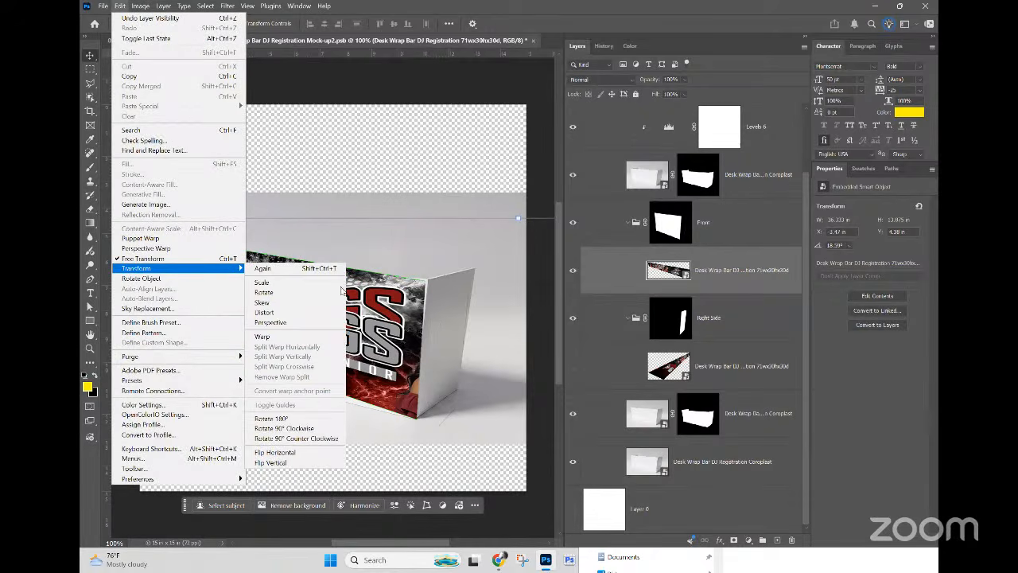
pyautogui.click(265, 312)
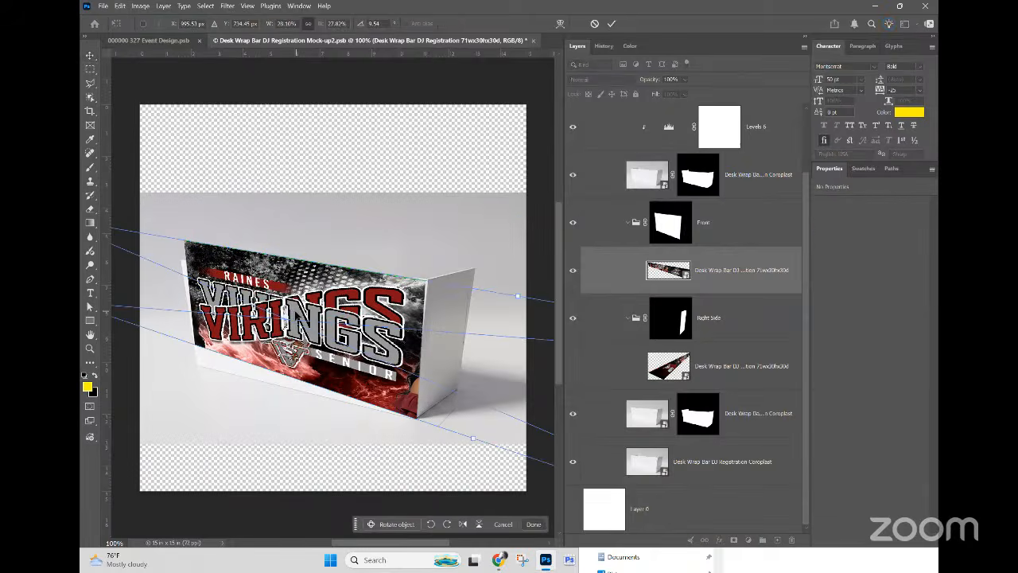
pyautogui.hotkey('ctrl', '-')
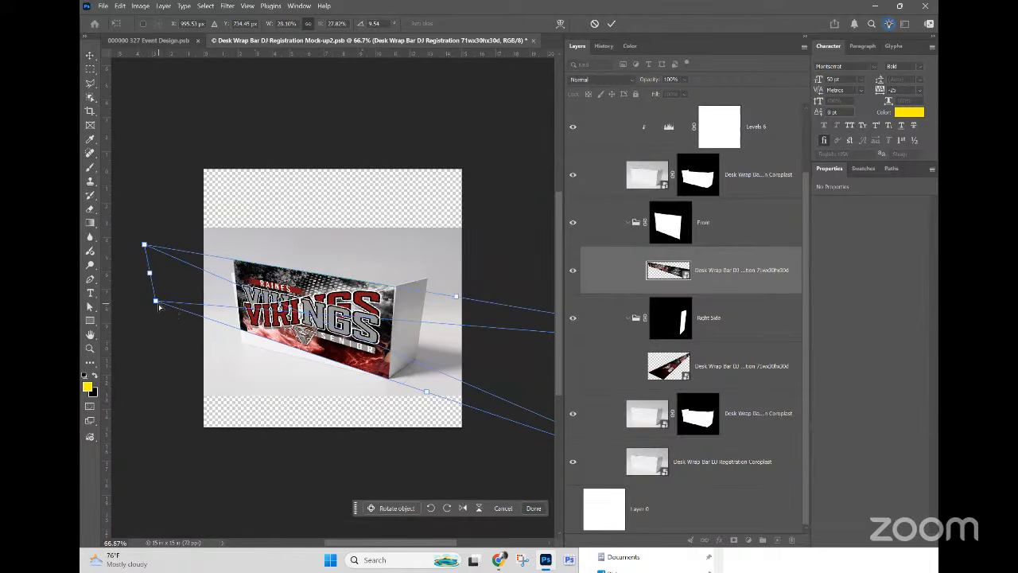
pyautogui.moveTo(159, 305); pyautogui.dragTo(172, 335)
pyautogui.moveTo(145, 245)
pyautogui.mouseDown()
pyautogui.moveTo(154, 262)
pyautogui.moveTo(145, 260)
pyautogui.mouseUp()
# Step: Delete the layer mask of the Front group
pyautogui.click(682, 240)
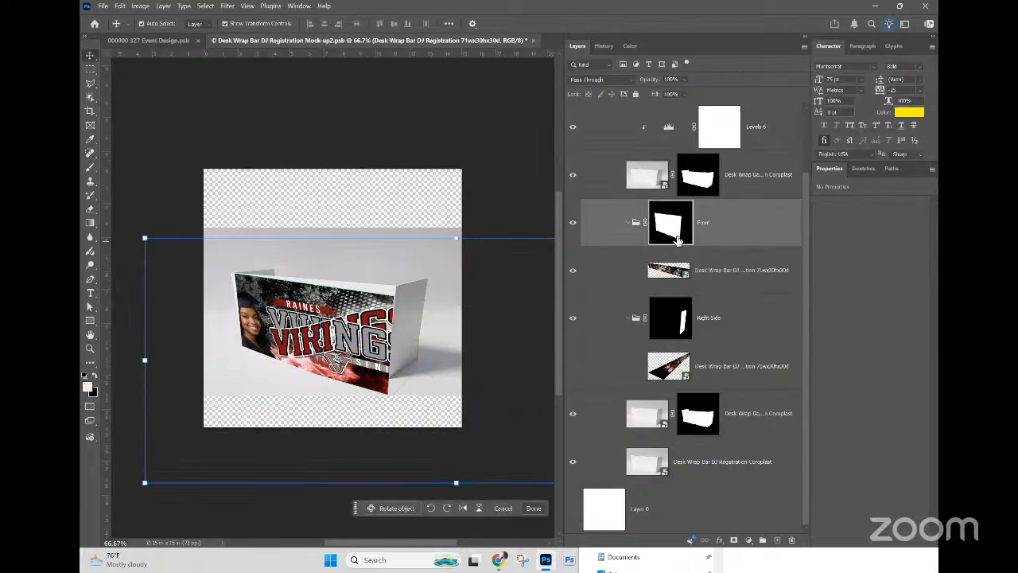
pyautogui.rightClick(679, 238)
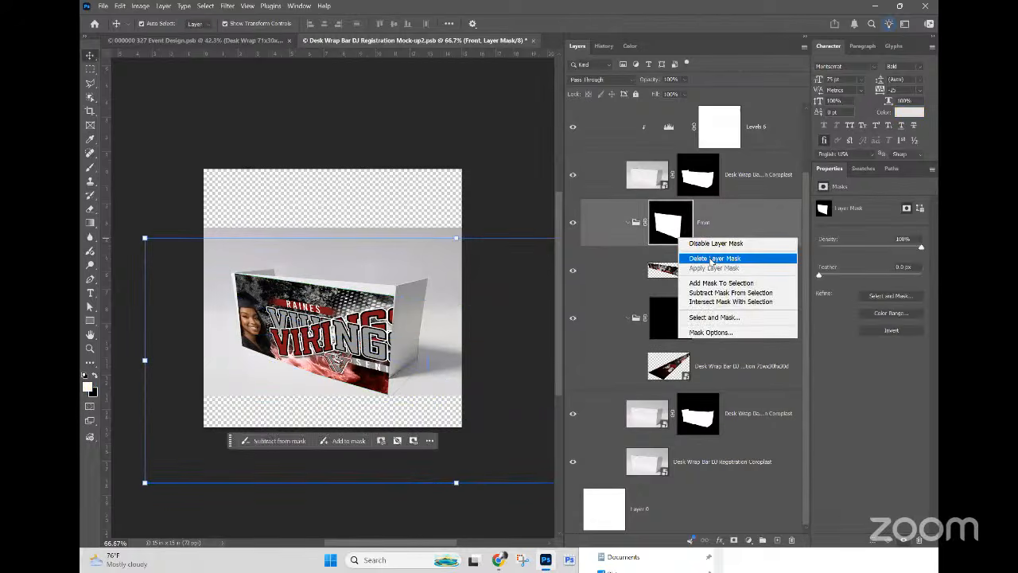
pyautogui.click(711, 259)
pyautogui.click(672, 211)
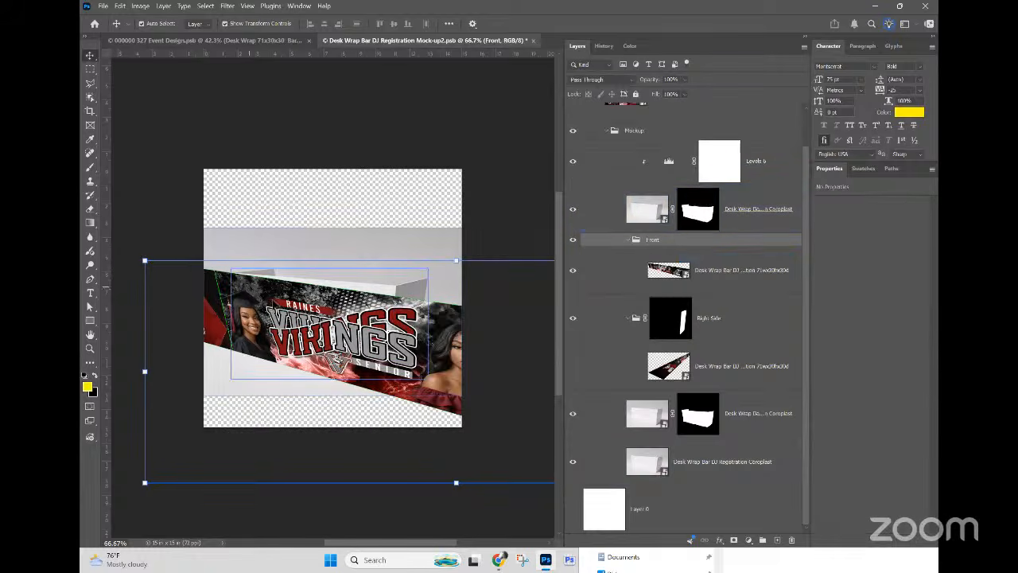
# Step: Distort the Front artwork again, moving its upper-left corner inward, and lower the layer's opacity to 41%
pyautogui.click(412, 300)
pyautogui.click(740, 270)
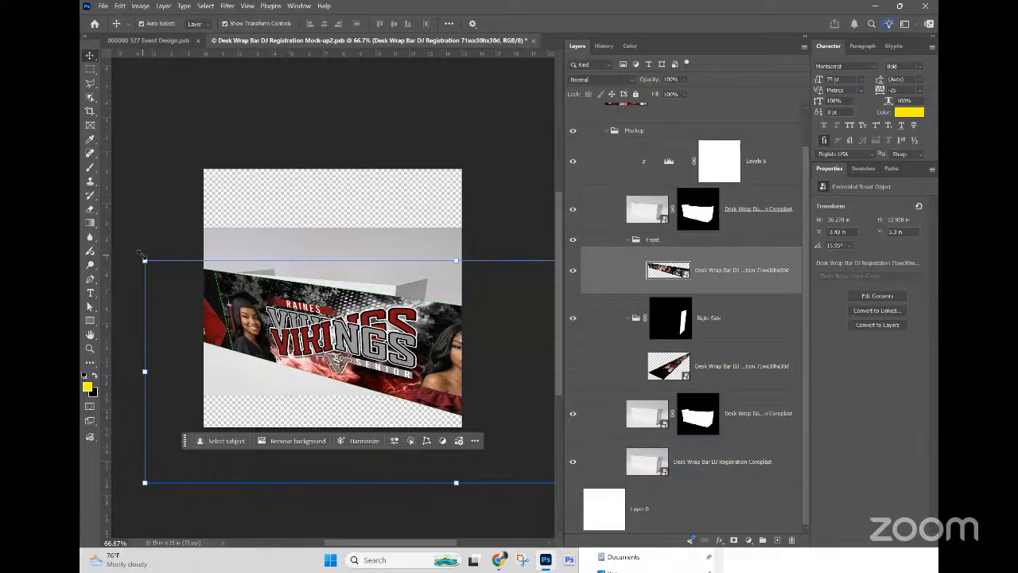
pyautogui.click(120, 7)
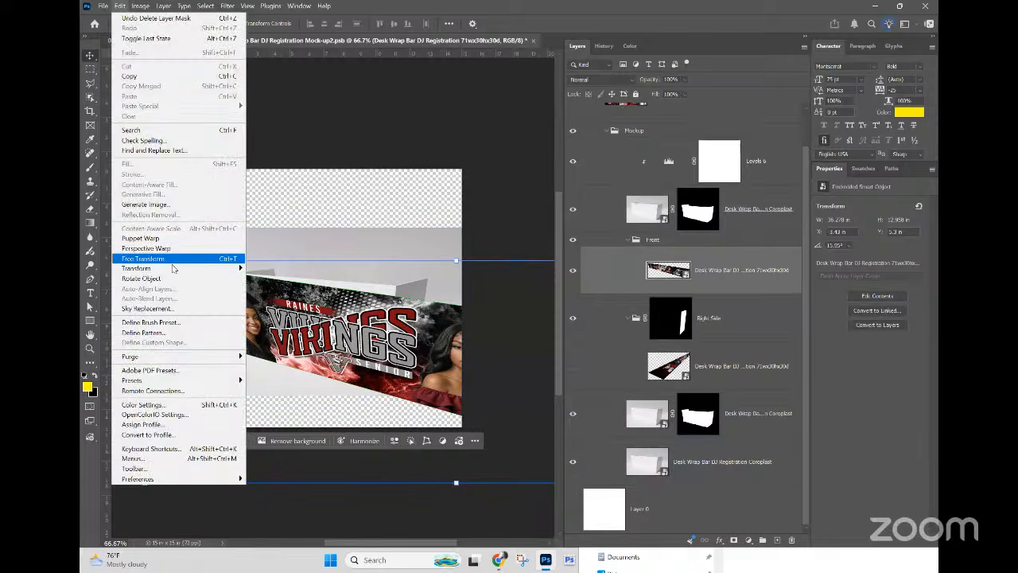
pyautogui.moveTo(159, 268)
pyautogui.click(322, 316)
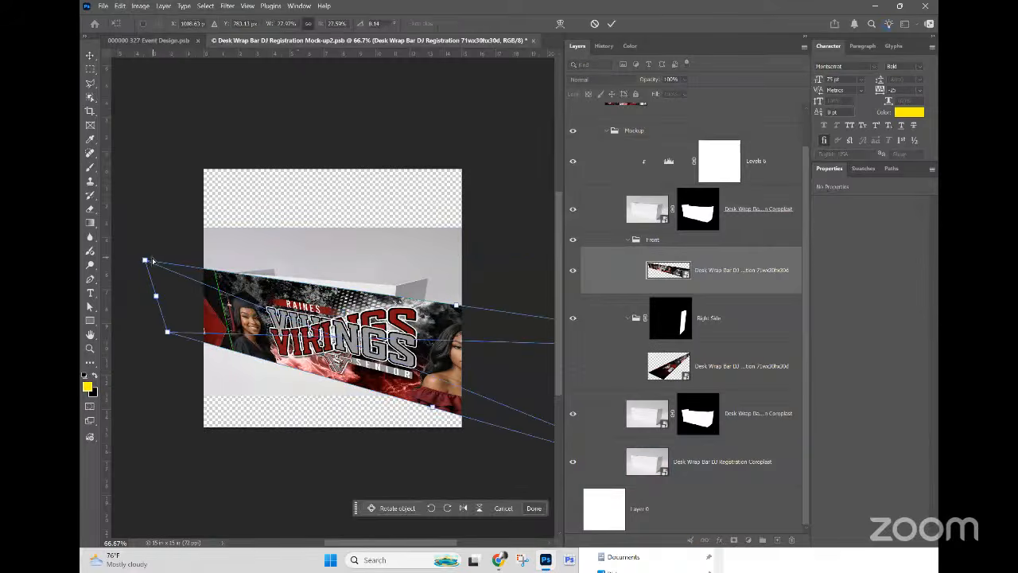
pyautogui.moveTo(145, 260)
pyautogui.mouseDown()
pyautogui.moveTo(165, 268)
pyautogui.moveTo(157, 263)
pyautogui.mouseUp()
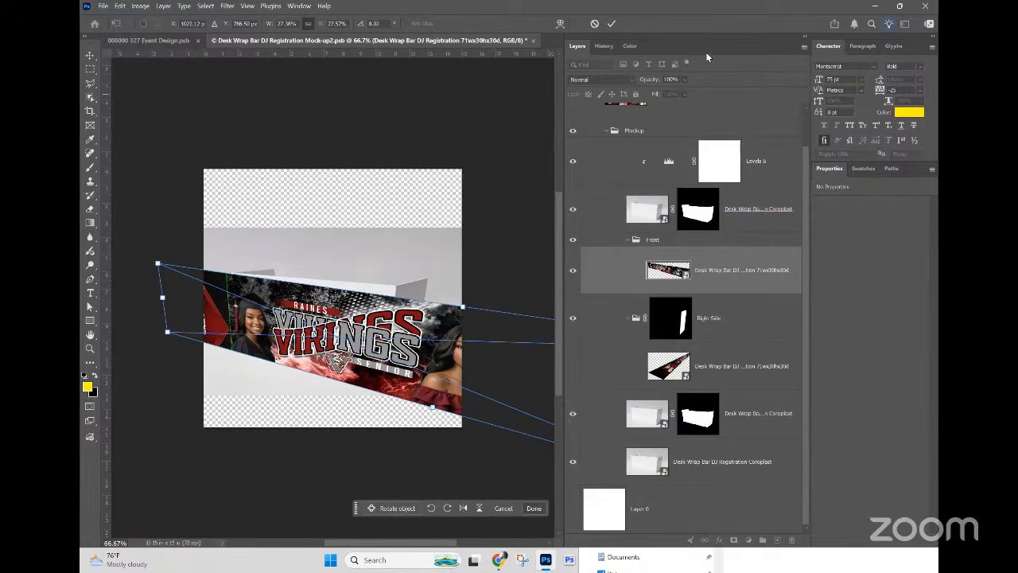
pyautogui.click(674, 92)
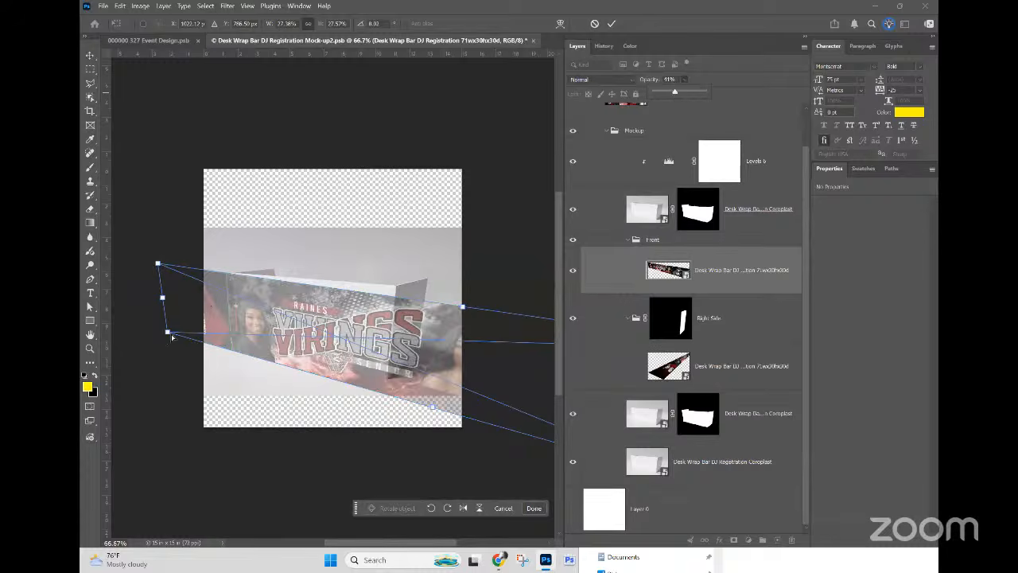
# Step: Shift the Front artwork's left corners inward and pull its far right edge in toward the desk
pyautogui.moveTo(172, 337)
pyautogui.mouseDown()
pyautogui.moveTo(198, 337)
pyautogui.moveTo(186, 336)
pyautogui.mouseUp()
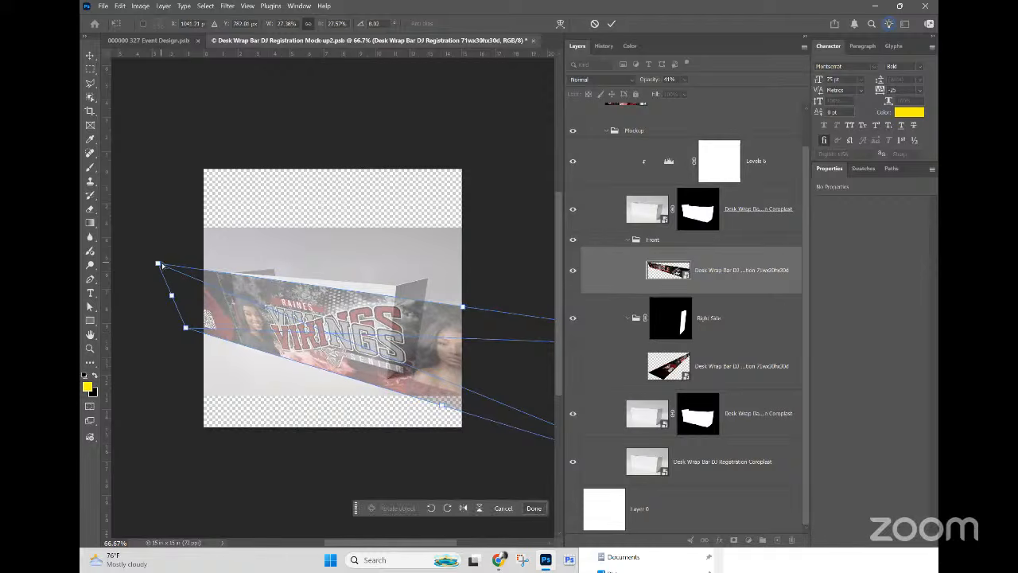
pyautogui.moveTo(162, 267); pyautogui.dragTo(173, 267)
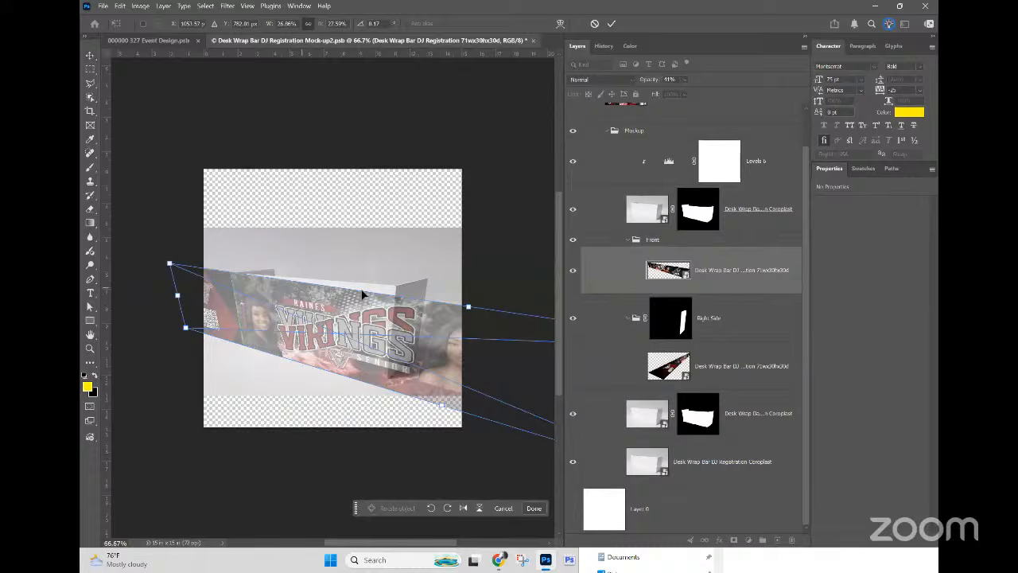
pyautogui.hotkey('ctrl', '-')
pyautogui.hotkey('ctrl', '-')
pyautogui.hotkey('ctrl', '-')
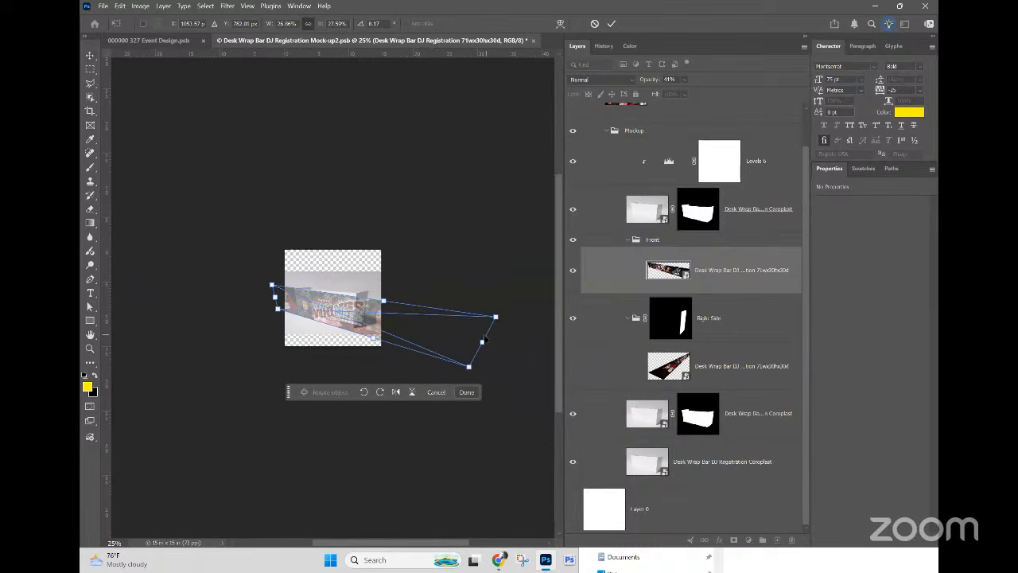
pyautogui.moveTo(482, 345); pyautogui.dragTo(407, 326)
pyautogui.hotkey('ctrl', '+')
pyautogui.hotkey('ctrl', '+')
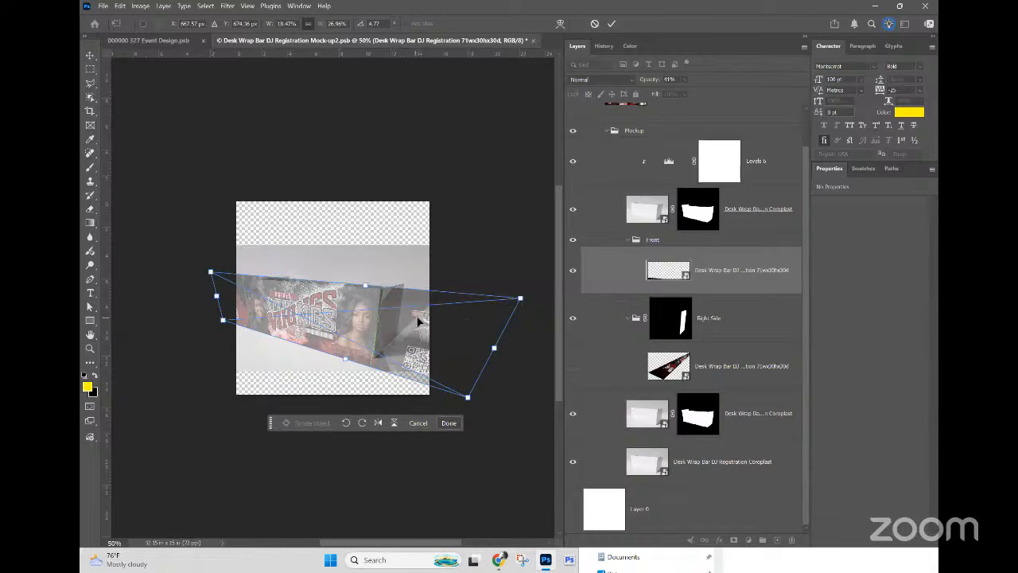
# Step: Adjust all four corners of the Front artwork so its middle panel fits the desk's front face
pyautogui.moveTo(520, 300); pyautogui.dragTo(510, 300)
pyautogui.moveTo(468, 396)
pyautogui.mouseDown()
pyautogui.moveTo(457, 371)
pyautogui.moveTo(458, 383)
pyautogui.mouseUp()
pyautogui.moveTo(509, 299); pyautogui.dragTo(482, 299)
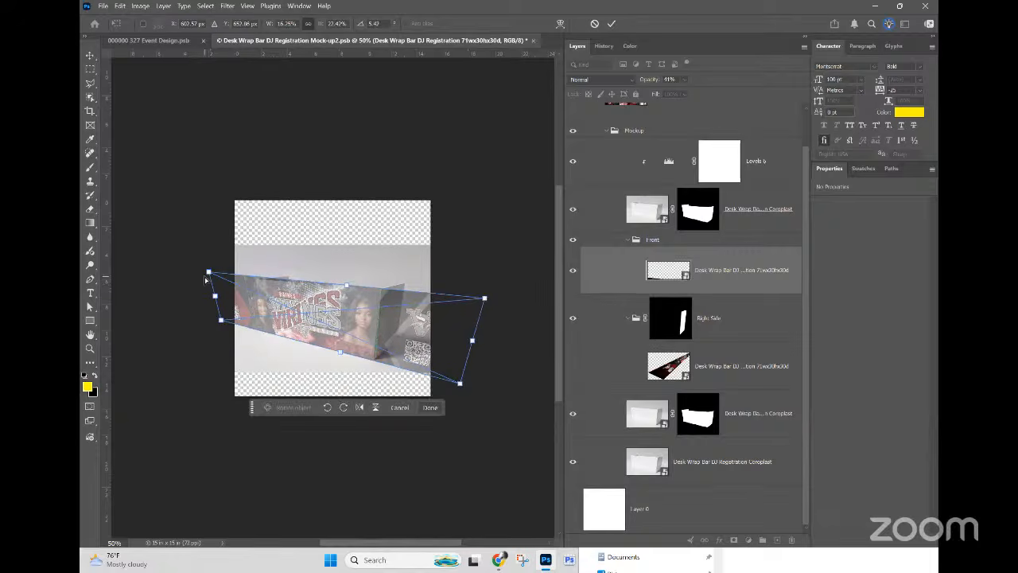
pyautogui.hotkey('ctrl', '+')
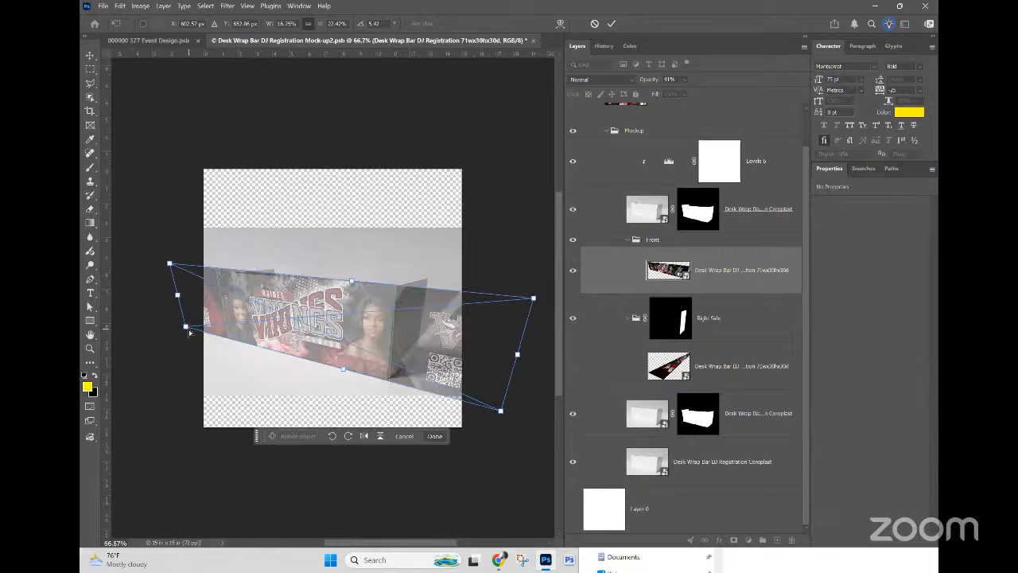
pyautogui.moveTo(189, 332); pyautogui.dragTo(201, 334)
pyautogui.moveTo(169, 263); pyautogui.dragTo(187, 269)
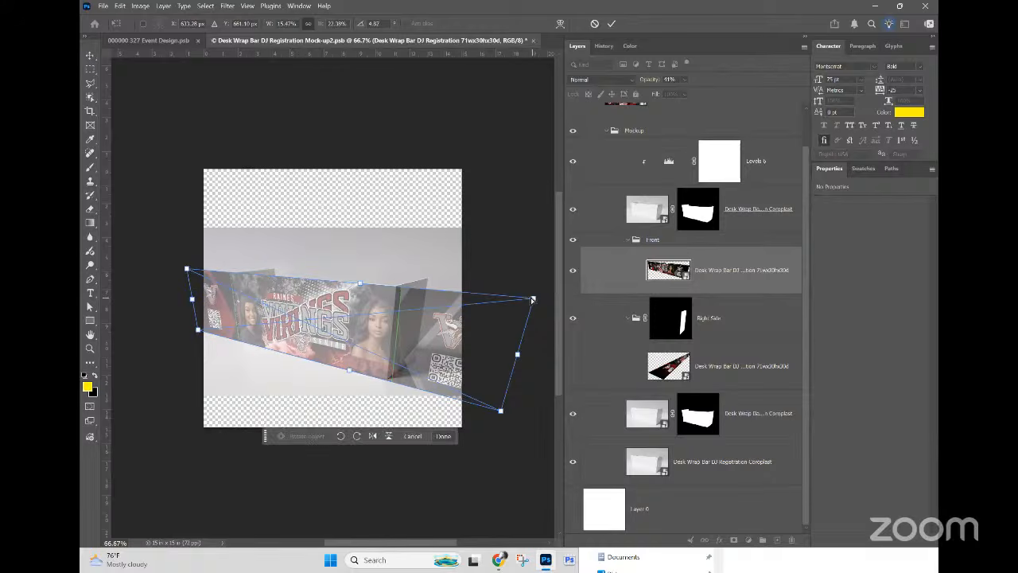
pyautogui.moveTo(533, 299); pyautogui.dragTo(522, 295)
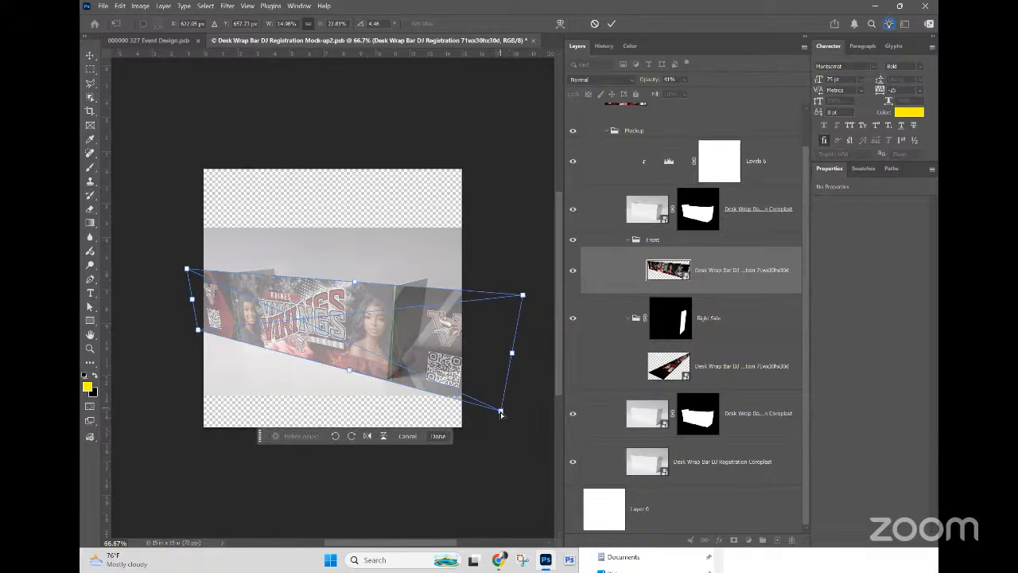
pyautogui.moveTo(500, 413); pyautogui.dragTo(495, 409)
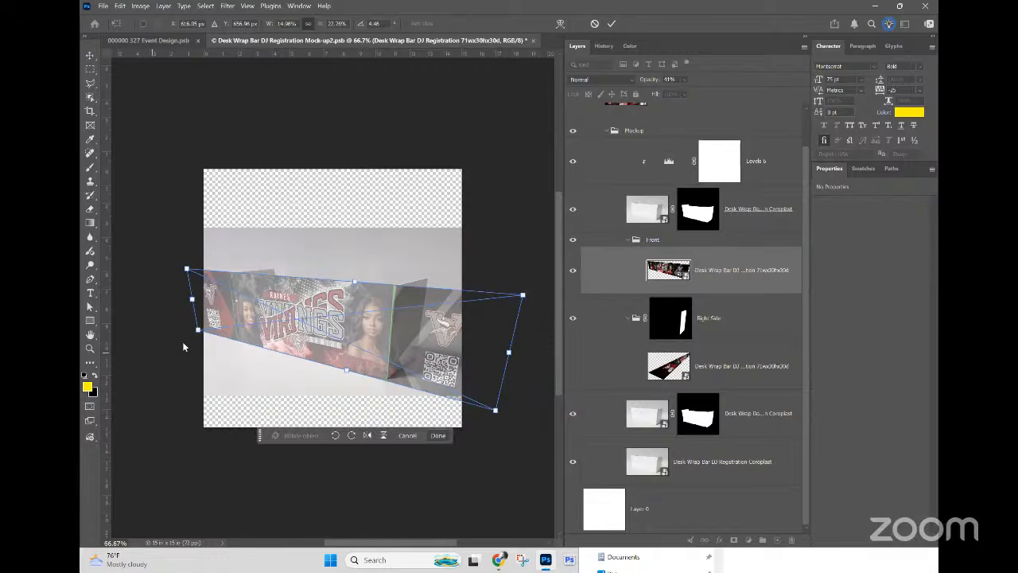
# Step: Fine-tune the Front artwork's corners and right edge to match its fold lines to the desk edges, and apply the distortion
pyautogui.moveTo(198, 335); pyautogui.dragTo(204, 330)
pyautogui.moveTo(186, 269); pyautogui.dragTo(188, 268)
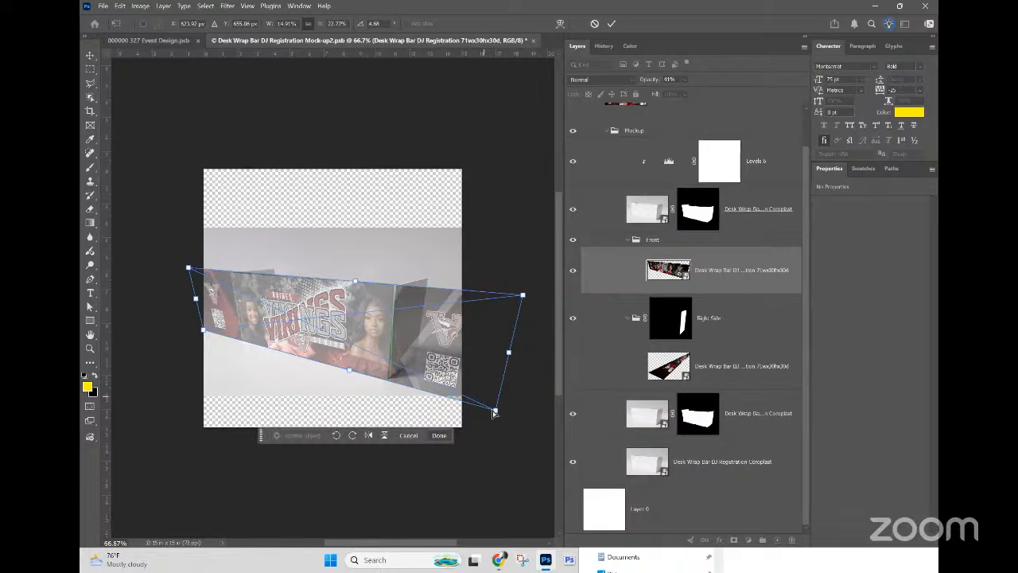
pyautogui.moveTo(495, 411); pyautogui.dragTo(489, 407)
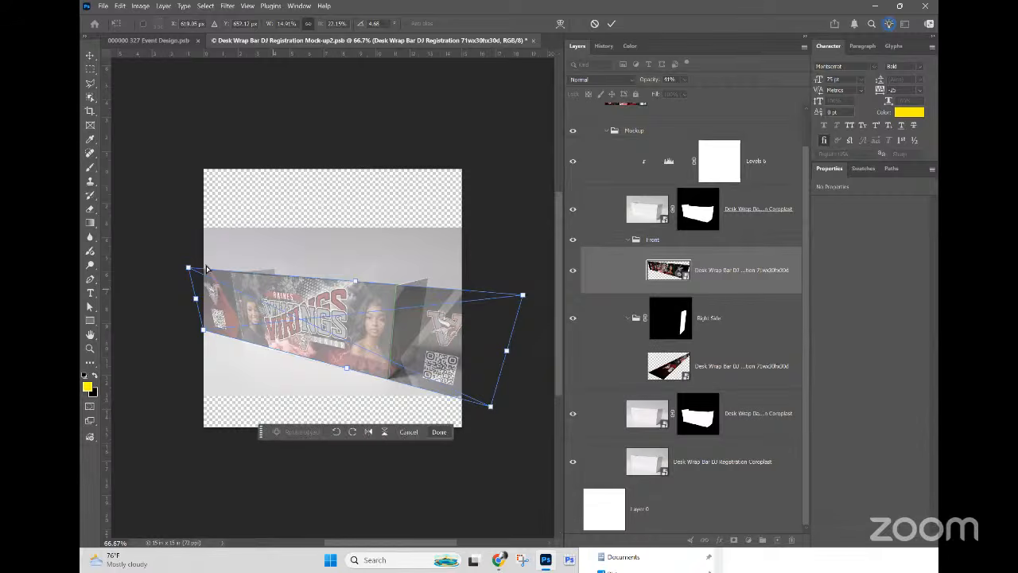
pyautogui.moveTo(192, 271); pyautogui.dragTo(196, 273)
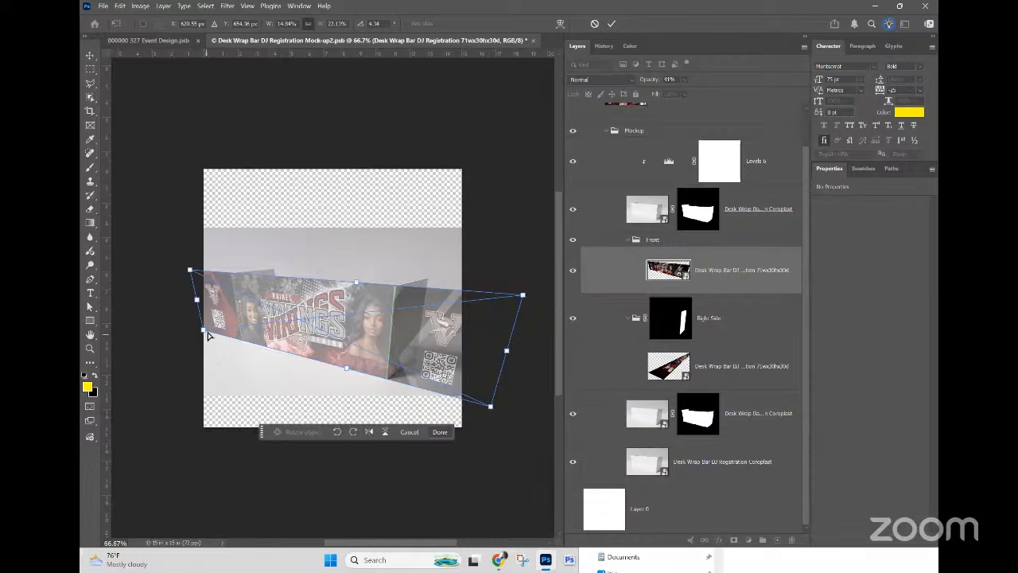
pyautogui.moveTo(204, 335); pyautogui.dragTo(199, 330)
pyautogui.moveTo(189, 271); pyautogui.dragTo(187, 272)
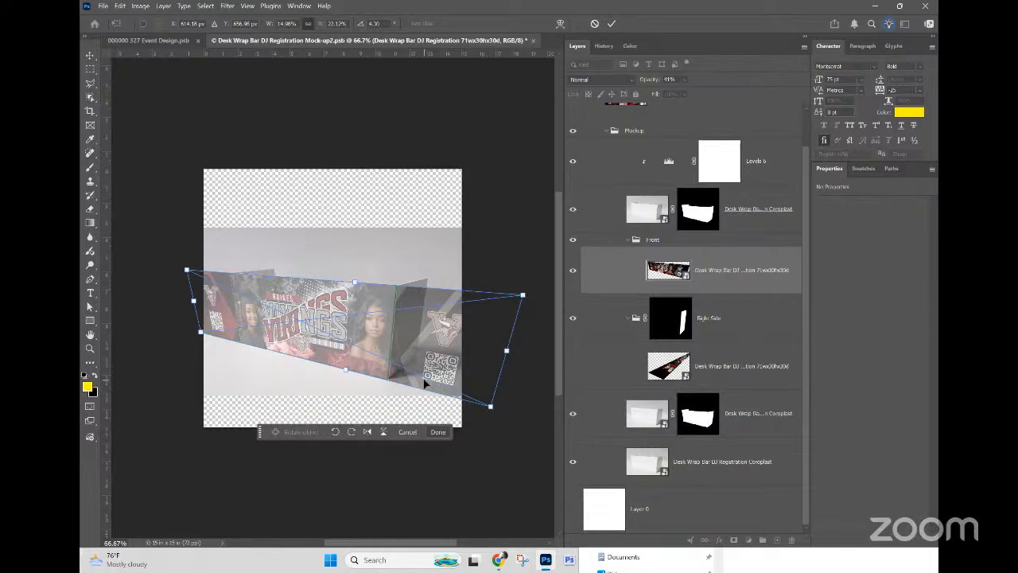
pyautogui.moveTo(505, 350); pyautogui.dragTo(503, 350)
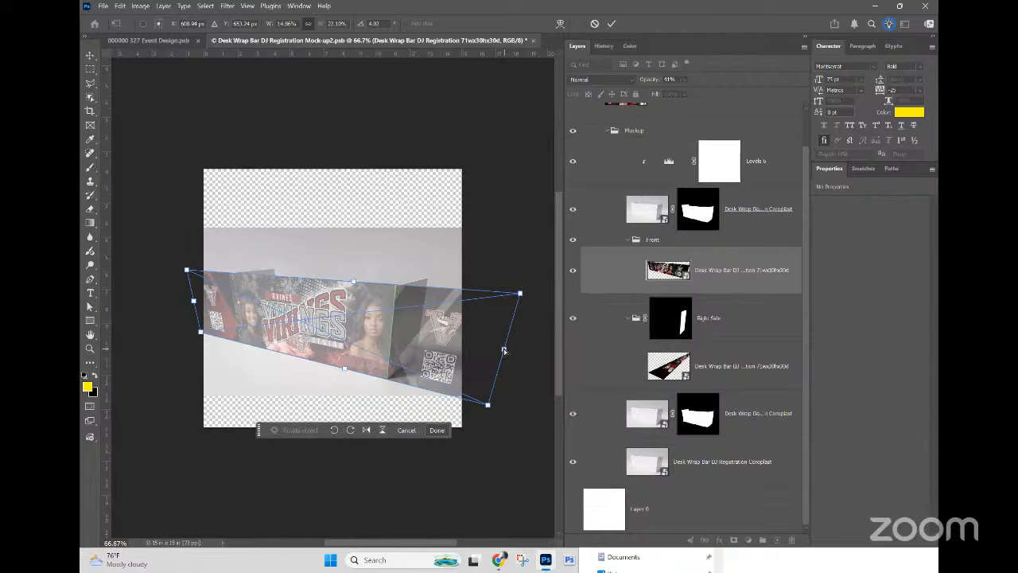
pyautogui.press('Return')
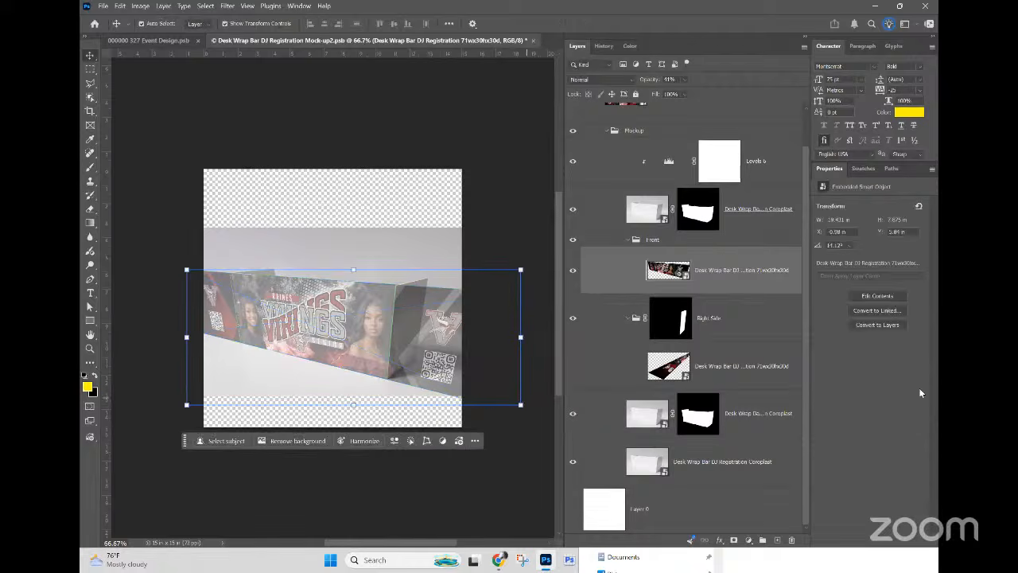
# Step: Hide the Front artwork and trace the desk's front face with a closed four-corner Pen path
pyautogui.click(574, 270)
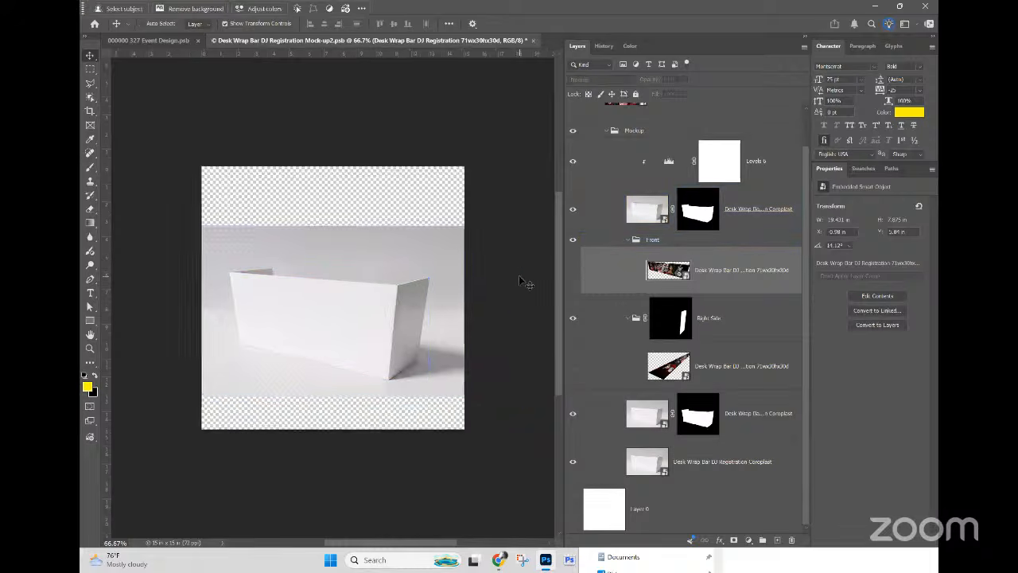
pyautogui.hotkey('ctrl', '+')
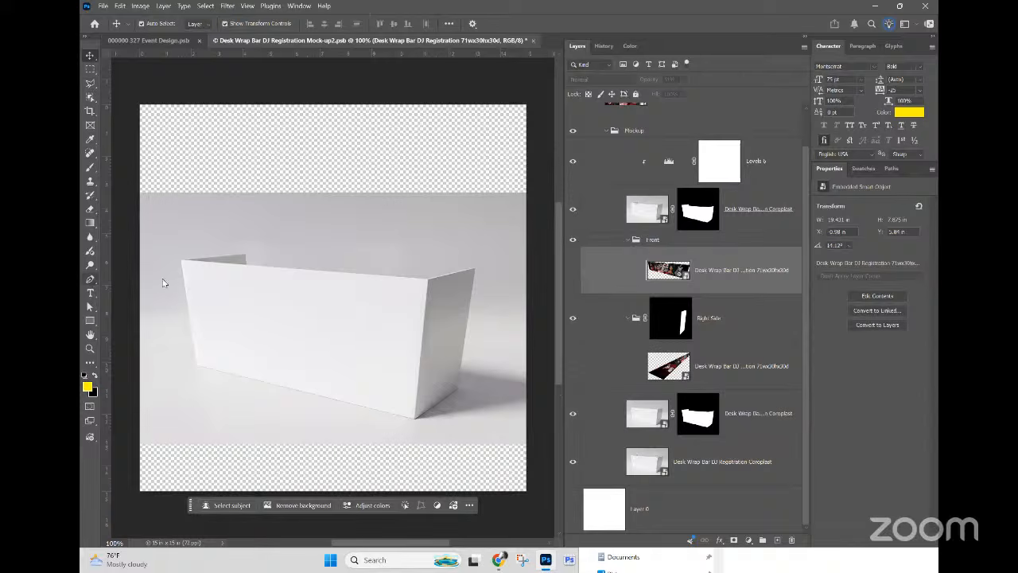
pyautogui.press('p')
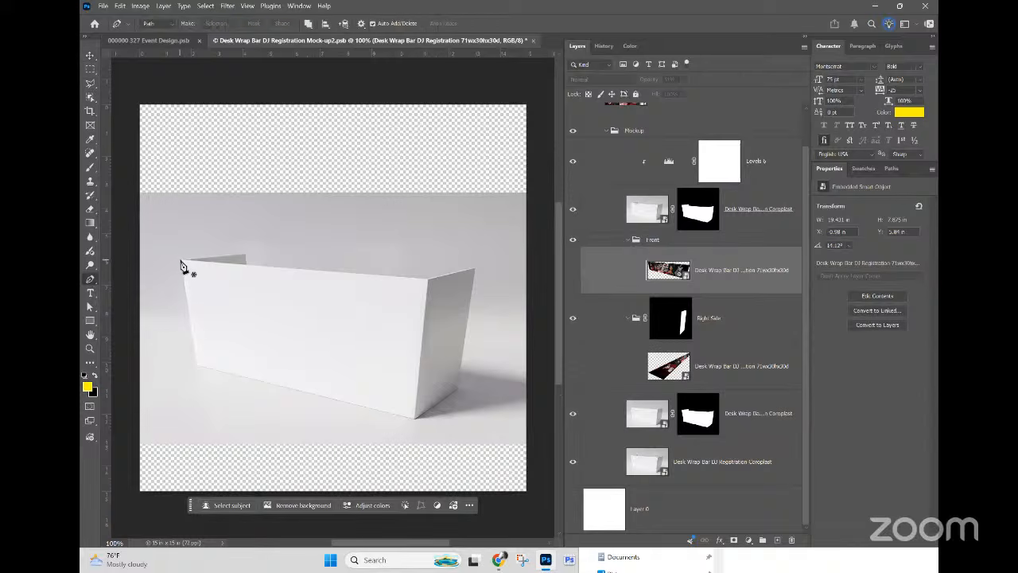
pyautogui.click(180, 261)
pyautogui.click(198, 365)
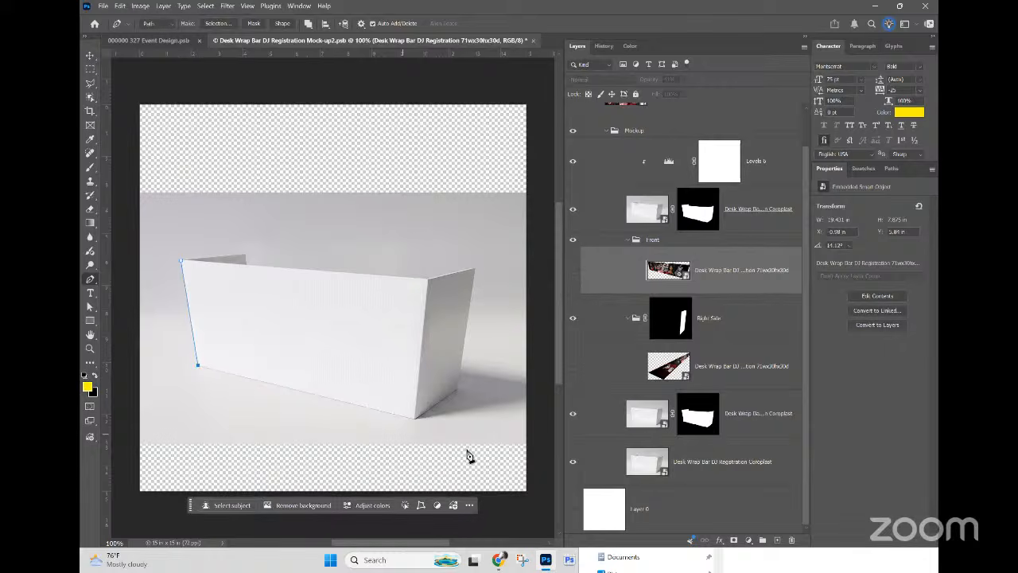
pyautogui.click(414, 416)
pyautogui.click(428, 280)
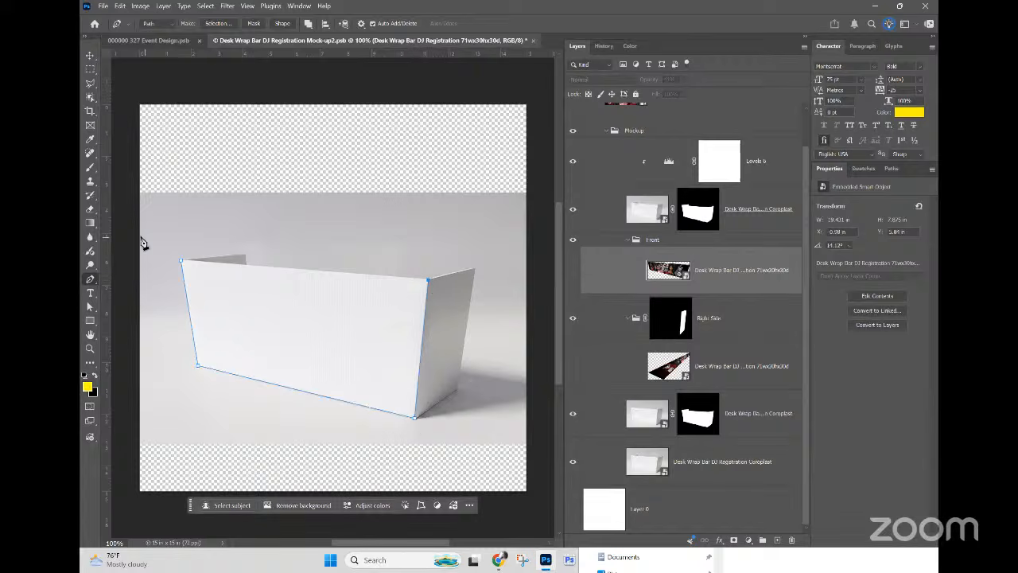
pyautogui.click(182, 263)
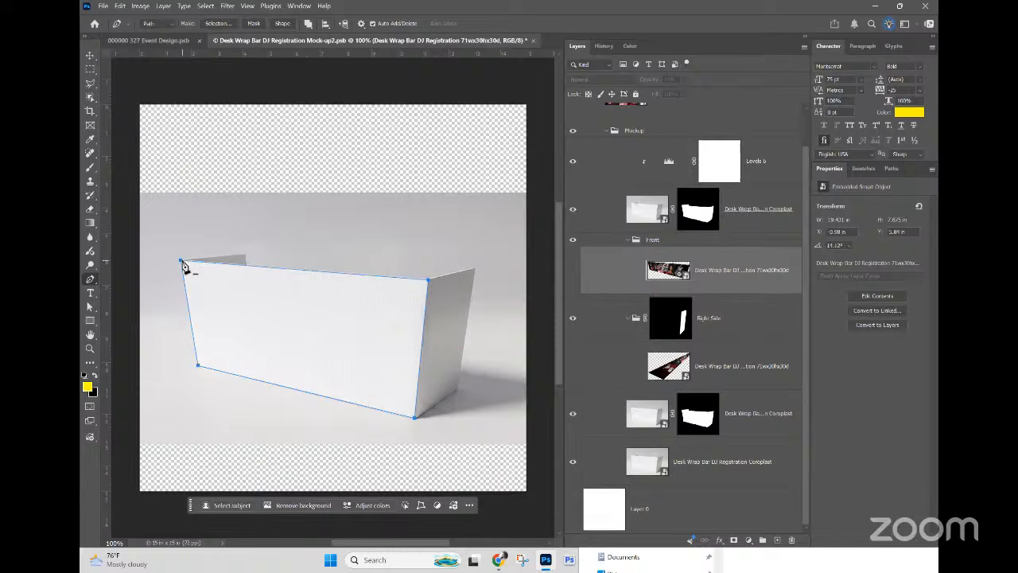
# Step: Convert the path to a selection, add it as a layer mask on the Front group, and show the Front artwork again
pyautogui.click(220, 24)
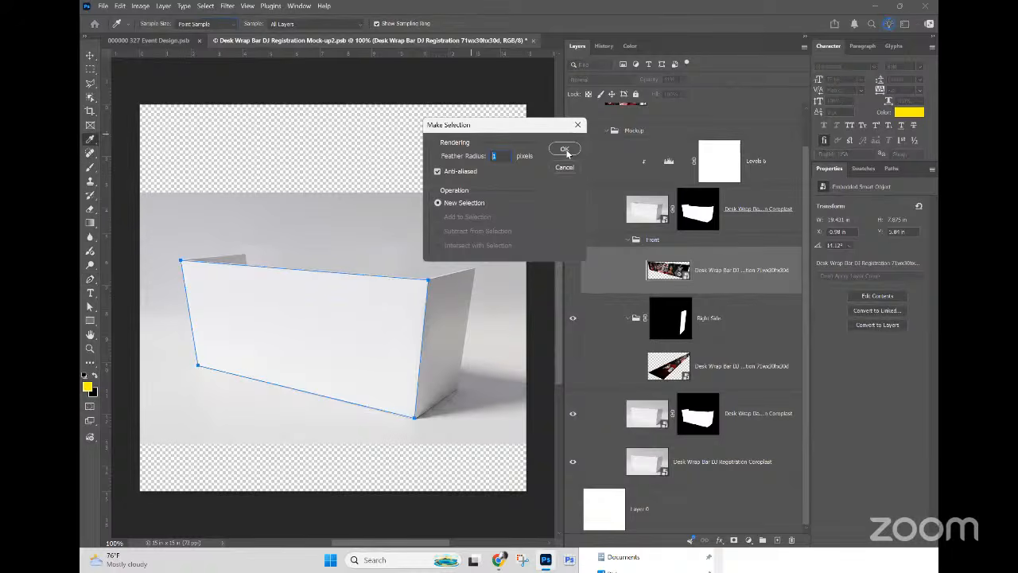
pyautogui.click(564, 150)
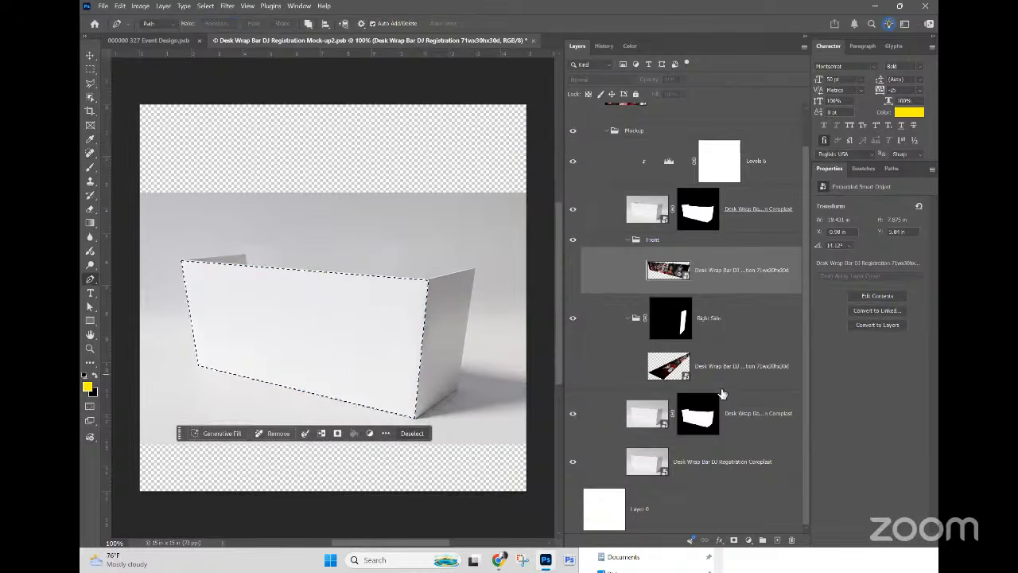
pyautogui.click(648, 240)
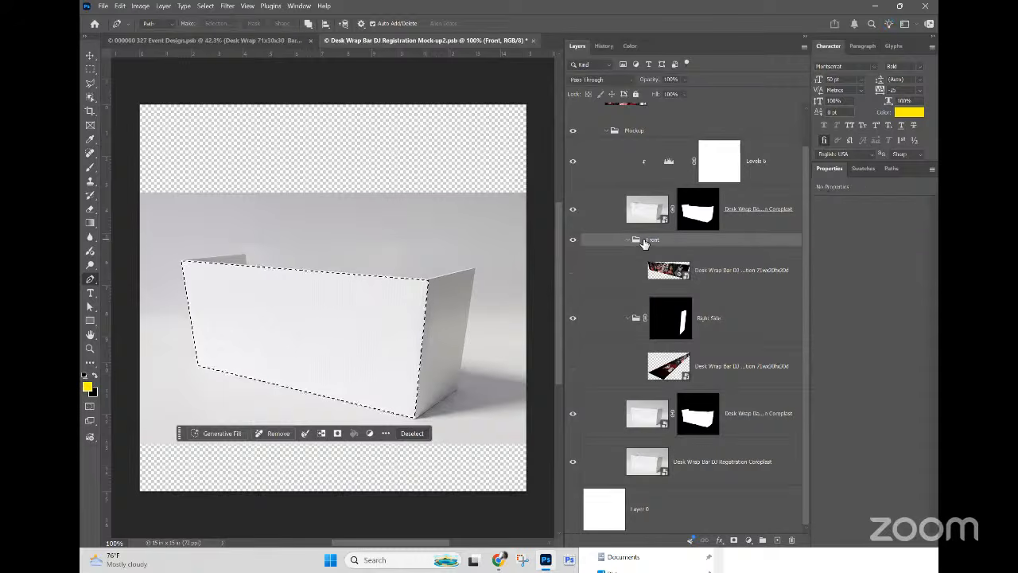
pyautogui.click(733, 540)
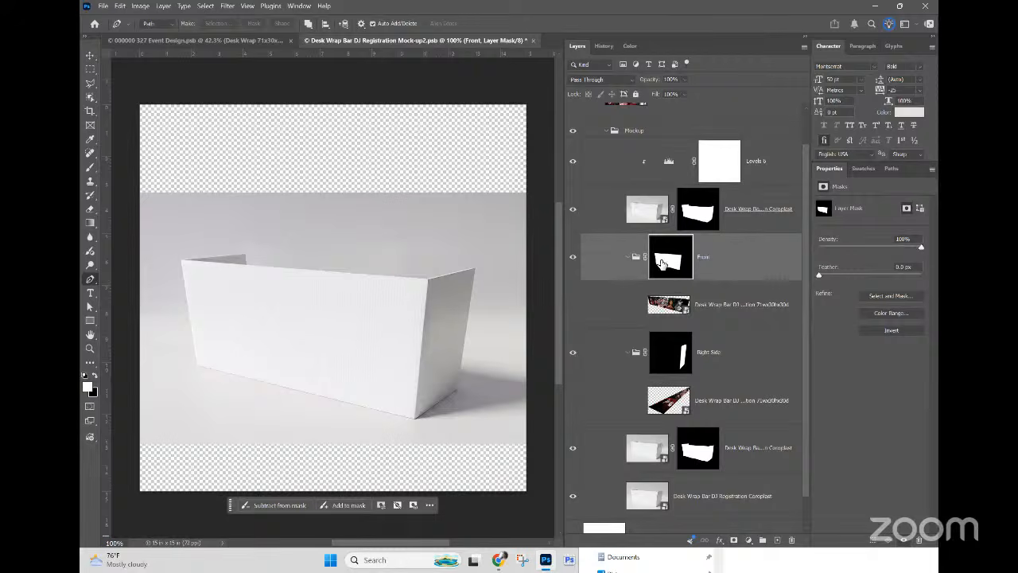
pyautogui.click(573, 307)
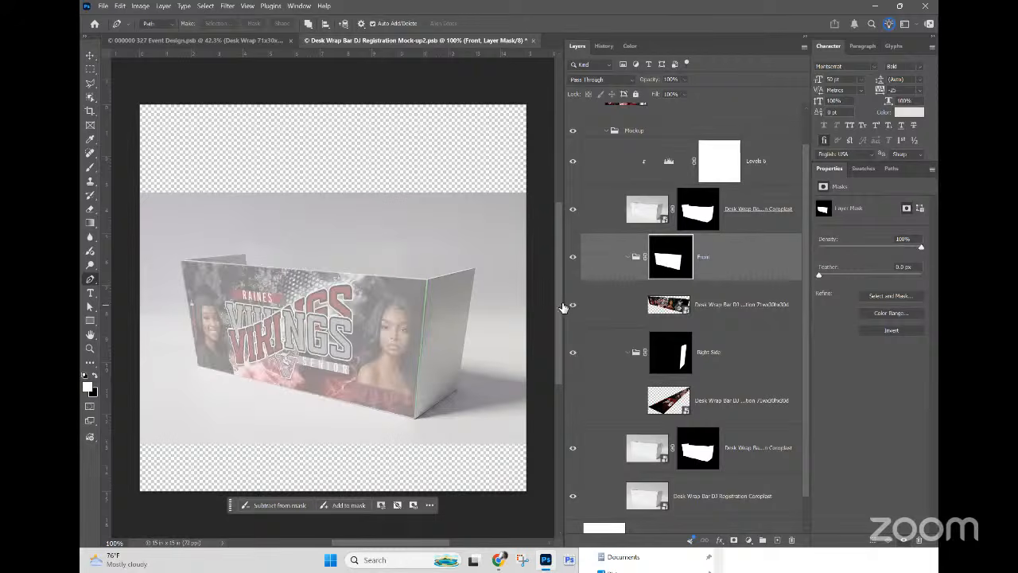
# Step: Disable and re-enable the Front group's layer mask to check the artwork with and without masking
pyautogui.click(707, 299)
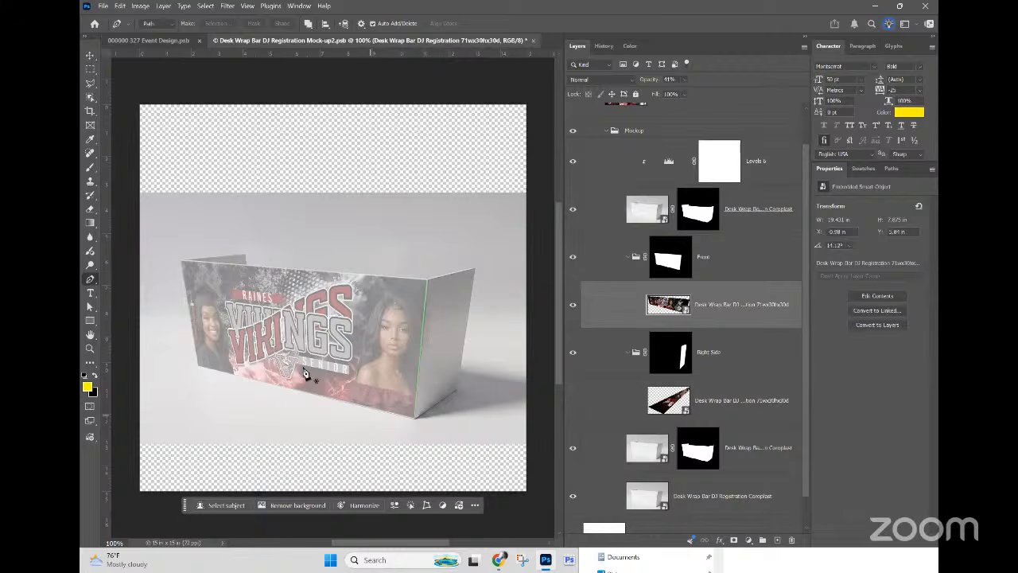
pyautogui.rightClick(692, 255)
pyautogui.rightClick(682, 254)
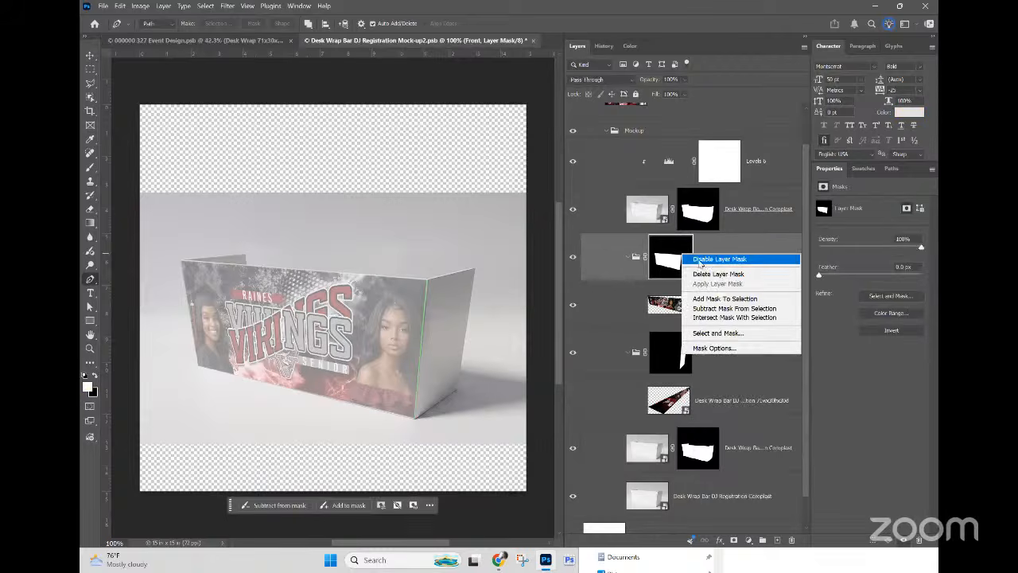
pyautogui.click(707, 260)
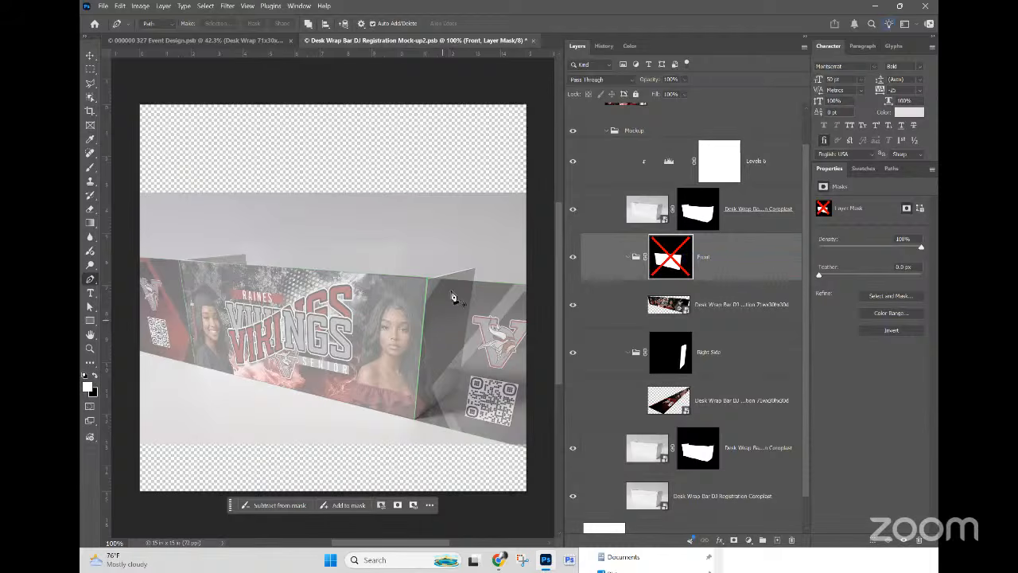
pyautogui.keyDown('shift'); pyautogui.click(680, 265); pyautogui.keyUp('shift')
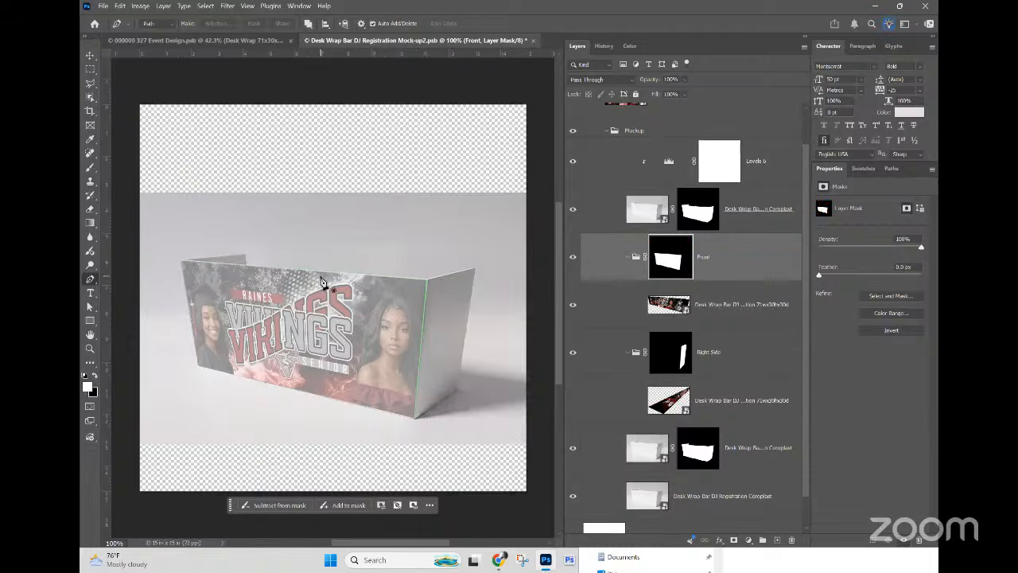
# Step: Show the Right Side artwork and delete the Right Side group's layer mask
pyautogui.click(737, 306)
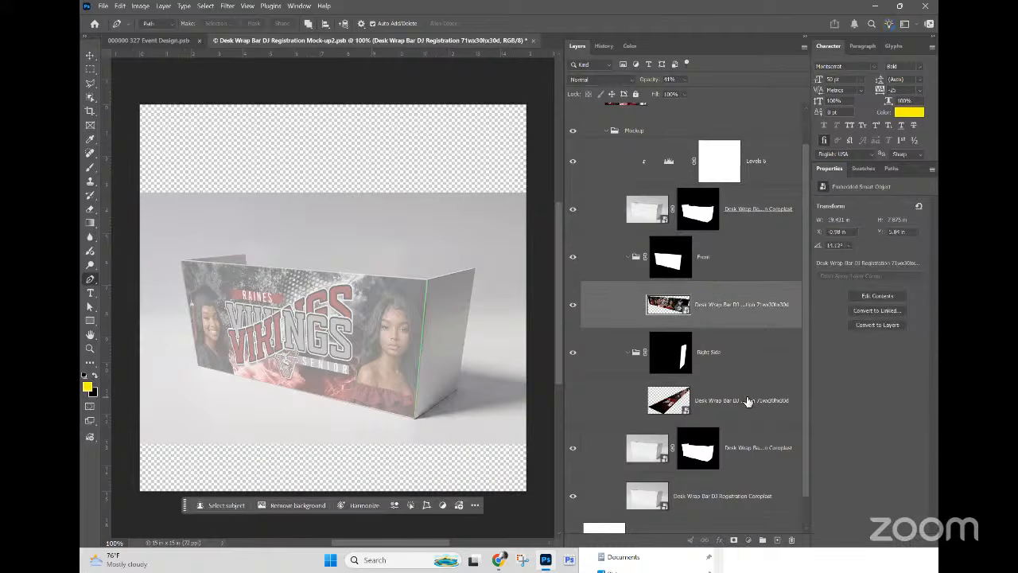
pyautogui.click(651, 402)
pyautogui.click(573, 400)
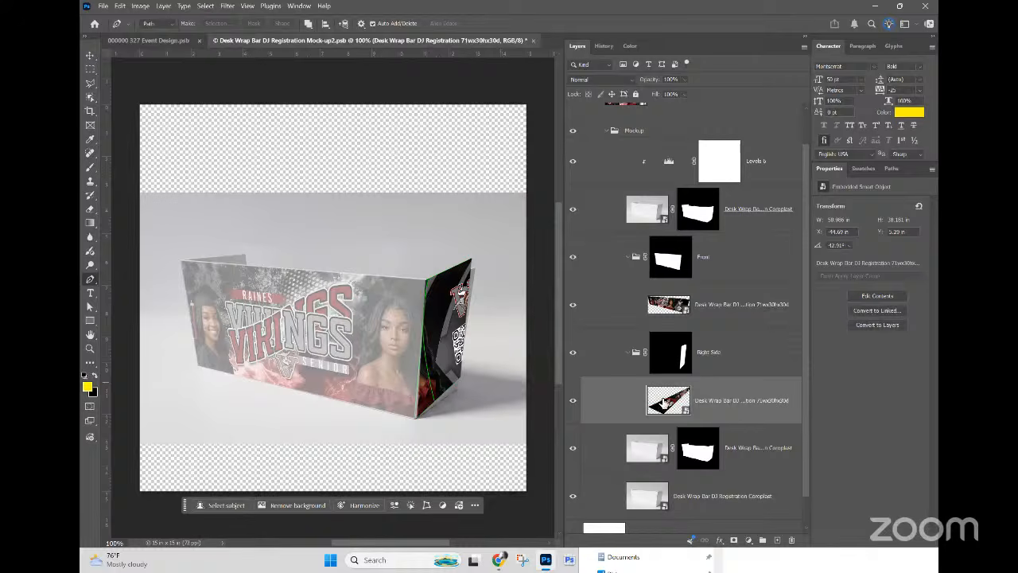
pyautogui.rightClick(682, 362)
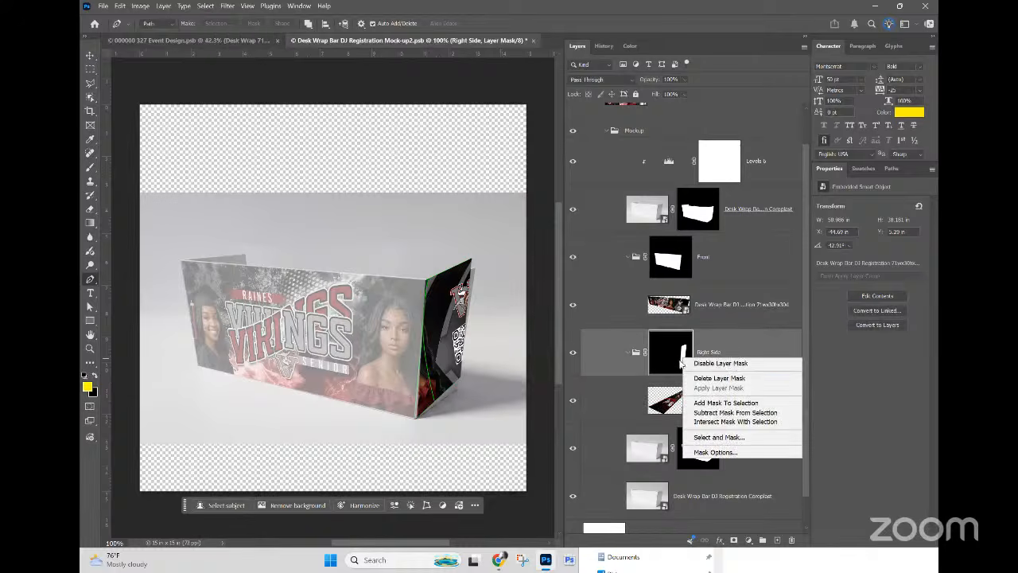
pyautogui.click(716, 379)
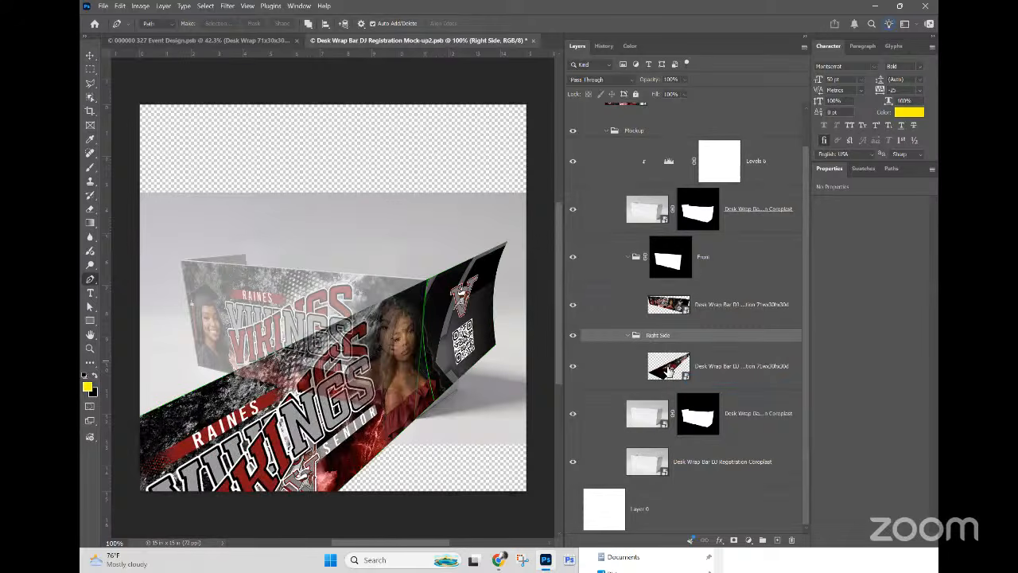
# Step: Hide the Front artwork and delete the old distorted artwork from the Right Side group
pyautogui.click(669, 368)
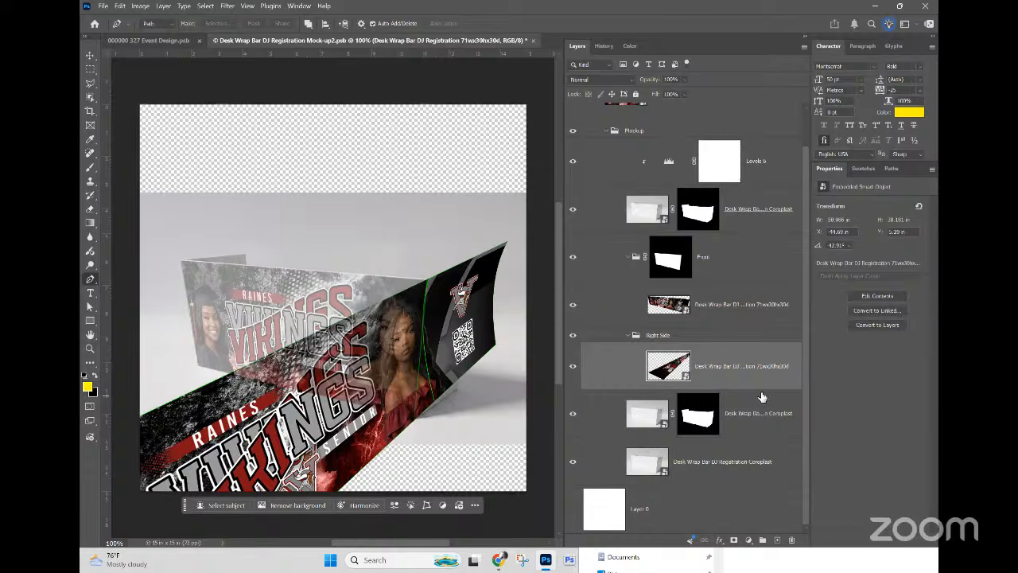
pyautogui.click(574, 367)
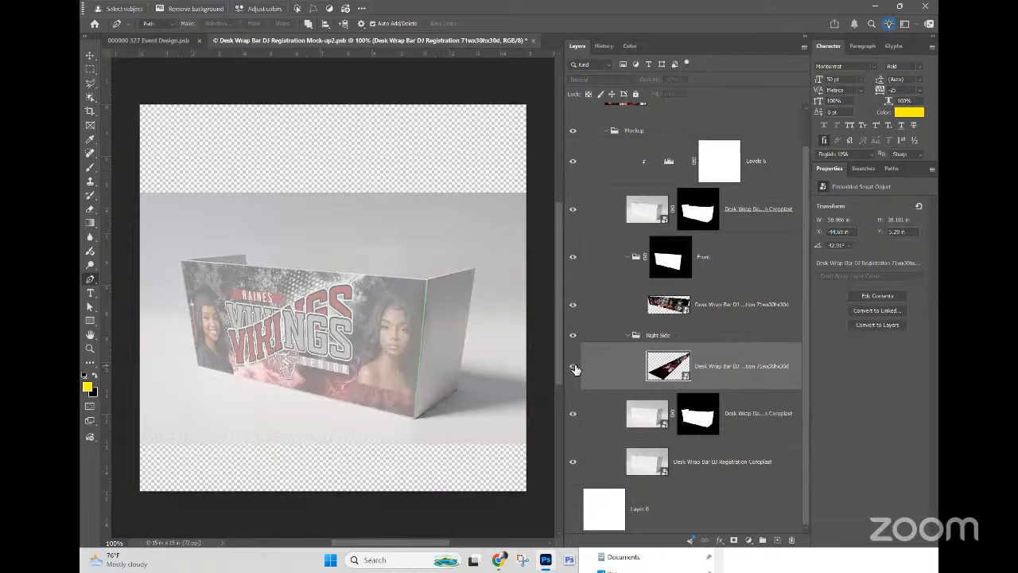
pyautogui.click(575, 368)
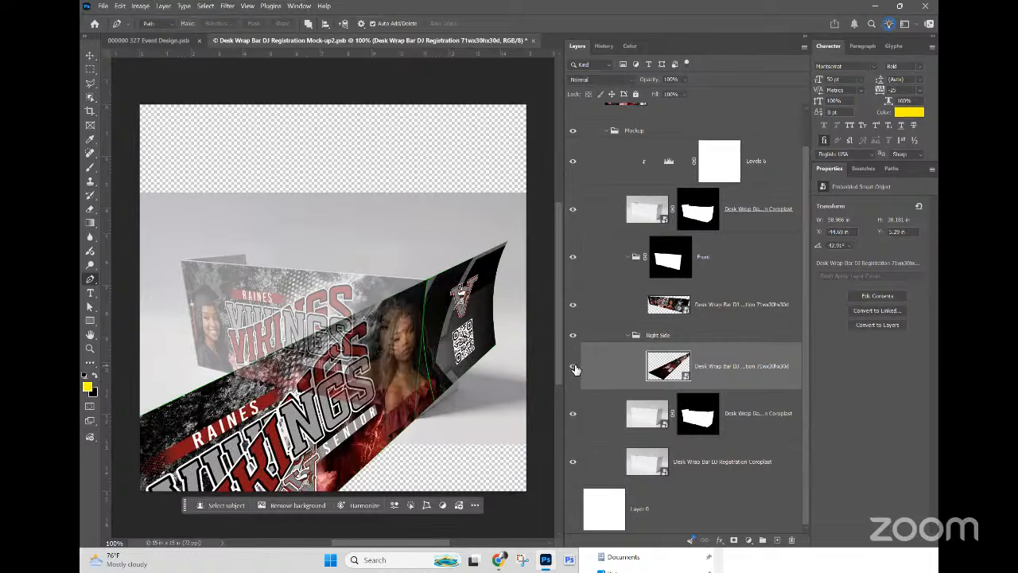
pyautogui.click(571, 305)
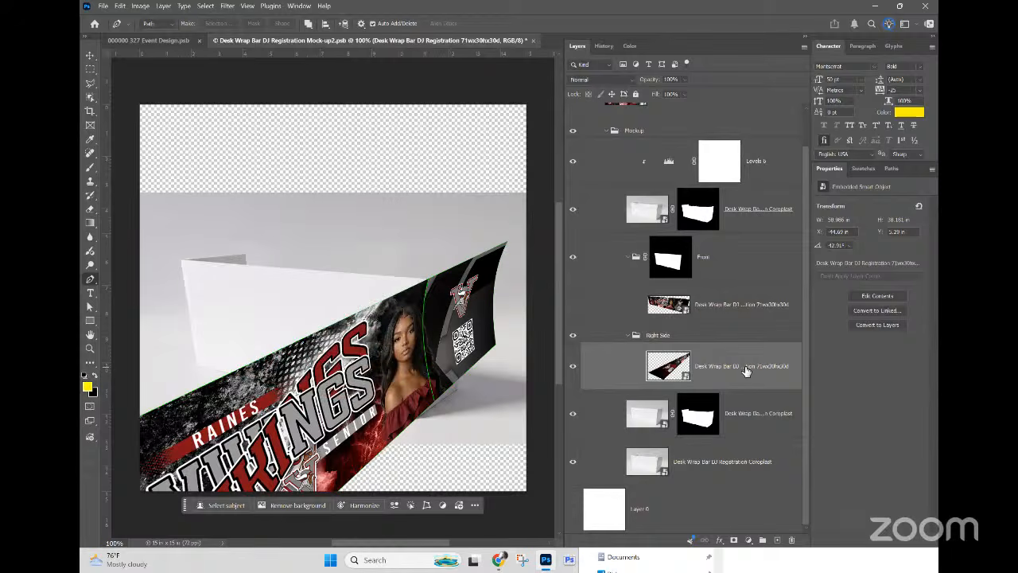
pyautogui.press('Delete')
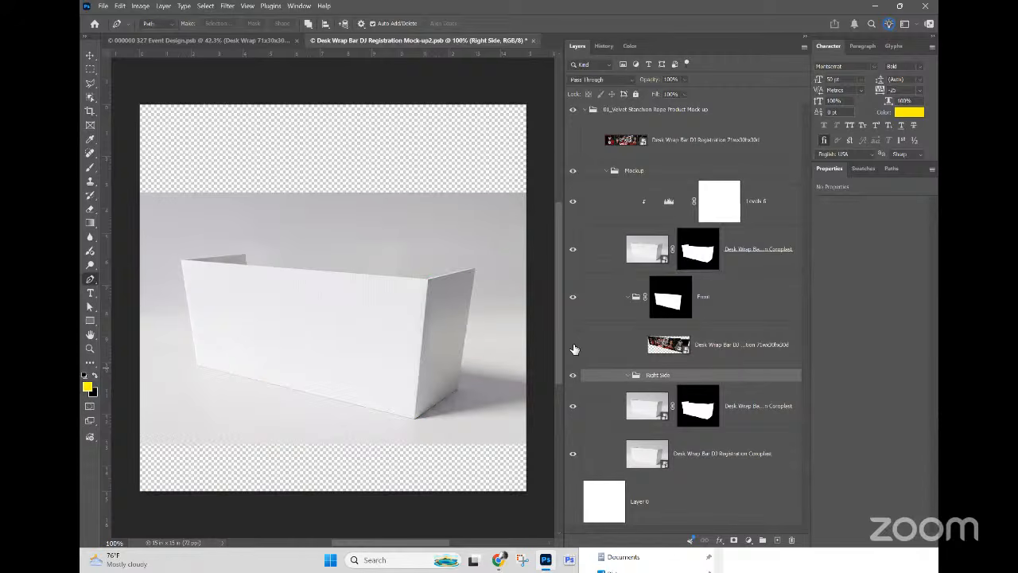
pyautogui.click(572, 347)
pyautogui.click(573, 347)
# Step: Show the flat Desk Wrap Bar DJ Registration 71wx30hx30d artwork and duplicate its layer, keeping the same name
pyautogui.click(605, 141)
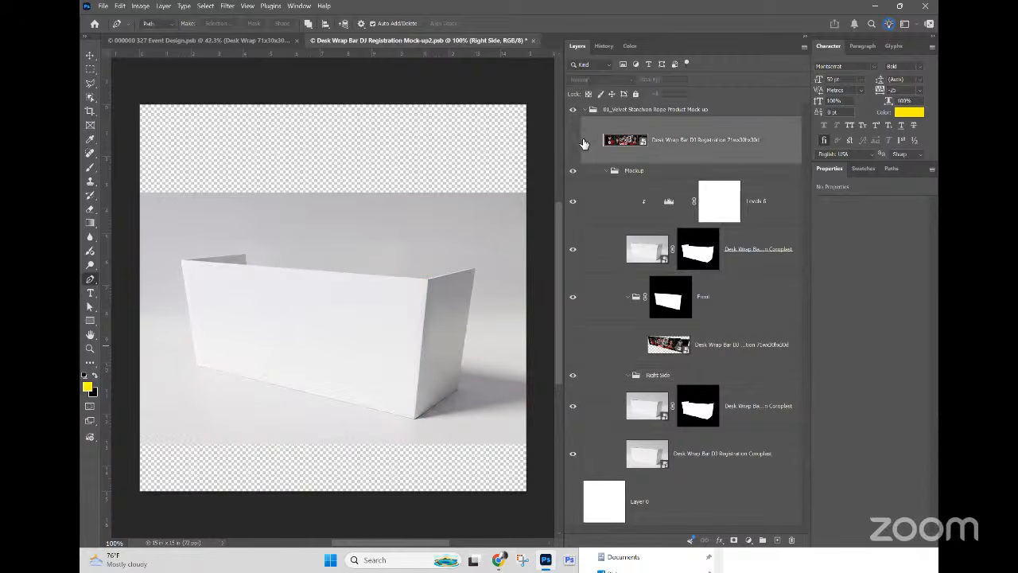
pyautogui.click(572, 140)
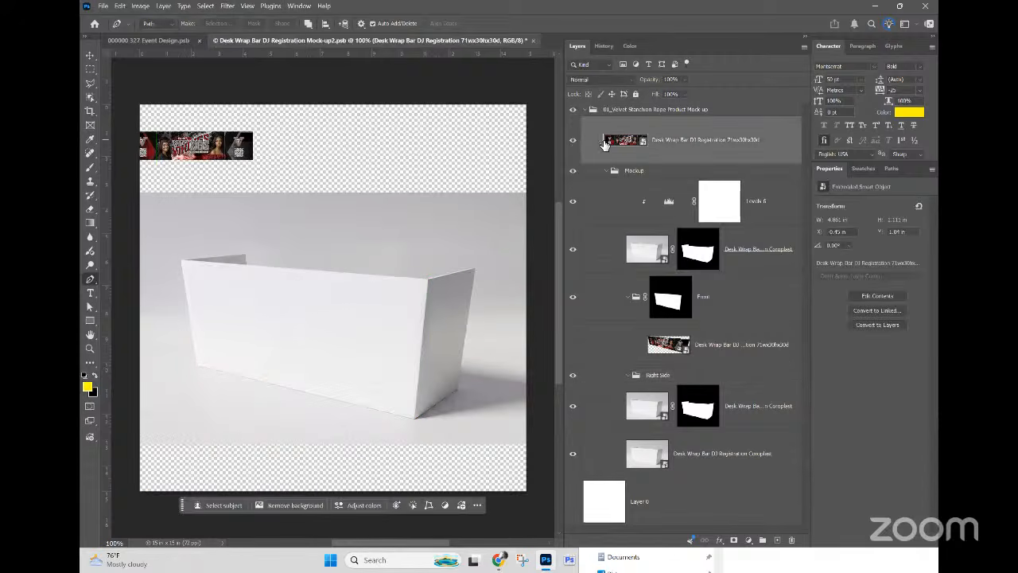
pyautogui.rightClick(703, 154)
pyautogui.click(730, 168)
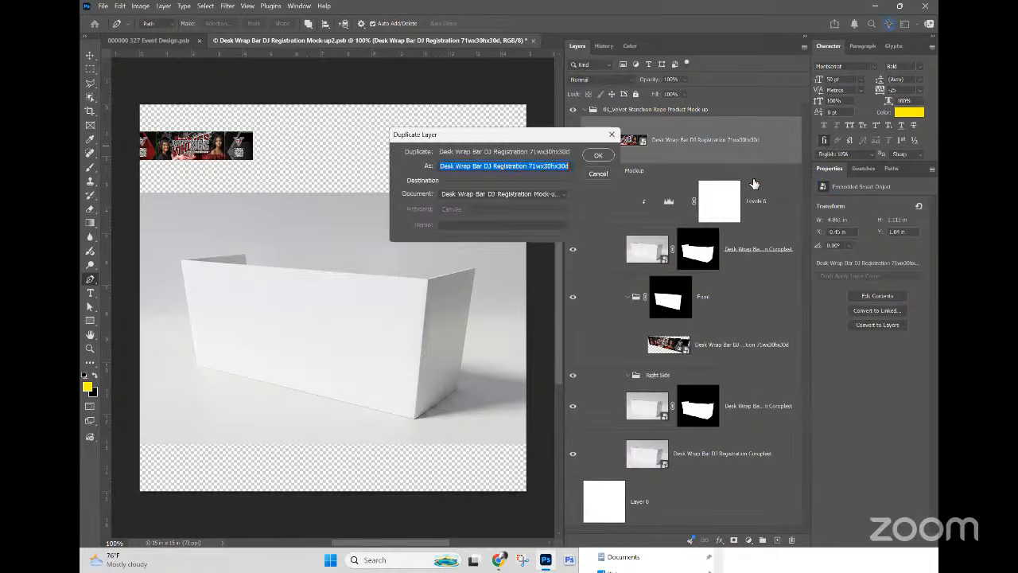
pyautogui.press('Return')
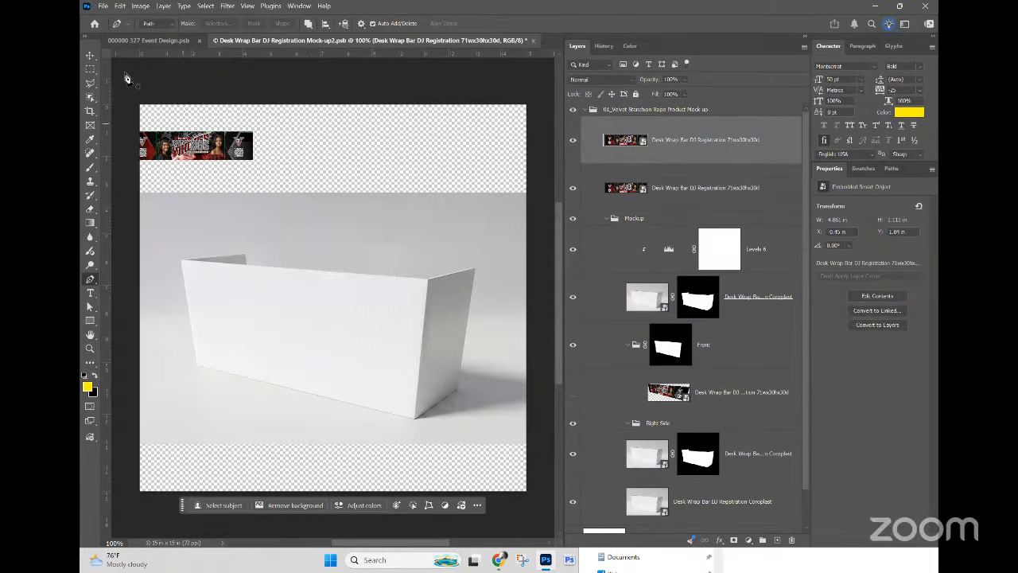
# Step: Move the duplicated artwork onto the lower part of the desk's front and lower its opacity to 47%
pyautogui.click(90, 56)
pyautogui.moveTo(198, 150); pyautogui.dragTo(357, 367)
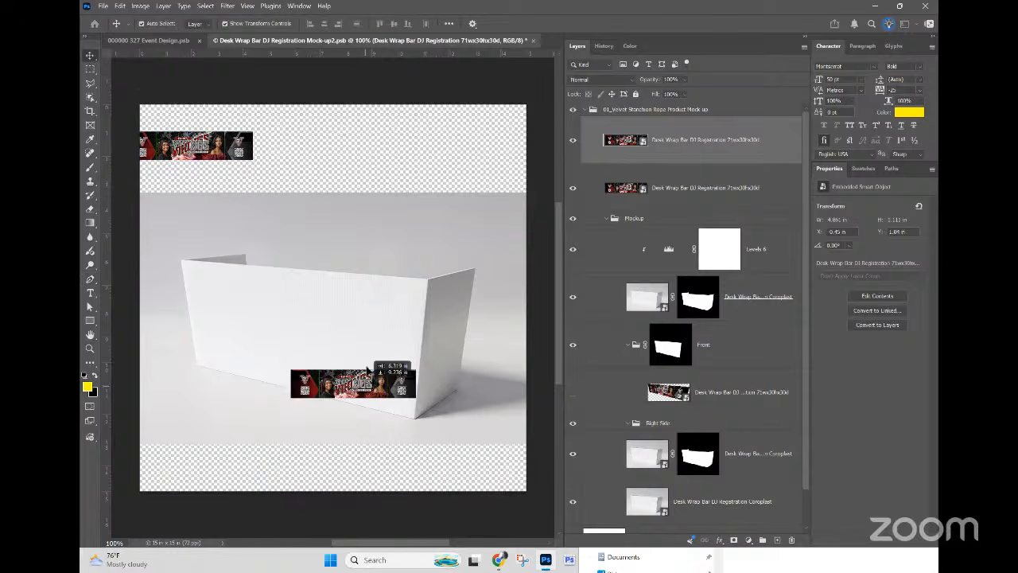
pyautogui.click(688, 80)
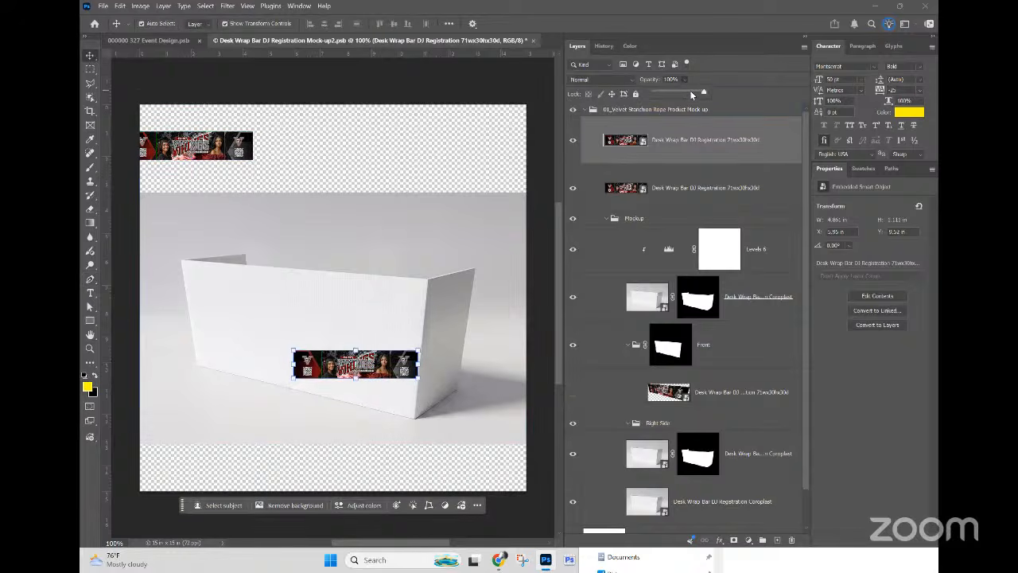
pyautogui.moveTo(698, 92); pyautogui.dragTo(676, 92)
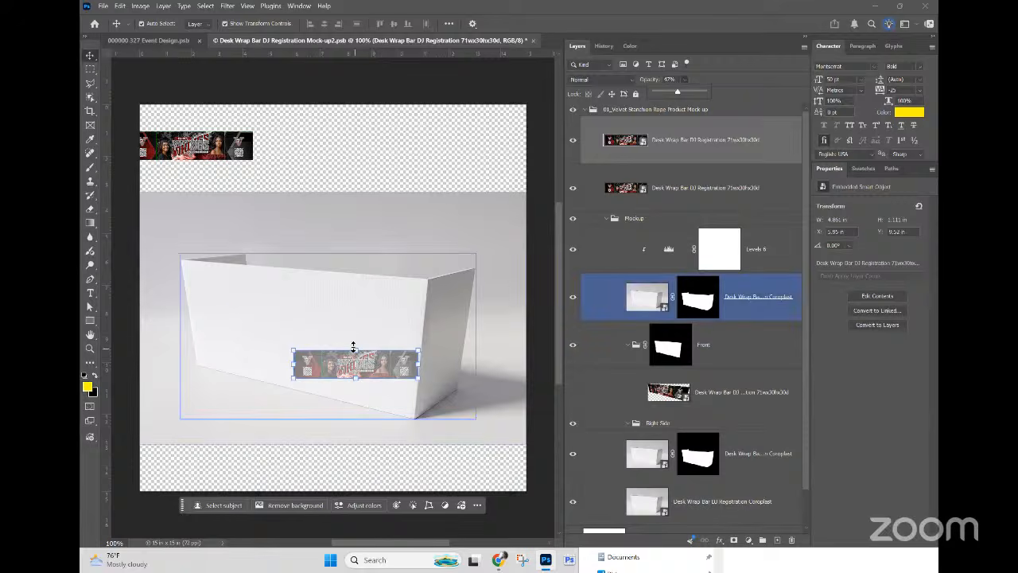
# Step: Scale the semi-transparent artwork to about 18.23% and position it so its right fold line meets the desk's front-right corner edge
pyautogui.moveTo(355, 347); pyautogui.dragTo(355, 279)
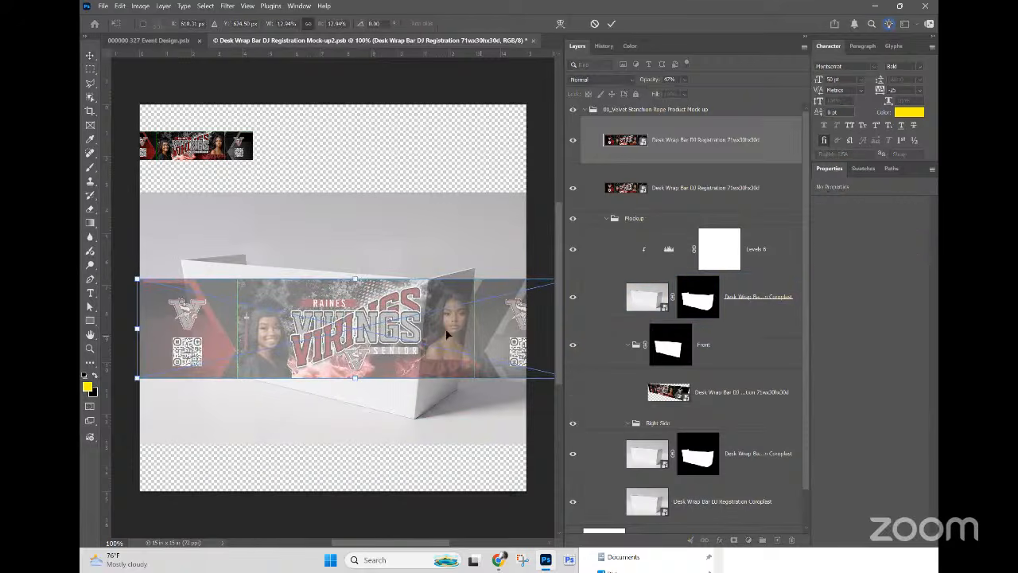
pyautogui.moveTo(450, 335)
pyautogui.mouseDown()
pyautogui.moveTo(426, 331)
pyautogui.moveTo(437, 328)
pyautogui.mouseUp()
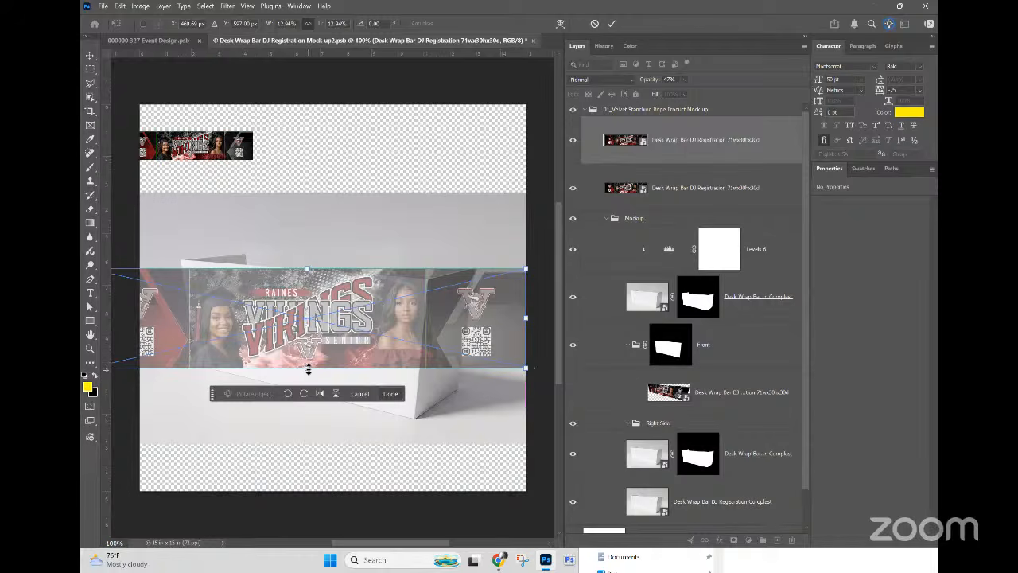
pyautogui.moveTo(308, 369); pyautogui.dragTo(313, 407)
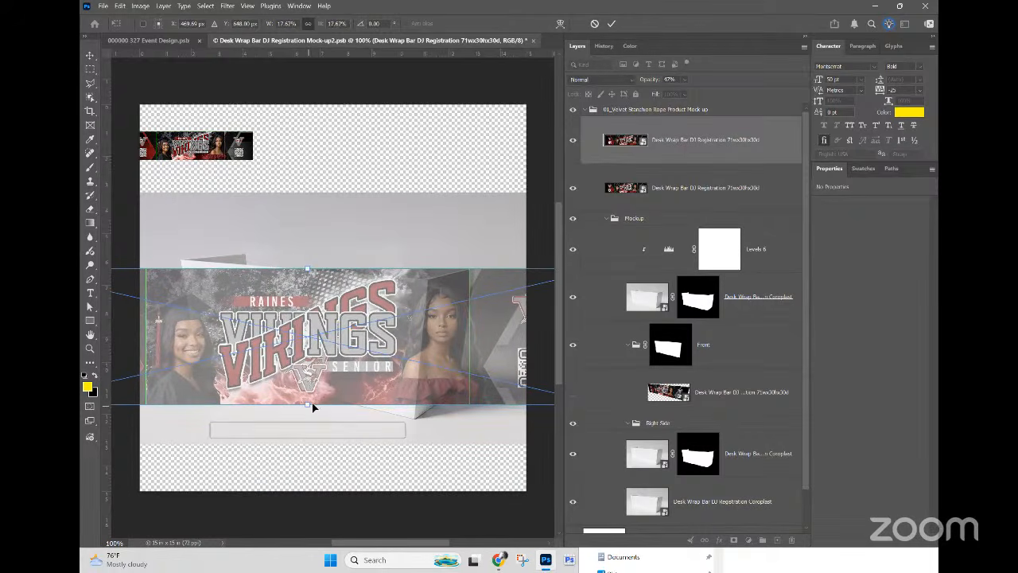
pyautogui.moveTo(484, 323); pyautogui.dragTo(429, 338)
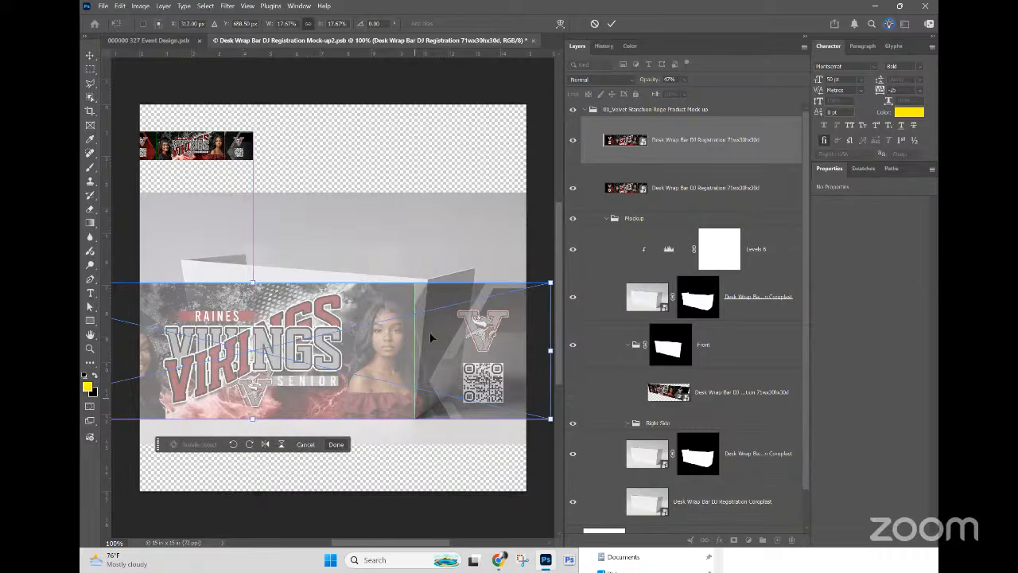
pyautogui.moveTo(253, 286); pyautogui.dragTo(253, 279)
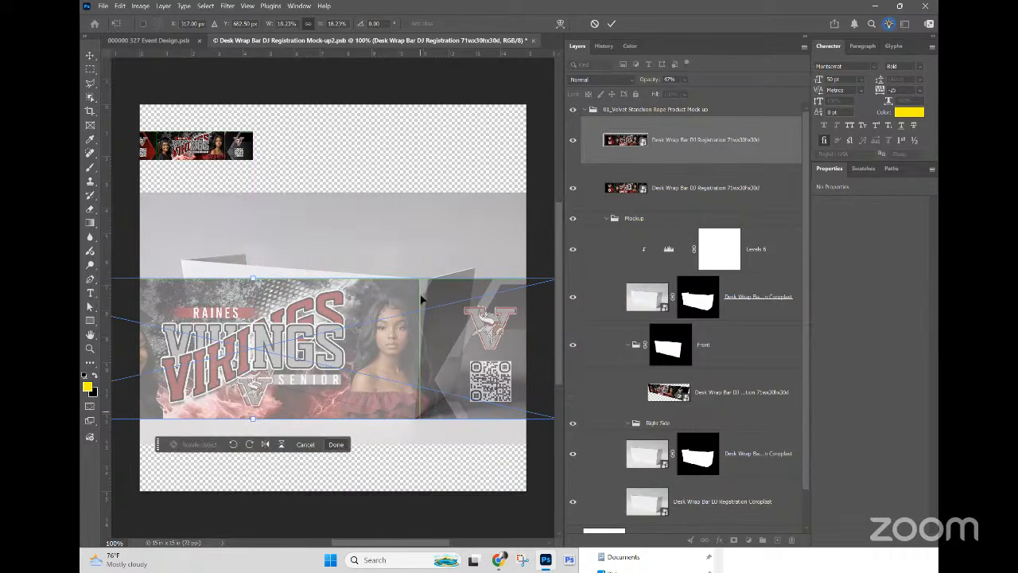
pyautogui.press('Return')
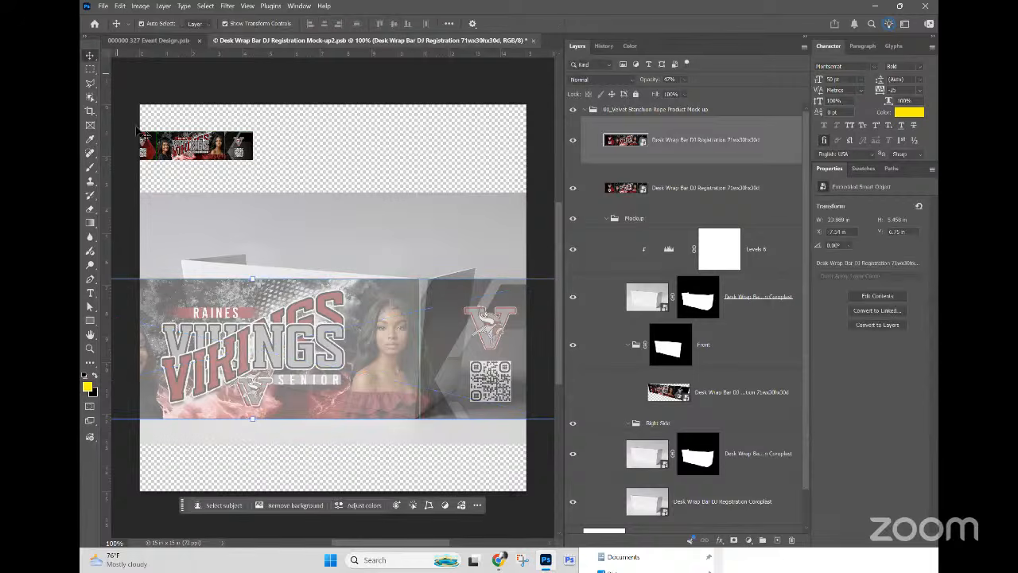
# Step: Distort the artwork so its two right-hand corners sit on the outer corners of the desk's right side
pyautogui.click(120, 7)
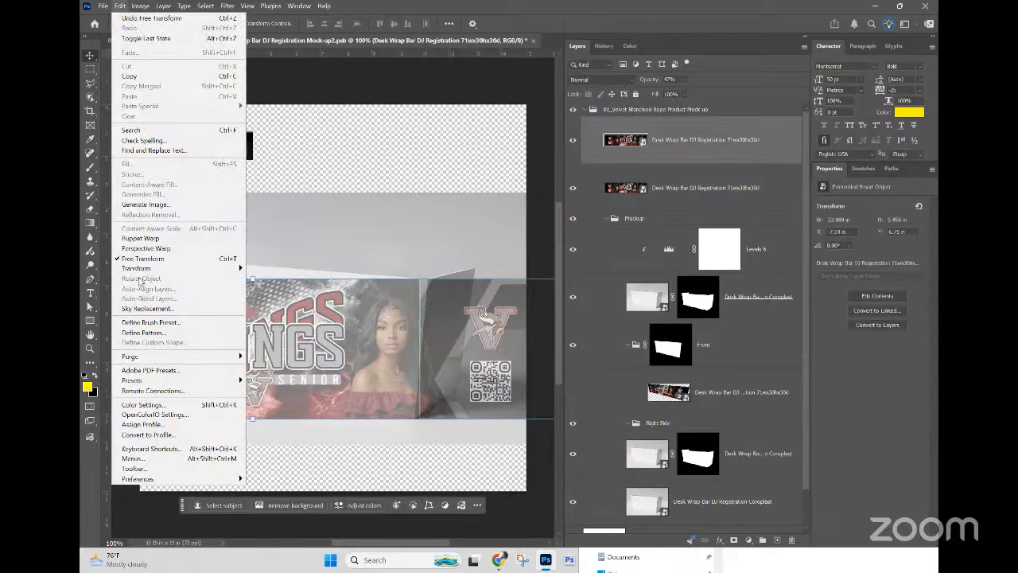
pyautogui.moveTo(140, 268)
pyautogui.click(287, 312)
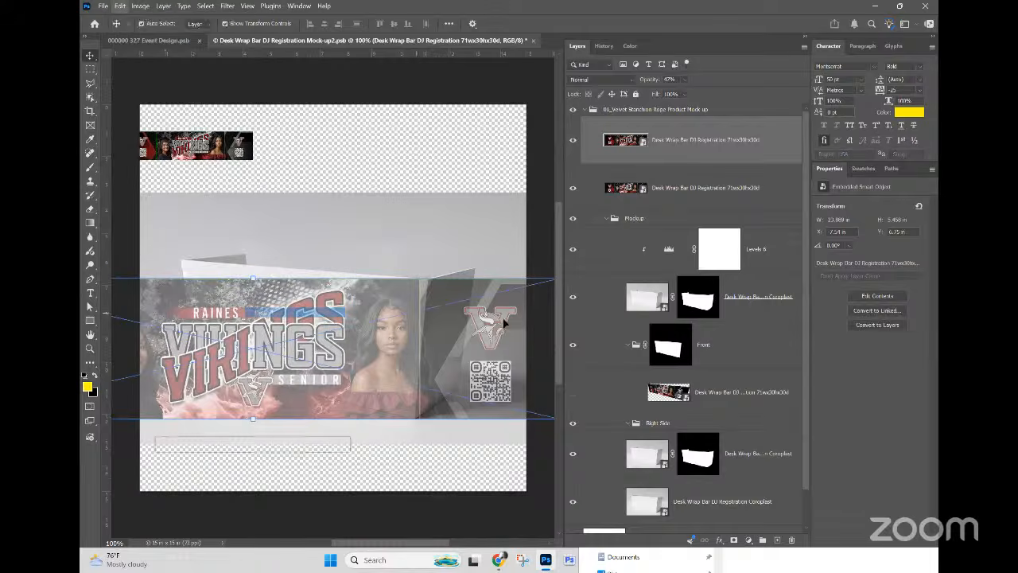
pyautogui.scroll(-1, 469, 370)
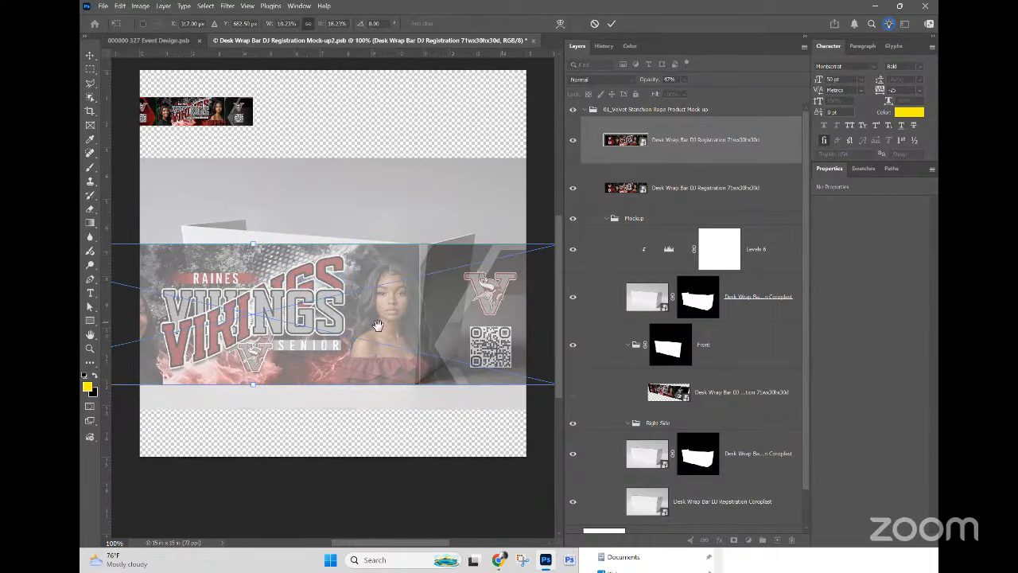
pyautogui.hscroll(3, 397, 324)
pyautogui.moveTo(420, 322); pyautogui.dragTo(348, 318)
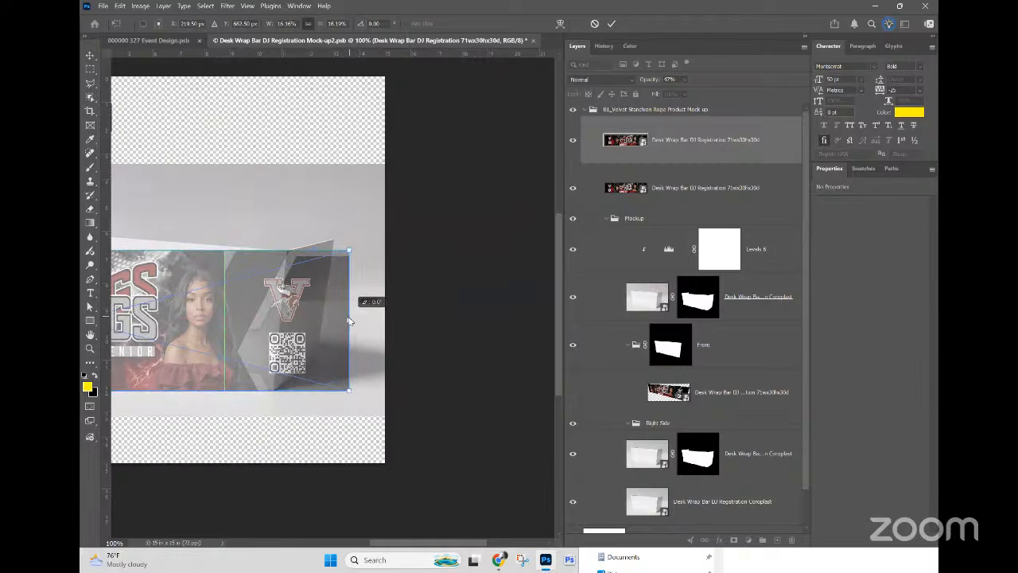
pyautogui.hotkey('ctrl', 'z')
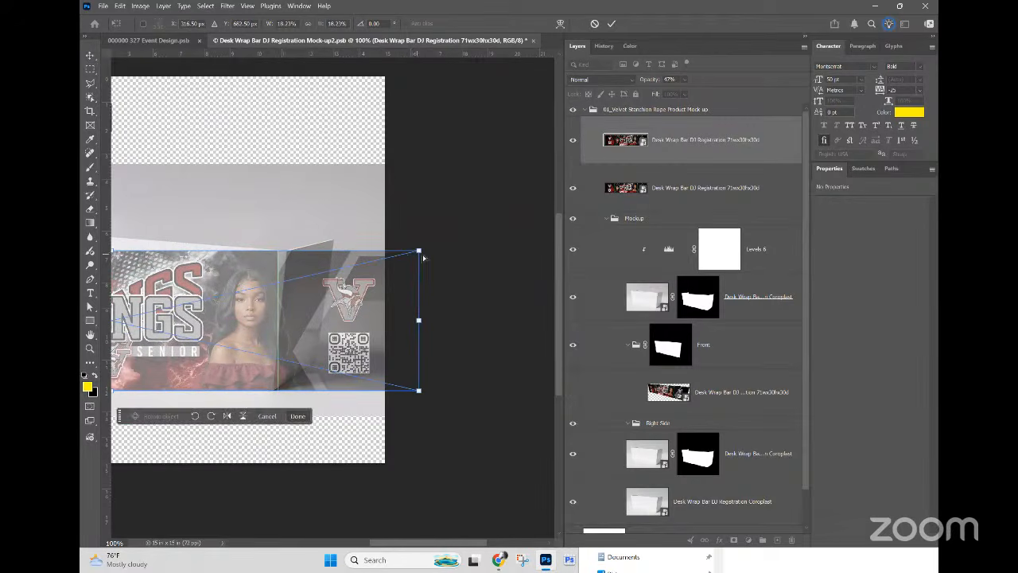
pyautogui.moveTo(421, 253); pyautogui.dragTo(333, 240)
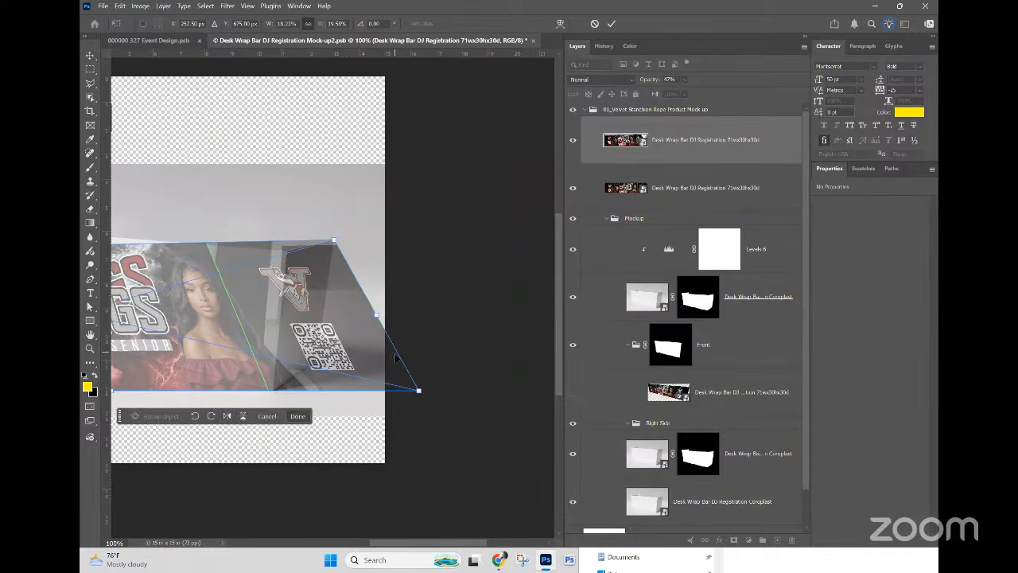
pyautogui.moveTo(419, 390); pyautogui.dragTo(318, 364)
# Step: Bring the distorted artwork's left edge inward over the desk's front, narrowing the artwork to about 6.61% width
pyautogui.hotkey('ctrl', '-')
pyautogui.hotkey('ctrl', '-')
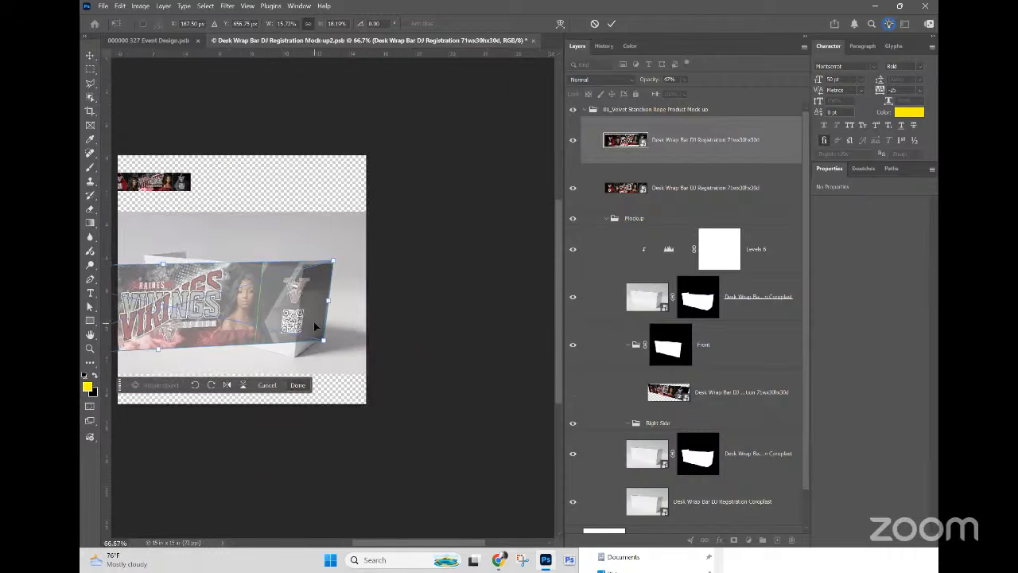
pyautogui.hotkey('ctrl', '-')
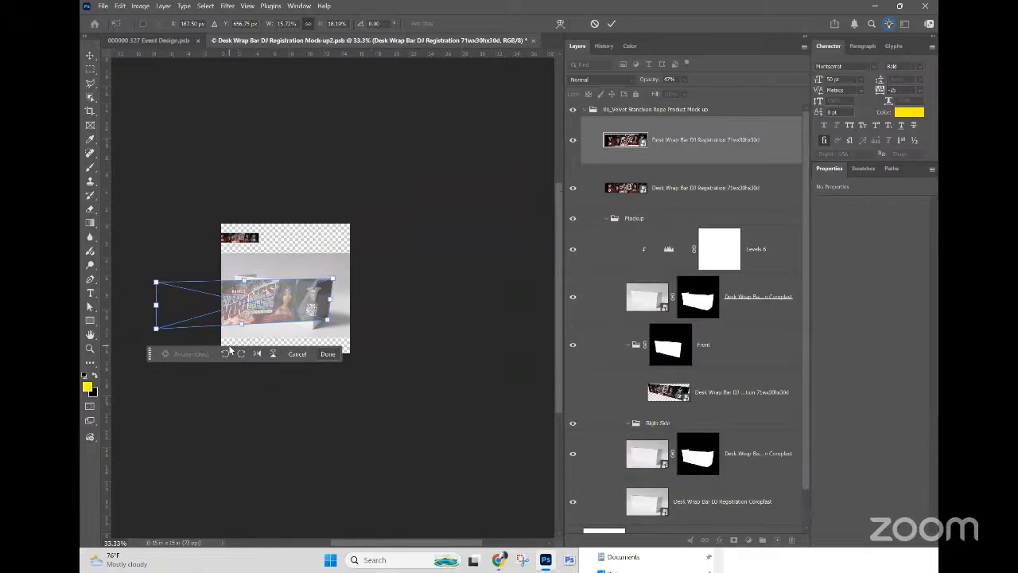
pyautogui.moveTo(158, 313); pyautogui.dragTo(259, 308)
pyautogui.hotkey('ctrl', '+')
pyautogui.hotkey('ctrl', '+')
pyautogui.hotkey('ctrl', '+')
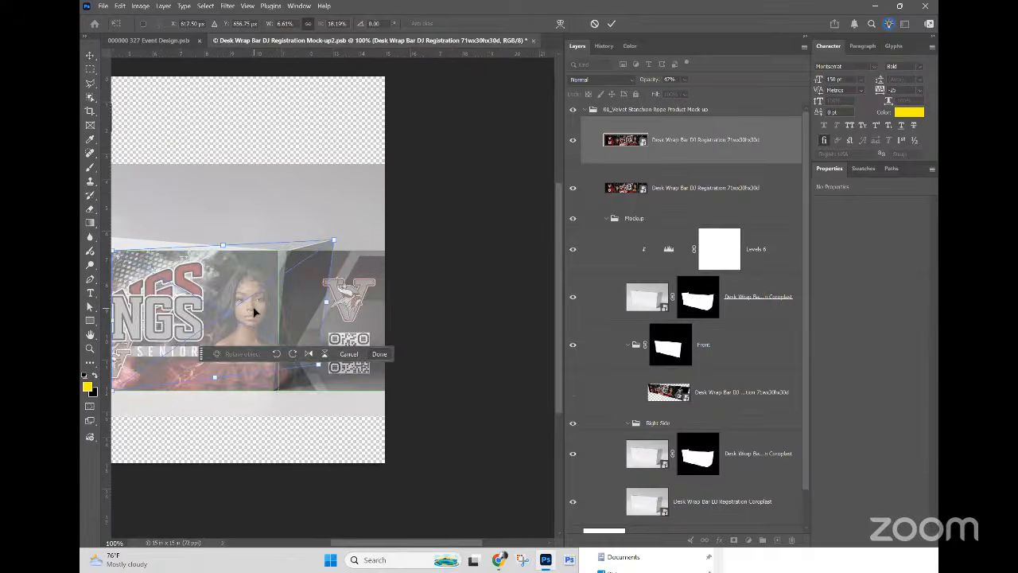
# Step: Stretch the artwork's lower-left and upper-left corners outward beyond the canvas to set the right side panel's perspective
pyautogui.scroll(-2, 309, 292)
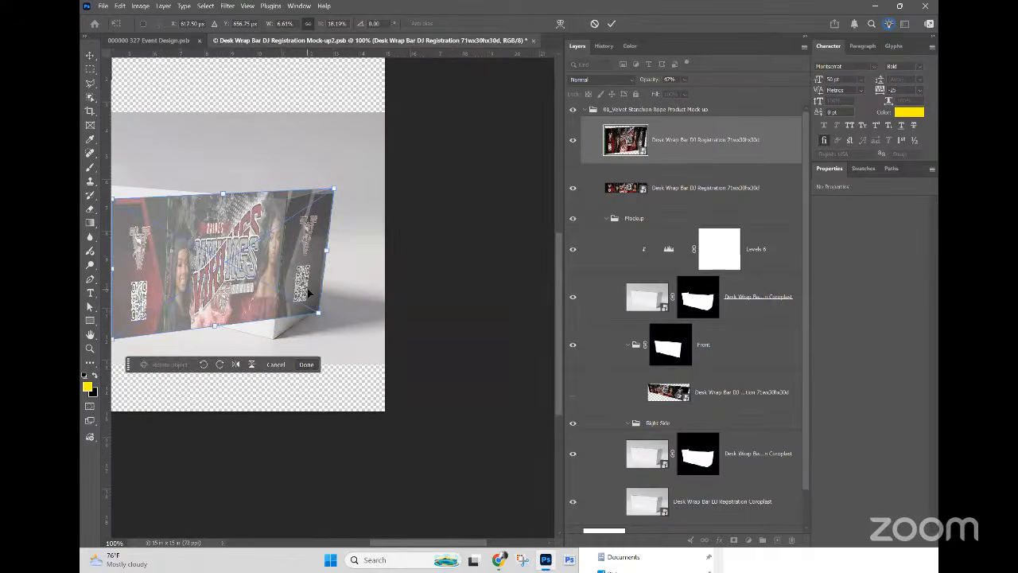
pyautogui.hscroll(-3, 303, 286)
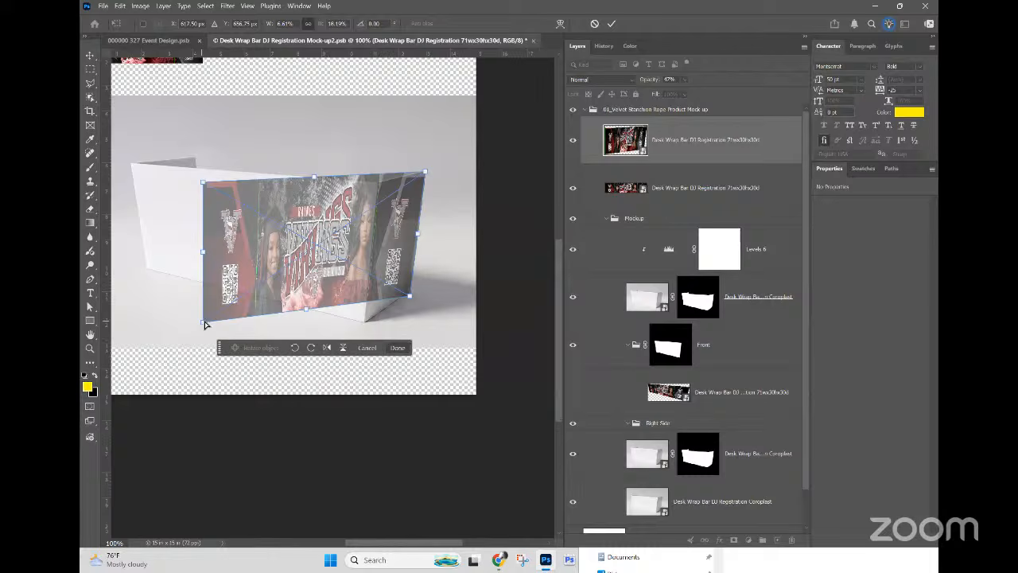
pyautogui.moveTo(205, 324); pyautogui.dragTo(135, 529)
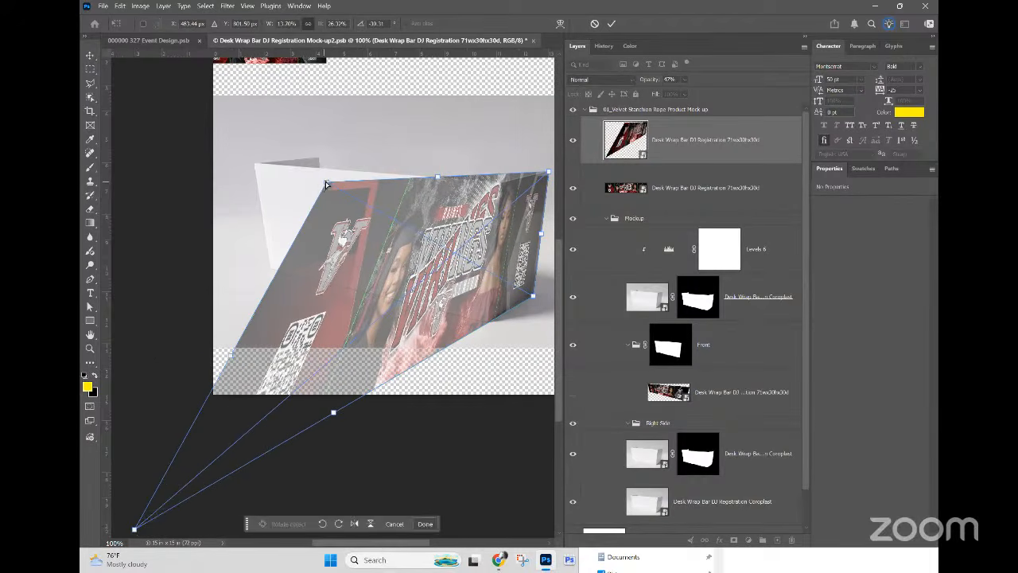
pyautogui.moveTo(326, 184); pyautogui.dragTo(137, 252)
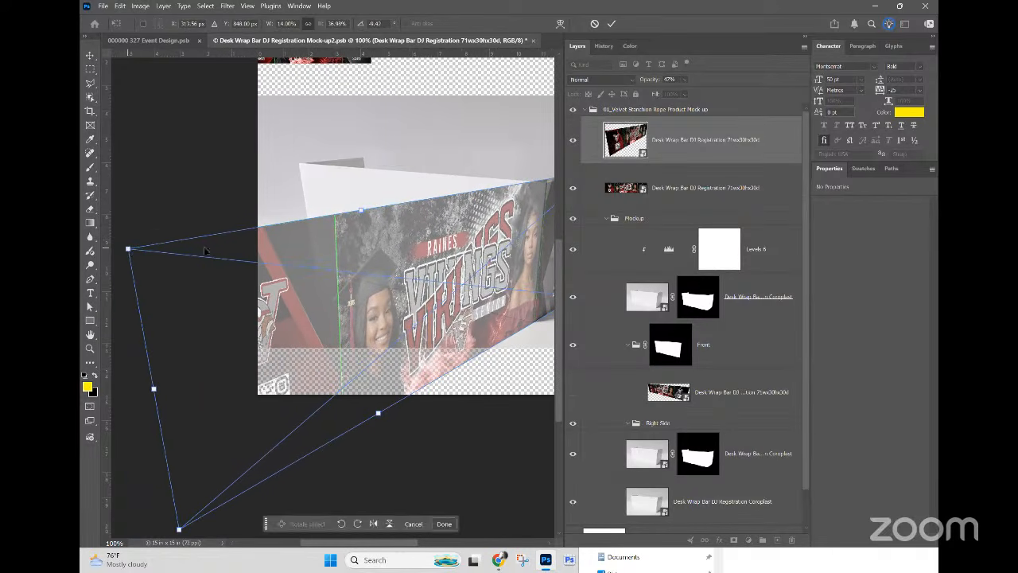
# Step: Fine-tune the artwork's right-hand corners against the desk's right side and readjust its lower-left corner
pyautogui.moveTo(351, 188); pyautogui.dragTo(195, 192)
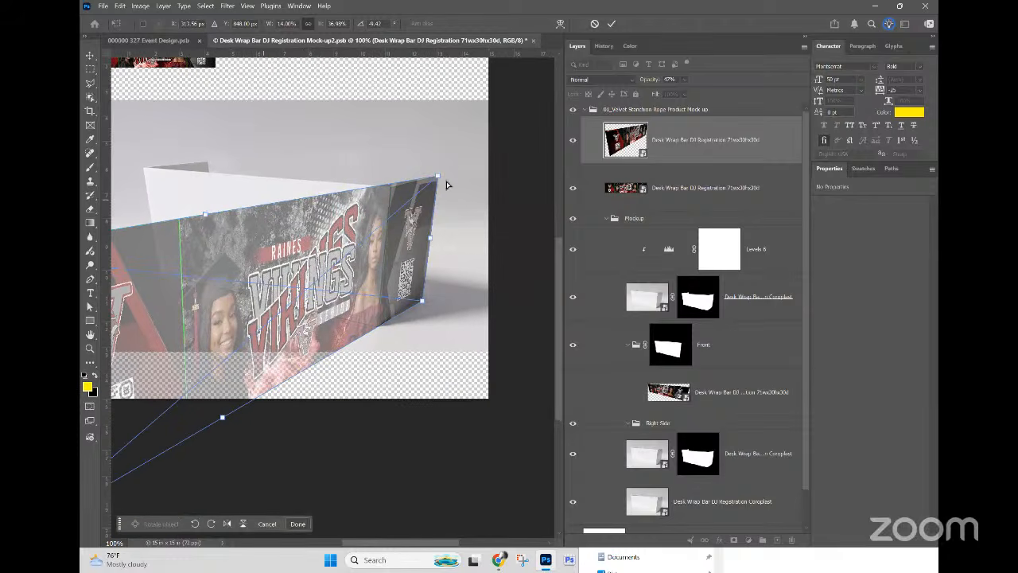
pyautogui.moveTo(439, 179); pyautogui.dragTo(435, 176)
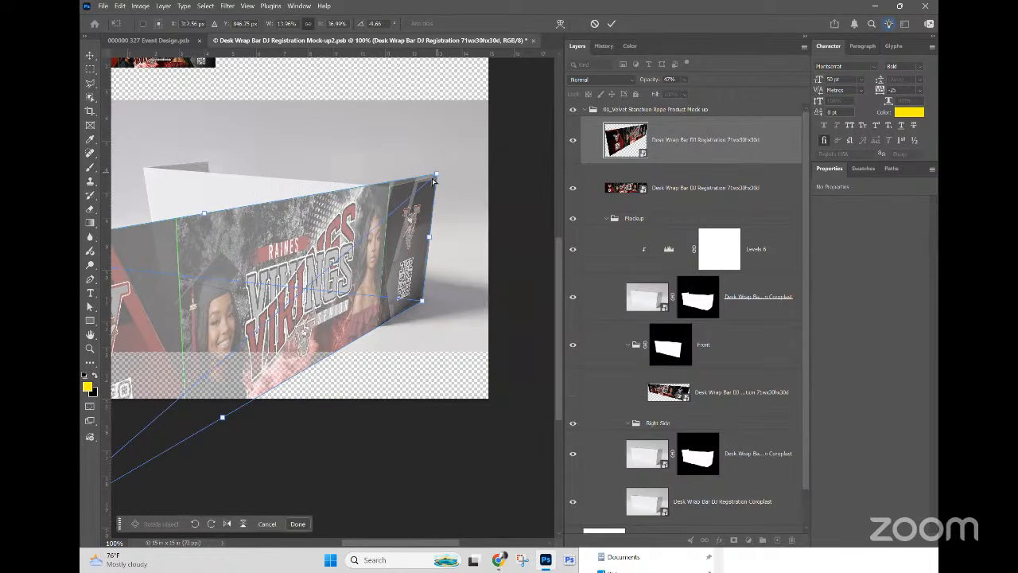
pyautogui.moveTo(422, 303); pyautogui.dragTo(419, 296)
pyautogui.scroll(-2, 272, 324)
pyautogui.moveTo(264, 325); pyautogui.dragTo(384, 202)
pyautogui.moveTo(143, 337); pyautogui.dragTo(151, 365)
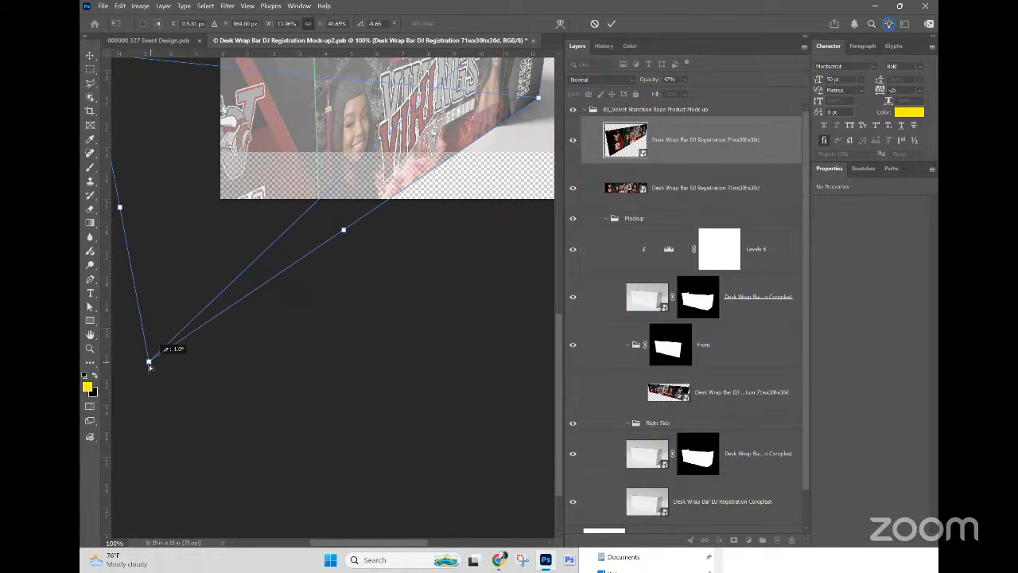
# Step: Lower the artwork's upper-left corner to follow the right side's perspective and apply the distortion
pyautogui.scroll(3, 399, 231)
pyautogui.moveTo(400, 230); pyautogui.dragTo(400, 248)
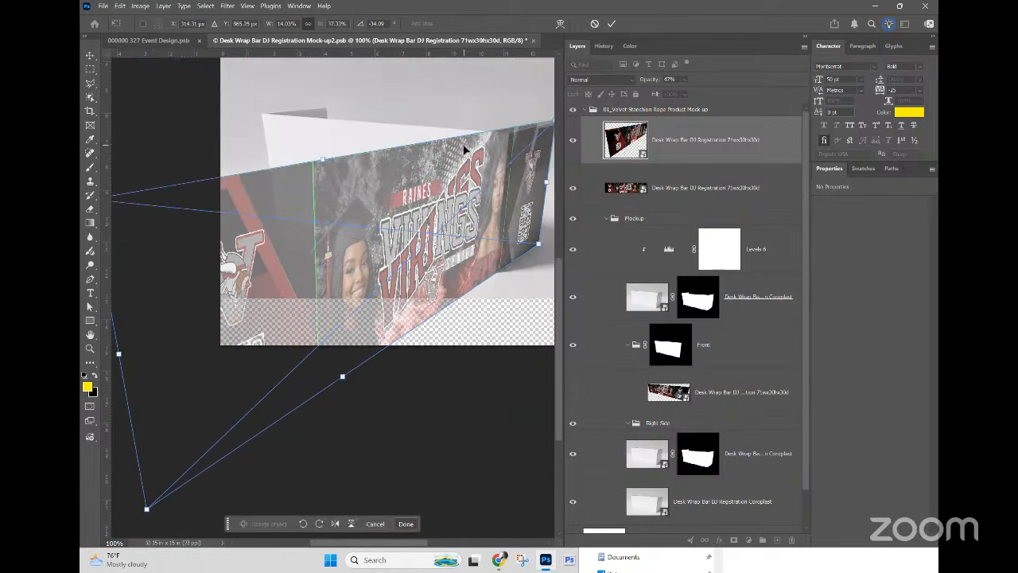
pyautogui.moveTo(300, 203); pyautogui.dragTo(328, 192)
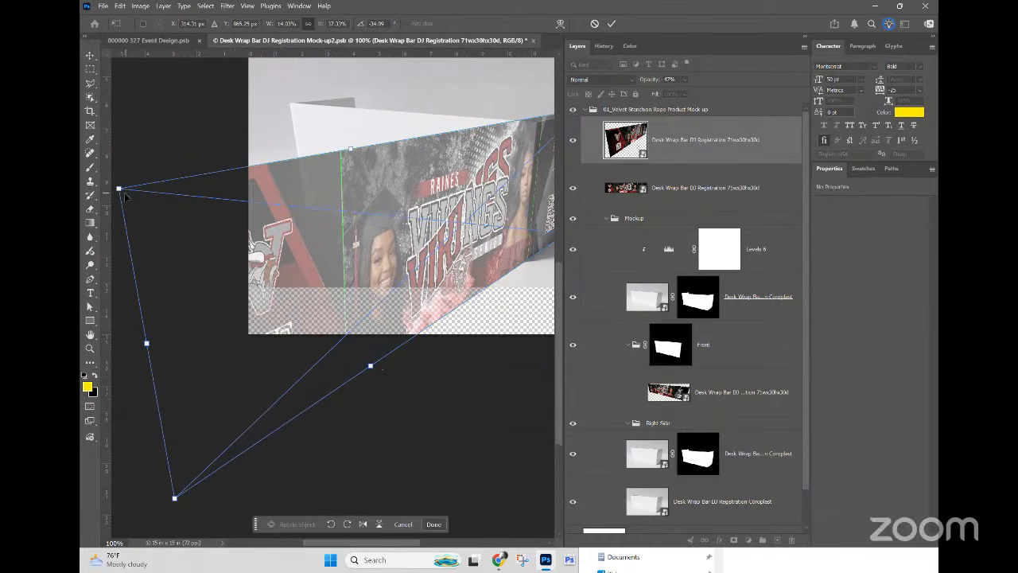
pyautogui.moveTo(118, 189); pyautogui.dragTo(121, 226)
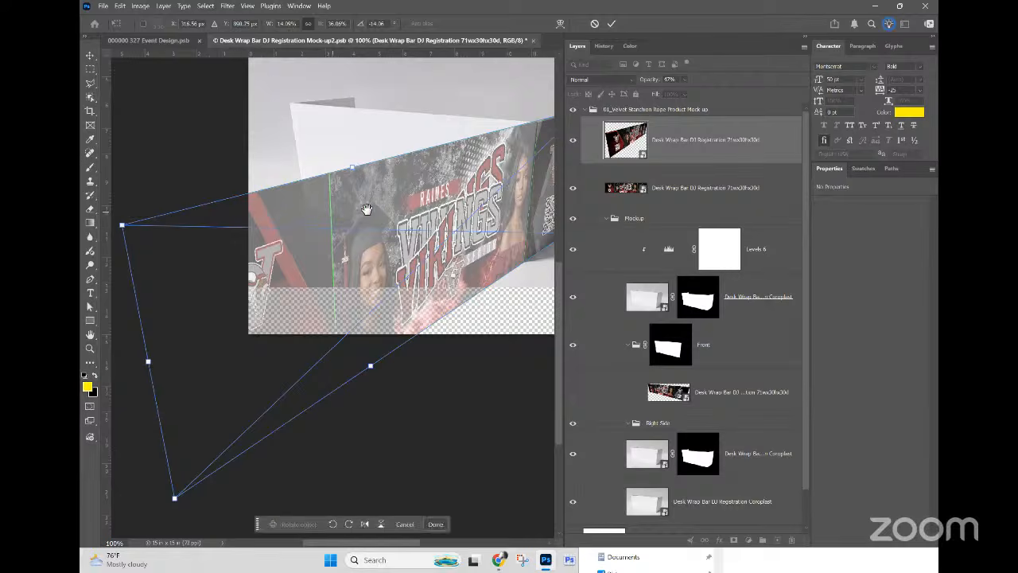
pyautogui.moveTo(367, 210); pyautogui.dragTo(189, 206)
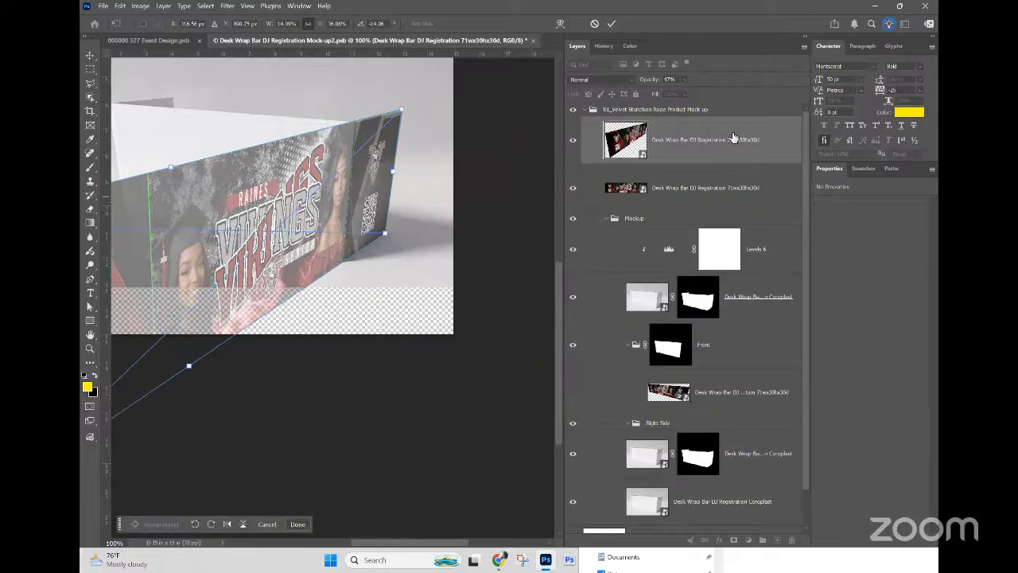
pyautogui.press('Return')
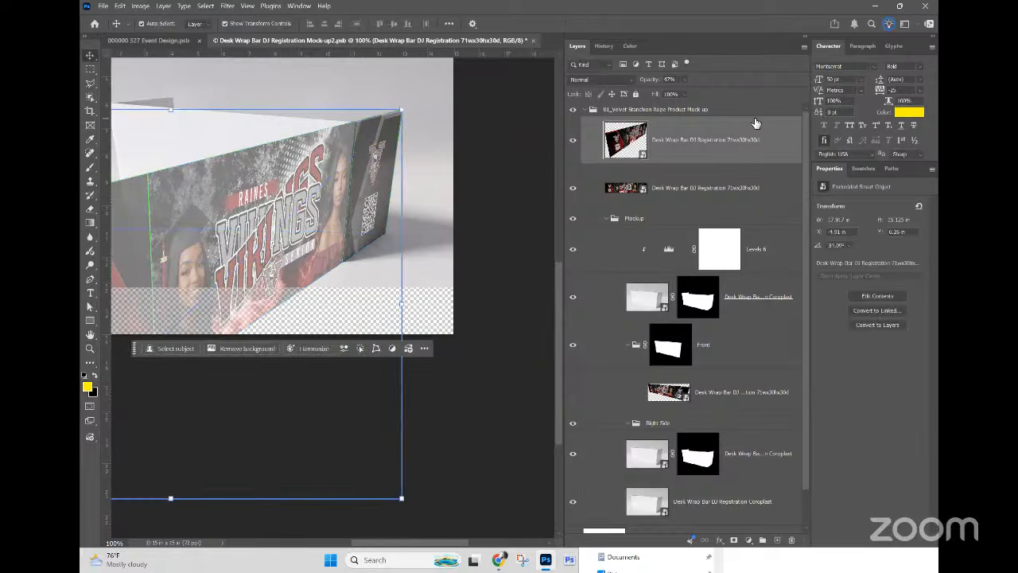
# Step: Hide the distorted artwork and select the desk's right face with Object Selection on the unmasked Desk Wrap Bar DJ Registration Coroplast layer
pyautogui.click(573, 140)
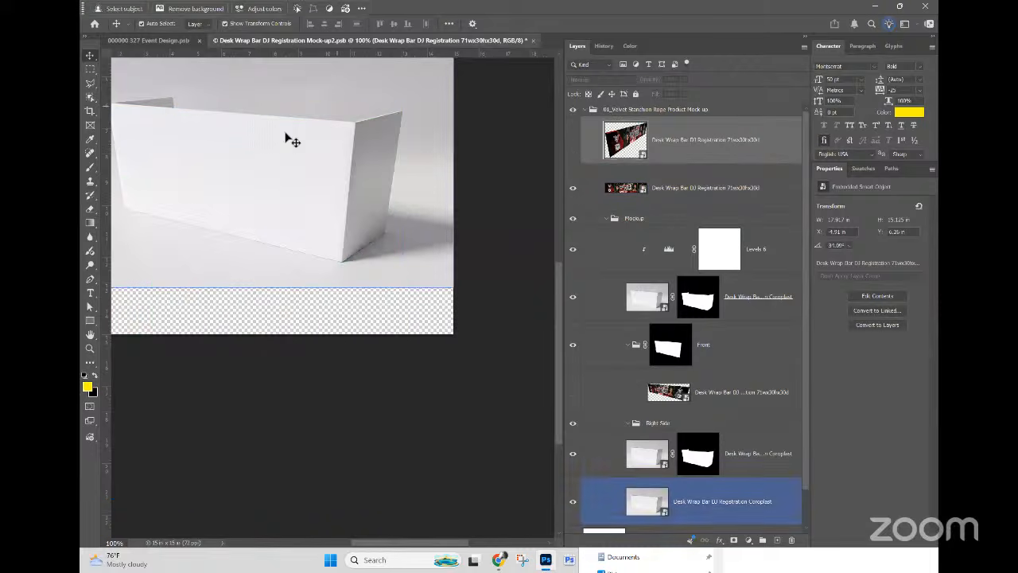
pyautogui.click(87, 102)
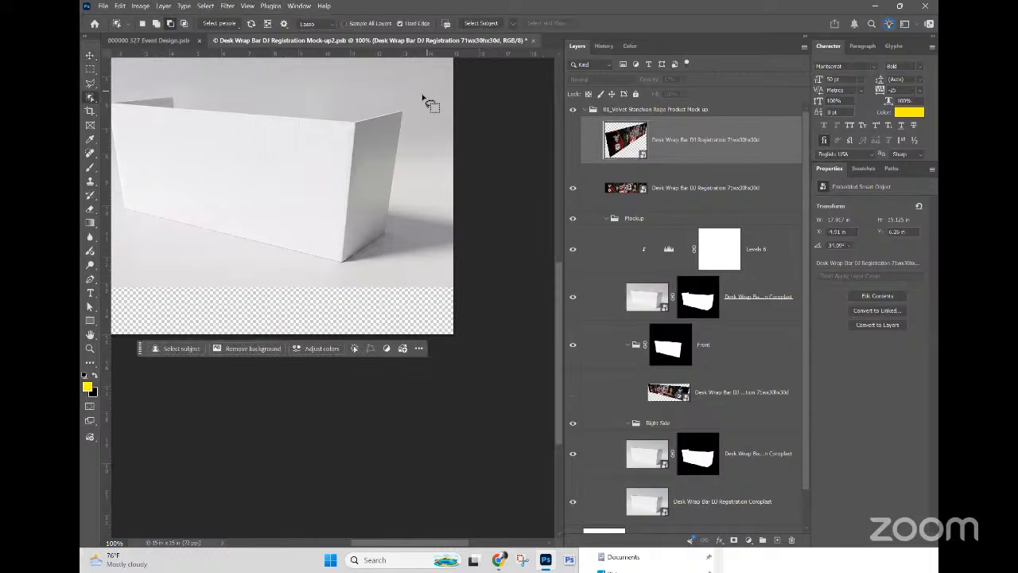
pyautogui.scroll(-2, 712, 452)
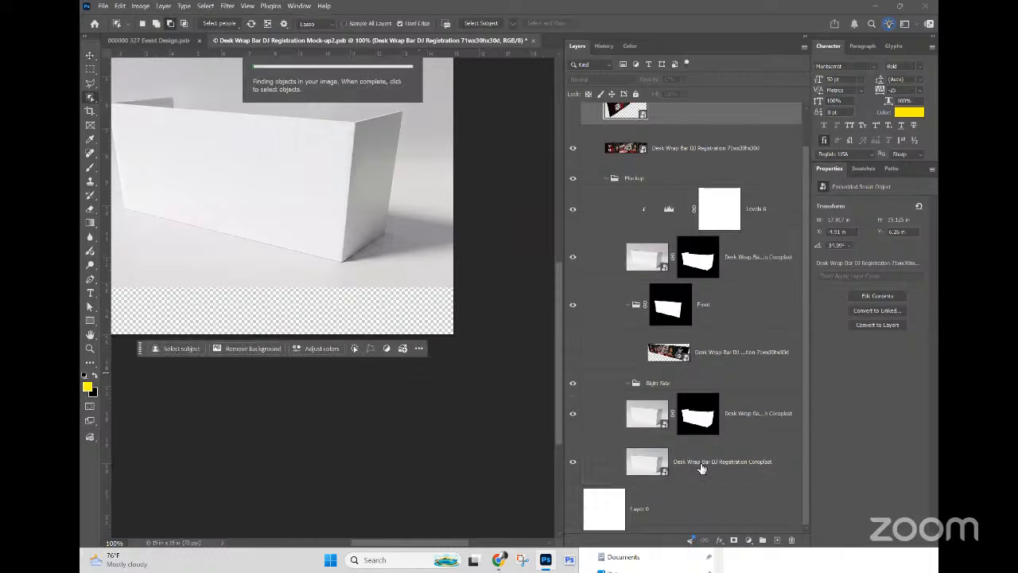
pyautogui.click(636, 470)
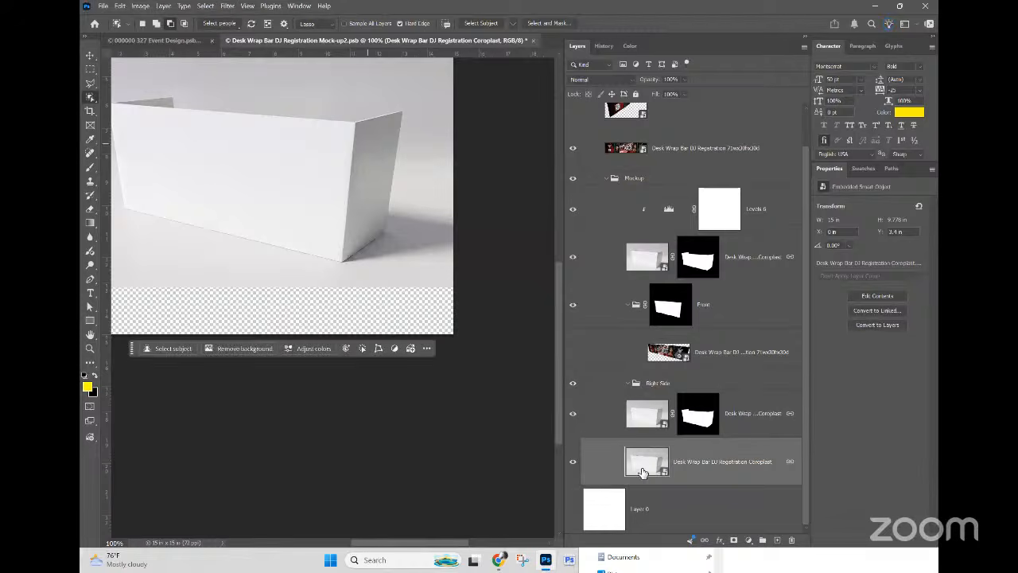
pyautogui.moveTo(414, 102)
pyautogui.mouseDown()
pyautogui.moveTo(366, 103)
pyautogui.moveTo(345, 164)
pyautogui.moveTo(360, 274)
pyautogui.moveTo(401, 237)
pyautogui.moveTo(422, 107)
pyautogui.moveTo(412, 98)
pyautogui.mouseUp()
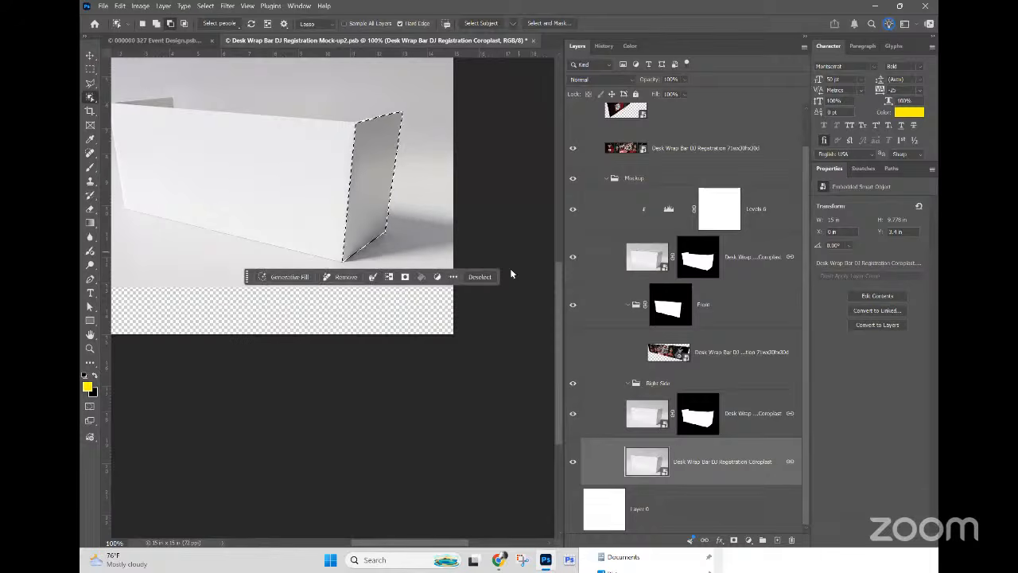
# Step: Add a layer mask to the Right Side group from the selection of the desk's right face
pyautogui.click(658, 367)
pyautogui.click(676, 382)
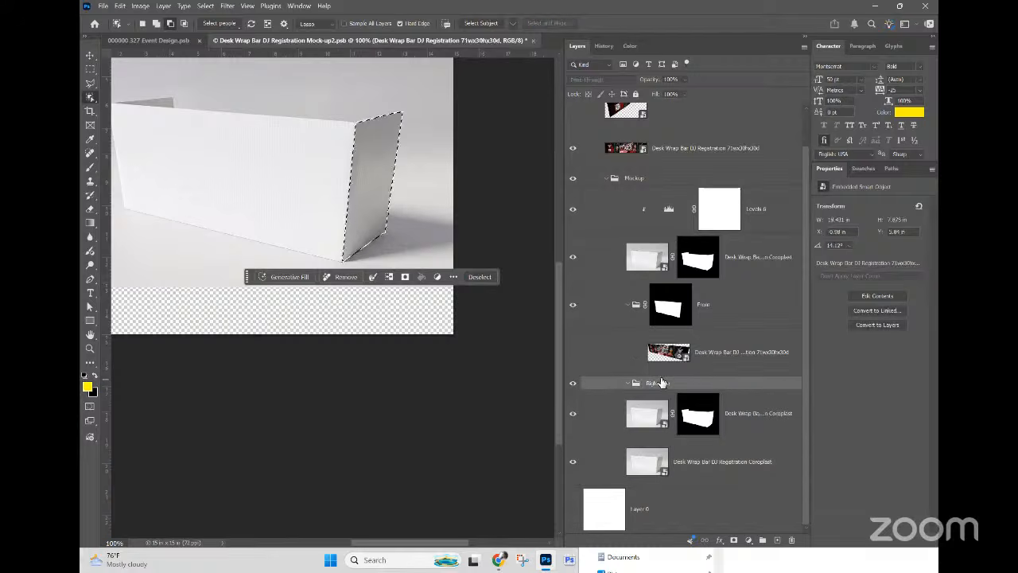
pyautogui.click(733, 540)
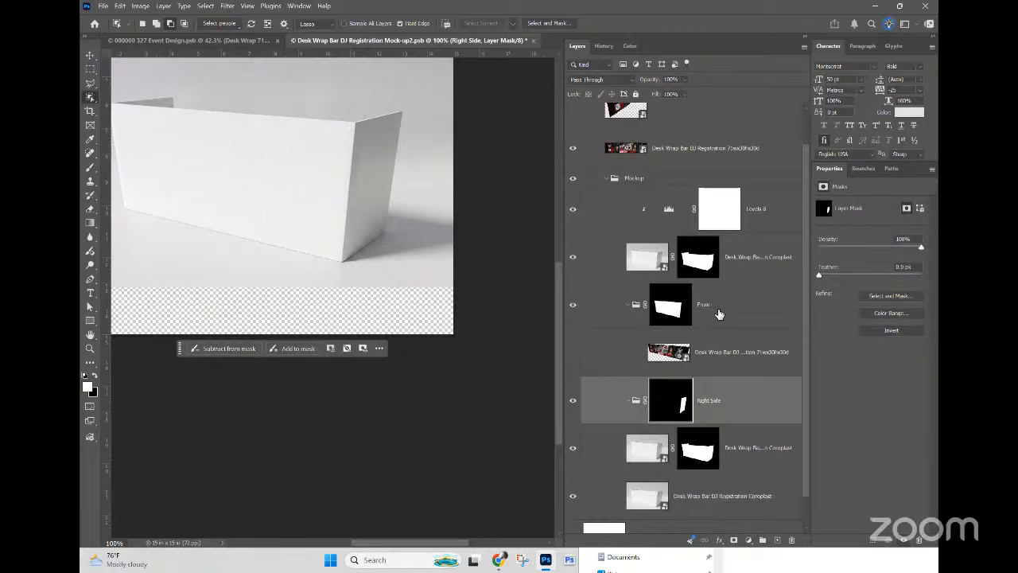
pyautogui.scroll(1, 710, 364)
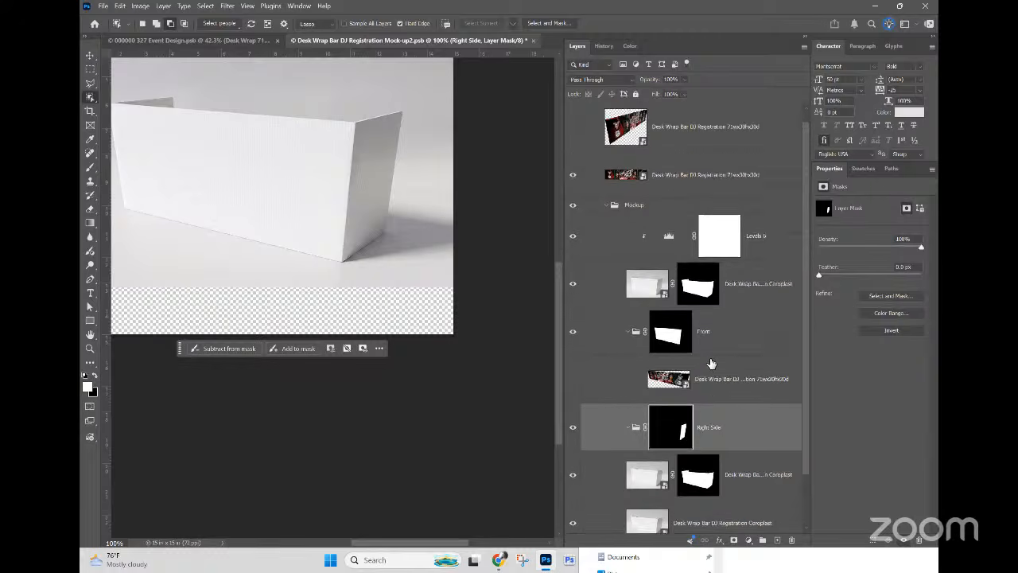
# Step: Move the distorted artwork layer into the Right Side group and make both the Right Side and Front artwork visible
pyautogui.click(666, 126)
pyautogui.moveTo(687, 142); pyautogui.dragTo(573, 443)
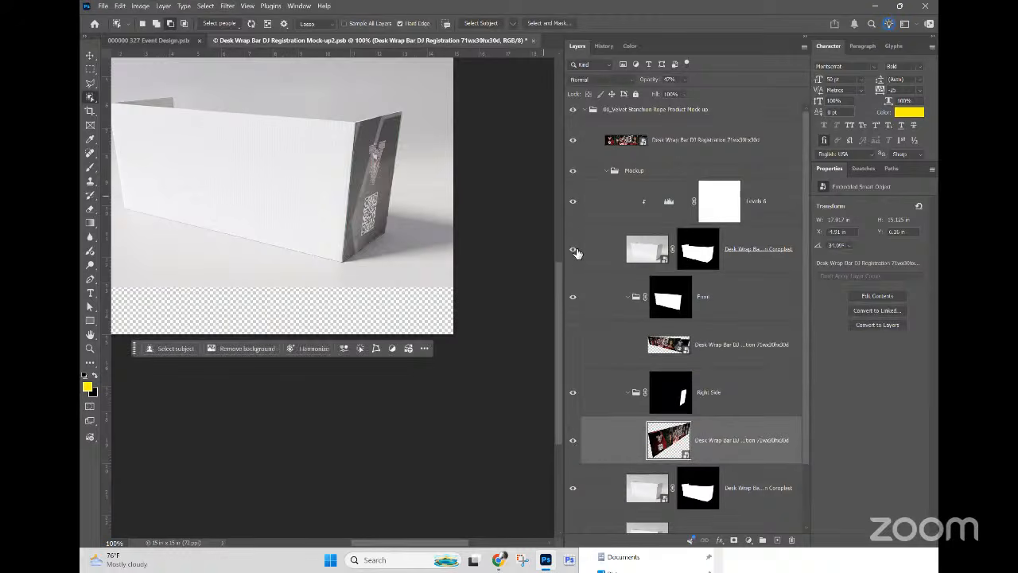
pyautogui.click(573, 348)
# Step: Set the Front group's artwork layer to 100% opacity with the Multiply blend mode
pyautogui.click(726, 343)
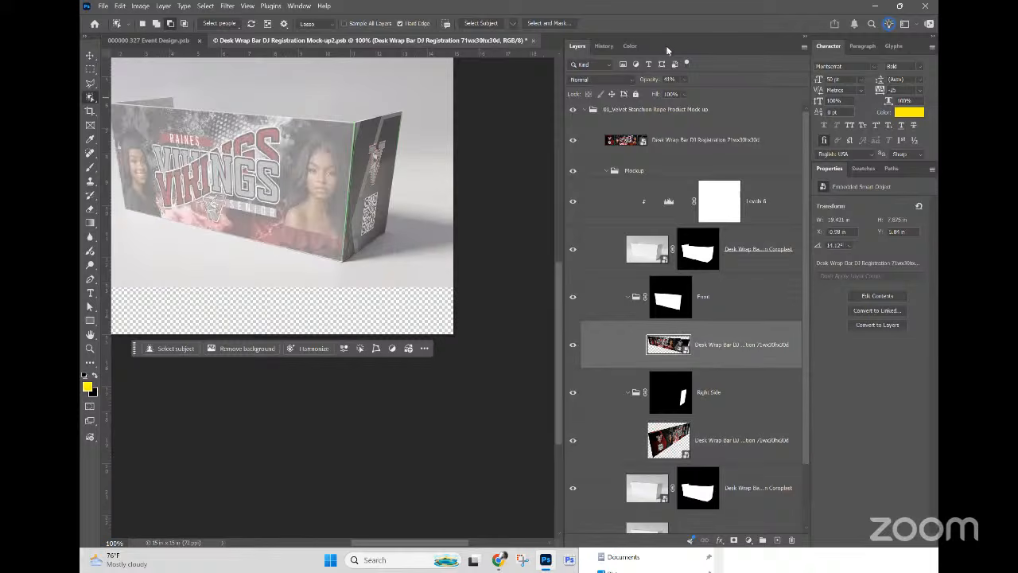
pyautogui.click(684, 81)
pyautogui.moveTo(693, 94); pyautogui.dragTo(797, 98)
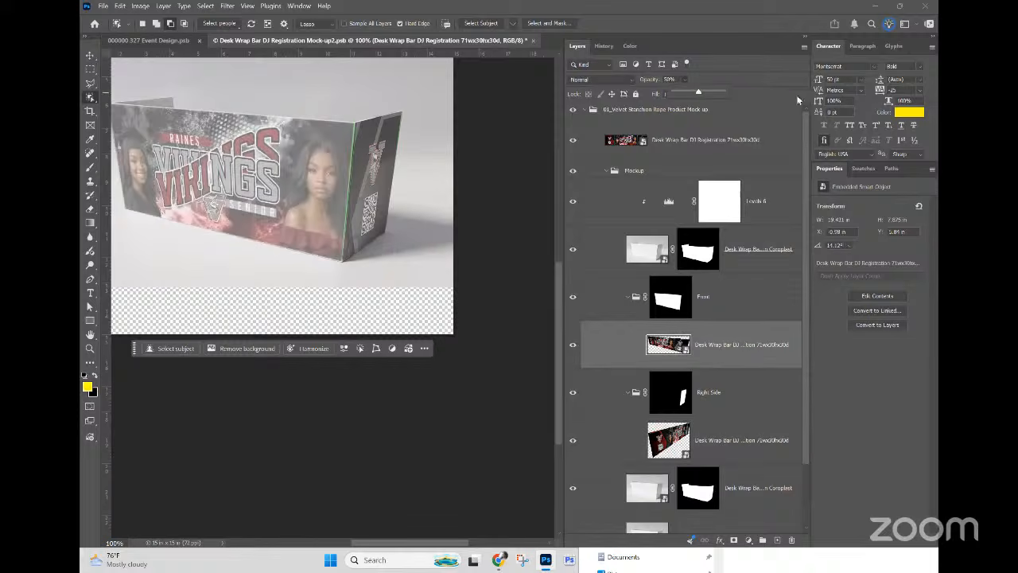
pyautogui.click(599, 81)
pyautogui.click(590, 129)
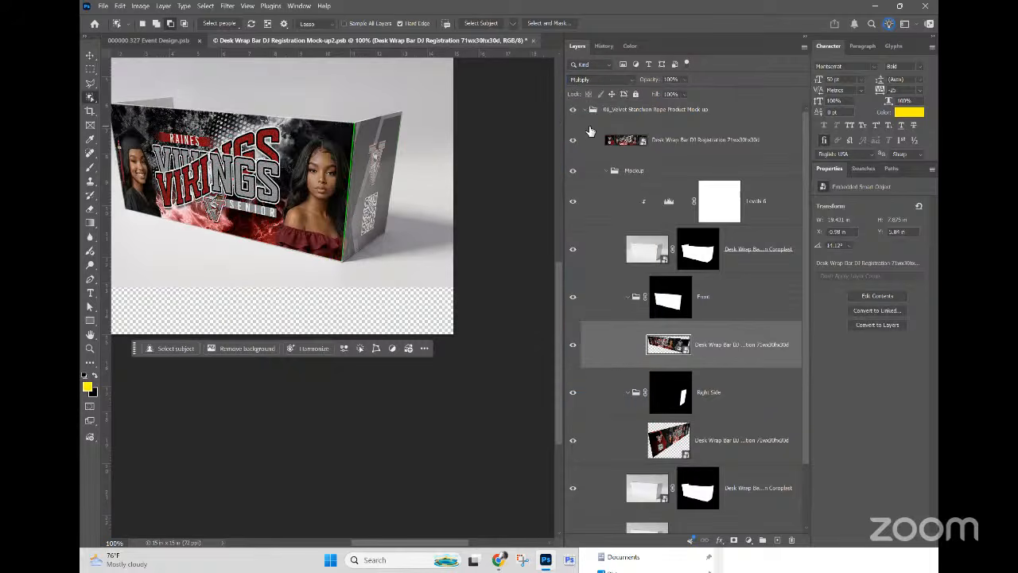
# Step: Set the Right Side group's artwork layer to 100% opacity with the Multiply blend mode
pyautogui.scroll(-1, 698, 424)
pyautogui.click(734, 410)
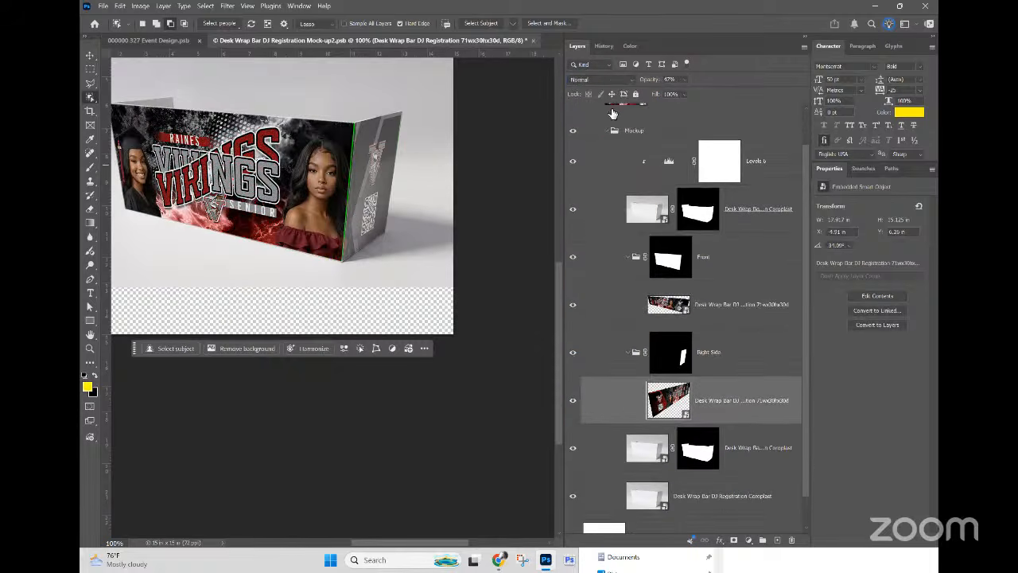
pyautogui.moveTo(719, 94); pyautogui.dragTo(795, 95)
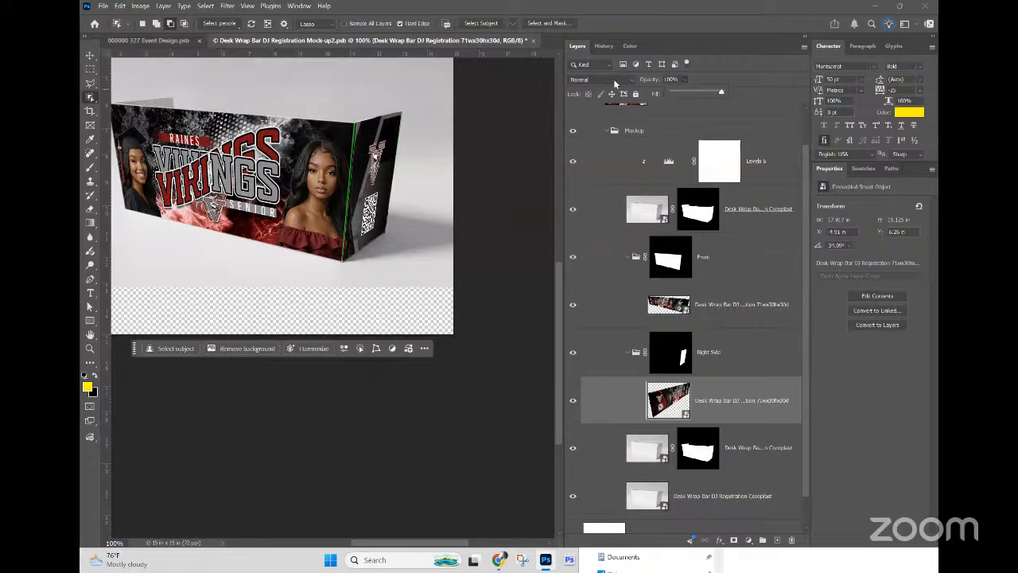
pyautogui.click(598, 81)
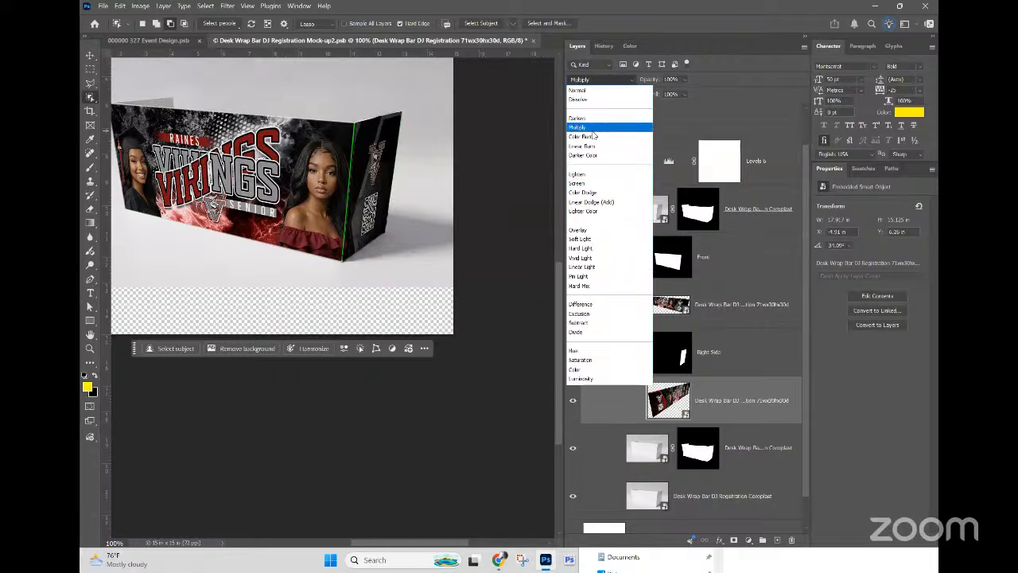
pyautogui.click(593, 128)
# Step: Open the contents of the flat Desk Wrap Bar DJ Registration 71wx30hx30d smart object above the Mockup group
pyautogui.scroll(1, 732, 303)
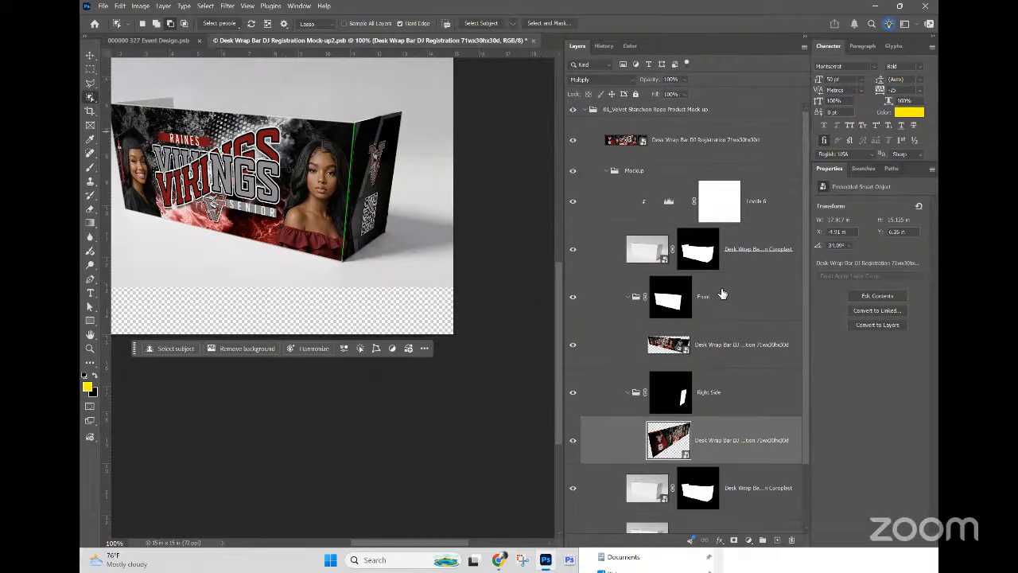
pyautogui.click(626, 140)
pyautogui.doubleClick(620, 143)
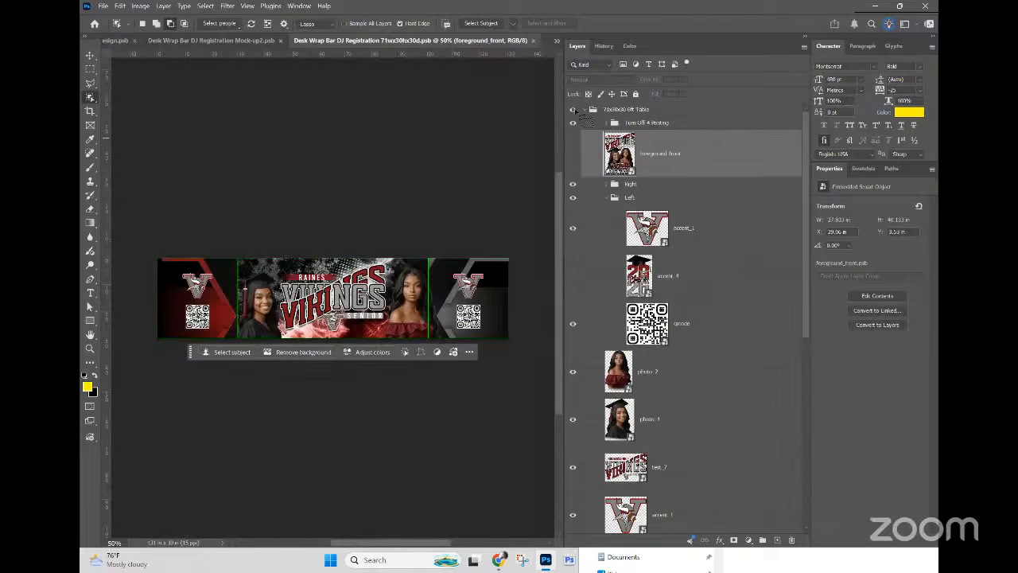
pyautogui.click(579, 125)
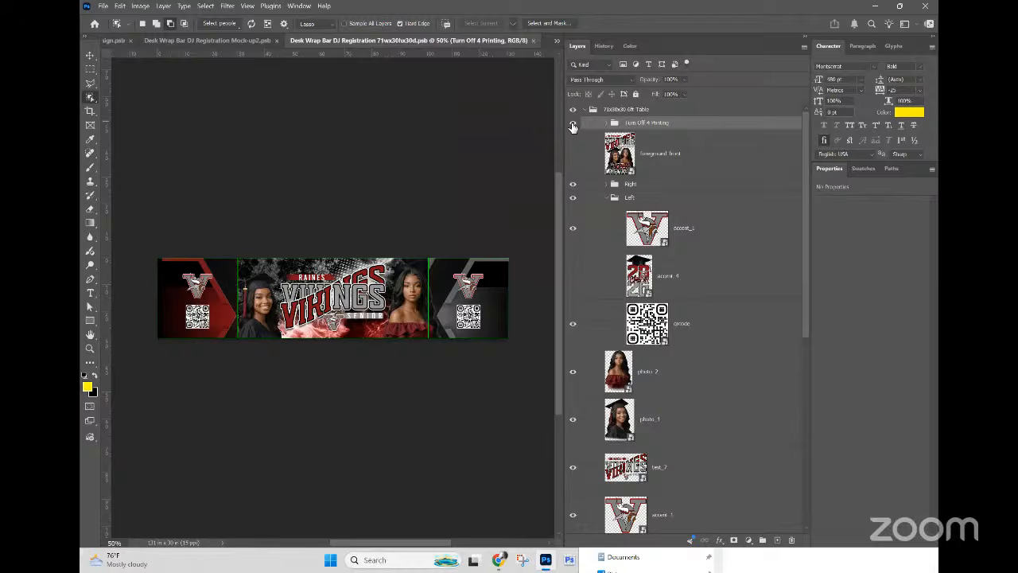
pyautogui.click(573, 123)
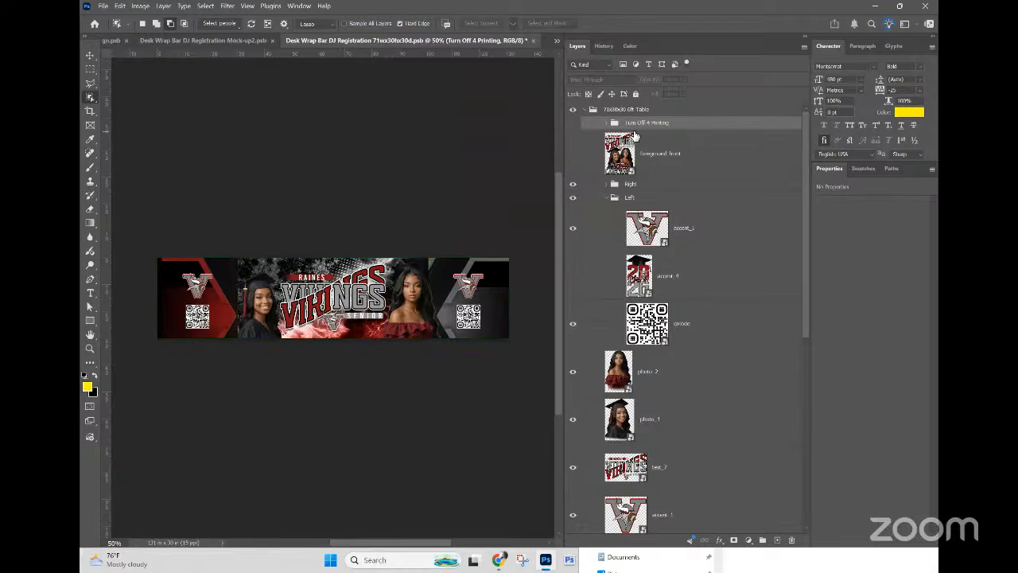
pyautogui.hotkey('ctrl', 'z')
# Step: Place vertical guides on the flat artwork's two fold lines, then save and close the smart object
pyautogui.moveTo(107, 223); pyautogui.dragTo(237, 239)
pyautogui.moveTo(116, 229); pyautogui.dragTo(427, 227)
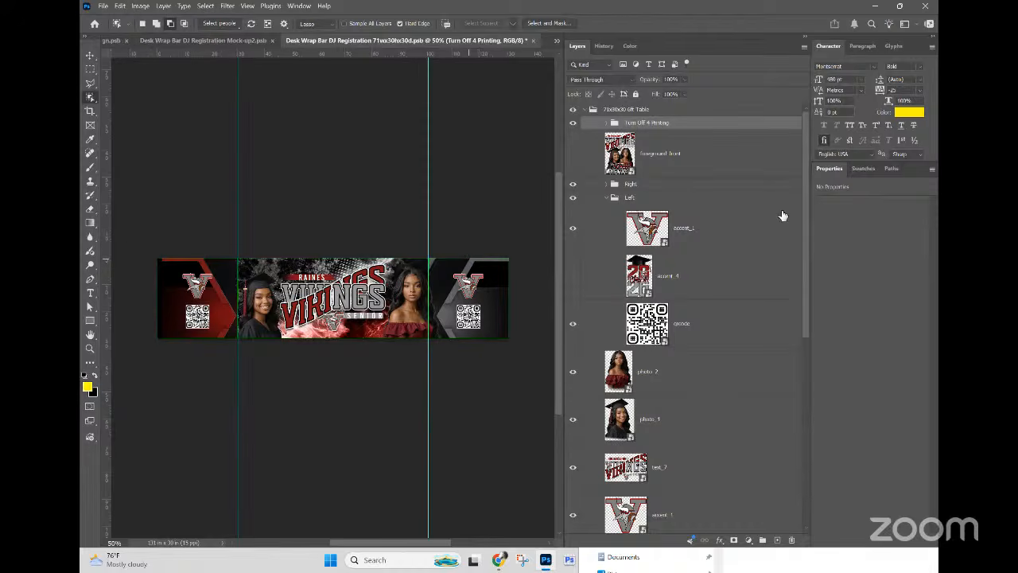
pyautogui.click(712, 155)
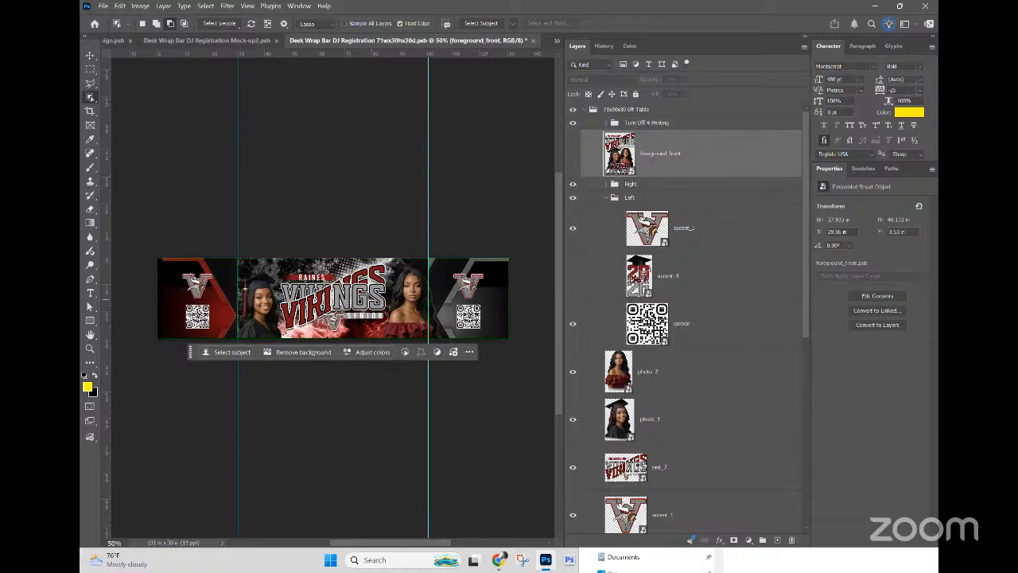
pyautogui.hotkey('alt', 'Tab')
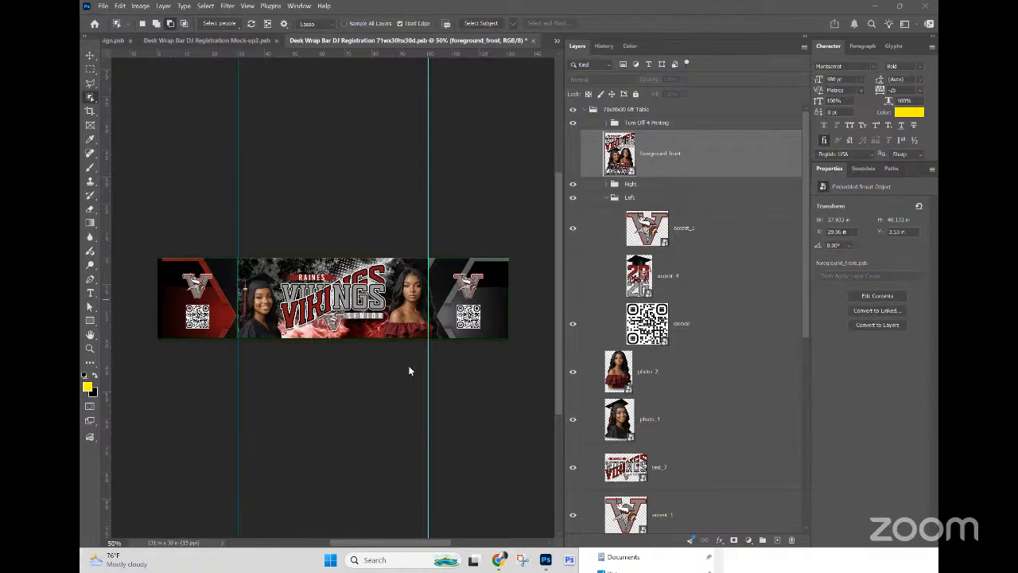
pyautogui.click(641, 151)
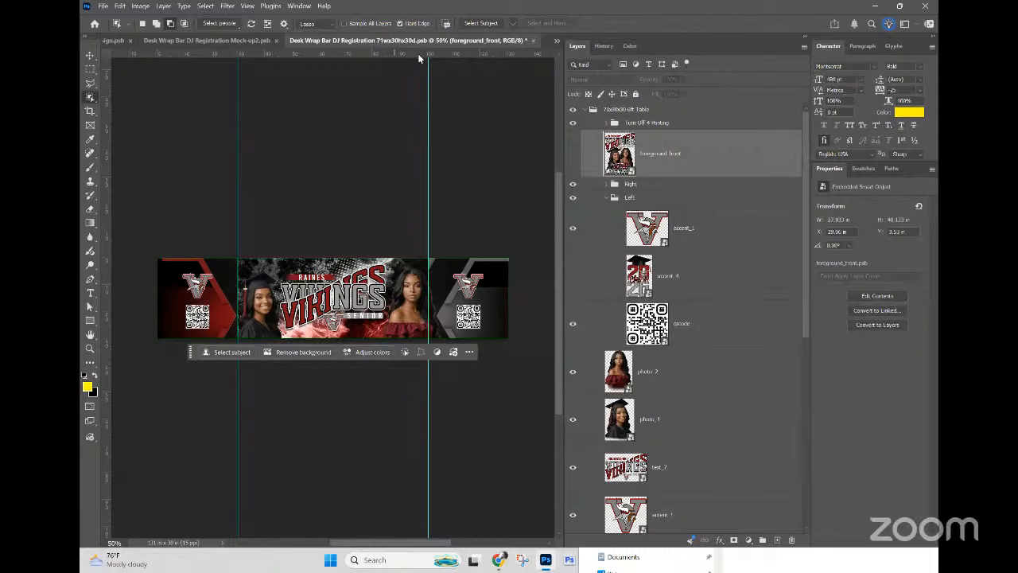
pyautogui.hotkey('ctrl', 's')
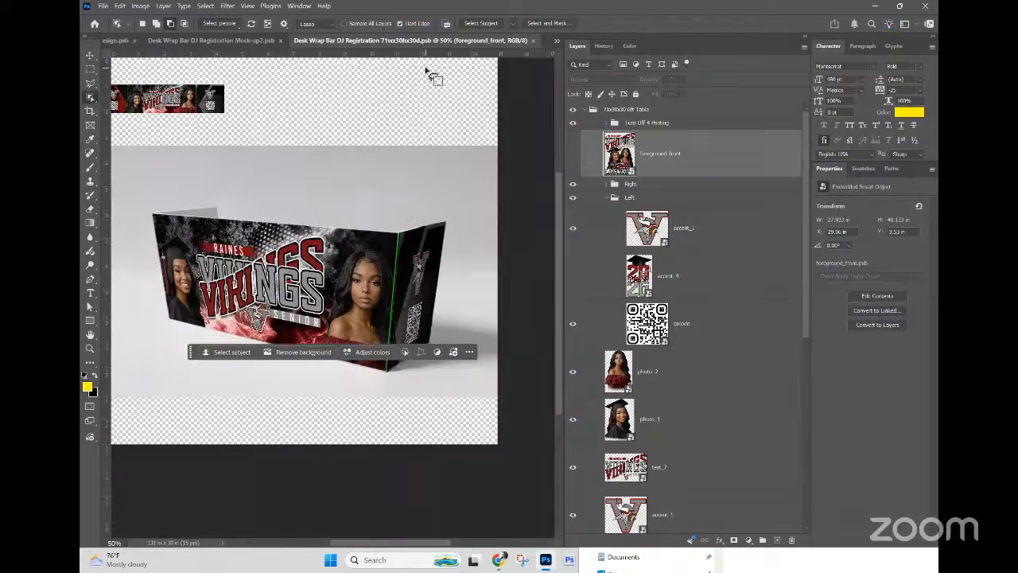
pyautogui.hotkey('ctrl', 'w')
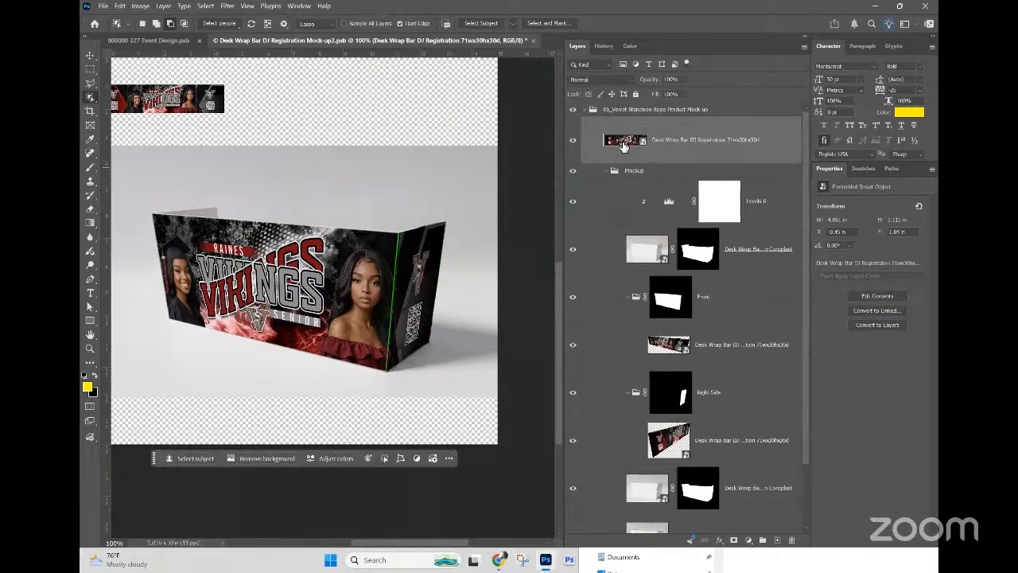
# Step: Reopen the flat desk wrap smart object, hide its Turn Off 4 Printing group, and save and close it
pyautogui.doubleClick(622, 143)
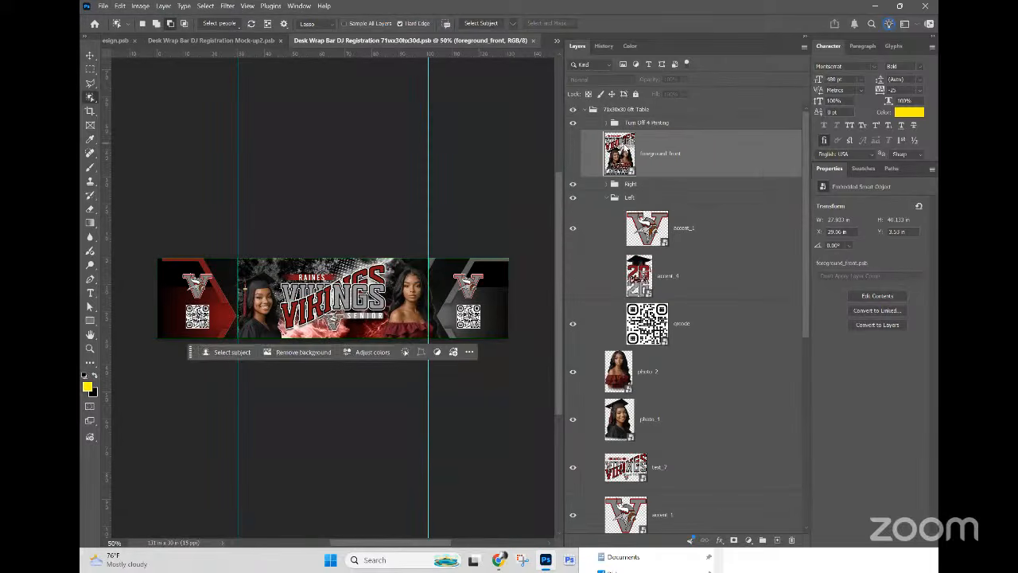
pyautogui.click(531, 40)
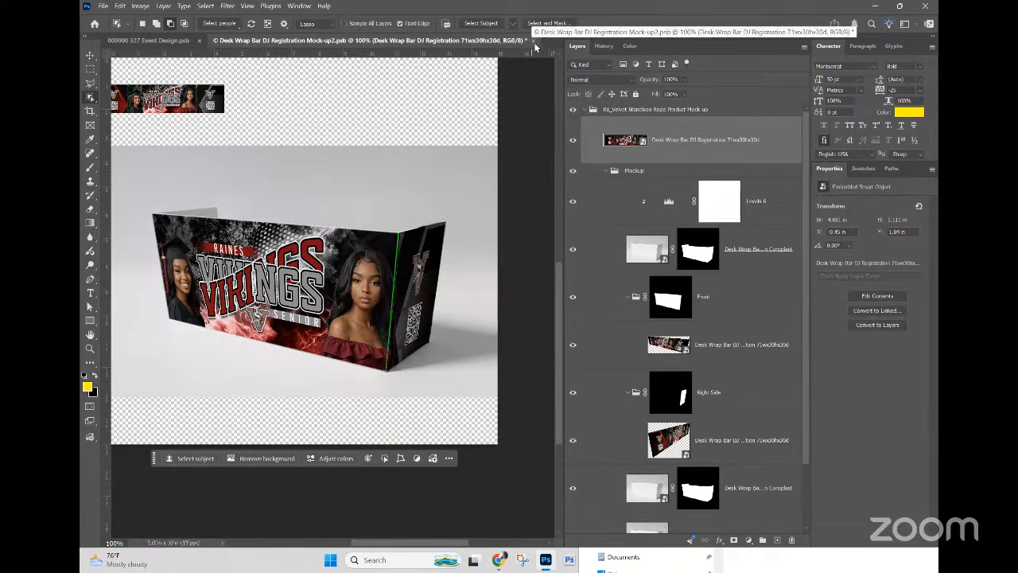
pyautogui.doubleClick(630, 143)
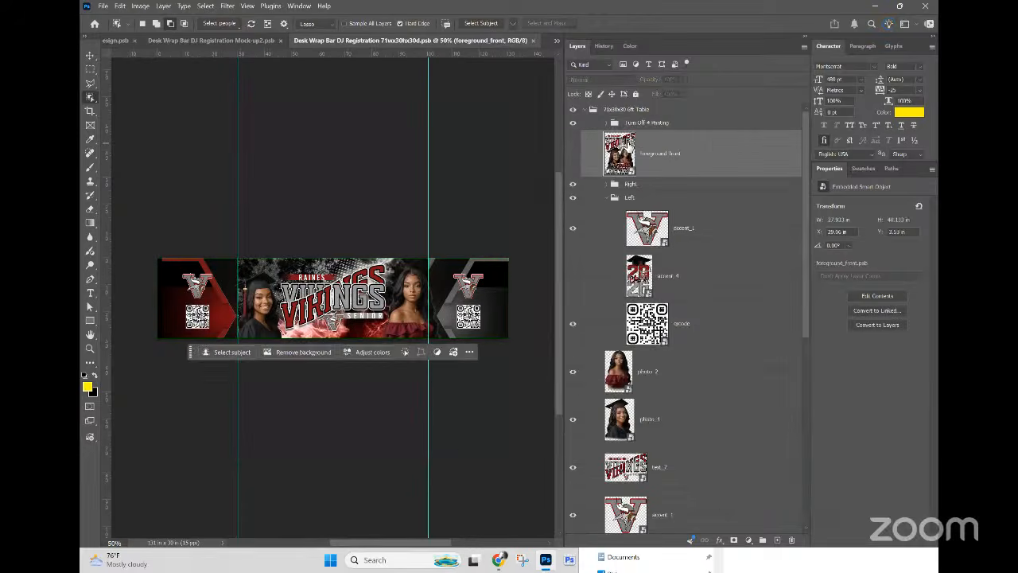
pyautogui.click(634, 110)
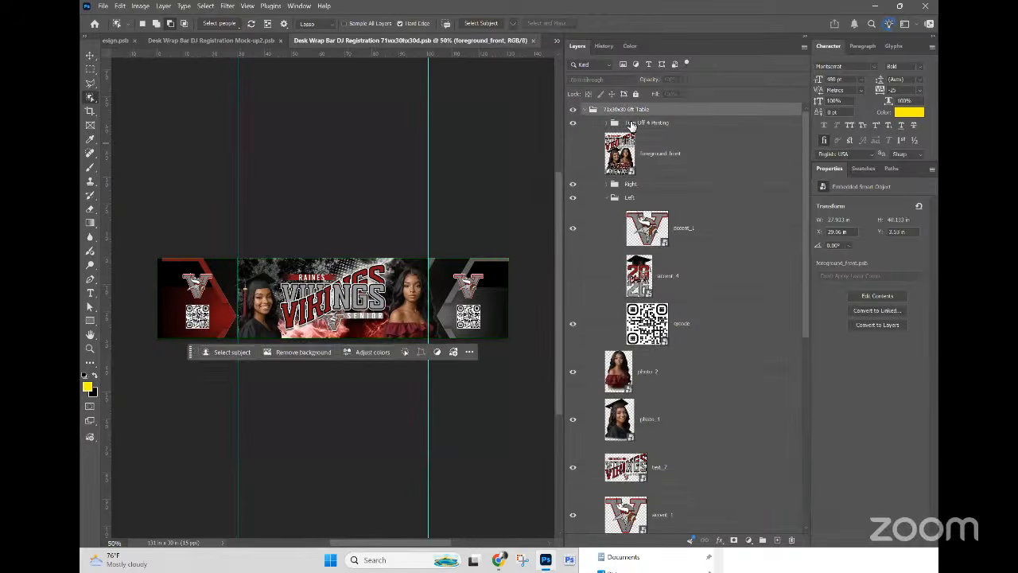
pyautogui.click(573, 123)
pyautogui.hotkey('ctrl', 's')
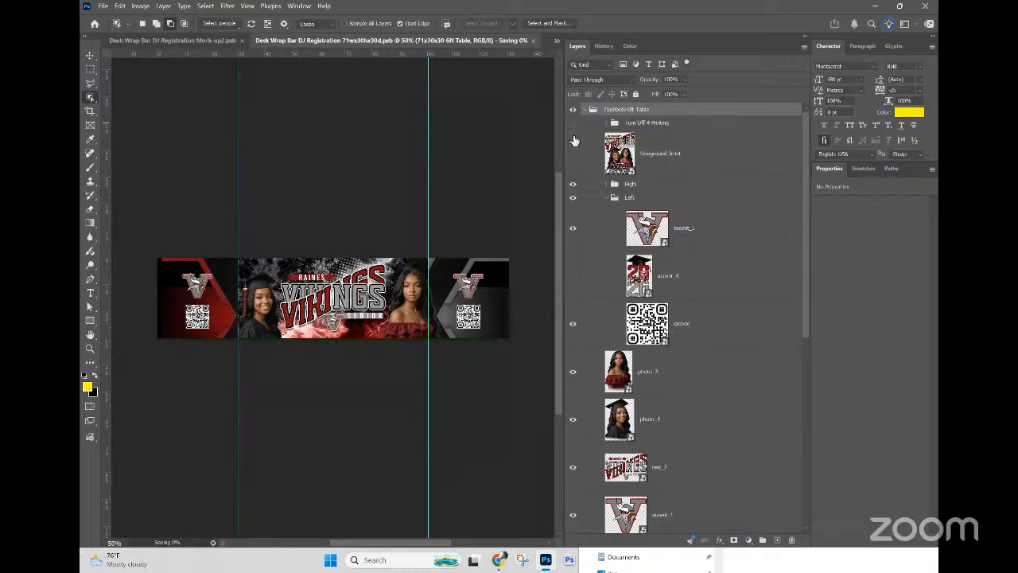
pyautogui.hotkey('ctrl', 'w')
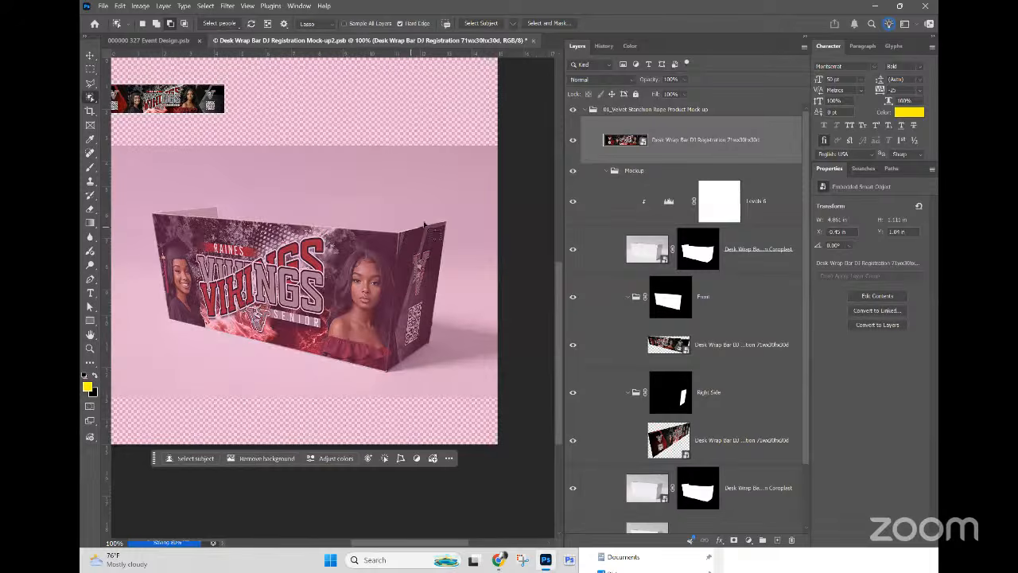
# Step: Trim the Right Side group's mask along the right face's top edge using a Polygonal Lasso selection
pyautogui.hotkey('ctrl', '+')
pyautogui.hotkey('ctrl', '+')
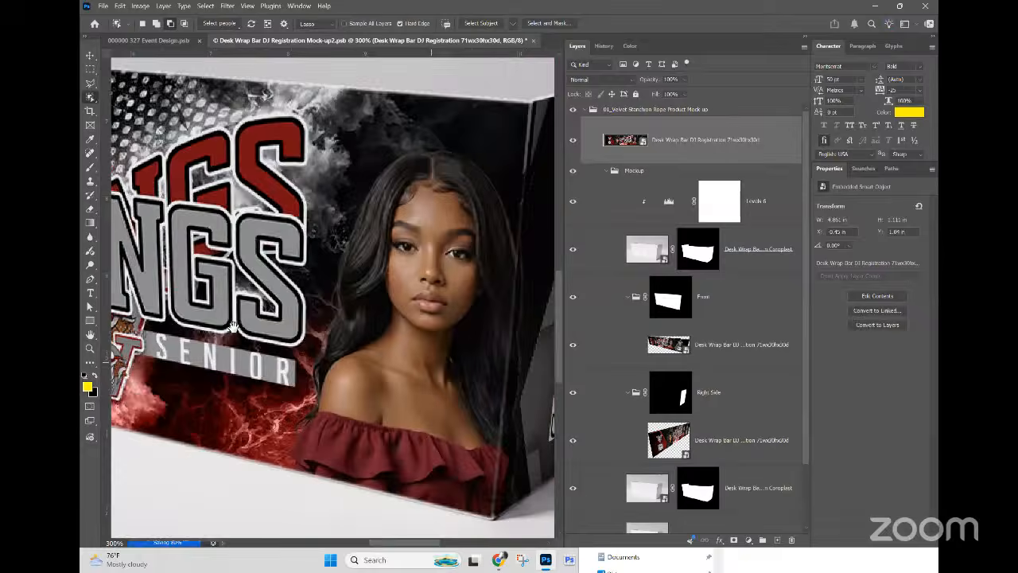
pyautogui.moveTo(432, 391); pyautogui.dragTo(233, 356)
pyautogui.scroll(4, 233, 356)
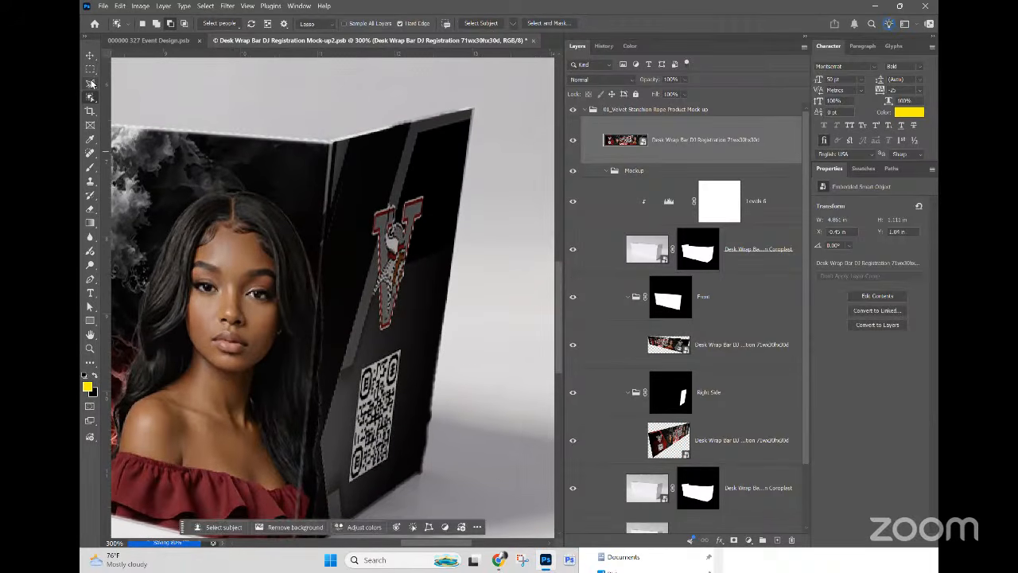
pyautogui.click(90, 83)
pyautogui.click(310, 121)
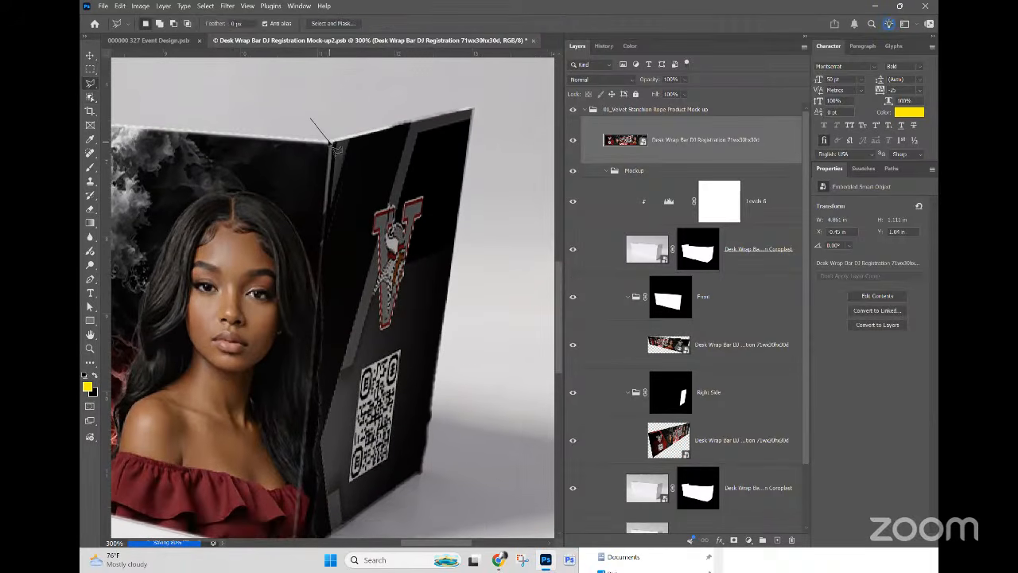
pyautogui.click(329, 143)
pyautogui.click(521, 90)
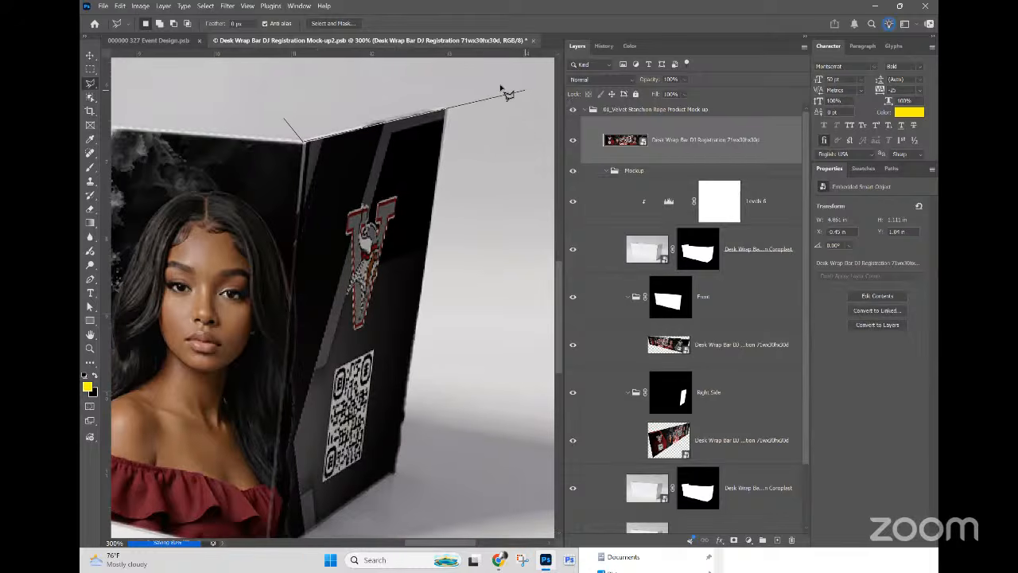
pyautogui.click(454, 79)
pyautogui.click(322, 100)
pyautogui.click(285, 119)
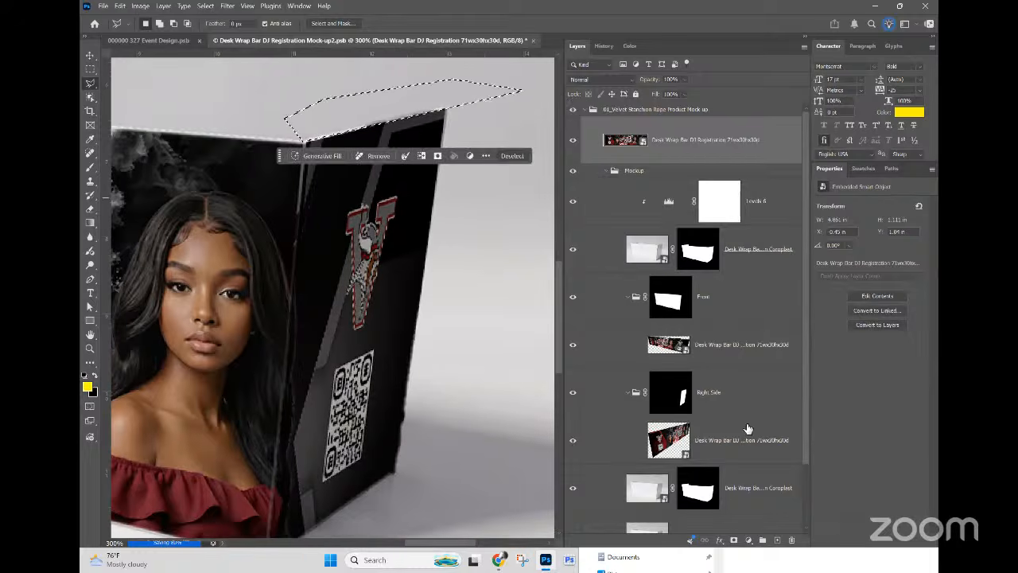
pyautogui.click(676, 403)
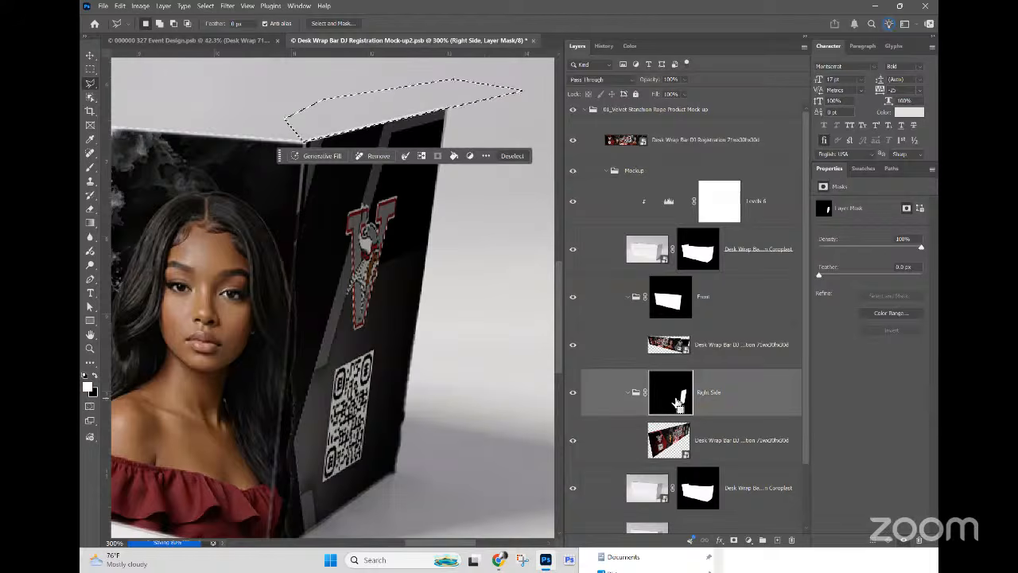
pyautogui.hotkey('alt', 'BackSpace')
pyautogui.hotkey('ctrl', 'd')
# Step: Trim the Right Side mask along the face's outer vertical edge with a polygonal selection from the top corner to the bottom corner
pyautogui.scroll(-2, 689, 405)
pyautogui.scroll(-1, 503, 440)
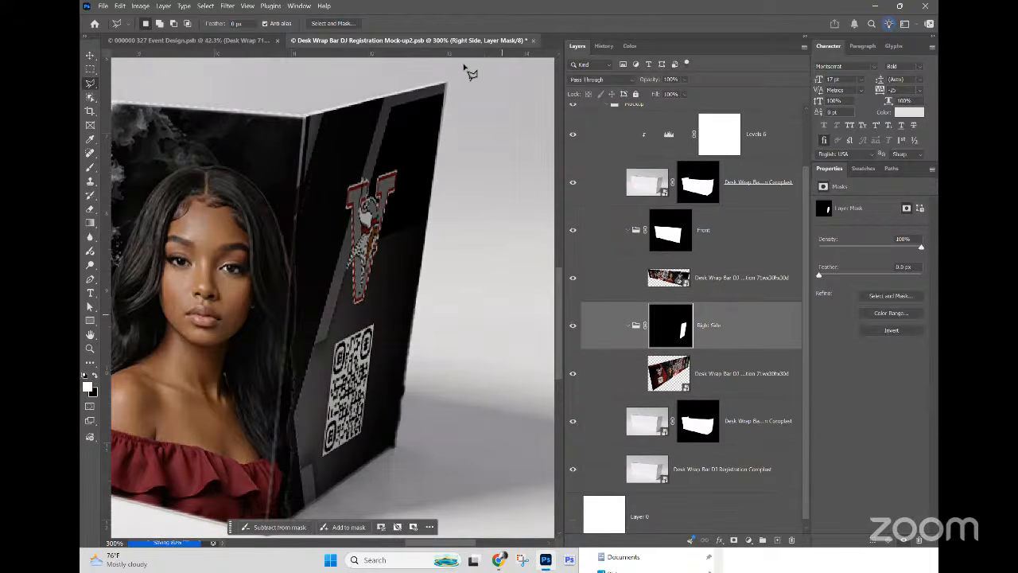
pyautogui.click(446, 80)
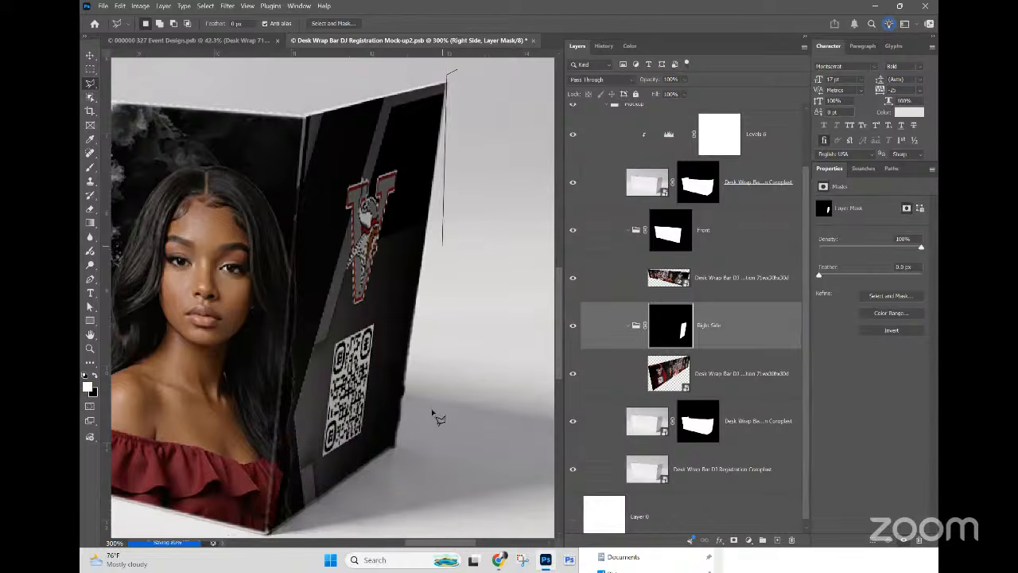
pyautogui.click(392, 460)
pyautogui.click(439, 471)
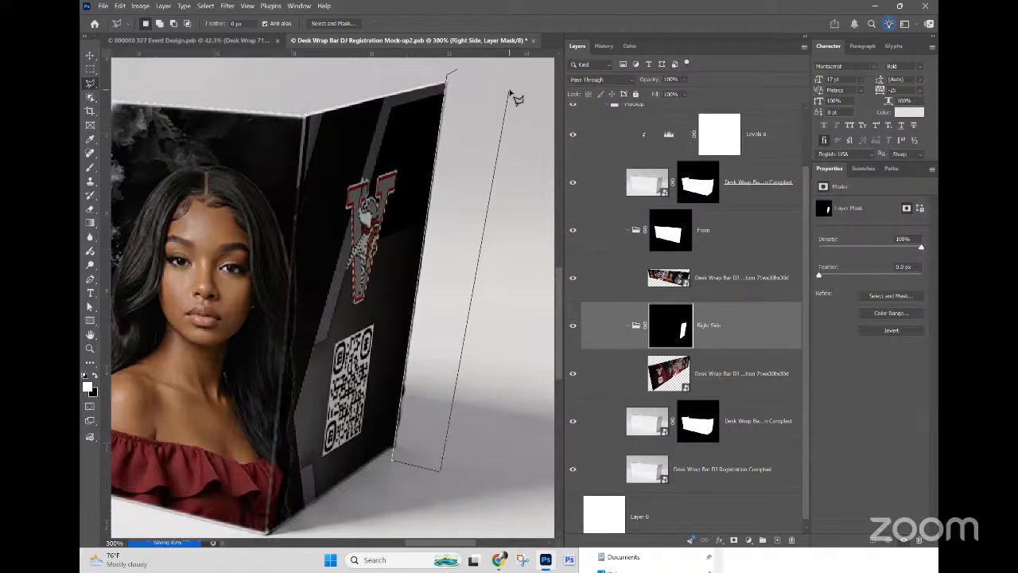
pyautogui.doubleClick(509, 89)
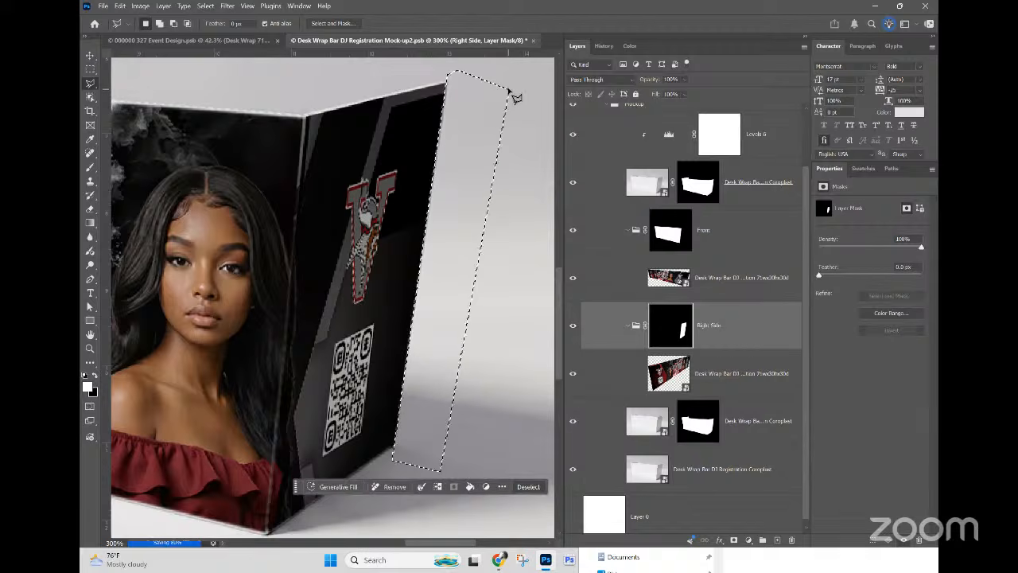
pyautogui.hotkey('ctrl', 'd')
# Step: Trim the Right Side mask along the right face's bottom edge with a polygonal selection from the outer corner to the front corner
pyautogui.scroll(-3, 481, 288)
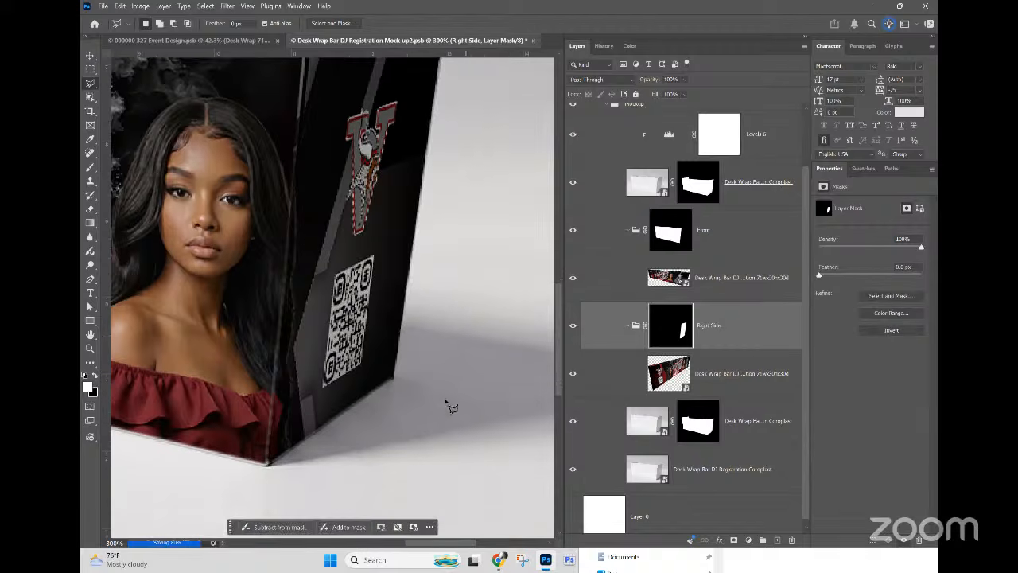
pyautogui.click(470, 435)
pyautogui.click(429, 364)
pyautogui.click(395, 371)
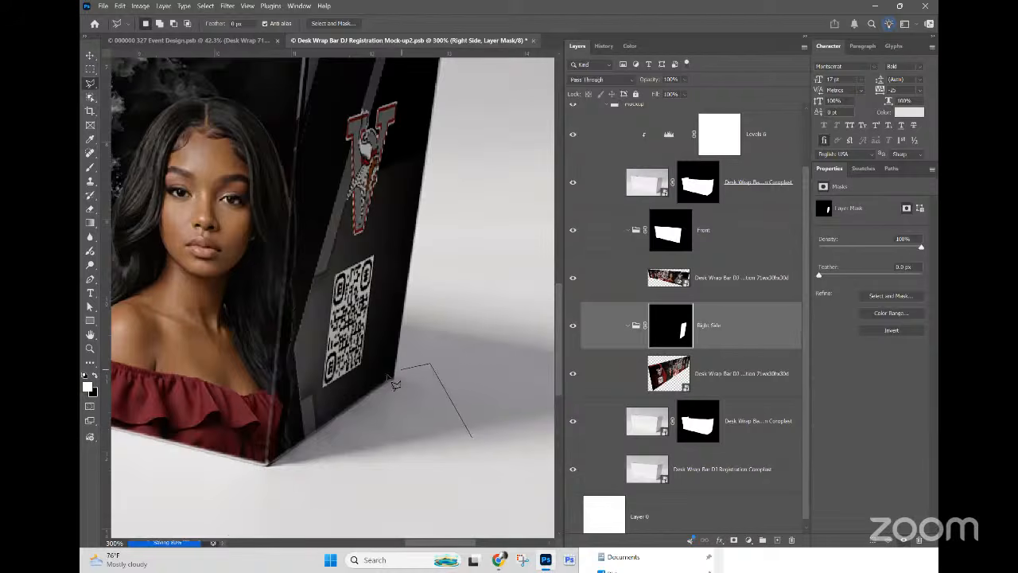
pyautogui.click(262, 467)
pyautogui.doubleClick(489, 483)
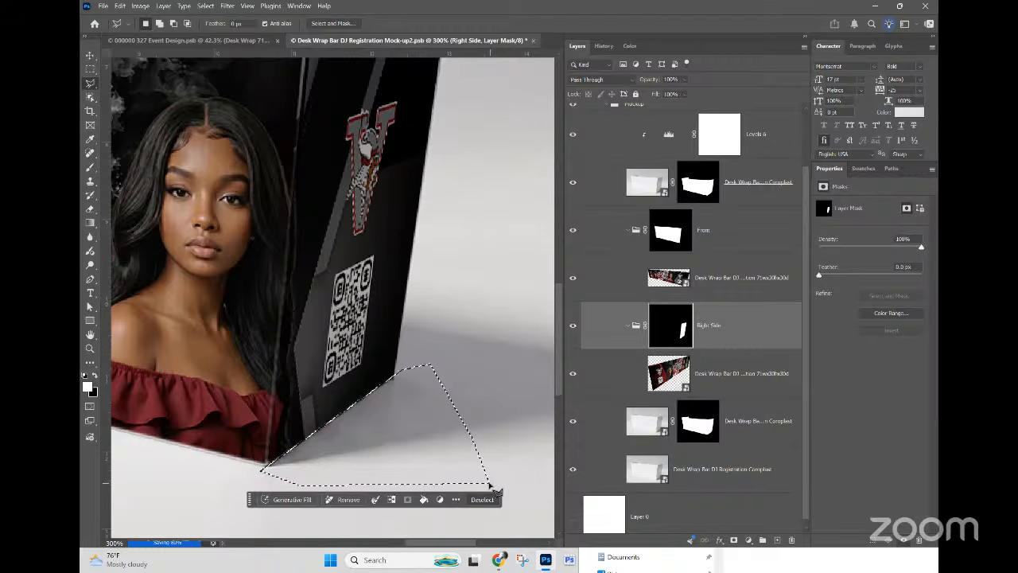
pyautogui.hotkey('ctrl', 'd')
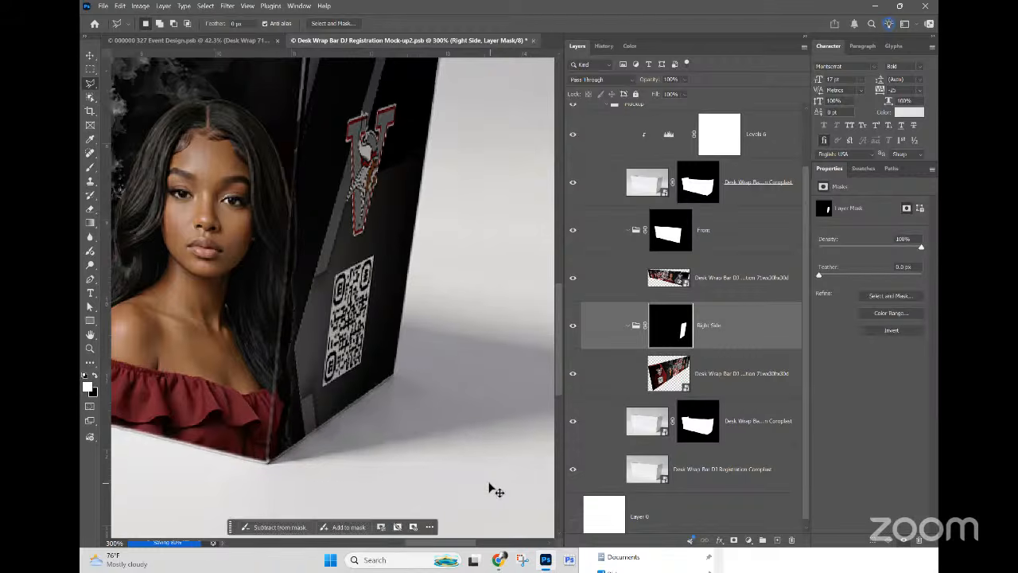
# Step: Outline the area beside the fold between the front and right faces with the Polygonal Lasso, looping around outside the right face
pyautogui.hotkey('ctrl', '-')
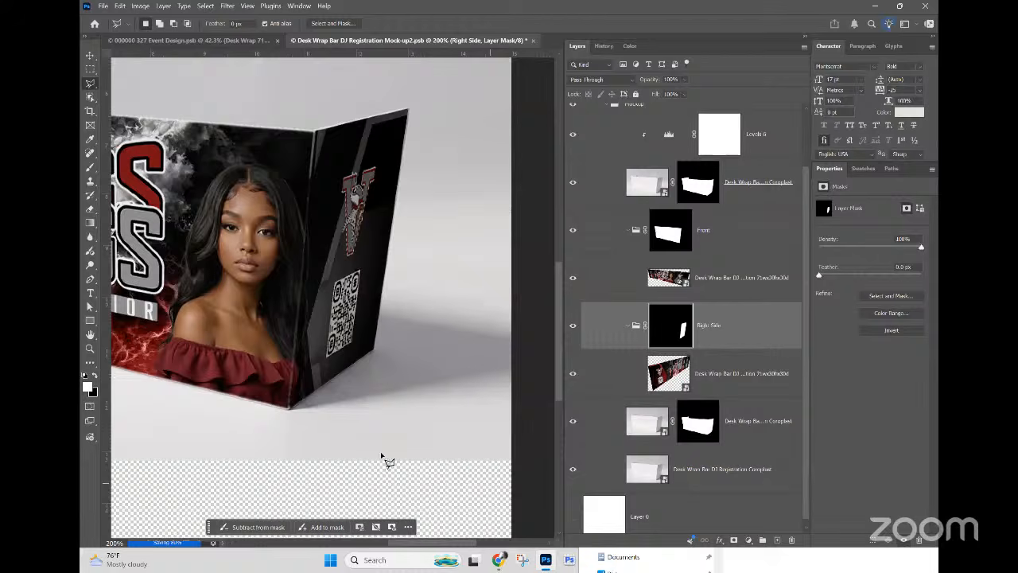
pyautogui.click(282, 84)
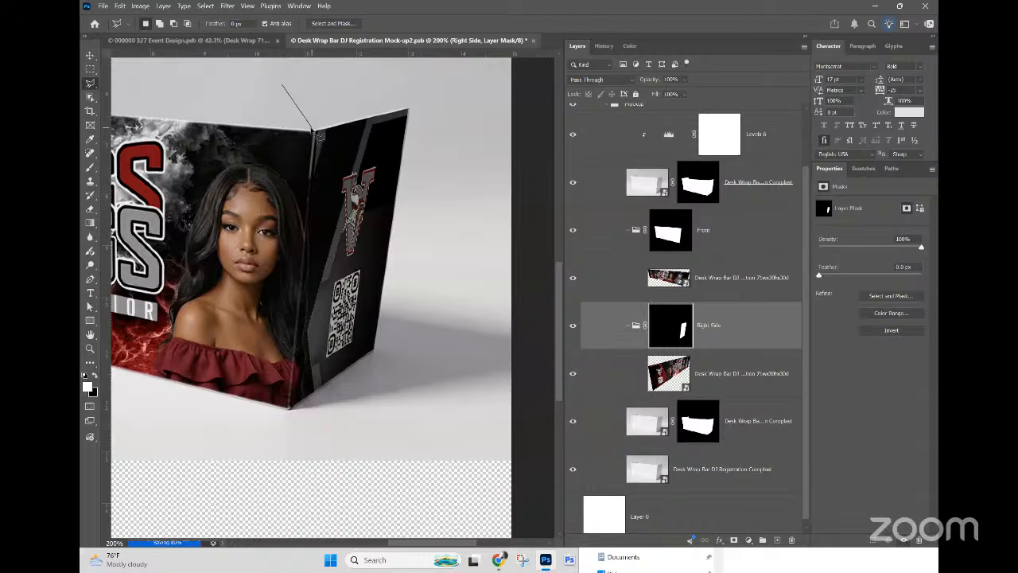
pyautogui.click(311, 129)
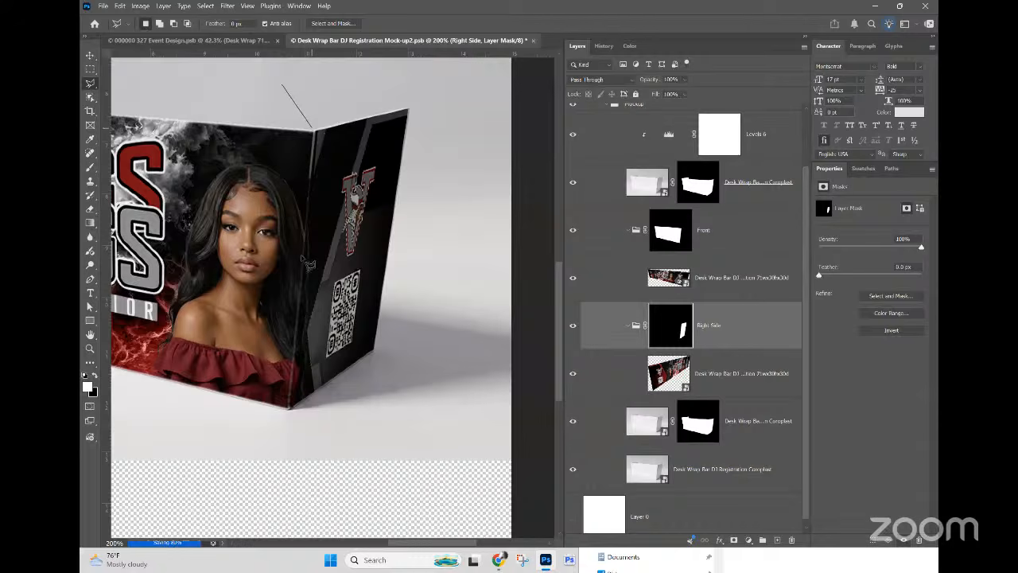
pyautogui.click(282, 448)
pyautogui.click(393, 382)
pyautogui.click(437, 237)
pyautogui.click(469, 68)
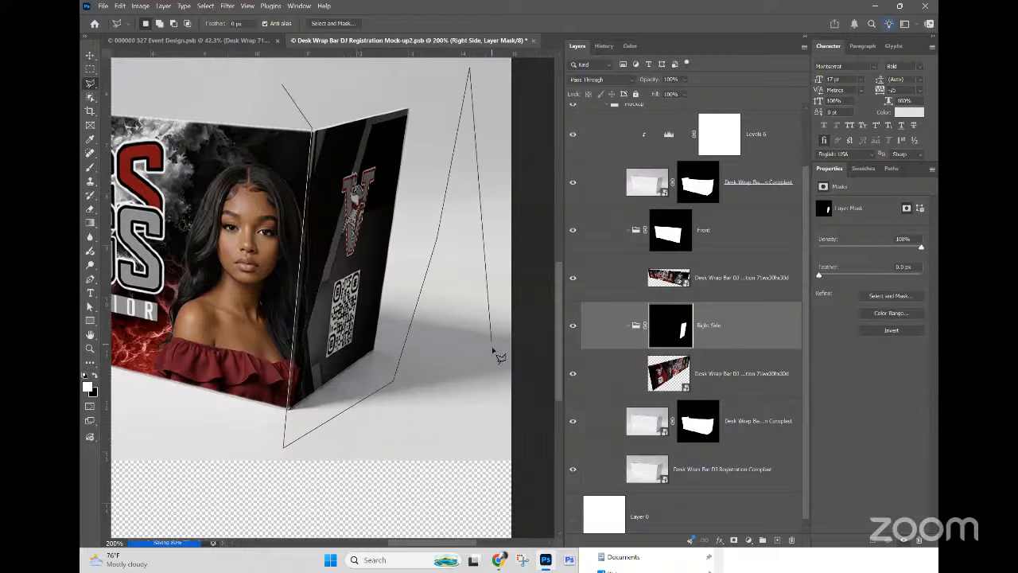
pyautogui.click(468, 374)
pyautogui.click(348, 458)
pyautogui.click(227, 503)
pyautogui.click(194, 468)
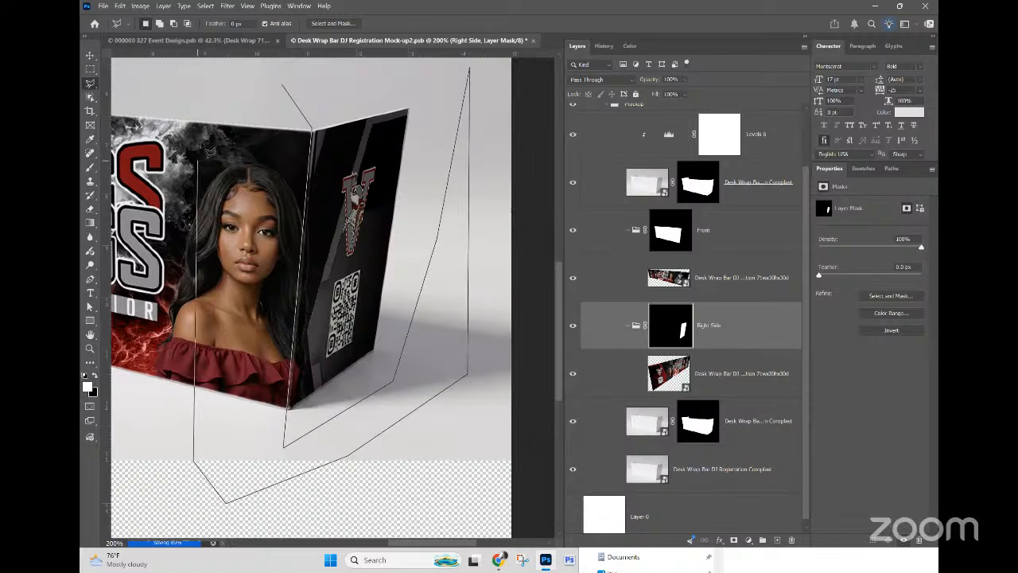
pyautogui.click(205, 86)
pyautogui.doubleClick(217, 85)
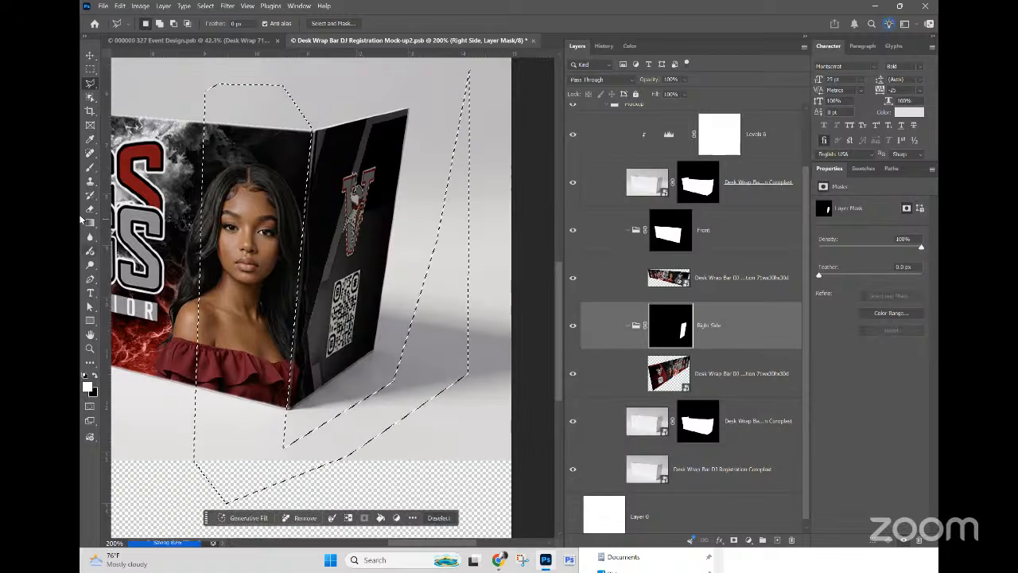
# Step: Switch to the Brush tool and reduce the soft brush to a small size suited to painting along the fold
pyautogui.click(88, 170)
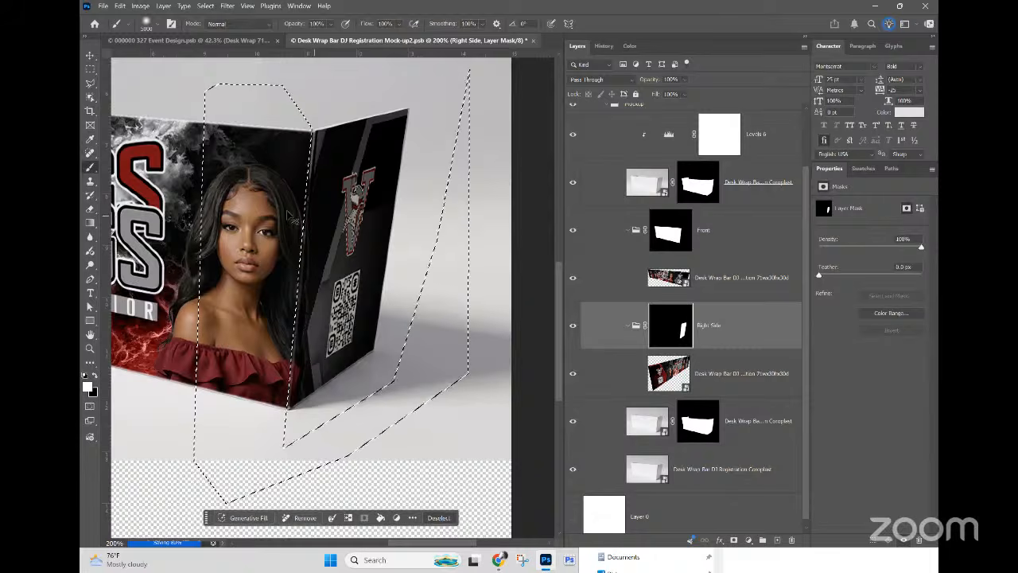
pyautogui.keyDown('alt'); pyautogui.rightClick(293, 202); pyautogui.keyUp('alt')
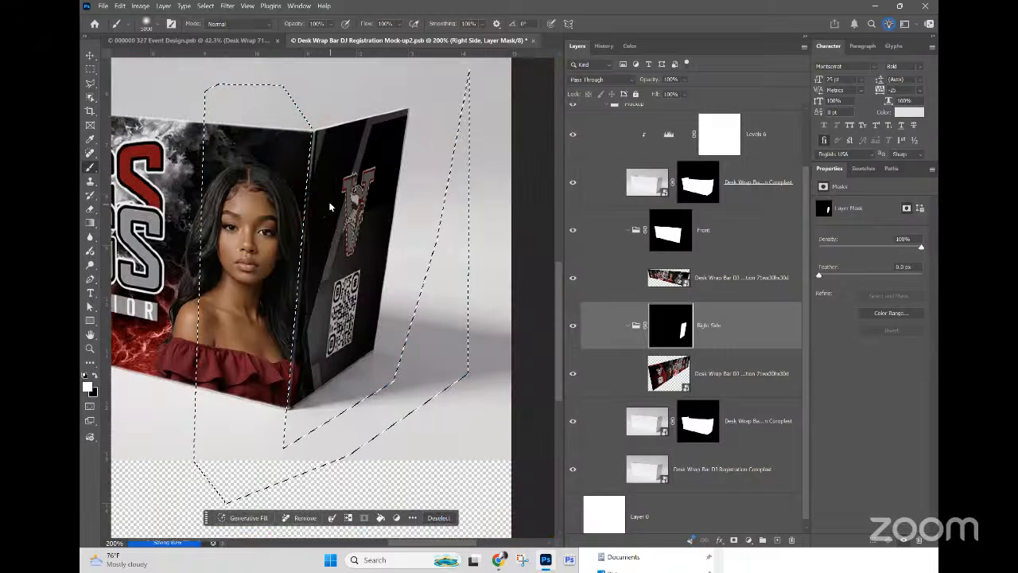
pyautogui.keyDown('alt'); pyautogui.rightClick(329, 205); pyautogui.keyUp('alt')
pyautogui.keyDown('alt'); pyautogui.rightClick(328, 206); pyautogui.keyUp('alt')
pyautogui.moveTo(329, 203); pyautogui.dragTo(174, 206)
pyautogui.moveTo(380, 199); pyautogui.dragTo(87, 208)
pyautogui.moveTo(334, 205); pyautogui.dragTo(208, 206)
pyautogui.click(157, 25)
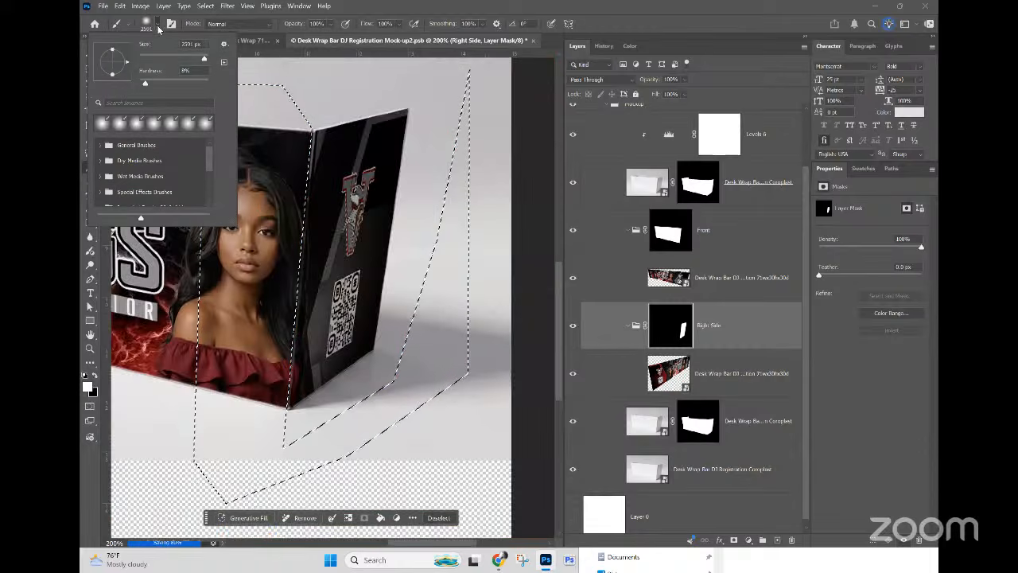
pyautogui.click(160, 59)
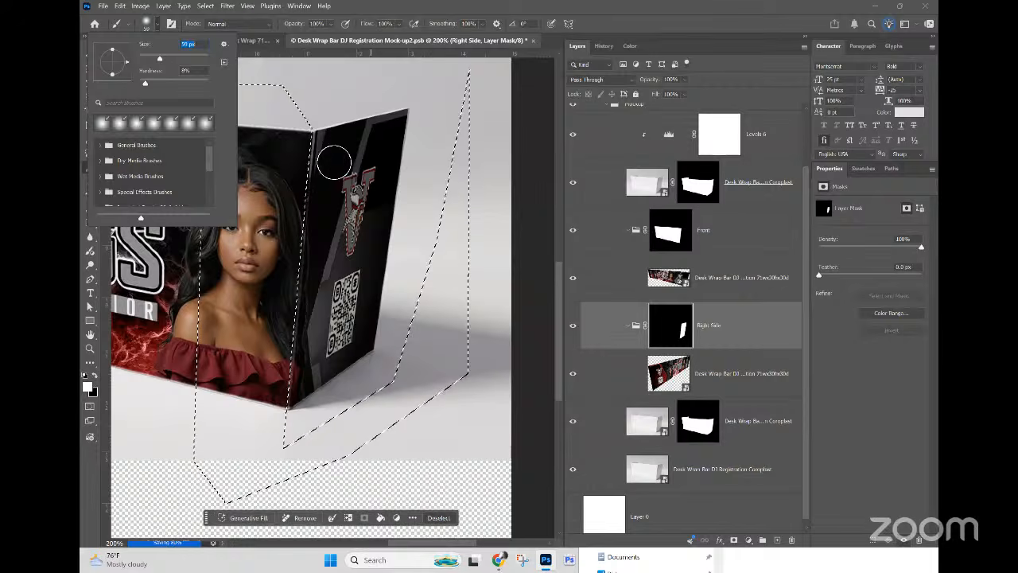
# Step: Undo a trial stroke, invert the selection, paint white on the Right Side mask along the fold, and deselect
pyautogui.moveTo(320, 142); pyautogui.dragTo(313, 218)
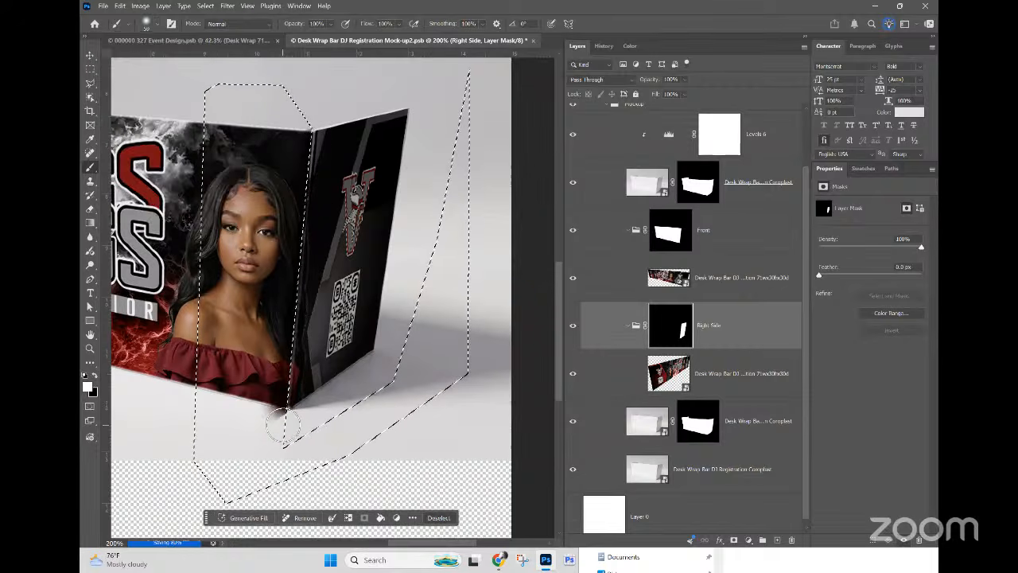
pyautogui.hotkey('ctrl', 'z')
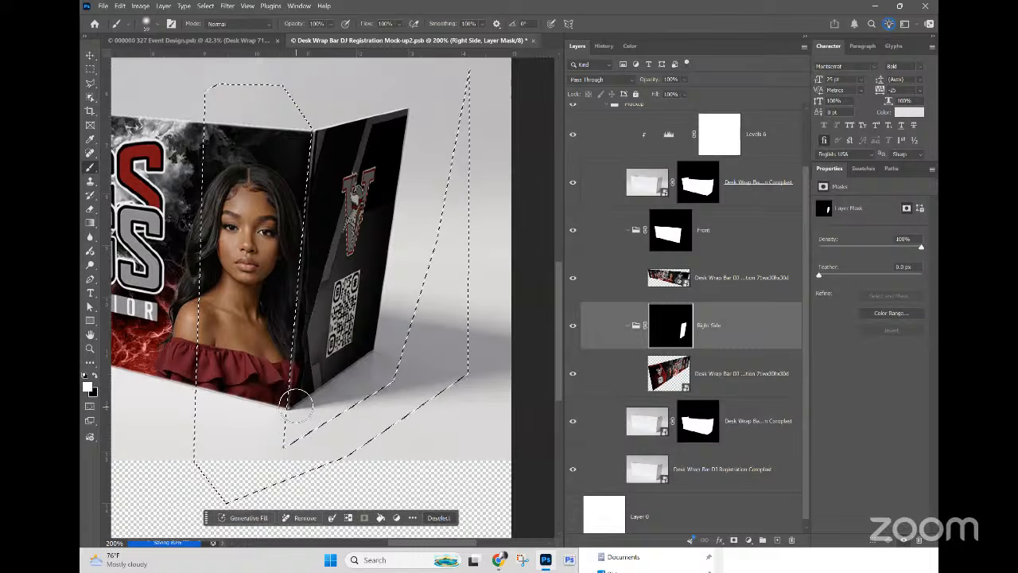
pyautogui.click(205, 8)
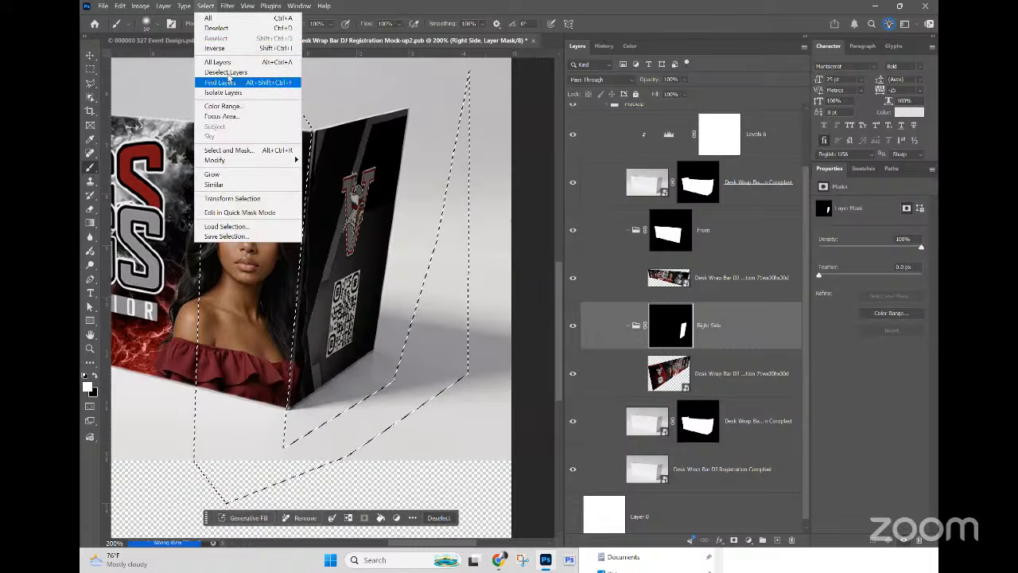
pyautogui.click(229, 48)
pyautogui.moveTo(321, 135)
pyautogui.mouseDown()
pyautogui.moveTo(310, 277)
pyautogui.moveTo(273, 411)
pyautogui.mouseUp()
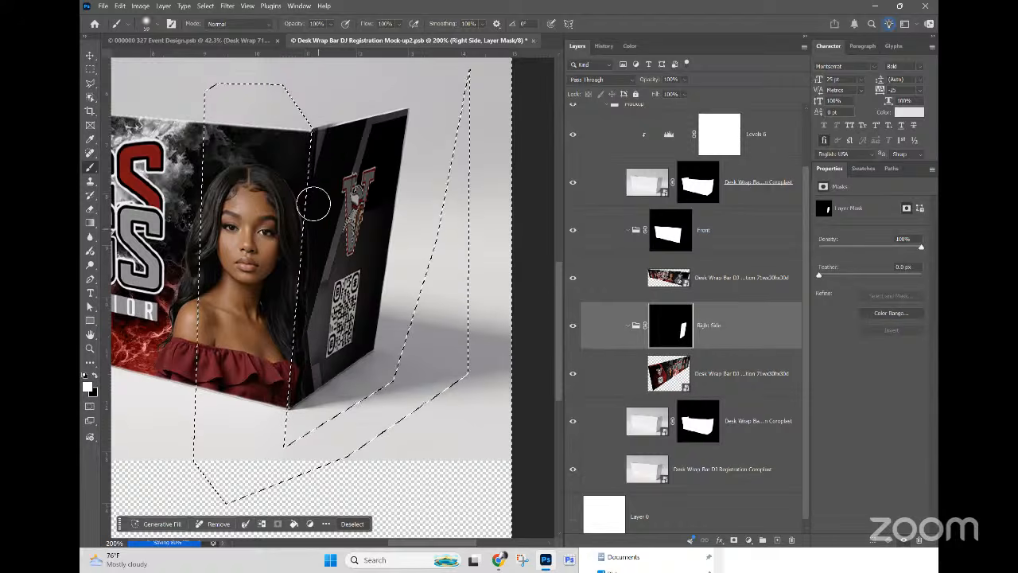
pyautogui.hotkey('ctrl', 'd')
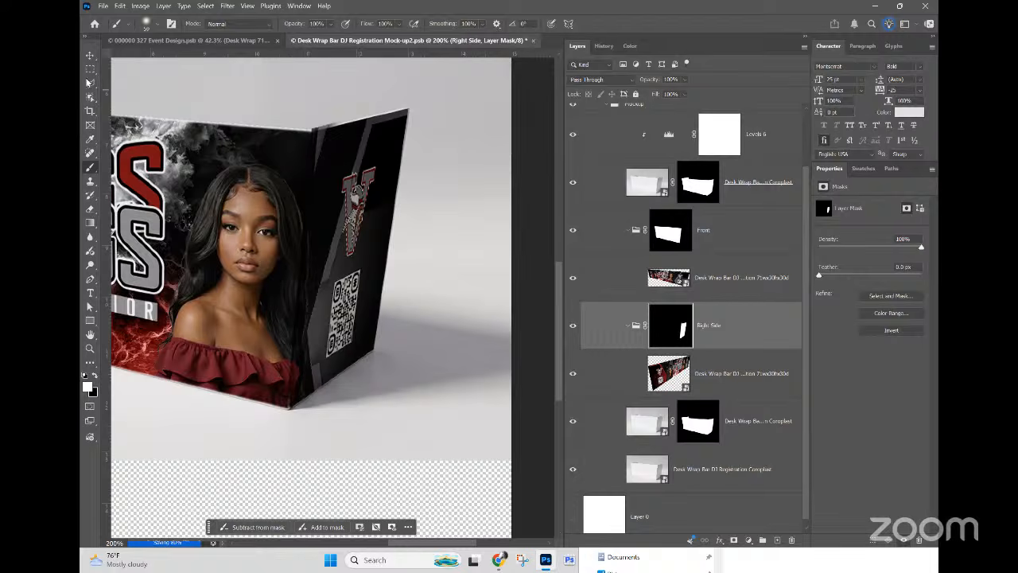
# Step: Clean the Right Side mask above the right face's top edge using a polygonal selection, then clear the selection
pyautogui.press('l')
pyautogui.click(287, 104)
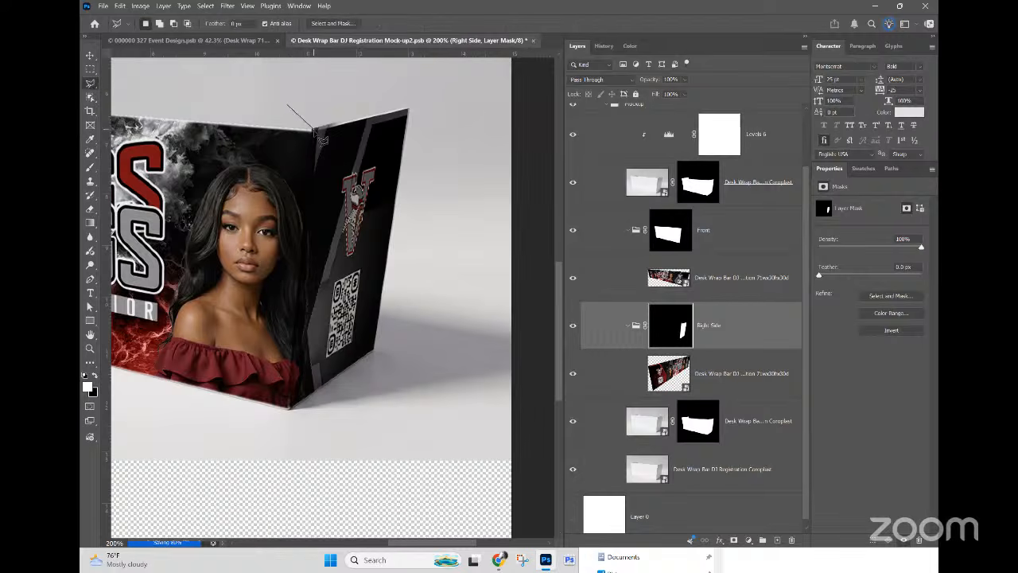
pyautogui.click(312, 130)
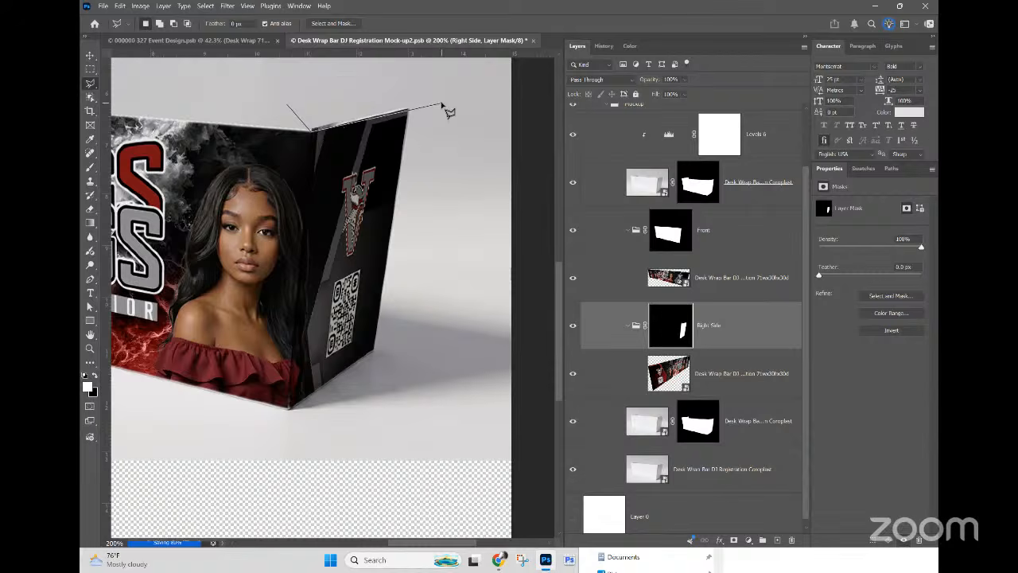
pyautogui.click(443, 100)
pyautogui.click(414, 74)
pyautogui.doubleClick(313, 74)
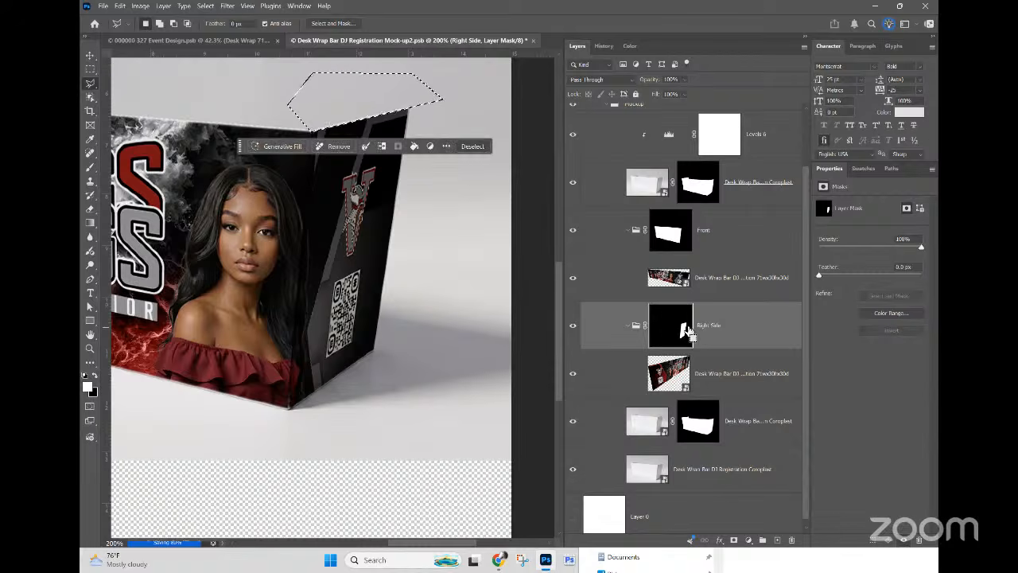
pyautogui.hotkey('ctrl', 'd')
# Step: Clean the Right Side mask below the right face's bottom edge using a polygonal selection, then clear the selection
pyautogui.click(405, 446)
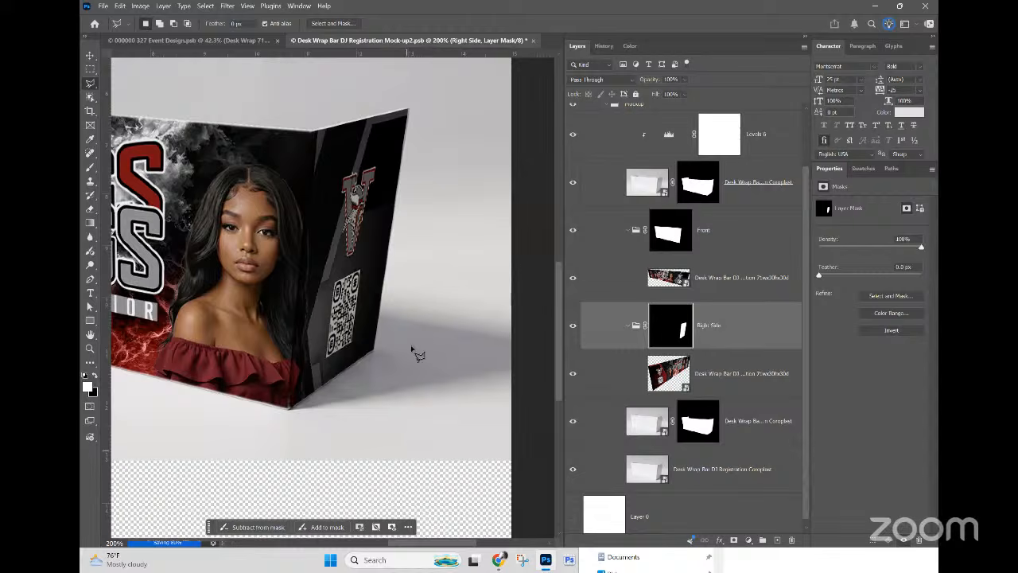
pyautogui.click(412, 325)
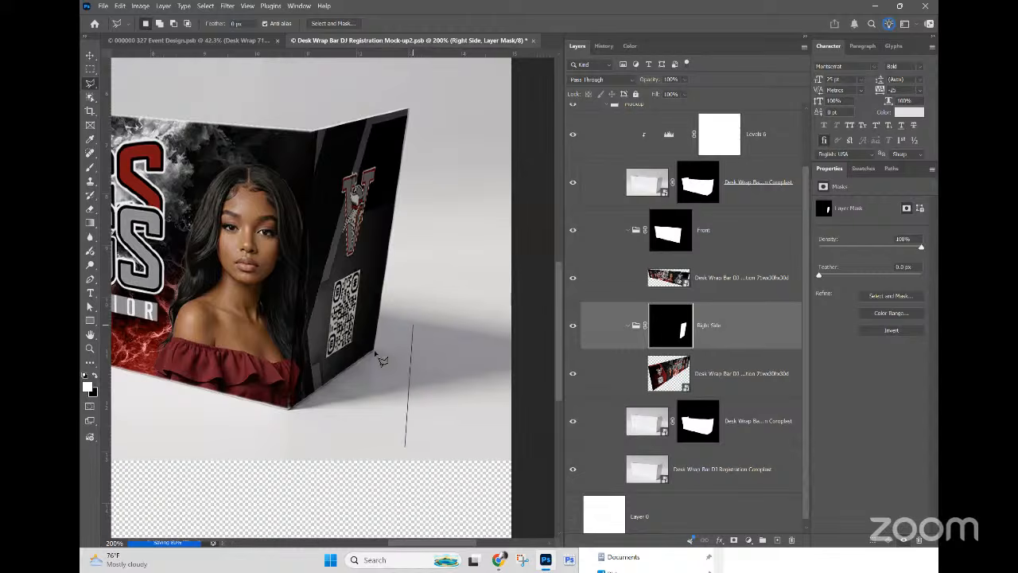
pyautogui.click(269, 424)
pyautogui.doubleClick(311, 463)
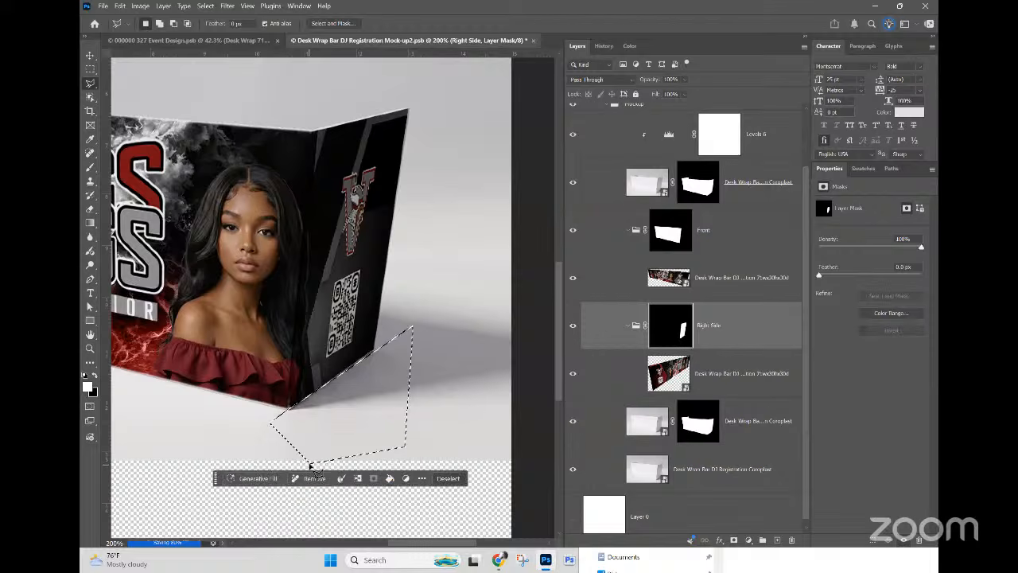
pyautogui.hotkey('ctrl', 'd')
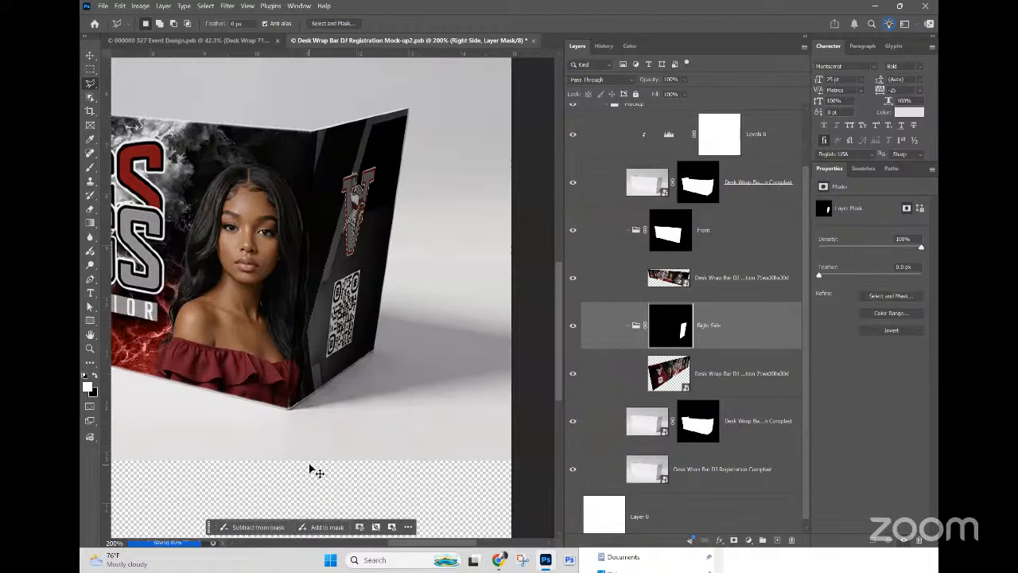
# Step: Select the top-level 01_Velvet Stanchion Rope Product Mock-up group in the 71x30x30 desk mock-up
pyautogui.hotkey('ctrl', '0')
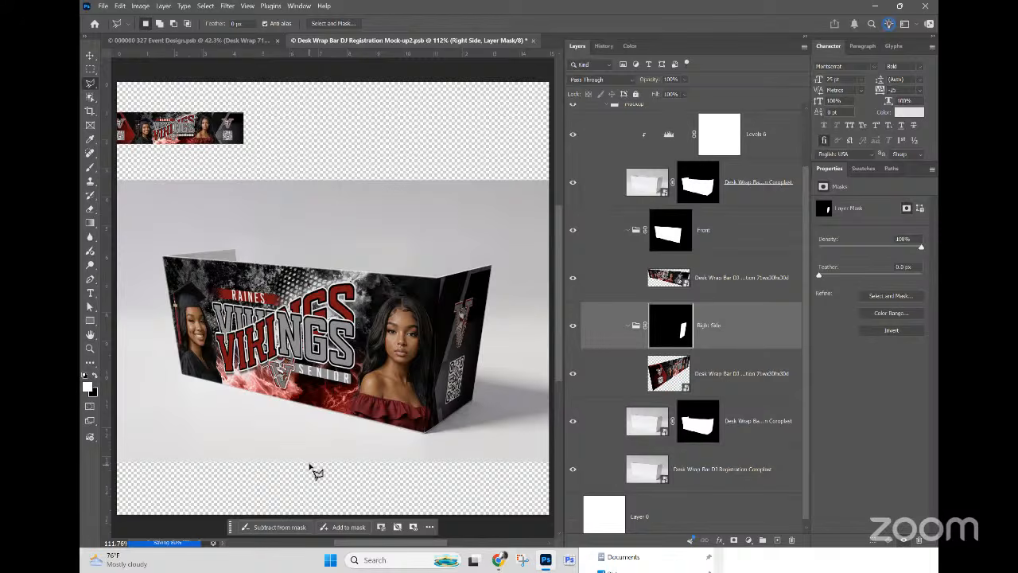
pyautogui.scroll(2, 612, 169)
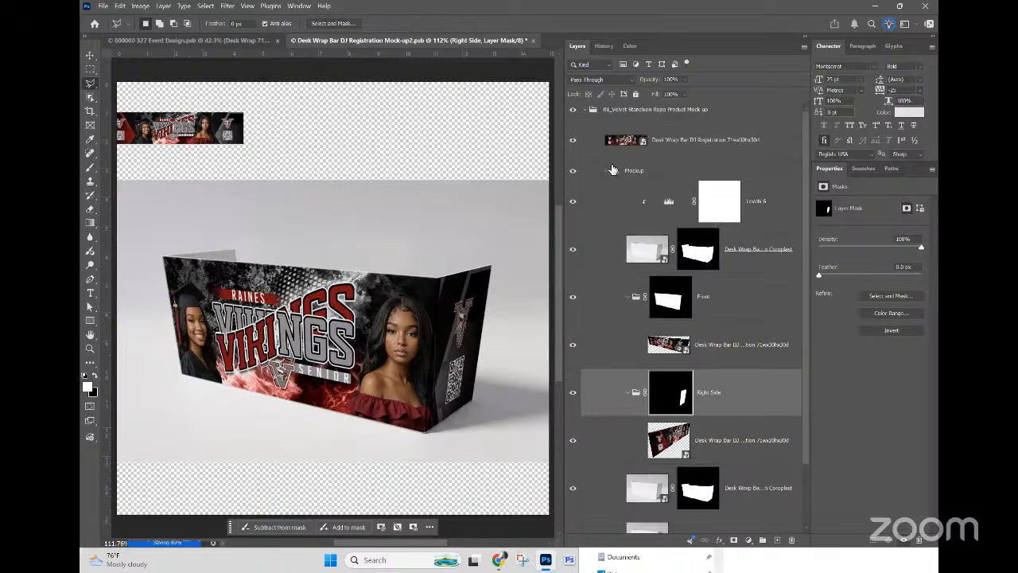
pyautogui.click(604, 113)
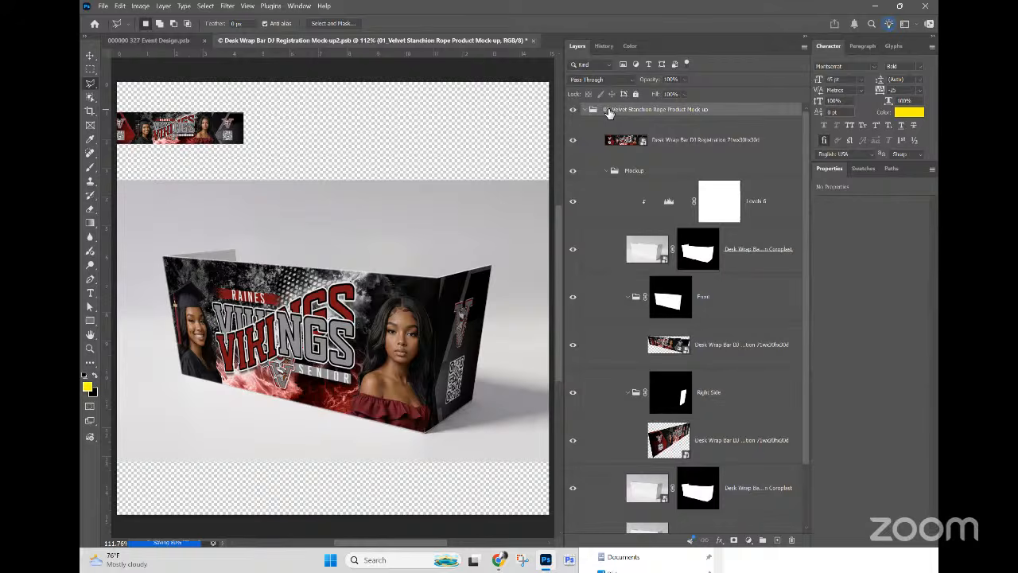
# Step: Open the Desk Wrap 71x46x30 mock-up smart object from the event design, copy its top-level group's name, and close it
pyautogui.click(144, 42)
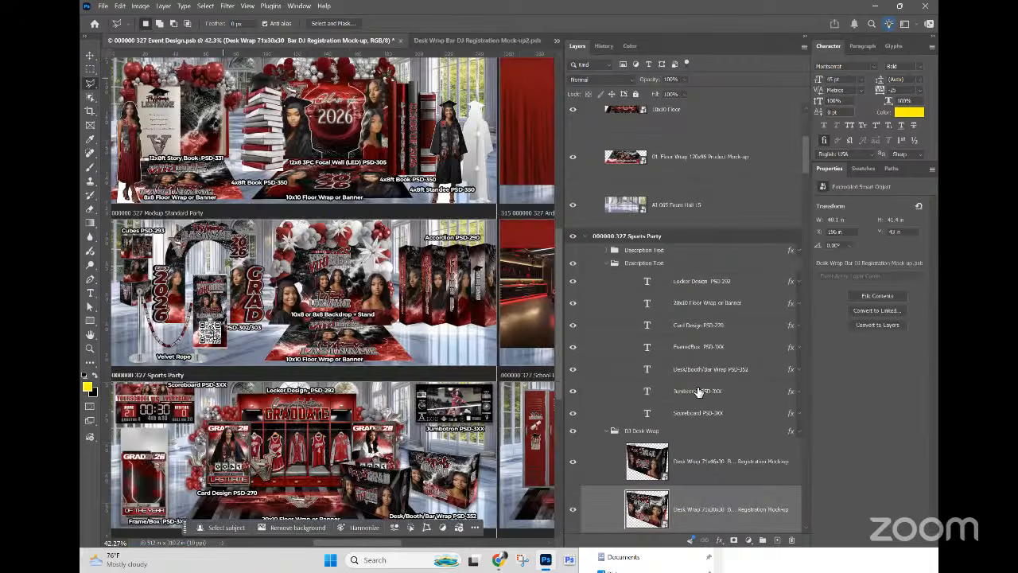
pyautogui.click(714, 464)
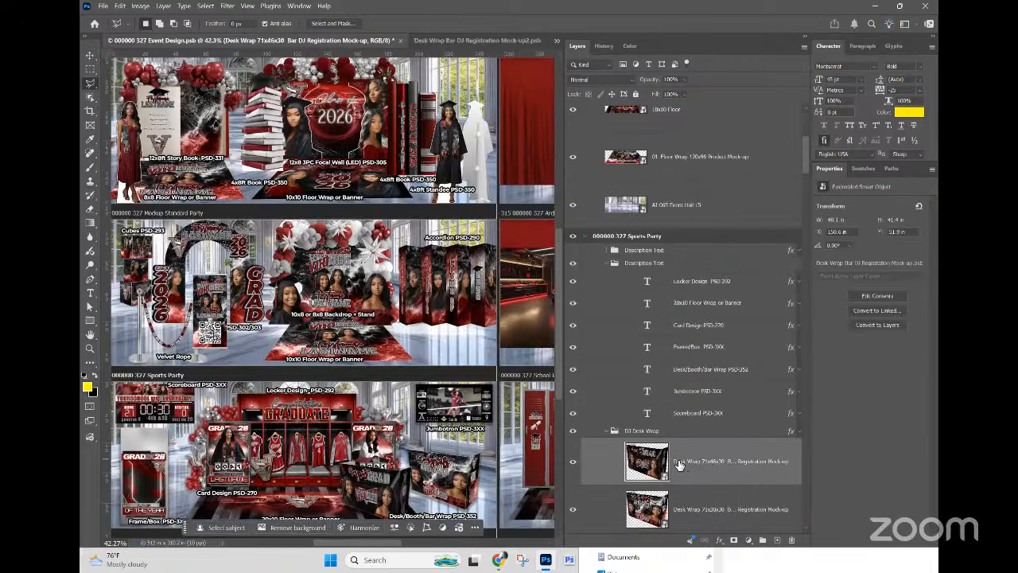
pyautogui.doubleClick(648, 466)
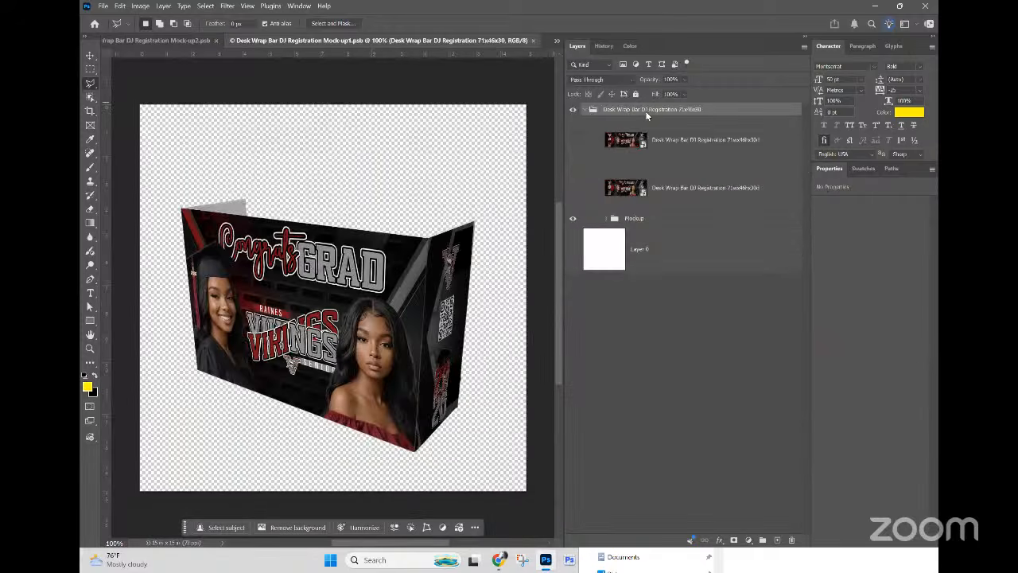
pyautogui.doubleClick(648, 111)
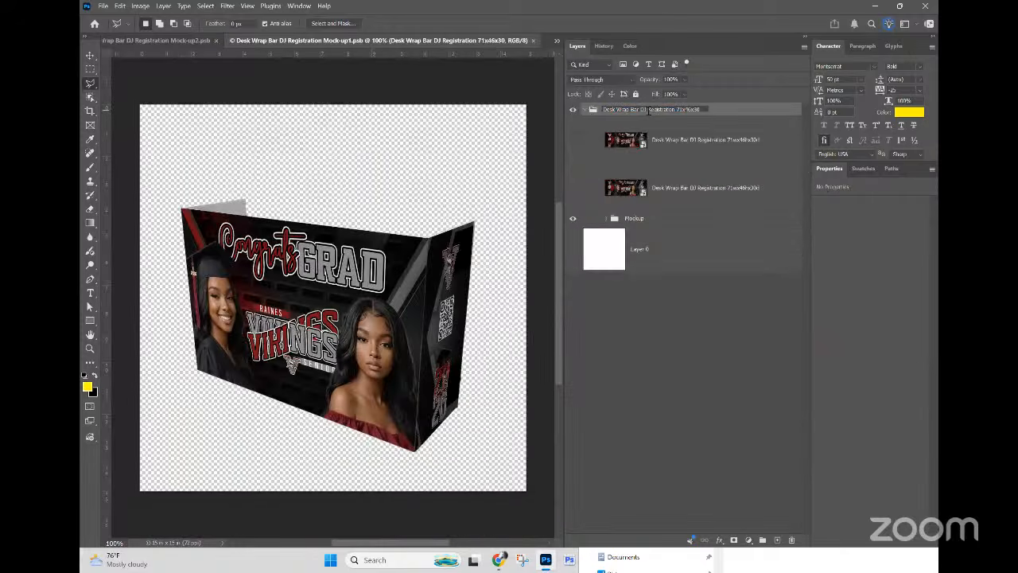
pyautogui.click(459, 27)
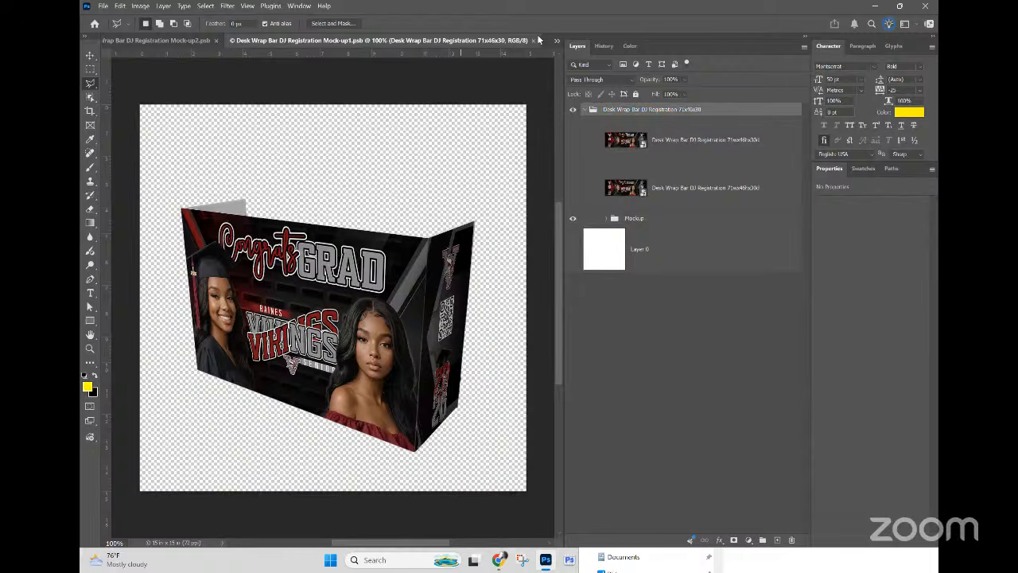
pyautogui.click(534, 40)
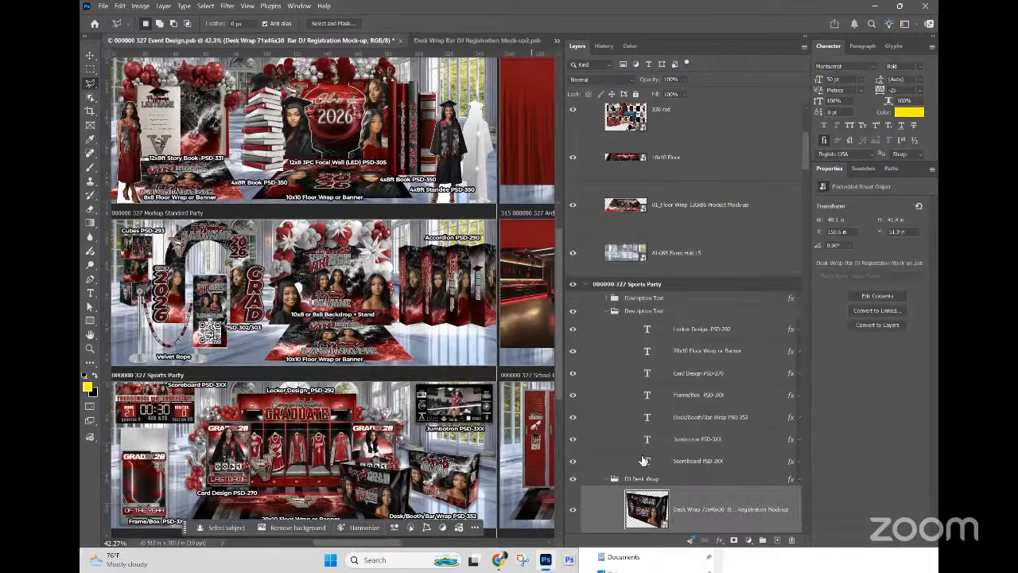
# Step: Rename the top-level group in the 71x30x30 desk mock-up as Desk Wrap Bar DJ Registration 71x30x30
pyautogui.doubleClick(652, 495)
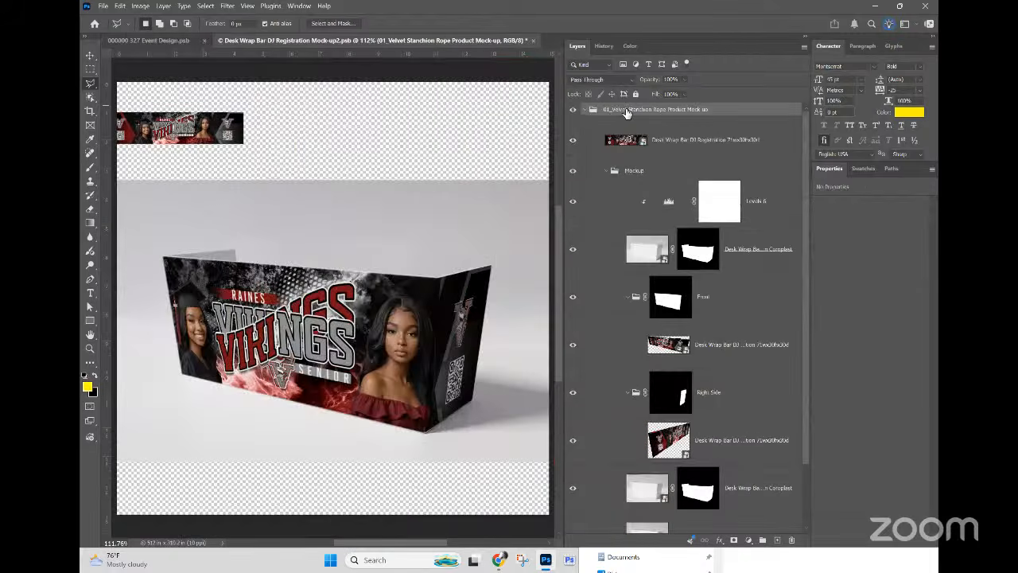
pyautogui.doubleClick(627, 110)
pyautogui.write('Desk Wrap Bar DJ Registration 71wx30hx30d')
pyautogui.press('BackSpace')
pyautogui.press('BackSpace')
pyautogui.press('BackSpace')
pyautogui.press('BackSpace')
pyautogui.press('BackSpace')
pyautogui.write('x30')
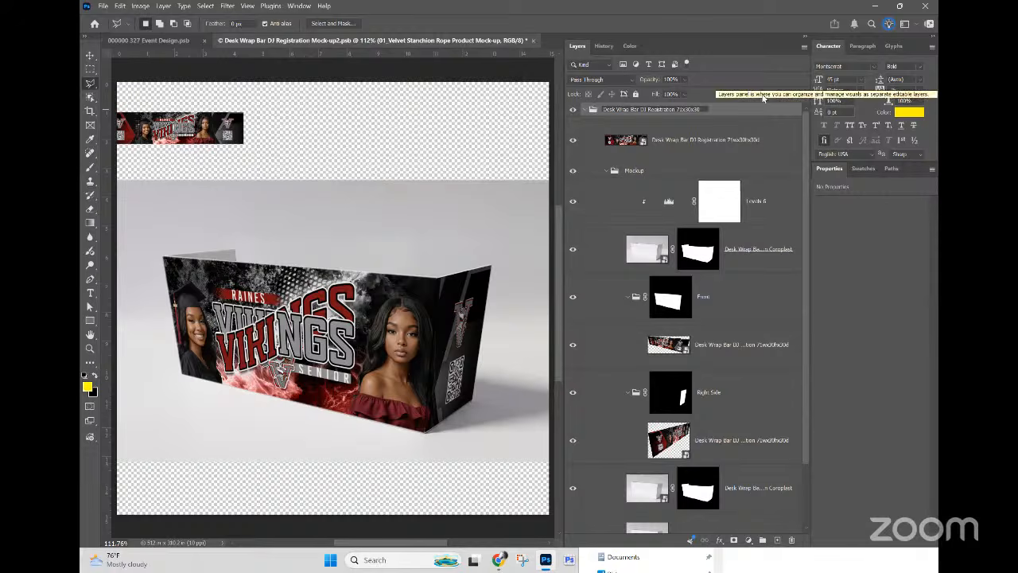
pyautogui.rightClick(757, 110)
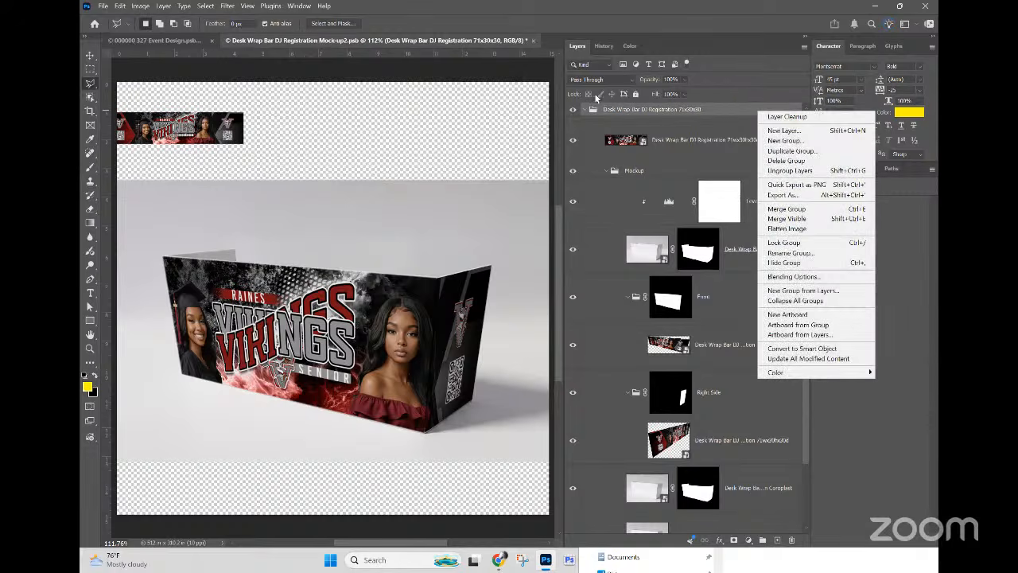
pyautogui.click(632, 112)
# Step: Hide the unmasked Coroplast desk photo and the flat 71wx30hx30d artwork layer, then save and close the mock-up
pyautogui.scroll(-3, 712, 275)
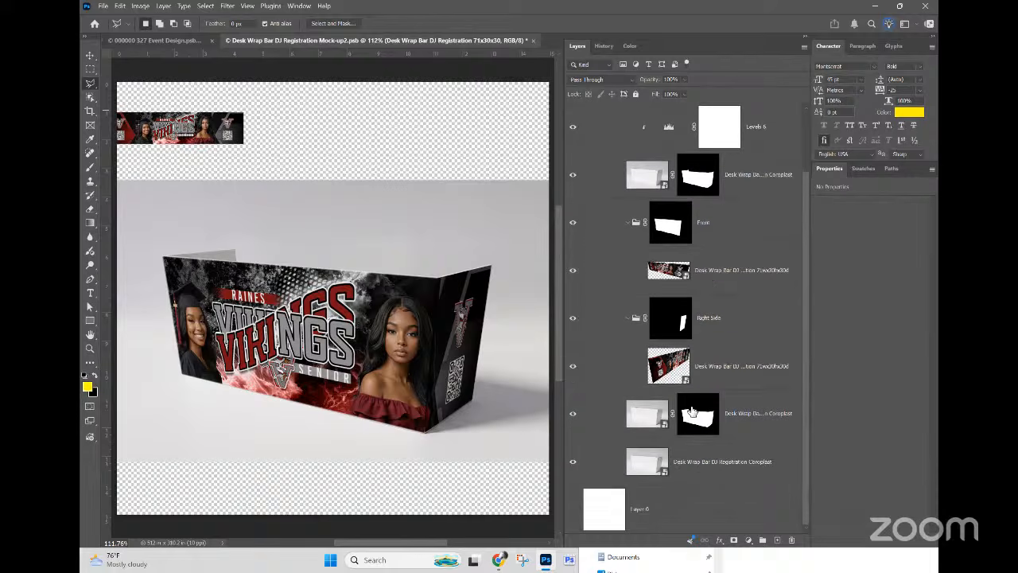
pyautogui.click(693, 412)
pyautogui.click(573, 461)
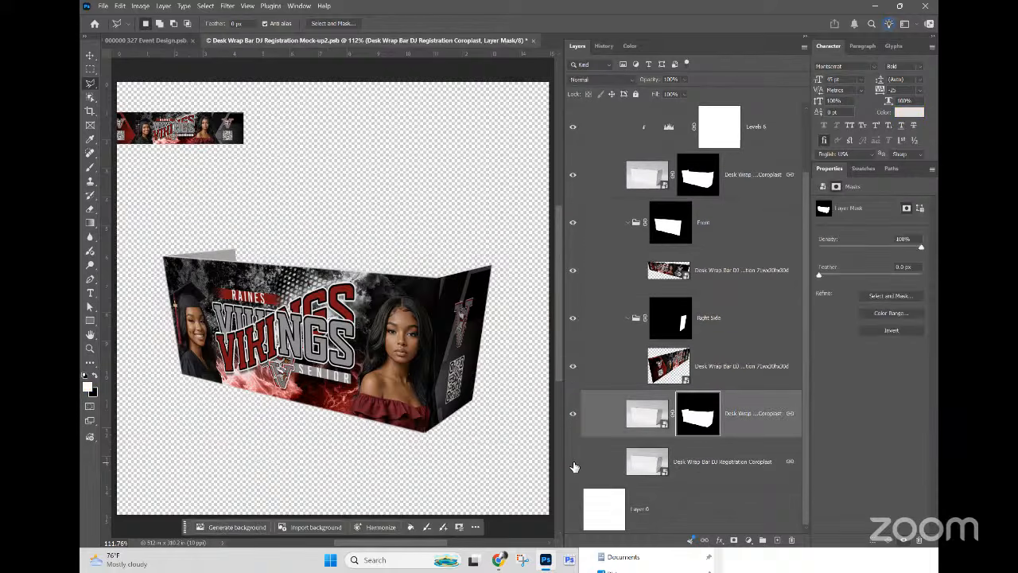
pyautogui.scroll(2, 625, 294)
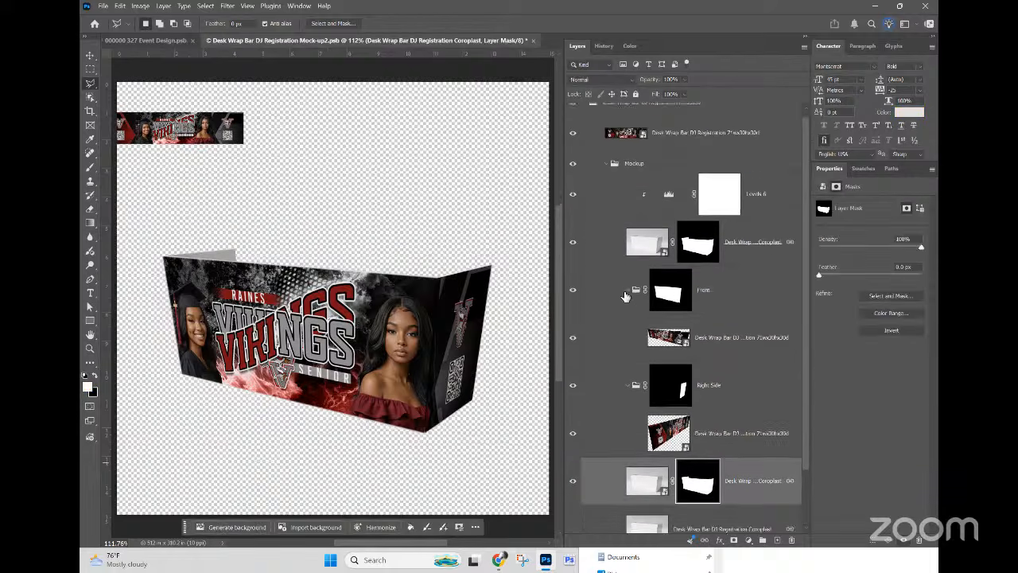
pyautogui.click(574, 142)
pyautogui.hotkey('ctrl', 's')
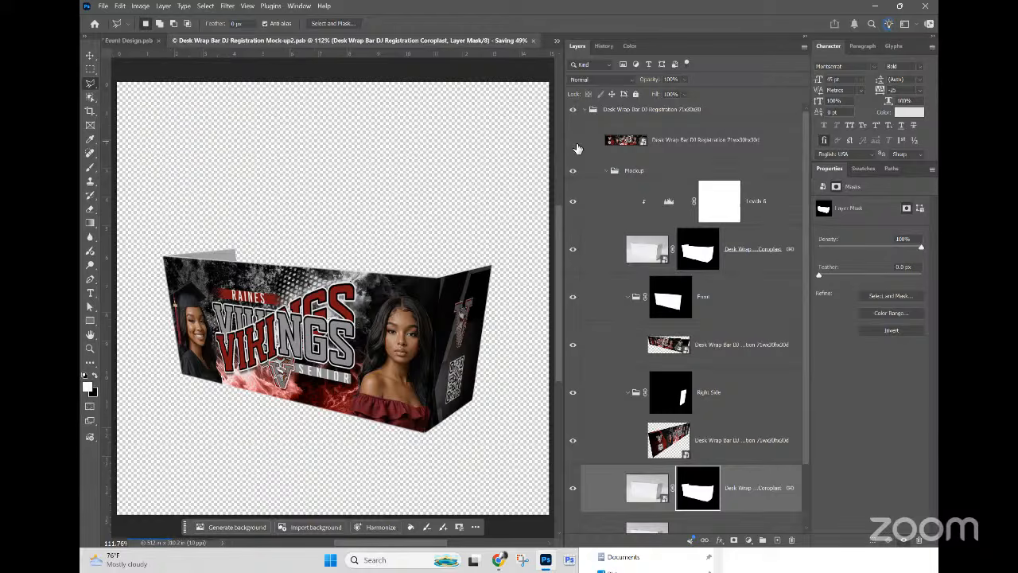
pyautogui.hotkey('ctrl', 'w')
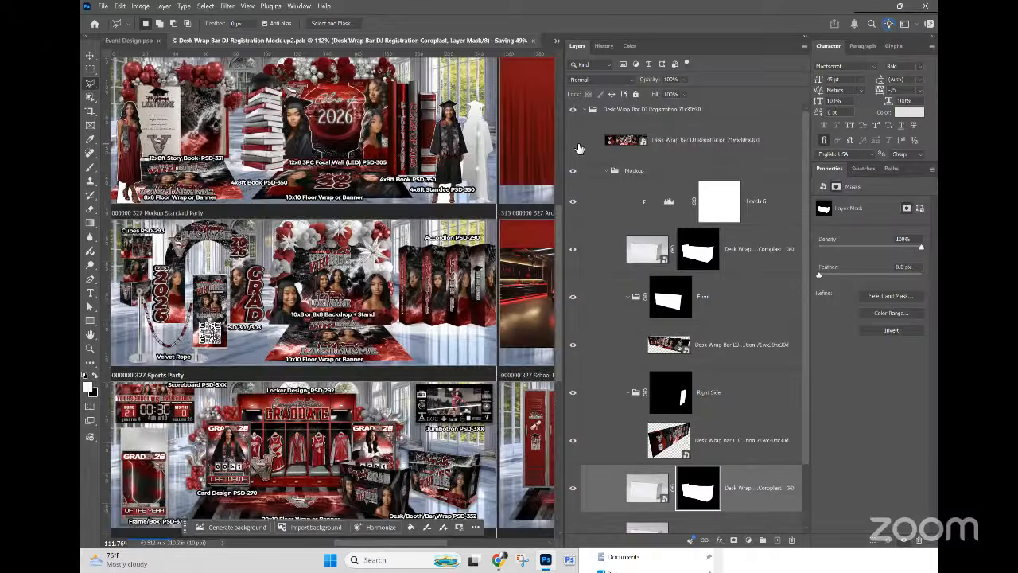
# Step: Move the Desk Wrap 71x30x30 mock-up down over the lower part of the other desk in the Sports Party artboard
pyautogui.scroll(-8, 542, 307)
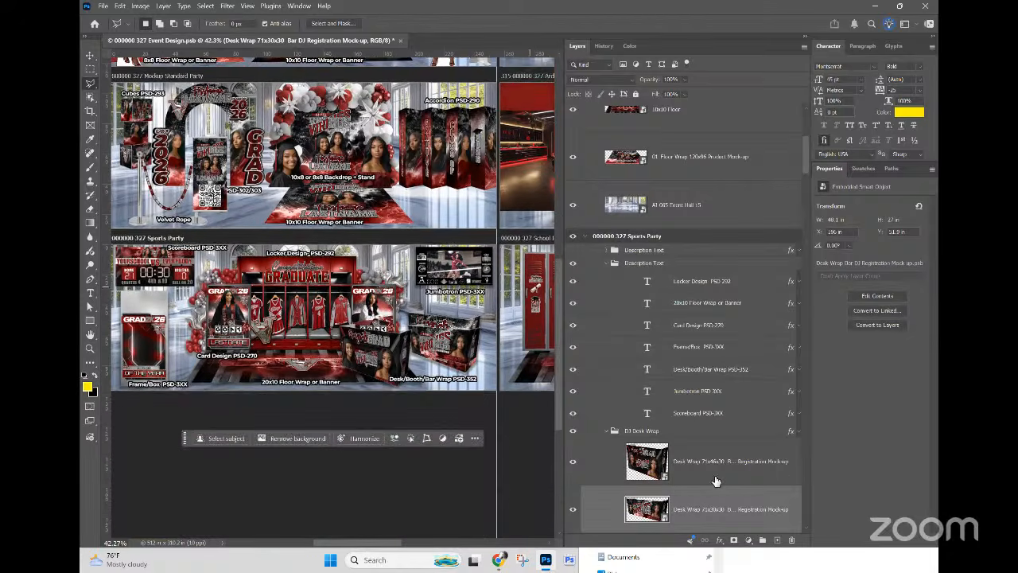
pyautogui.click(709, 470)
pyautogui.scroll(-2, 710, 470)
pyautogui.click(709, 470)
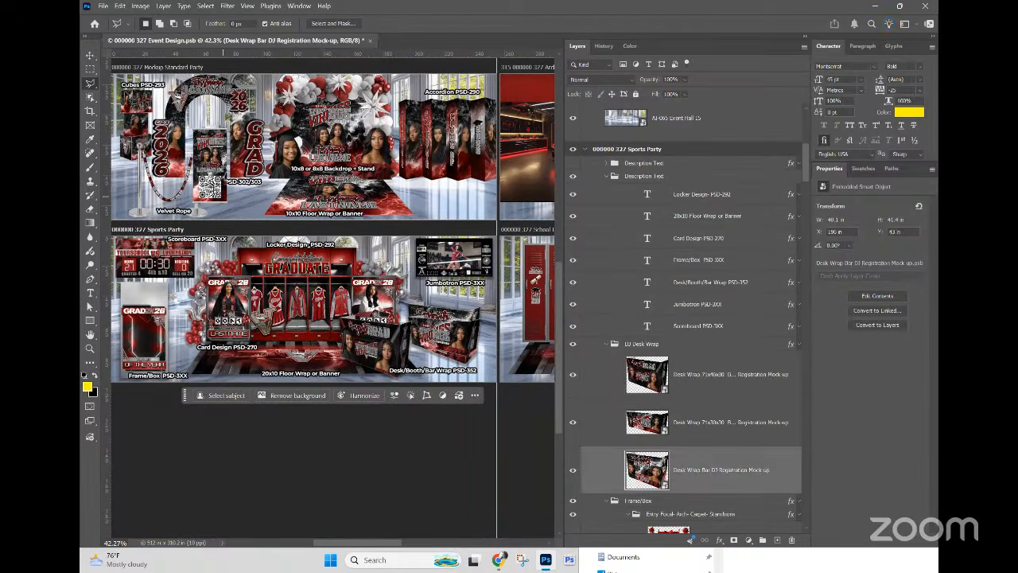
pyautogui.click(90, 55)
pyautogui.moveTo(410, 317); pyautogui.dragTo(444, 356)
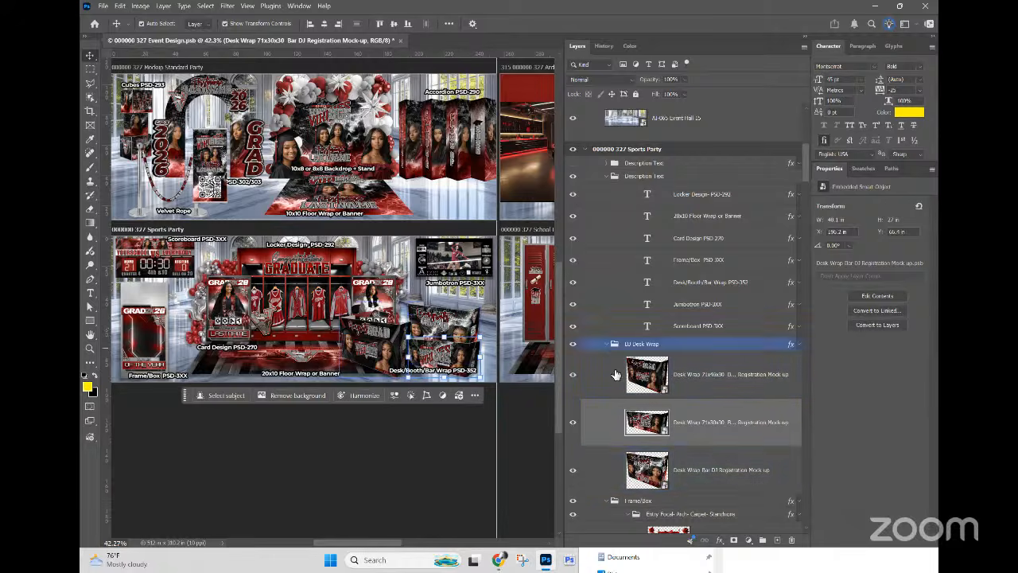
# Step: Open the Desk Wrap 71x46x30 mock-up smart object and collapse its top-level group
pyautogui.click(672, 375)
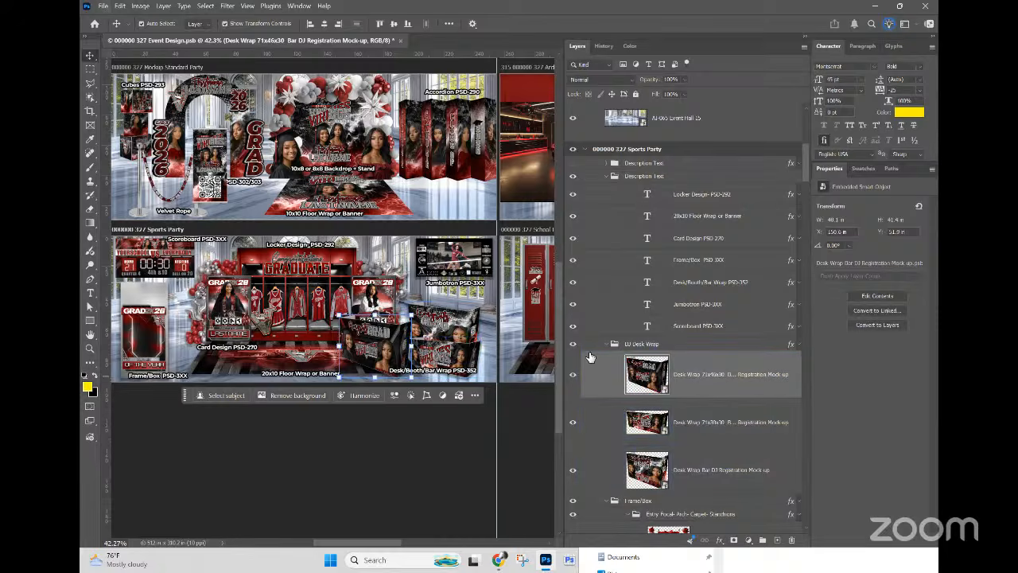
pyautogui.doubleClick(647, 373)
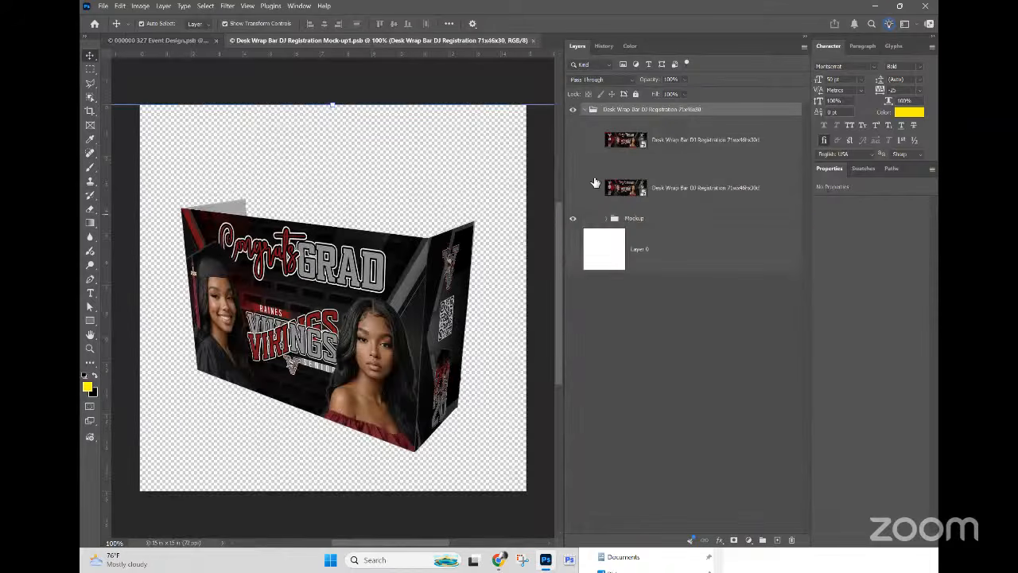
pyautogui.click(586, 109)
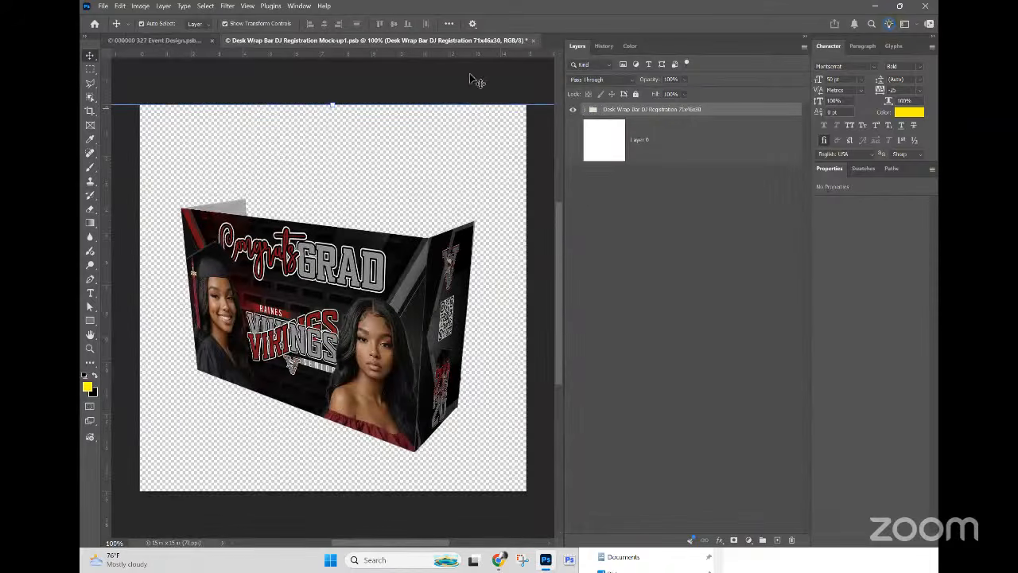
# Step: Open the Desk Wrap 71x30x30 mock-up smart object from the event design, and collapse and select its top-level group
pyautogui.click(141, 42)
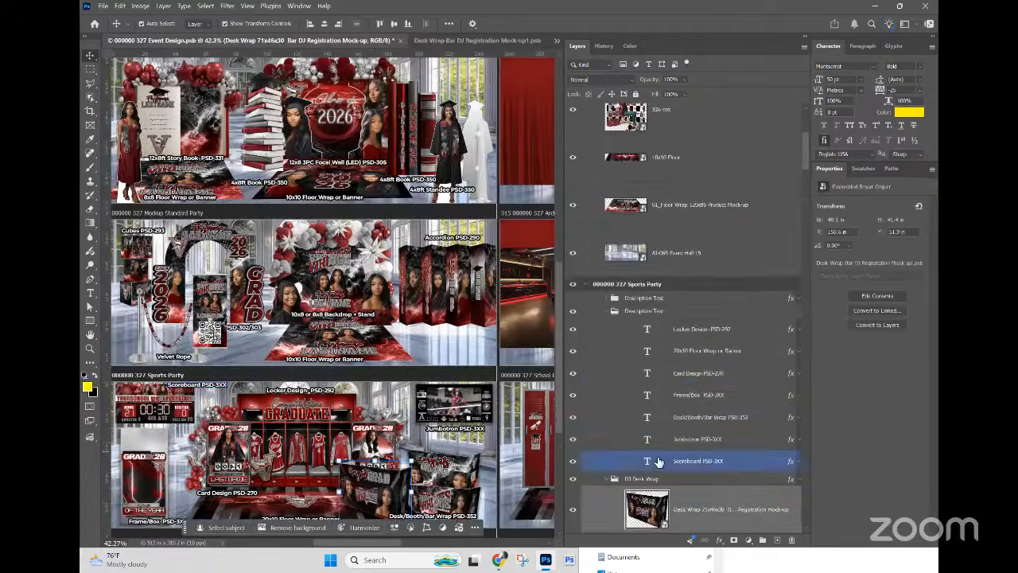
pyautogui.scroll(-3, 648, 433)
pyautogui.doubleClick(648, 430)
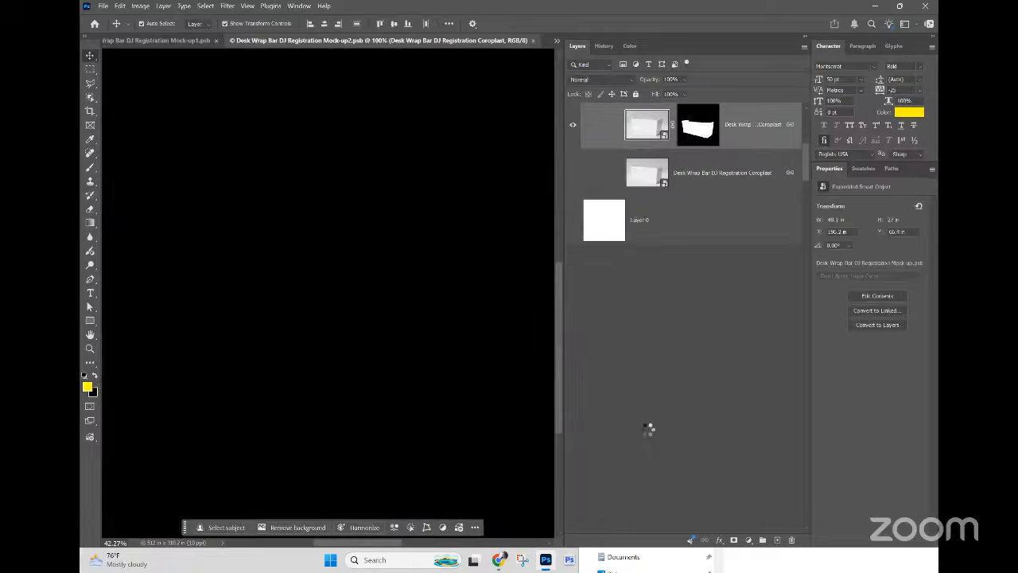
pyautogui.scroll(3, 812, 214)
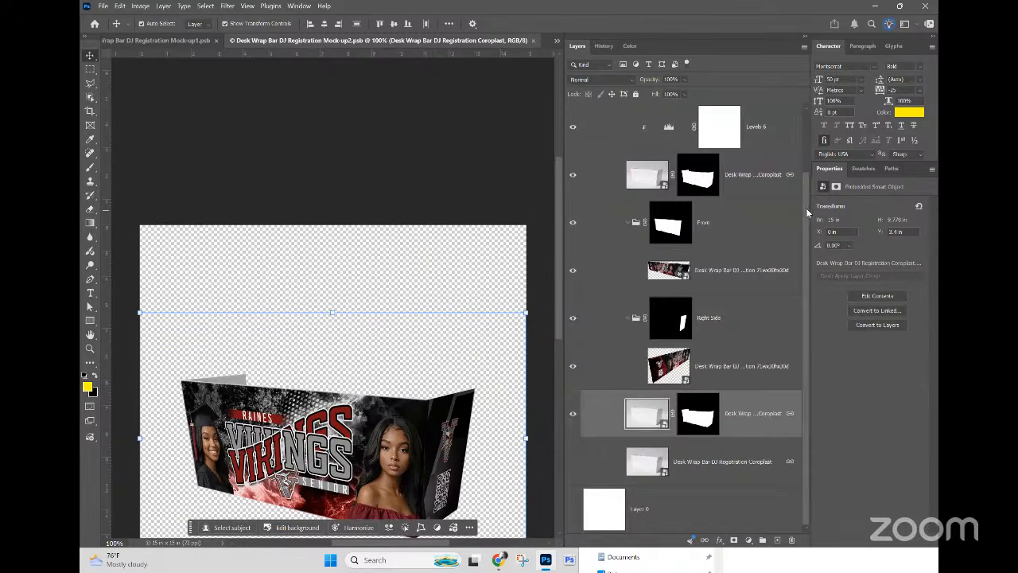
pyautogui.moveTo(806, 210); pyautogui.dragTo(798, 88)
pyautogui.click(640, 110)
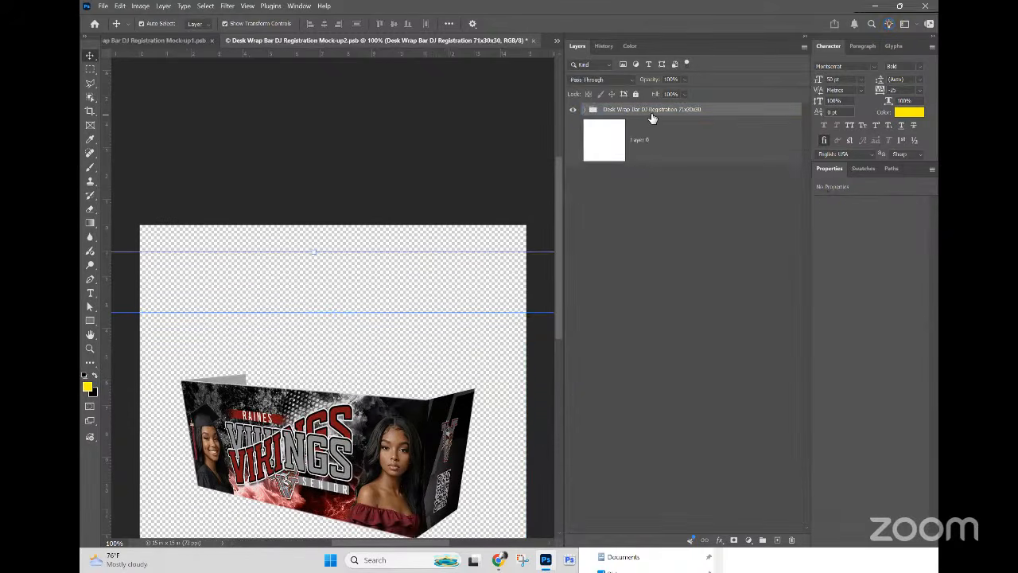
pyautogui.click(592, 109)
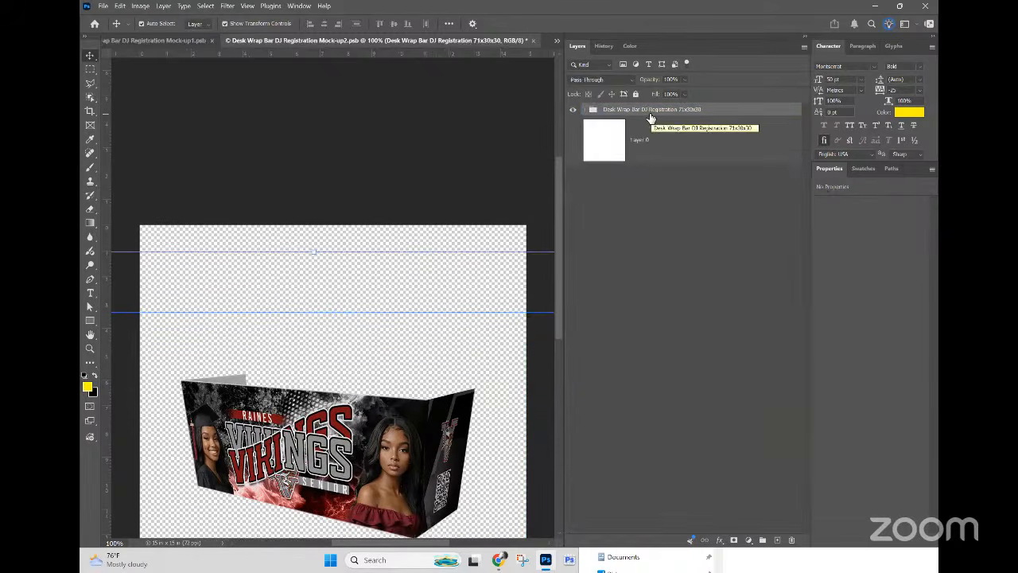
# Step: Duplicate the Desk Wrap Bar DJ Registration 71x30x30 group into Desk Wrap Bar DJ Registration Mock-up1.psb and view that document
pyautogui.rightClick(638, 111)
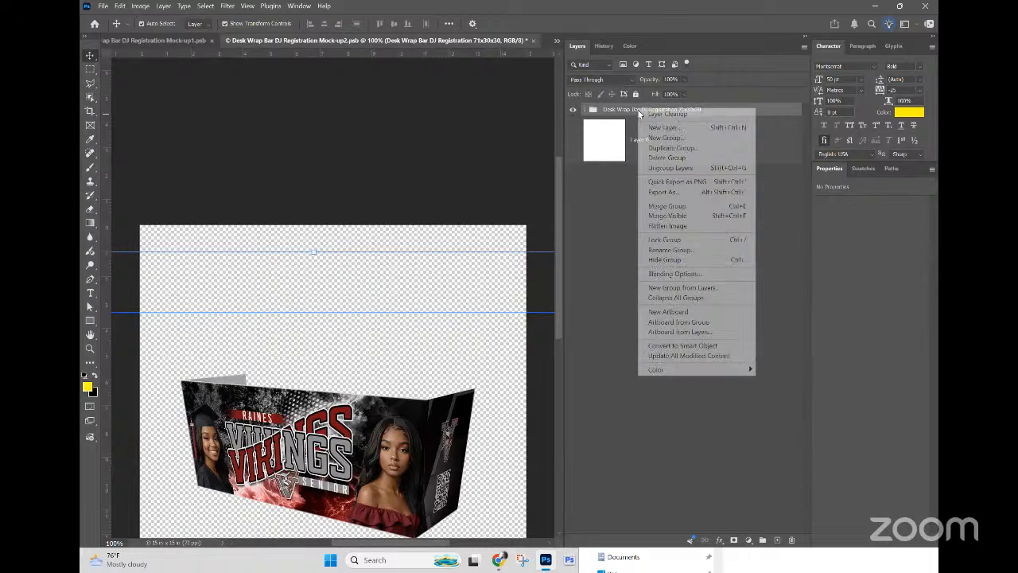
pyautogui.click(656, 148)
pyautogui.click(485, 194)
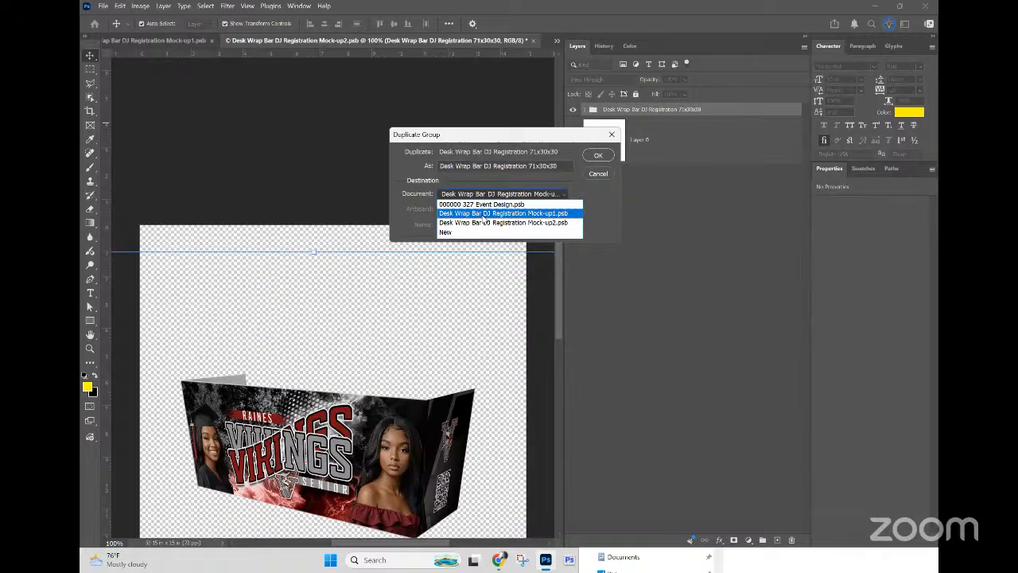
pyautogui.click(483, 214)
pyautogui.click(597, 156)
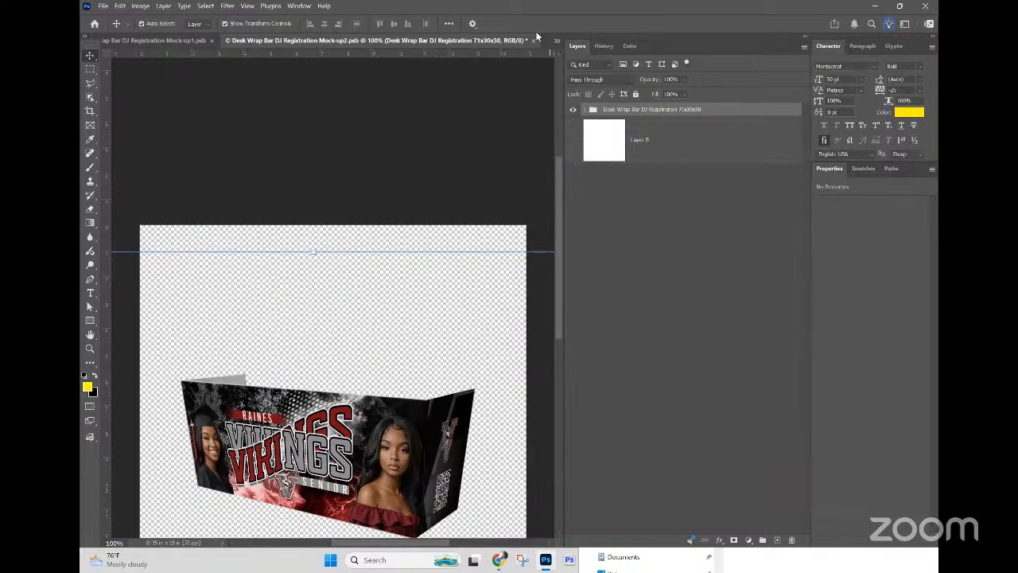
pyautogui.click(184, 43)
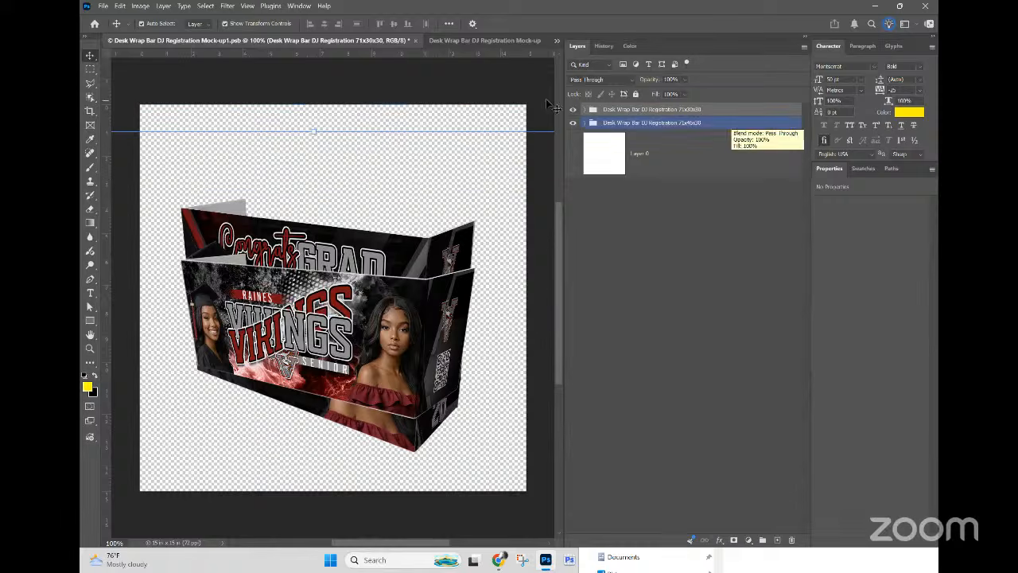
# Step: Return to Desk Wrap Bar DJ Registration Mock-up2.psb and close it
pyautogui.click(503, 42)
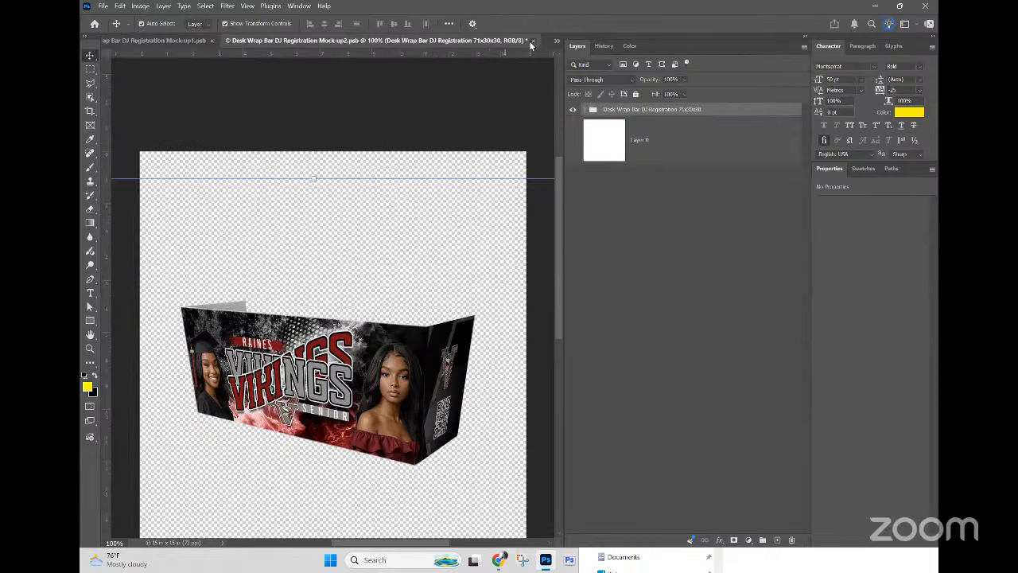
pyautogui.click(532, 41)
pyautogui.click(488, 216)
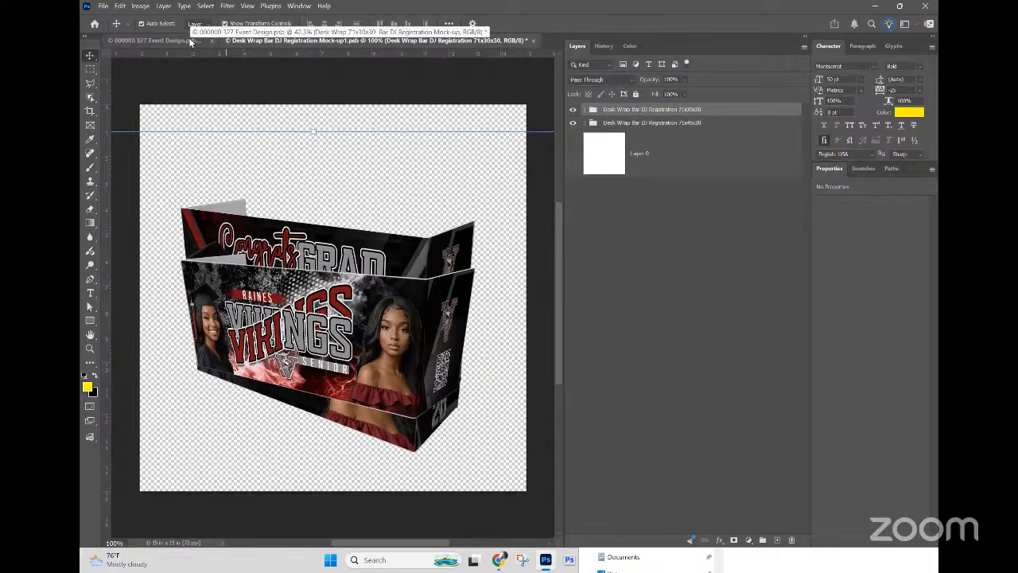
# Step: Open the Desk Wrap Bar DJ Registration Mock-up smart object from the event design's DJ Desk Wrap group
pyautogui.click(163, 41)
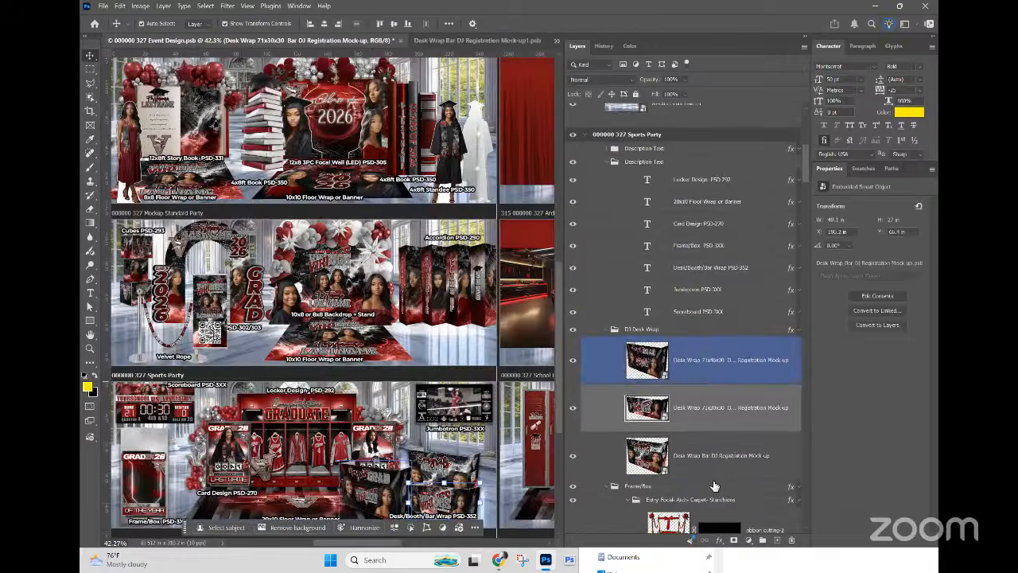
pyautogui.click(675, 443)
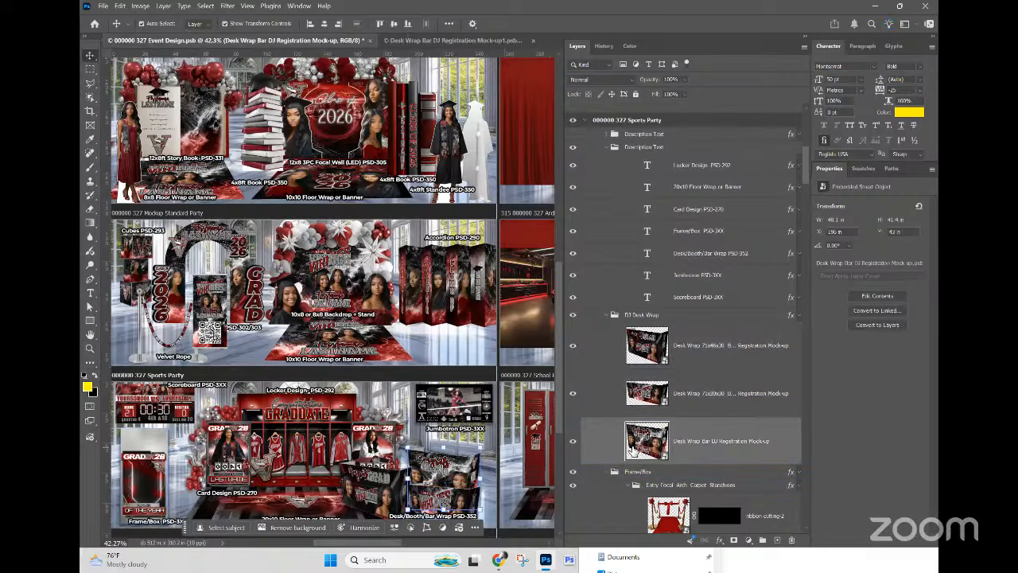
pyautogui.doubleClick(645, 441)
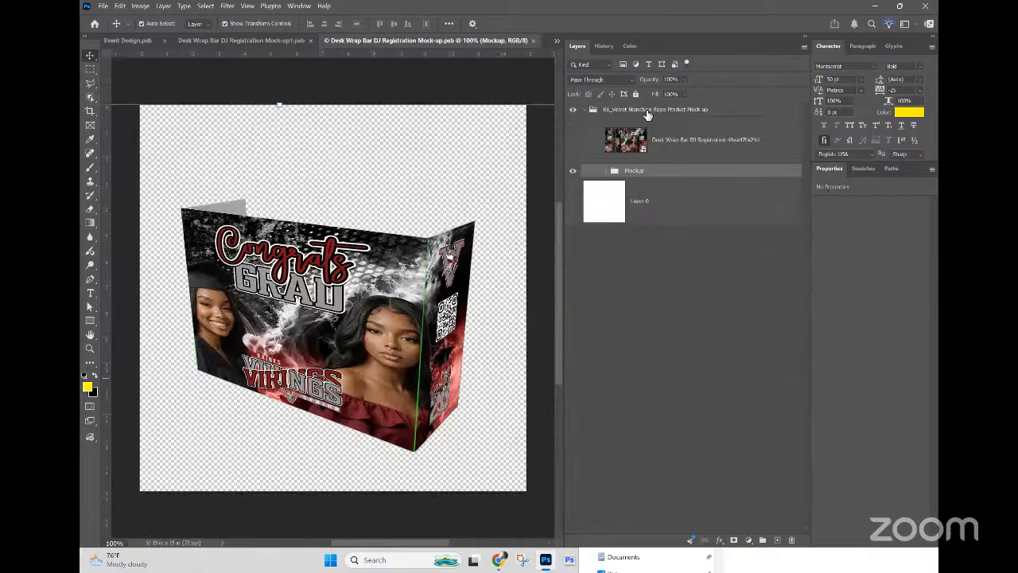
# Step: Rename the top-level 01_Velvet Stanchion Rope Product Mock-up group as Desk Wrap Bar DJ Registration 71x46x30, then reopen its name for editing
pyautogui.doubleClick(648, 110)
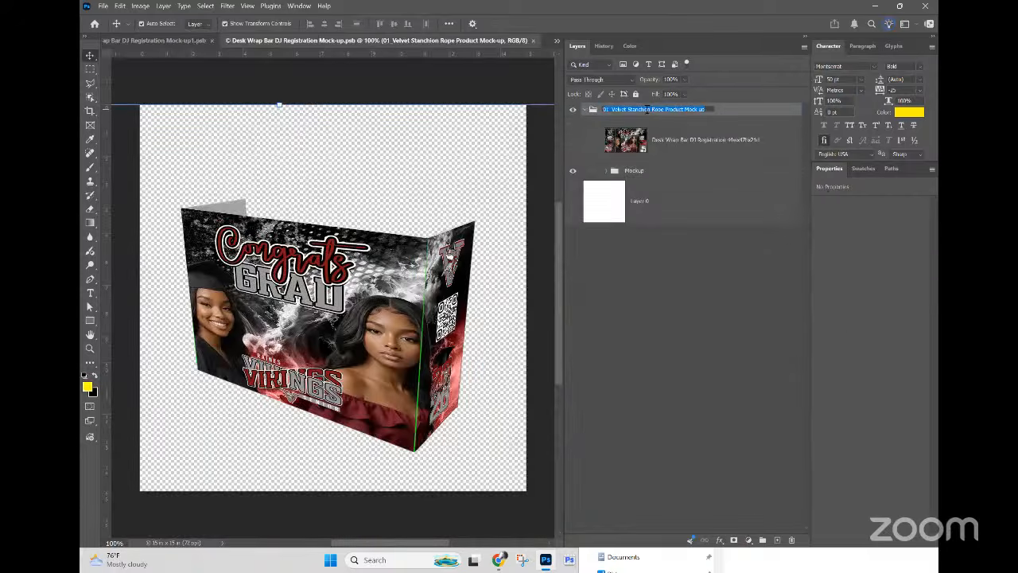
pyautogui.write('Desk Wrap Bar DJ Registration 72x16x30')
pyautogui.click(636, 133)
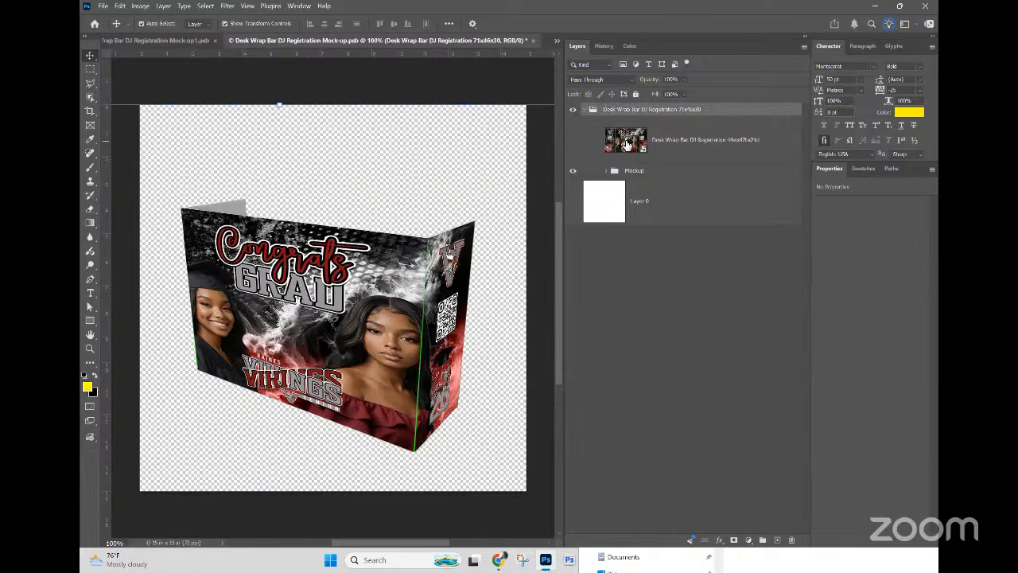
pyautogui.click(670, 114)
pyautogui.doubleClick(682, 111)
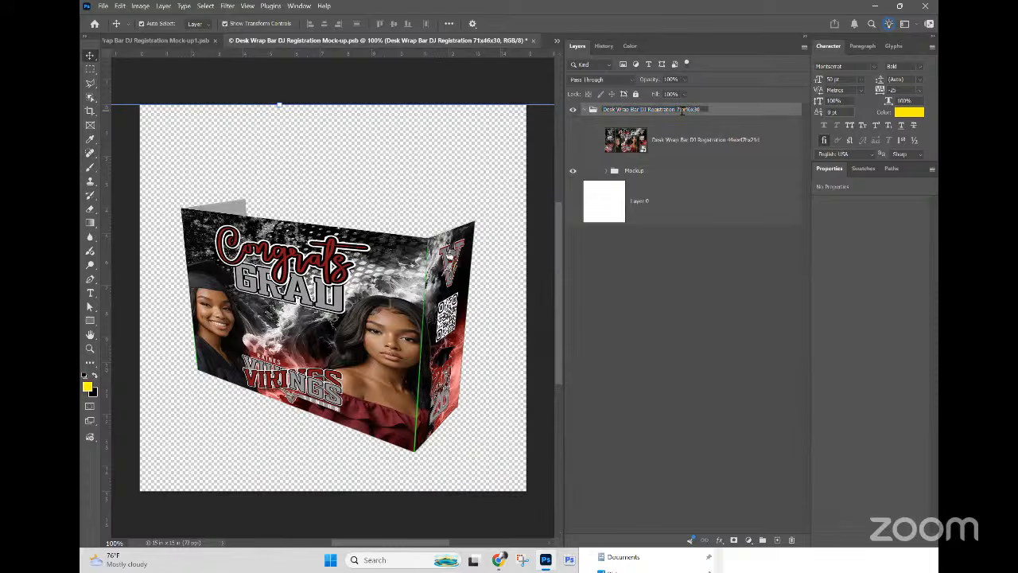
# Step: Change the size at the end of the top group's name to 44x47x21
pyautogui.moveTo(681, 111); pyautogui.dragTo(714, 114)
pyautogui.write('44x47x21')
pyautogui.press('Return')
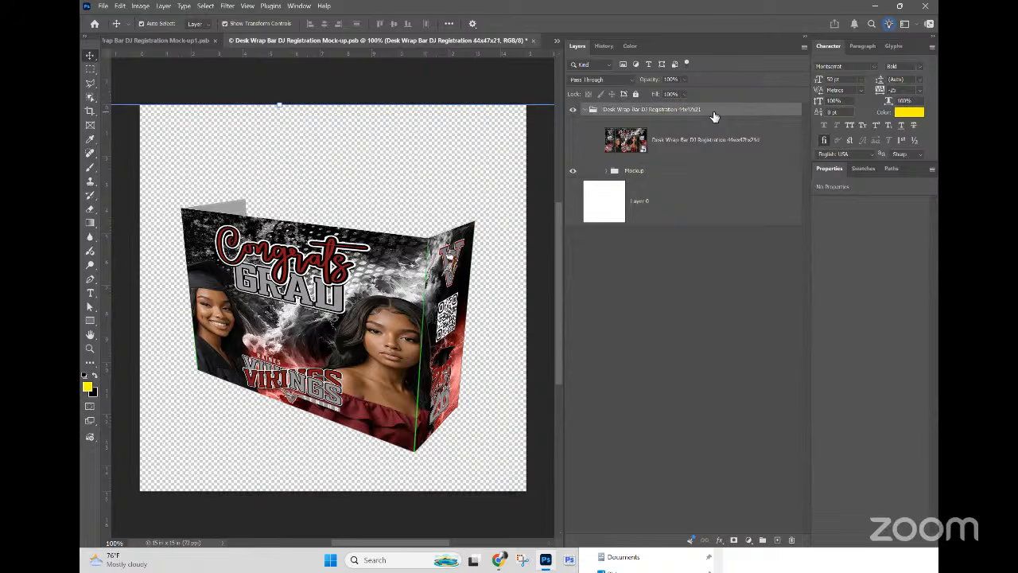
# Step: Duplicate the Desk Wrap Bar DJ Registration 44x47x21 group into the Desk Wrap Bar DJ Registration Mock-up1.psb document
pyautogui.rightClick(692, 112)
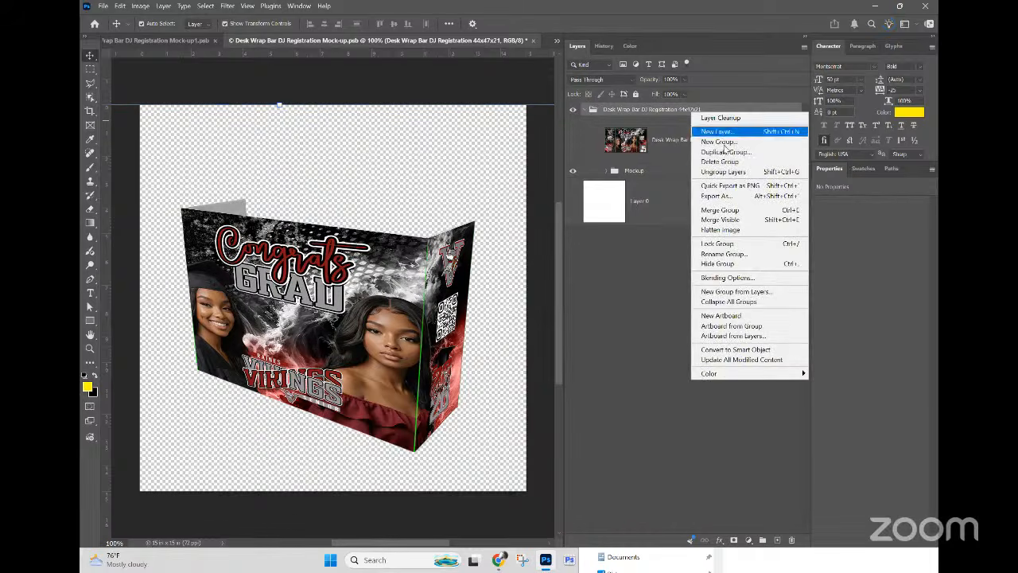
pyautogui.click(720, 157)
pyautogui.click(483, 194)
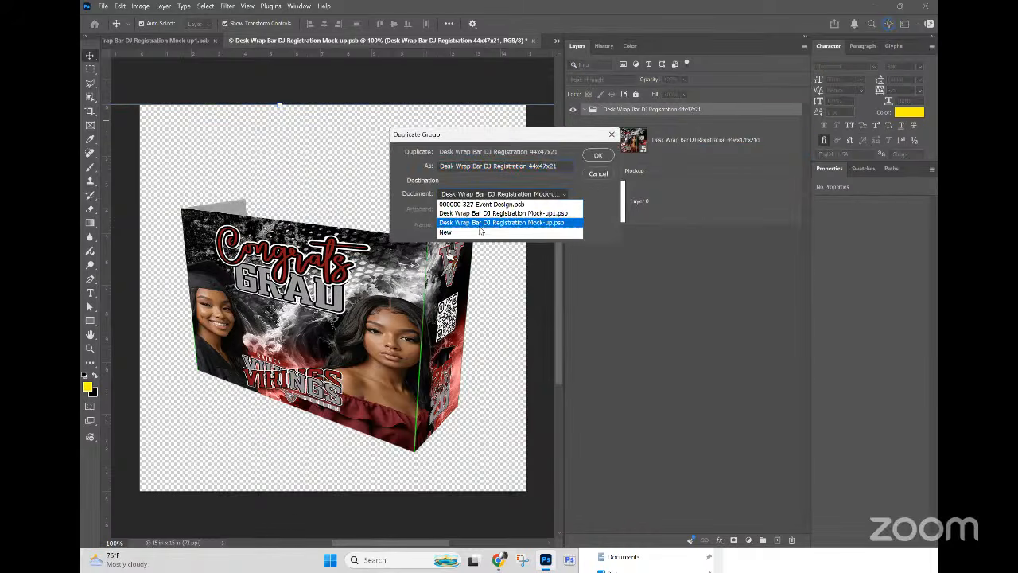
pyautogui.click(484, 213)
pyautogui.click(598, 155)
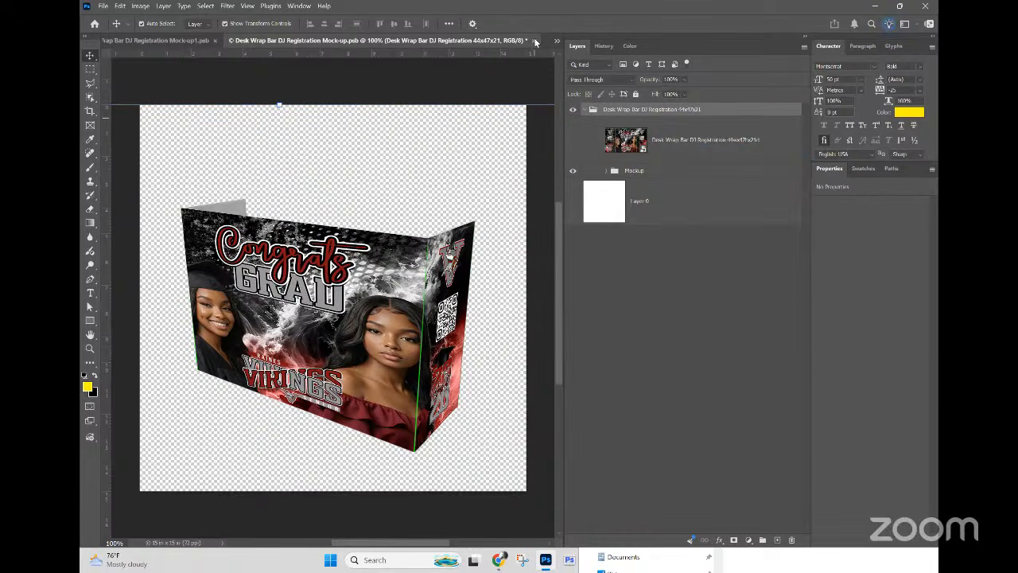
# Step: Close Desk Wrap Bar DJ Registration Mock-up.psb with its changes saved, and switch to Desk Wrap Bar DJ Registration Mock-up1.psb
pyautogui.click(534, 41)
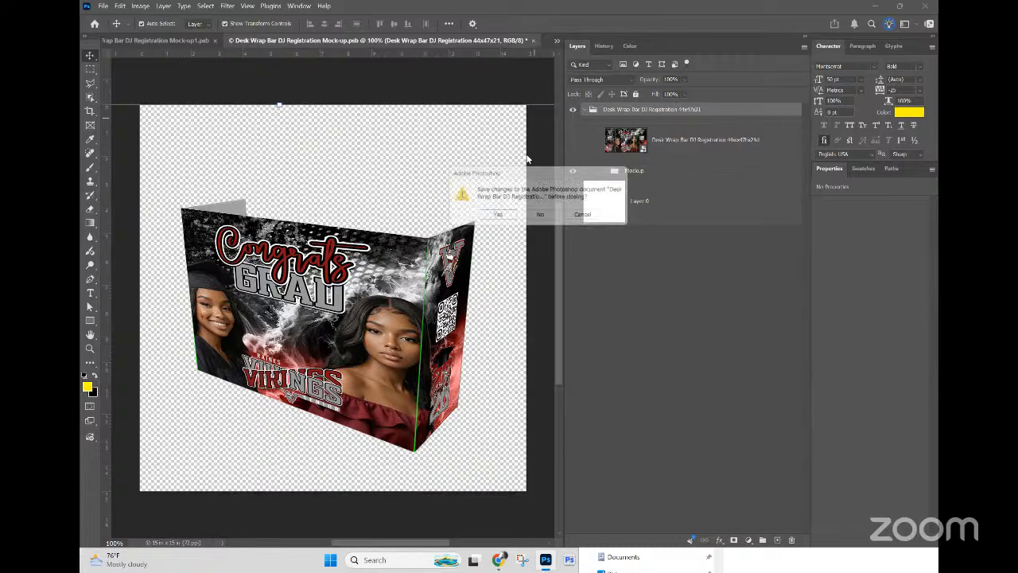
pyautogui.click(494, 216)
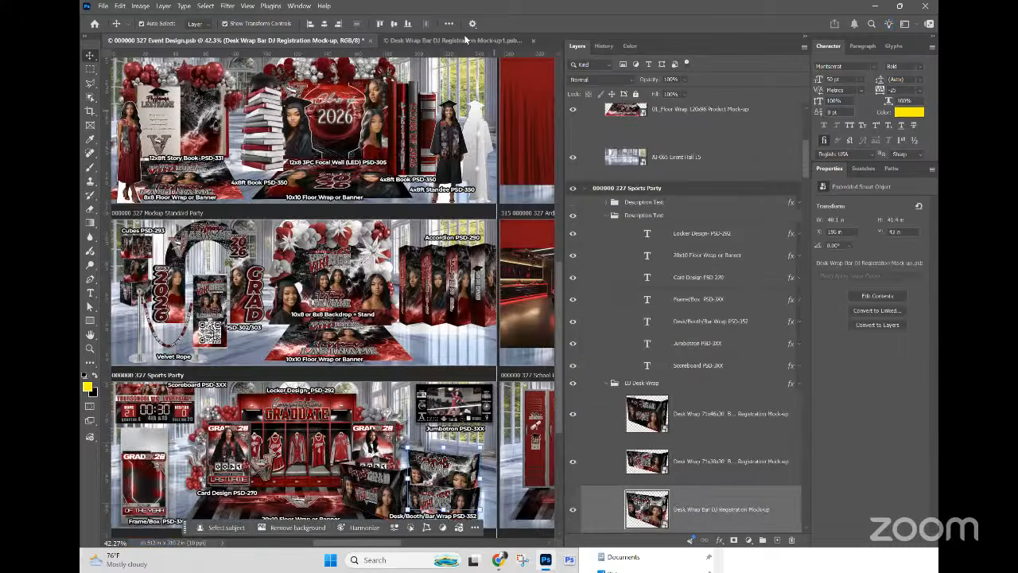
pyautogui.click(466, 39)
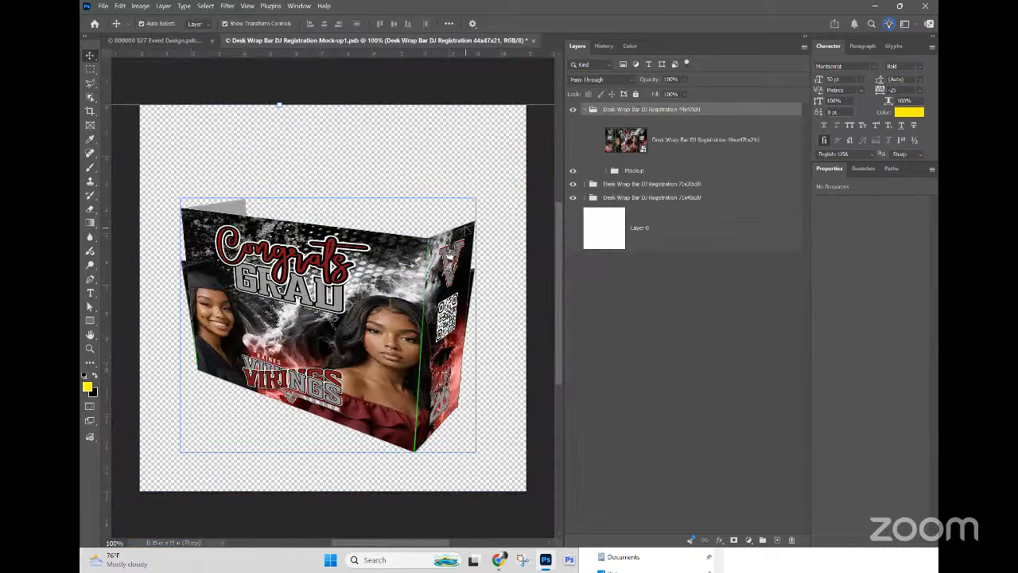
# Step: Collapse the 44x47x21 group and compare the three desk wrap sizes by showing each group on its own
pyautogui.click(583, 187)
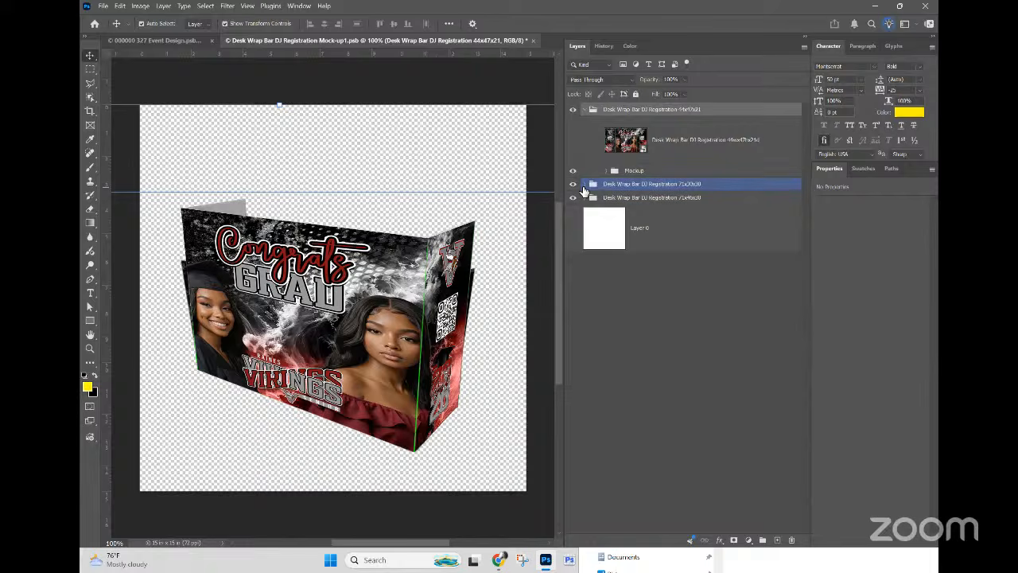
pyautogui.click(585, 110)
pyautogui.click(572, 110)
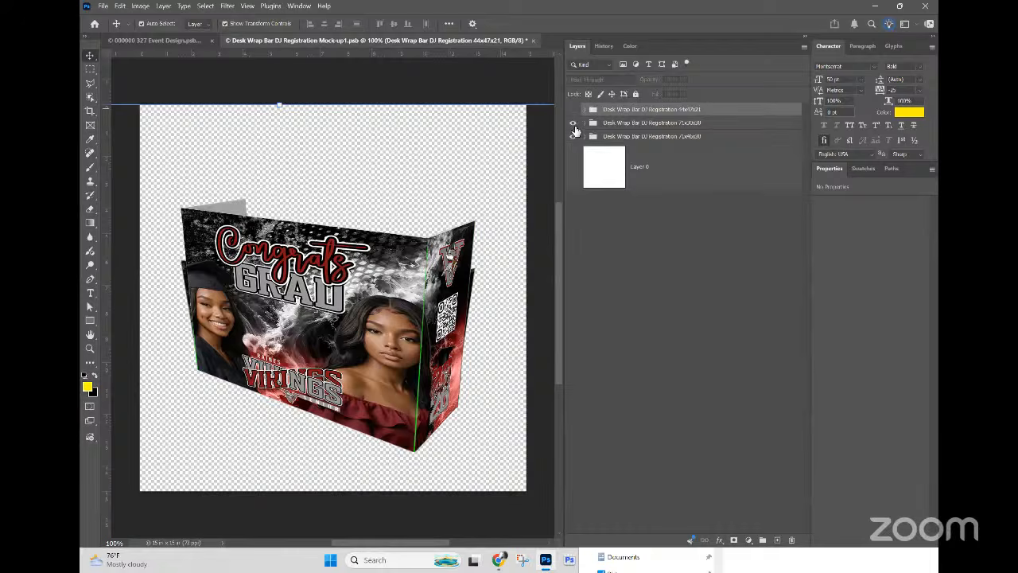
pyautogui.click(572, 124)
pyautogui.click(573, 137)
pyautogui.click(573, 123)
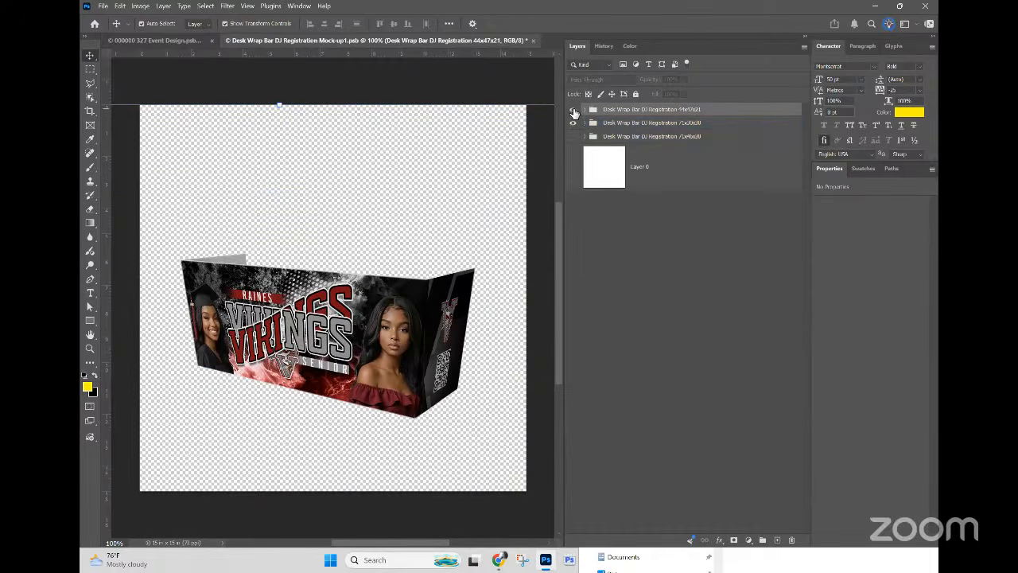
pyautogui.click(573, 110)
pyautogui.click(574, 123)
pyautogui.click(573, 123)
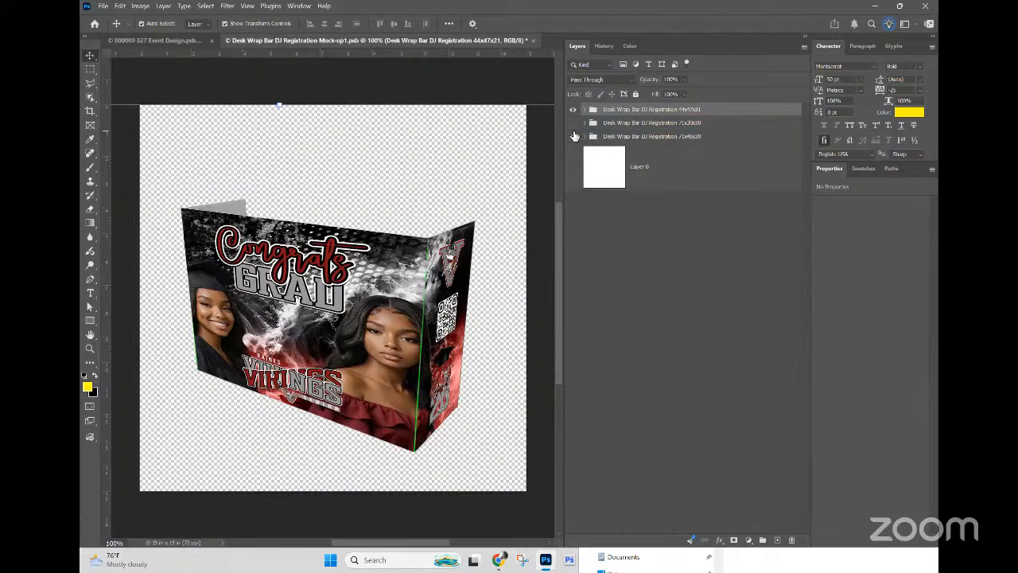
pyautogui.click(573, 136)
pyautogui.click(574, 112)
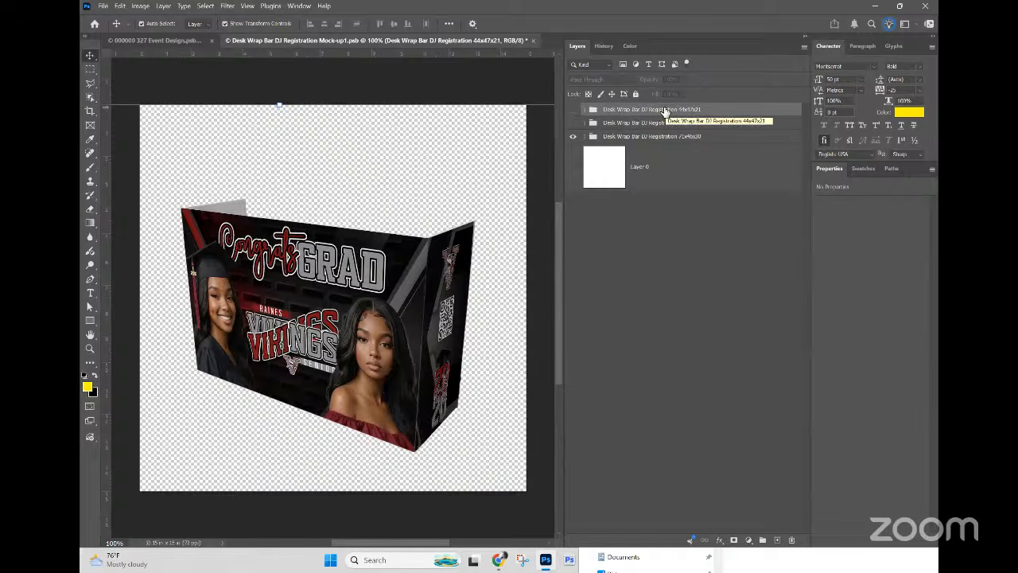
pyautogui.click(593, 136)
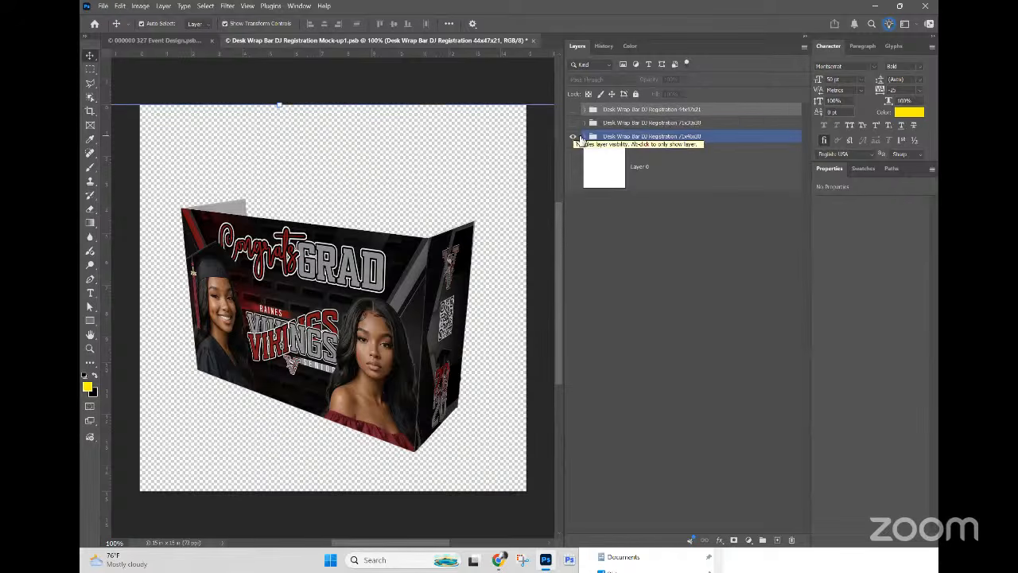
pyautogui.click(502, 140)
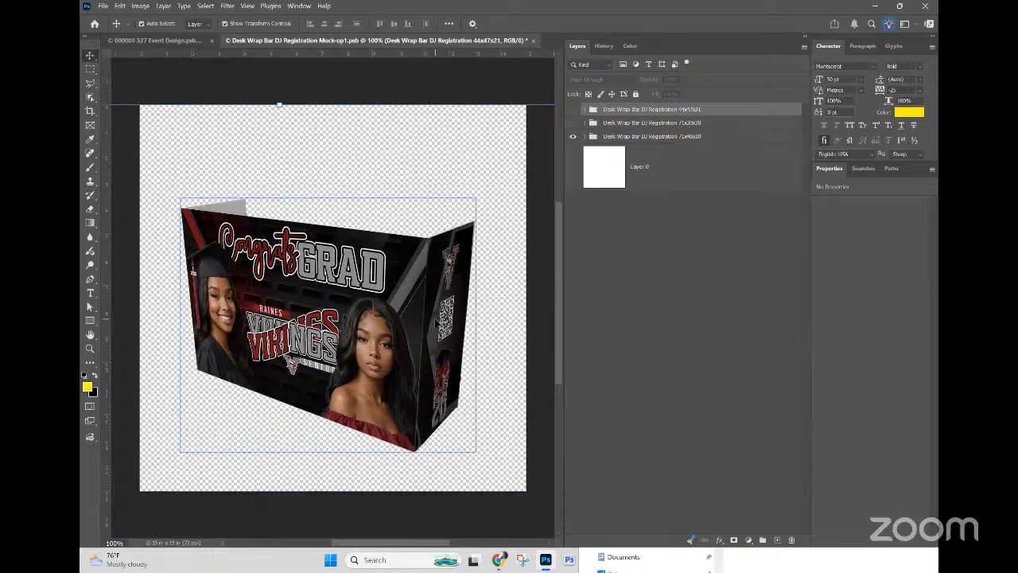
# Step: Make the 71x30x30 and 44x47x21 groups visible again along with the 71x46x30 group
pyautogui.click(693, 136)
pyautogui.click(572, 122)
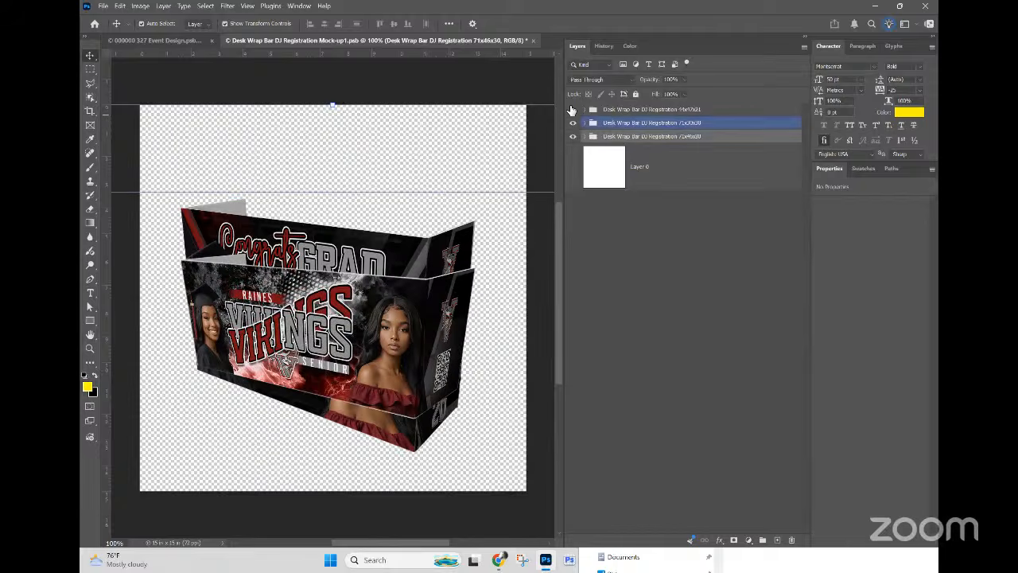
pyautogui.click(573, 110)
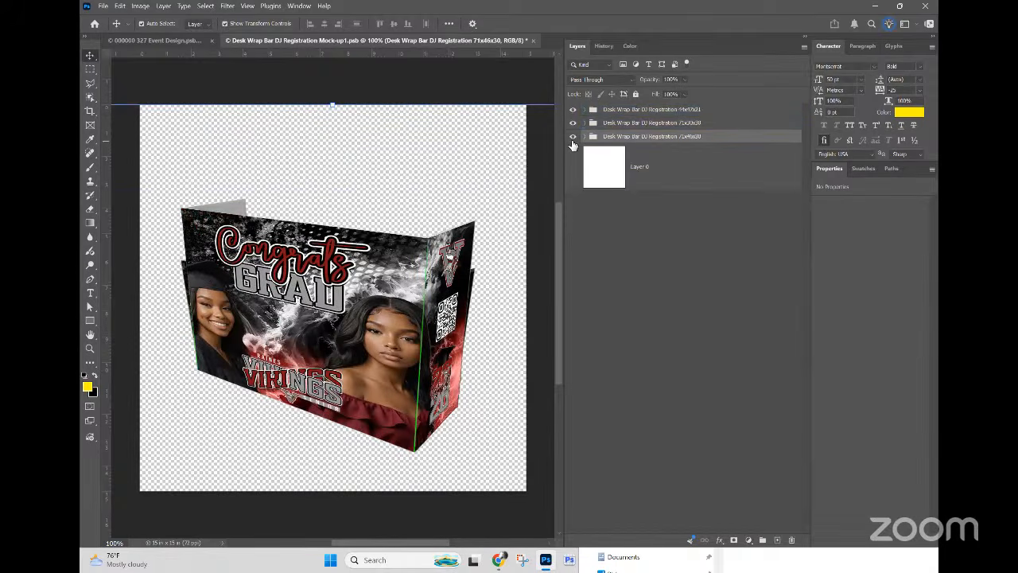
# Step: Open the 44wx47hx21d smart object's contents and place vertical guides on the two fold lines of the 86x47 DJ Booth artboard
pyautogui.click(408, 274)
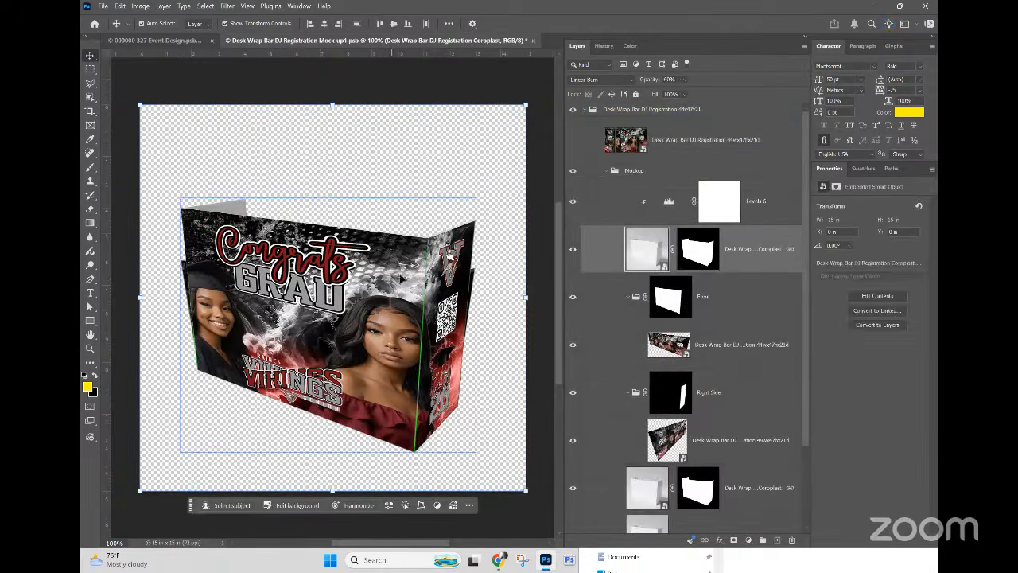
pyautogui.doubleClick(632, 142)
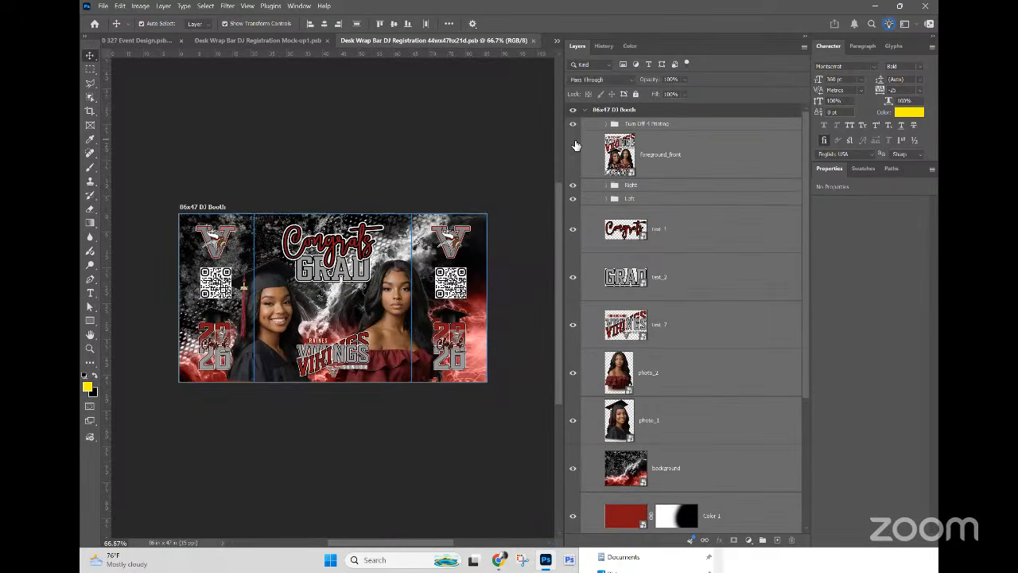
pyautogui.click(579, 124)
pyautogui.click(579, 125)
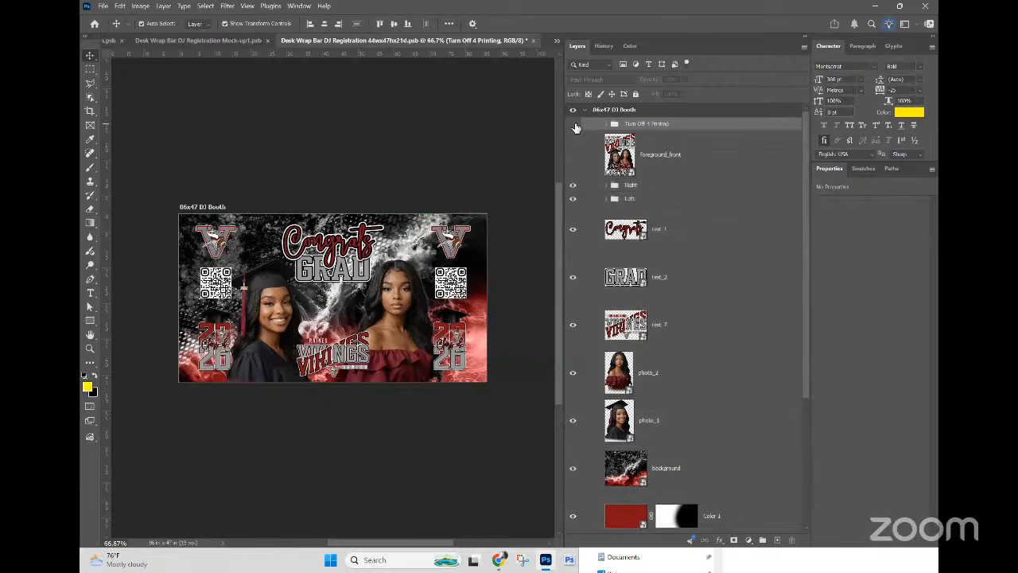
pyautogui.moveTo(110, 185); pyautogui.dragTo(254, 188)
pyautogui.moveTo(109, 167); pyautogui.dragTo(411, 199)
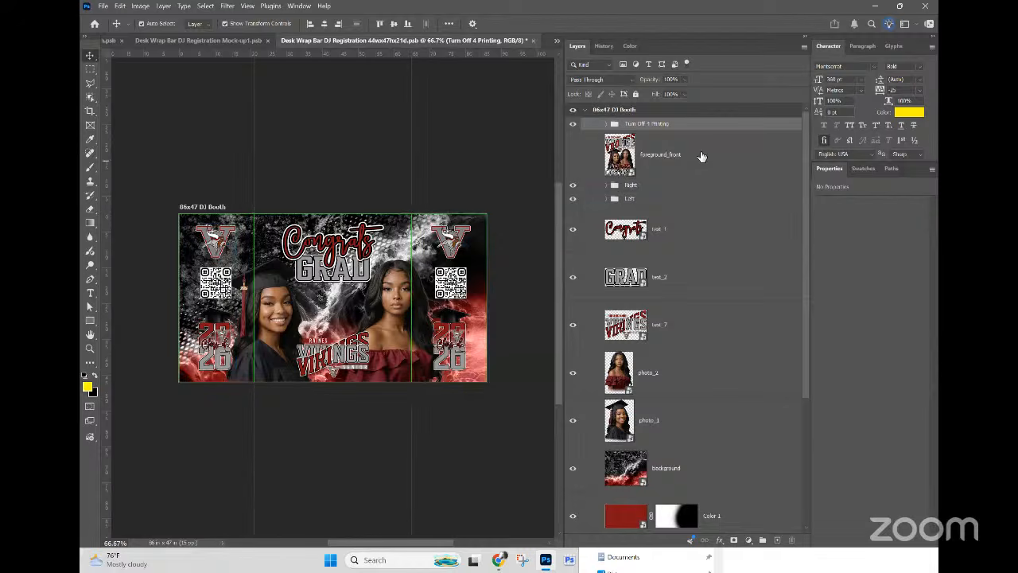
# Step: Hide the Turn Off 4 Printing group, then save and close the 44wx47hx21d smart object
pyautogui.click(700, 154)
pyautogui.click(573, 125)
pyautogui.hotkey('ctrl', 's')
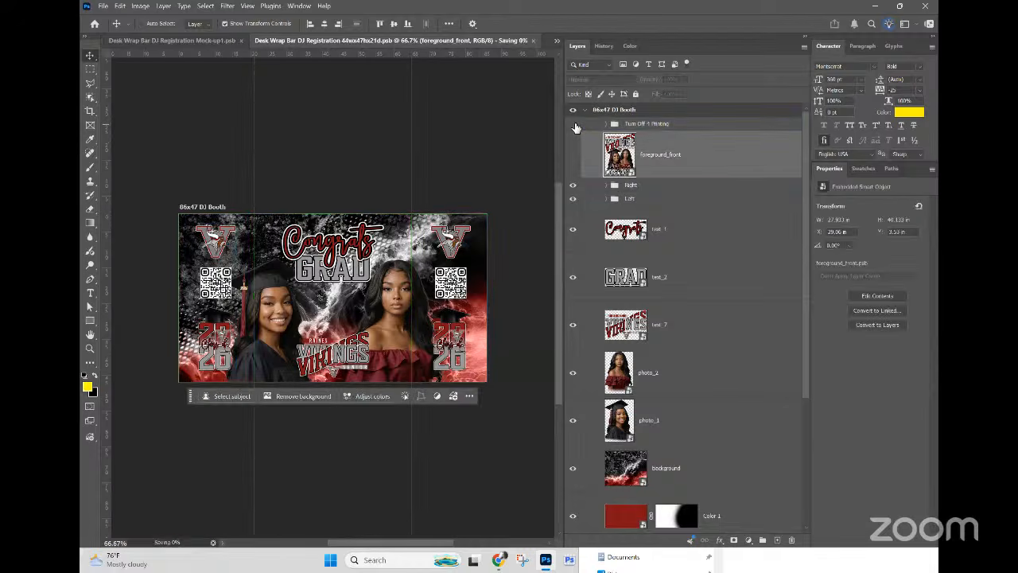
pyautogui.hotkey('ctrl', 'w')
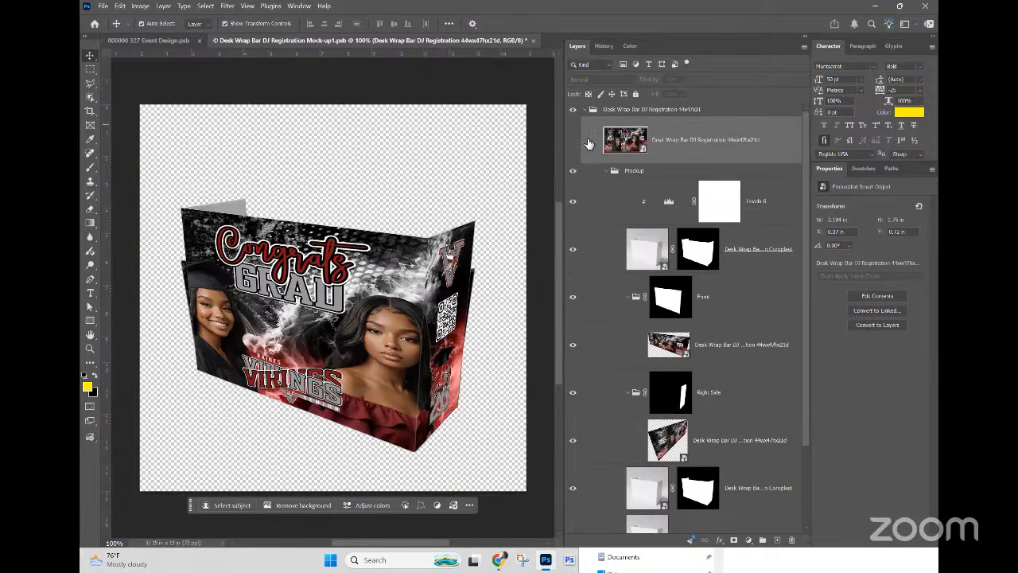
# Step: Collapse the 44x47x21 group, leave only the 71x46x30 group visible and save the mock-up document
pyautogui.click(592, 111)
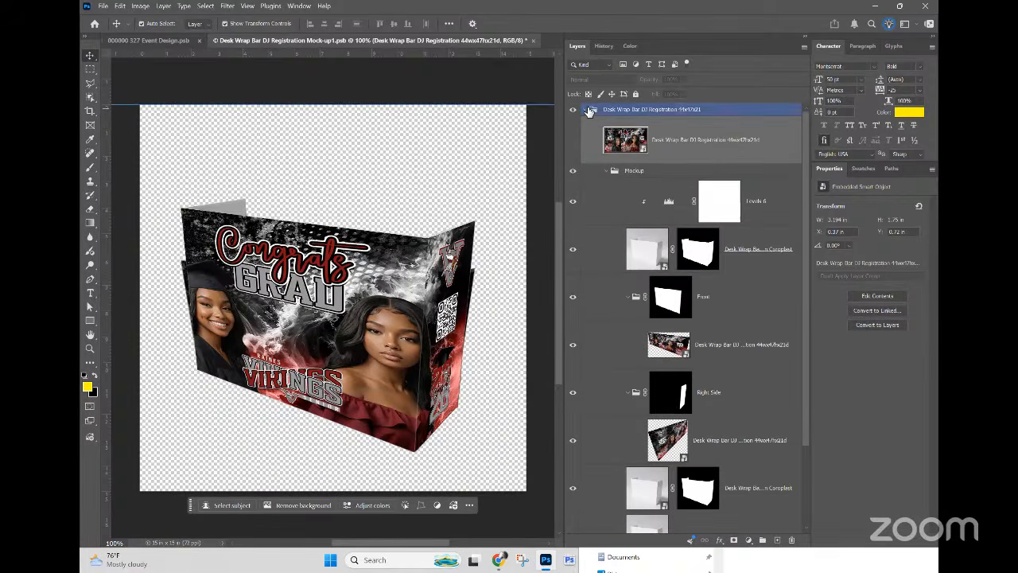
pyautogui.click(585, 110)
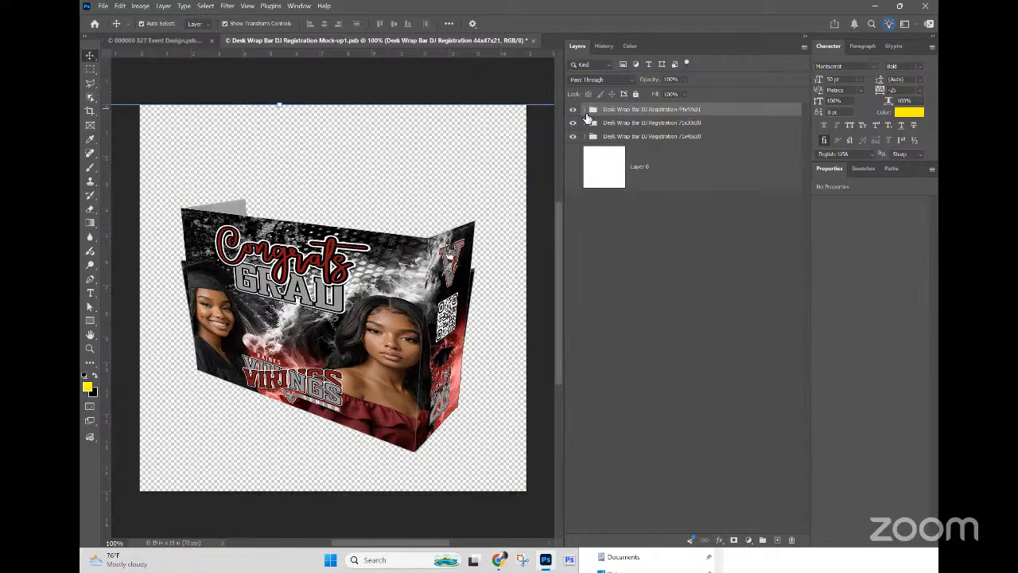
pyautogui.click(573, 110)
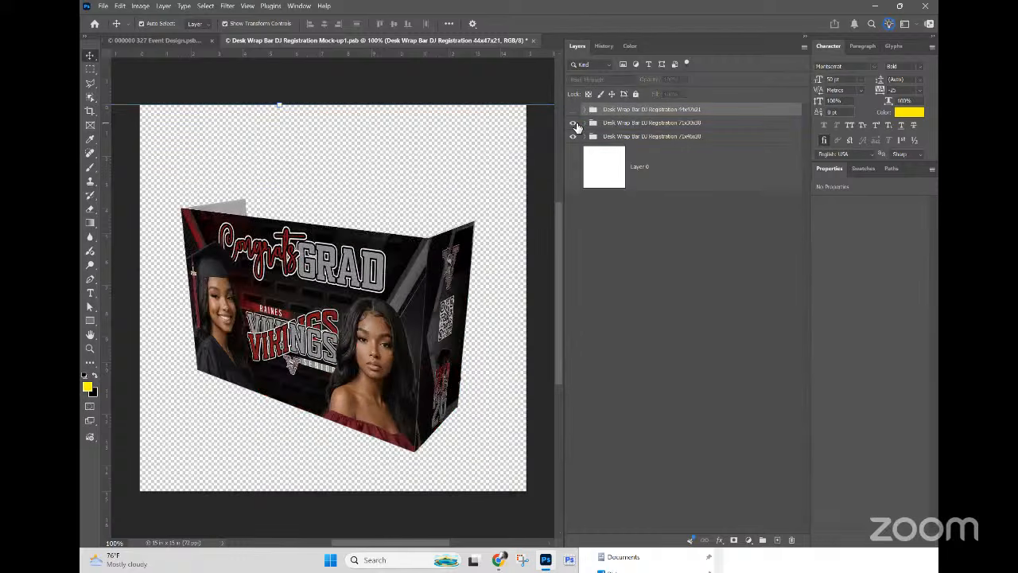
pyautogui.click(574, 124)
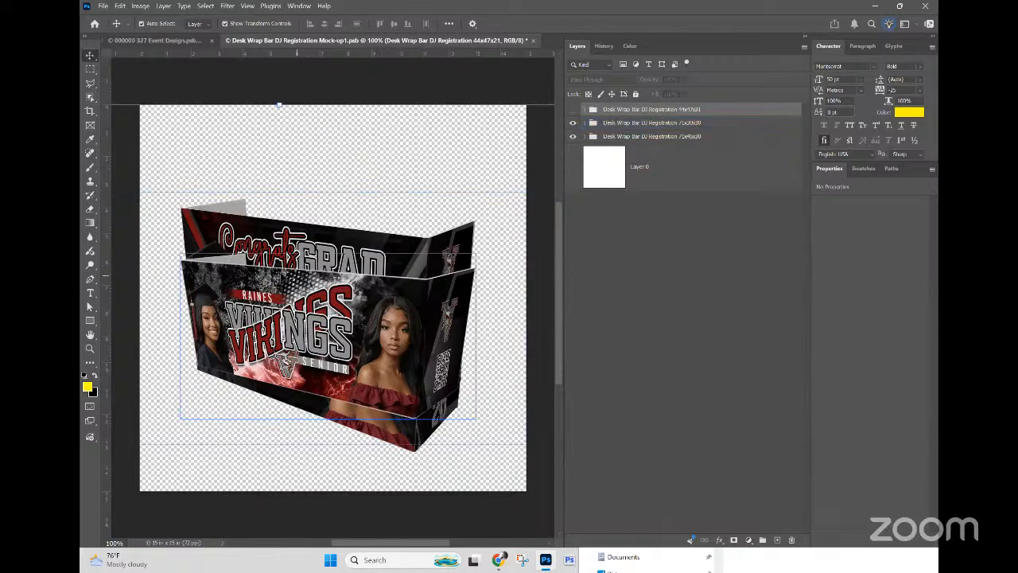
pyautogui.click(572, 123)
pyautogui.click(573, 136)
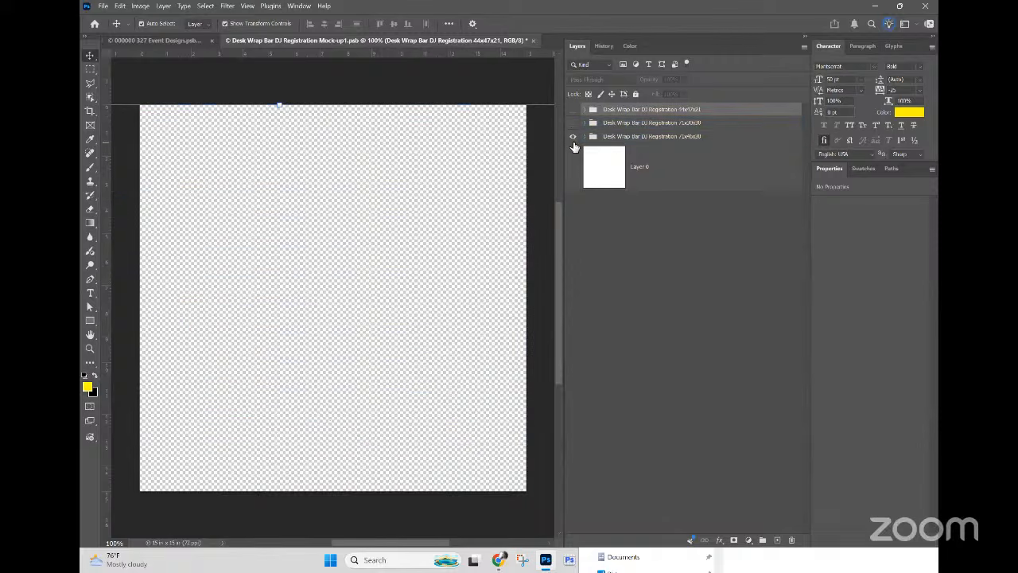
pyautogui.click(573, 137)
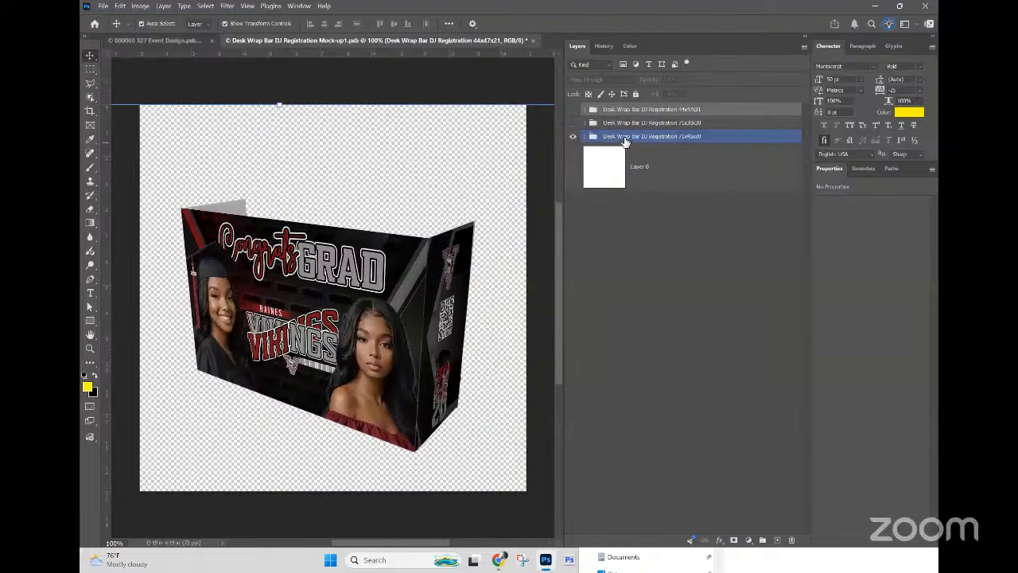
pyautogui.click(674, 235)
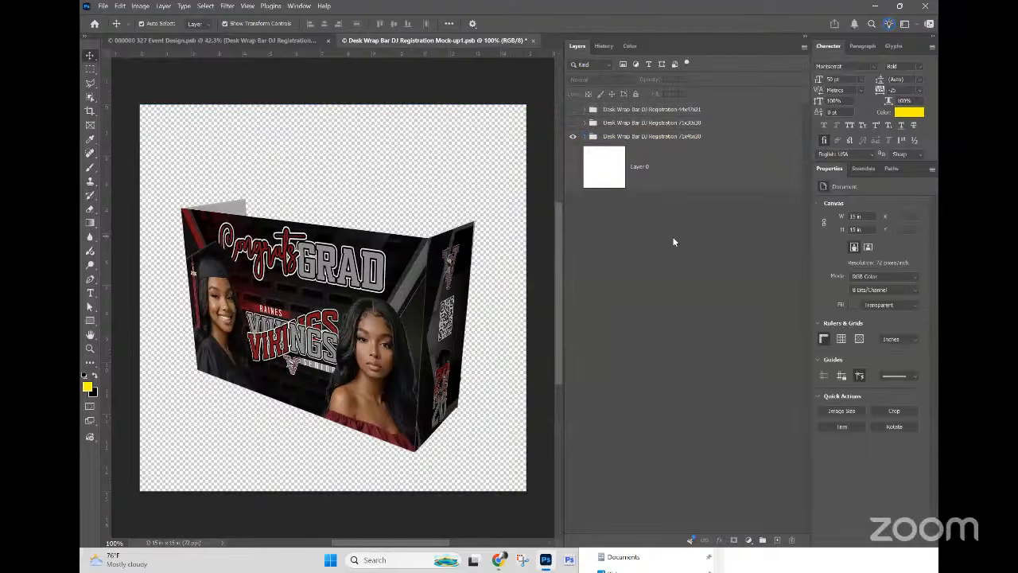
pyautogui.hotkey('ctrl', 's')
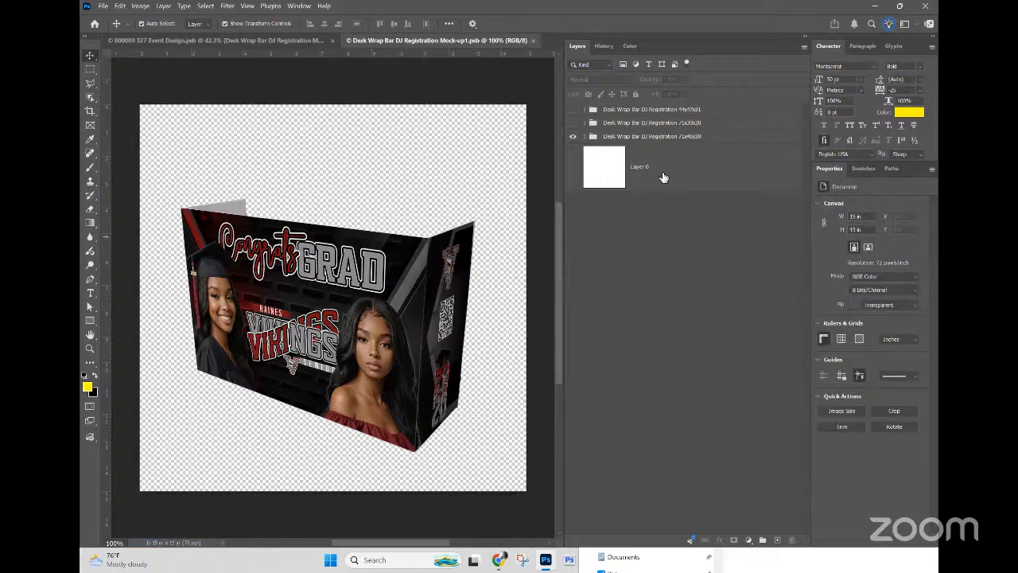
# Step: Compare the 44x47x21 and 71x46x30 desk wrap mock-ups by toggling their groups' visibility
pyautogui.click(661, 137)
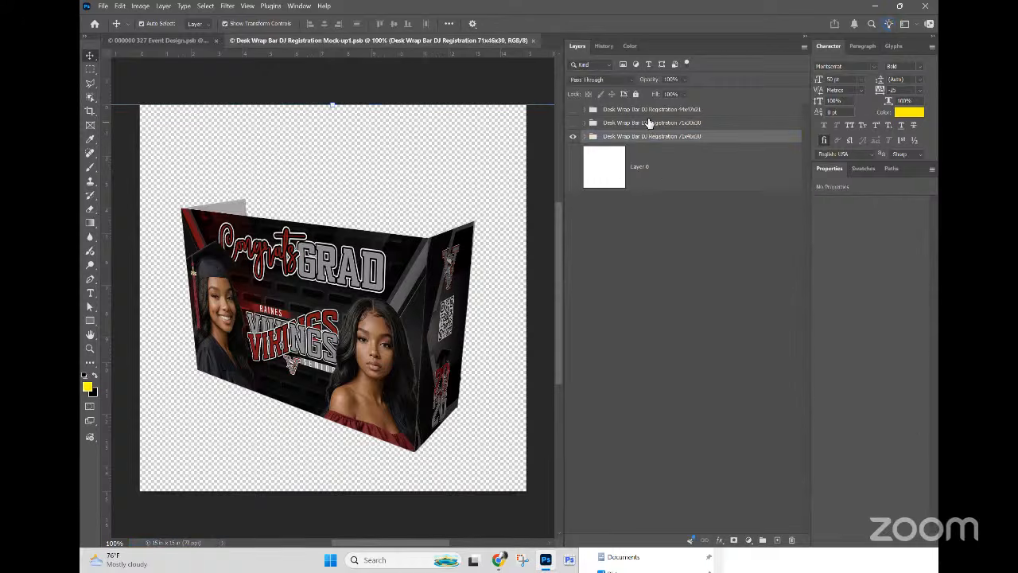
pyautogui.click(573, 109)
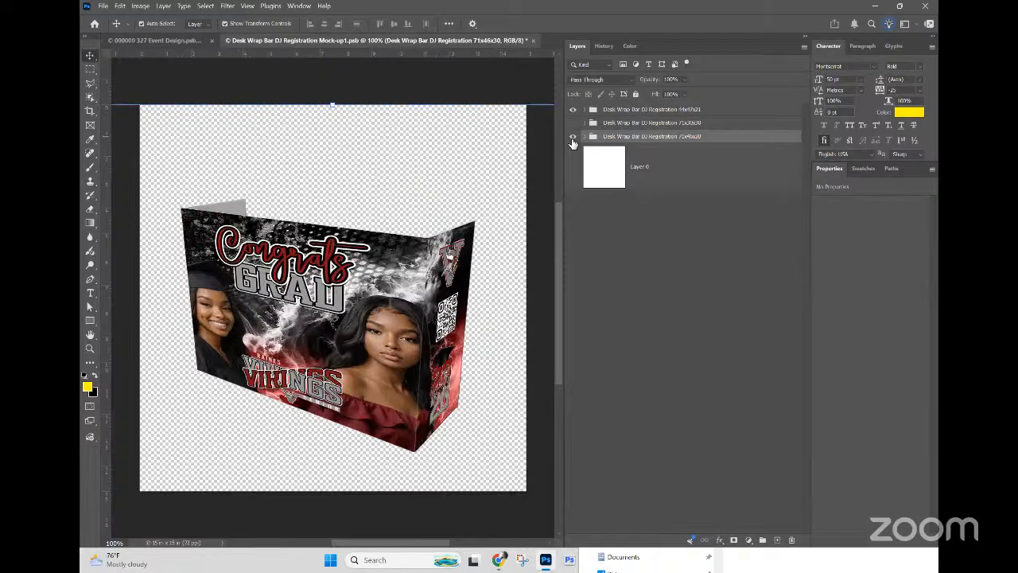
pyautogui.click(573, 138)
pyautogui.click(572, 137)
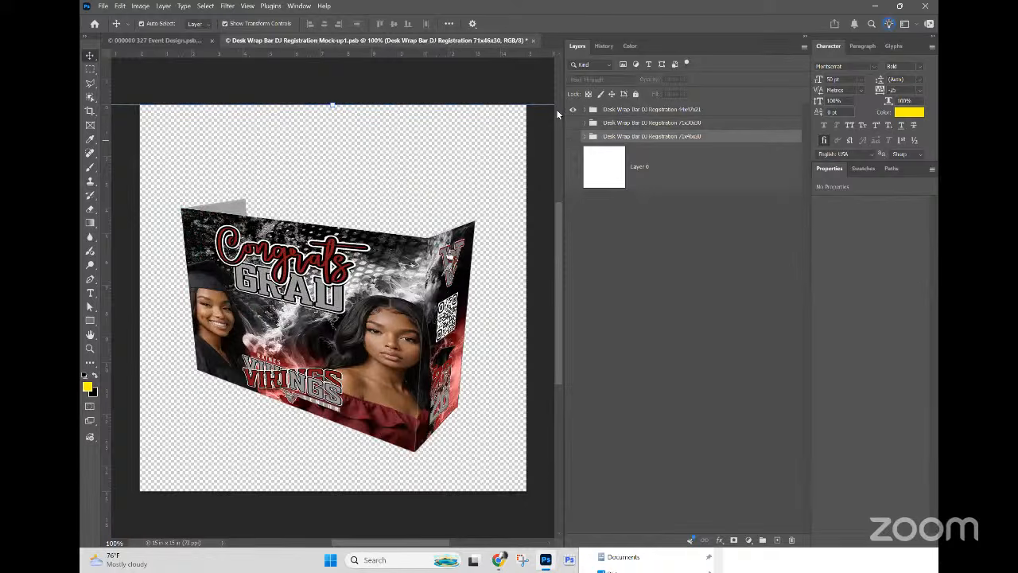
pyautogui.click(572, 109)
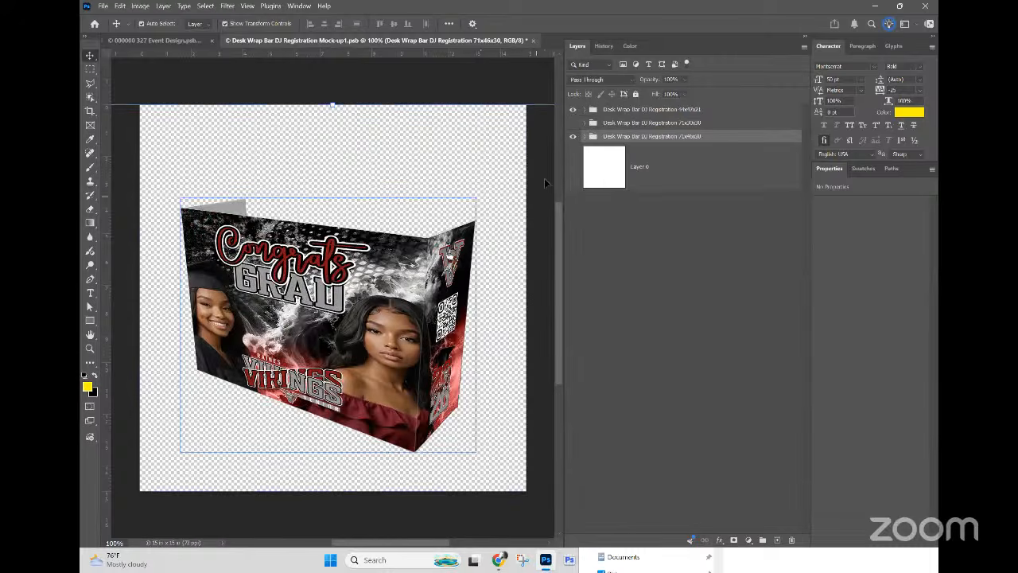
pyautogui.click(573, 110)
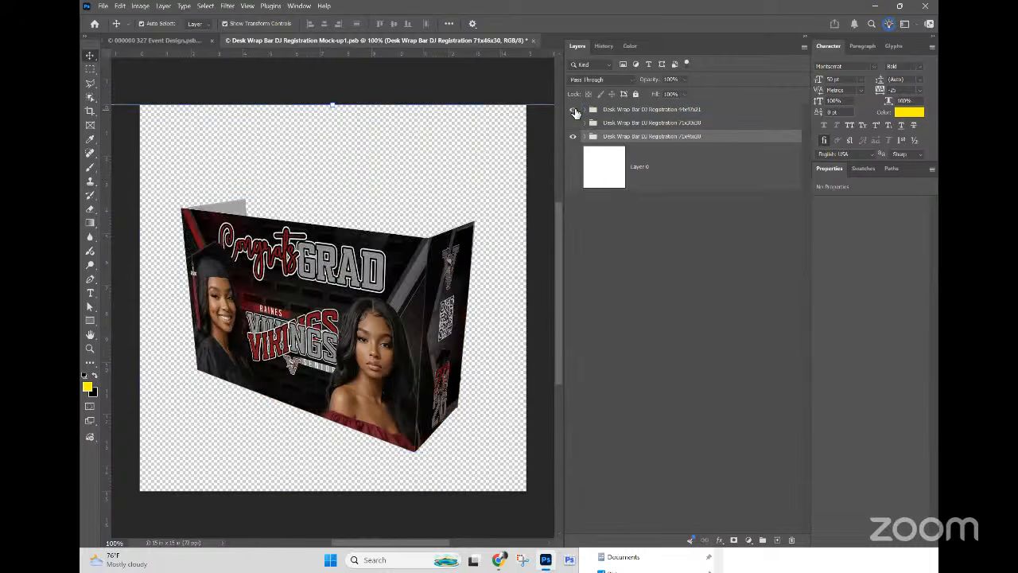
# Step: Leave only the 71x46x30 desk wrap group visible and save the mock-up smart object
pyautogui.click(573, 109)
pyautogui.click(572, 137)
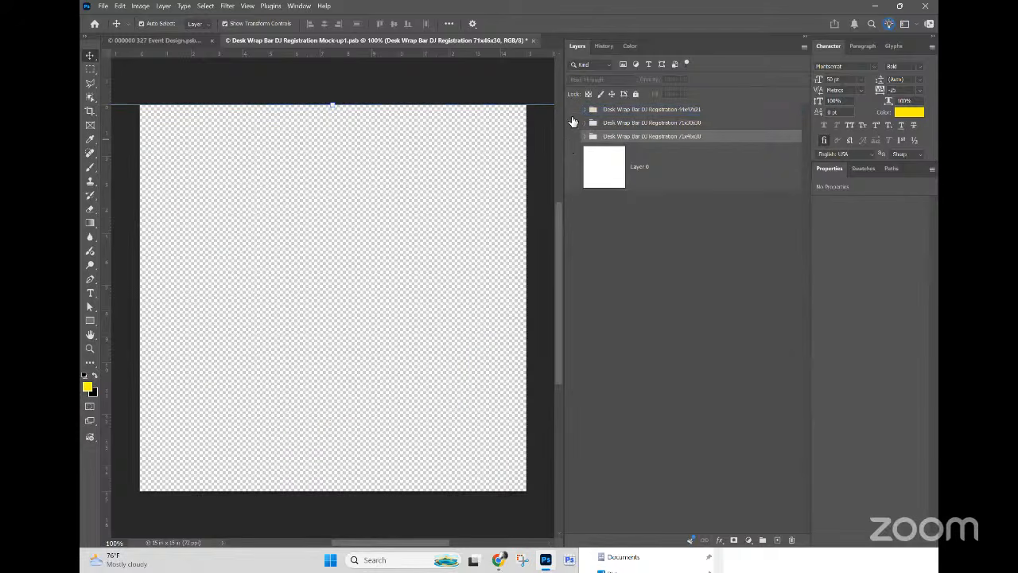
pyautogui.click(572, 137)
pyautogui.click(699, 284)
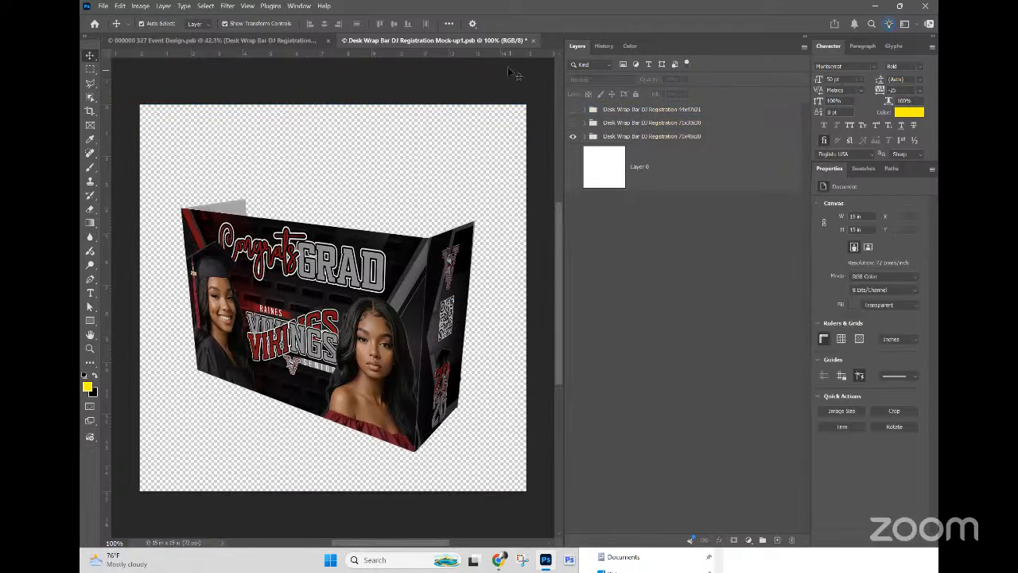
pyautogui.hotkey('ctrl', 's')
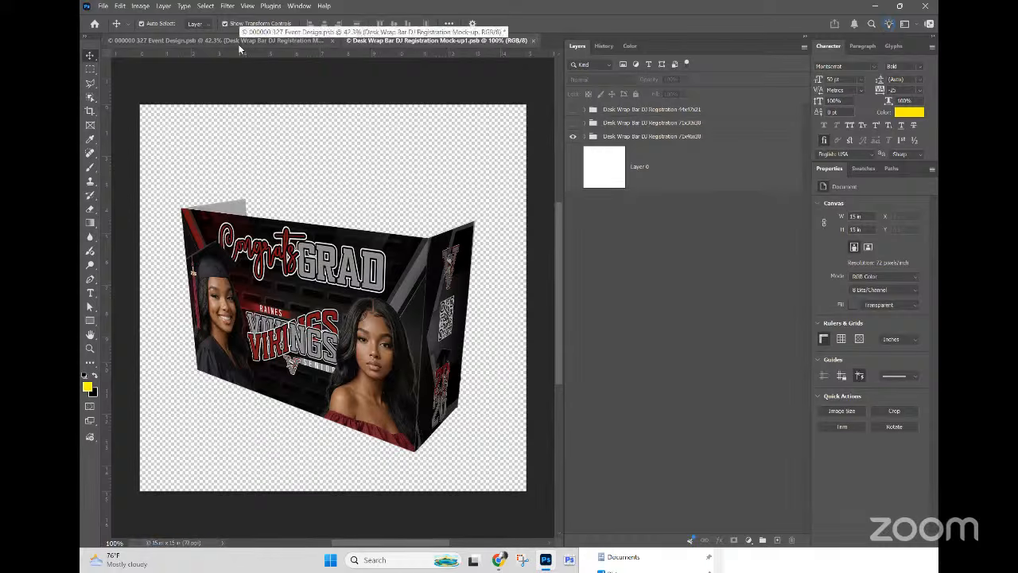
# Step: Check the desk wraps in the event design, then show the mock-up's white Layer 0 and save and close the smart object
pyautogui.click(239, 47)
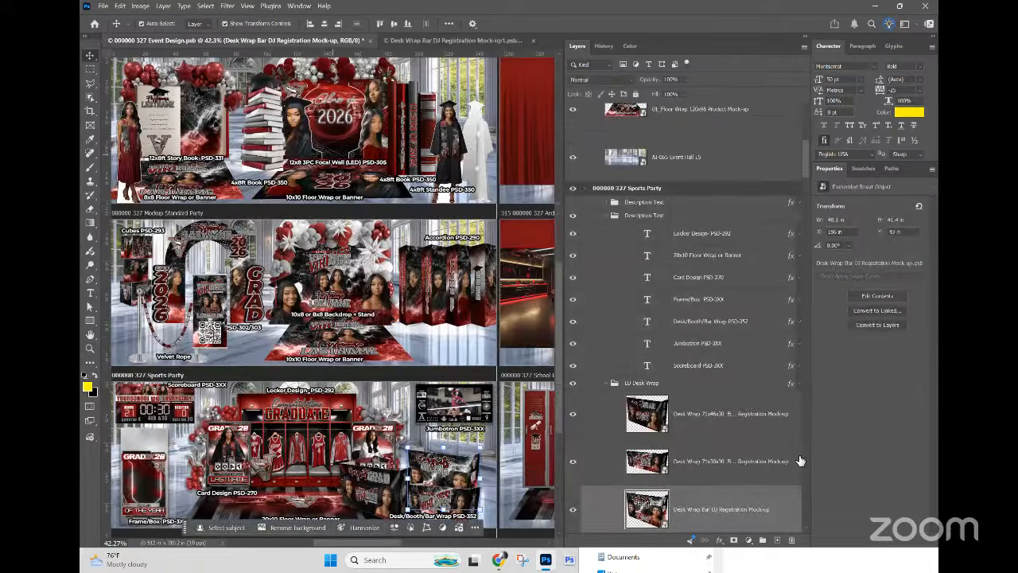
pyautogui.scroll(-2, 796, 464)
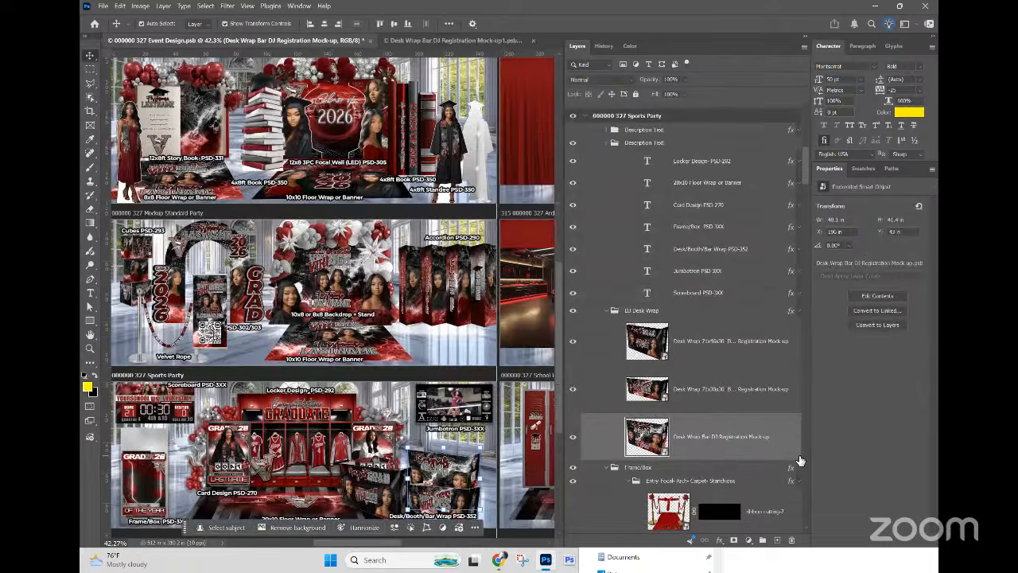
pyautogui.click(445, 39)
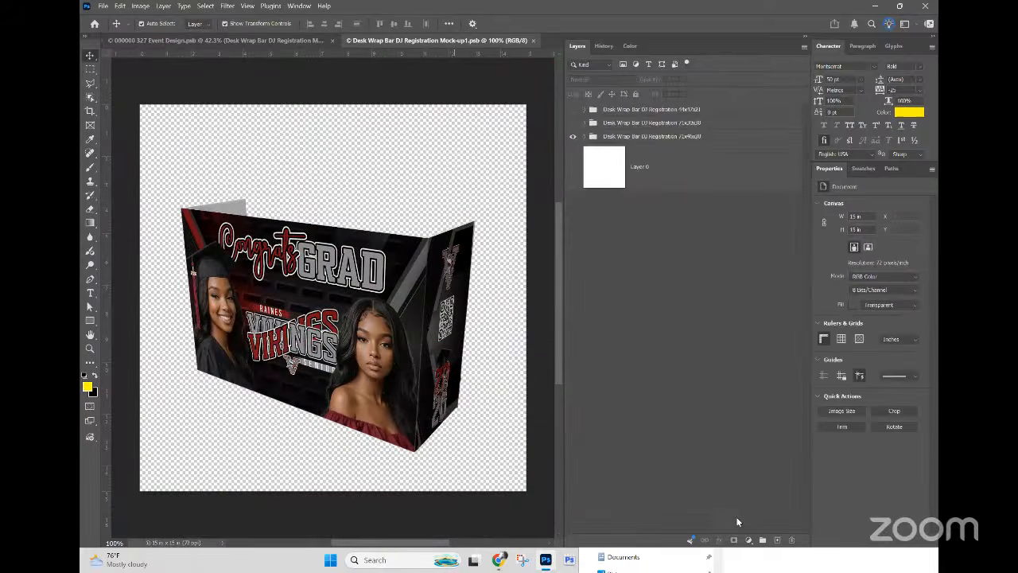
pyautogui.click(573, 166)
pyautogui.hotkey('ctrl', 's')
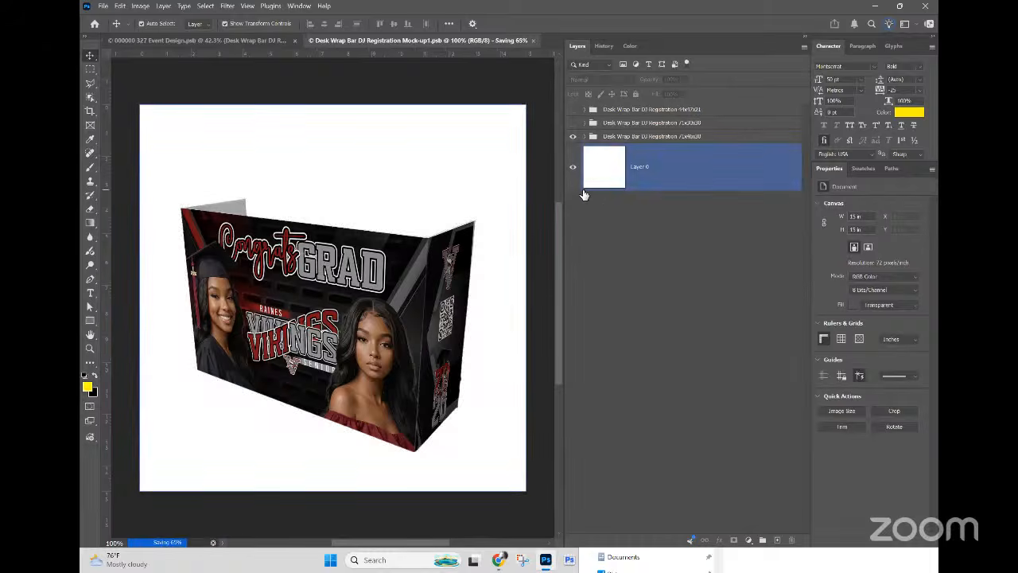
pyautogui.hotkey('ctrl', 'w')
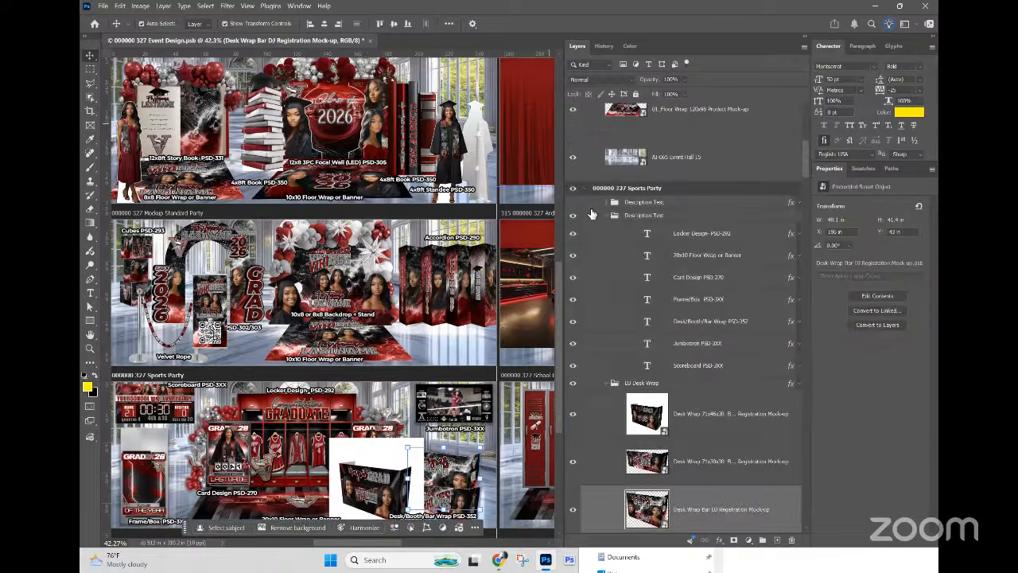
# Step: Delete the Desk Wrap 71x30x30 and Desk Wrap Bar DJ Registration Mock-up smart objects from the DJ Desk Wrap group
pyautogui.scroll(-3, 694, 428)
pyautogui.click(704, 404)
pyautogui.keyDown('shift'); pyautogui.click(697, 440); pyautogui.keyUp('shift')
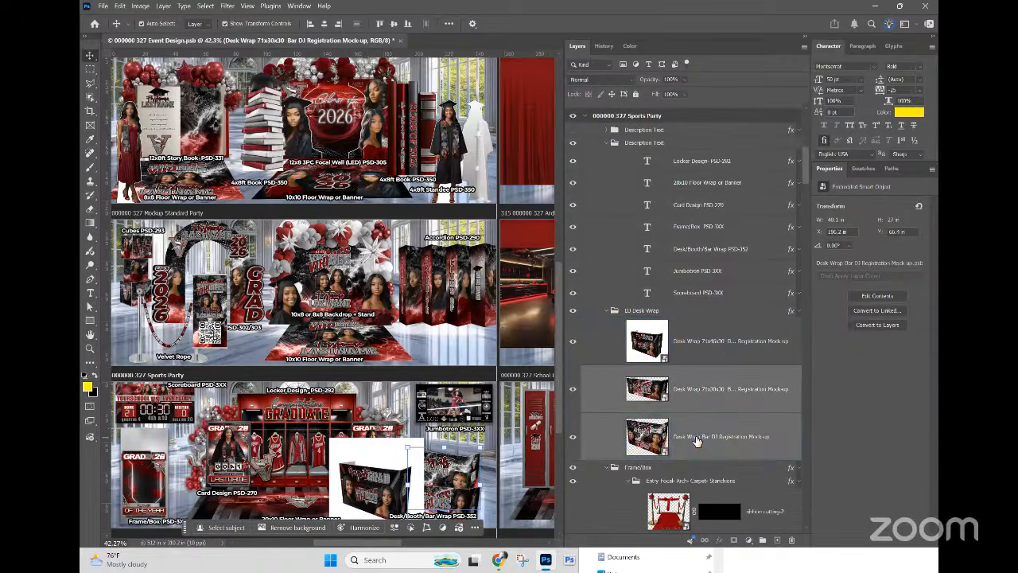
pyautogui.press('Delete')
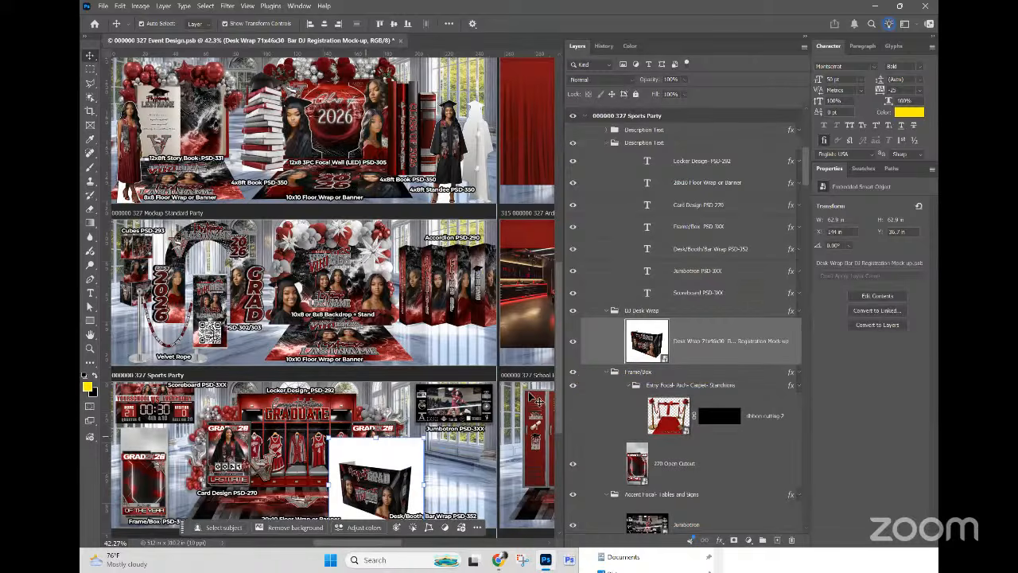
# Step: Hide Layer 0 inside the remaining desk wrap smart object and save it as 352 Desk Wrap Bar DJ Registration Mock-up1.psb in Downloads/352
pyautogui.doubleClick(653, 342)
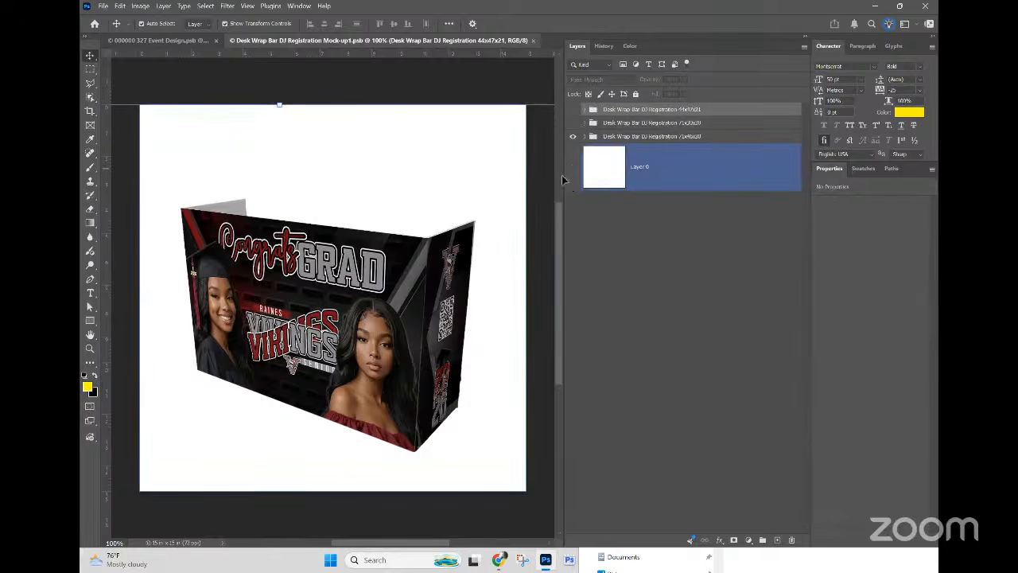
pyautogui.click(573, 167)
pyautogui.click(103, 5)
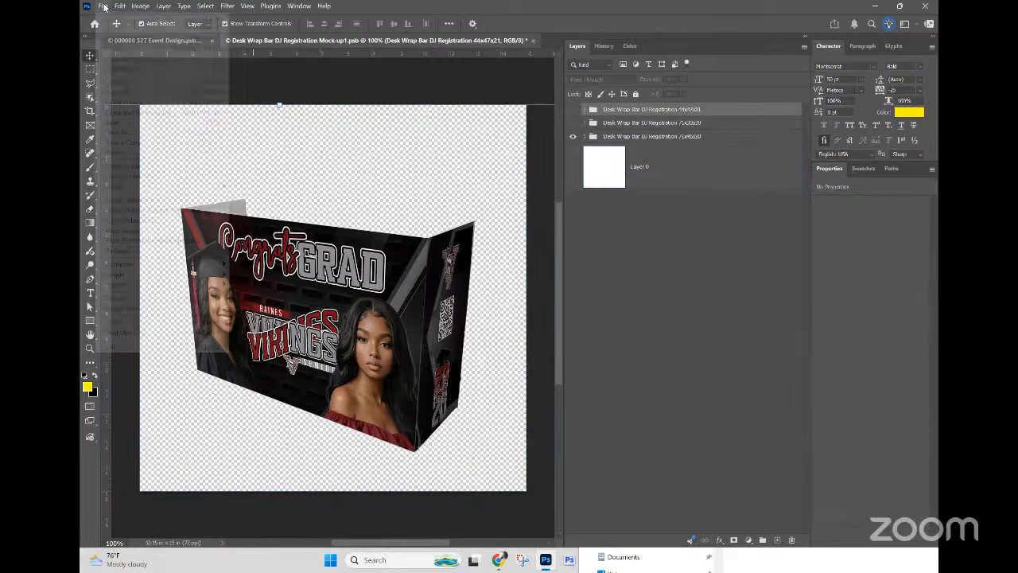
pyautogui.click(115, 132)
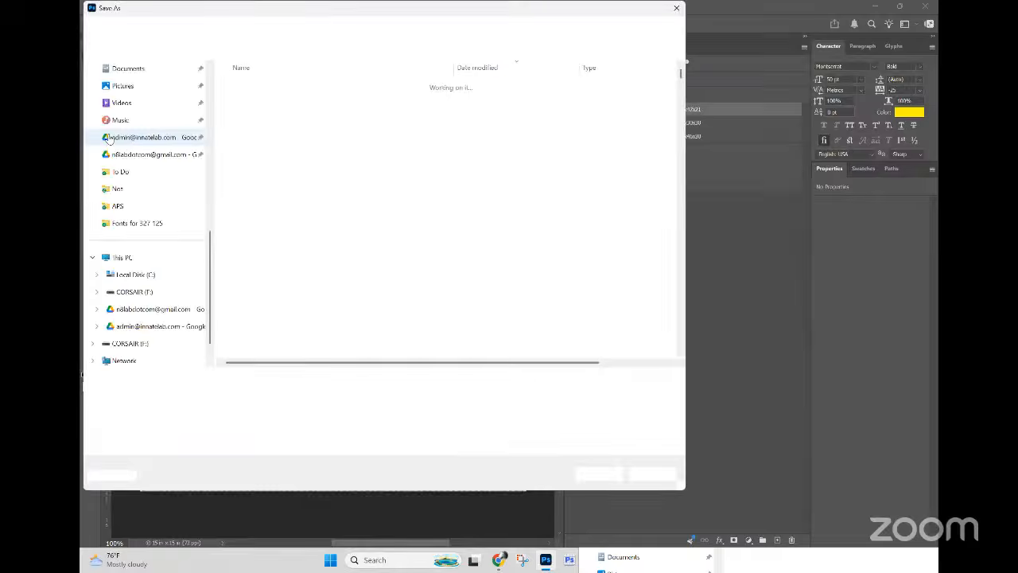
pyautogui.scroll(5, 109, 138)
pyautogui.click(155, 379)
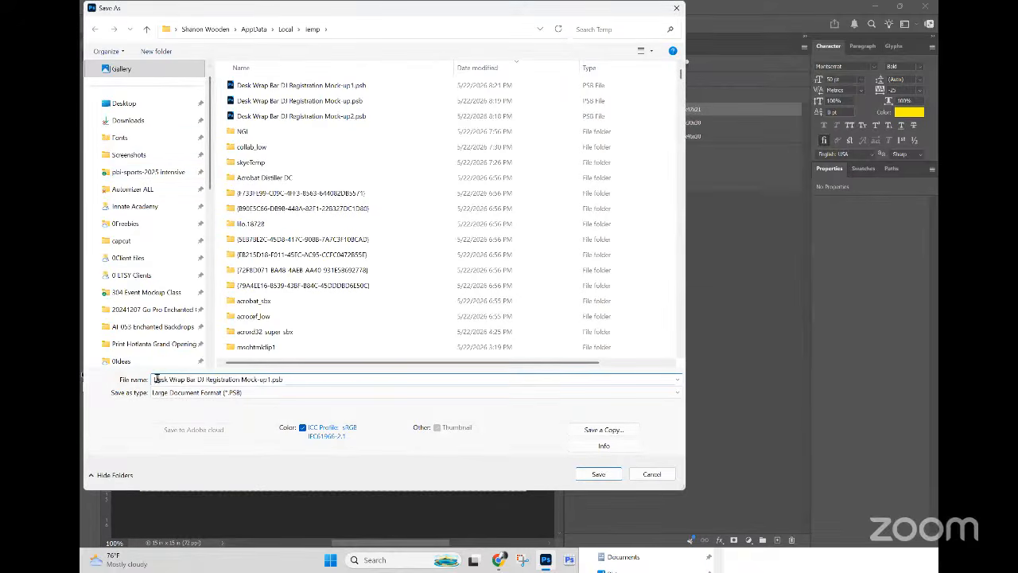
pyautogui.write('352')
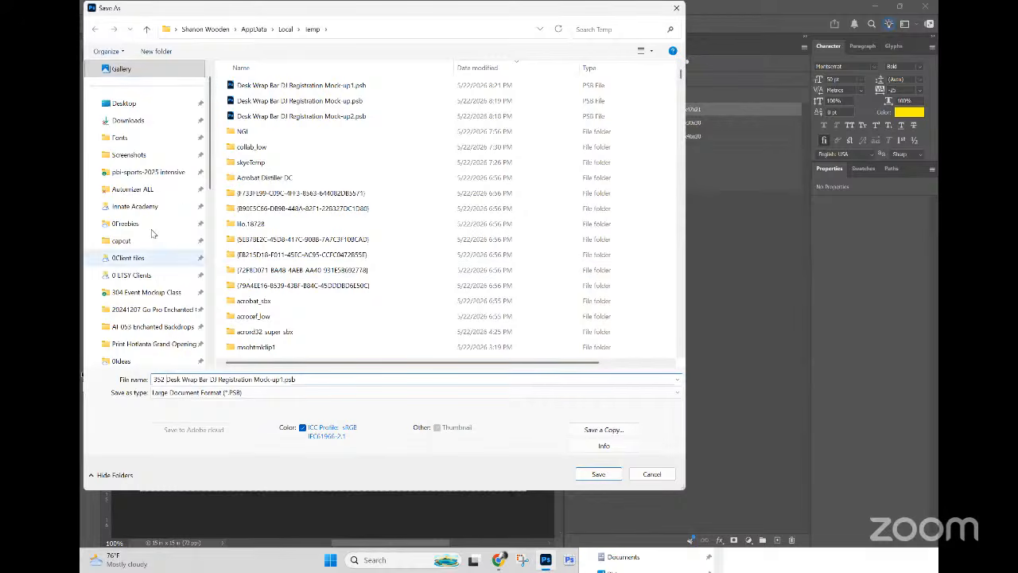
pyautogui.scroll(1, 147, 138)
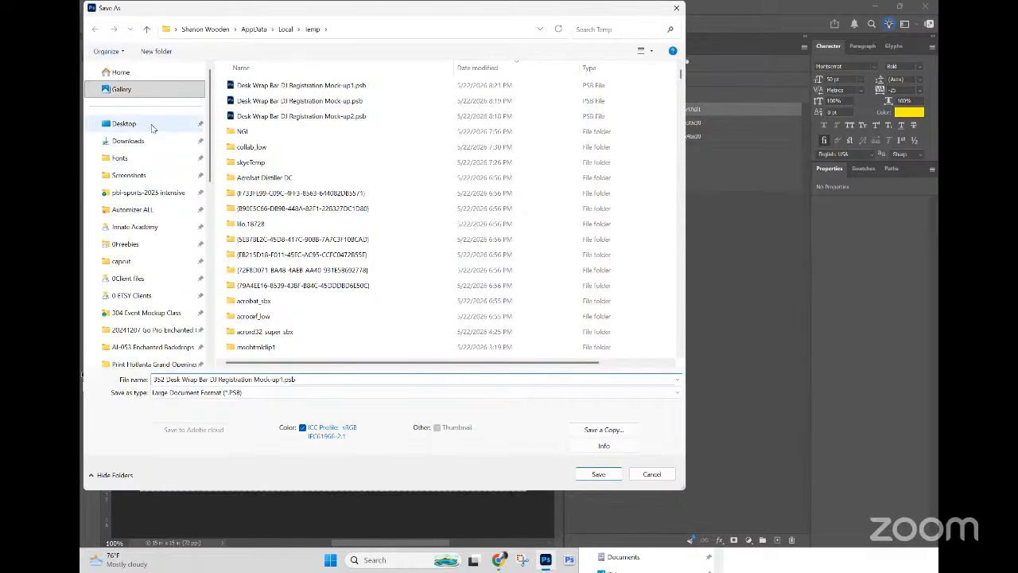
pyautogui.click(147, 141)
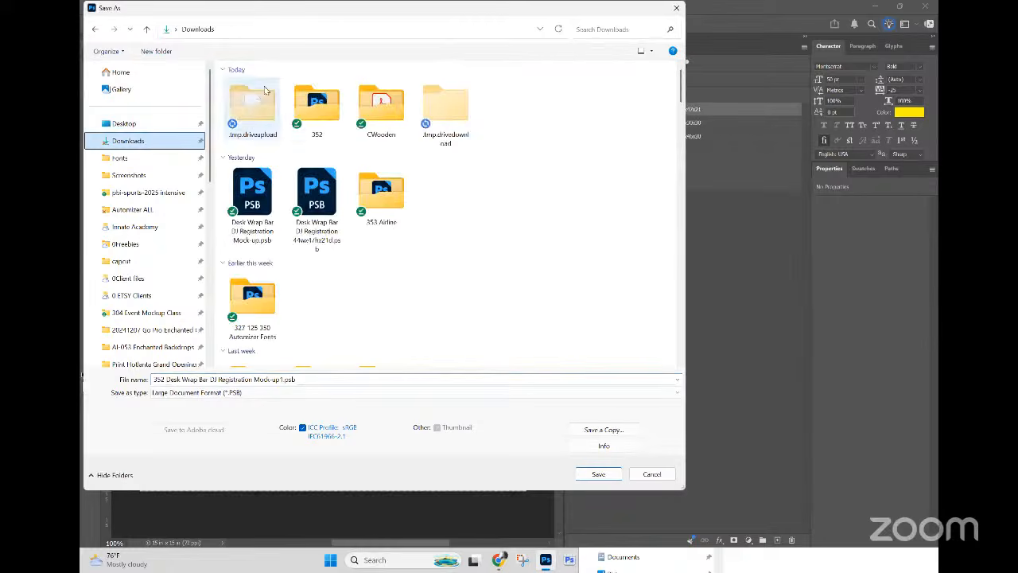
pyautogui.click(310, 112)
pyautogui.doubleClick(310, 112)
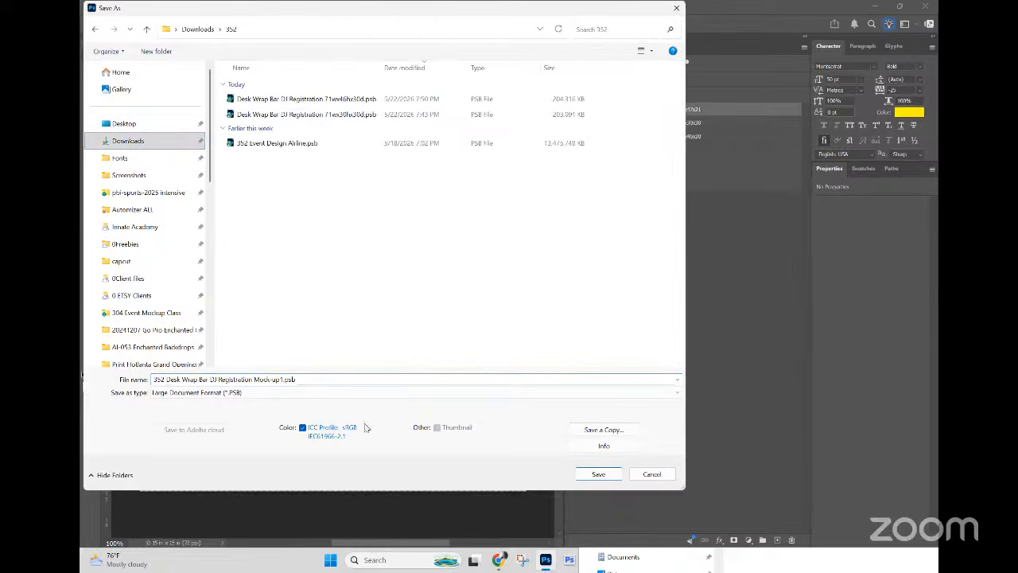
pyautogui.click(600, 474)
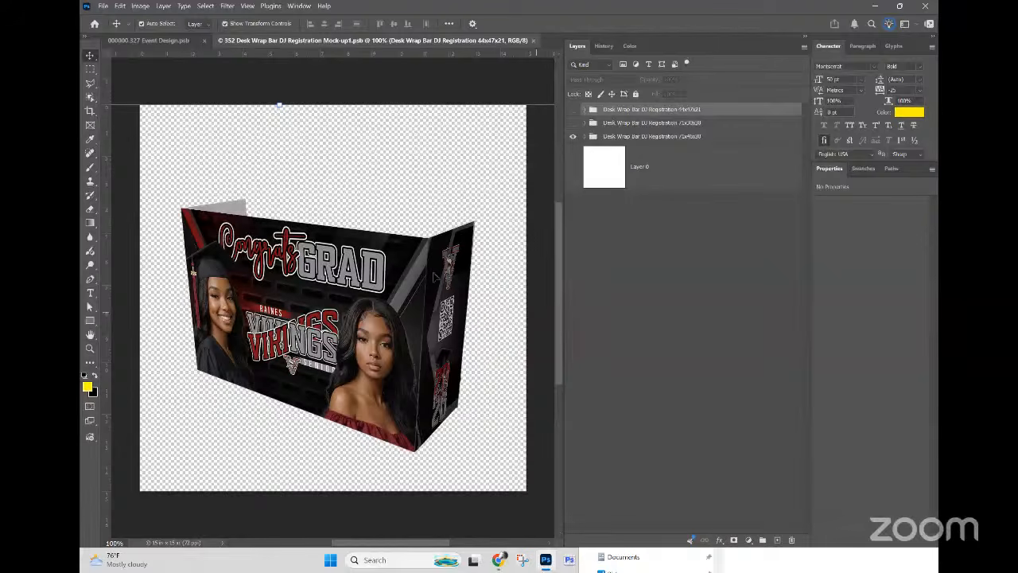
# Step: Review the 44x47x21 and 71x30x30 groups and the white Layer 0 by toggling their visibility
pyautogui.click(692, 150)
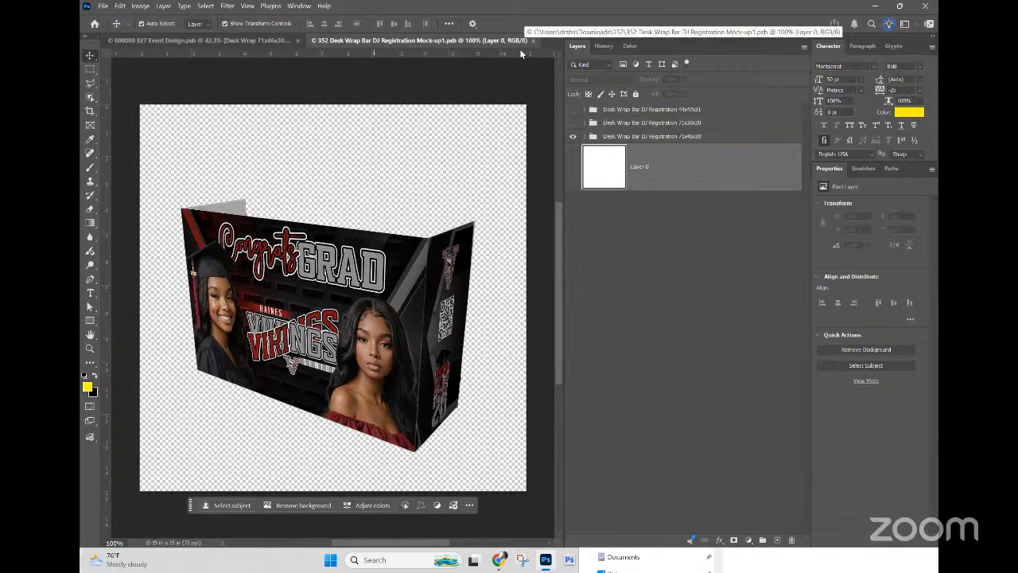
pyautogui.click(570, 122)
pyautogui.click(572, 110)
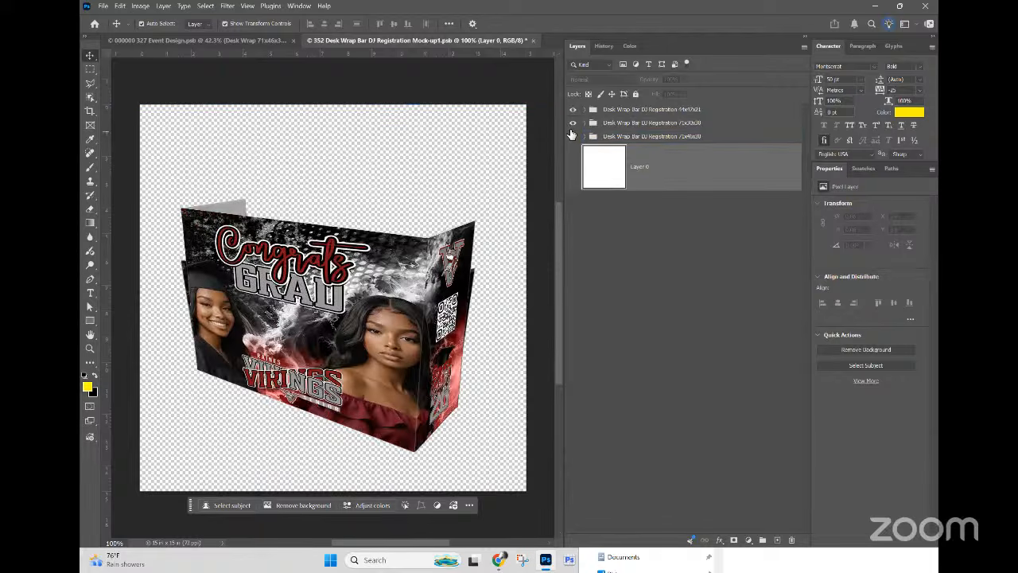
pyautogui.click(572, 167)
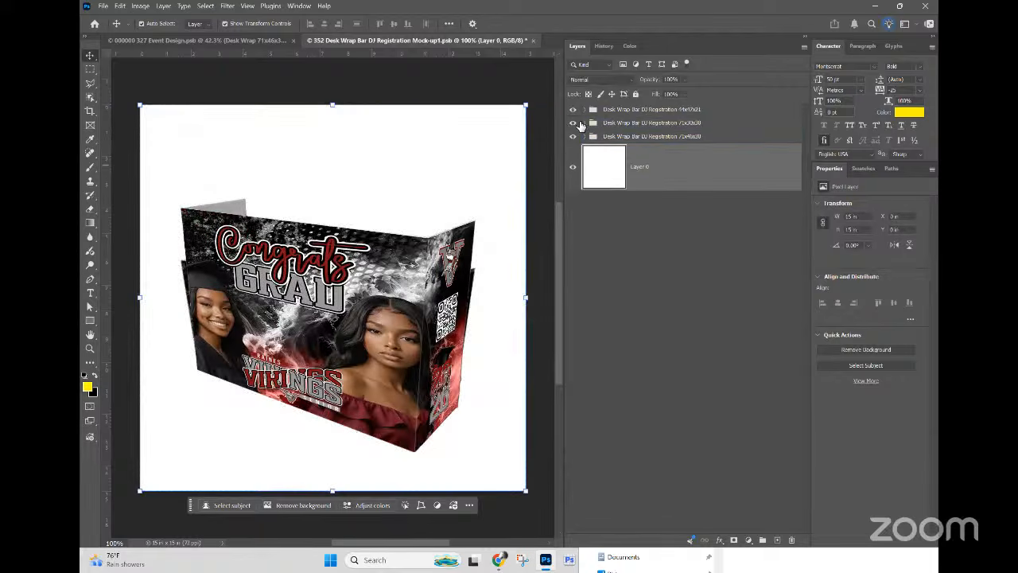
pyautogui.click(576, 123)
pyautogui.click(573, 110)
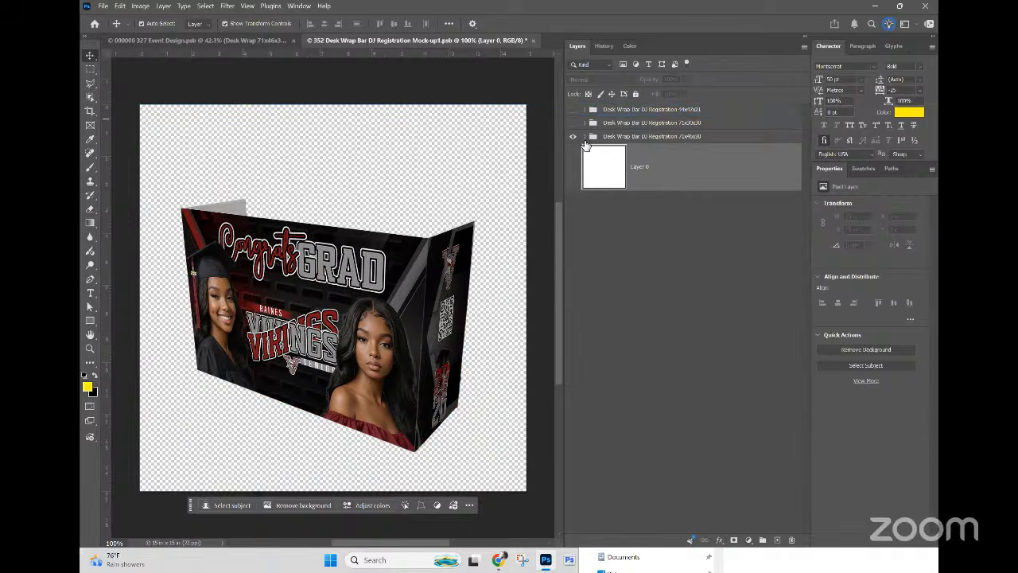
# Step: Expand the 71x46x30 group and open the contents of its upper 71wx46hx30d smart object
pyautogui.click(587, 139)
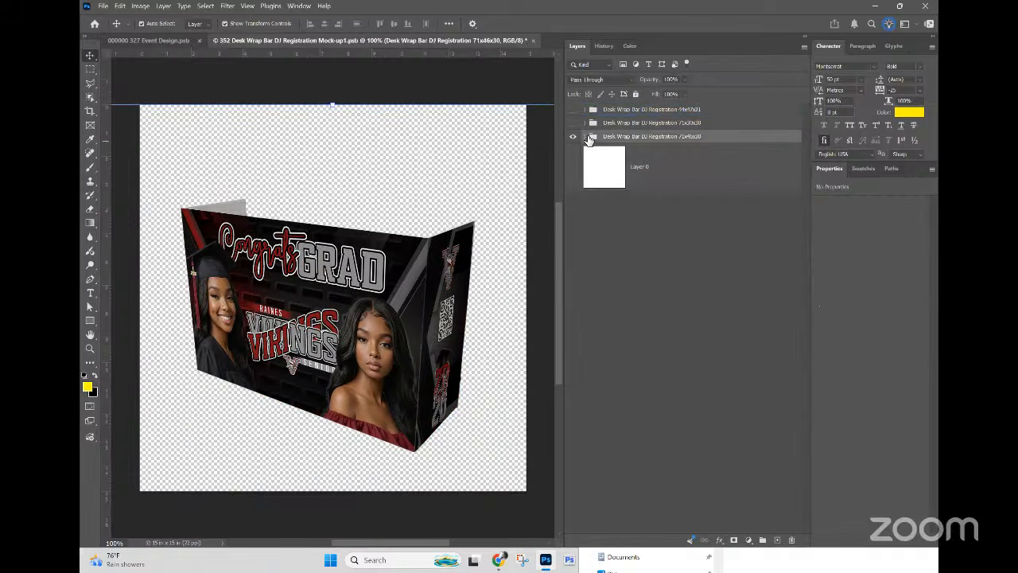
pyautogui.click(690, 112)
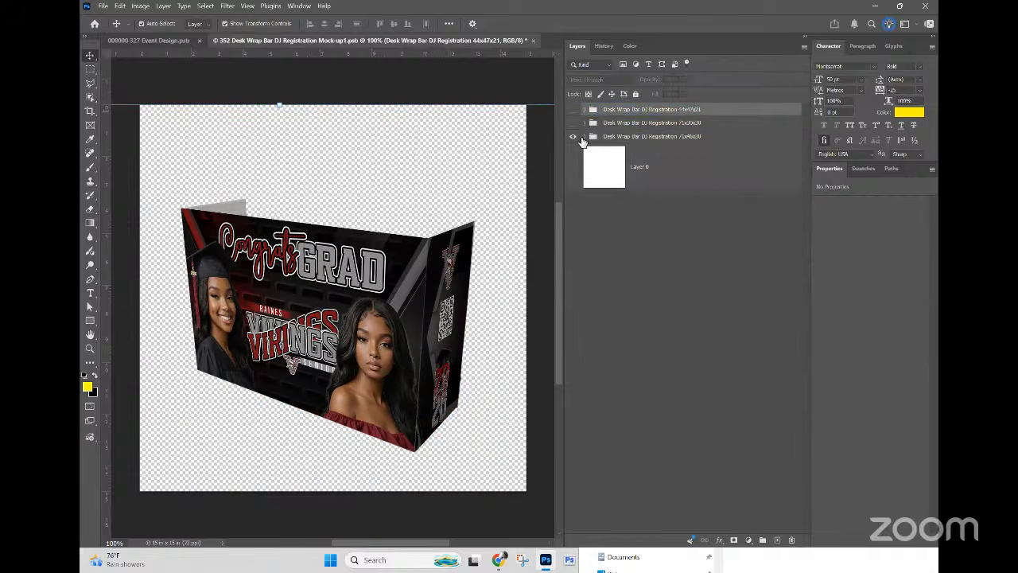
pyautogui.click(583, 138)
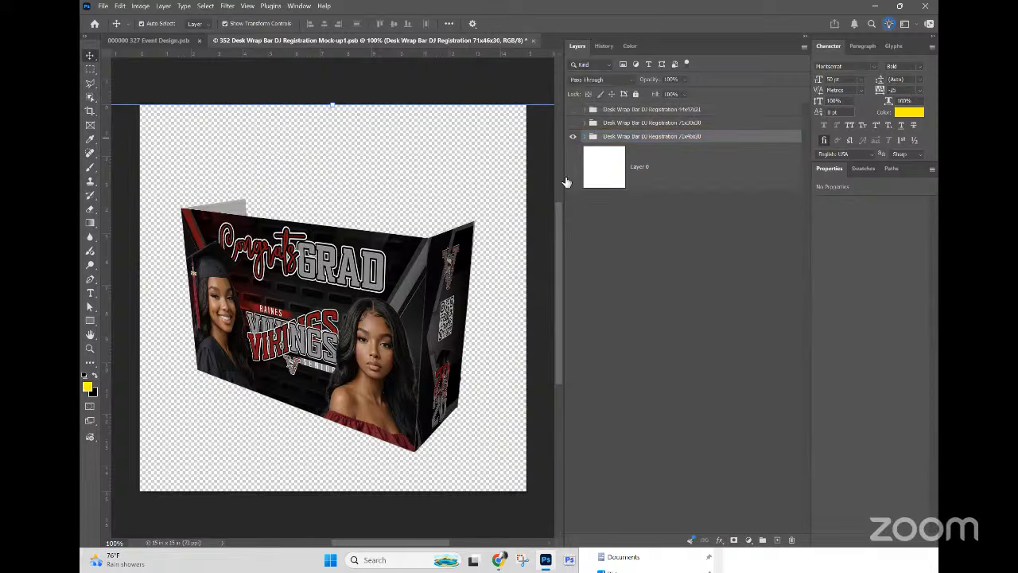
pyautogui.click(585, 136)
pyautogui.click(632, 165)
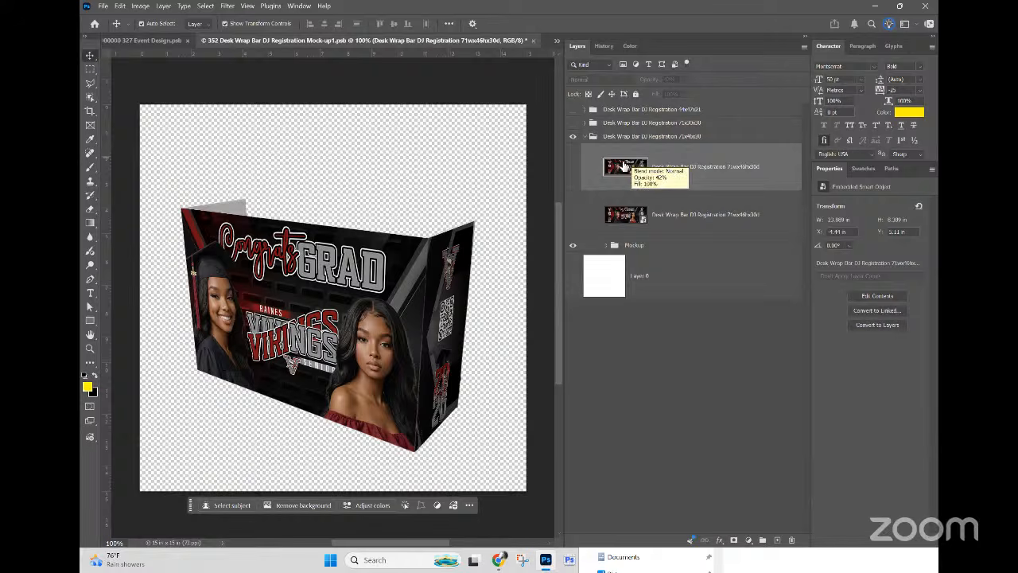
pyautogui.doubleClick(625, 167)
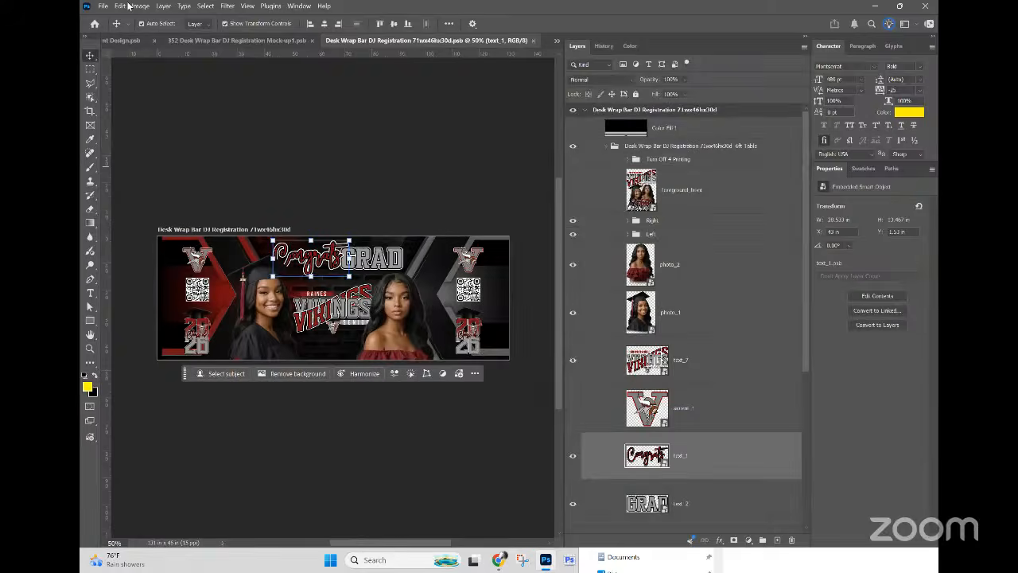
# Step: Set the 71wx46hx30d artwork's resolution to 150 pixels/inch at 131 x 46 inches
pyautogui.click(141, 7)
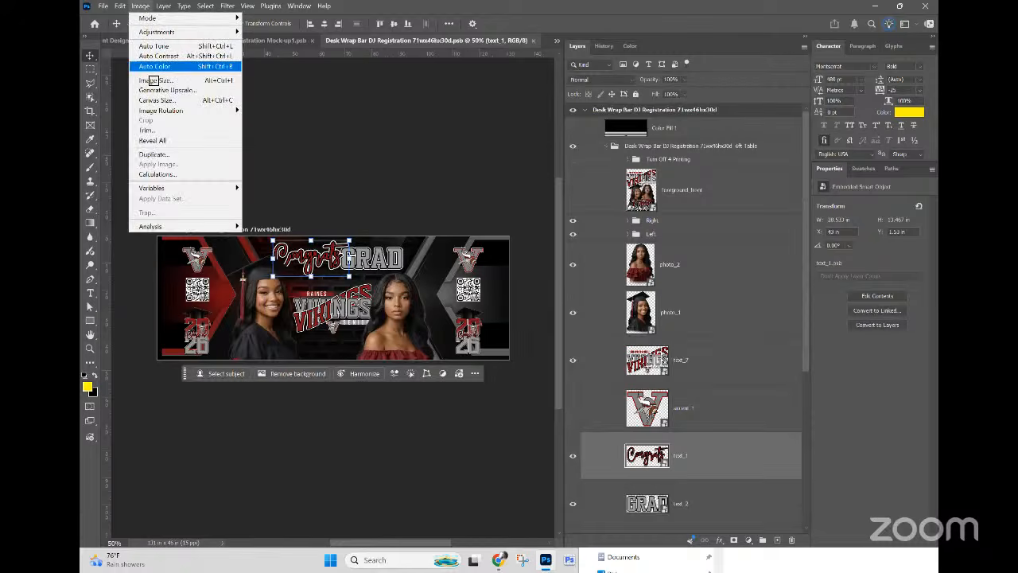
pyautogui.click(156, 68)
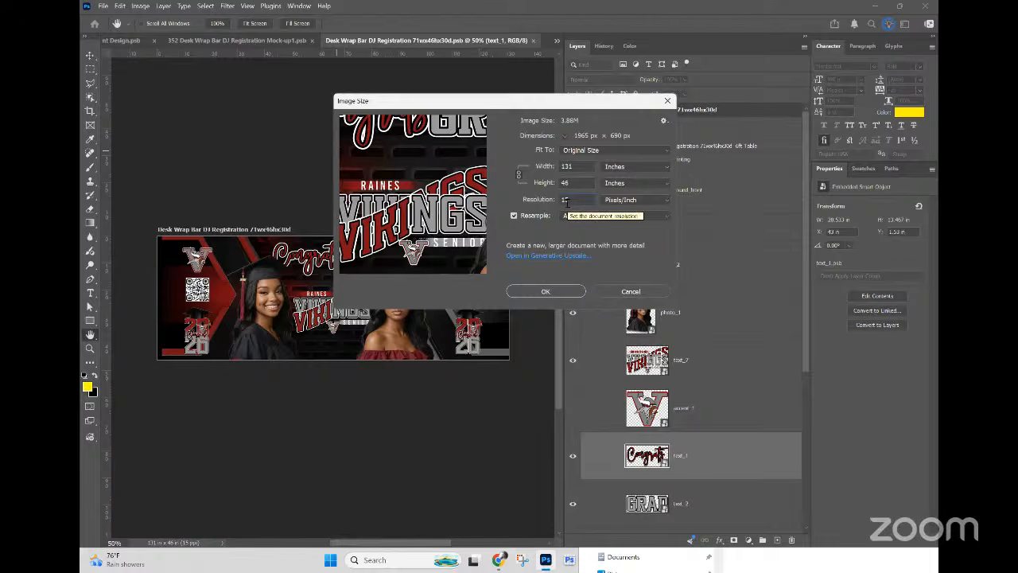
pyautogui.write('0')
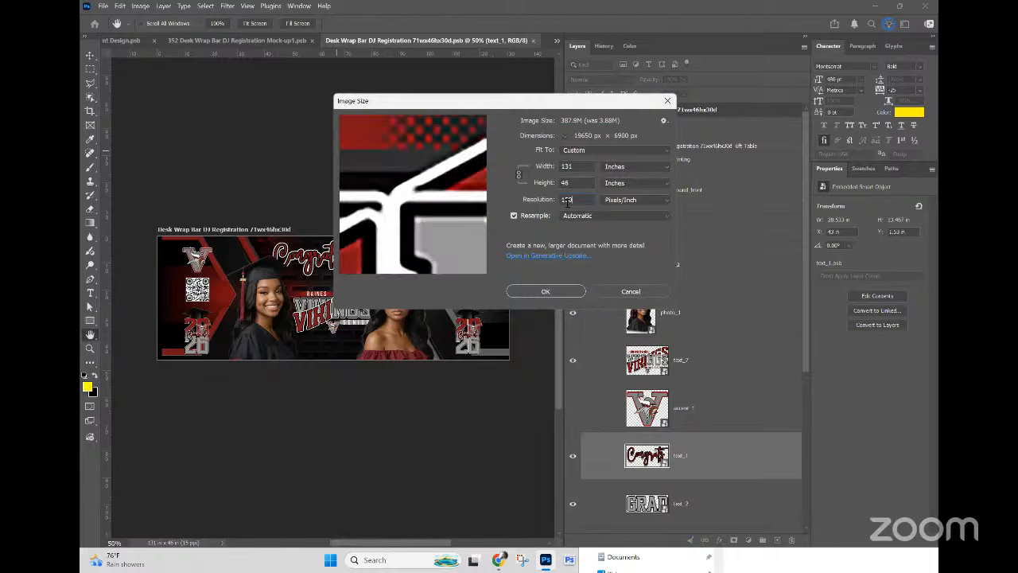
pyautogui.click(532, 291)
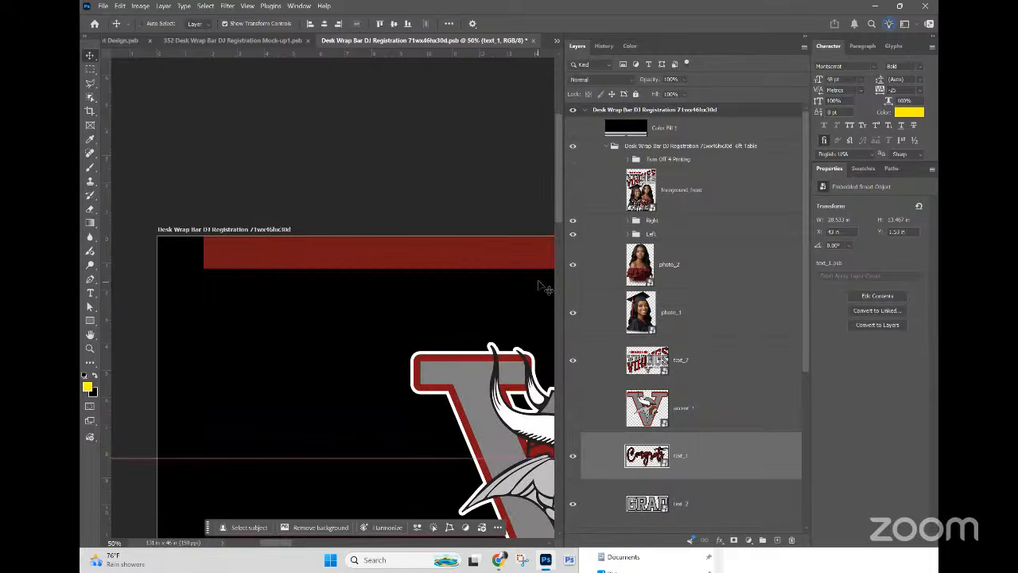
pyautogui.hotkey('ctrl', '0')
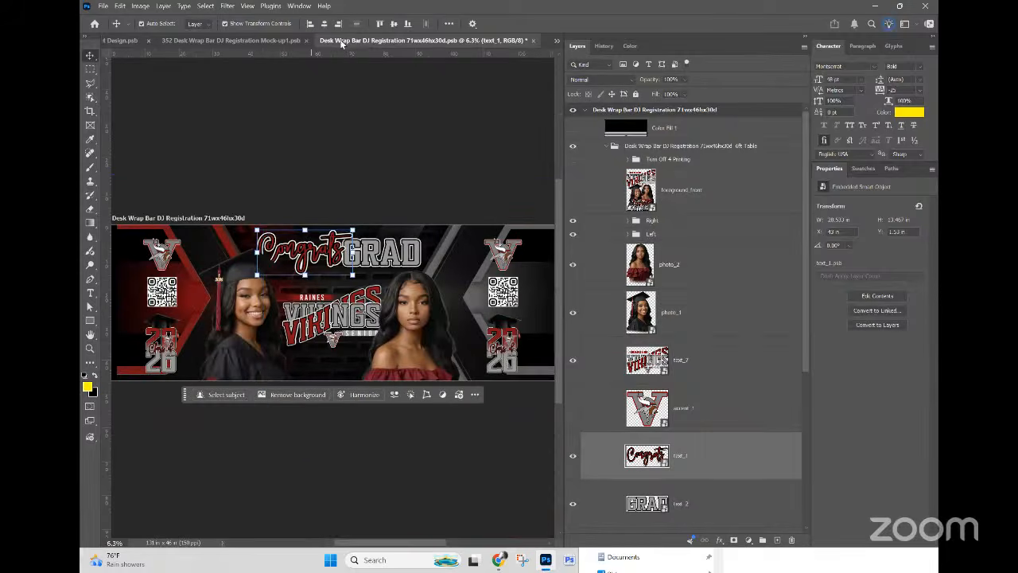
# Step: Check the 71wx46hx30d document's canvas size without changing it
pyautogui.click(139, 6)
pyautogui.click(186, 101)
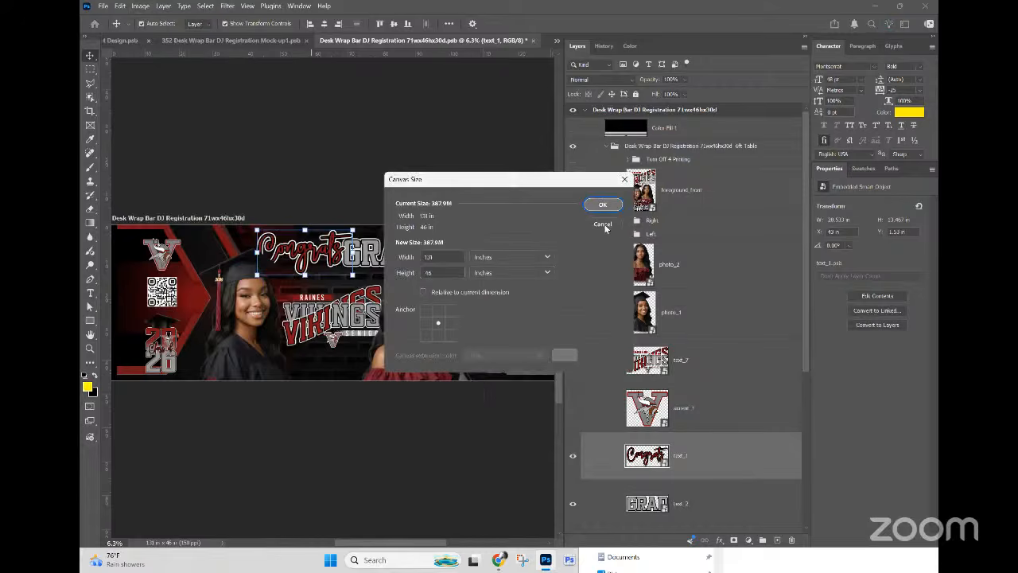
pyautogui.click(603, 225)
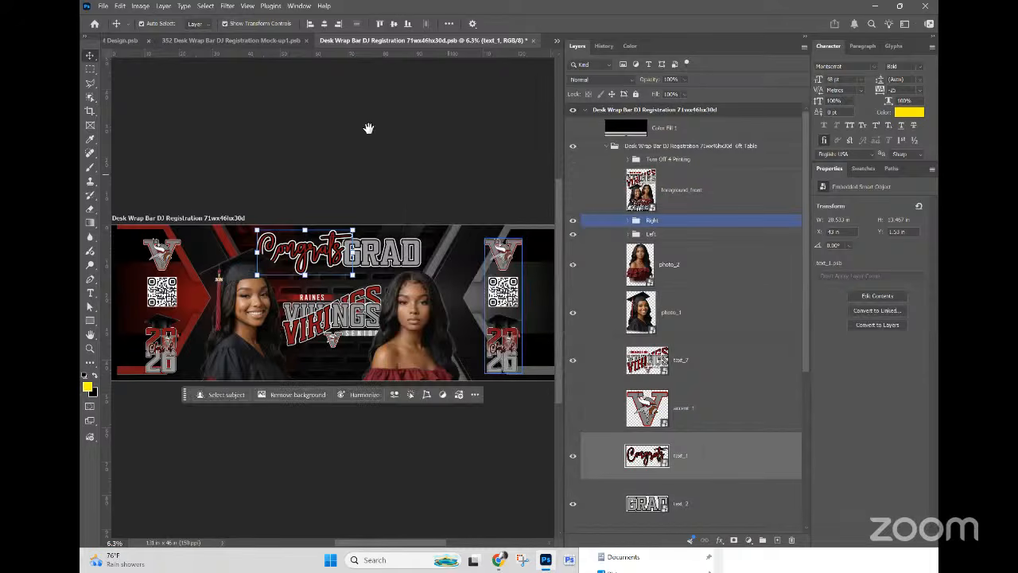
# Step: Check the artwork's image size and export it as Print-Desk Wrap Bar DJ Registration 71wx46hx30d.png into the Downloads 352 folder
pyautogui.hotkey('ctrl', 'alt', 'i')
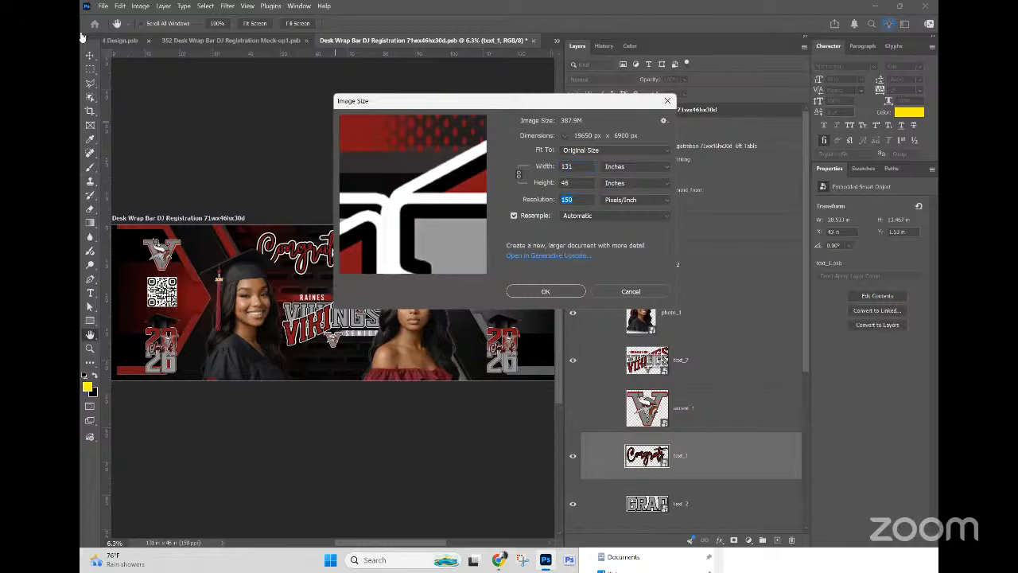
pyautogui.click(613, 290)
pyautogui.click(103, 6)
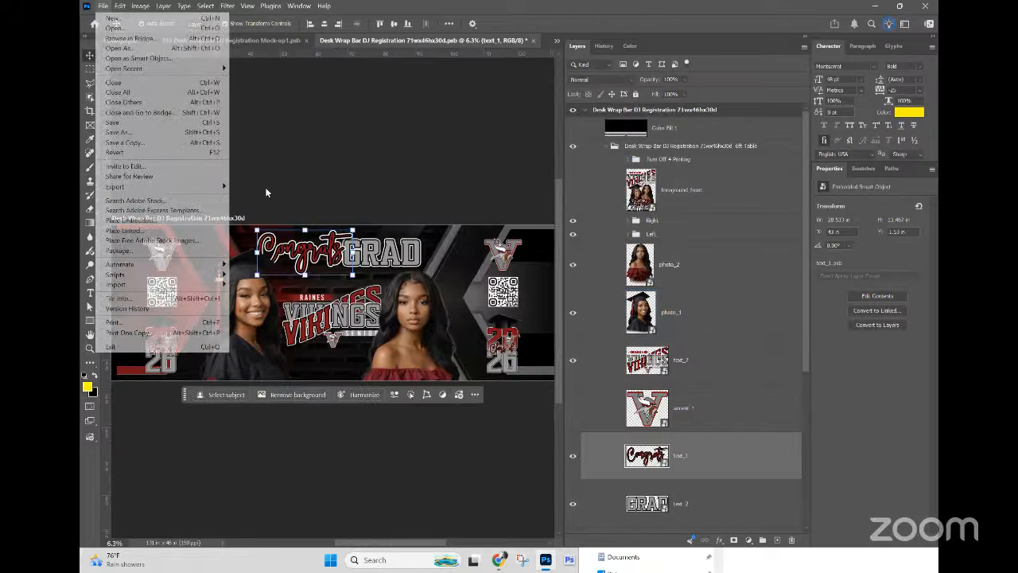
pyautogui.moveTo(175, 186)
pyautogui.click(282, 186)
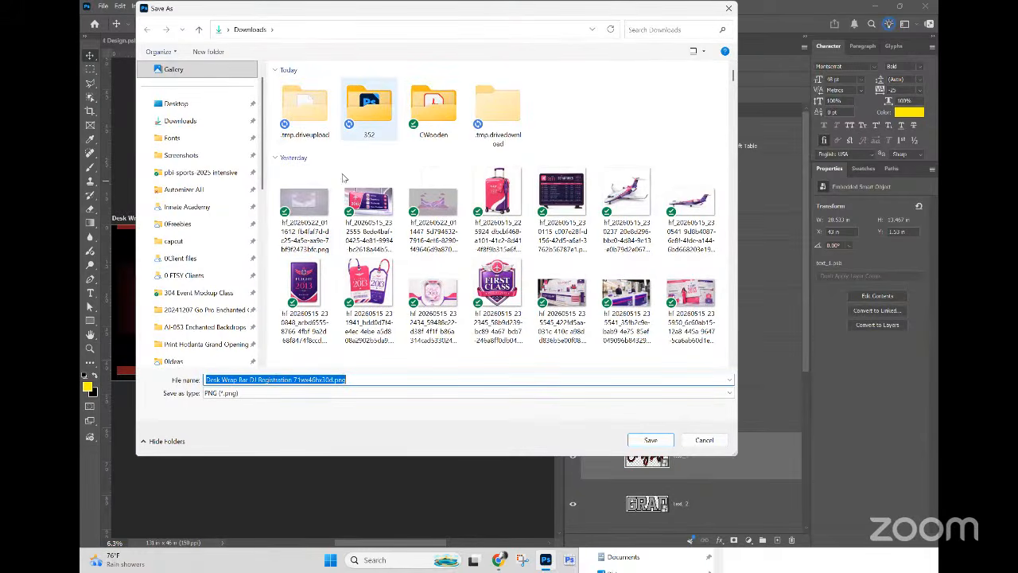
pyautogui.doubleClick(369, 103)
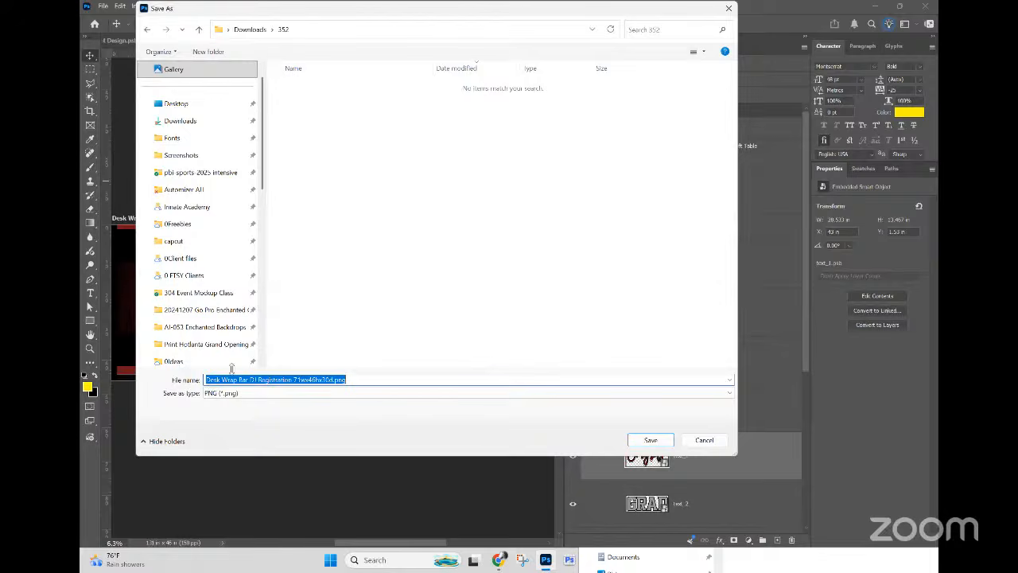
pyautogui.moveTo(211, 380); pyautogui.dragTo(198, 384)
pyautogui.click(207, 379)
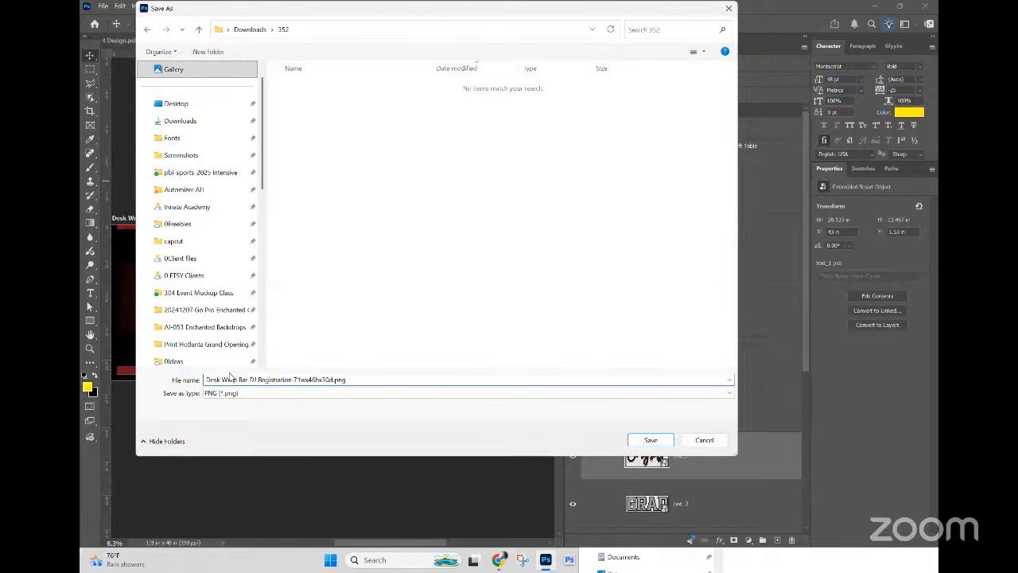
pyautogui.write('Print')
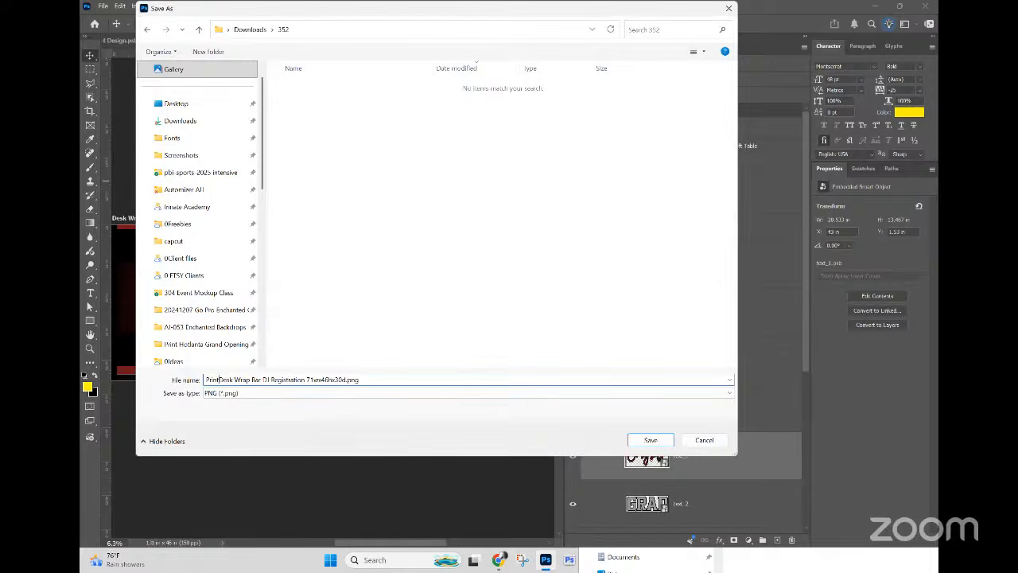
pyautogui.write('-')
pyautogui.click(634, 443)
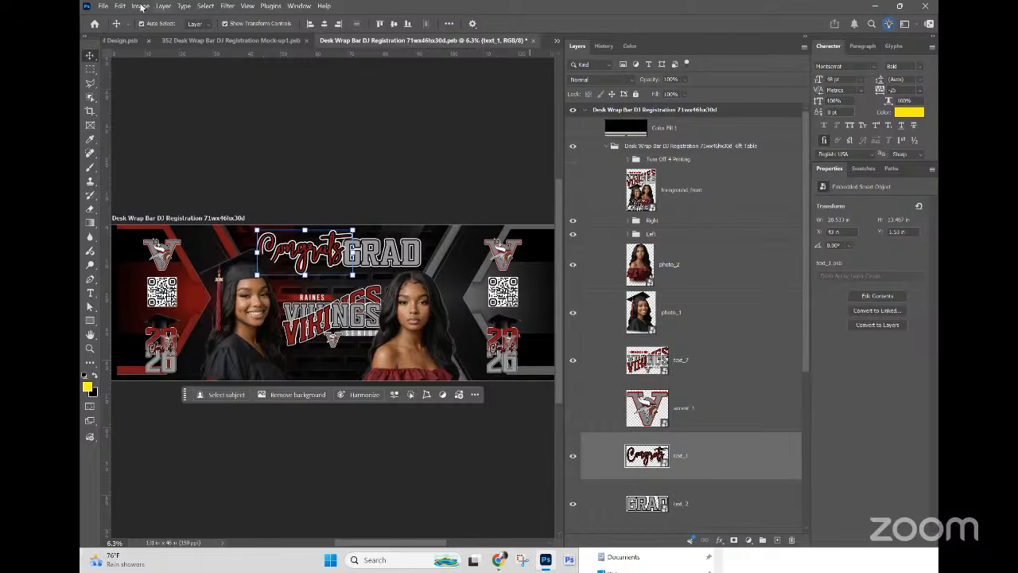
# Step: Set the 71wx46hx30d artwork's resolution to 15 pixels/inch at 131 x 46 inches and close its document
pyautogui.hotkey('alt', 'i')
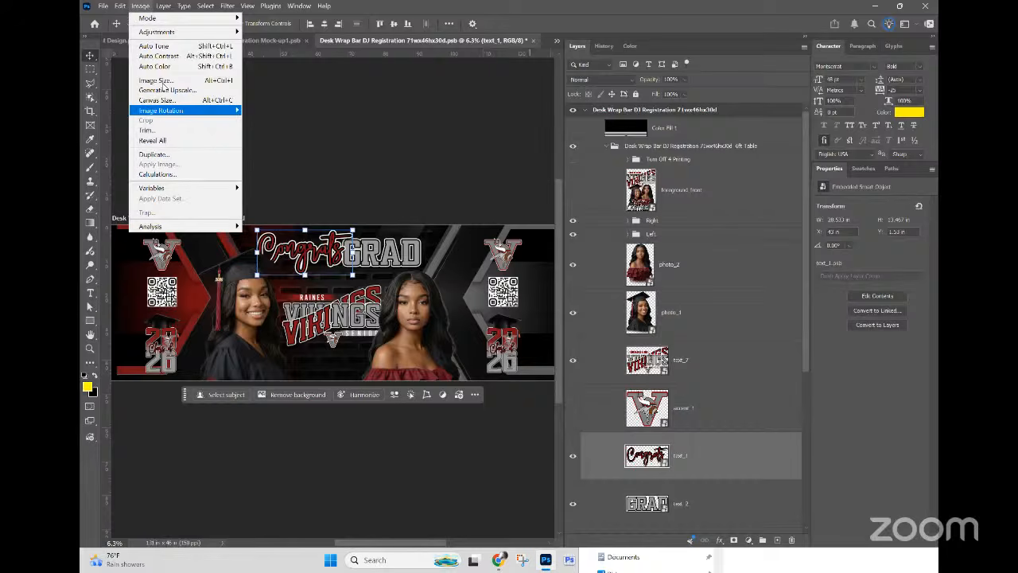
pyautogui.click(486, 175)
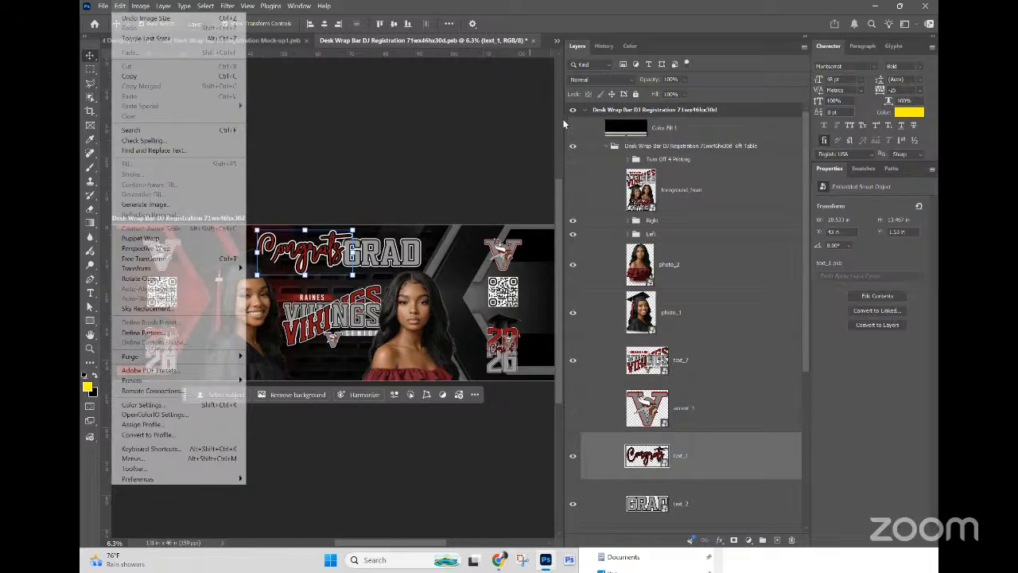
pyautogui.hotkey('ctrl', 'alt', 'i')
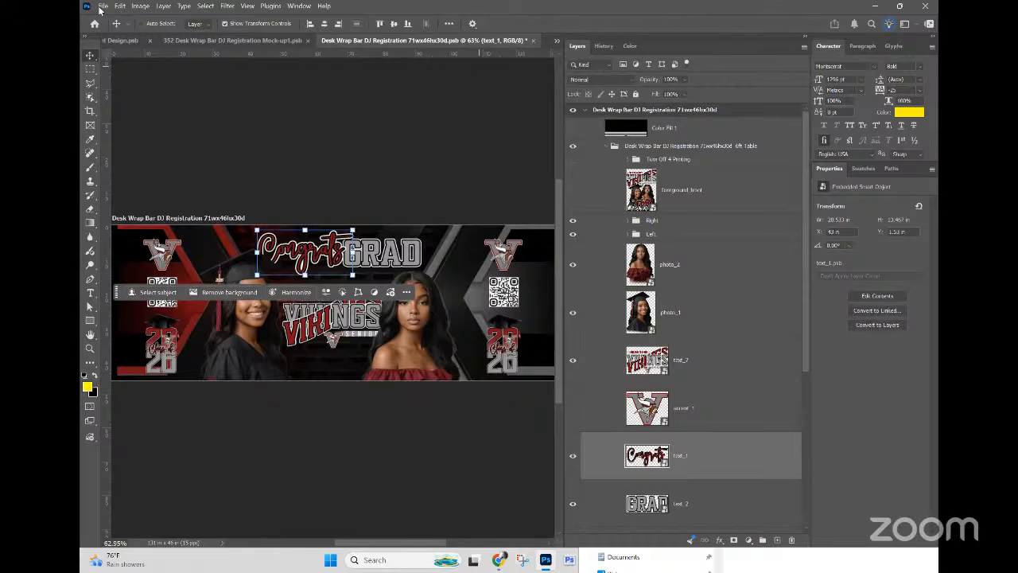
pyautogui.hotkey('ctrl', 'w')
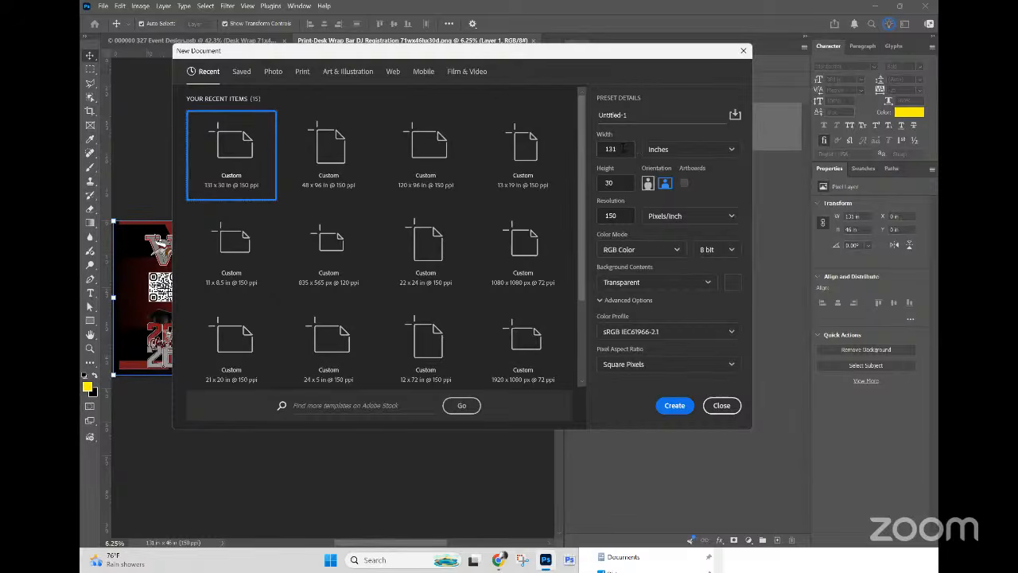
# Step: Create a transparent document named 96x48, 96 inches wide and 48 inches high at 150 pixels/inch
pyautogui.click(617, 143)
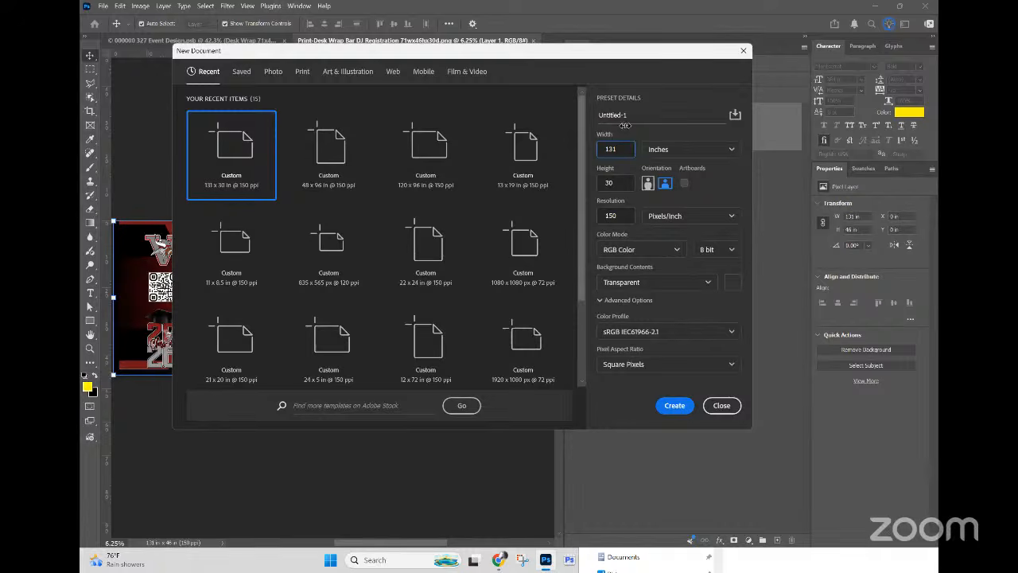
pyautogui.hotkey('shift', 'Tab')
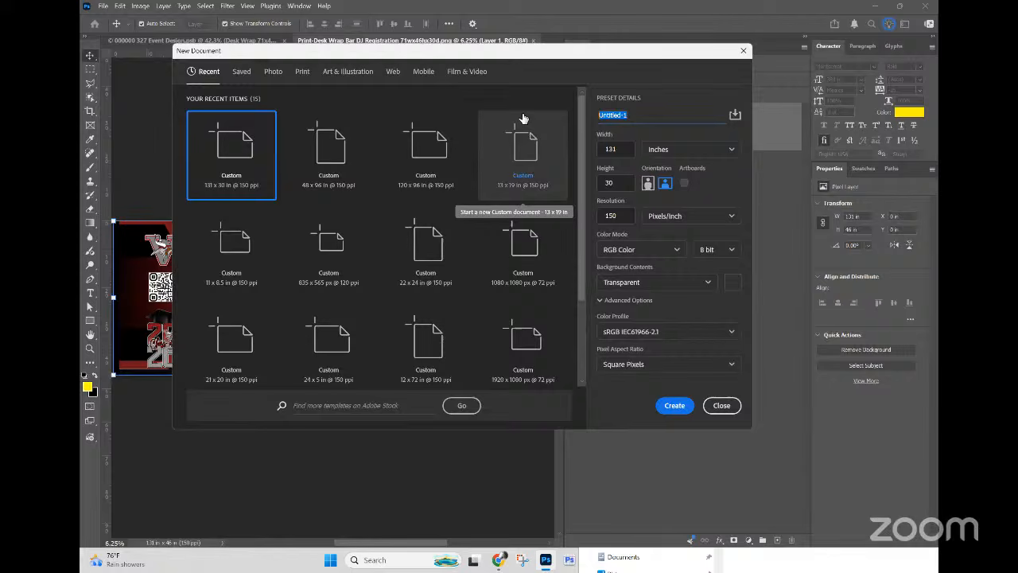
pyautogui.write('49')
pyautogui.press('BackSpace')
pyautogui.press('BackSpace')
pyautogui.write('96x48')
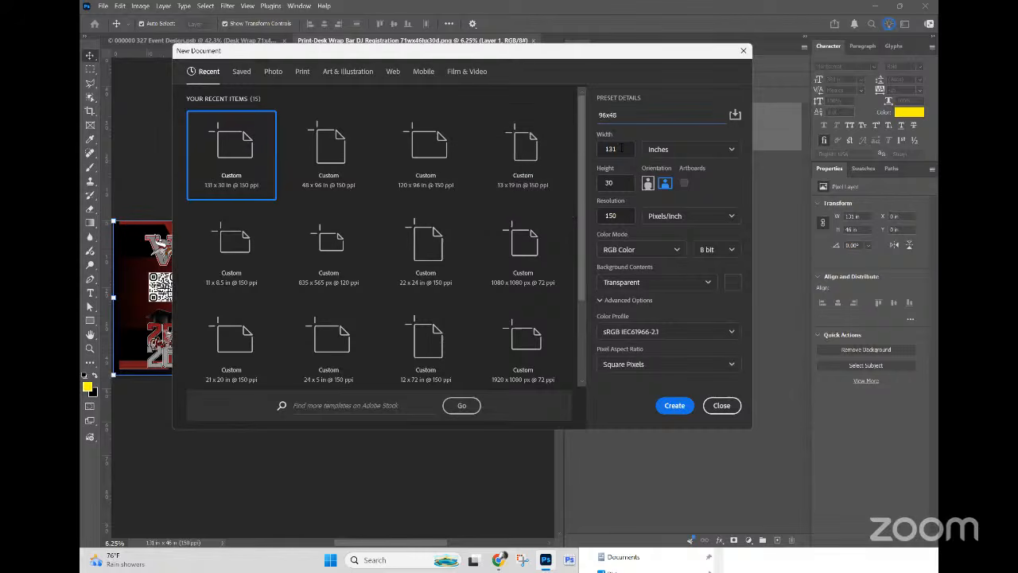
pyautogui.press('Tab')
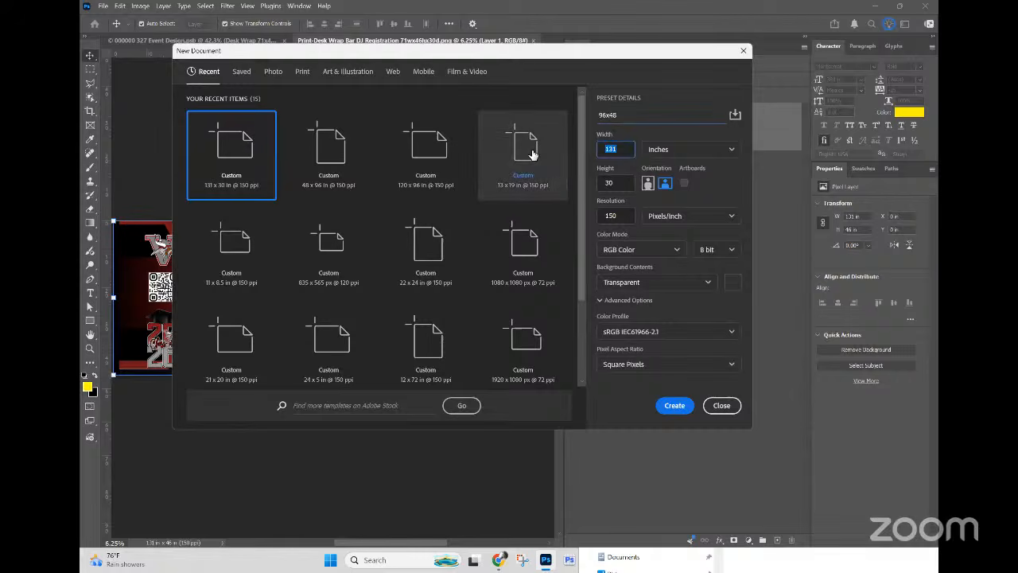
pyautogui.write('96')
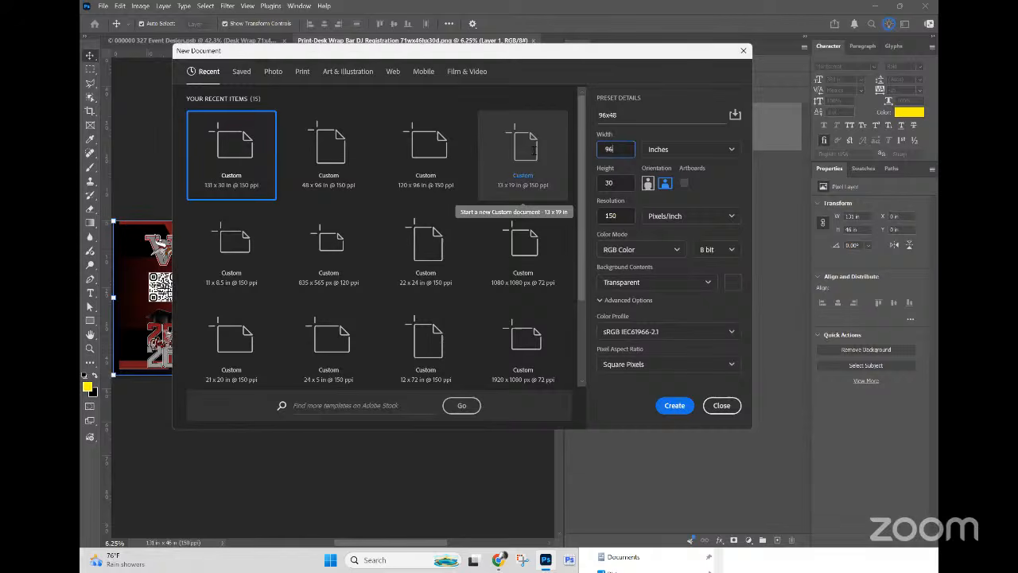
pyautogui.press('Tab')
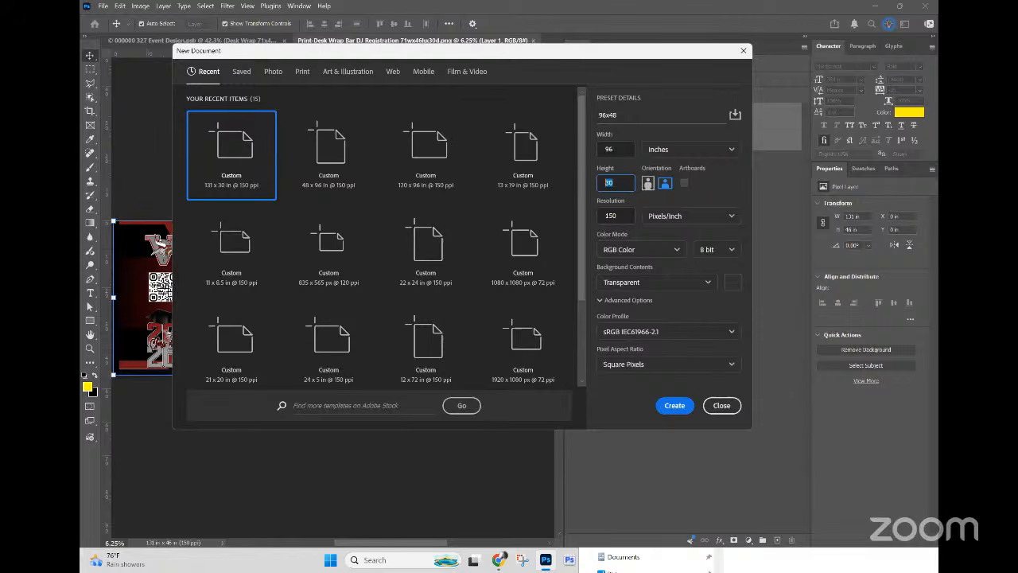
pyautogui.write('48')
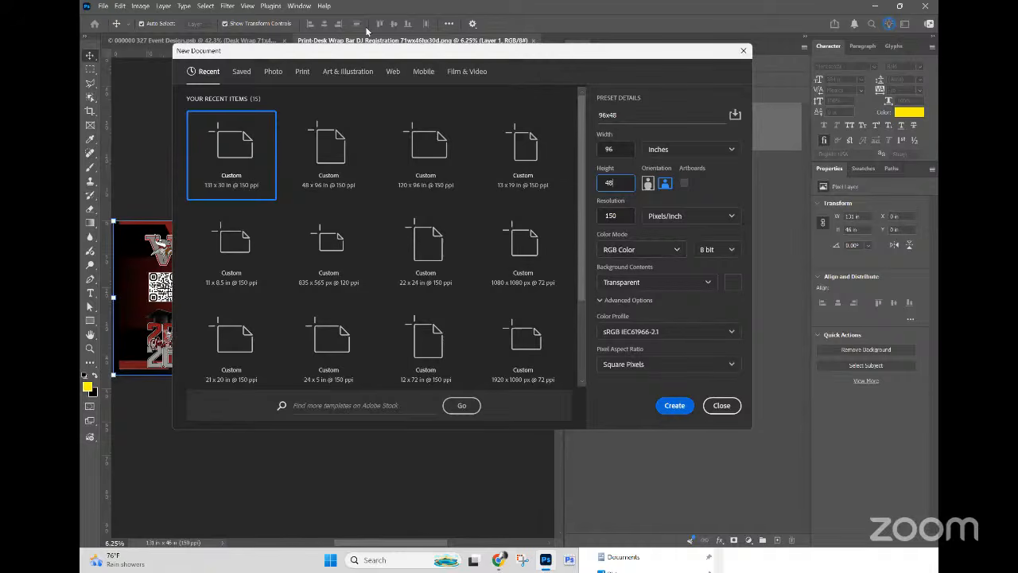
pyautogui.press('Return')
# Step: Switch to the exported Print-Desk Wrap Bar DJ Registration PNG document and close it
pyautogui.click(140, 5)
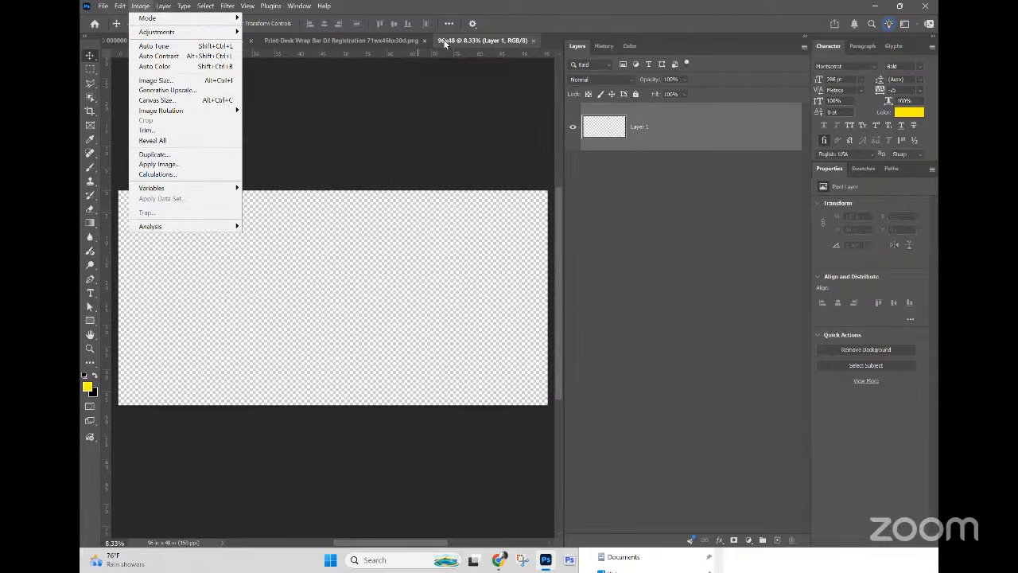
pyautogui.click(355, 40)
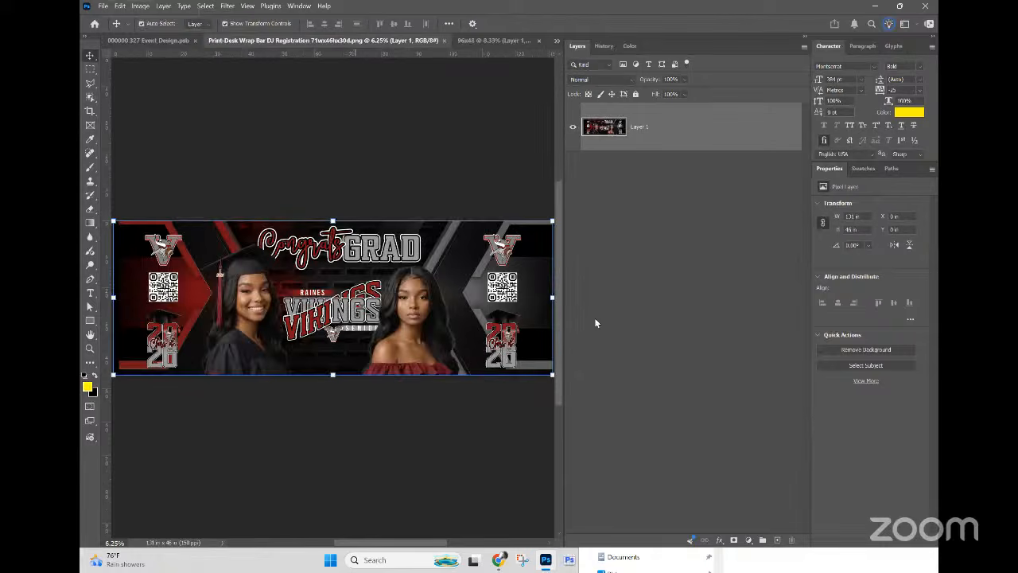
pyautogui.hotkey('ctrl', 'w')
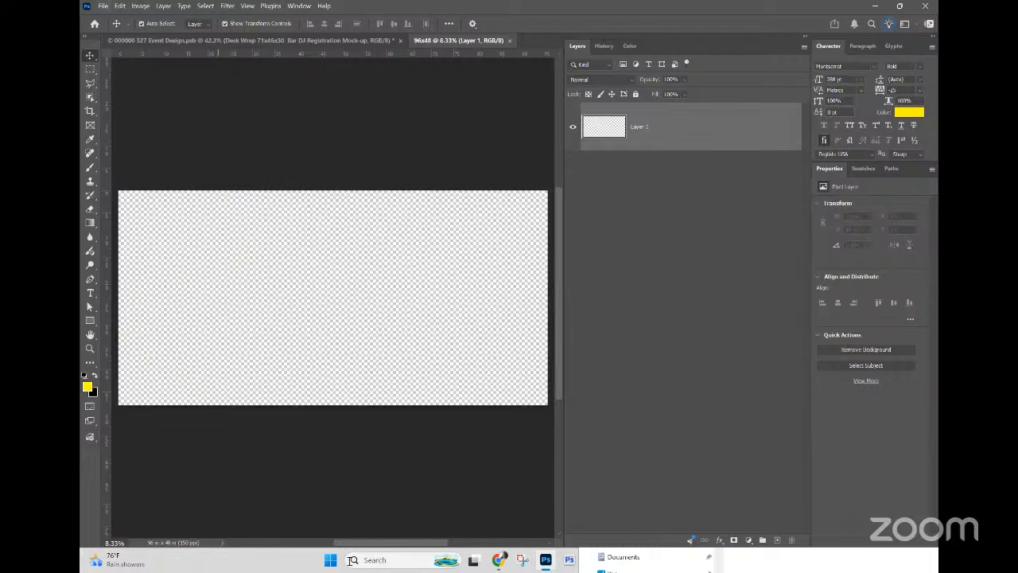
# Step: Place Print-Desk Wrap Bar DJ Registration 71wx46hx30d.png from File Explorer's Downloads 352 folder into the 96x48 document
pyautogui.press('super')
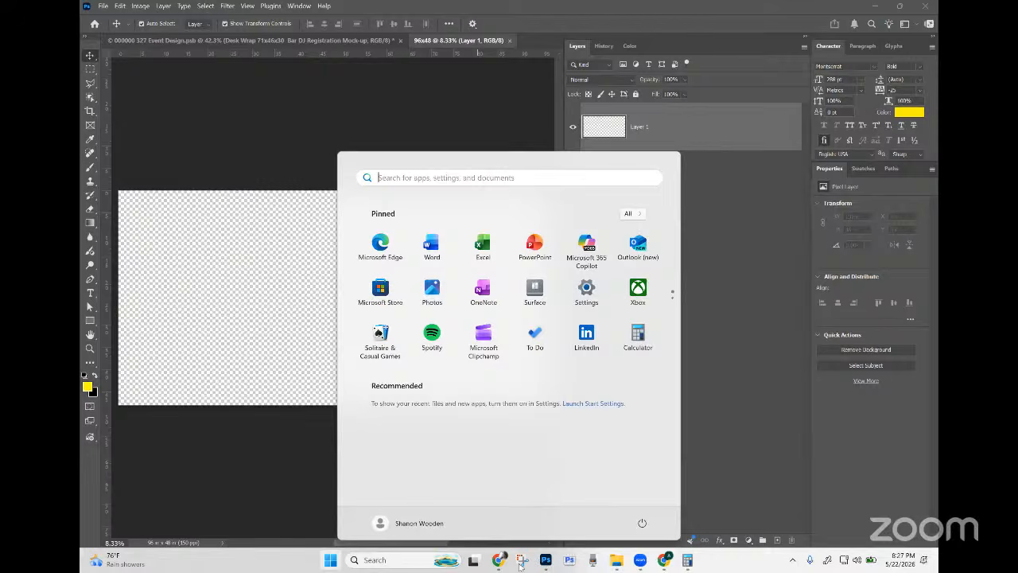
pyautogui.click(615, 560)
pyautogui.click(620, 558)
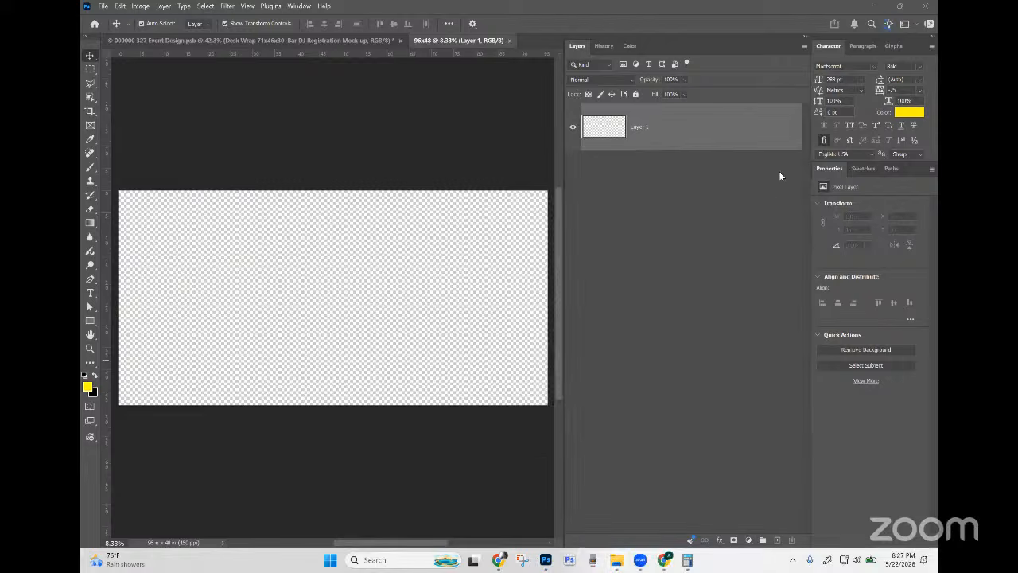
pyautogui.hotkey('alt', 'Tab')
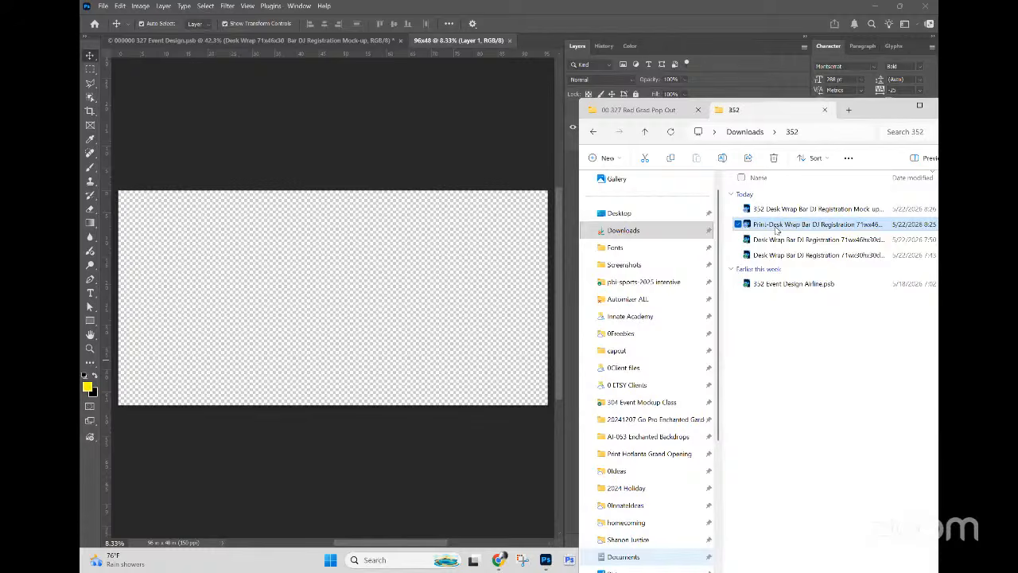
pyautogui.press('F2')
pyautogui.moveTo(787, 224); pyautogui.dragTo(303, 249)
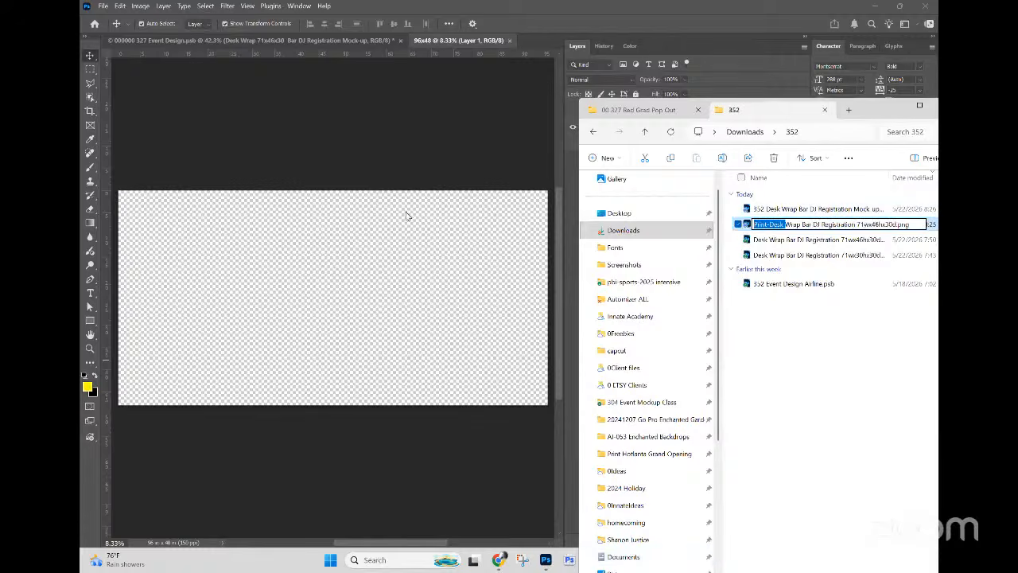
pyautogui.click(488, 310)
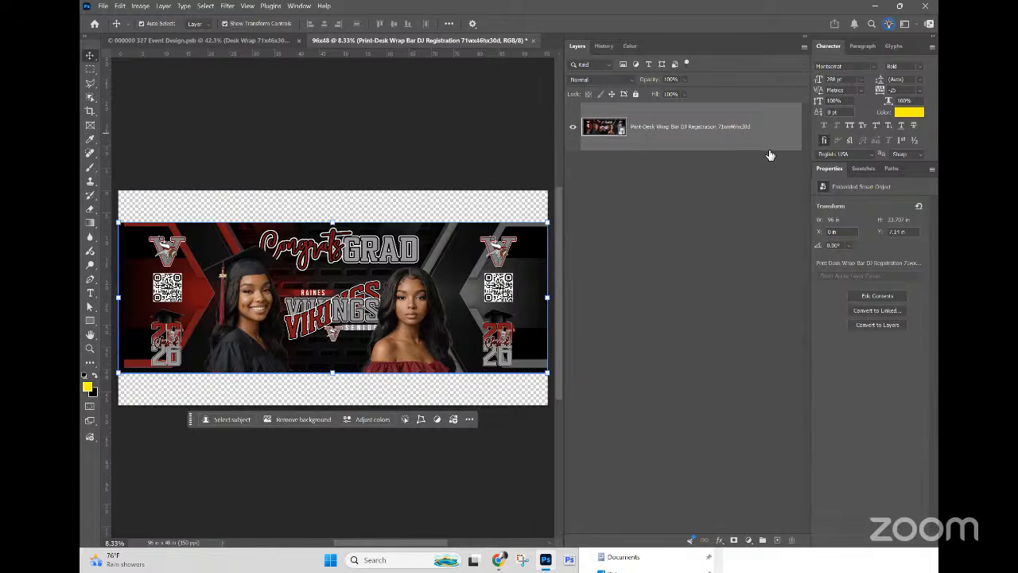
# Step: Scale the placed desk wrap artwork proportionally to a width of 131 inches
pyautogui.hotkey('ctrl', 't')
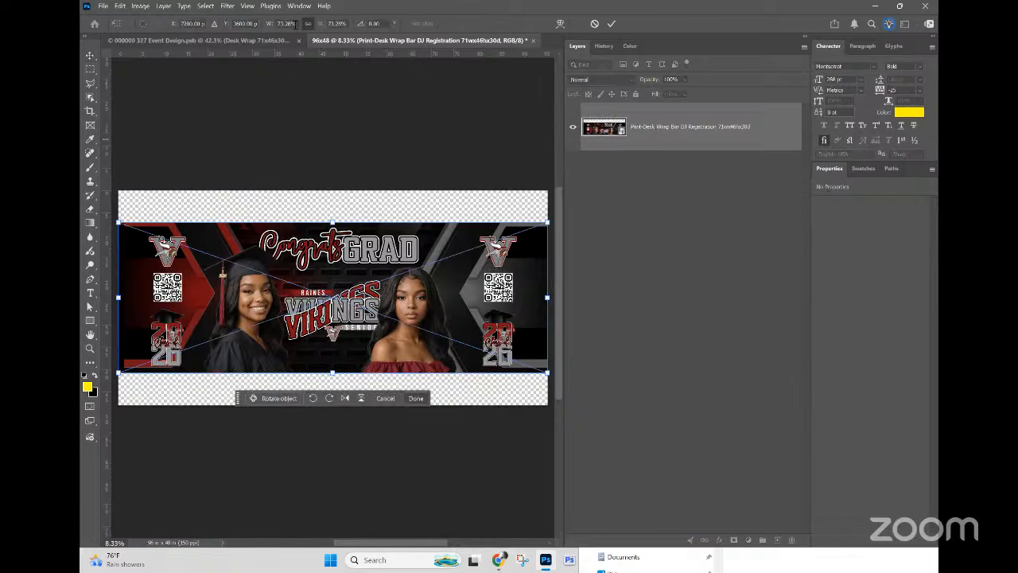
pyautogui.click(292, 23)
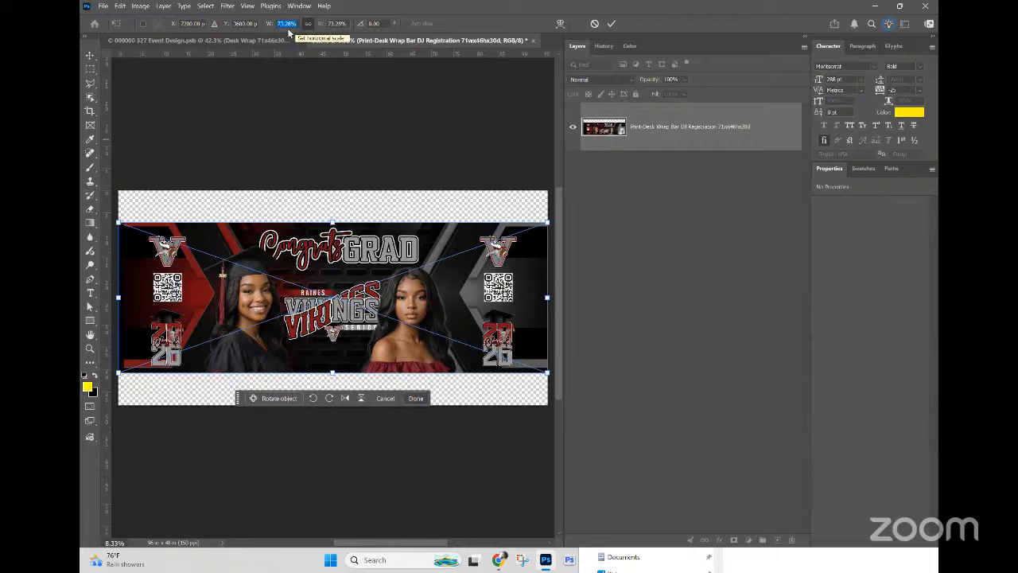
pyautogui.rightClick(291, 24)
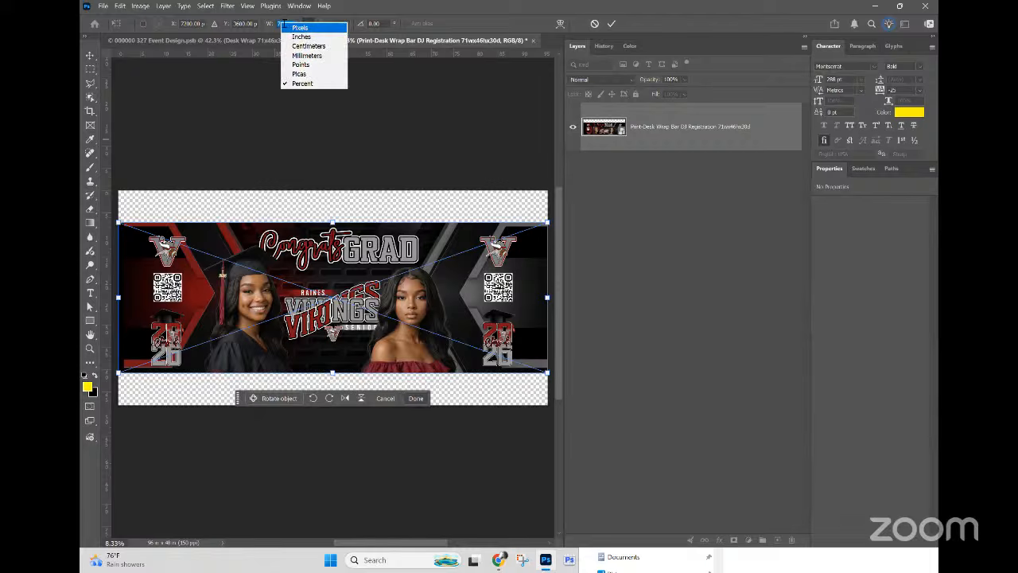
pyautogui.click(298, 33)
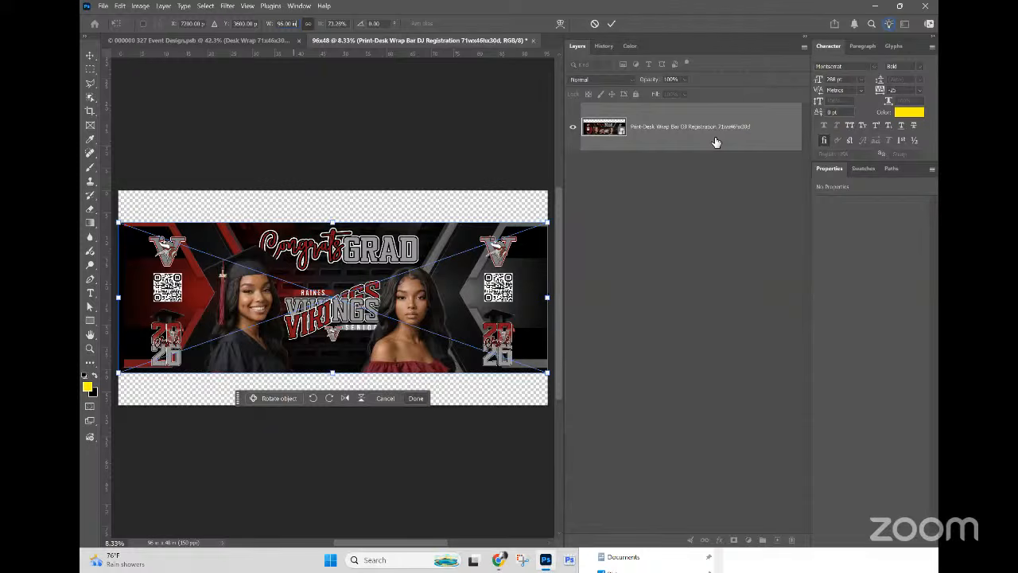
pyautogui.write('131')
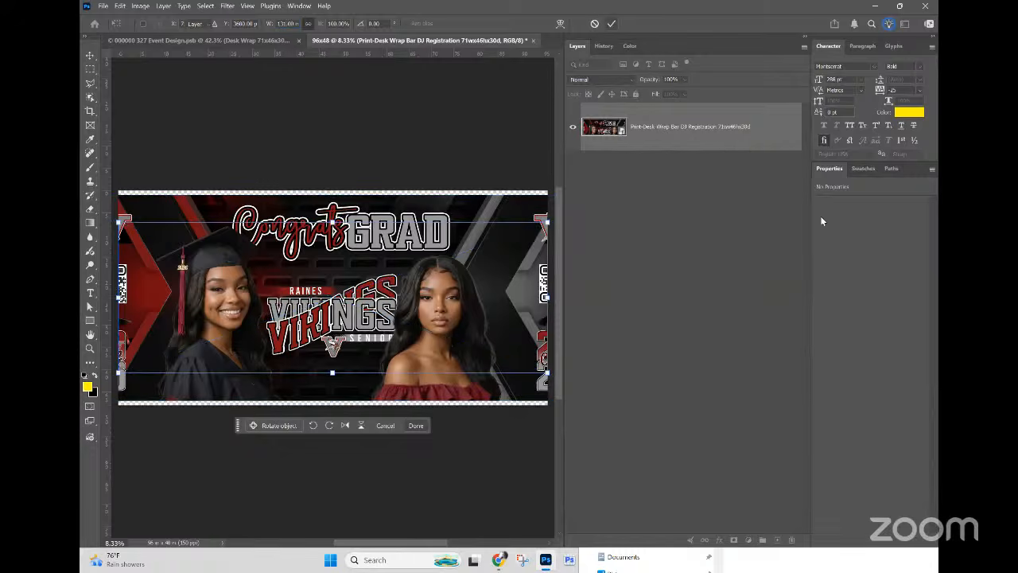
pyautogui.press('Return')
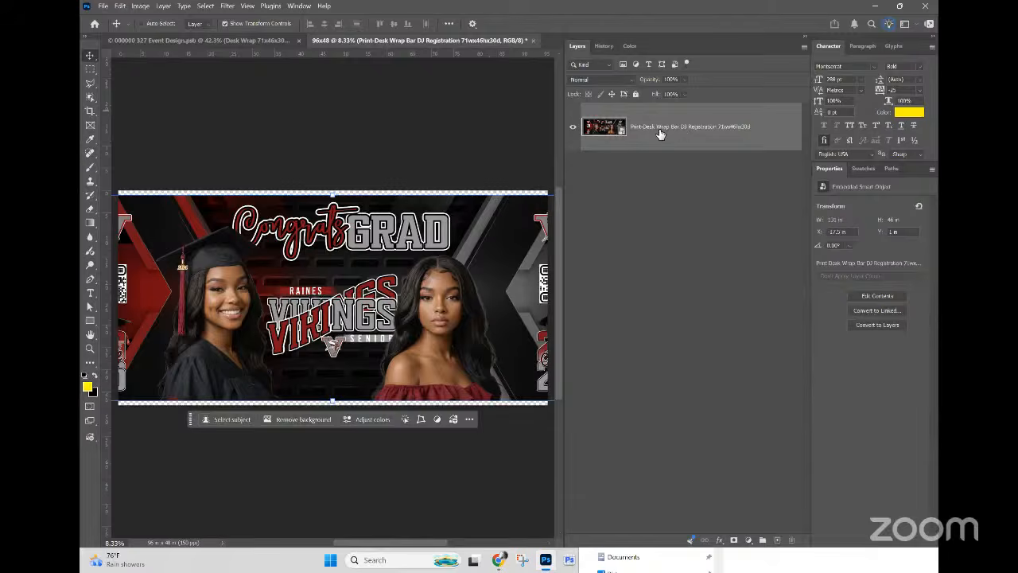
pyautogui.hotkey('ctrl', '0')
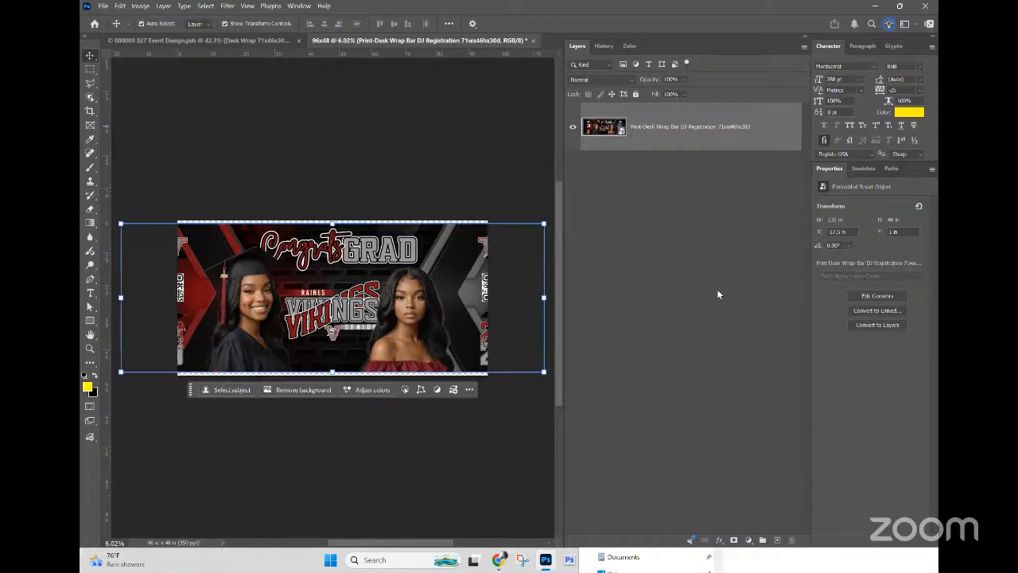
# Step: Create an artboard named 96x48, 14400 px wide and 7200 px high, from the placed desk wrap artwork layer
pyautogui.rightClick(649, 128)
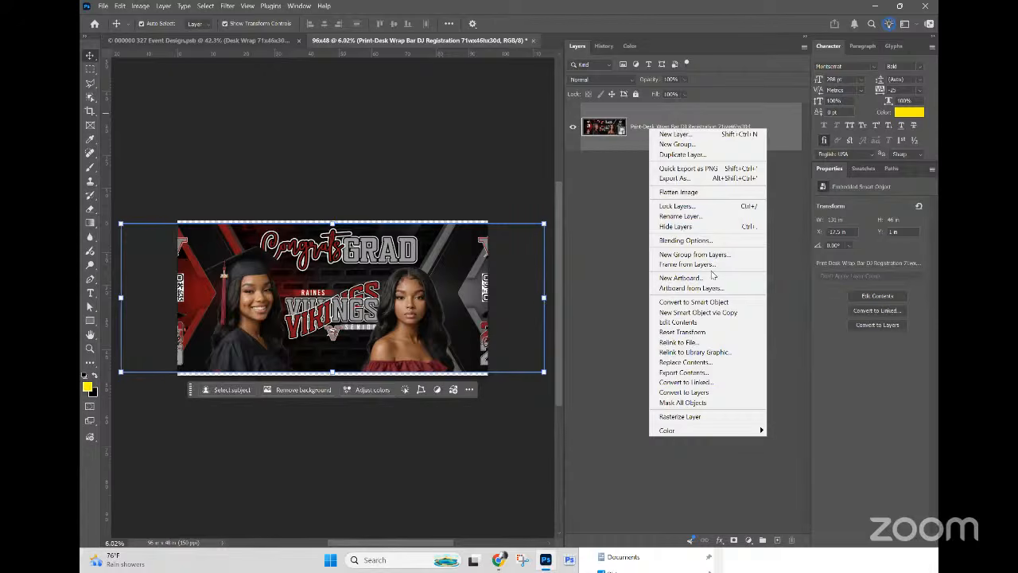
pyautogui.rightClick(669, 112)
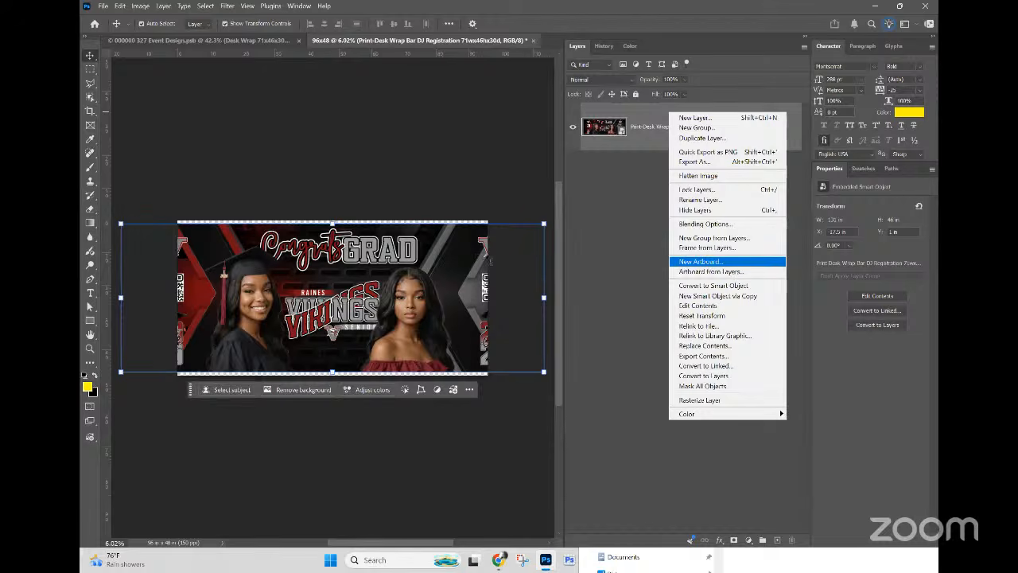
pyautogui.click(700, 261)
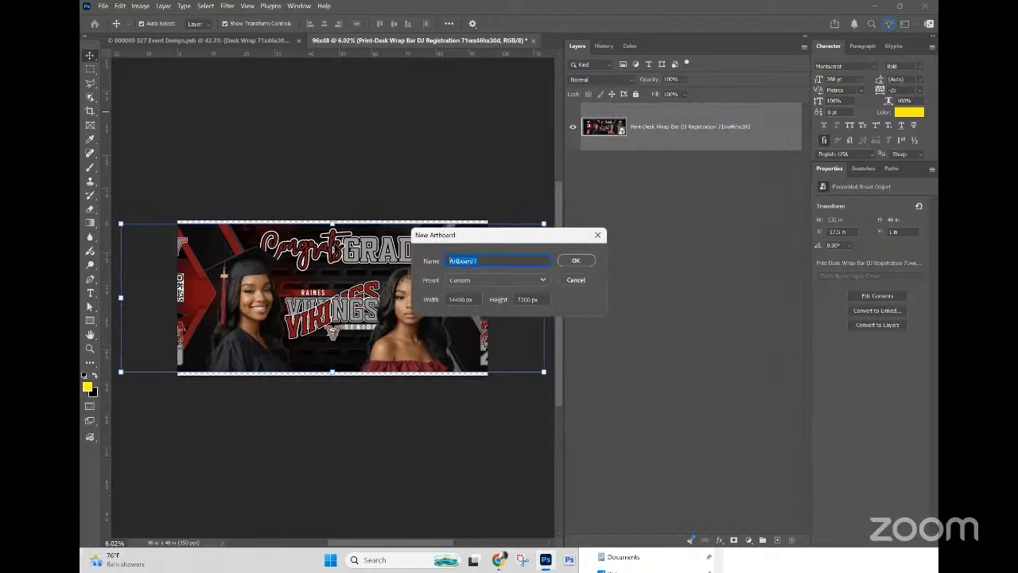
pyautogui.write('96x48')
pyautogui.click(443, 301)
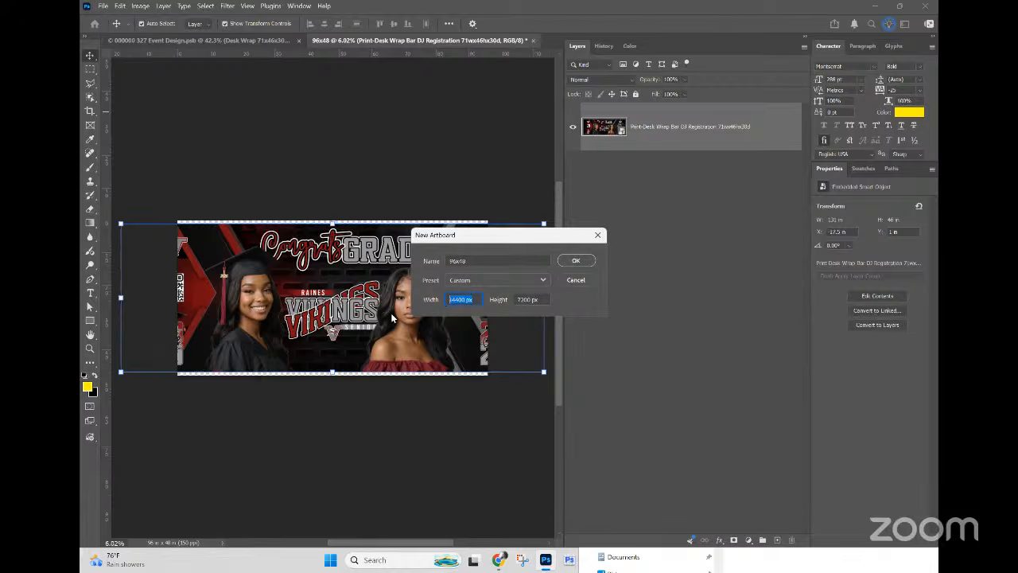
pyautogui.press('Return')
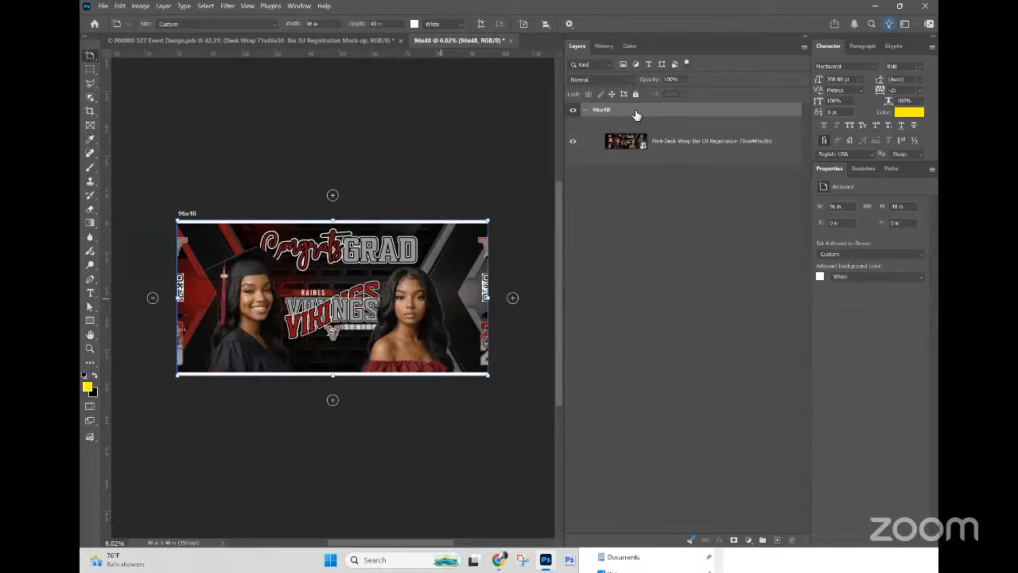
# Step: Duplicate the 96x48 artboard and rename the upper artboard in the layer stack 96x48 Panel 1
pyautogui.rightClick(659, 155)
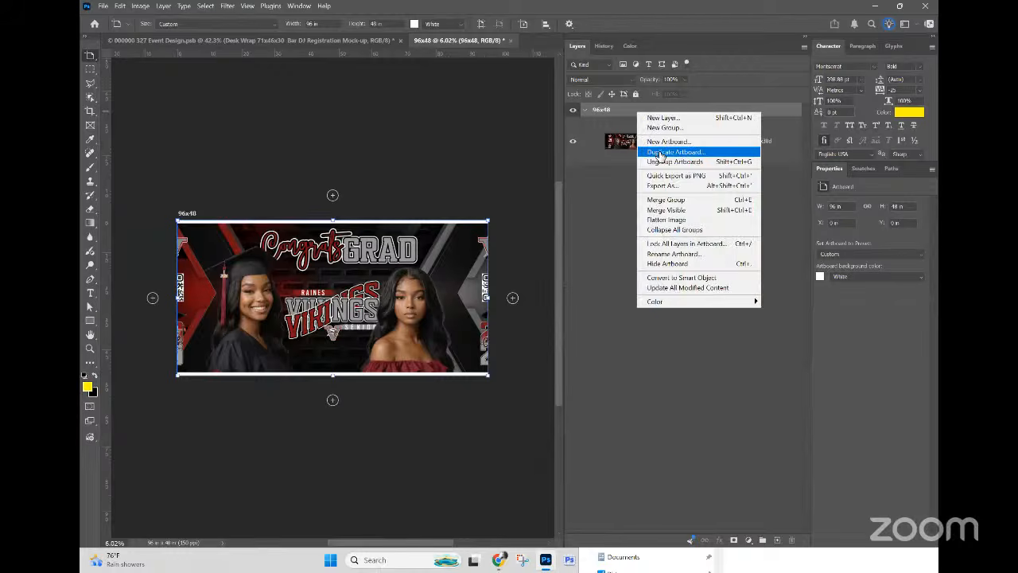
pyautogui.click(659, 151)
pyautogui.doubleClick(600, 110)
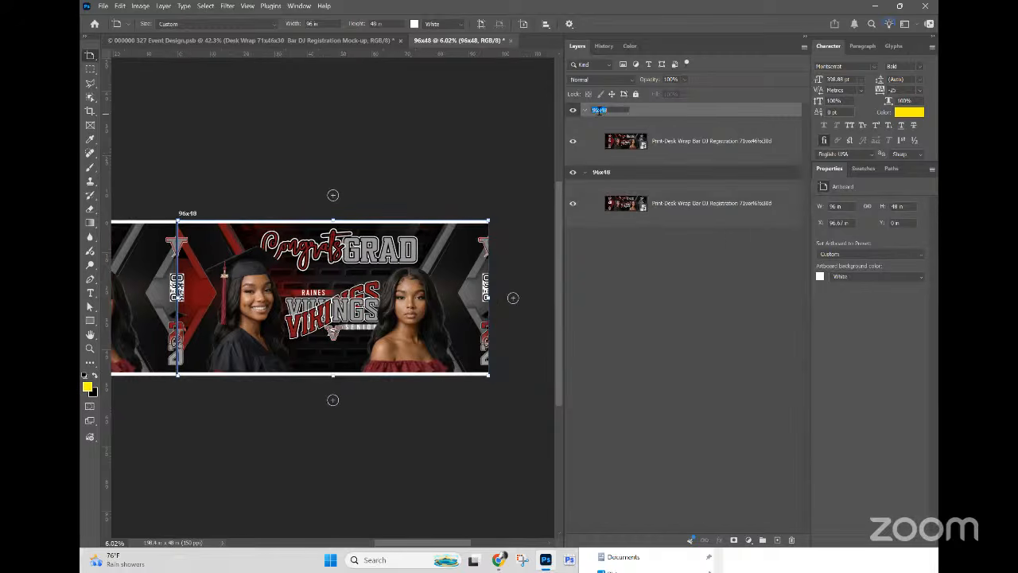
pyautogui.click(608, 111)
pyautogui.write('Panel 1')
# Step: Rename the lower artboard in the layer stack 96x48 2
pyautogui.doubleClick(602, 172)
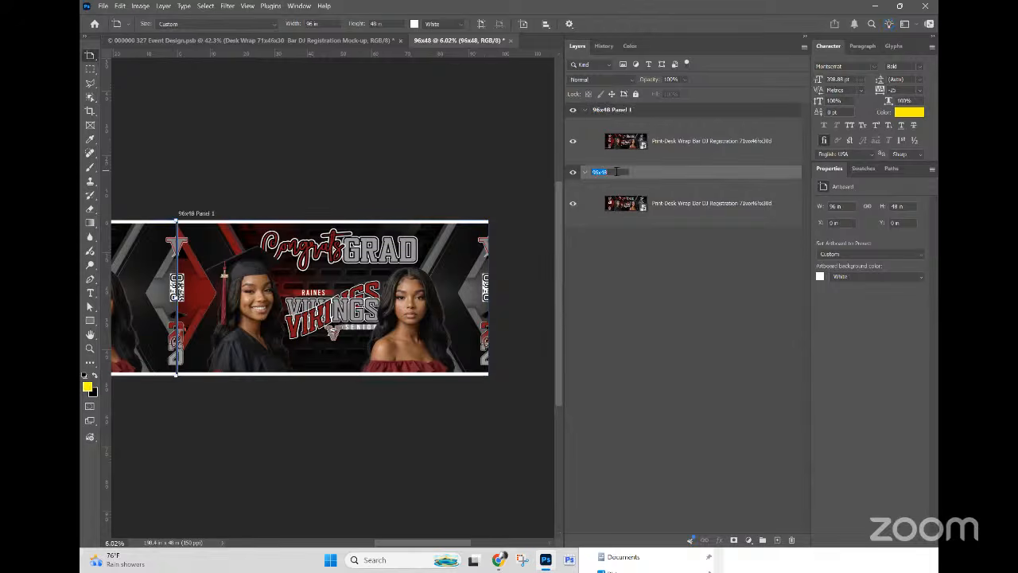
pyautogui.click(616, 172)
pyautogui.write('2')
pyautogui.press('Return')
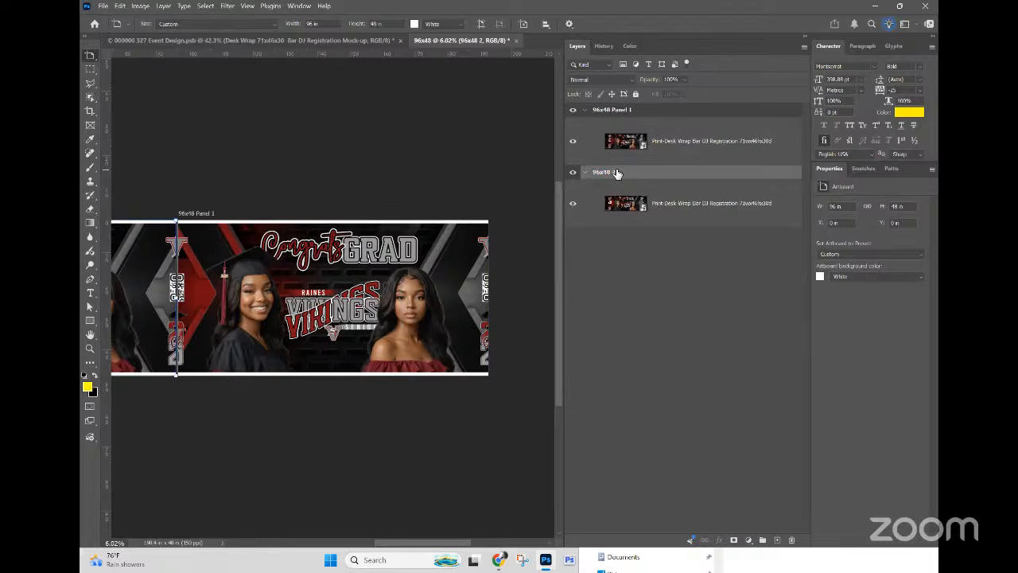
# Step: Delete the 96x48 2 artboard together with its artwork
pyautogui.press('v')
pyautogui.click(328, 239)
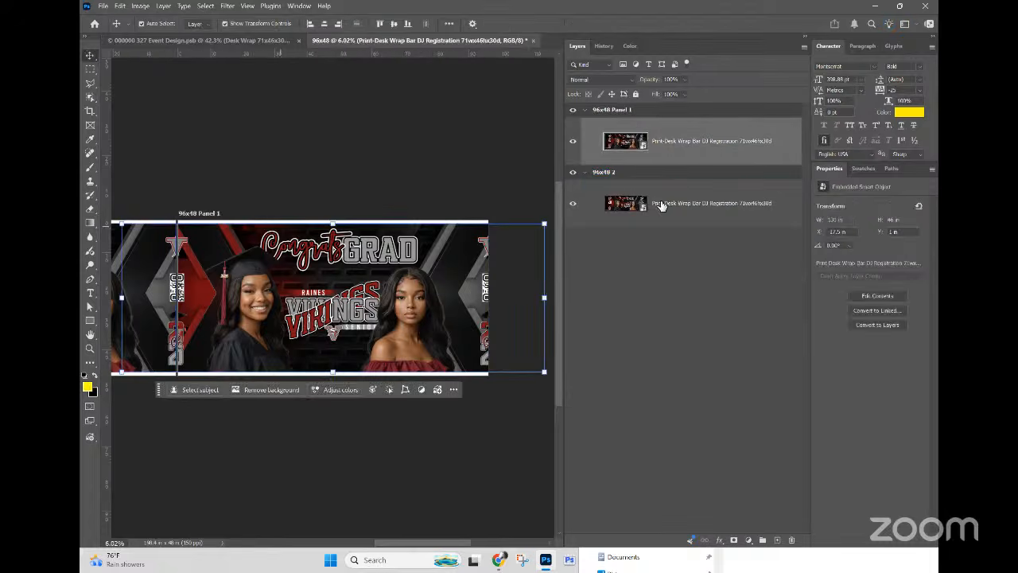
pyautogui.click(675, 172)
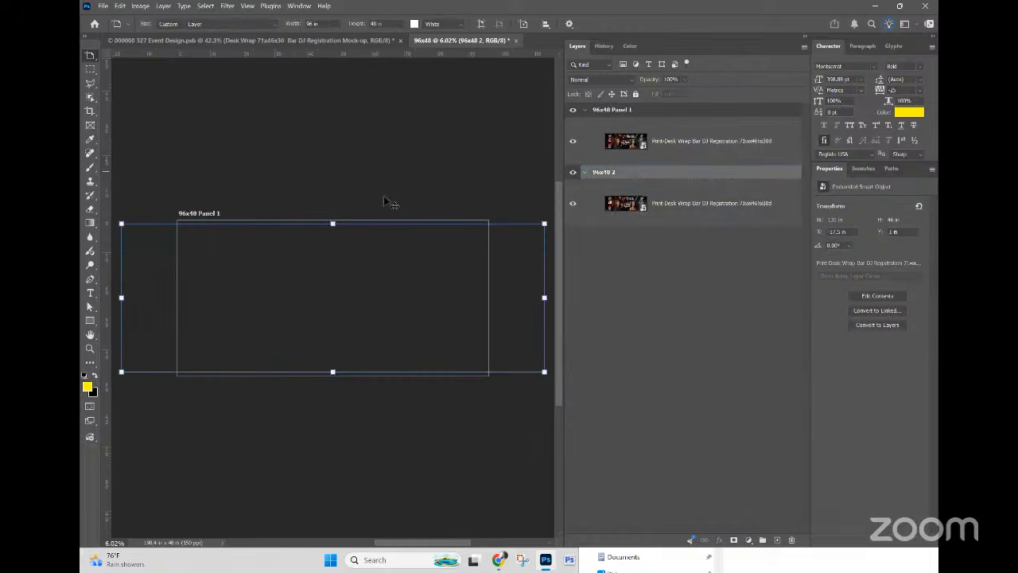
pyautogui.press('Delete')
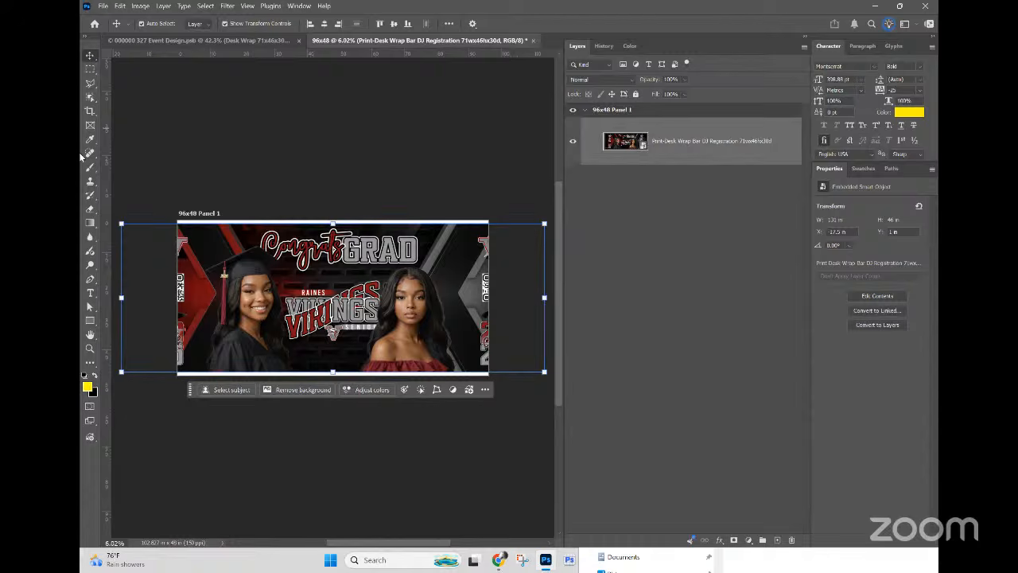
# Step: Create a red rectangle 71 in wide and 46 in high on the 96x48 Panel 1 artboard
pyautogui.click(89, 321)
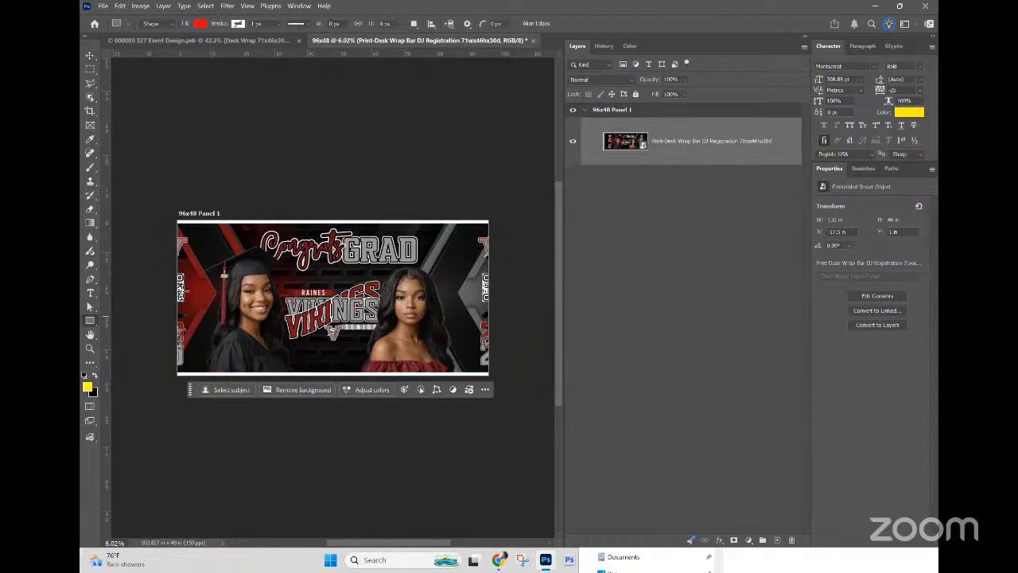
pyautogui.click(213, 240)
pyautogui.write('71')
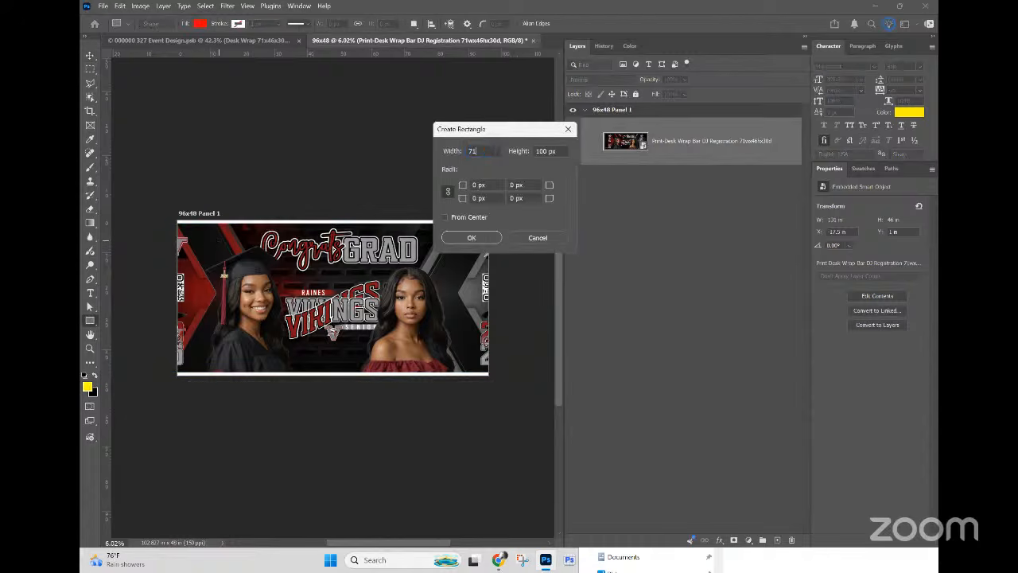
pyautogui.write(' in')
pyautogui.press('Tab')
pyautogui.write('46 in')
pyautogui.press('Return')
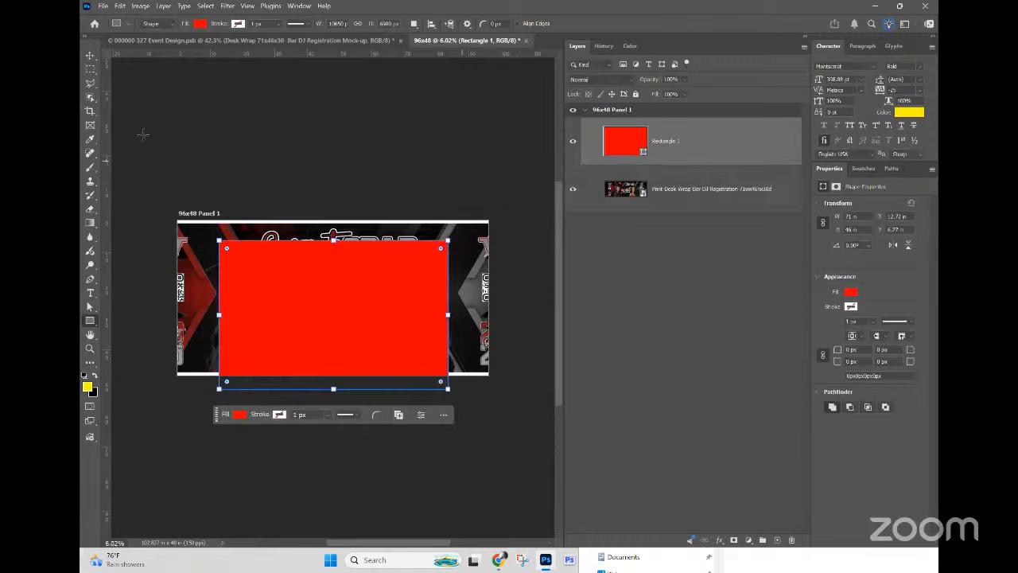
# Step: Center the red rectangle horizontally and vertically on the artboard
pyautogui.hotkey('ctrl', 'a')
pyautogui.press('v')
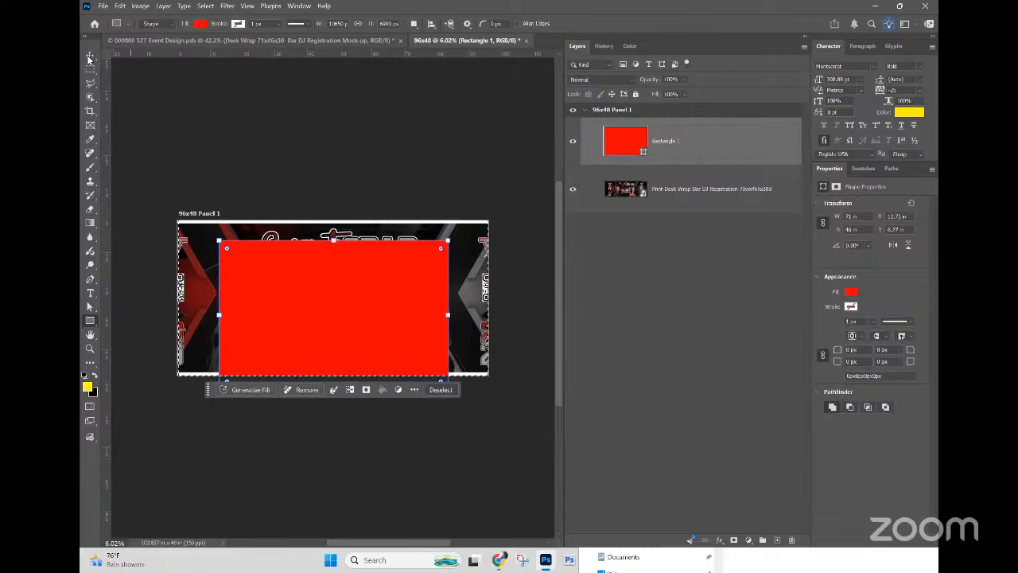
pyautogui.click(323, 24)
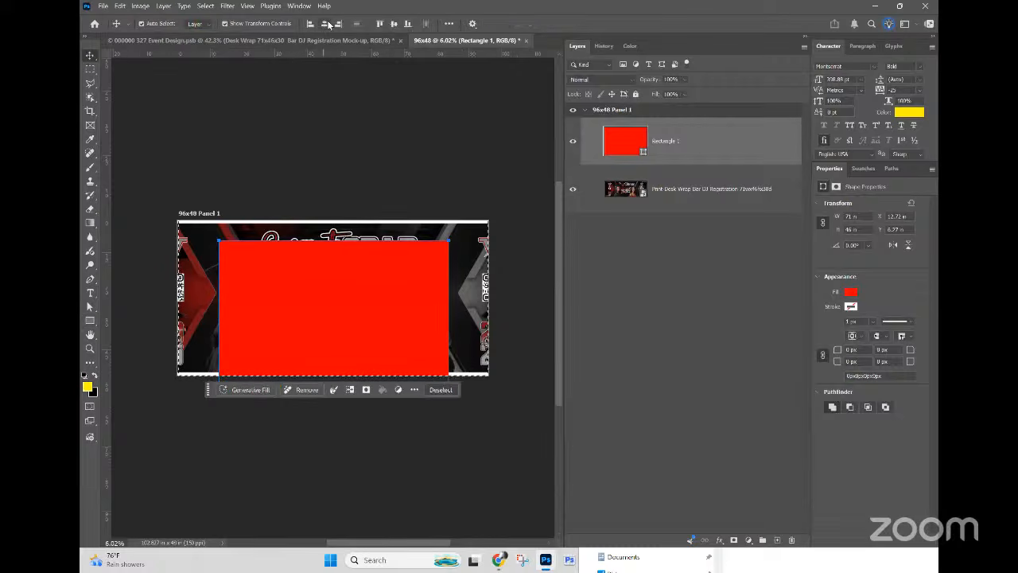
pyautogui.click(393, 23)
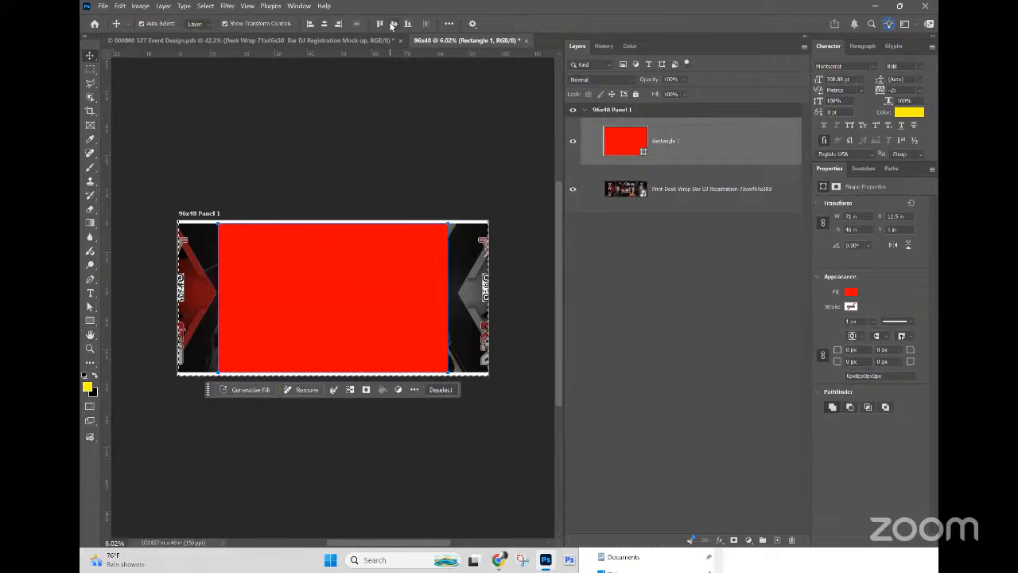
# Step: Move the desk wrap artwork layer above the red rectangle and clip it to the rectangle with a clipping mask
pyautogui.moveTo(672, 191); pyautogui.dragTo(687, 139)
pyautogui.rightClick(688, 137)
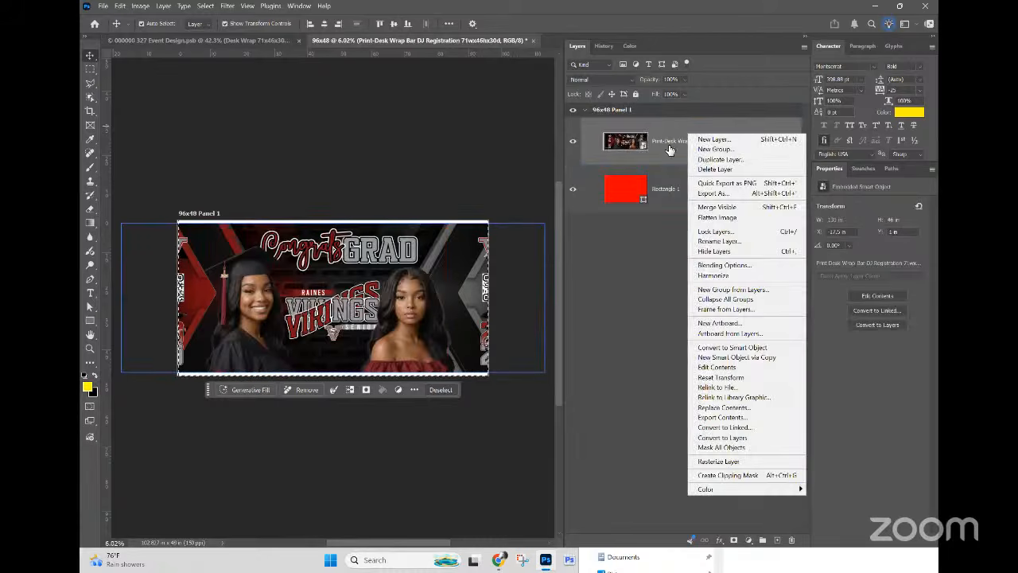
pyautogui.click(671, 151)
pyautogui.rightClick(678, 144)
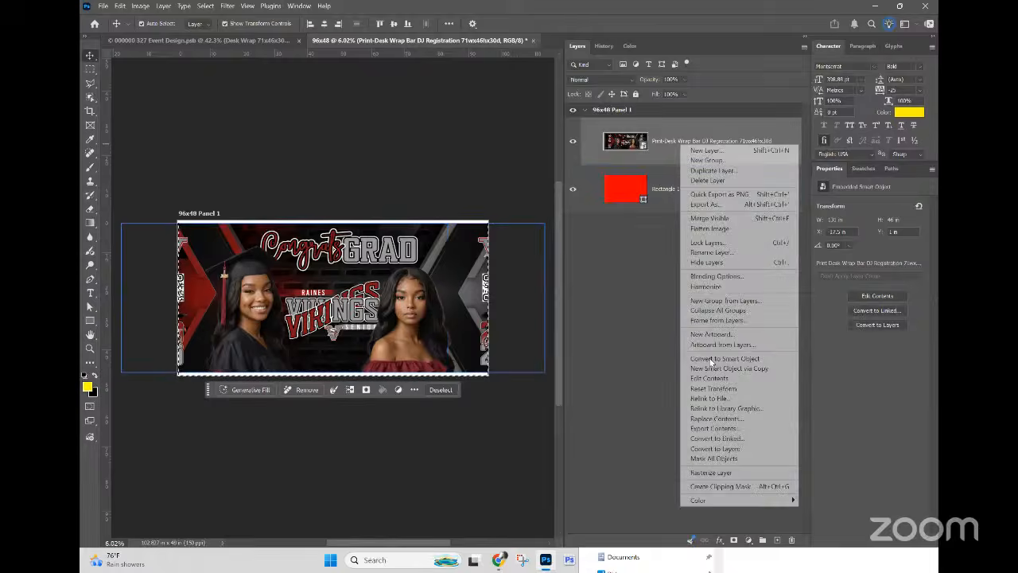
pyautogui.click(700, 487)
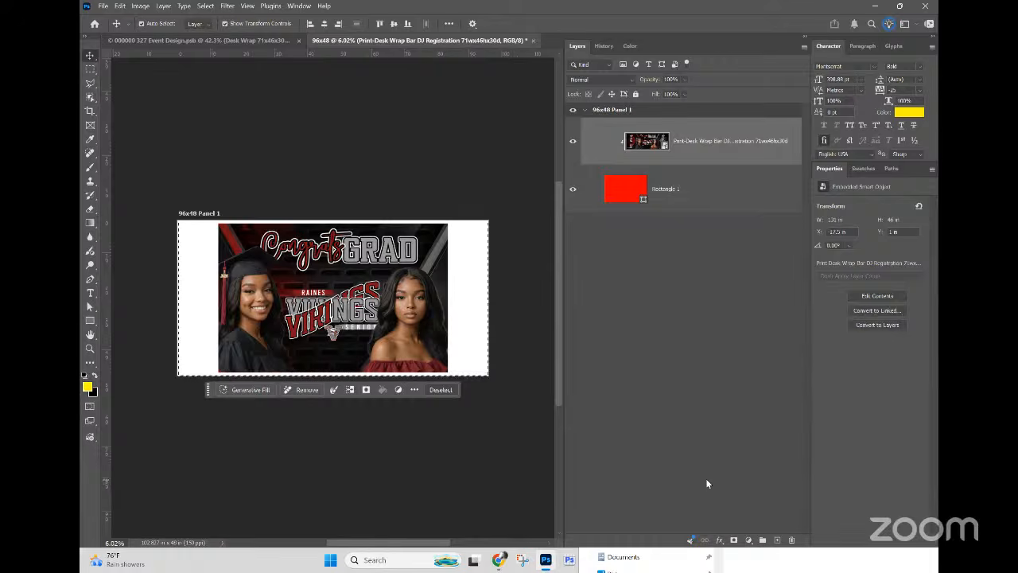
# Step: Duplicate the clipped artwork together with its rectangle and hide the original pair
pyautogui.click(698, 169)
pyautogui.click(701, 151)
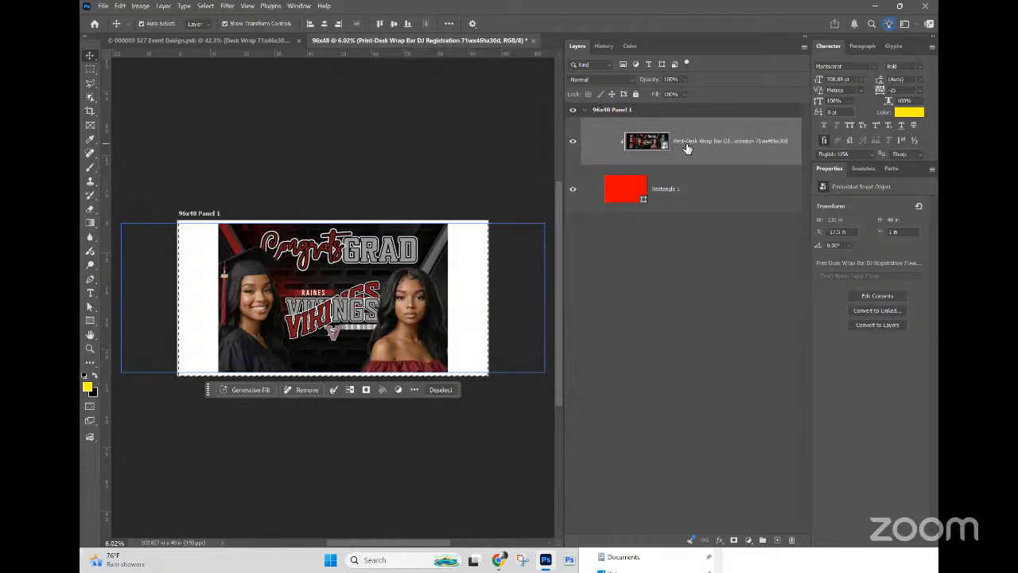
pyautogui.click(702, 202)
pyautogui.keyDown('shift'); pyautogui.click(718, 143); pyautogui.keyUp('shift')
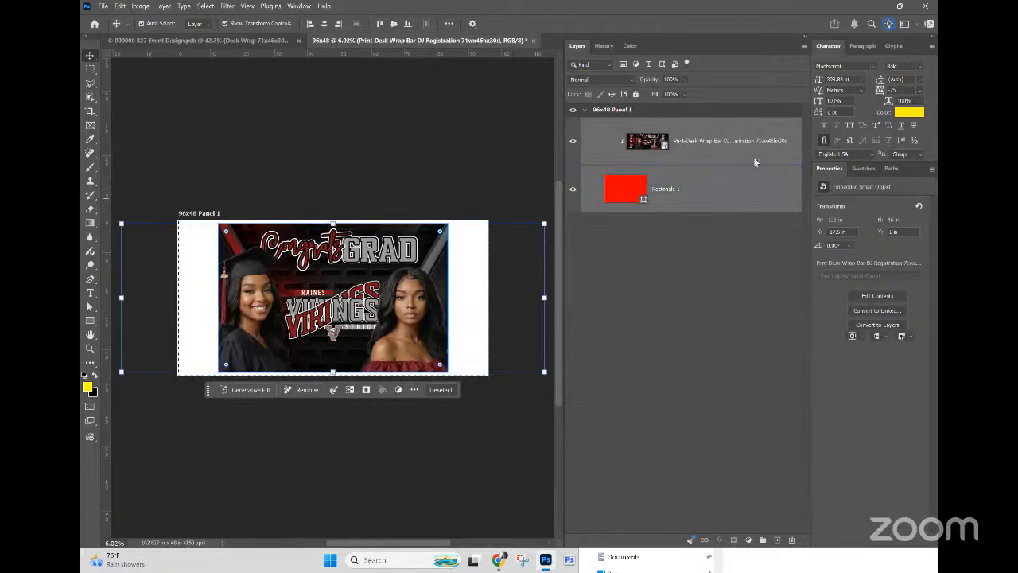
pyautogui.rightClick(755, 162)
pyautogui.click(757, 178)
pyautogui.press('Return')
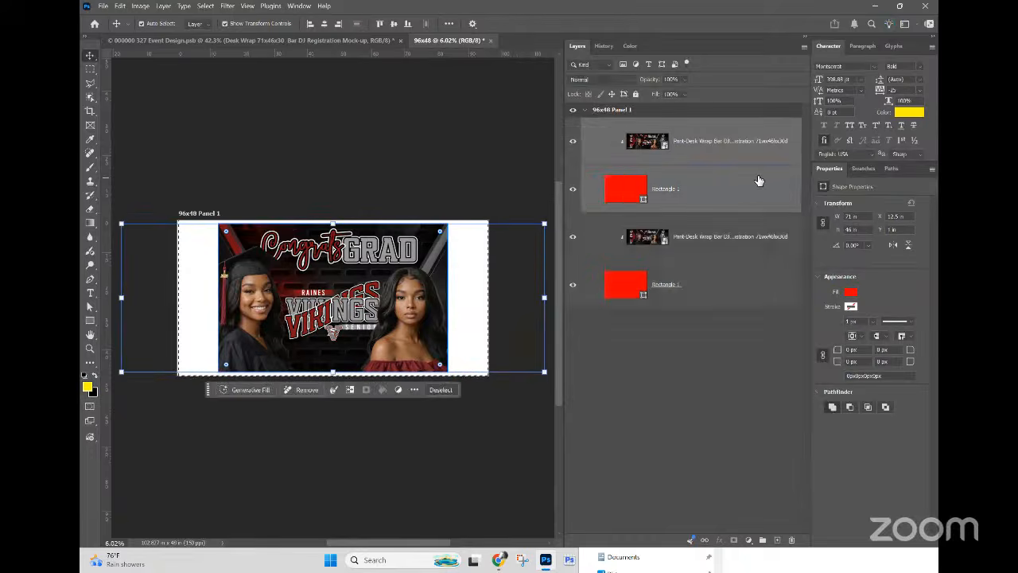
pyautogui.click(573, 285)
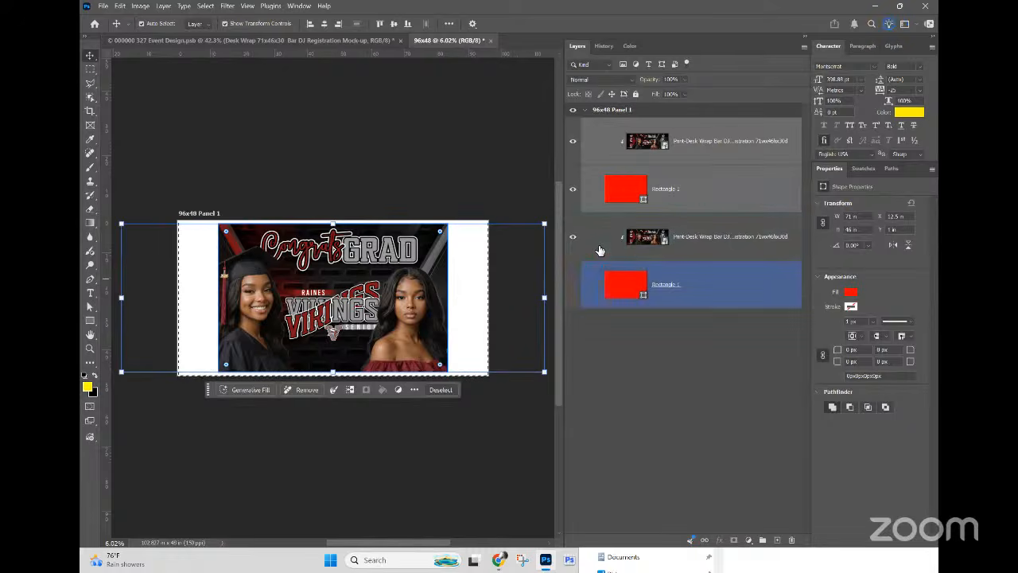
# Step: Set the duplicated rectangle's width to 30 in, keeping its height at 46 in
pyautogui.doubleClick(633, 193)
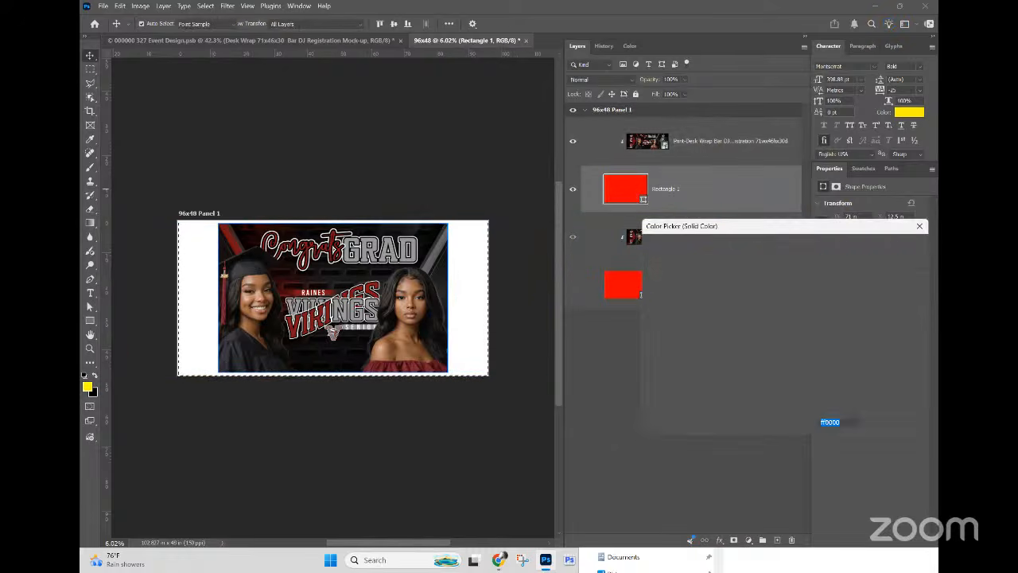
pyautogui.click(901, 267)
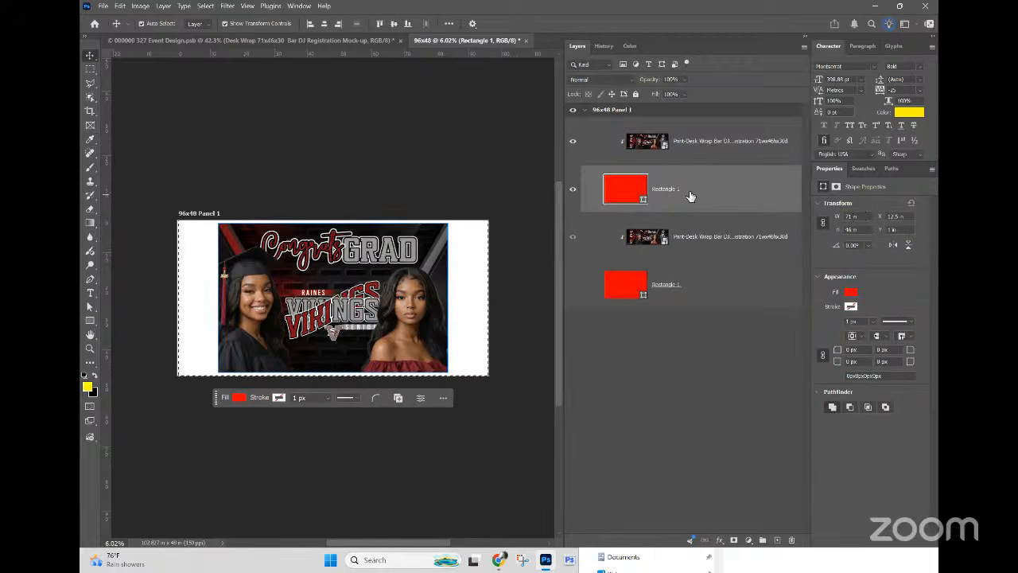
pyautogui.click(799, 219)
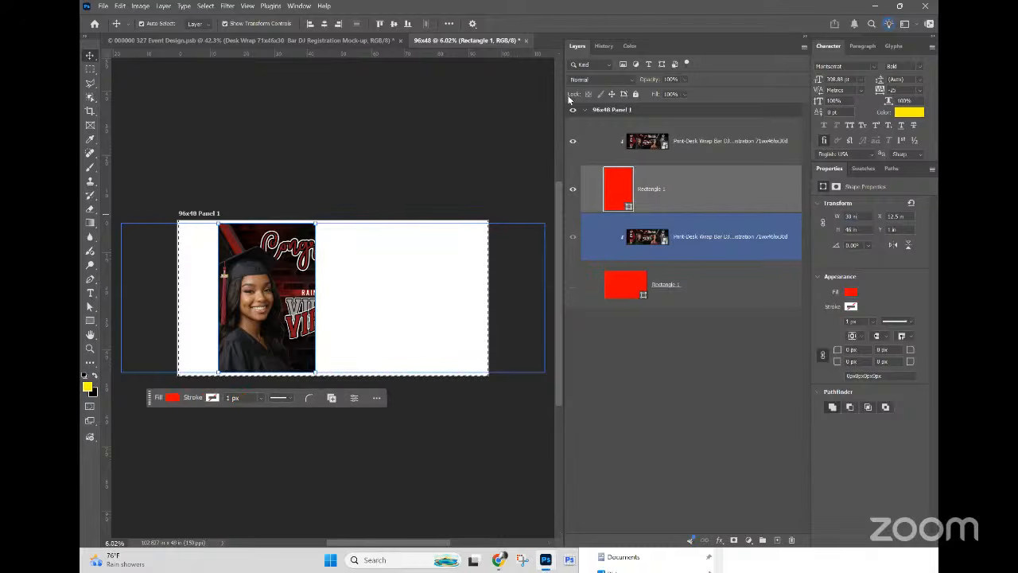
# Step: Move the 30 in wide rectangle toward the artboard's left edge and place a copy of it just to its right
pyautogui.click(705, 189)
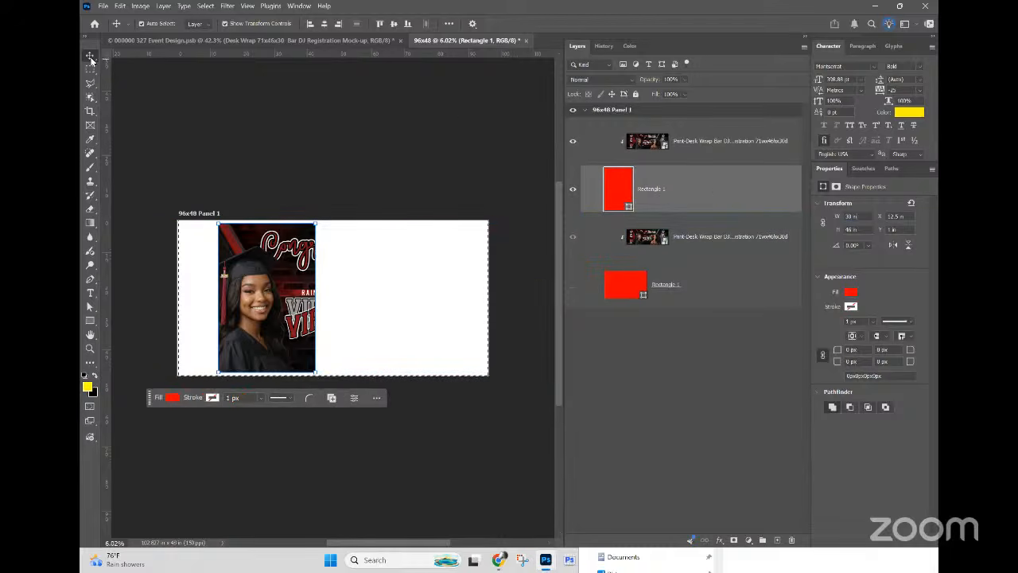
pyautogui.click(272, 288)
pyautogui.moveTo(286, 288); pyautogui.dragTo(258, 286)
pyautogui.click(711, 193)
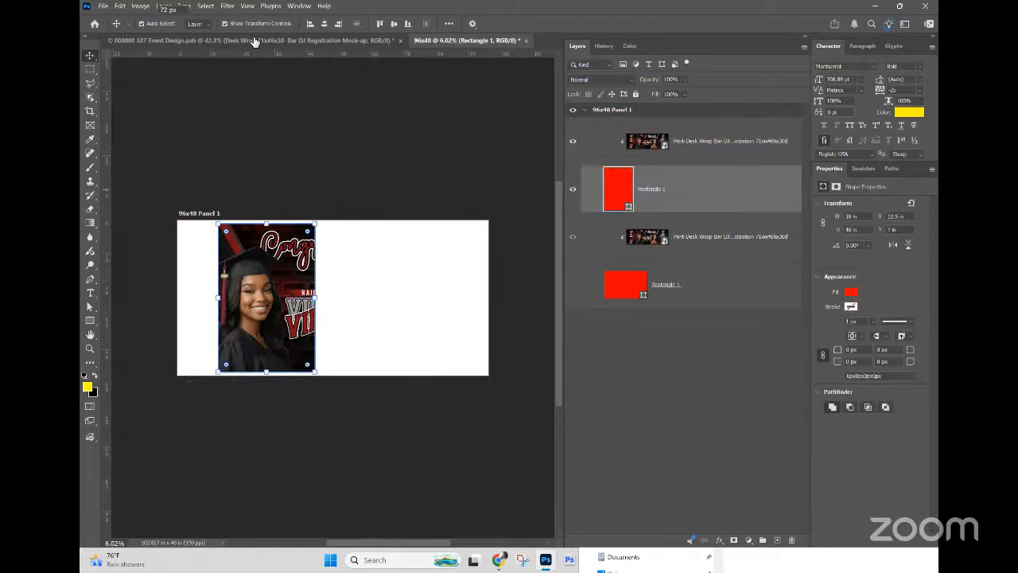
pyautogui.moveTo(260, 325); pyautogui.dragTo(326, 318)
# Step: Copy the clipped desk wrap artwork directly above the lower 30 in rectangle and clip the copy to that rectangle
pyautogui.click(656, 143)
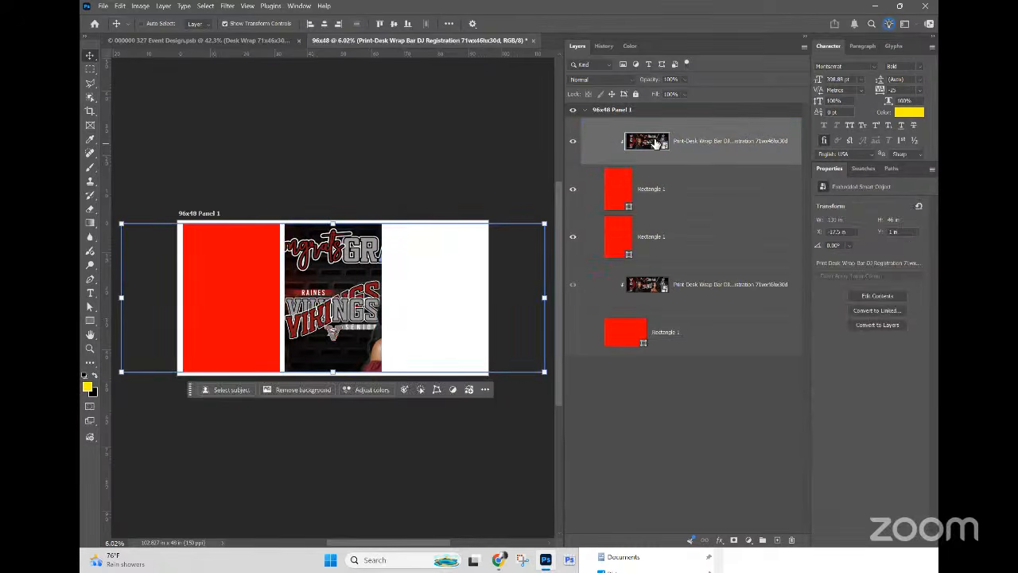
pyautogui.click(659, 189)
pyautogui.moveTo(690, 150); pyautogui.dragTo(681, 211)
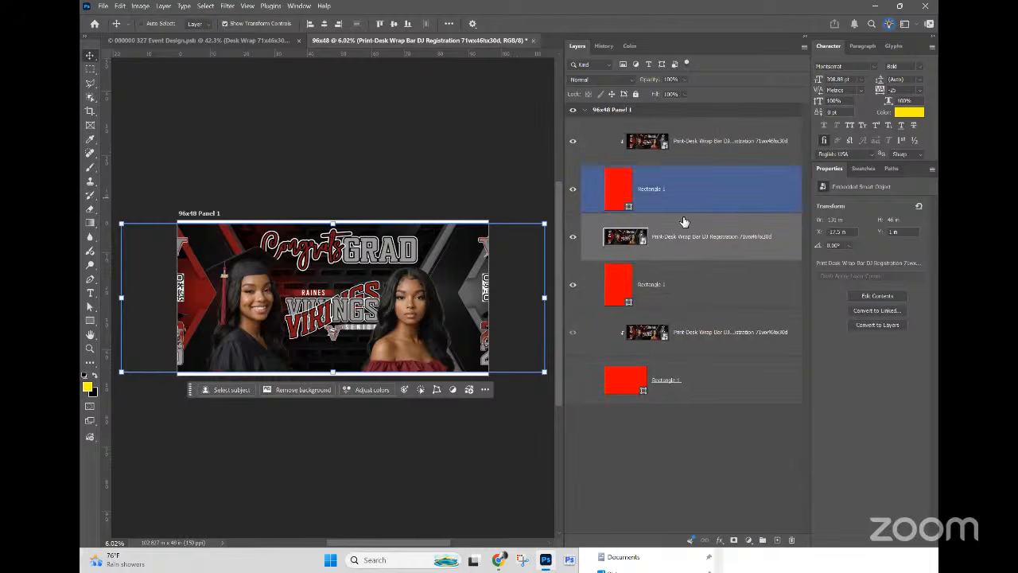
pyautogui.rightClick(686, 234)
pyautogui.click(720, 529)
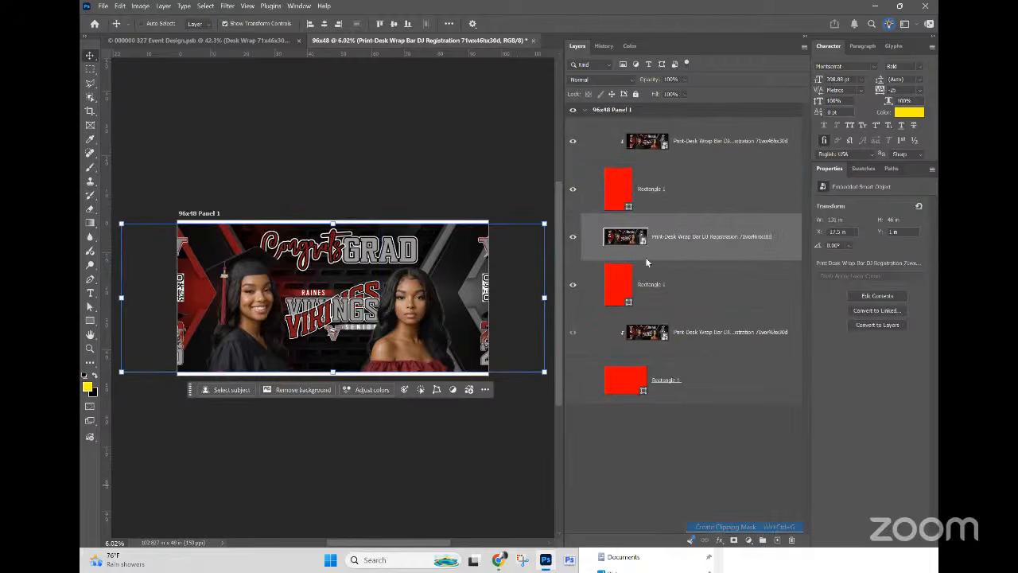
# Step: Shift both clipped artworks so the gray side panel fills the right rectangle and the red side panel fills the left one
pyautogui.click(654, 144)
pyautogui.moveTo(222, 288); pyautogui.dragTo(318, 304)
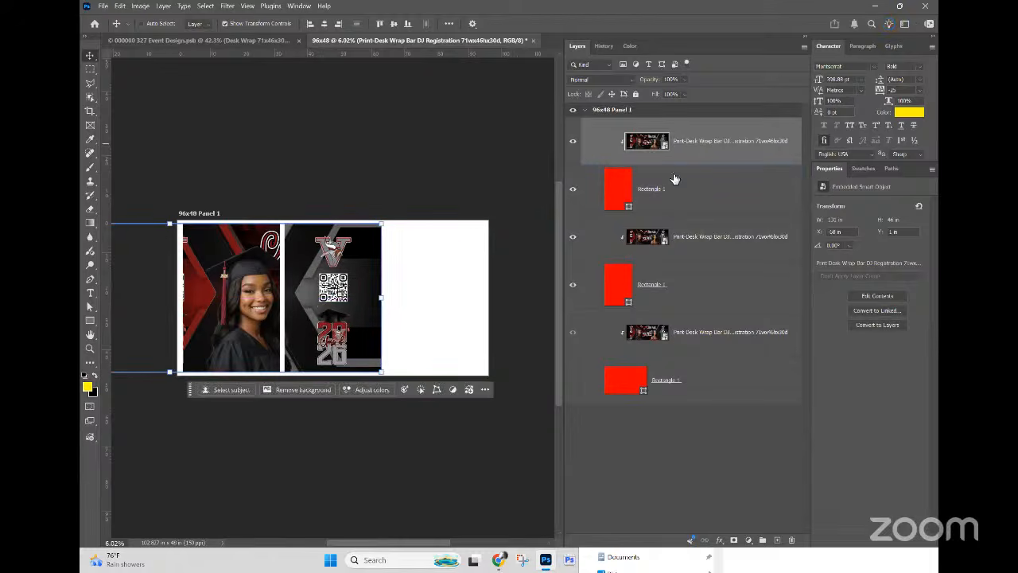
pyautogui.click(689, 241)
pyautogui.moveTo(203, 300); pyautogui.dragTo(254, 305)
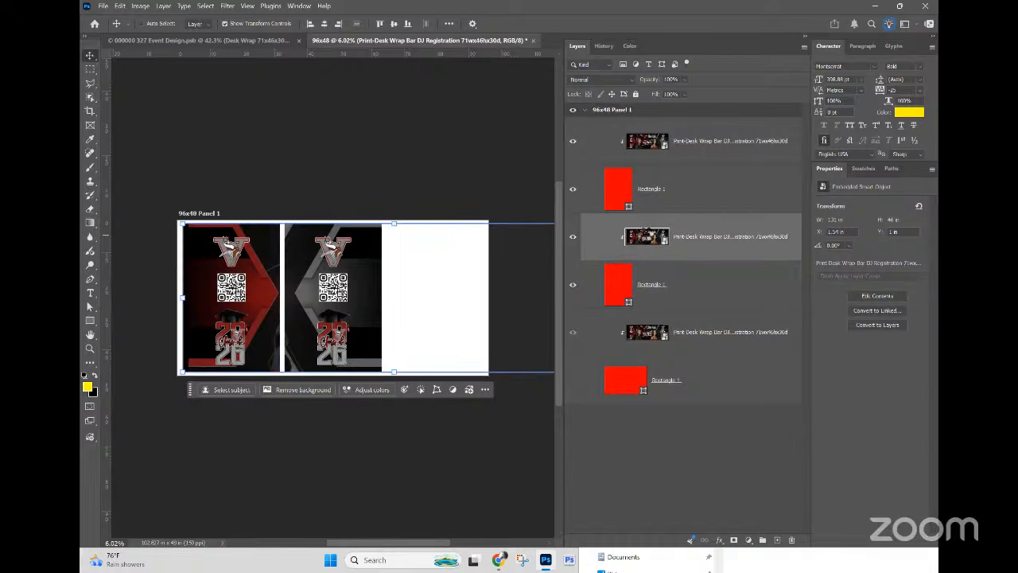
# Step: Group both clipped side panel artworks with their rectangles and name the group Panel Left and Right
pyautogui.doubleClick(645, 235)
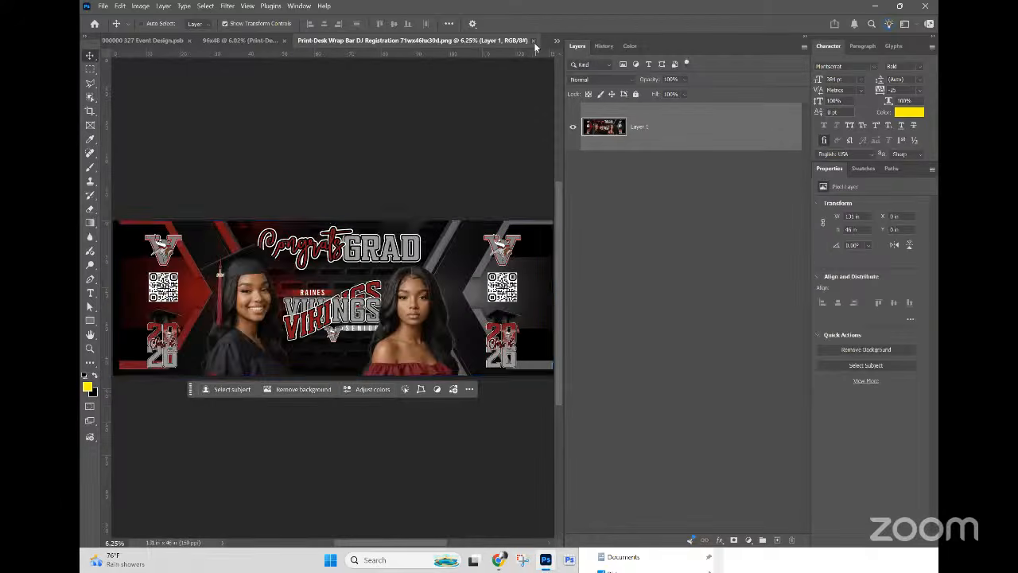
pyautogui.click(533, 40)
pyautogui.click(691, 141)
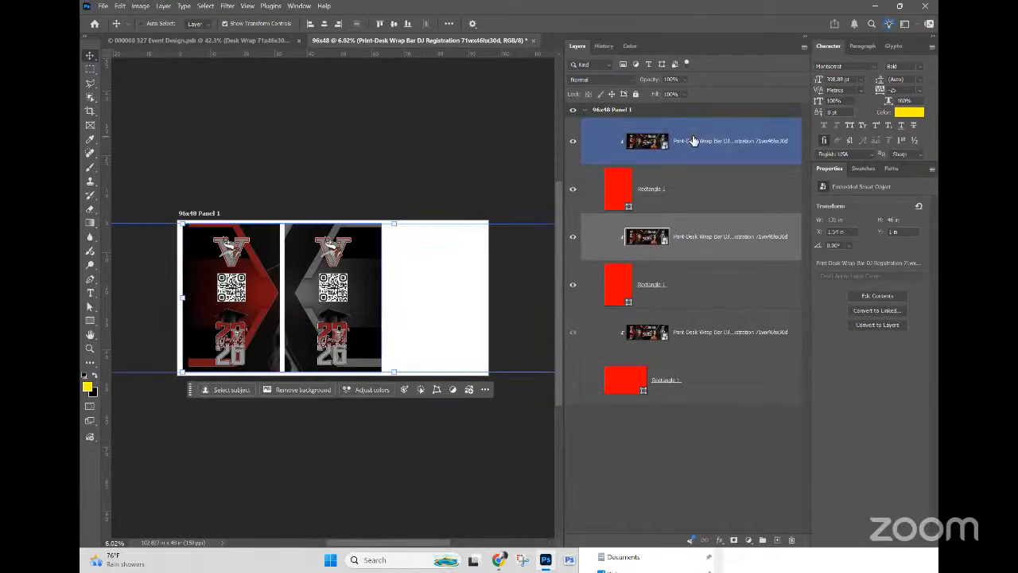
pyautogui.keyDown('shift'); pyautogui.click(698, 286); pyautogui.keyUp('shift')
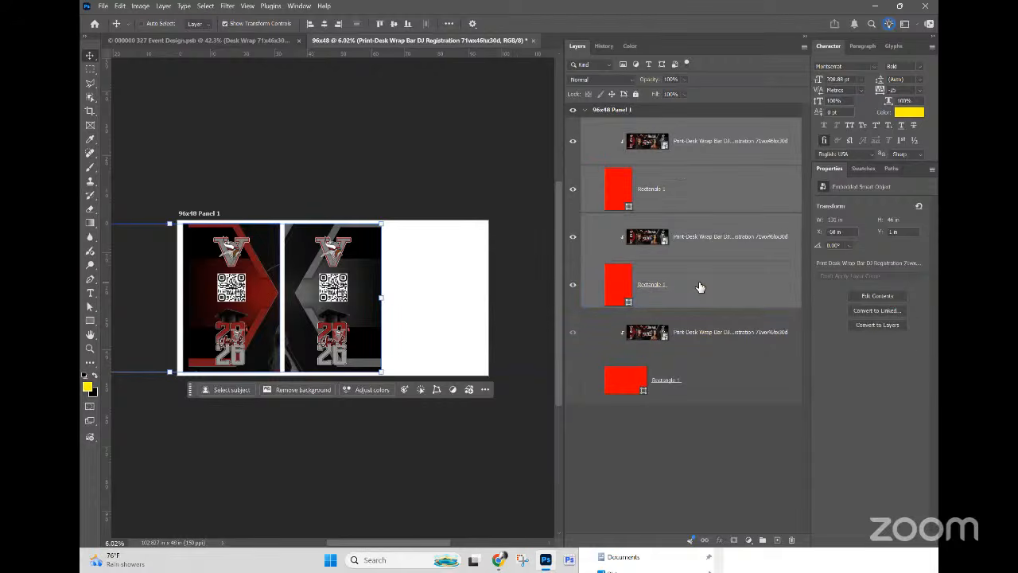
pyautogui.hotkey('ctrl', 'g')
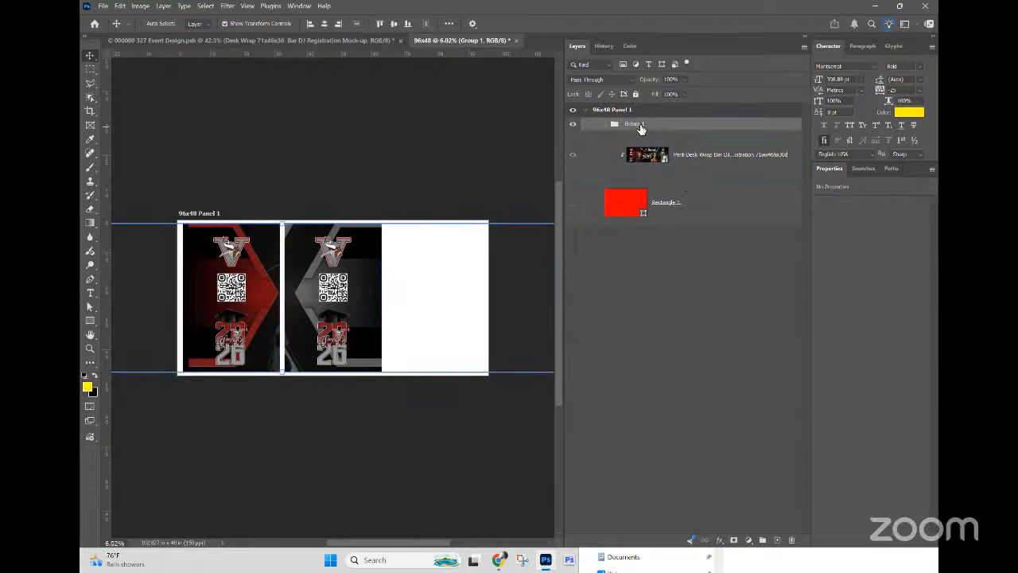
pyautogui.doubleClick(634, 124)
pyautogui.write('Panel Left and R')
pyautogui.press('Return')
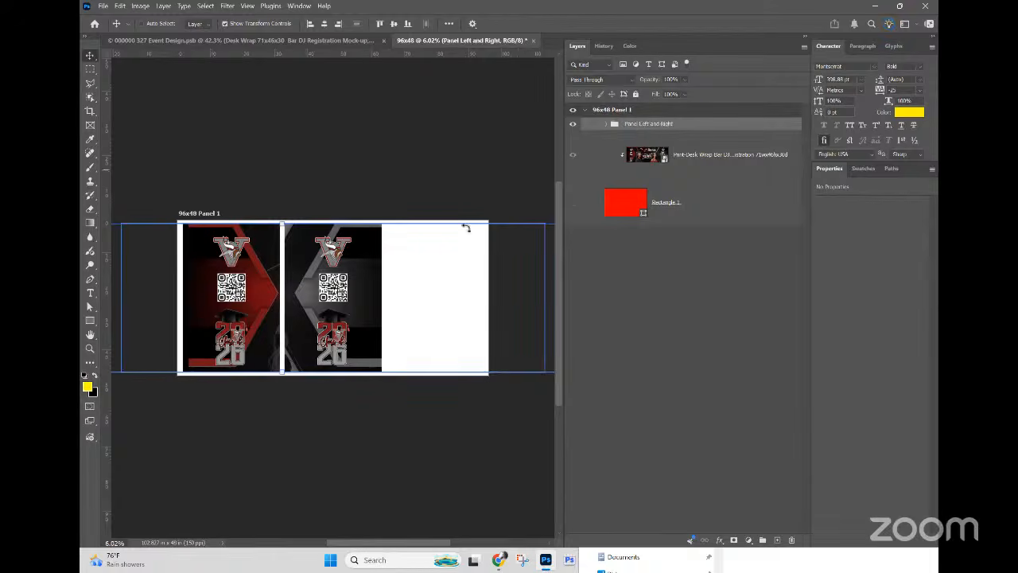
# Step: Move the gray side panel artwork and its rectangle right to X about 35.35 in, widening the gap between the panels
pyautogui.click(606, 124)
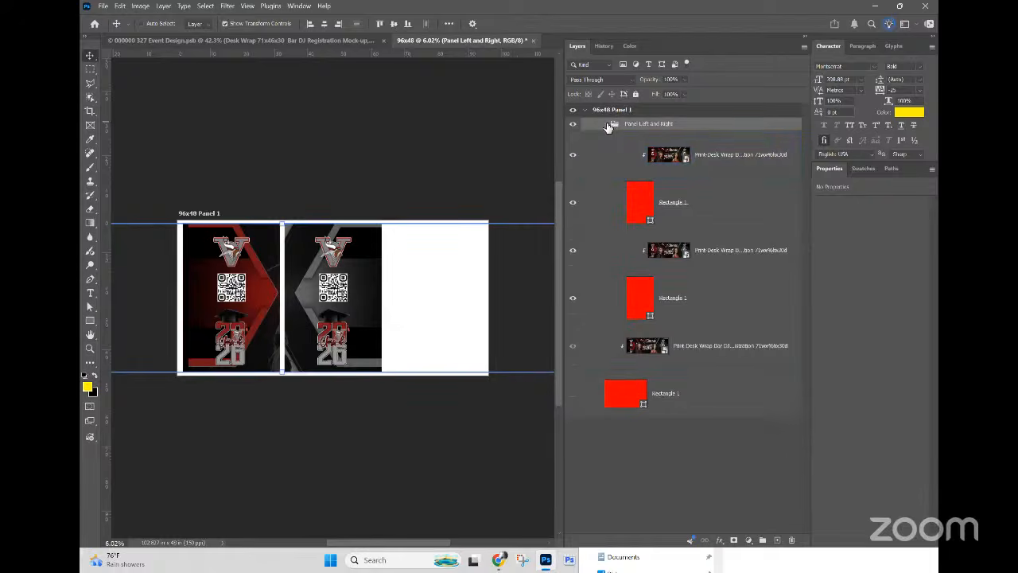
pyautogui.click(685, 170)
pyautogui.click(707, 203)
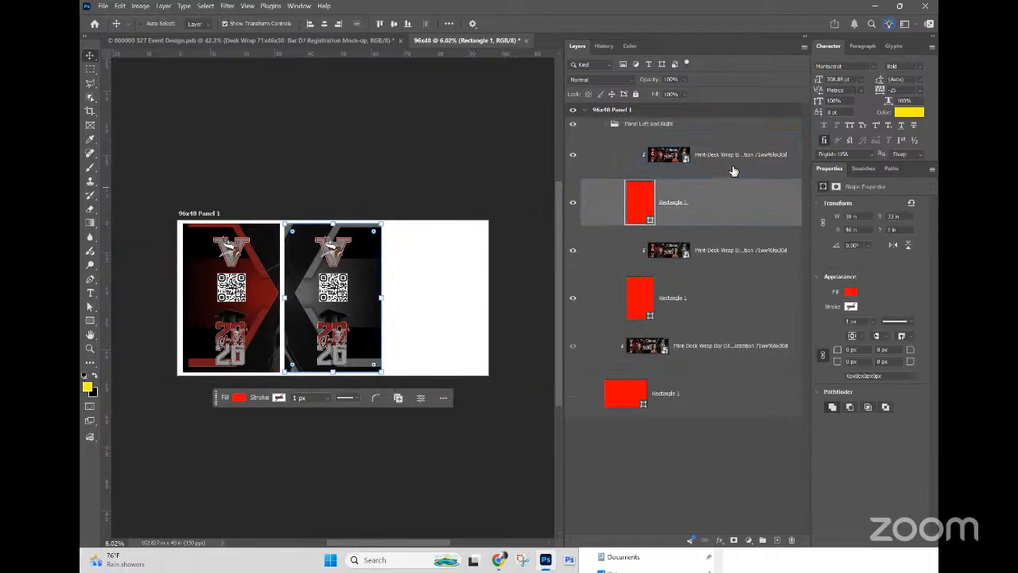
pyautogui.keyDown('shift'); pyautogui.click(734, 165); pyautogui.keyUp('shift')
pyautogui.hotkey('shift', 'Right')
pyautogui.hotkey('shift', 'Right')
pyautogui.hotkey('shift', 'Right')
pyautogui.hotkey('shift', 'Right')
pyautogui.hotkey('shift', 'Right')
pyautogui.hotkey('shift', 'Right')
pyautogui.hotkey('shift', 'Right')
pyautogui.hotkey('shift', 'Right')
pyautogui.hotkey('shift', 'Right')
pyautogui.hotkey('shift', 'Right')
pyautogui.hotkey('shift', 'Right')
pyautogui.hotkey('shift', 'Right')
pyautogui.hotkey('shift', 'Right')
pyautogui.hotkey('shift', 'Right')
pyautogui.hotkey('shift', 'Right')
pyautogui.hotkey('shift', 'Right')
pyautogui.hotkey('shift', 'Right')
pyautogui.hotkey('shift', 'Right')
pyautogui.hotkey('shift', 'Right')
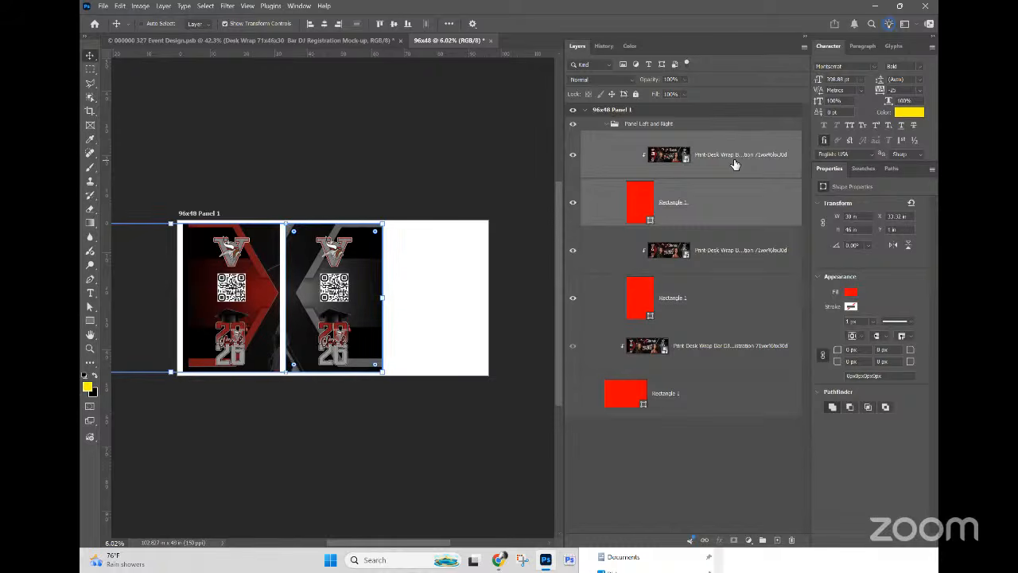
pyautogui.hotkey('shift', 'Right')
pyautogui.hotkey('shift', 'Right')
pyautogui.hotkey('shift', 'Right')
pyautogui.hotkey('shift', 'Right')
pyautogui.hotkey('shift', 'Right')
pyautogui.hotkey('shift', 'Right')
pyautogui.hotkey('shift', 'Right')
pyautogui.hotkey('shift', 'Right')
pyautogui.hotkey('shift', 'Right')
pyautogui.hotkey('shift', 'Right')
pyautogui.hotkey('shift', 'Right')
pyautogui.hotkey('shift', 'Right')
pyautogui.hotkey('shift', 'Right')
pyautogui.hotkey('shift', 'Right')
pyautogui.hotkey('shift', 'Right')
pyautogui.hotkey('shift', 'Right')
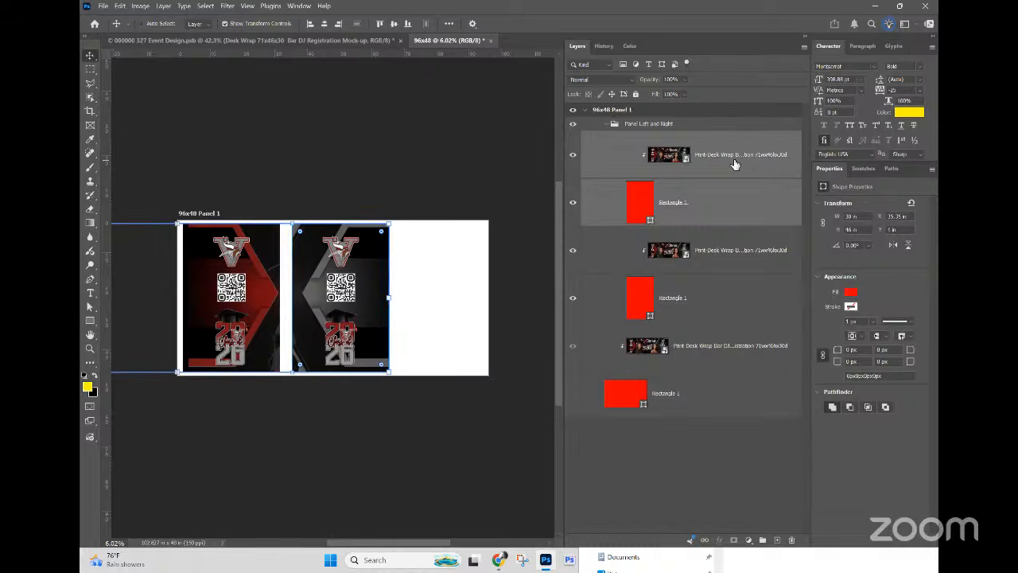
# Step: Rename the artboard as 96x48 Panels
pyautogui.hotkey('ctrl', '+')
pyautogui.hotkey('ctrl', '+')
pyautogui.hotkey('ctrl', '+')
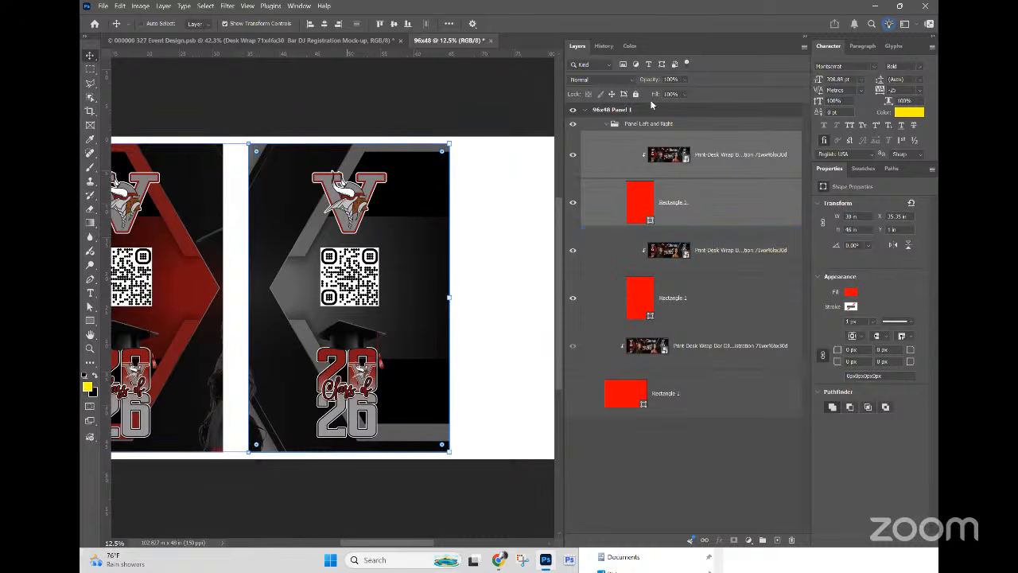
pyautogui.click(608, 112)
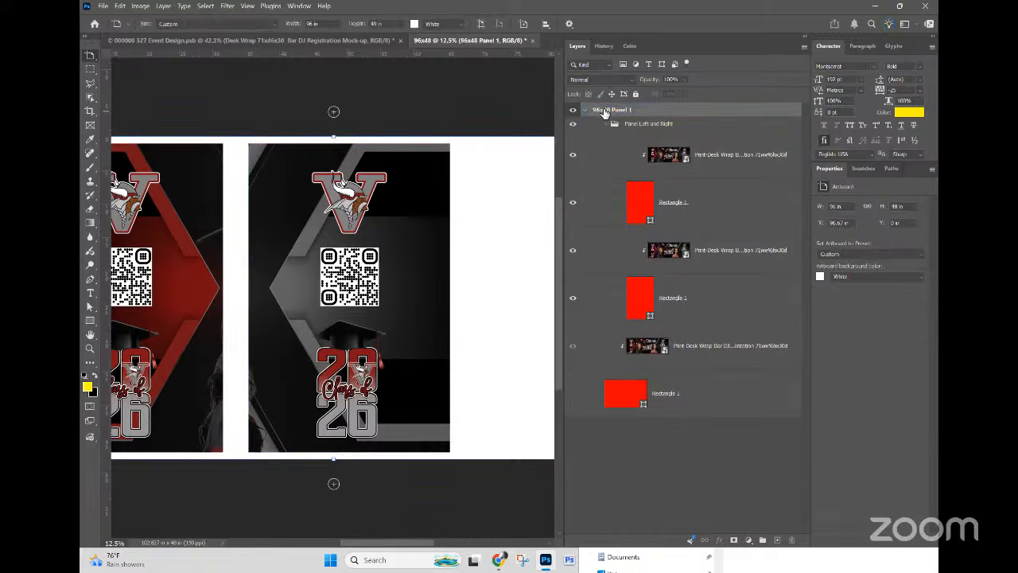
pyautogui.doubleClick(623, 110)
pyautogui.write('s')
pyautogui.press('Return')
# Step: Show the front artwork and its 71 in rectangle, and group them as 71x46 Panel Front
pyautogui.click(628, 125)
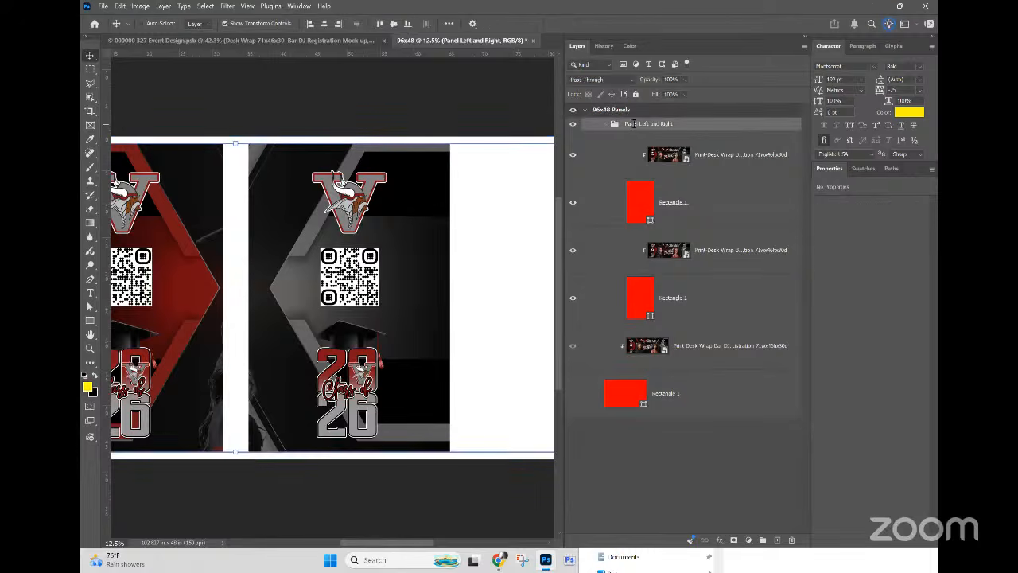
pyautogui.doubleClick(632, 125)
pyautogui.click(608, 126)
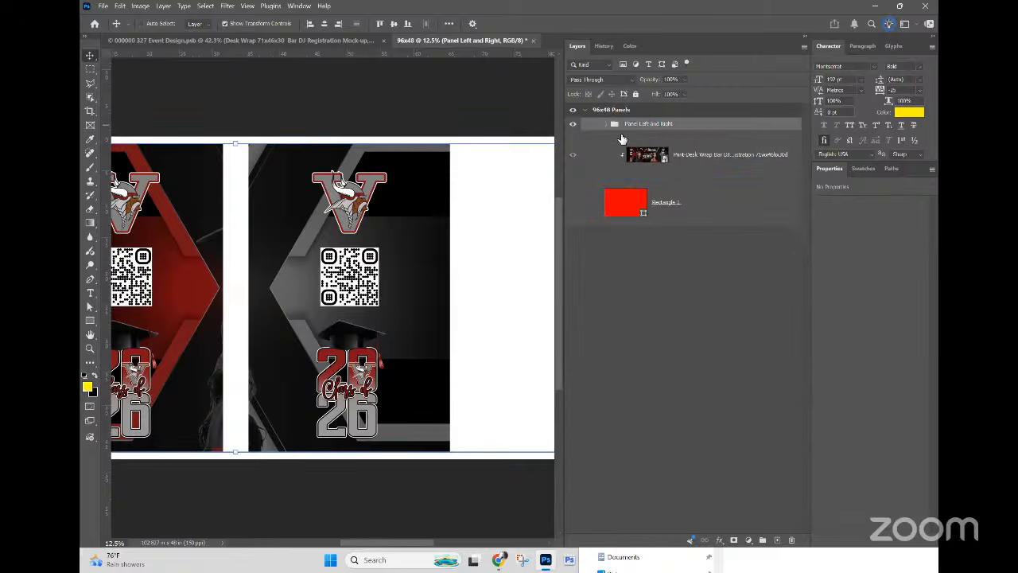
pyautogui.click(692, 159)
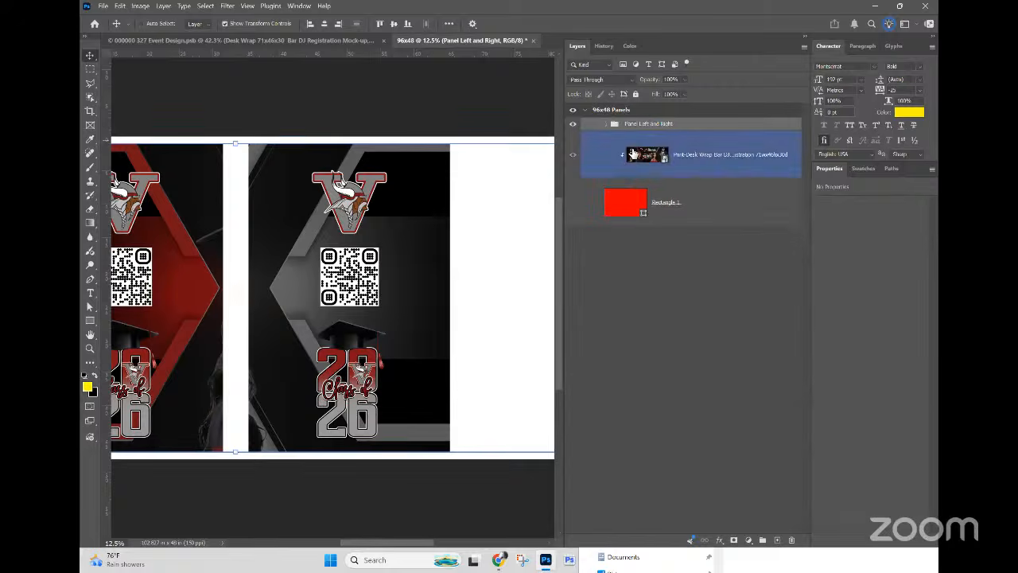
pyautogui.click(726, 207)
pyautogui.keyDown('ctrl'); pyautogui.click(702, 191); pyautogui.keyUp('ctrl')
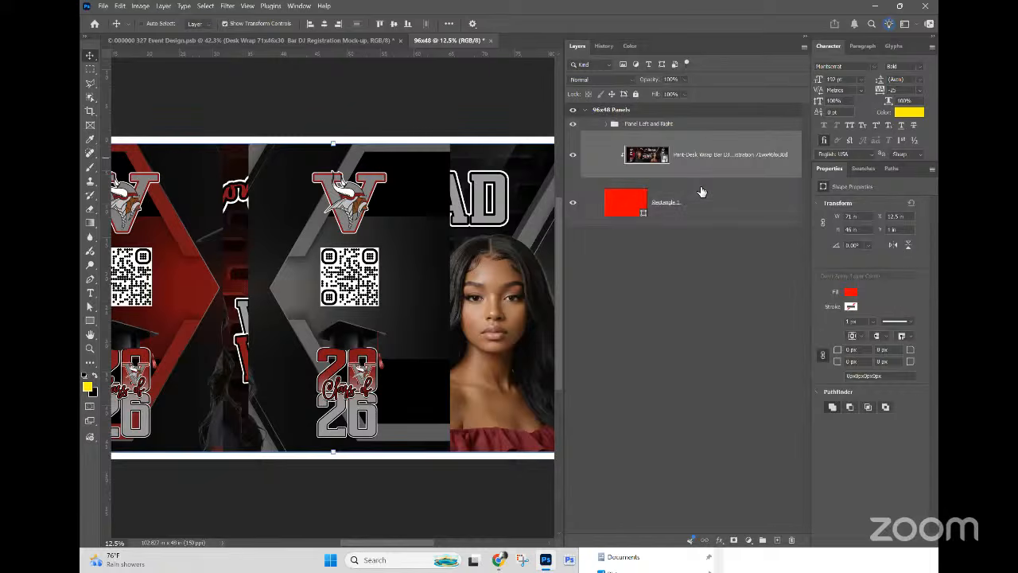
pyautogui.keyDown('ctrl'); pyautogui.click(702, 191); pyautogui.keyUp('ctrl')
pyautogui.hotkey('ctrl', 'g')
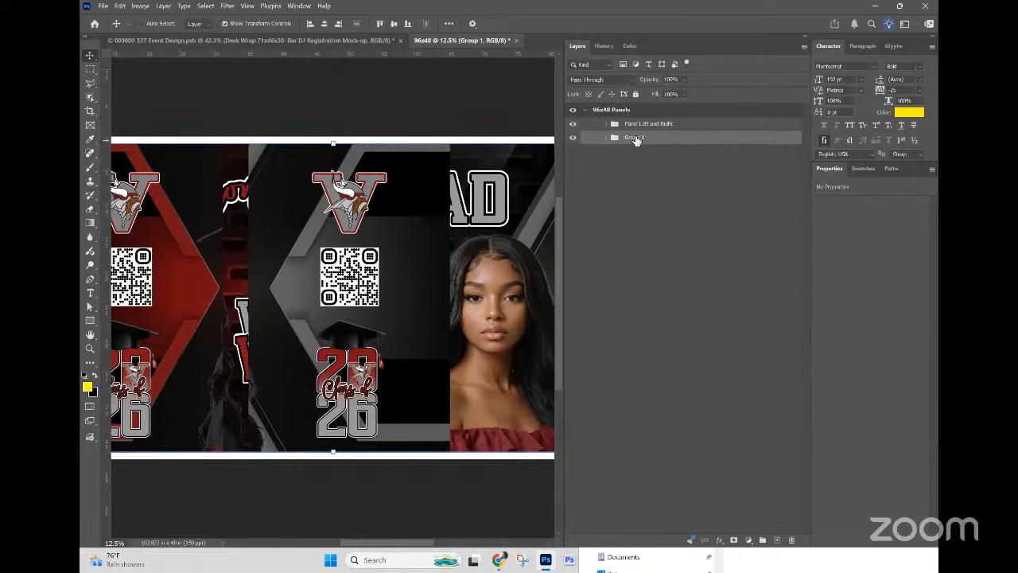
pyautogui.doubleClick(632, 137)
pyautogui.write('Pa')
pyautogui.write('nel Front')
pyautogui.write('71')
pyautogui.write('anel')
# Step: Hide the 71x46 Panel Front group so only the two side panels show
pyautogui.click(641, 125)
pyautogui.doubleClick(636, 124)
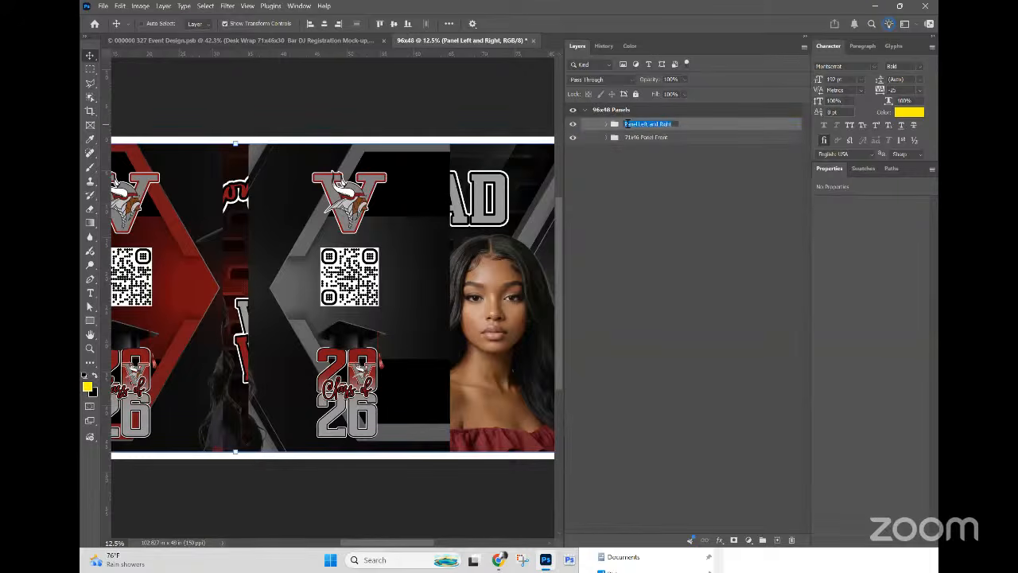
pyautogui.click(638, 124)
pyautogui.press('Return')
pyautogui.click(589, 137)
pyautogui.click(572, 137)
pyautogui.click(601, 127)
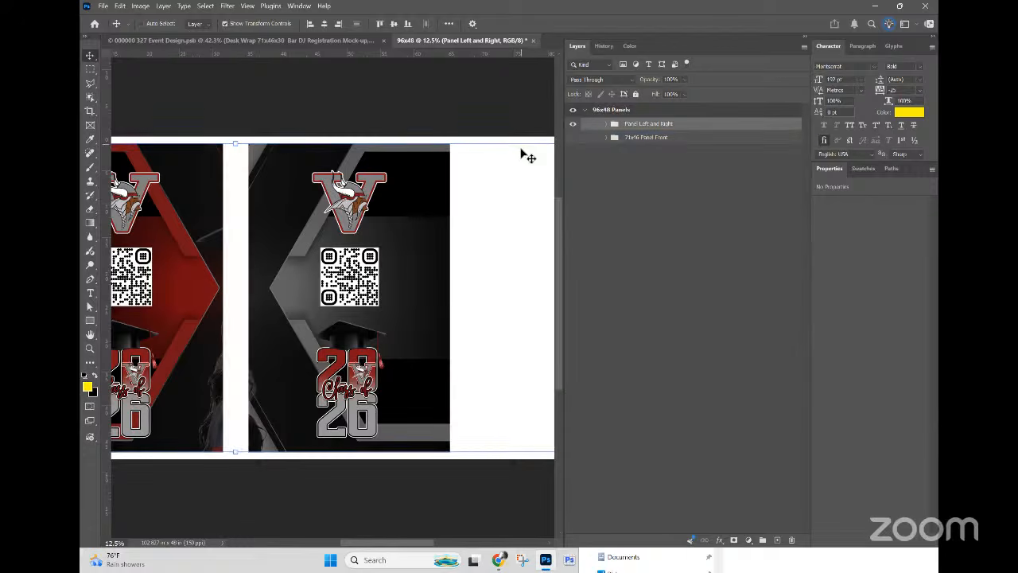
# Step: Measure the area from the artboard's left edge to the gray panel's right edge with a rectangular marquee, and clear the selection
pyautogui.hotkey('ctrl', '-')
pyautogui.hotkey('ctrl', '-')
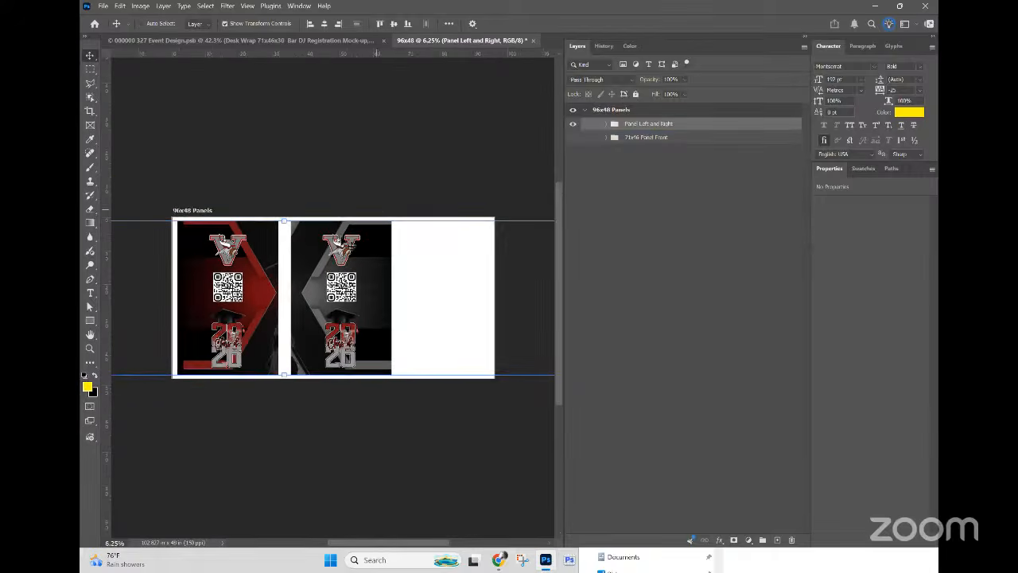
pyautogui.click(90, 69)
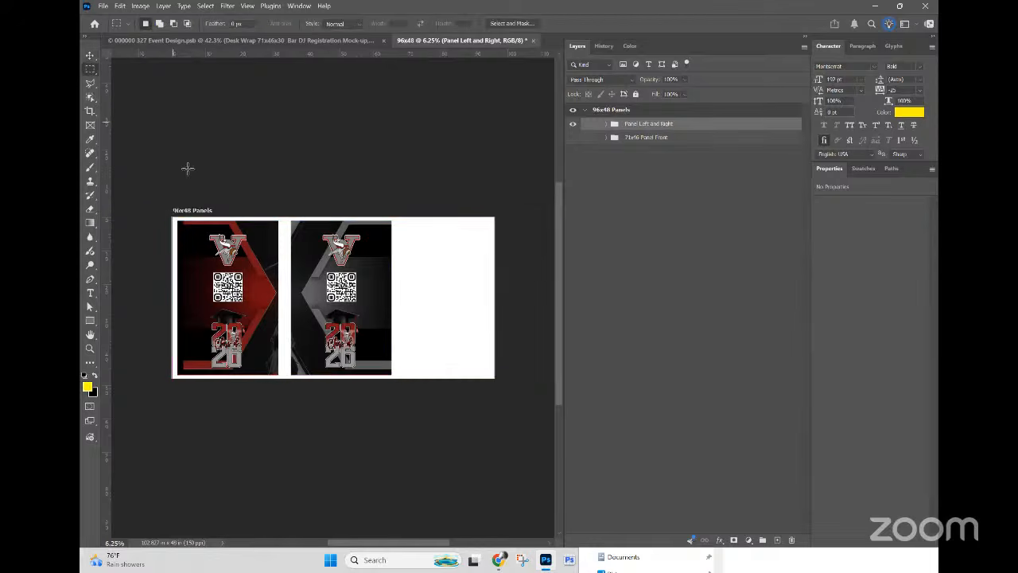
pyautogui.moveTo(173, 195); pyautogui.dragTo(391, 423)
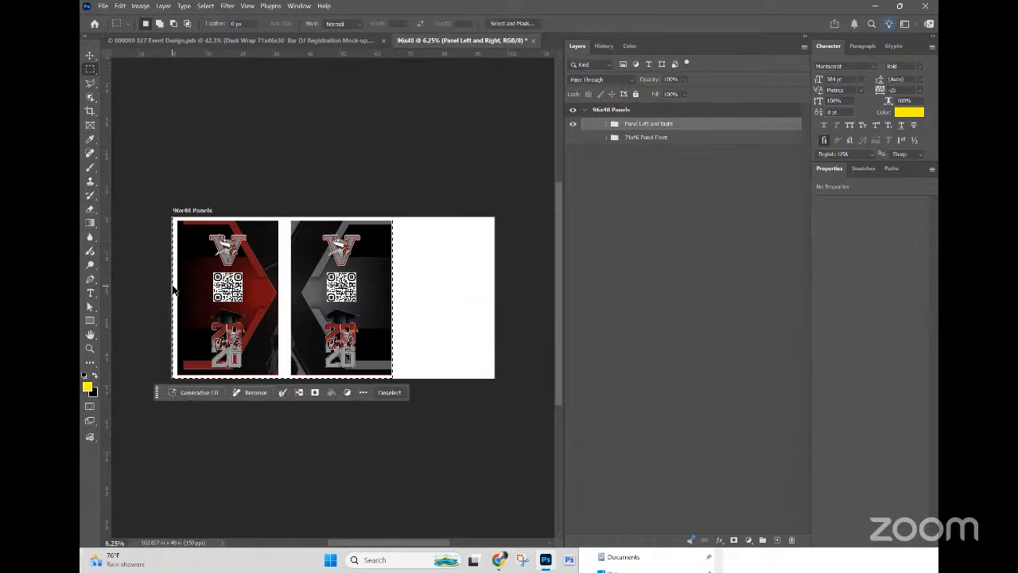
pyautogui.hotkey('ctrl', '+')
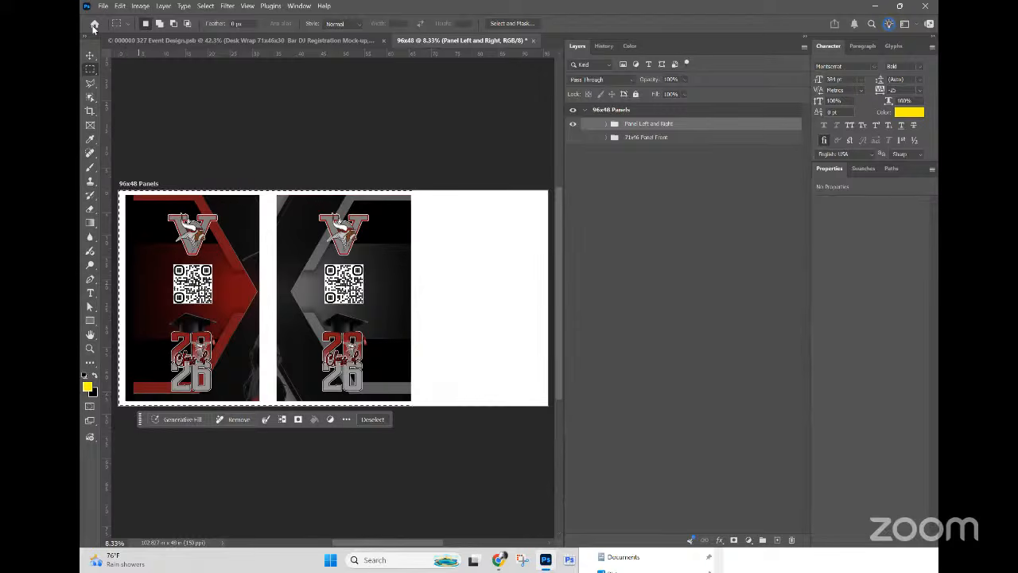
pyautogui.press('v')
pyautogui.click(326, 246)
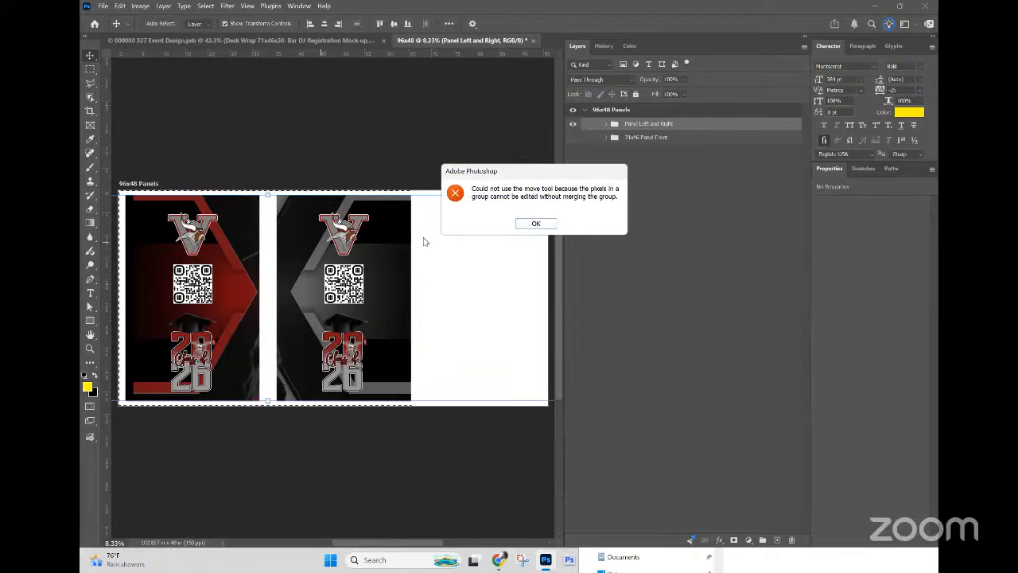
pyautogui.click(534, 224)
pyautogui.hotkey('ctrl', 'd')
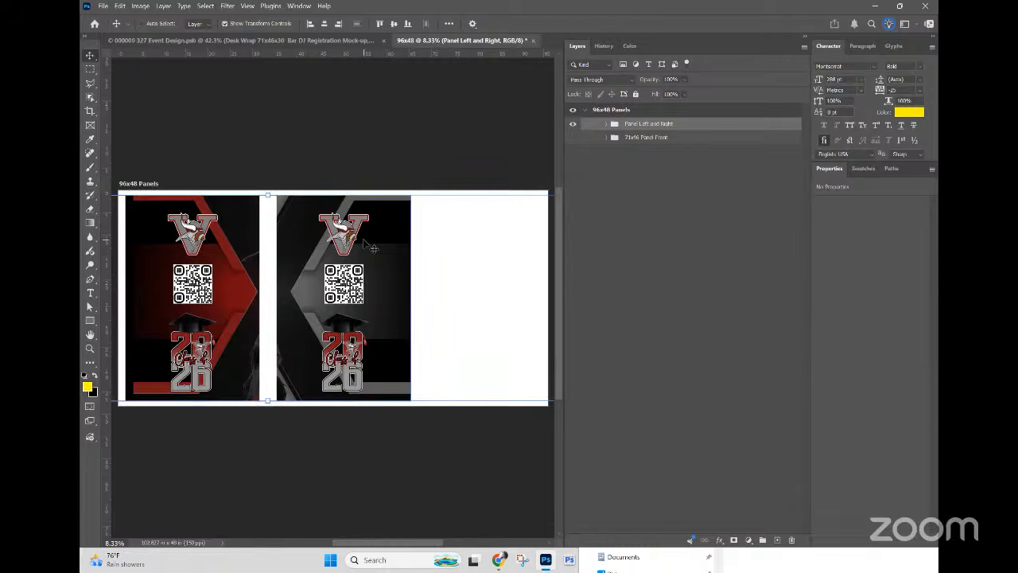
# Step: Move the gray side panel artwork and its rectangle left to X about 34 in, narrowing the gap to the red panel
pyautogui.rightClick(364, 241)
pyautogui.click(395, 267)
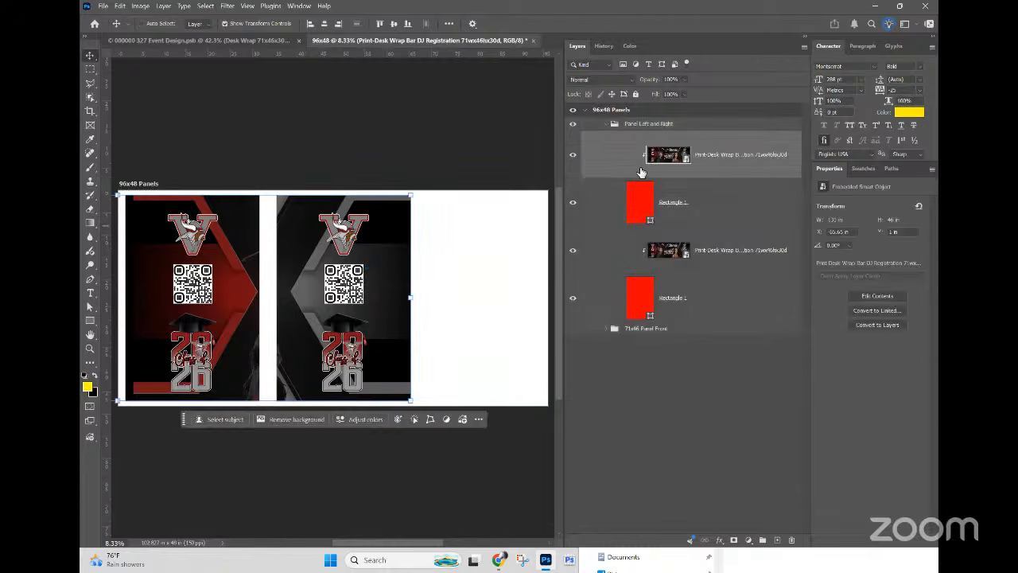
pyautogui.click(691, 201)
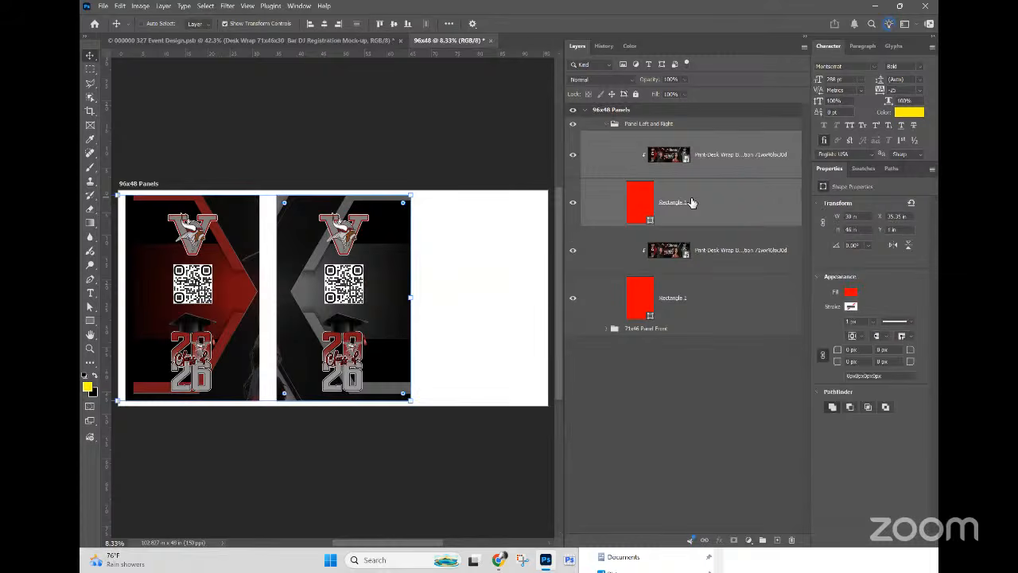
pyautogui.hotkey('shift', 'Left')
pyautogui.hotkey('shift', 'Left')
pyautogui.hotkey('shift', 'Left')
pyautogui.hotkey('shift', 'Left')
pyautogui.hotkey('shift', 'Left')
pyautogui.hotkey('shift', 'Left')
pyautogui.hotkey('shift', 'Left')
pyautogui.hotkey('shift', 'Left')
pyautogui.hotkey('shift', 'Left')
pyautogui.hotkey('shift', 'Left')
pyautogui.hotkey('shift', 'Left')
pyautogui.hotkey('shift', 'Left')
pyautogui.hotkey('shift', 'Left')
pyautogui.hotkey('shift', 'Left')
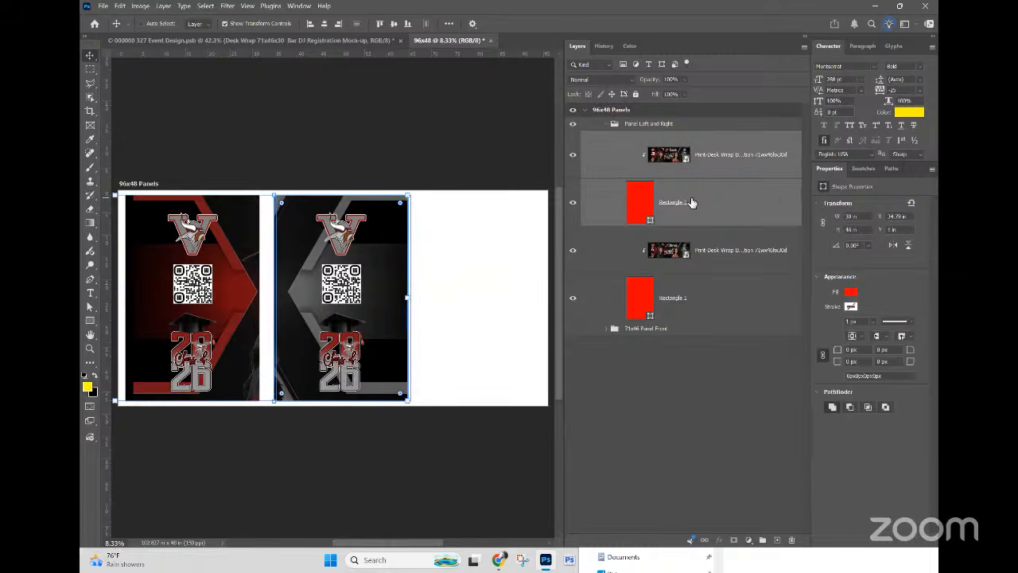
pyautogui.hotkey('shift', 'Left')
pyautogui.hotkey('shift', 'Left')
pyautogui.hotkey('shift', 'Left')
pyautogui.hotkey('shift', 'Left')
pyautogui.hotkey('shift', 'Left')
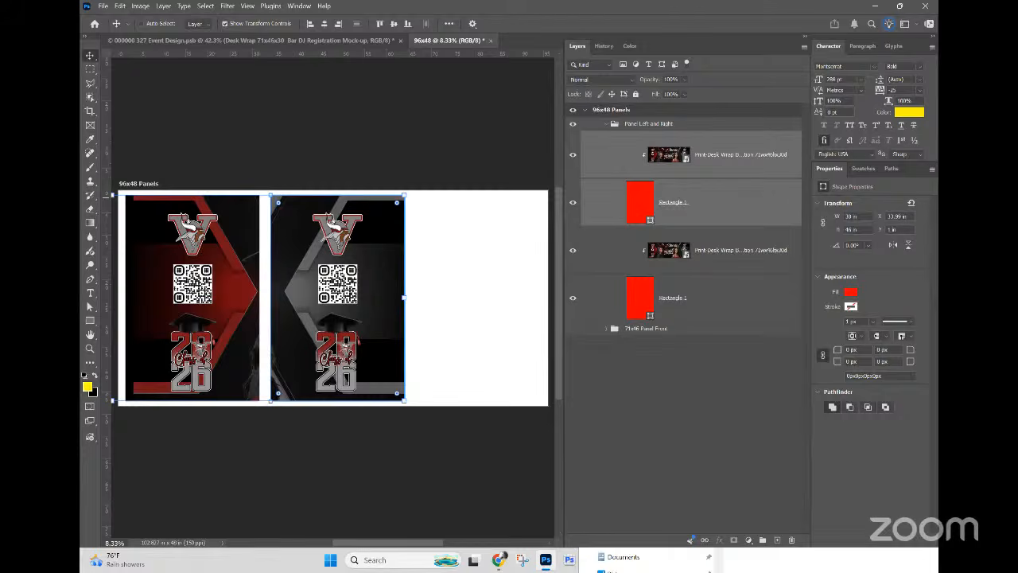
# Step: Set the 96x48 Panels artboard's background color to Transparent
pyautogui.click(679, 306)
pyautogui.click(659, 110)
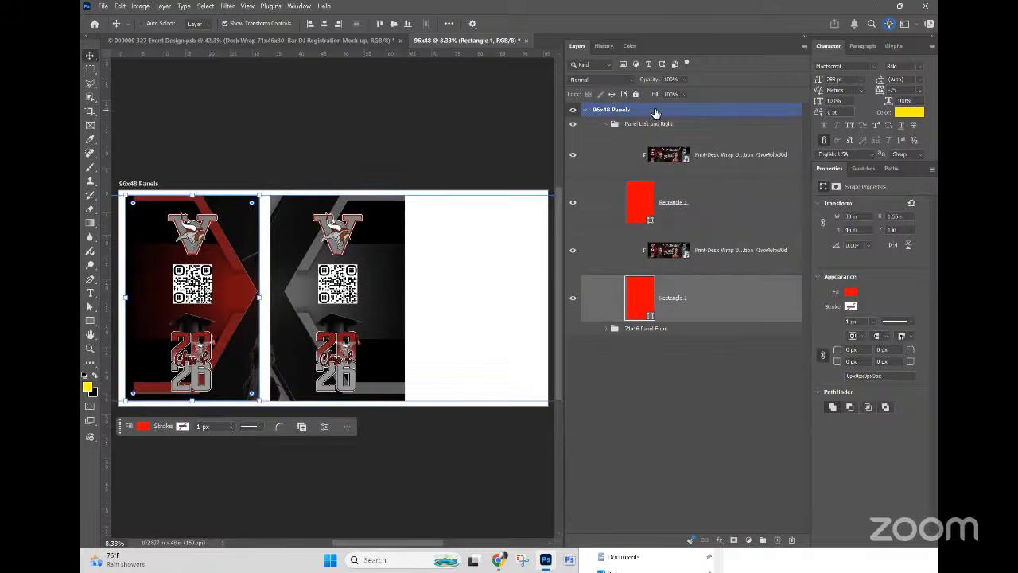
pyautogui.click(841, 277)
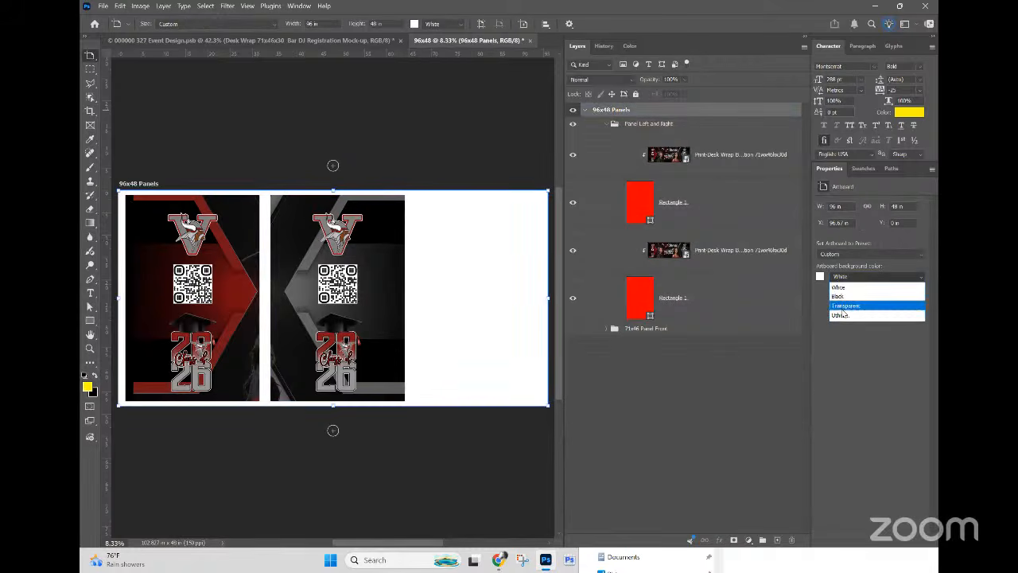
pyautogui.click(845, 305)
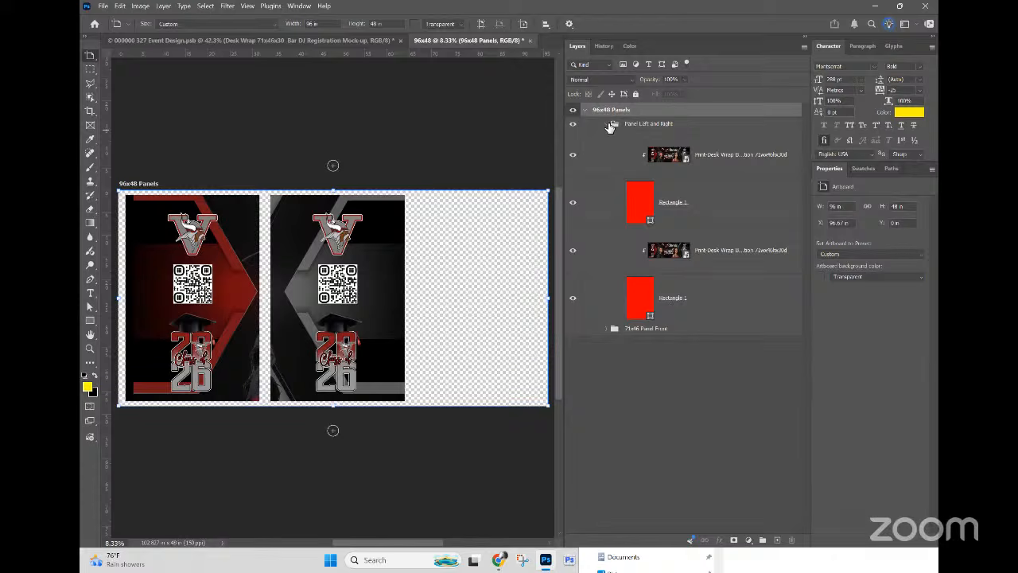
# Step: Marquee the full artboard height from its left edge to the gray panel's right edge to measure the width used
pyautogui.click(608, 124)
pyautogui.click(634, 125)
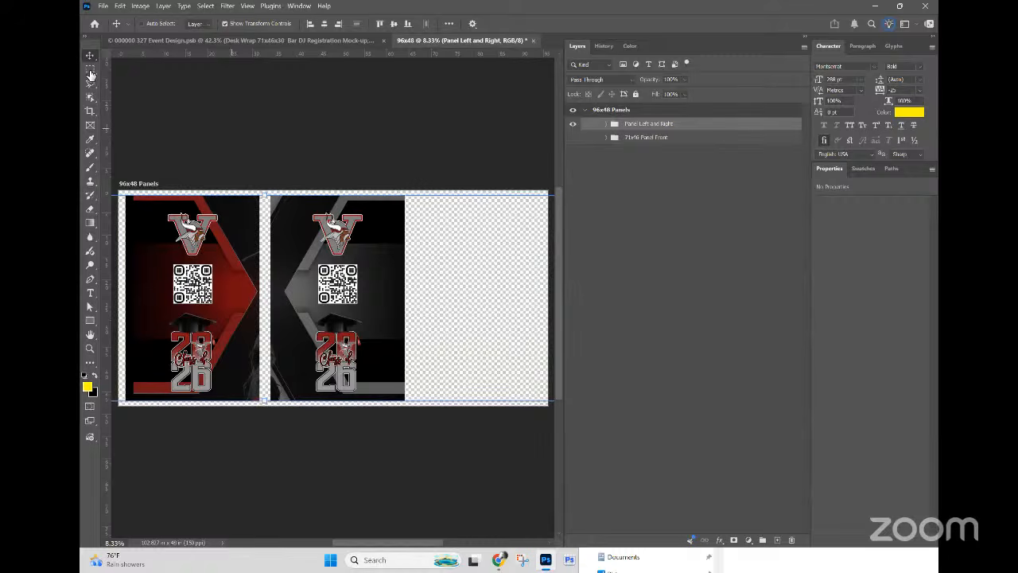
pyautogui.press('m')
pyautogui.moveTo(123, 147); pyautogui.dragTo(404, 478)
# Step: Rename the Panel Left and Right group to "x46 Panel Left and Right" and clear the marquee selection
pyautogui.doubleClick(646, 124)
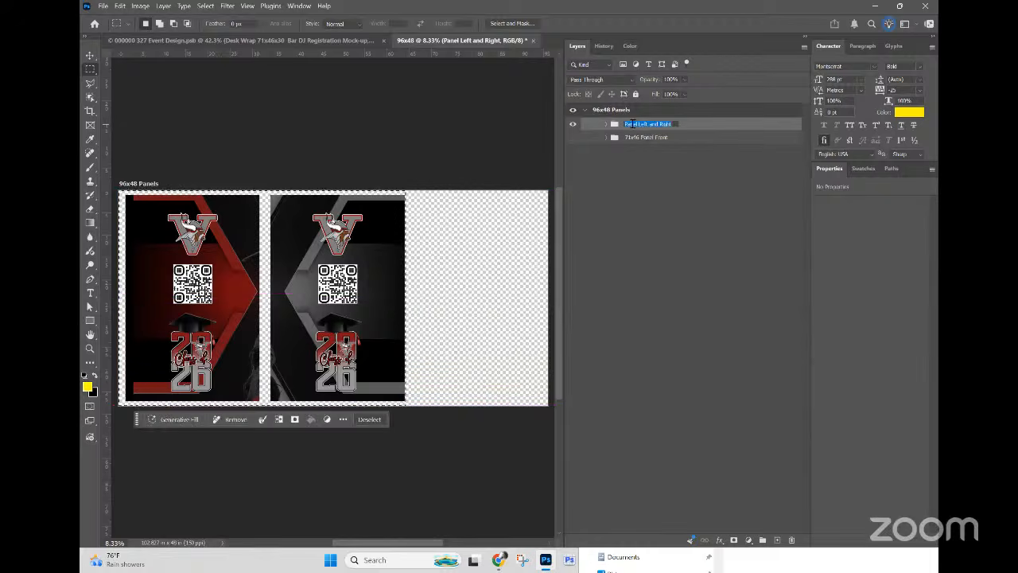
pyautogui.click(626, 124)
pyautogui.write('48')
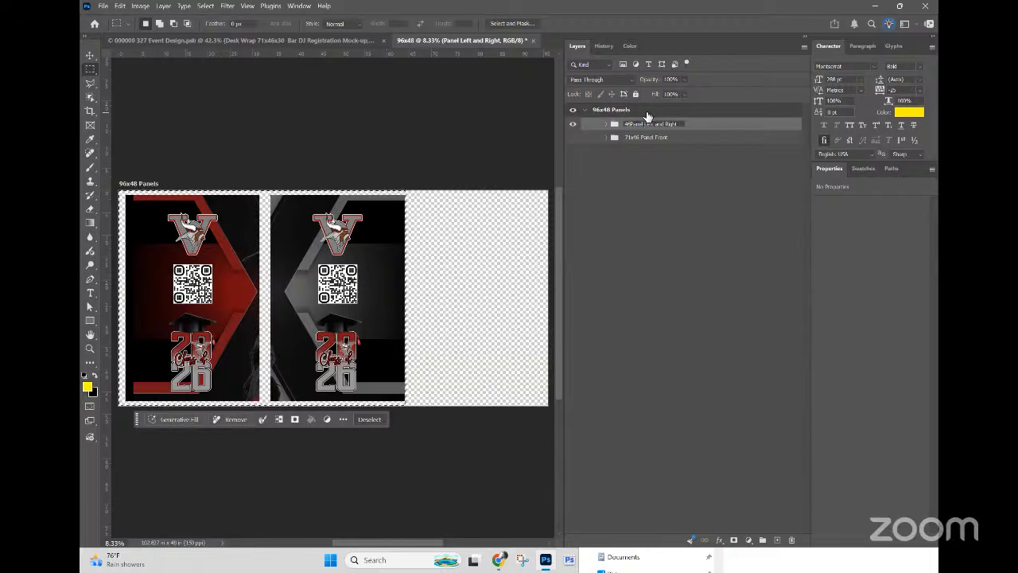
pyautogui.press('BackSpace')
pyautogui.write('6 ')
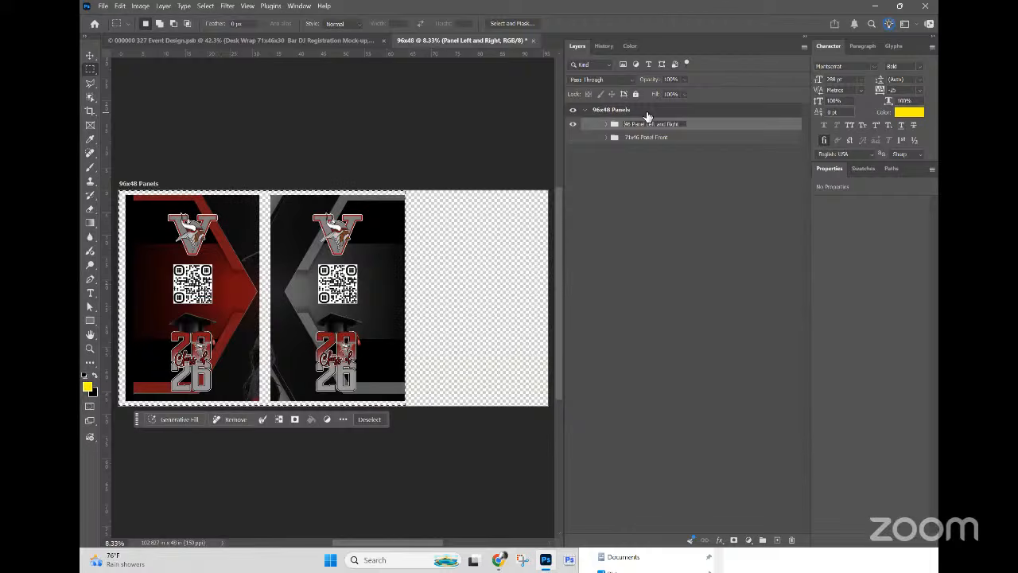
pyautogui.write('x48')
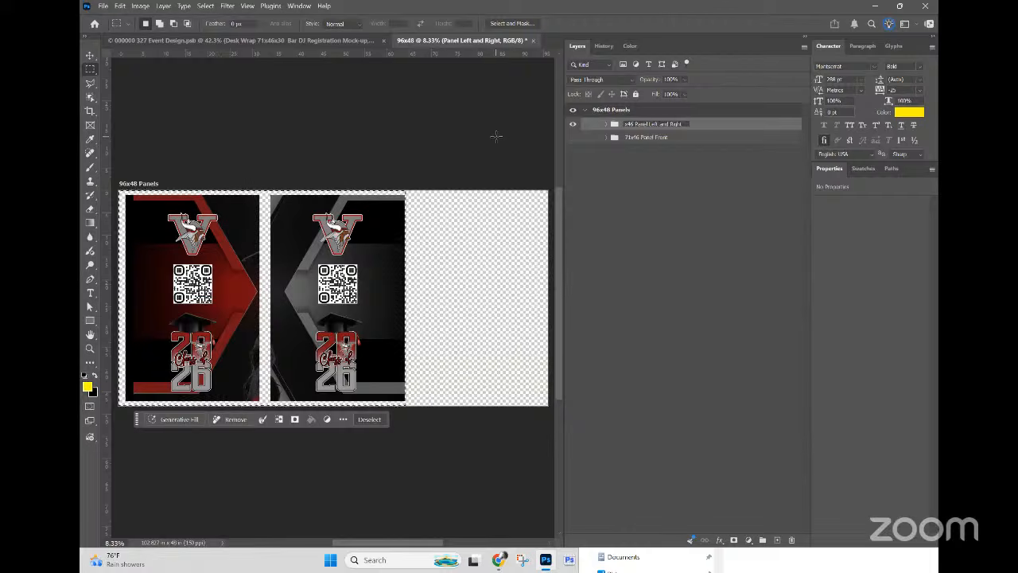
pyautogui.click(382, 202)
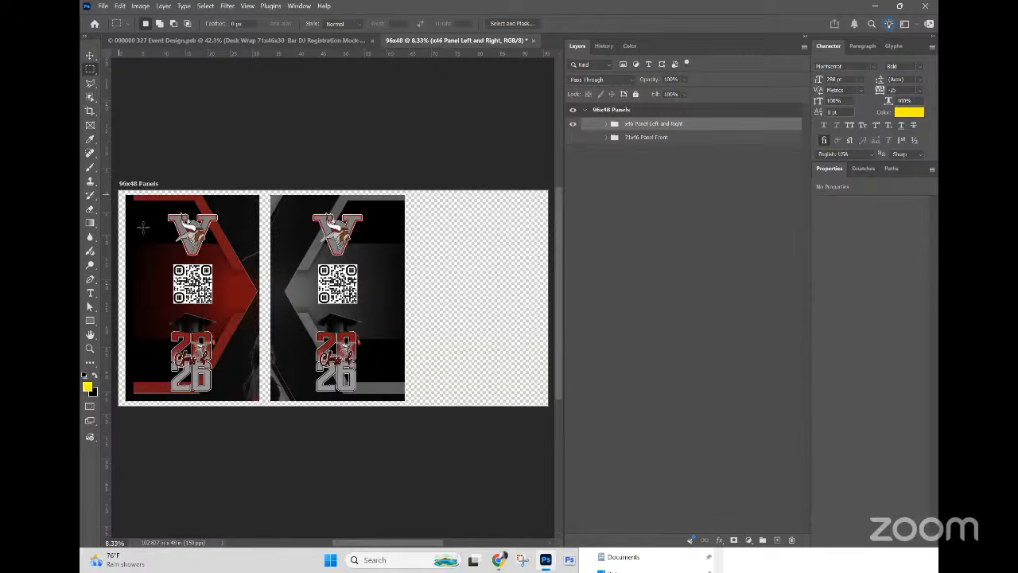
# Step: Marquee both side panels to measure their combined width, and rename their group to "64x46 Panel Left and Right"
pyautogui.moveTo(183, 373); pyautogui.dragTo(404, 402)
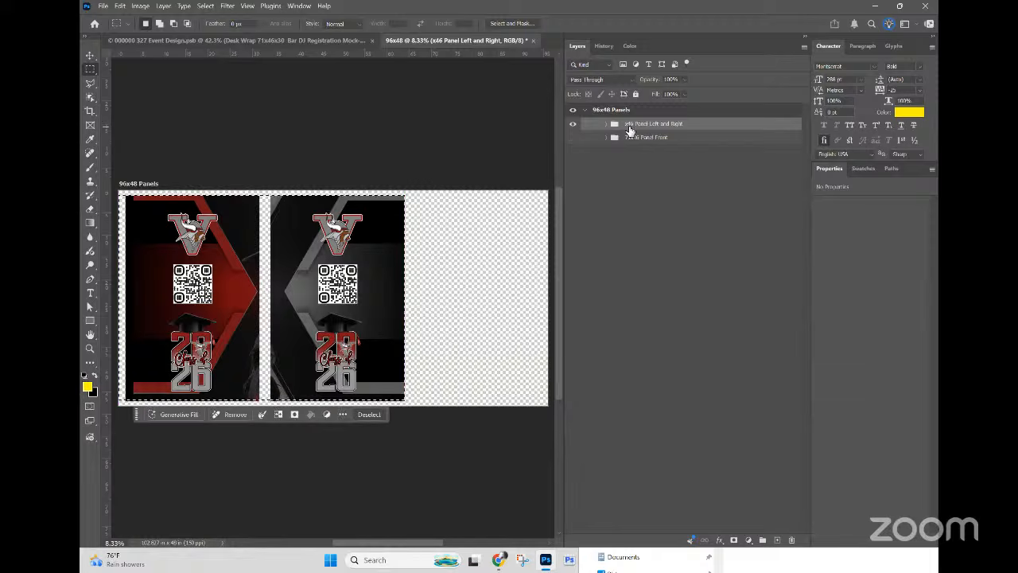
pyautogui.doubleClick(628, 125)
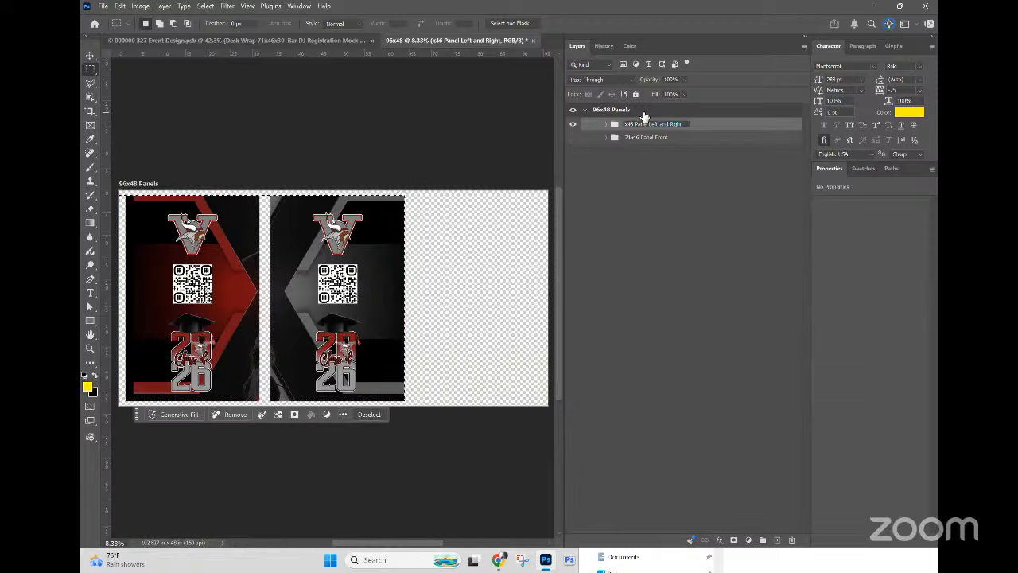
pyautogui.write('64')
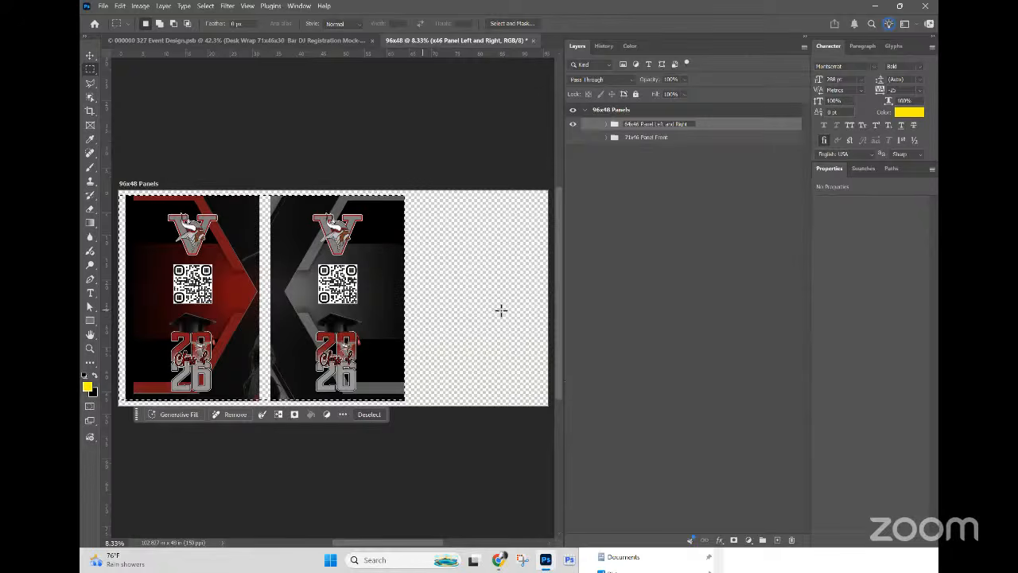
pyautogui.click(701, 139)
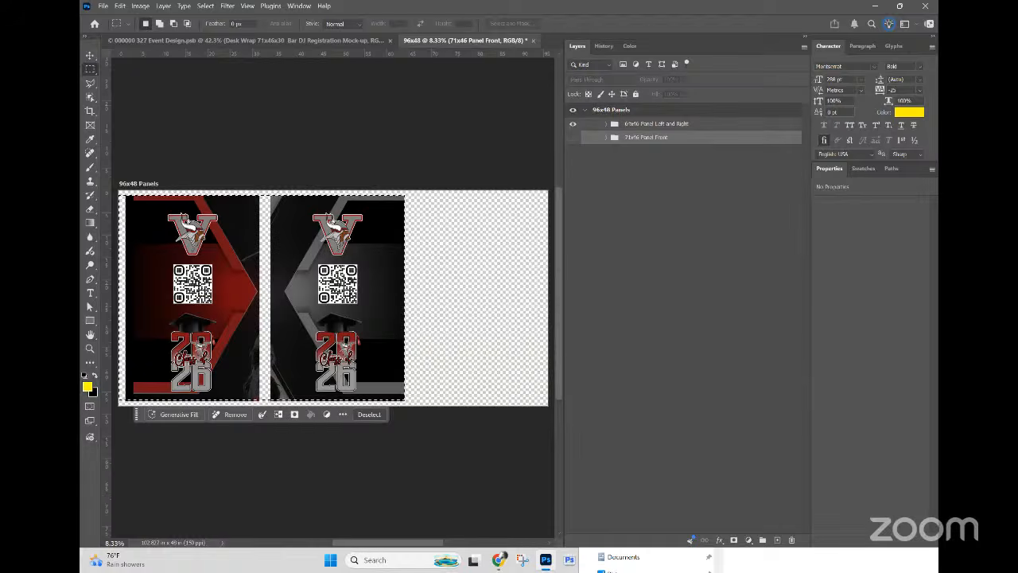
pyautogui.hotkey('ctrl', 'd')
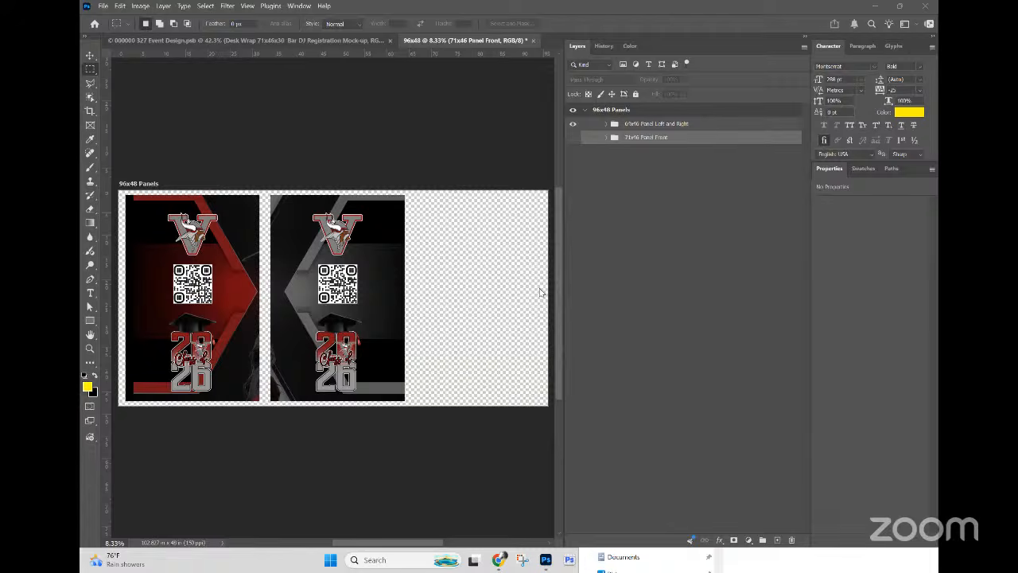
pyautogui.click(654, 204)
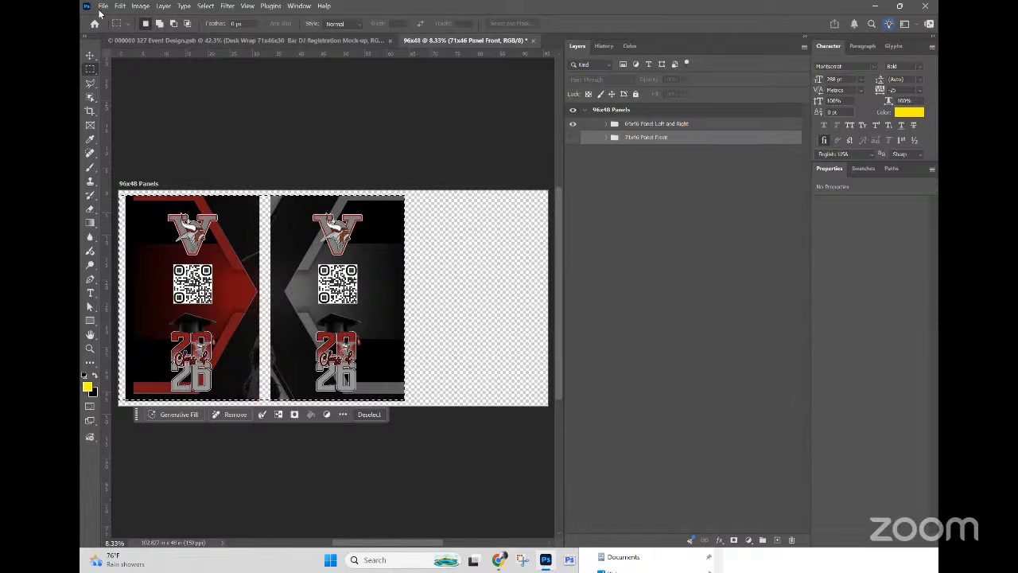
# Step: Save the document as "Prep Setup 96x48.psb" in the Downloads > 352 folder
pyautogui.click(103, 6)
pyautogui.click(109, 133)
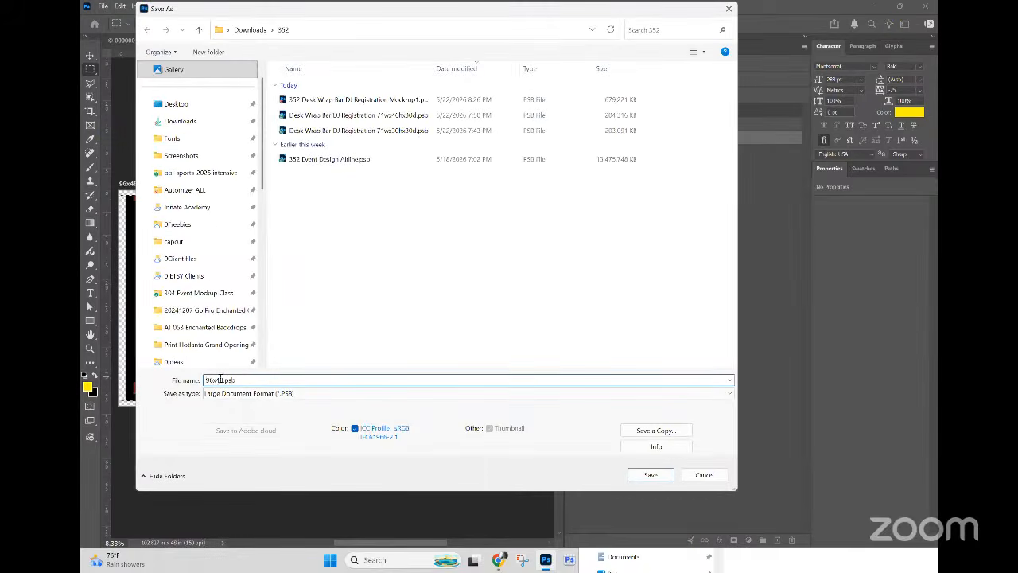
pyautogui.press('Home')
pyautogui.write('Print Setup')
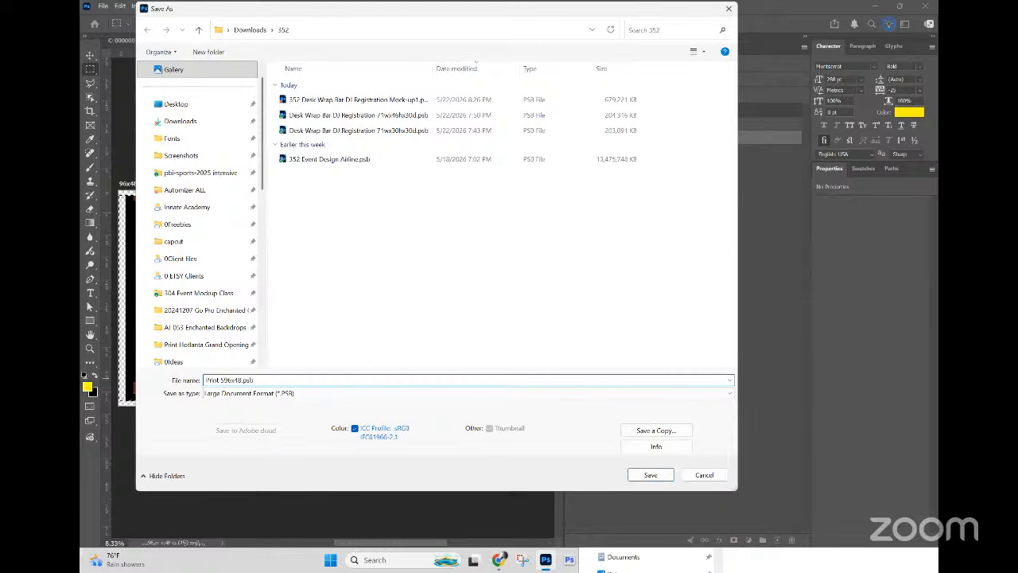
pyautogui.doubleClick(213, 380)
pyautogui.press('BackSpace')
pyautogui.write('Prep')
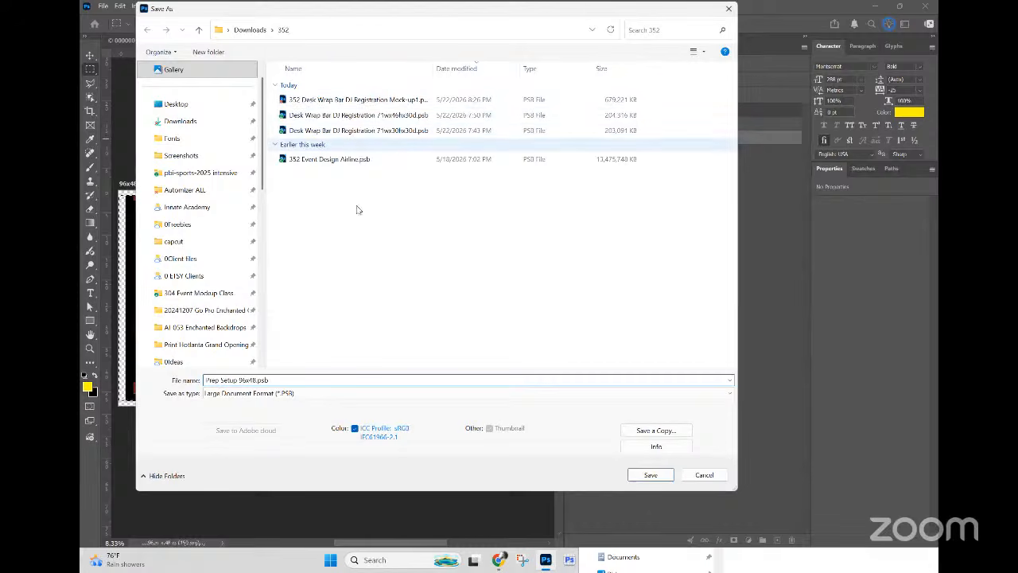
pyautogui.click(650, 474)
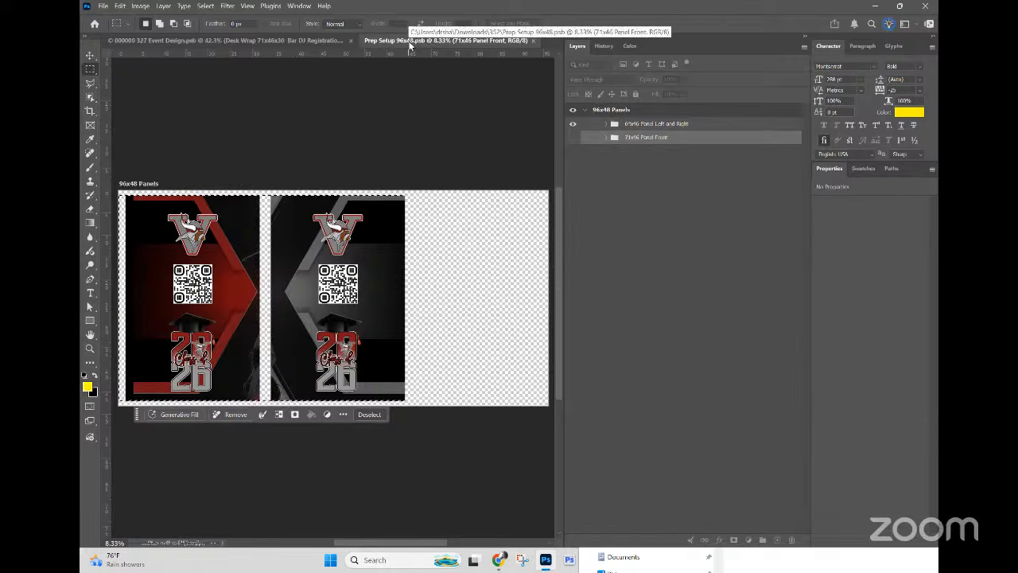
# Step: Close the Prep Setup 96x48.psb document and reopen it from the recent files
pyautogui.click(532, 40)
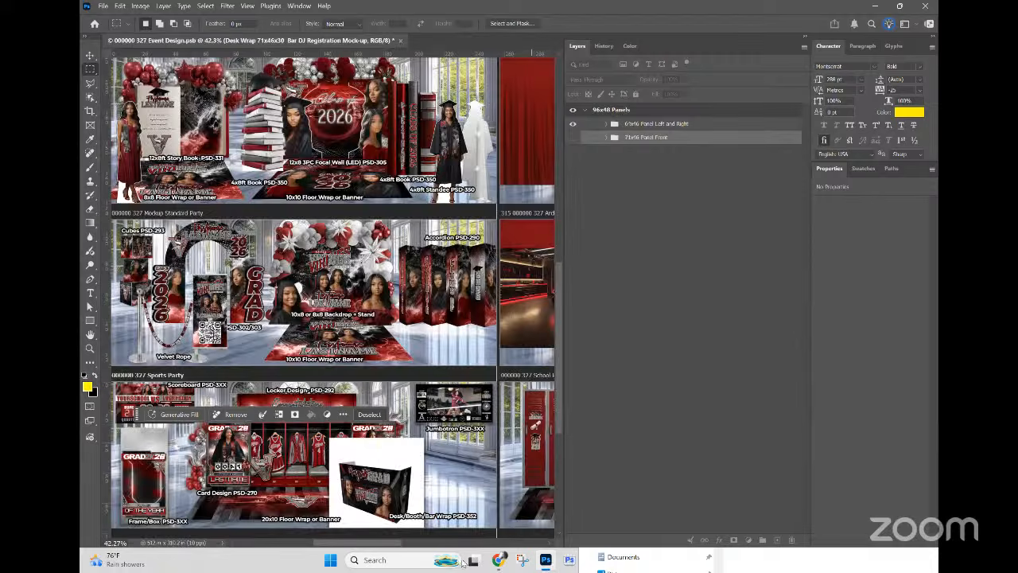
pyautogui.click(104, 6)
pyautogui.moveTo(151, 68)
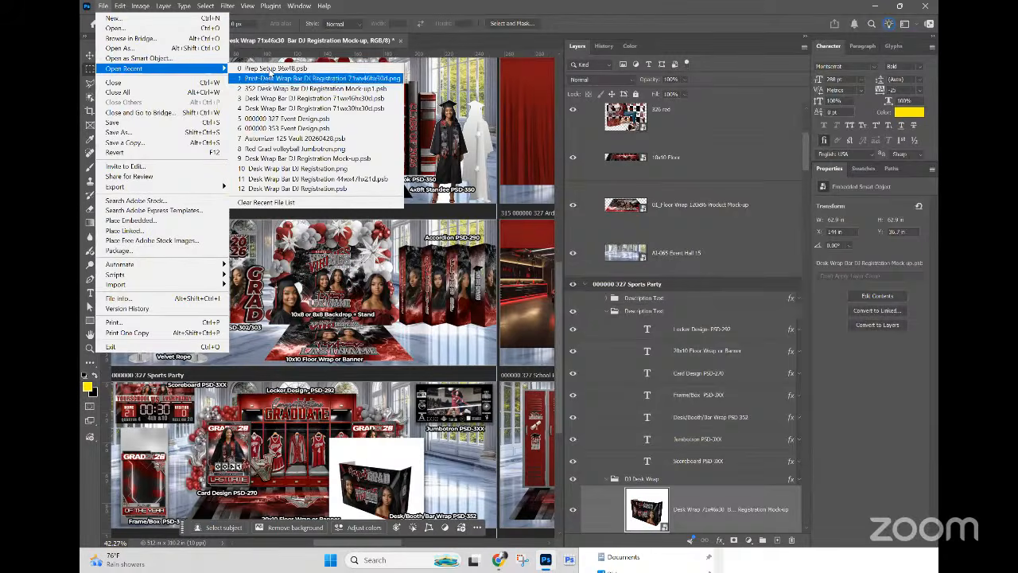
pyautogui.click(269, 70)
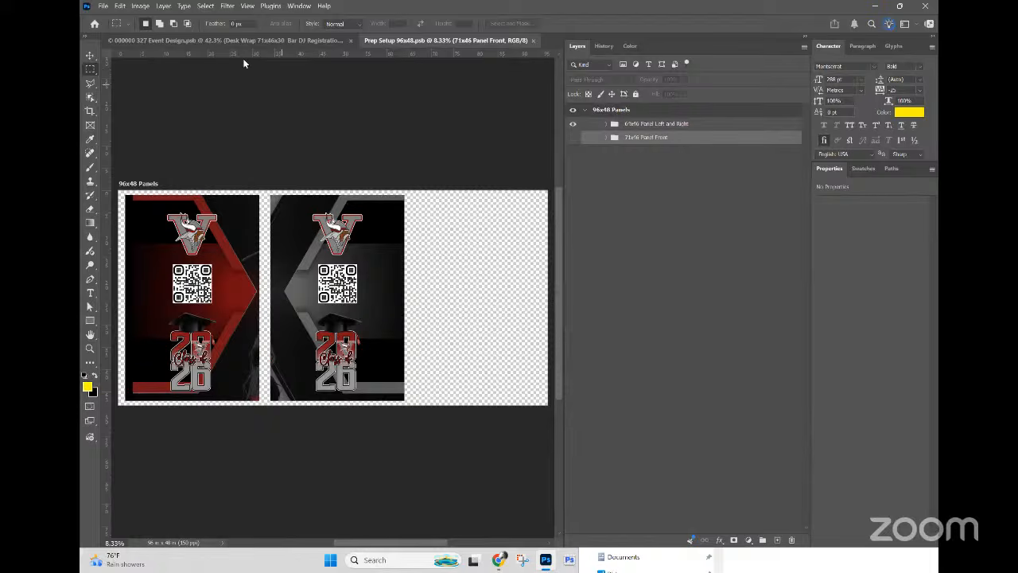
# Step: Make the 71x46 Panel Front group visible and rename the side panels group to "Print- 64x46 Panel Left and Right"
pyautogui.click(648, 124)
pyautogui.click(573, 137)
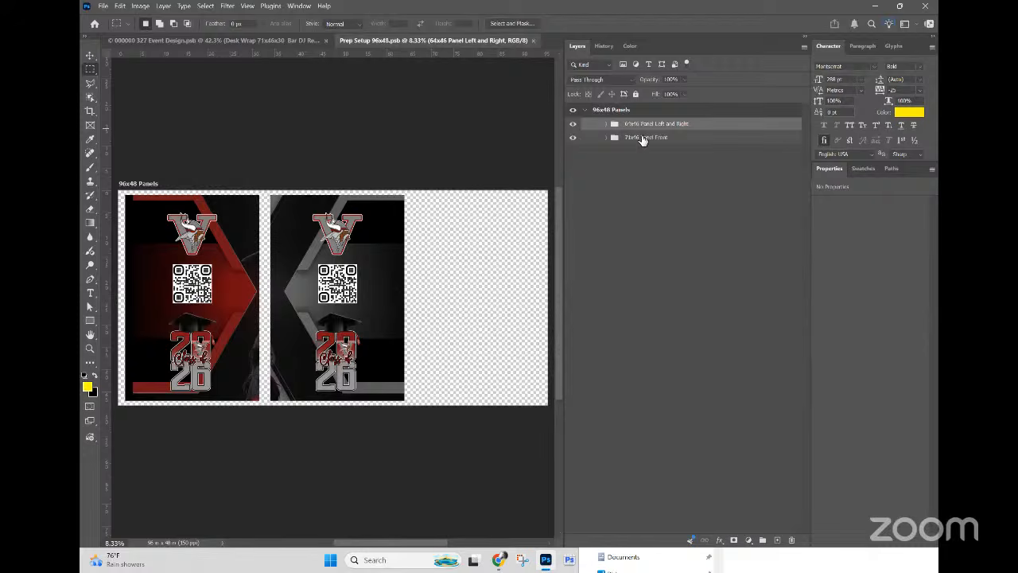
pyautogui.doubleClick(639, 125)
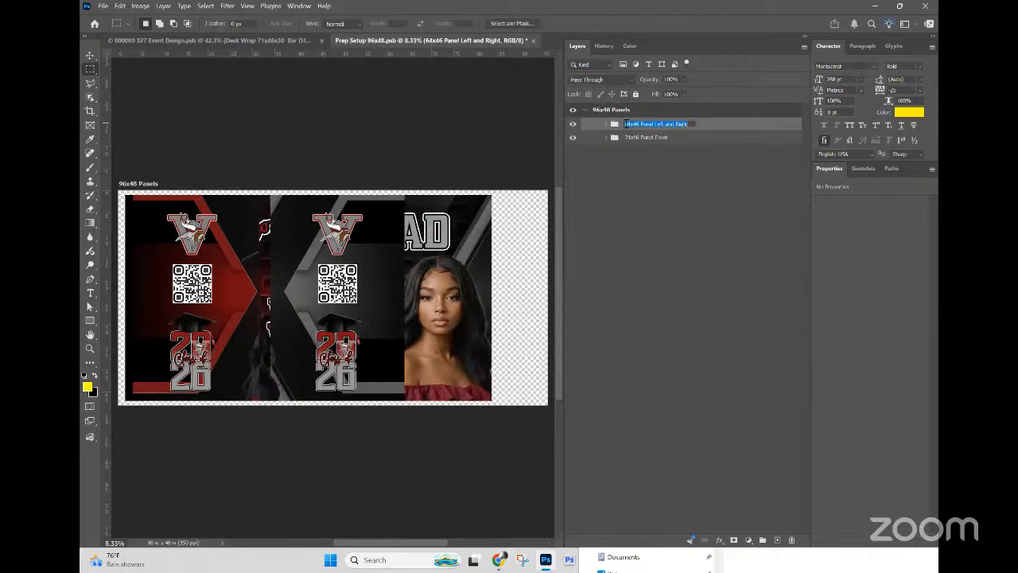
pyautogui.press('Home')
pyautogui.write('Print')
pyautogui.press('Return')
# Step: Rename the front panel group to "Print- 71x46 Panel Front"
pyautogui.doubleClick(629, 137)
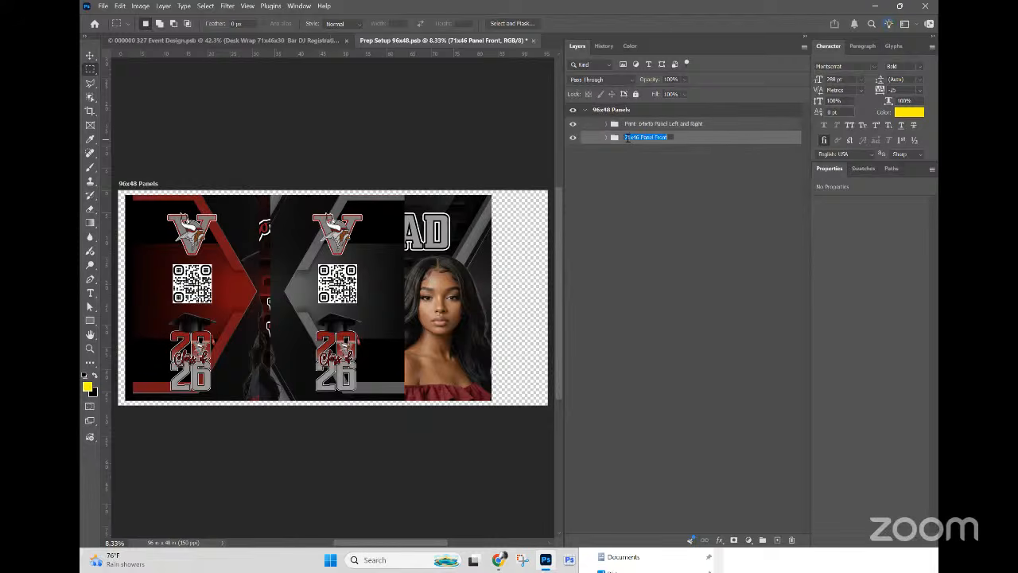
pyautogui.press('Home')
pyautogui.write('Print')
pyautogui.press('BackSpace')
pyautogui.press('BackSpace')
pyautogui.press('BackSpace')
pyautogui.press('BackSpace')
pyautogui.press('BackSpace')
pyautogui.write('rint')
# Step: Quick-export both Print groups as separate PNG files into the Downloads > 352 folder
pyautogui.keyDown('shift'); pyautogui.click(703, 128); pyautogui.keyUp('shift')
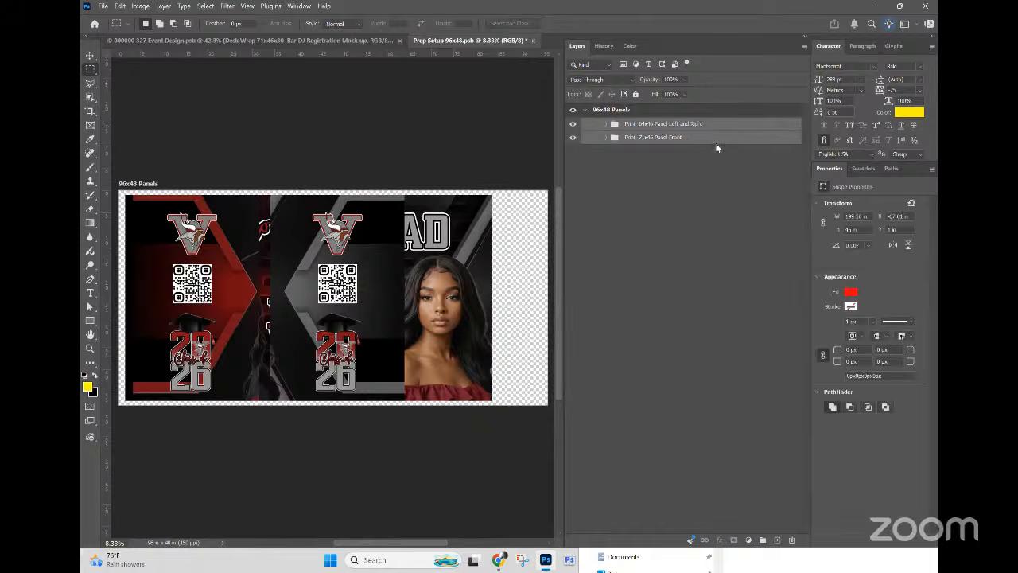
pyautogui.rightClick(712, 127)
pyautogui.click(736, 199)
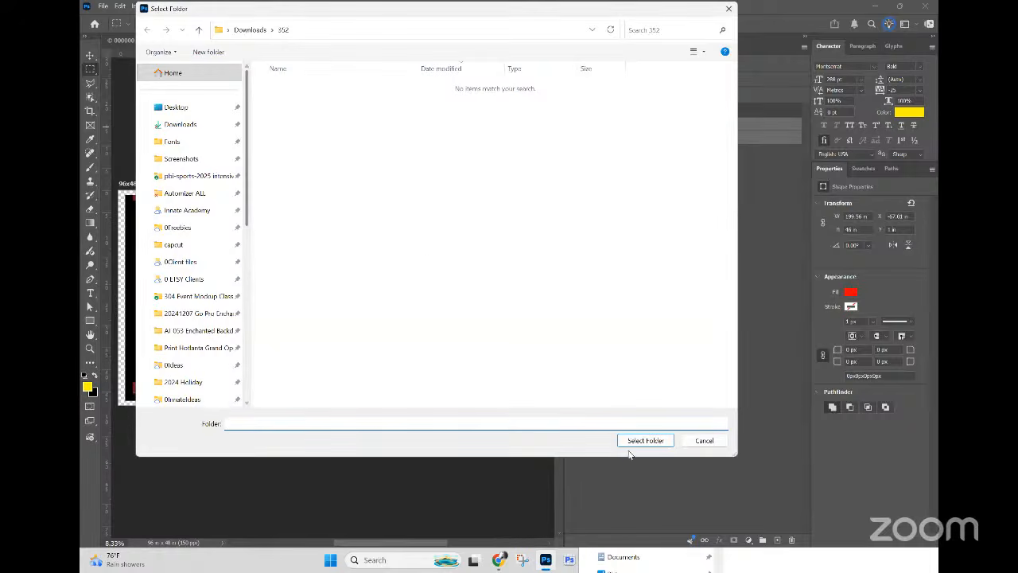
pyautogui.click(645, 441)
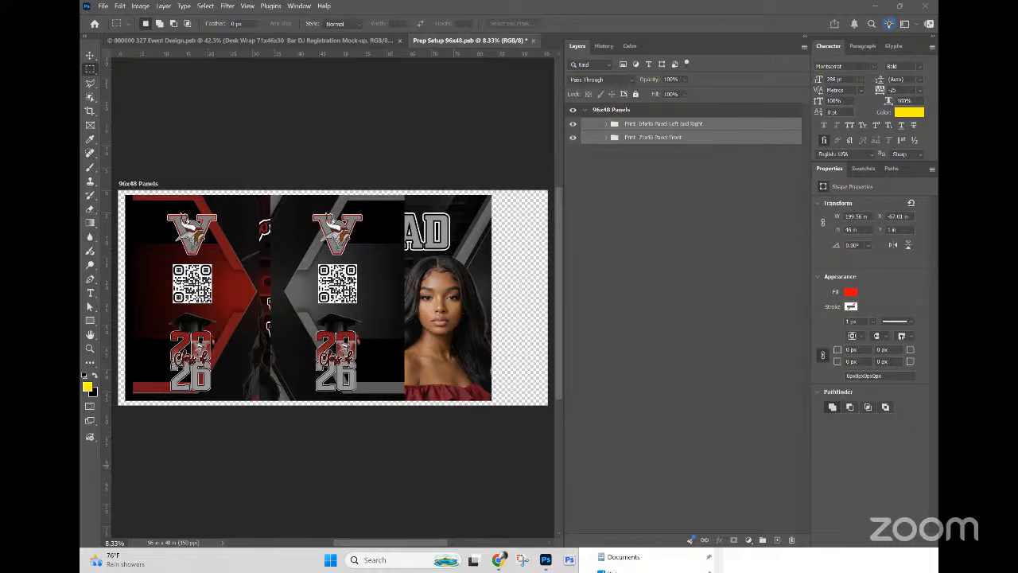
# Step: Open the exported "Print- 64x46 Panel Left and Right.png" from the 352 folder to check its artwork and size, and close it
pyautogui.click(735, 551)
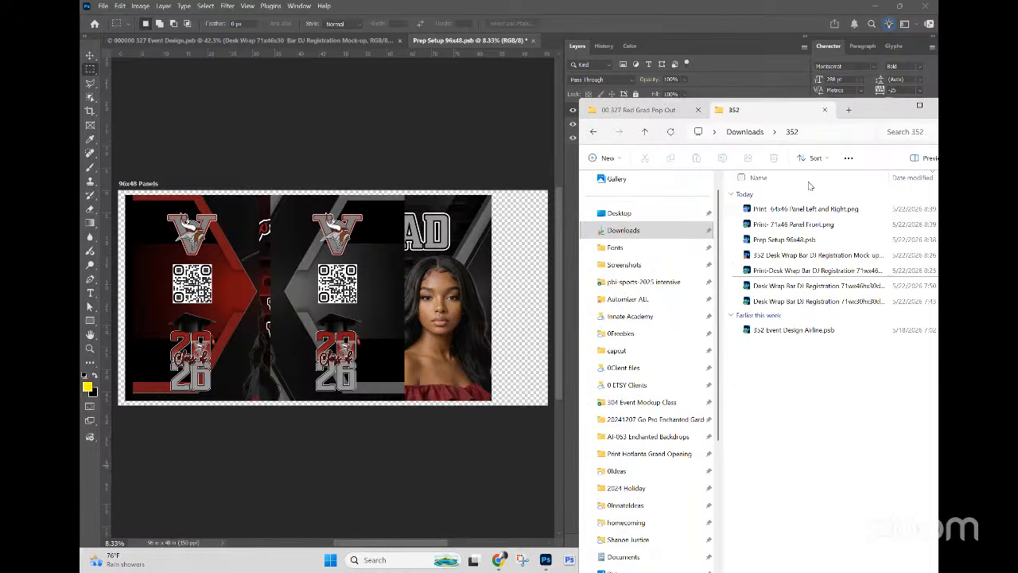
pyautogui.click(769, 230)
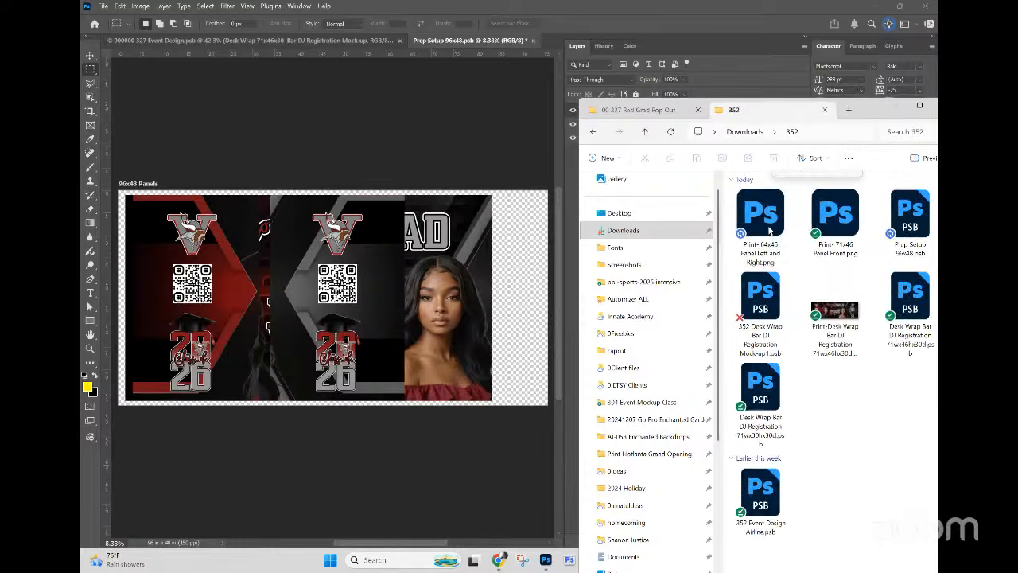
pyautogui.click(769, 230)
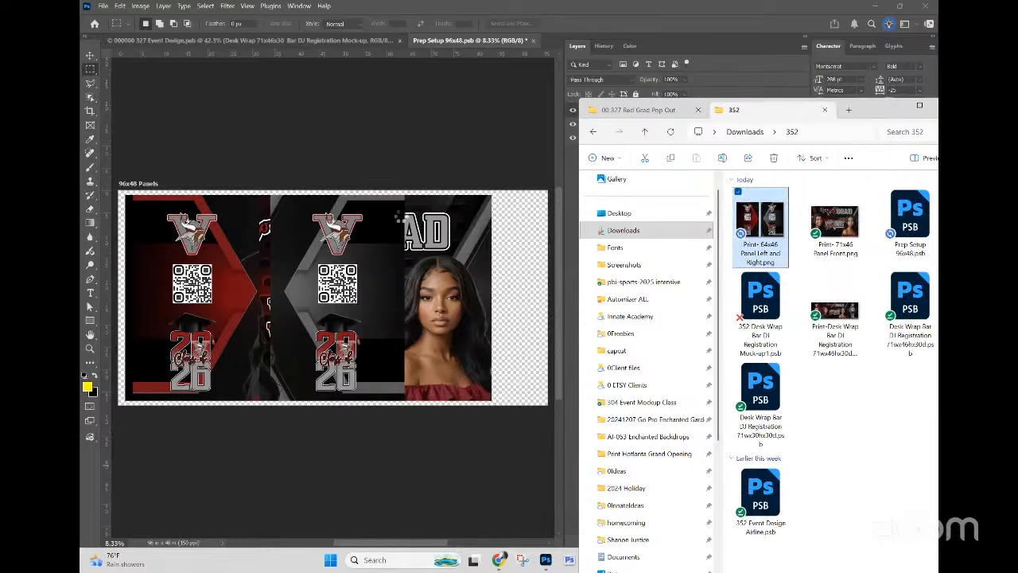
pyautogui.click(482, 259)
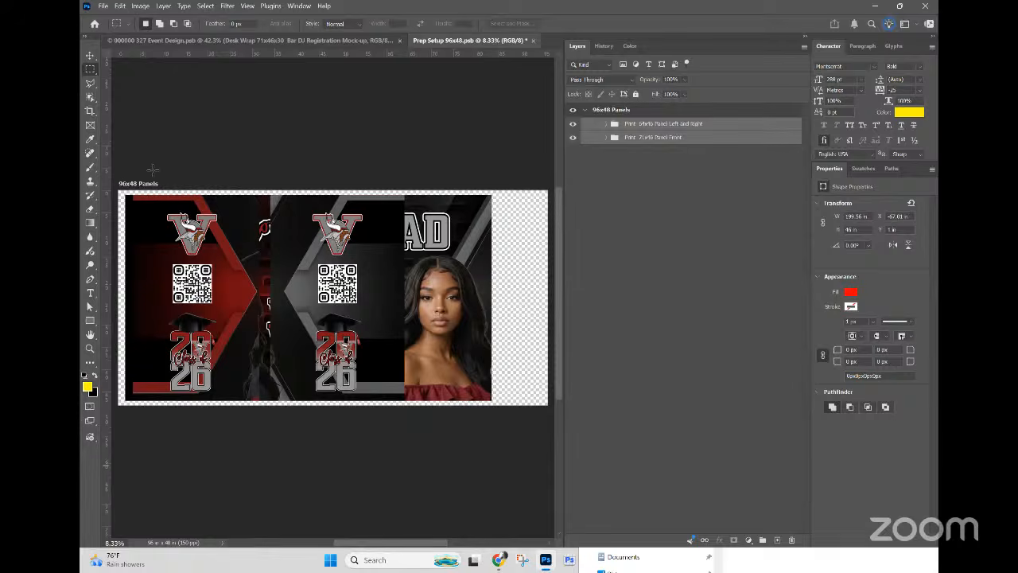
pyautogui.scroll(-1, 152, 169)
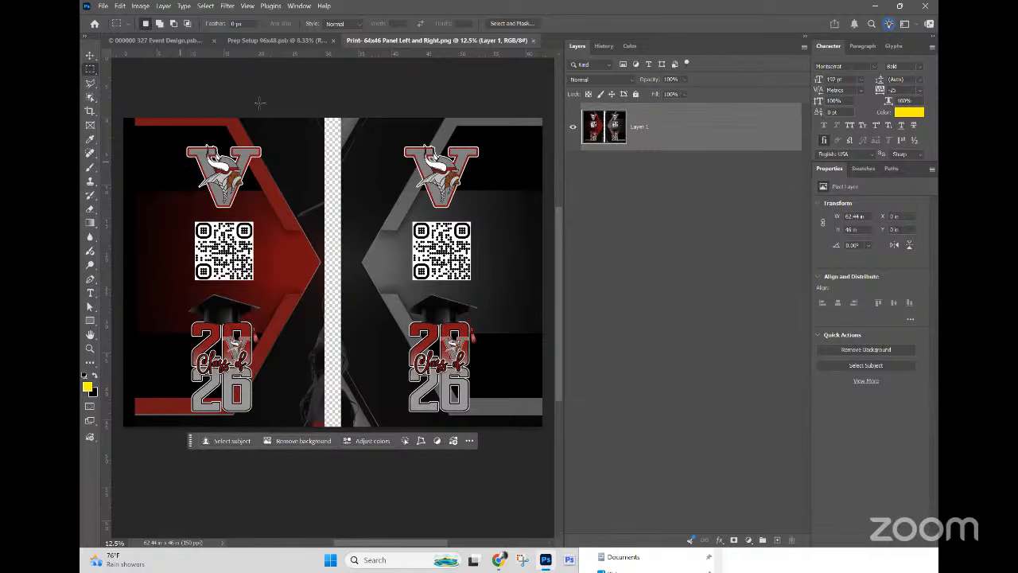
pyautogui.click(533, 40)
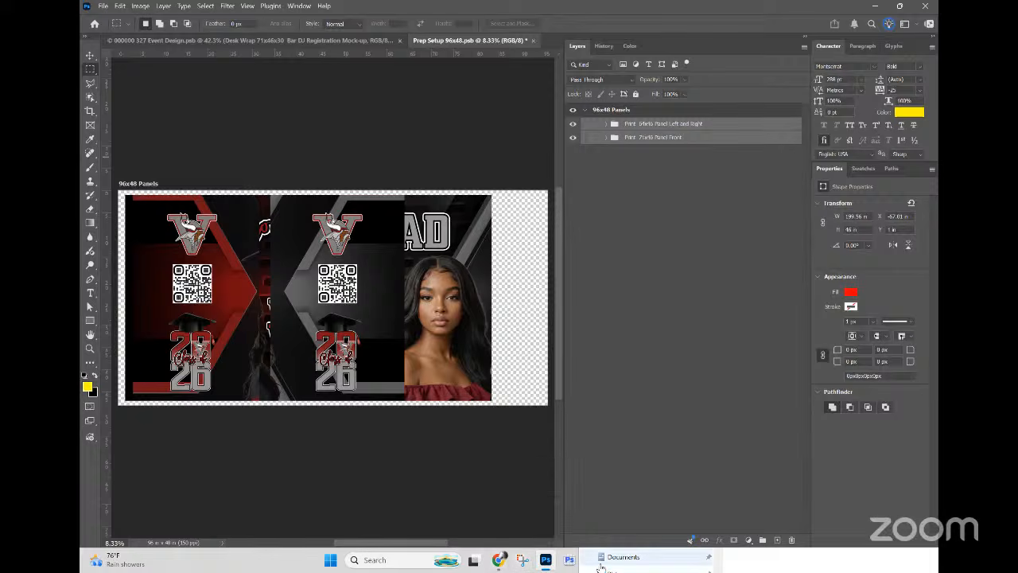
# Step: Open the exported "Print- 71x46 Panel Front.png" from the 352 folder, compare it with the Prep Setup document, and close the PNG
pyautogui.hotkey('alt', 'Tab')
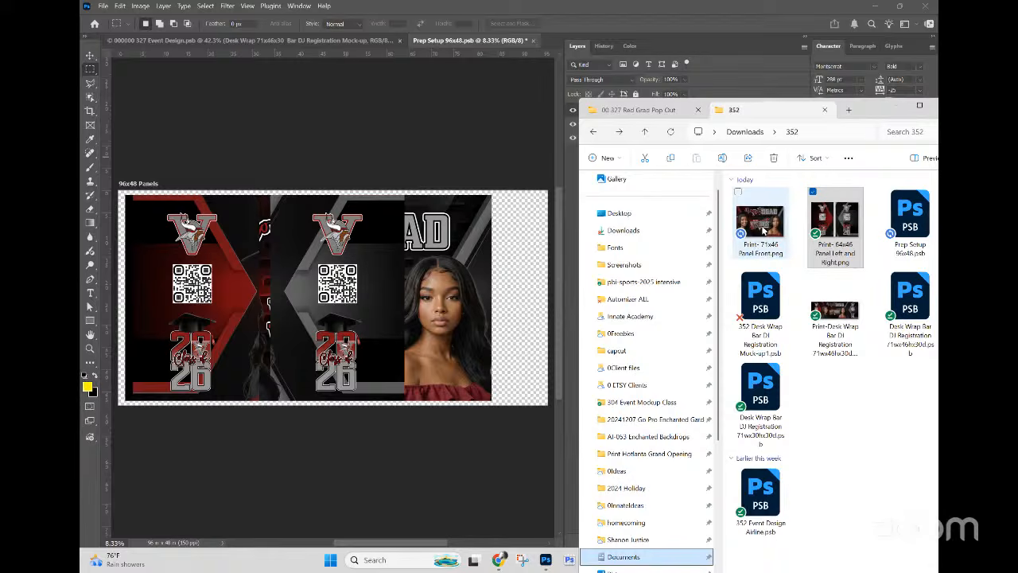
pyautogui.hotkey('alt', 'Tab')
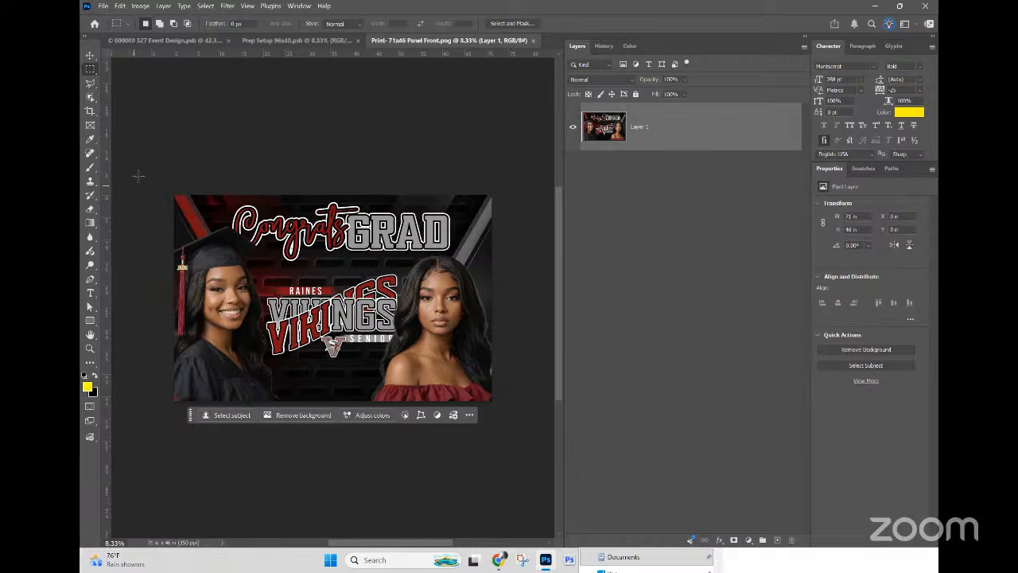
pyautogui.click(331, 46)
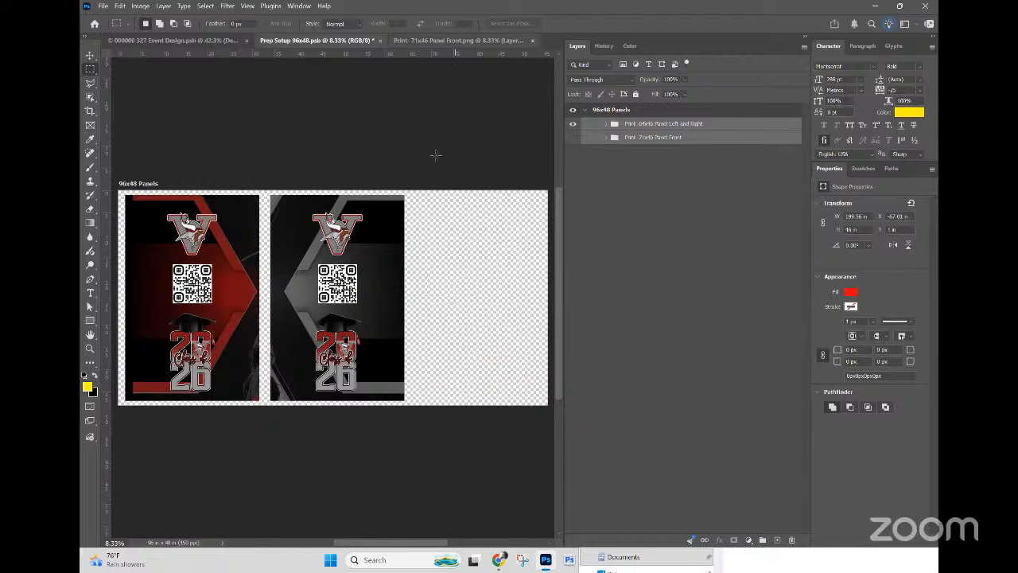
pyautogui.click(532, 44)
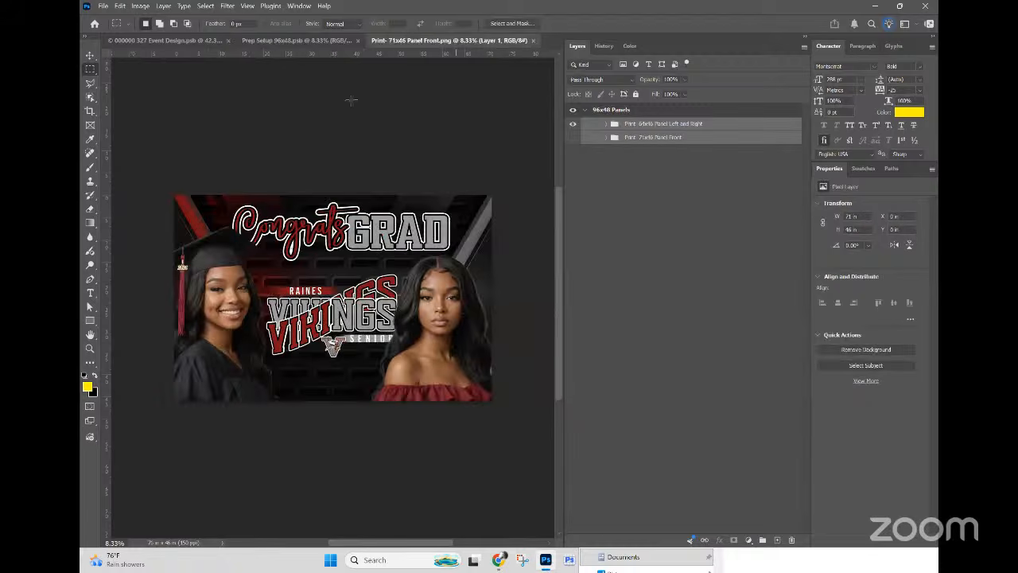
pyautogui.hotkey('ctrl', 'w')
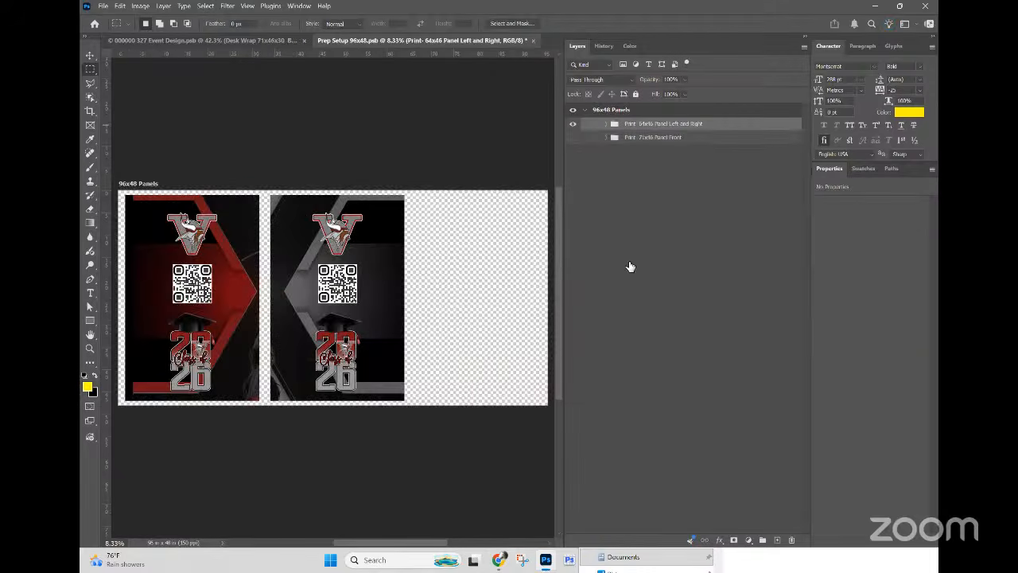
# Step: Move all four layers in the "Print- 64x46 Panel Left and Right" group left to X 0.27 in
pyautogui.click(606, 124)
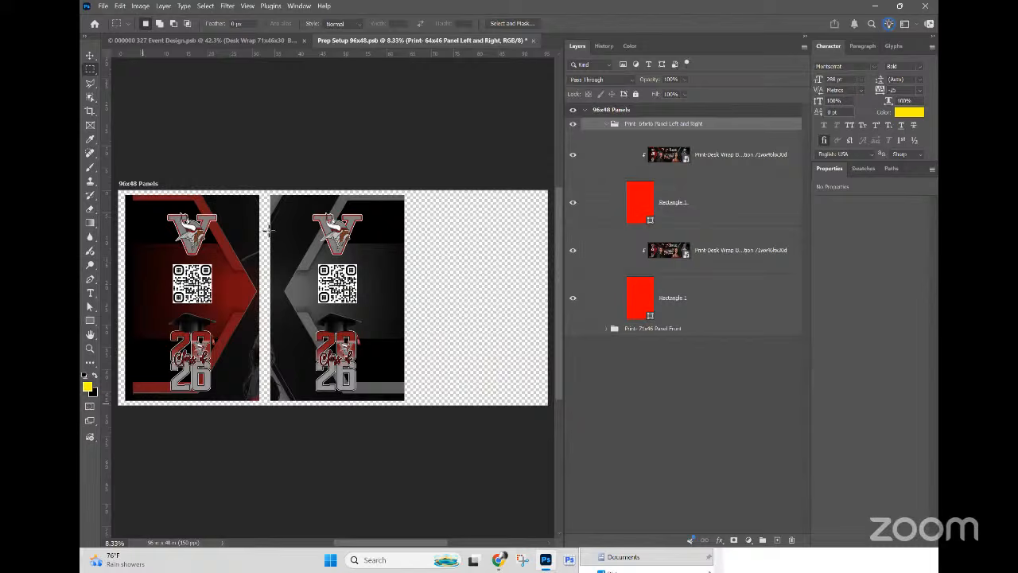
pyautogui.click(702, 167)
pyautogui.click(693, 218)
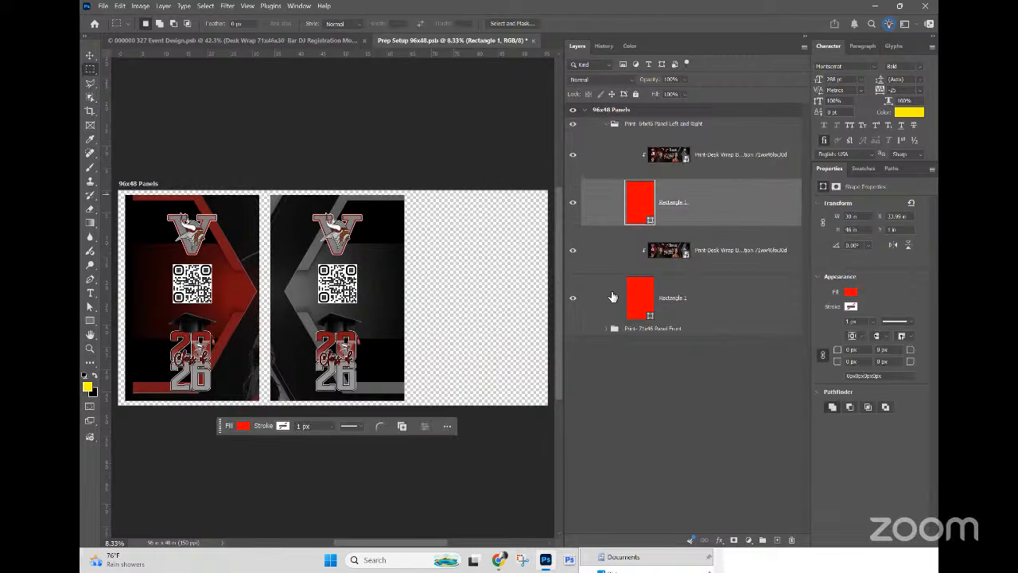
pyautogui.click(729, 263)
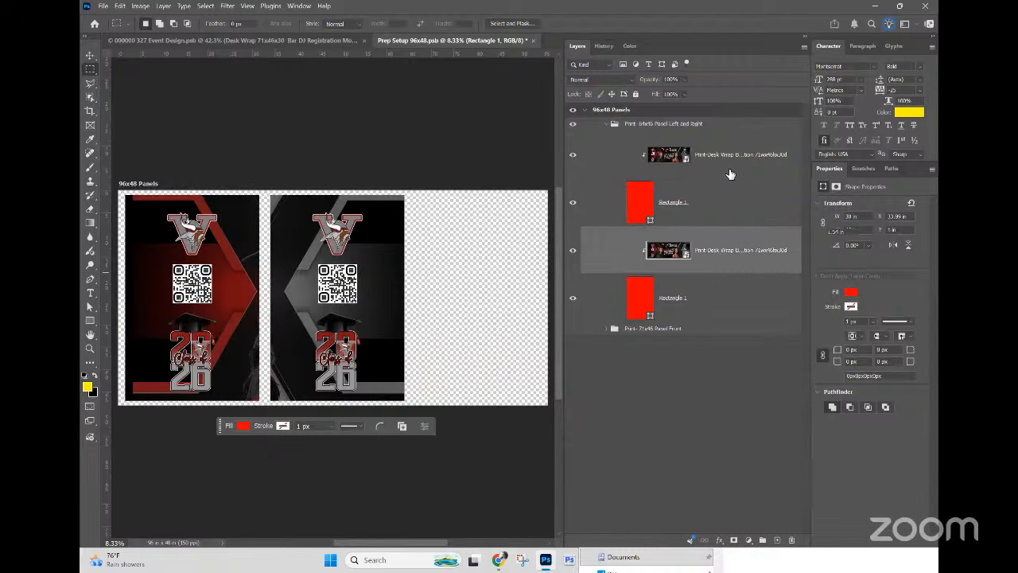
pyautogui.keyDown('shift'); pyautogui.click(738, 291); pyautogui.keyUp('shift')
pyautogui.press('v')
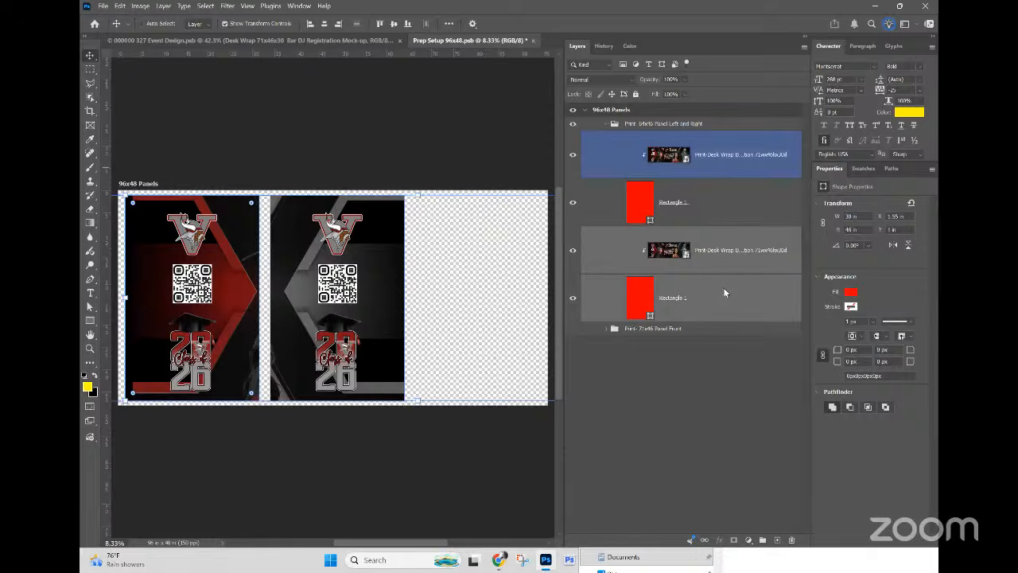
pyautogui.keyDown('shift'); pyautogui.click(724, 292); pyautogui.keyUp('shift')
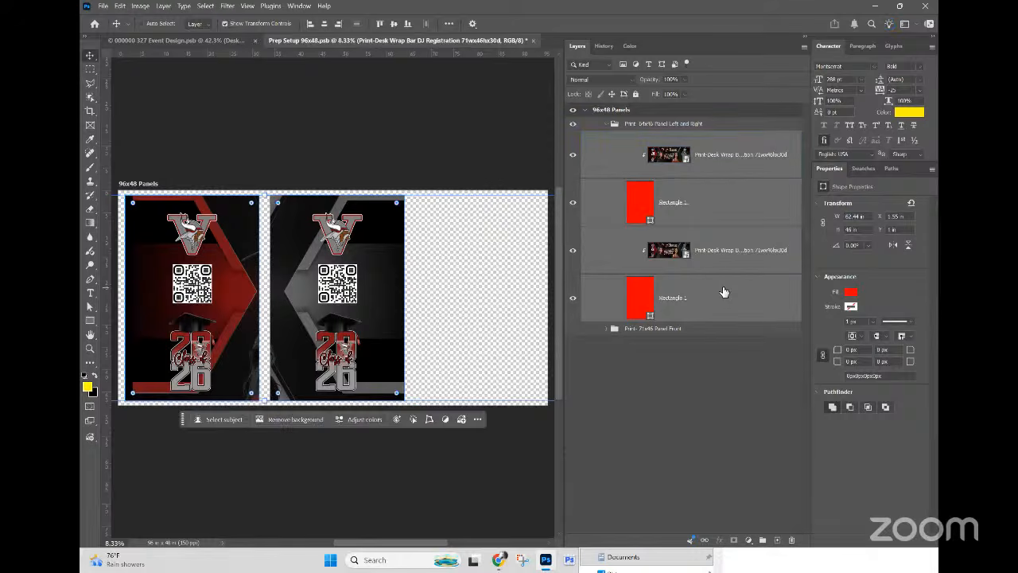
pyautogui.press('Left')
pyautogui.hotkey('shift', 'Left')
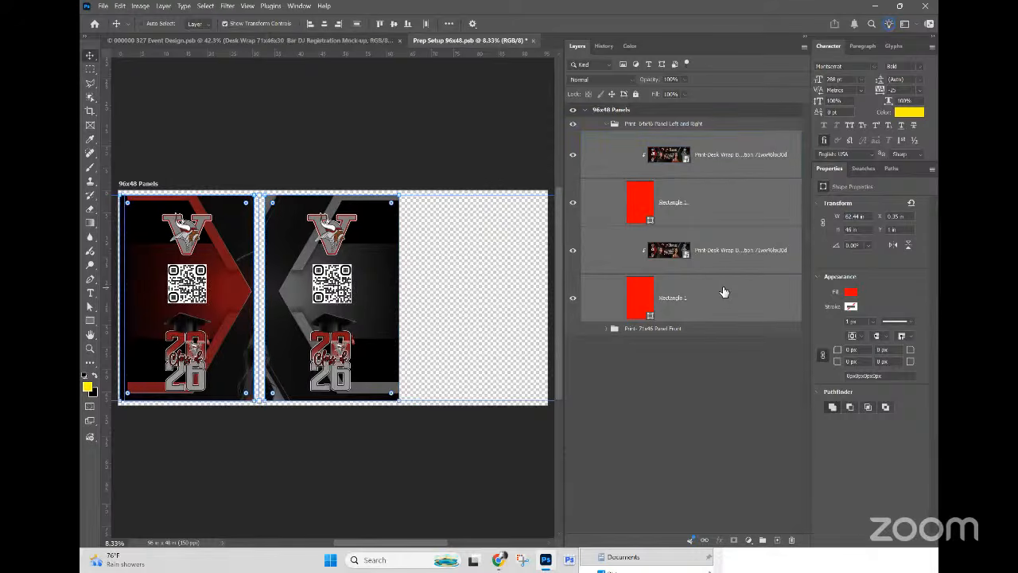
pyautogui.hotkey('shift', 'Left')
pyautogui.press('Right')
pyautogui.press('Right')
pyautogui.press('Right')
pyautogui.press('Right')
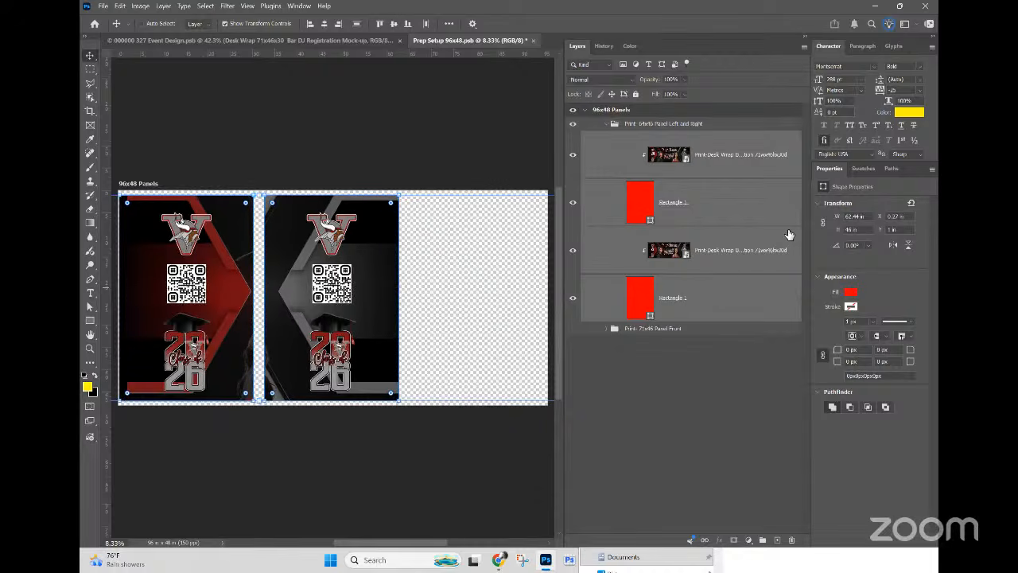
# Step: Create a rectangle 1 in wide and 6900 px high in the gap between the left and right panels
pyautogui.click(739, 212)
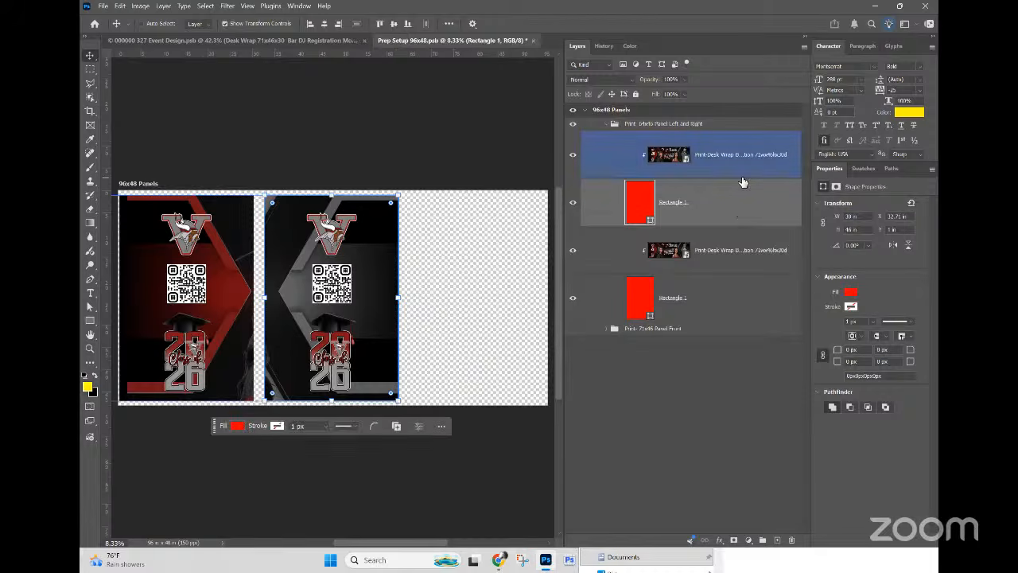
pyautogui.hotkey('ctrl', '-')
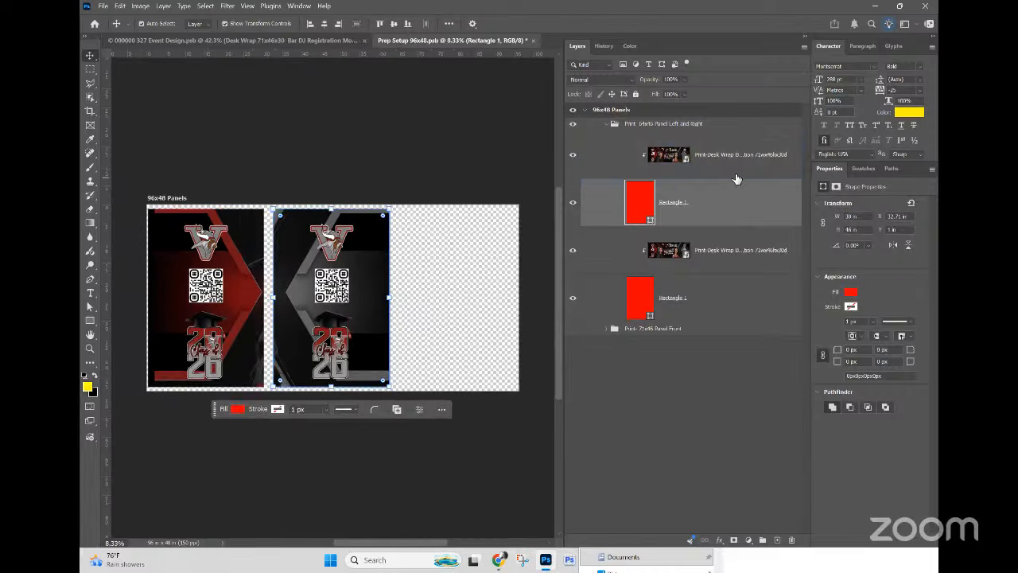
pyautogui.hotkey('ctrl', '+')
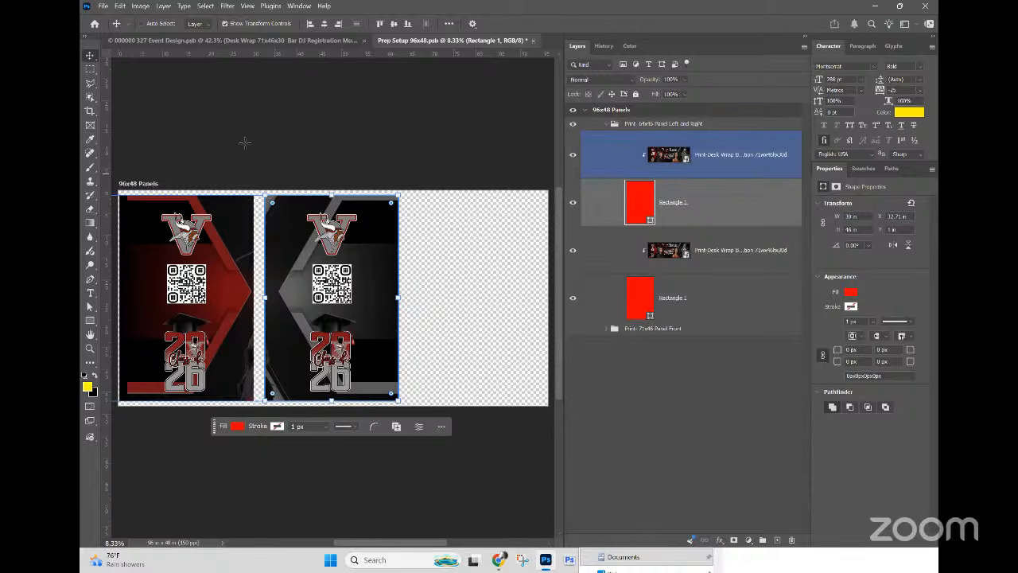
pyautogui.hotkey('ctrl', '+')
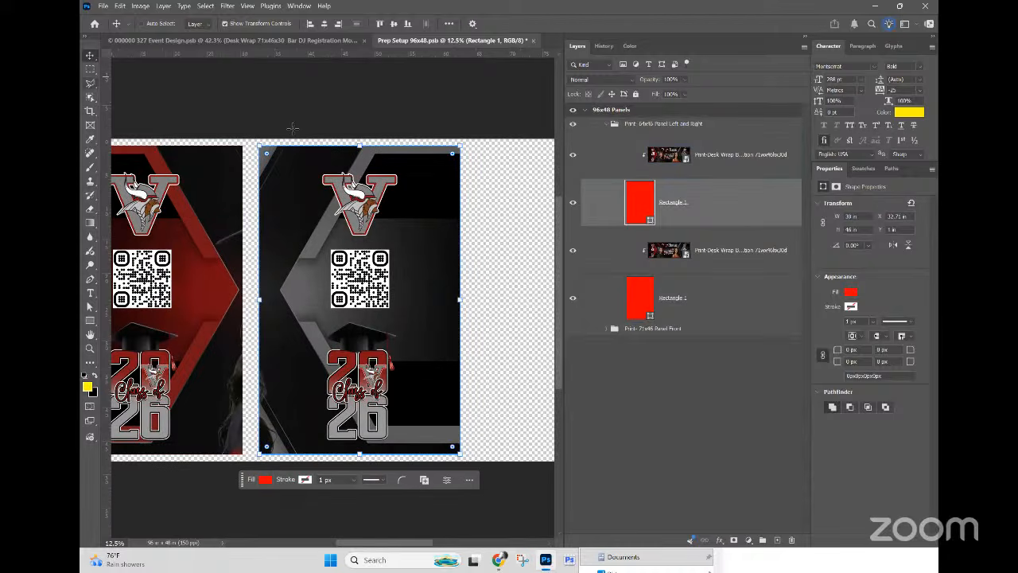
pyautogui.press('u')
pyautogui.click(324, 76)
pyautogui.write('1in')
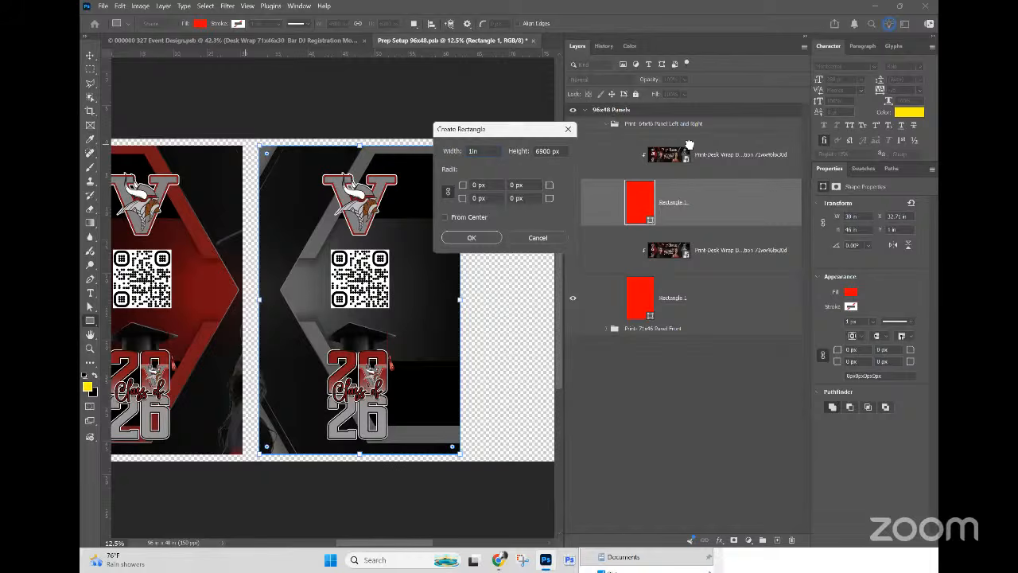
pyautogui.press('Return')
pyautogui.hotkey('ctrl', '+')
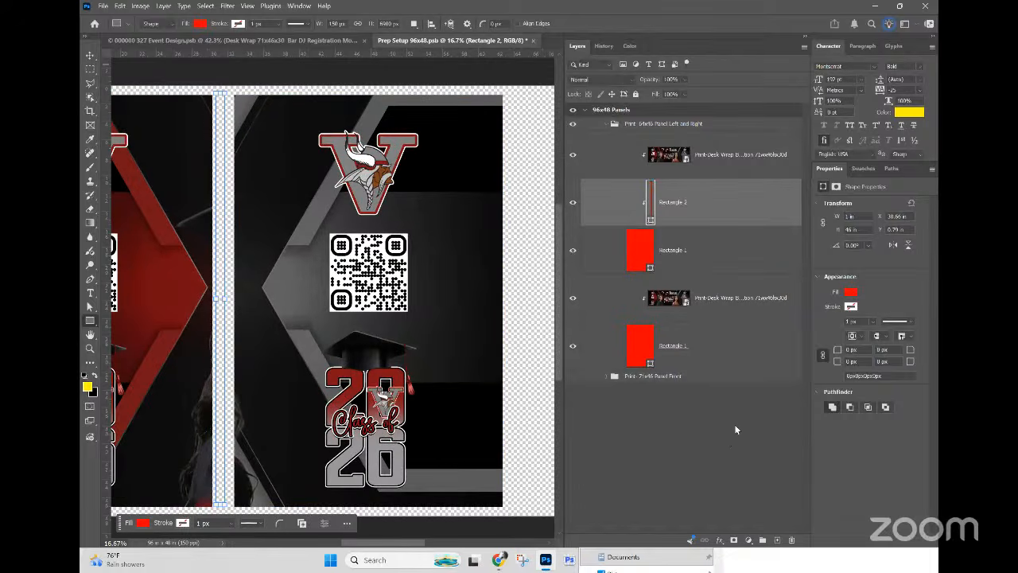
# Step: Place the narrow rectangle's layer at the top of the side panels group and release its clipping mask
pyautogui.moveTo(690, 201); pyautogui.dragTo(690, 132)
pyautogui.rightClick(690, 143)
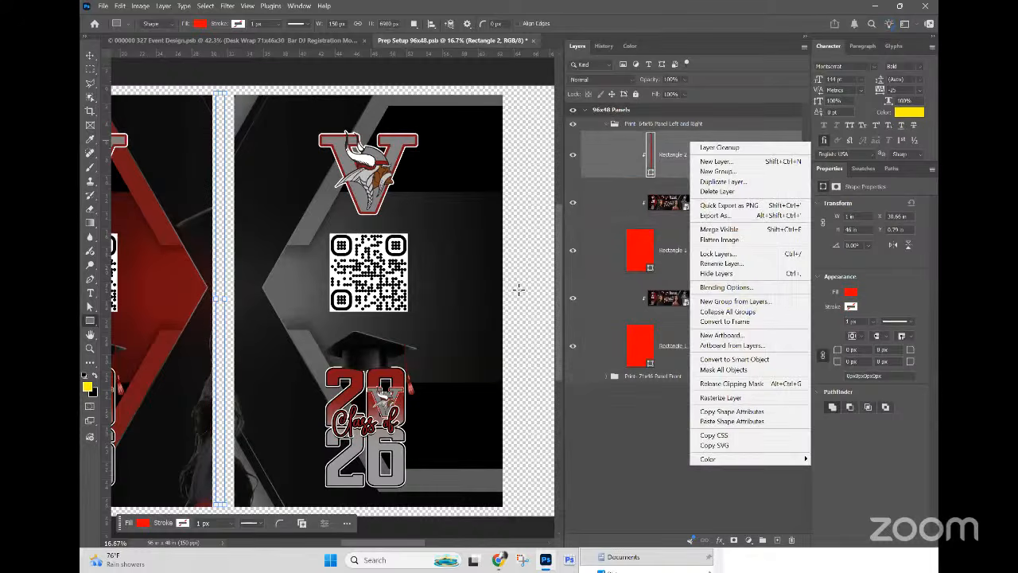
pyautogui.click(746, 384)
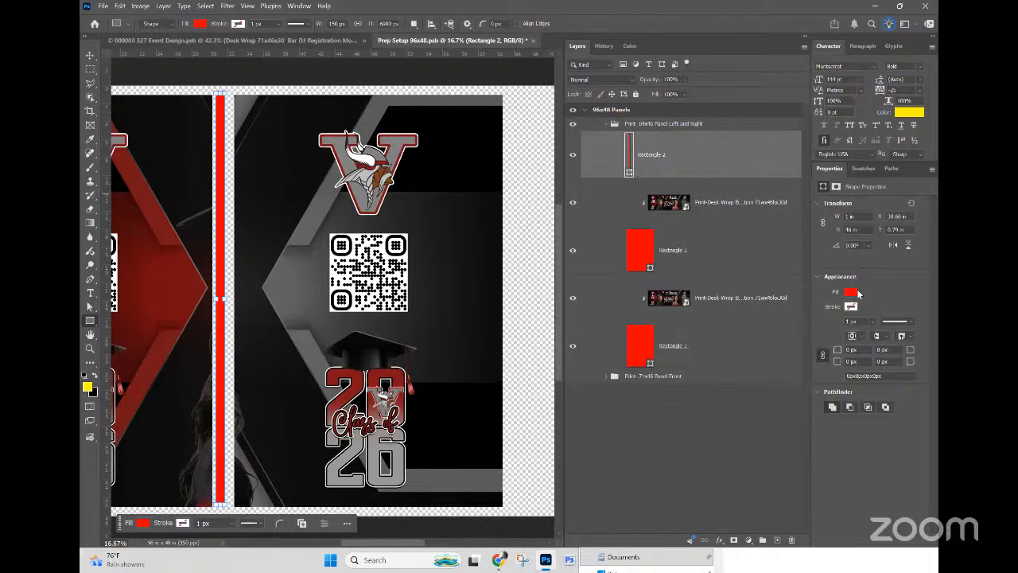
# Step: Remove the narrow rectangle's fill and give it a gray stroke 19.09 px wide
pyautogui.click(794, 326)
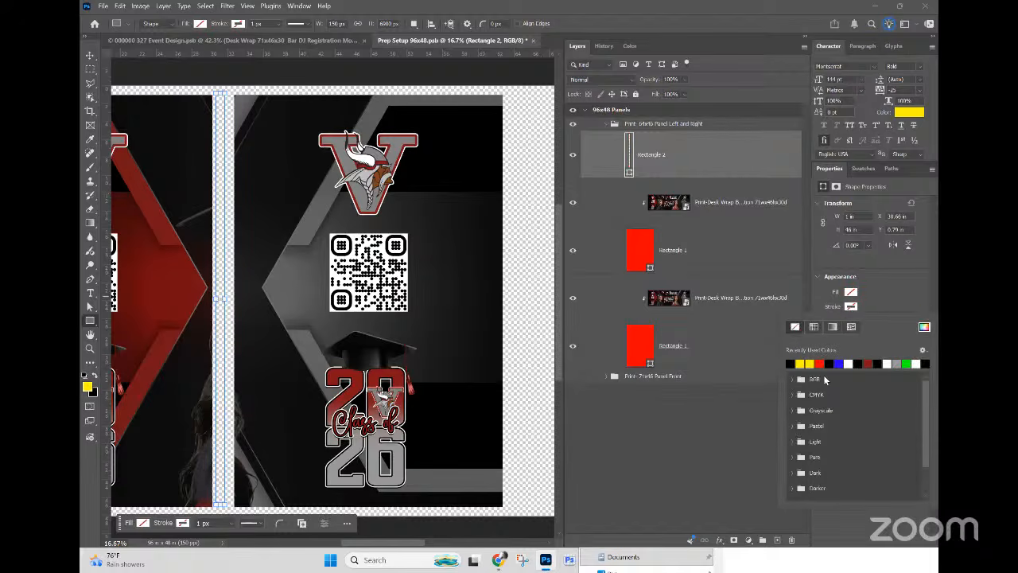
pyautogui.click(896, 364)
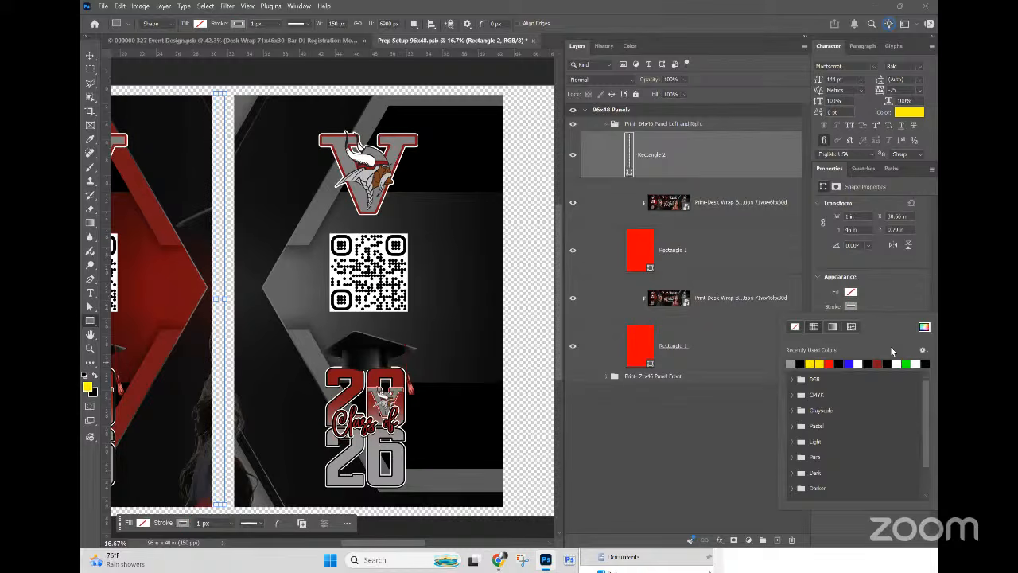
pyautogui.click(794, 326)
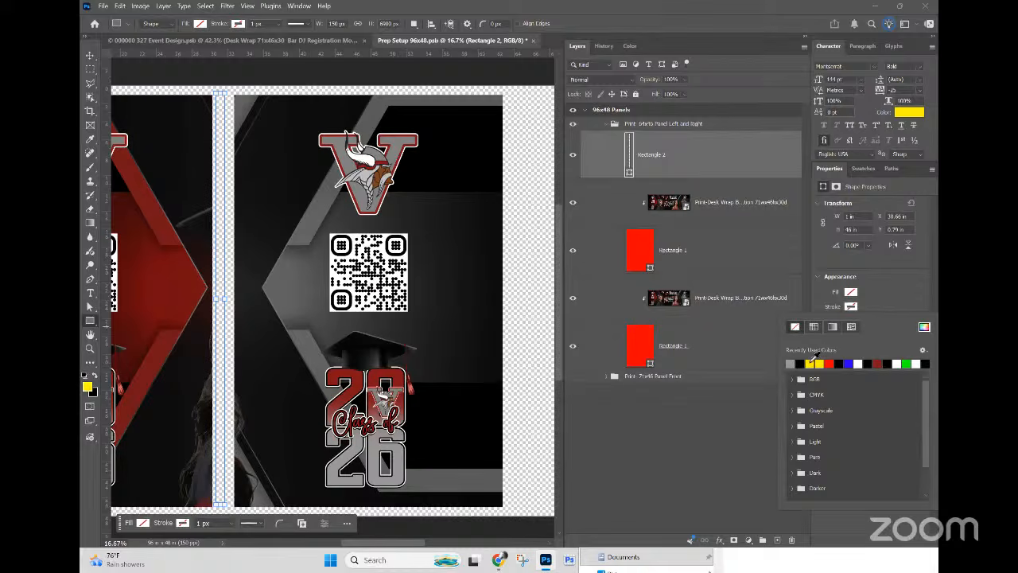
pyautogui.hotkey('ctrl', 'z')
pyautogui.click(873, 322)
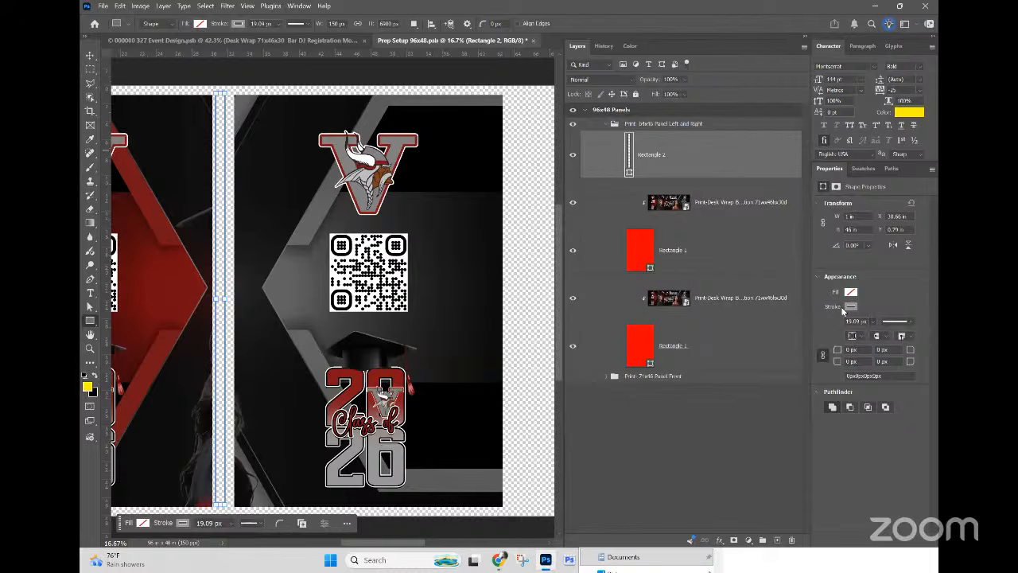
# Step: Change the narrow rectangle's stroke color to light gray ededed and lower the layer's opacity
pyautogui.hotkey('ctrl', '+')
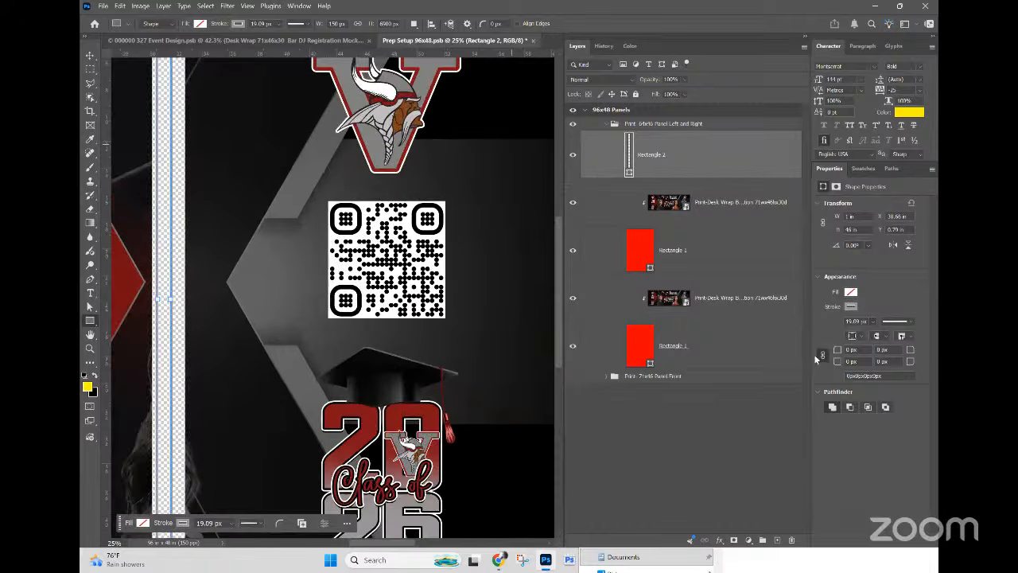
pyautogui.scroll(1, 919, 331)
pyautogui.click(851, 306)
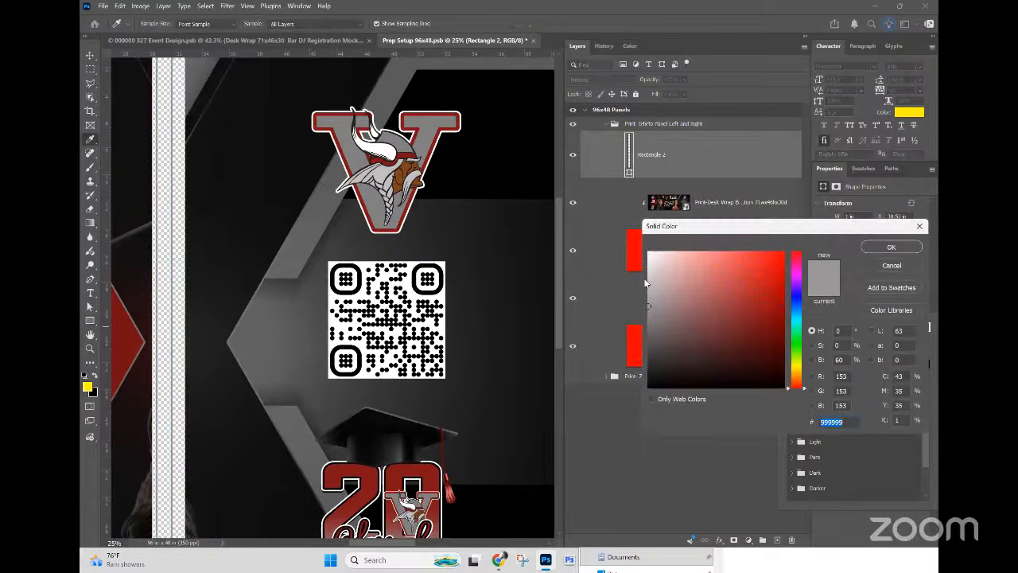
pyautogui.click(174, 165)
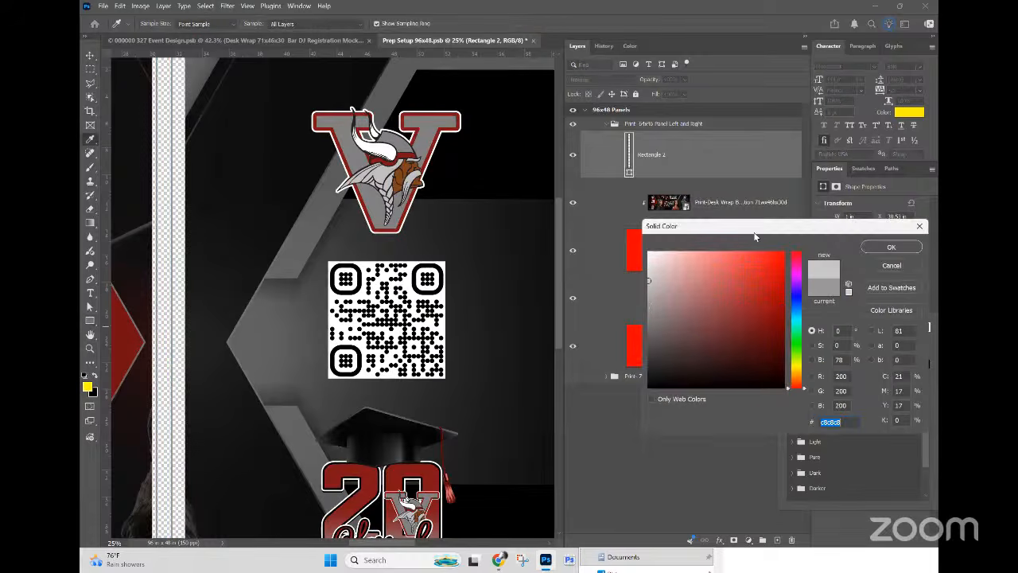
pyautogui.moveTo(648, 265); pyautogui.dragTo(636, 269)
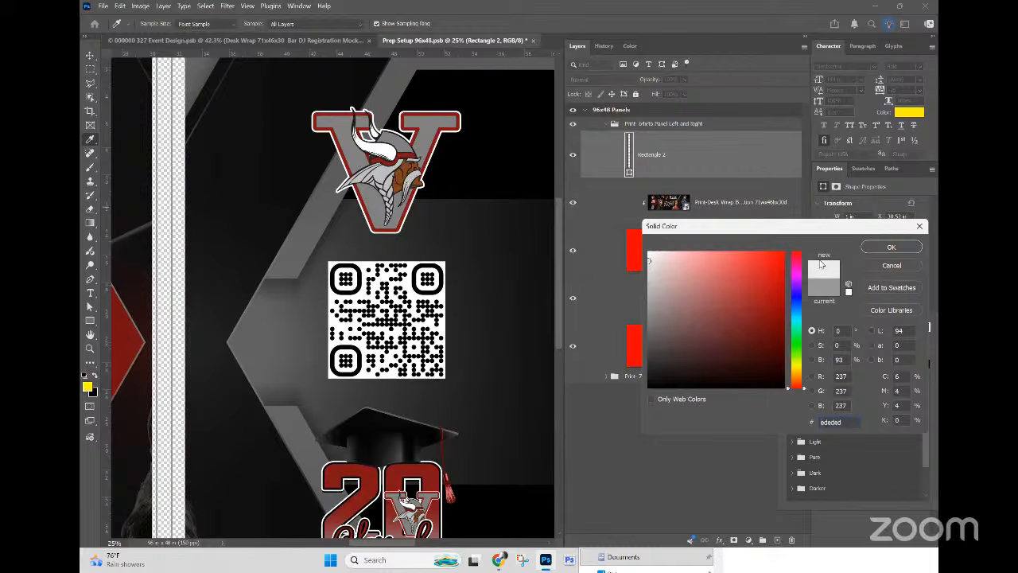
pyautogui.click(870, 252)
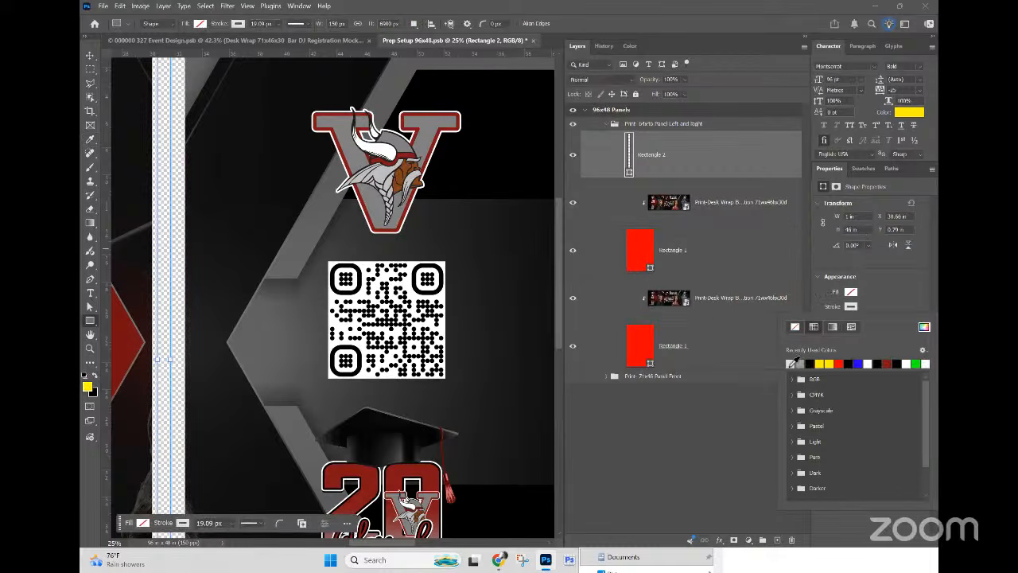
pyautogui.click(880, 284)
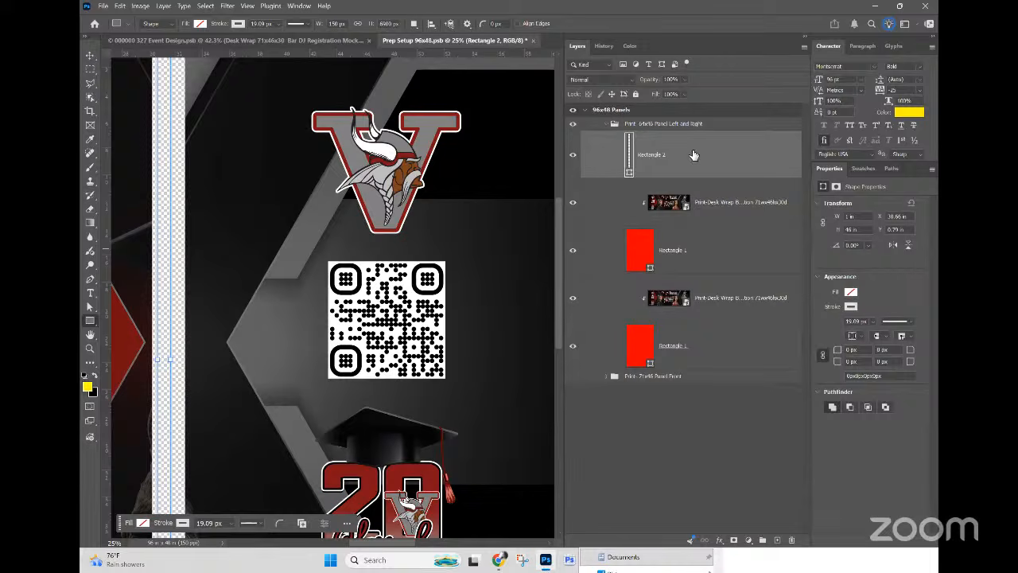
pyautogui.hotkey('ctrl', '0')
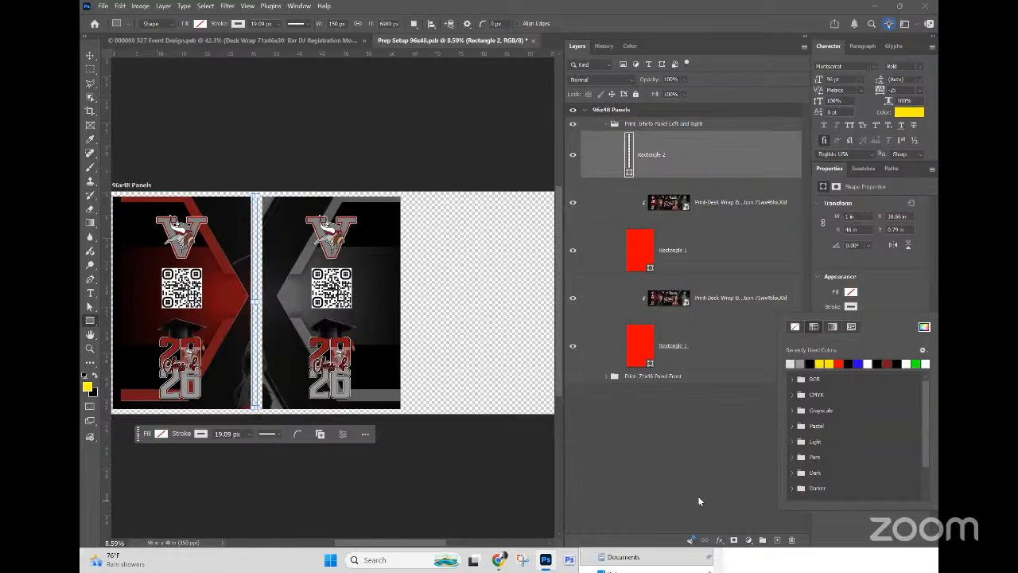
pyautogui.moveTo(684, 79); pyautogui.dragTo(681, 92)
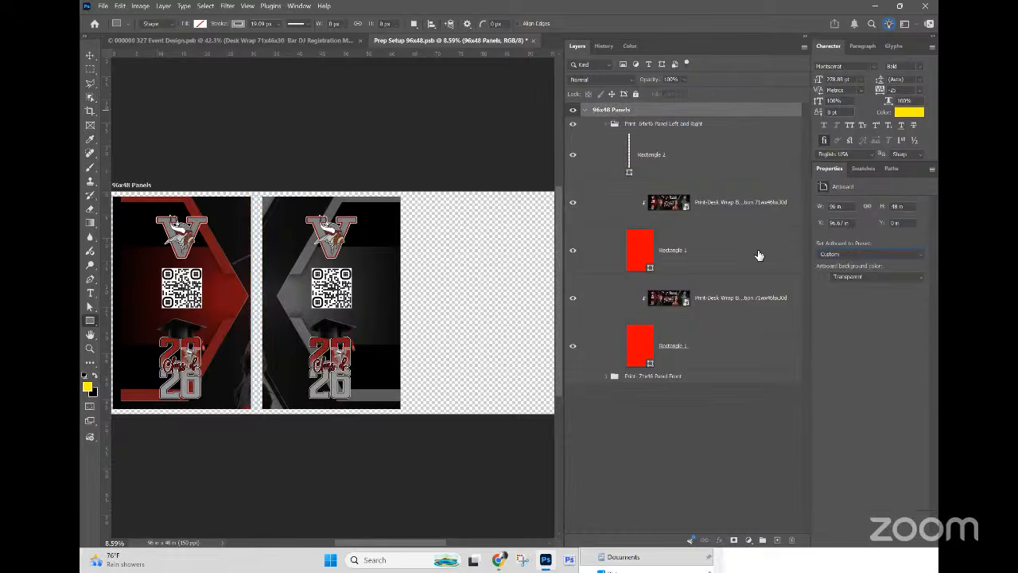
# Step: Add a yellow fff200 Solid Color fill layer directly above the "Print- 71x46 Panel Front" group
pyautogui.click(713, 378)
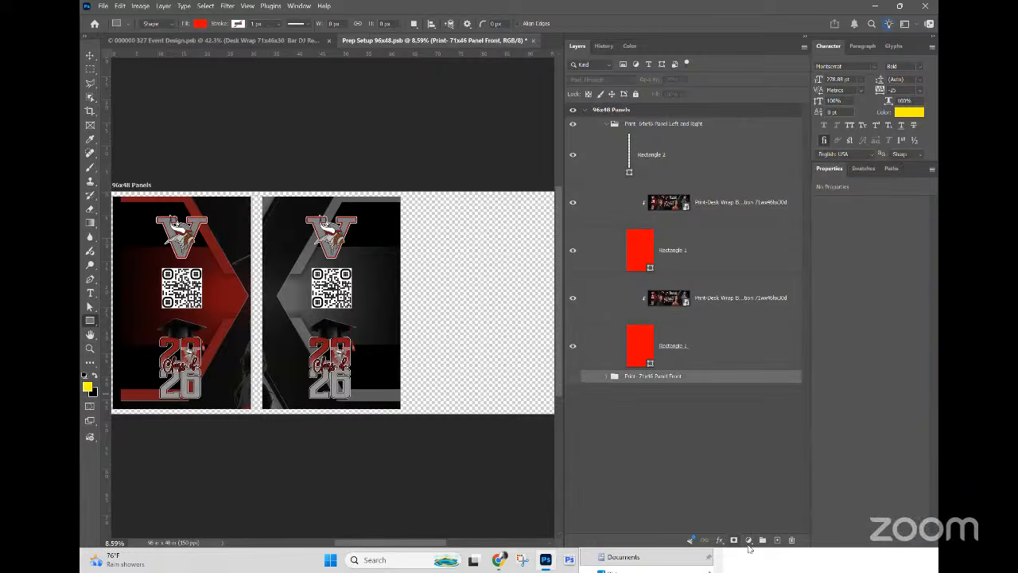
pyautogui.click(749, 540)
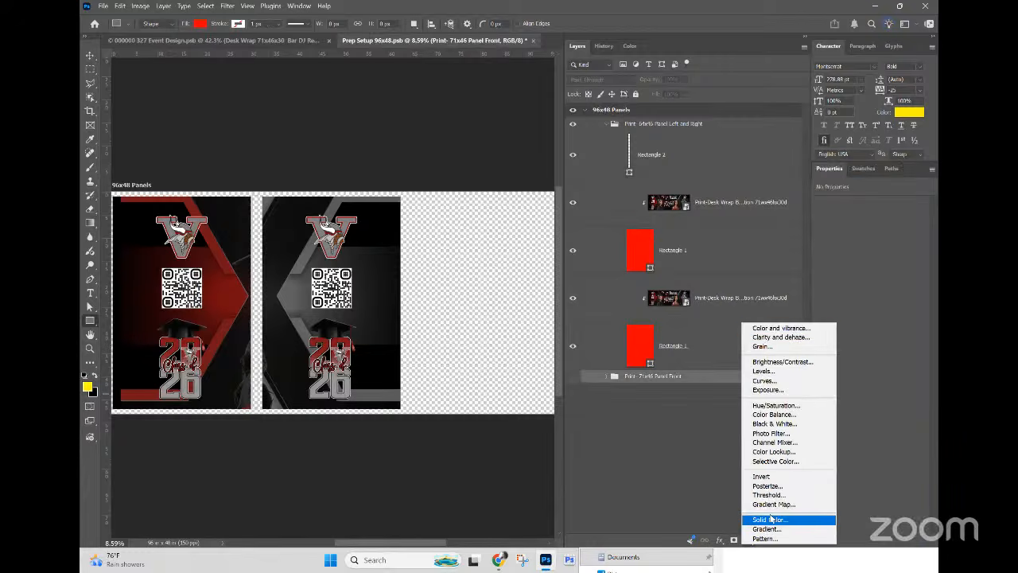
pyautogui.click(766, 518)
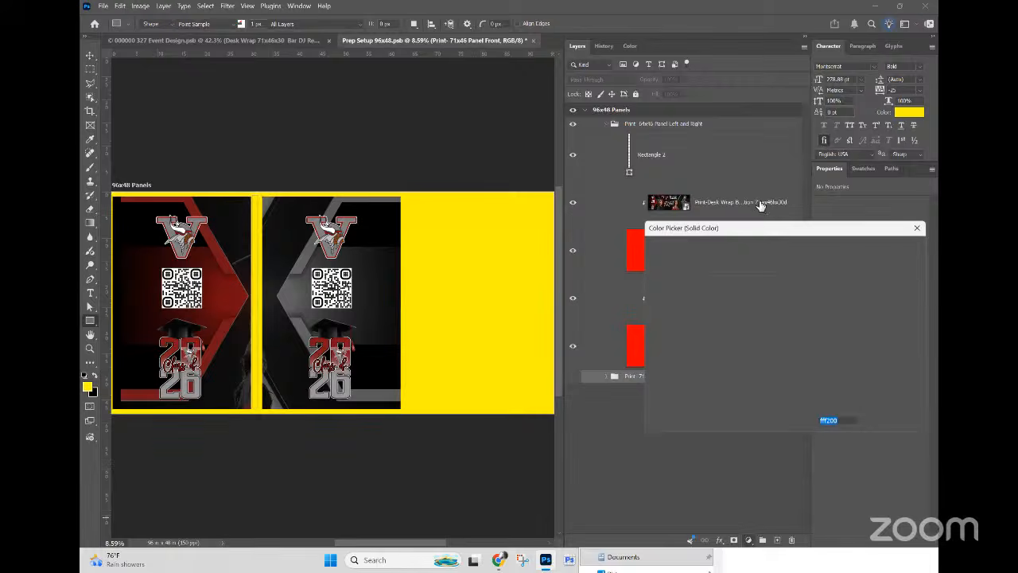
pyautogui.press('Return')
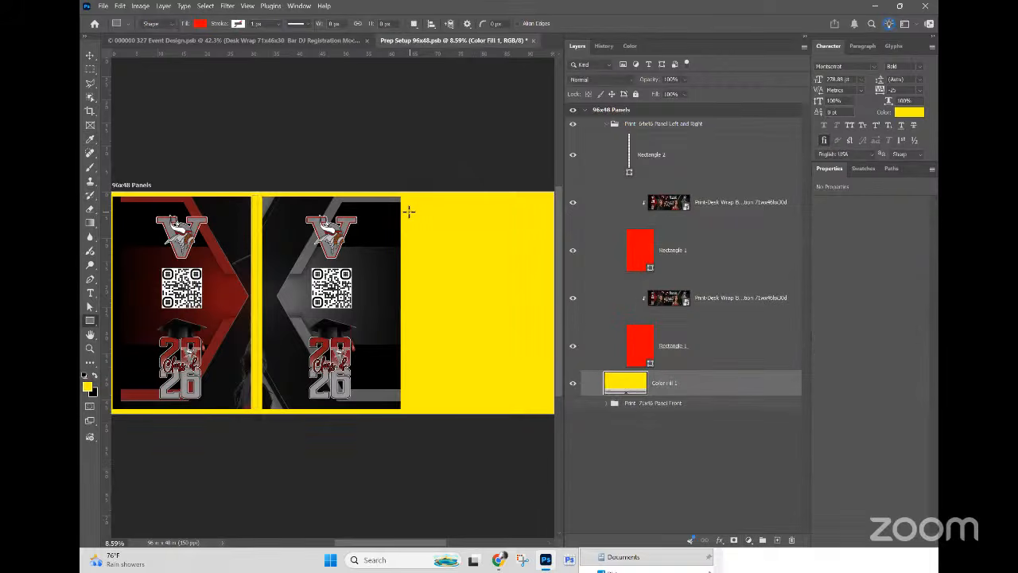
# Step: Move the narrow rectangle flush against the red panel's inner edge, with its top aligned to the panel's top edge
pyautogui.hotkey('ctrl', '+')
pyautogui.click(672, 160)
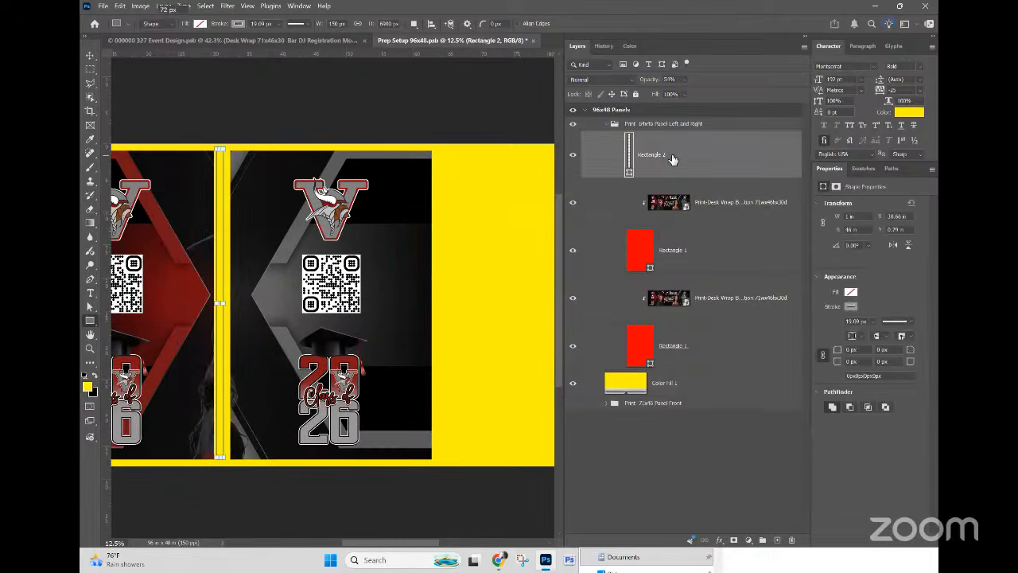
pyautogui.hotkey('ctrl', '+')
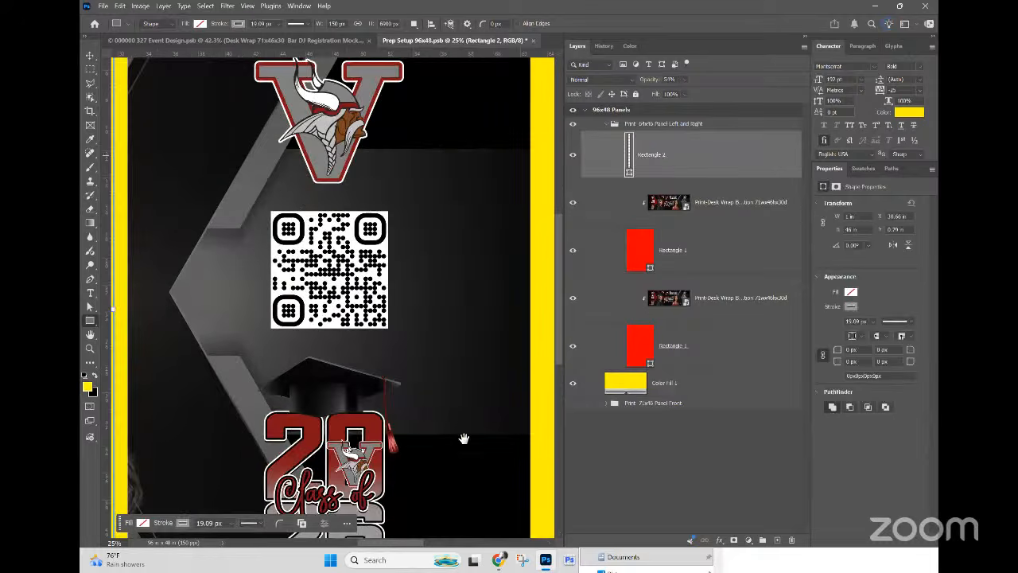
pyautogui.moveTo(276, 377); pyautogui.dragTo(469, 444)
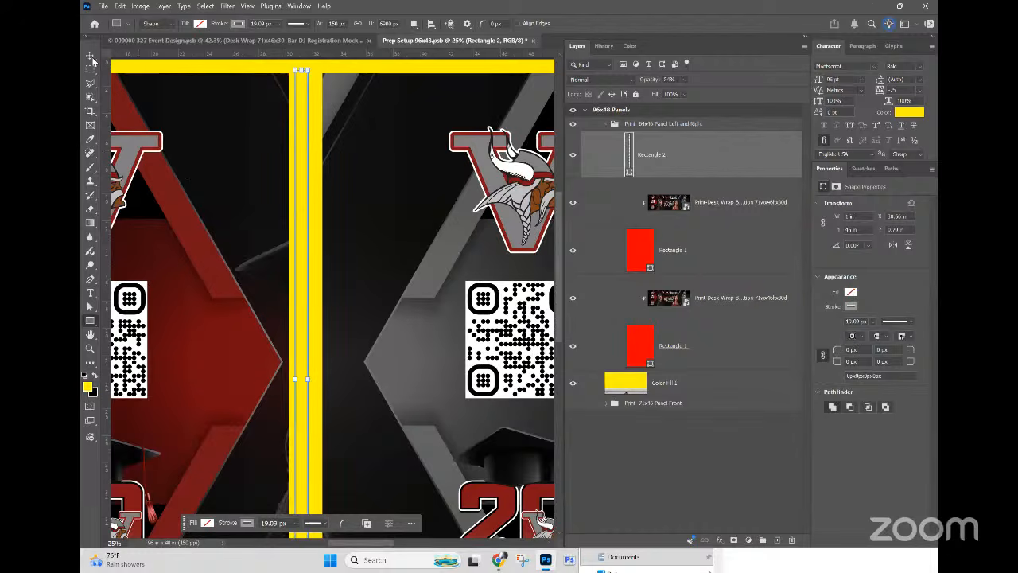
pyautogui.click(92, 59)
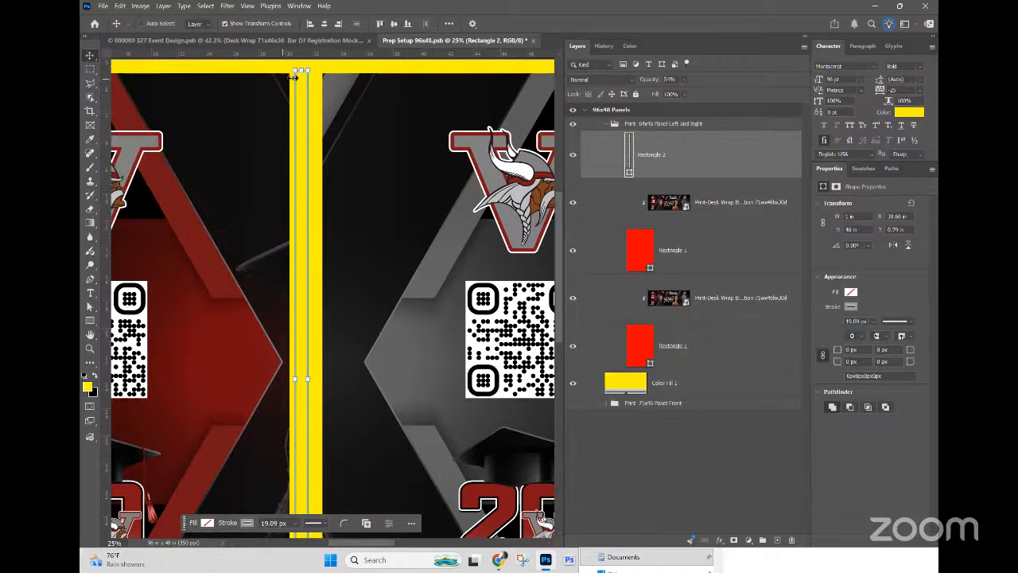
pyautogui.hotkey('ctrl', 't')
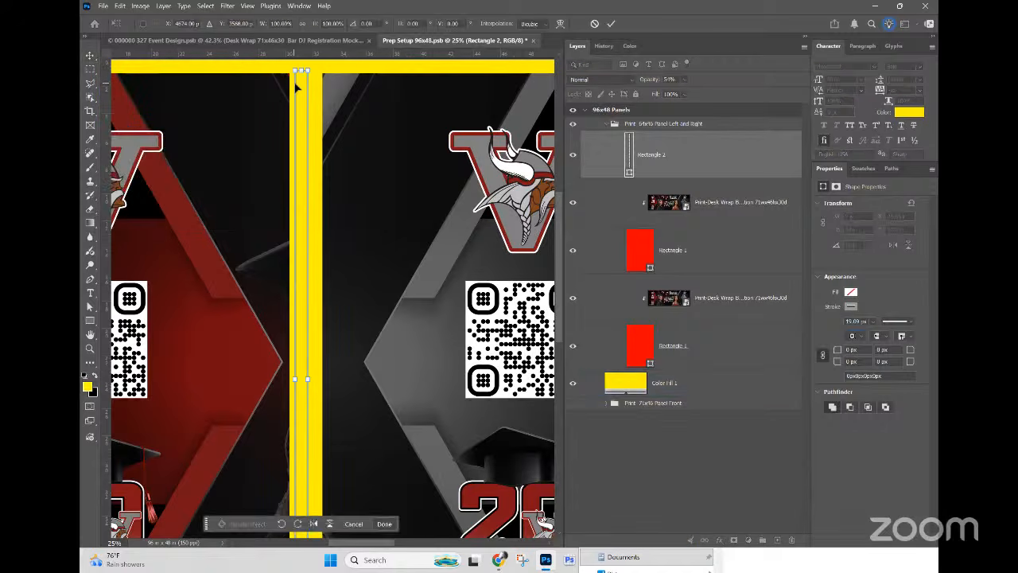
pyautogui.moveTo(294, 86); pyautogui.dragTo(289, 85)
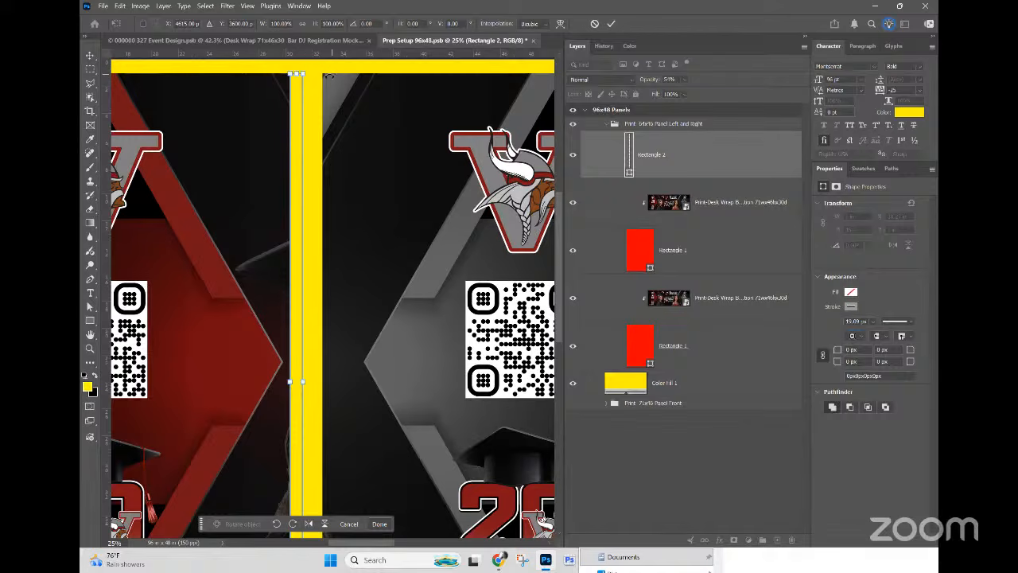
pyautogui.hotkey('ctrl', '+')
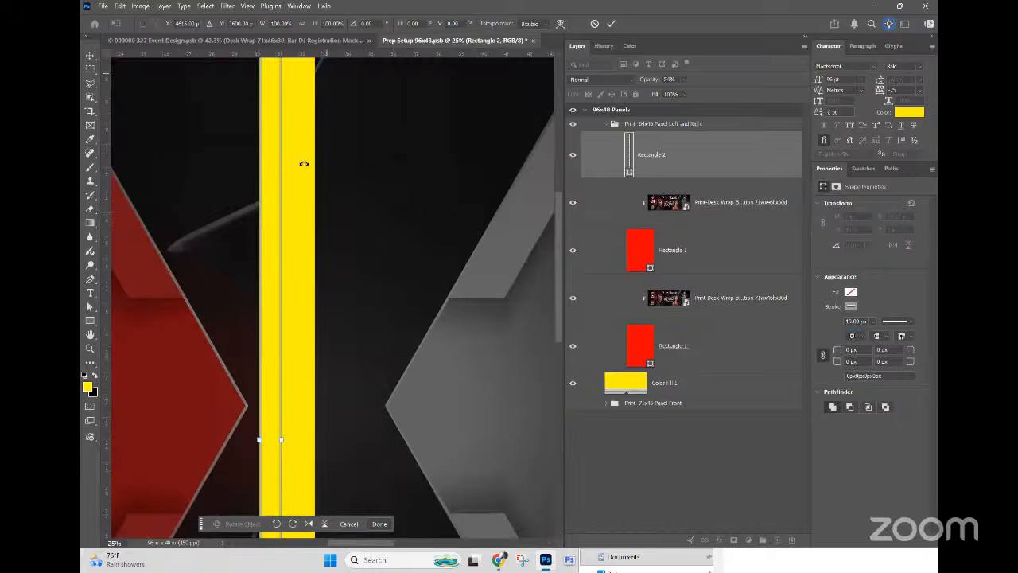
pyautogui.moveTo(323, 348); pyautogui.dragTo(356, 468)
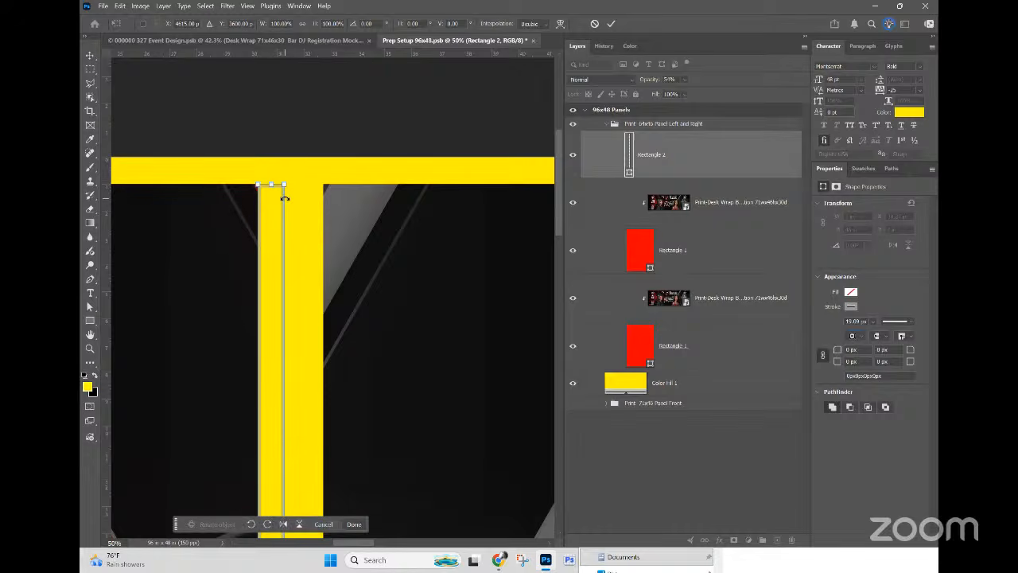
pyautogui.hotkey('ctrl', '-')
pyautogui.click(90, 55)
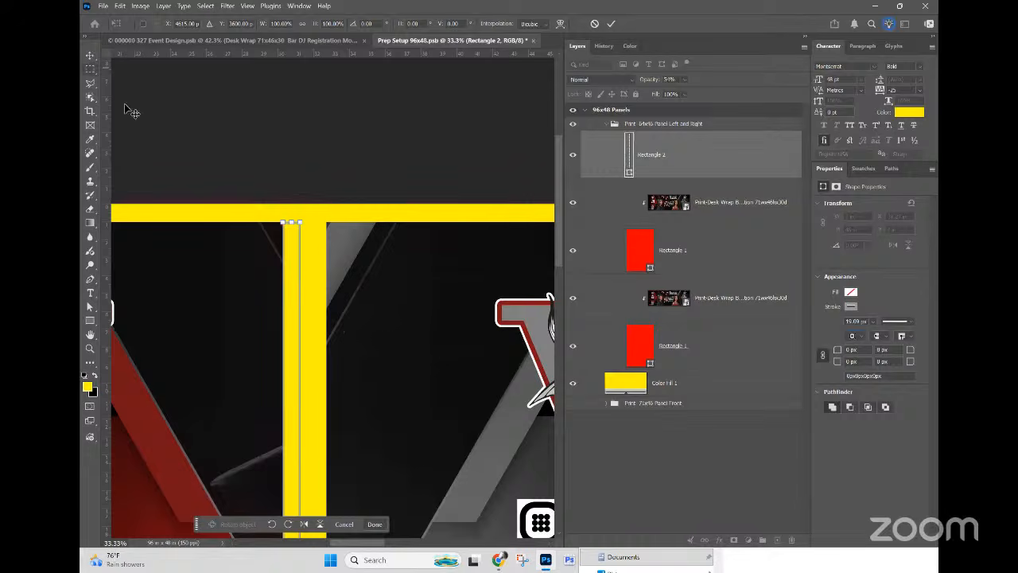
# Step: Duplicate the narrow rectangle against the gray panel's inner edge and hide the yellow Color Fill 1 layer
pyautogui.click(302, 325)
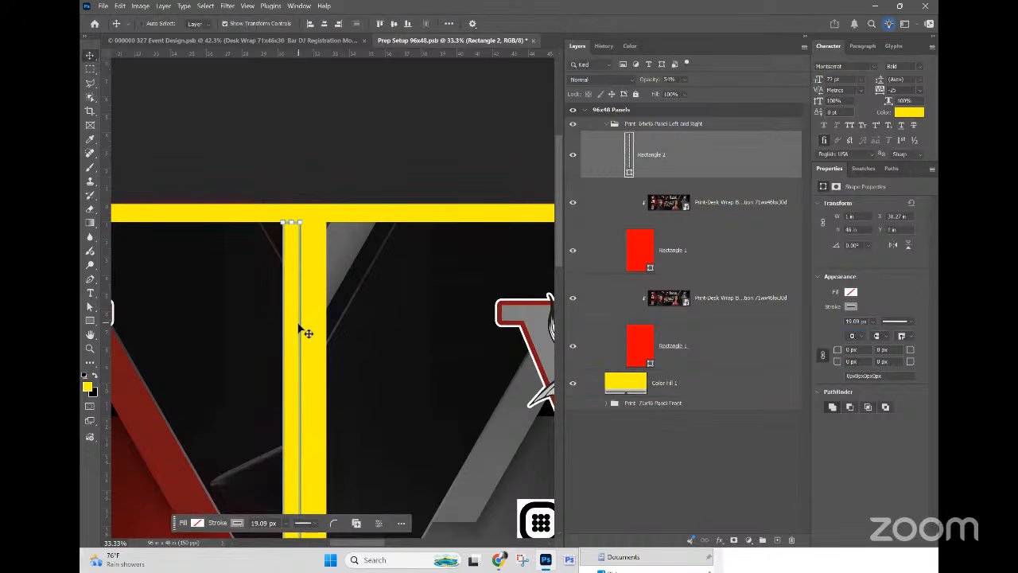
pyautogui.moveTo(302, 321); pyautogui.dragTo(327, 326)
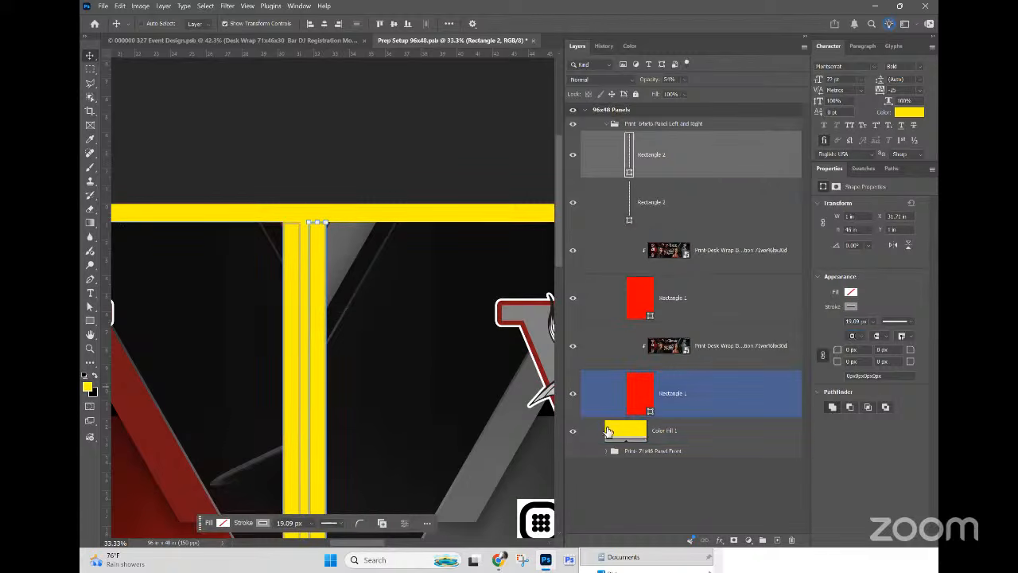
pyautogui.click(576, 434)
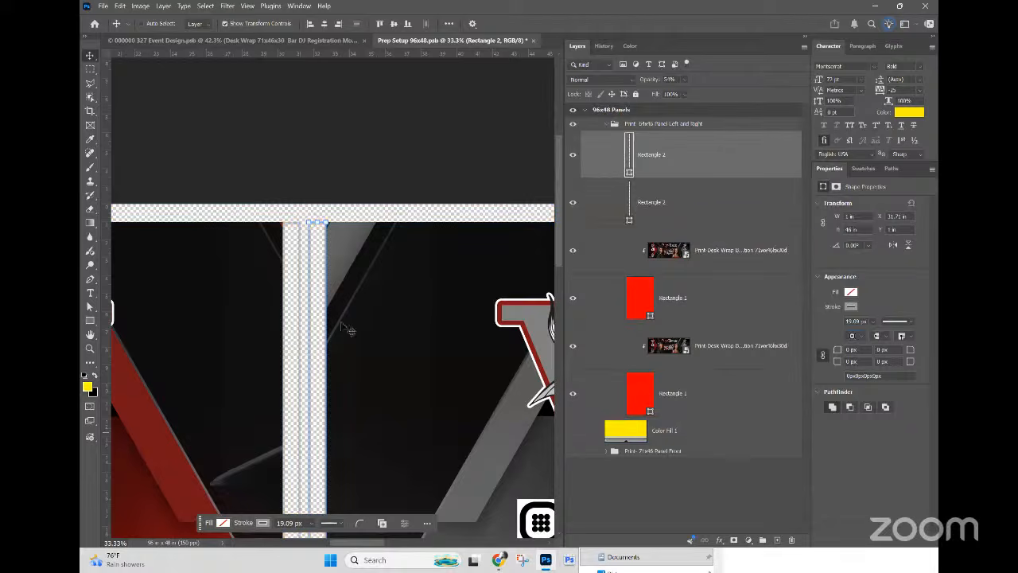
pyautogui.click(704, 430)
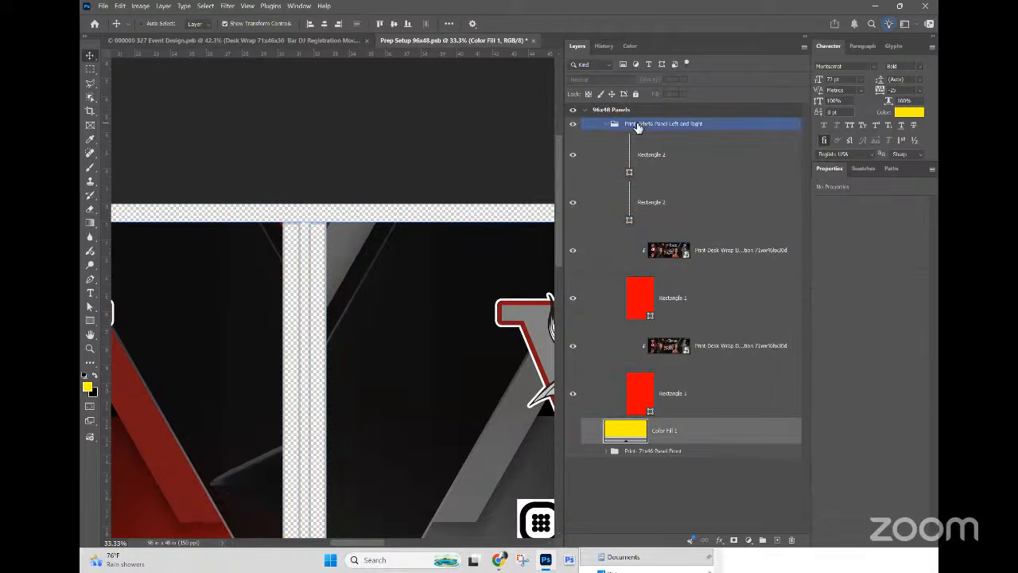
# Step: Quick-export the side panels group as a PNG, overwriting "Print- 64x46 Panel Left and Right.png" in the 352 folder
pyautogui.rightClick(641, 126)
pyautogui.click(689, 198)
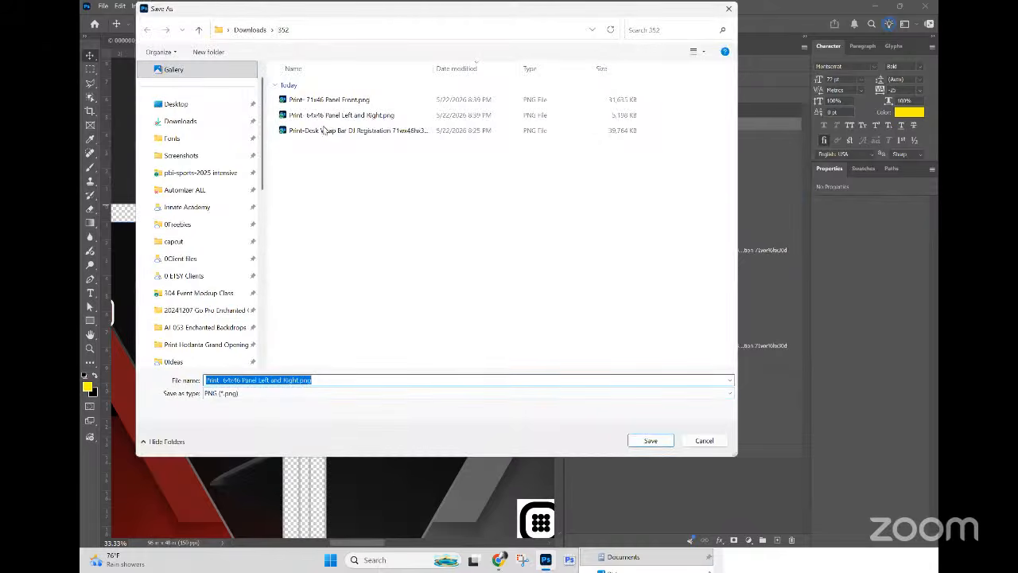
pyautogui.click(648, 439)
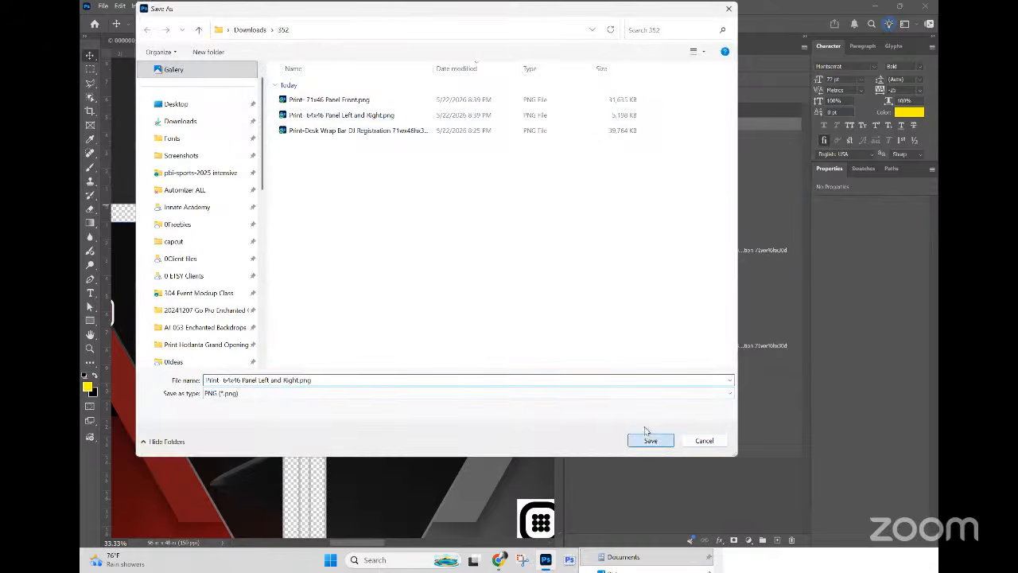
pyautogui.click(537, 281)
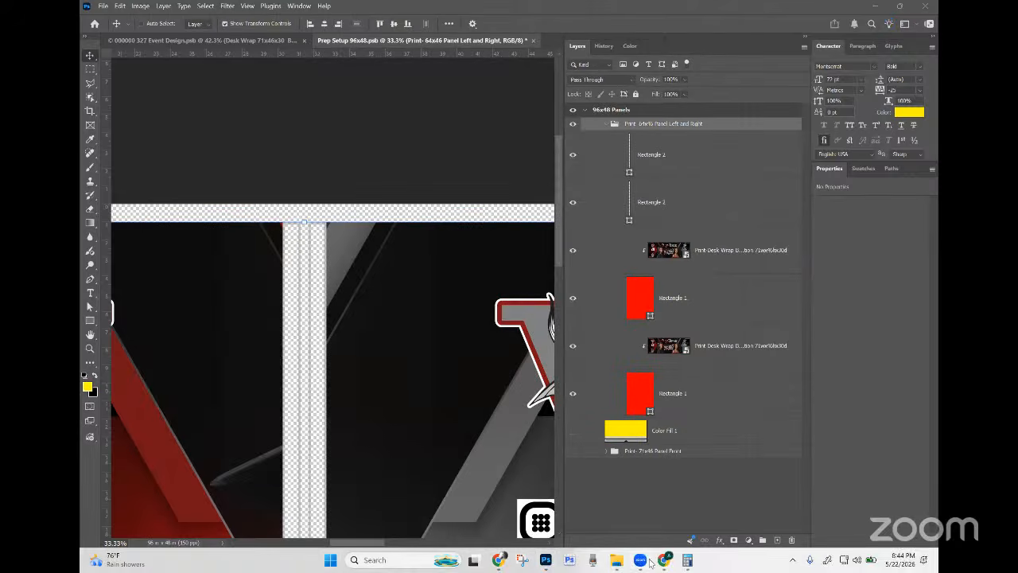
# Step: Open the exported "Print- 64x46 Panel Left and Right.png" from the 352 folder to inspect the panels and their gap, and close it
pyautogui.moveTo(617, 560)
pyautogui.click(617, 497)
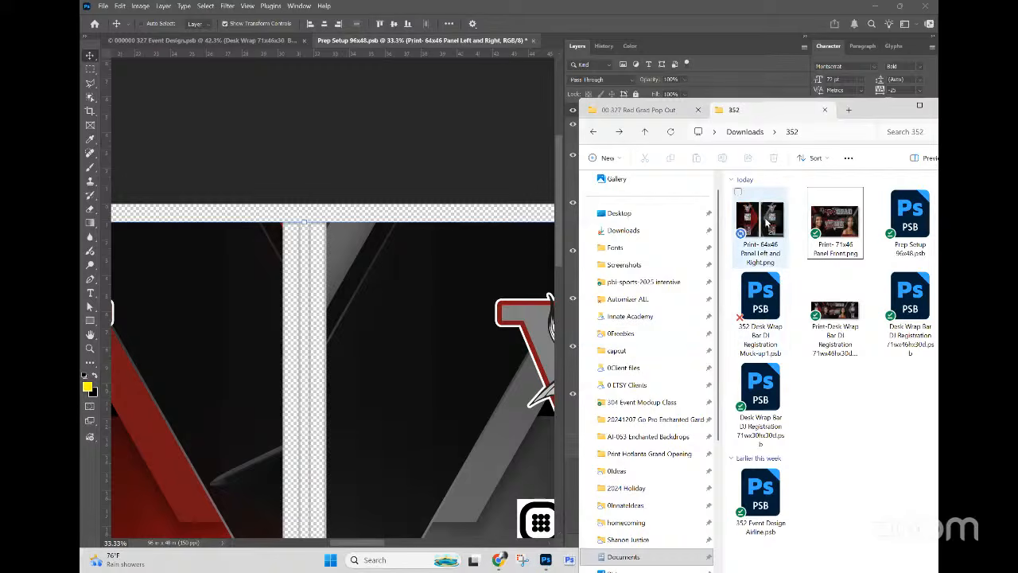
pyautogui.doubleClick(763, 228)
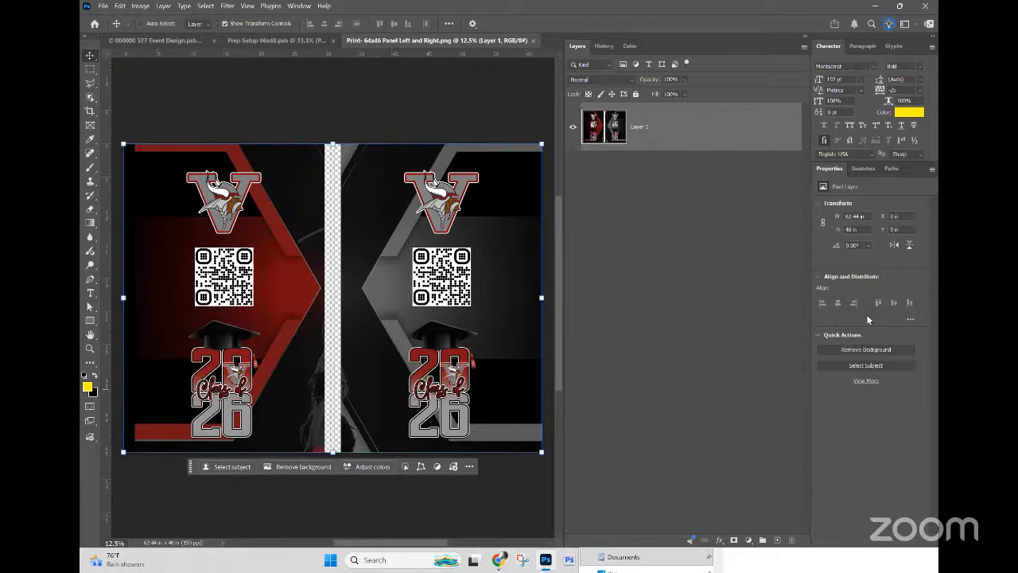
pyautogui.click(613, 237)
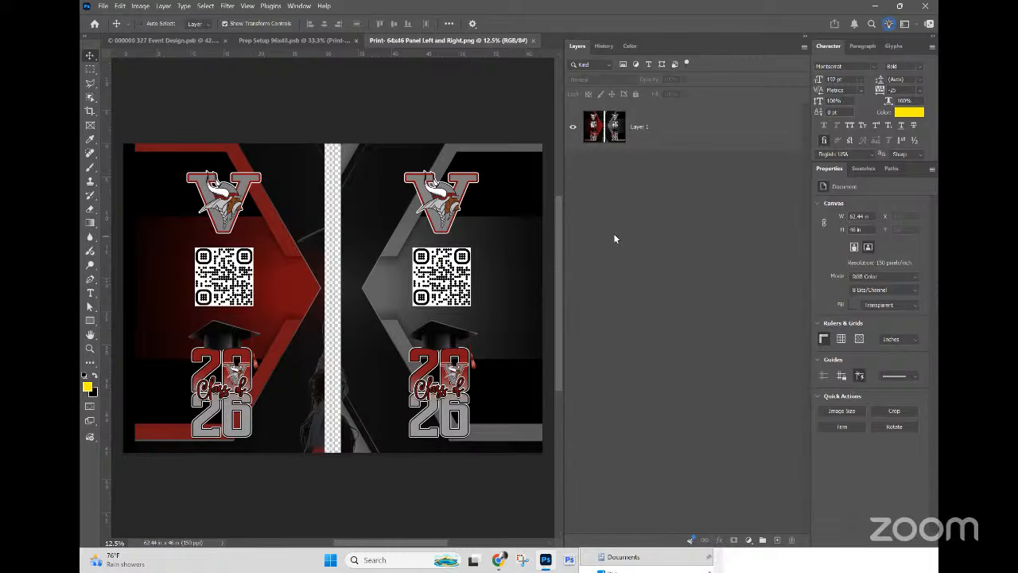
pyautogui.hotkey('ctrl', '-')
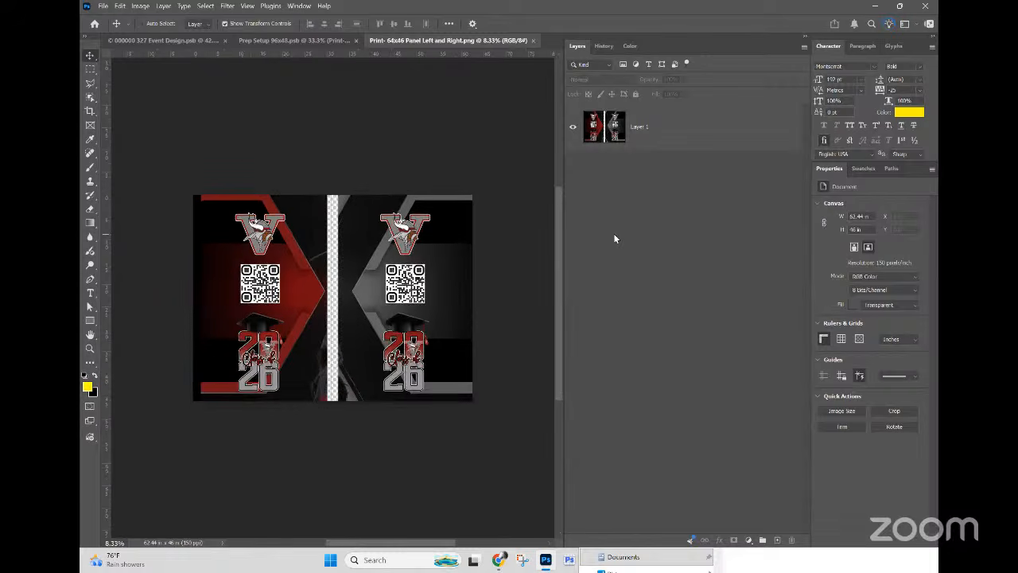
pyautogui.click(533, 40)
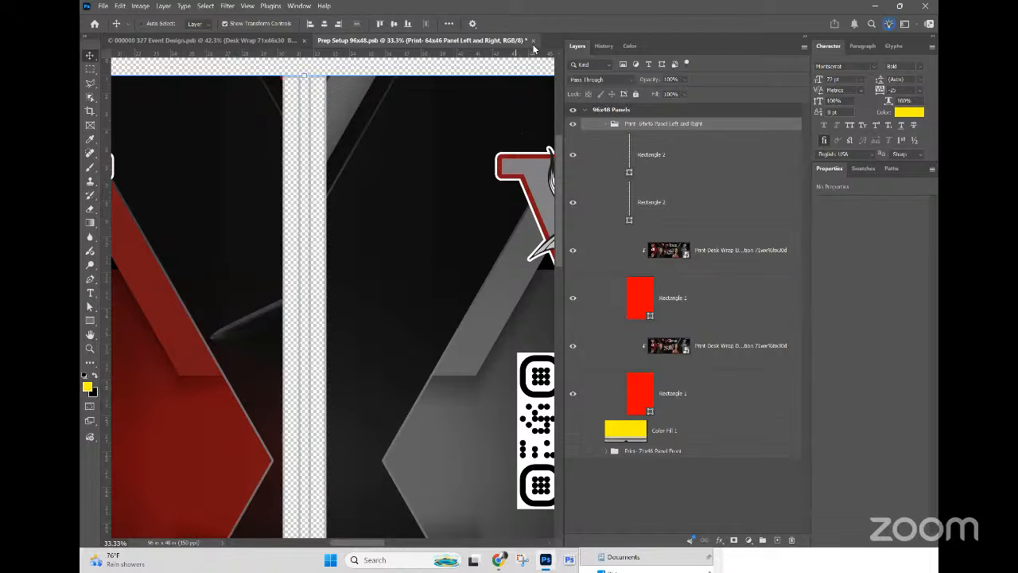
# Step: Save "Prep Setup 96x48.psb" and close it
pyautogui.hotkey('ctrl', 's')
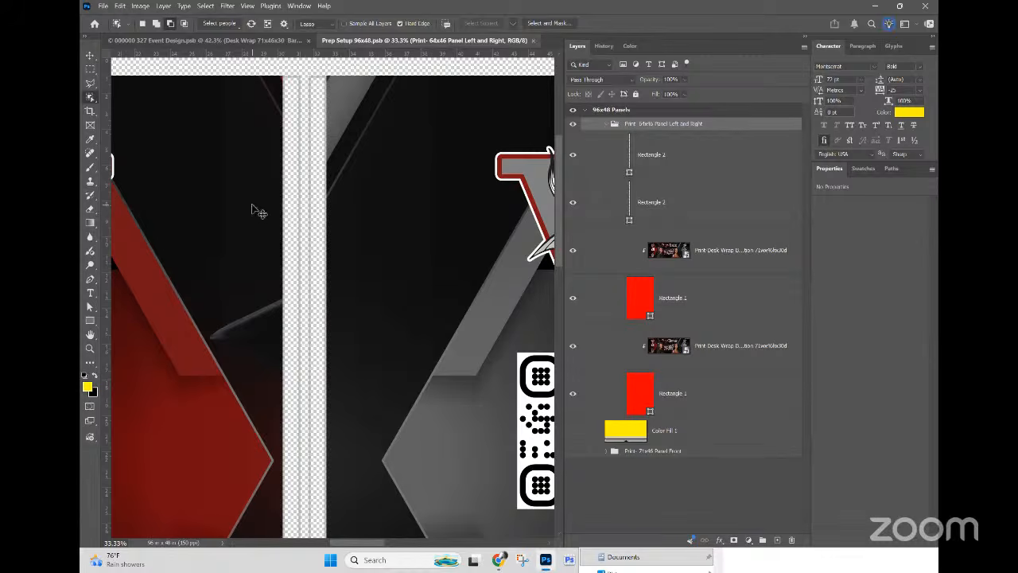
pyautogui.hotkey('ctrl', '-')
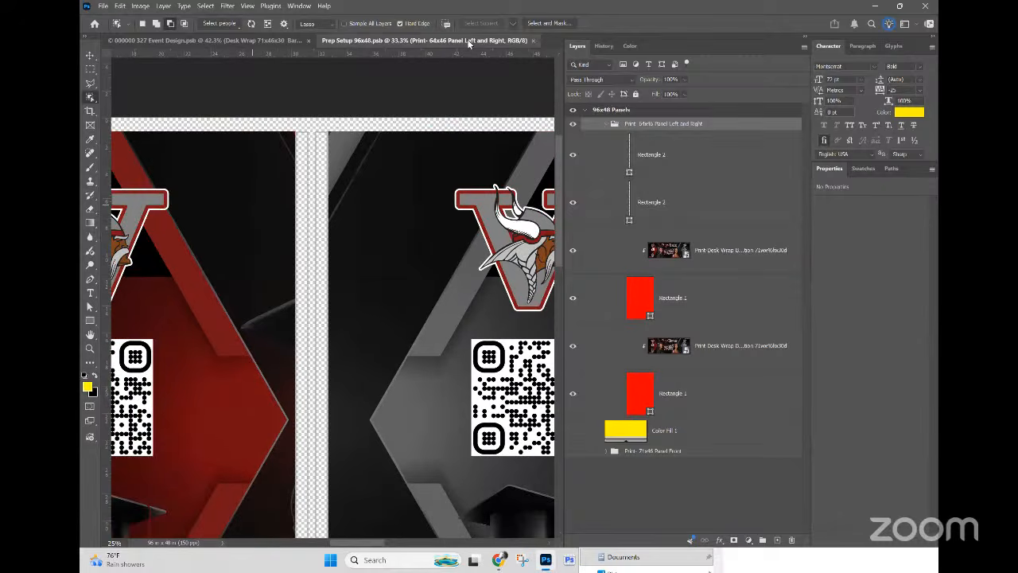
pyautogui.hotkey('ctrl', '-')
pyautogui.hotkey('ctrl', '-')
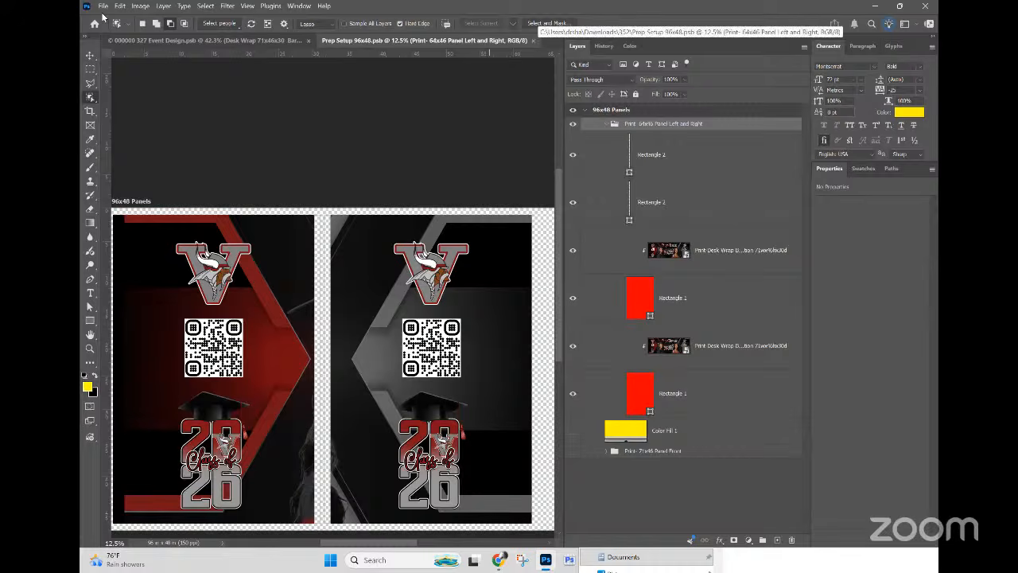
pyautogui.hotkey('ctrl', 'Tab')
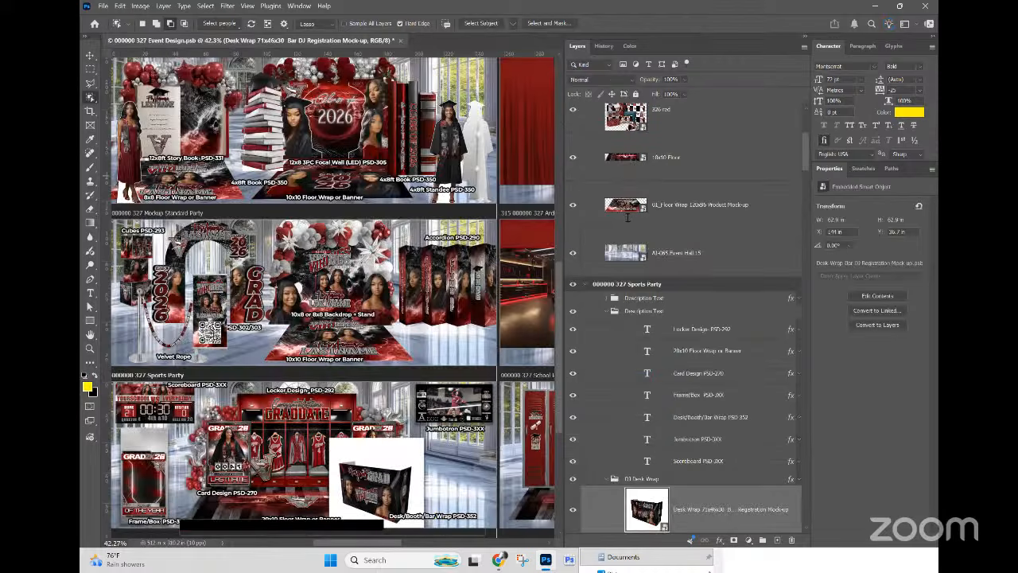
# Step: Create a new 96 x 48 inch document at 15 pixels/inch in RGB Color with a transparent background
pyautogui.hotkey('ctrl', 'n')
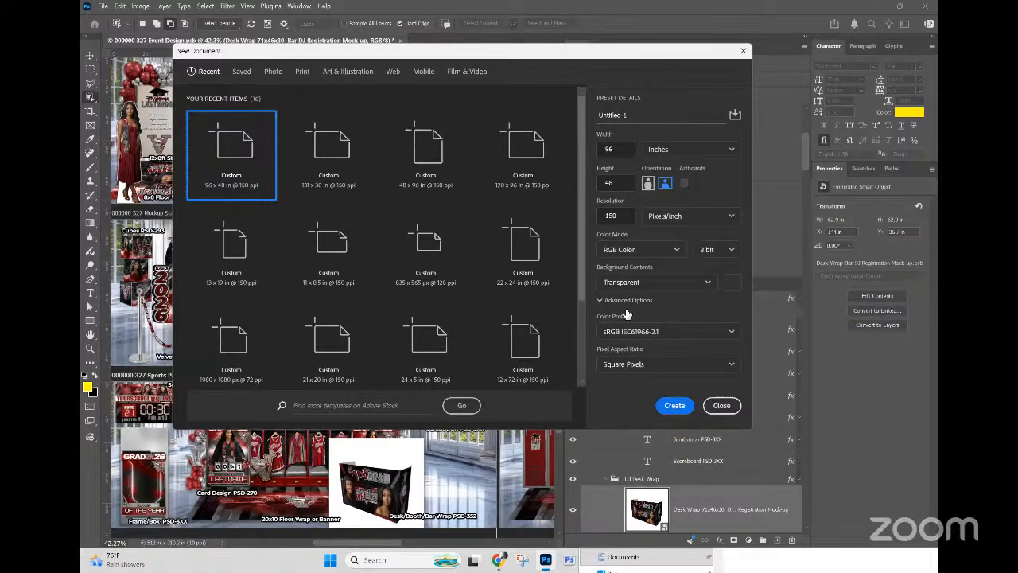
pyautogui.doubleClick(611, 217)
pyautogui.write('15')
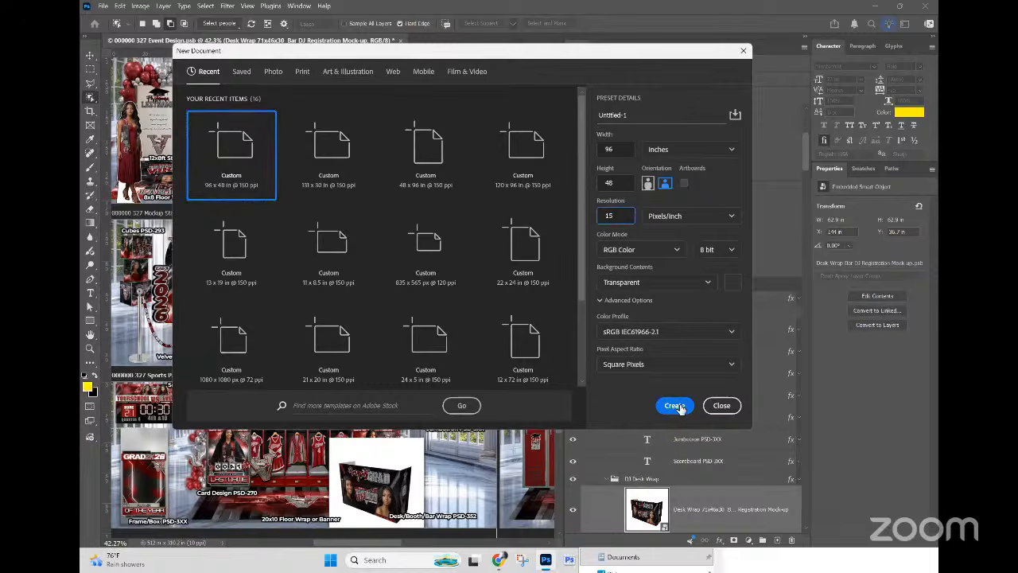
pyautogui.click(674, 406)
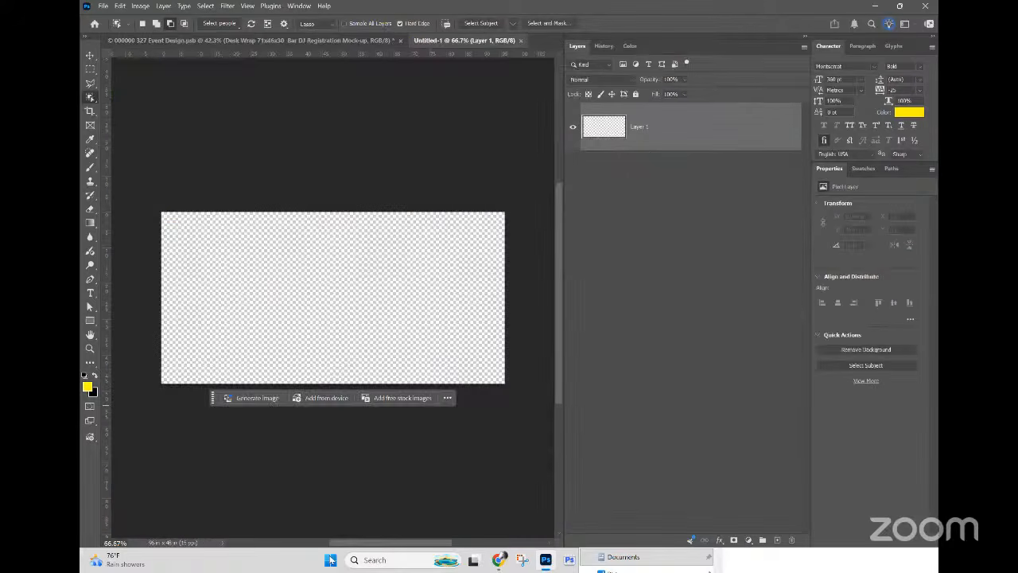
# Step: Place the "Print- 64x46 Panel Left and Right" and "Print- 71x46 Panel Front" PNGs from the 352 folder into the new document
pyautogui.click(330, 560)
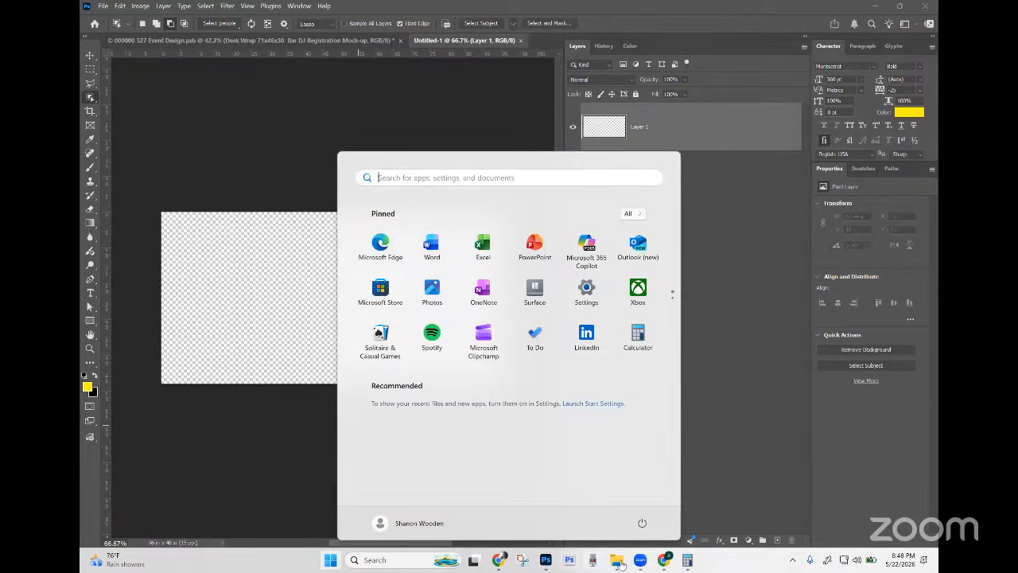
pyautogui.click(620, 563)
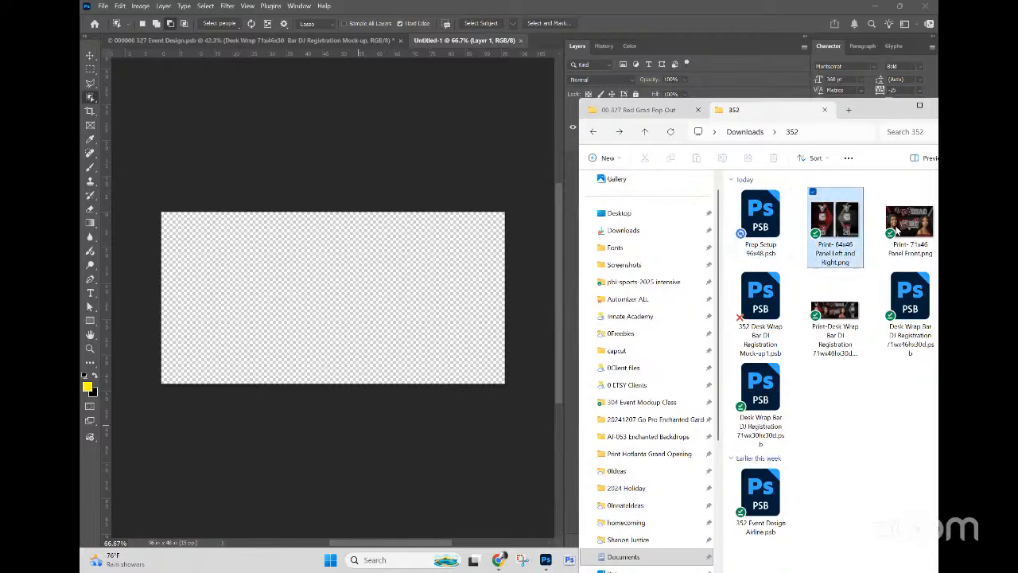
pyautogui.keyDown('ctrl'); pyautogui.click(897, 229); pyautogui.keyUp('ctrl')
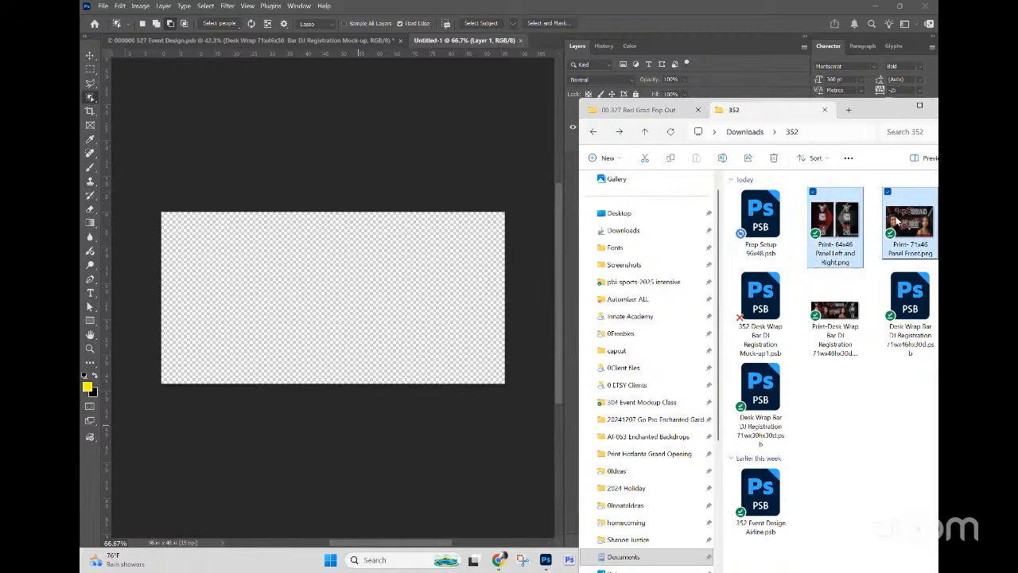
pyautogui.moveTo(898, 221); pyautogui.dragTo(401, 269)
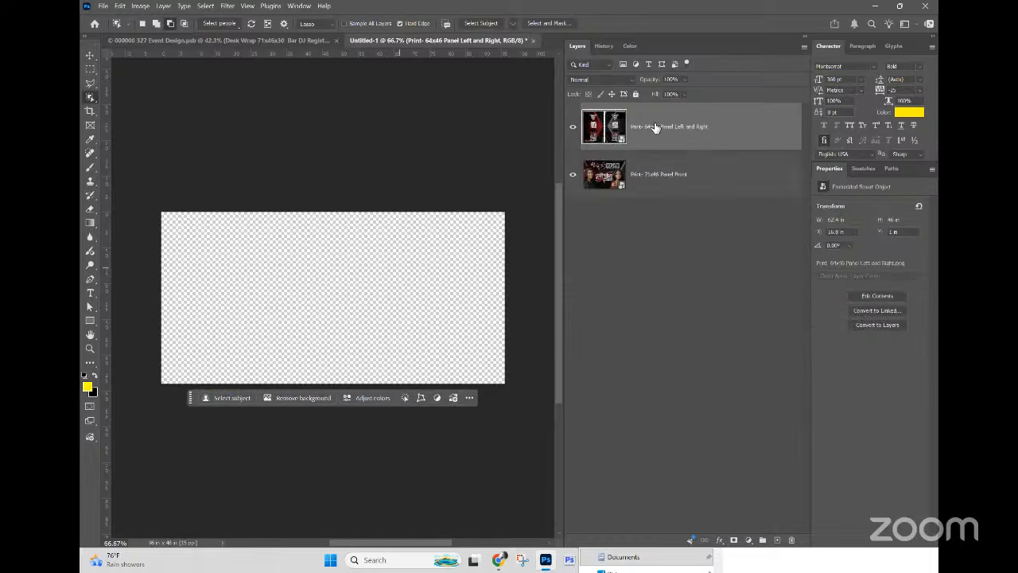
# Step: Scale both placed panels down together until the front panel is about 45.5 in wide, and select the front panel layer
pyautogui.keyDown('shift'); pyautogui.click(659, 167); pyautogui.keyUp('shift')
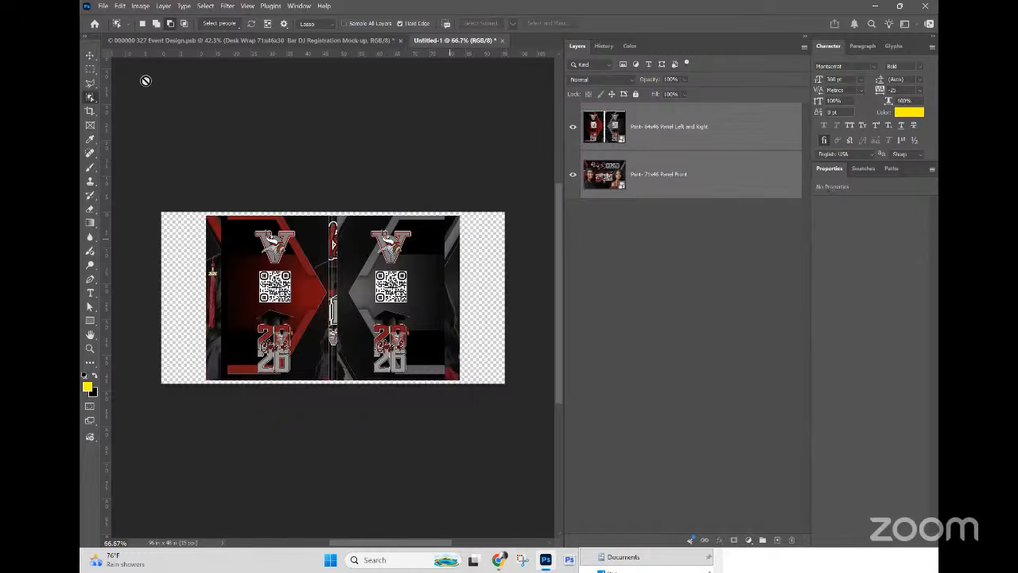
pyautogui.press('v')
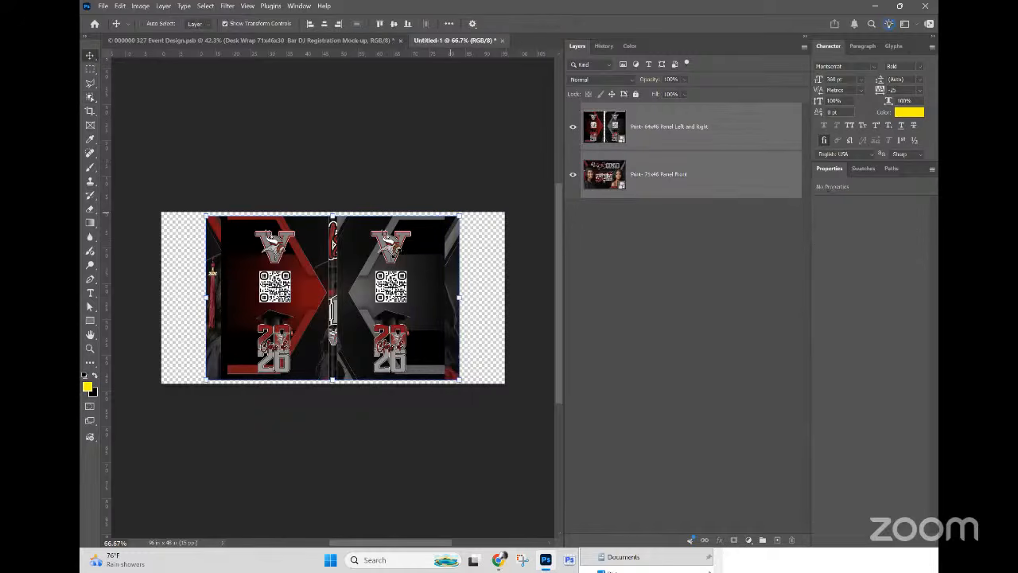
pyautogui.moveTo(459, 215); pyautogui.dragTo(367, 271)
pyautogui.click(700, 176)
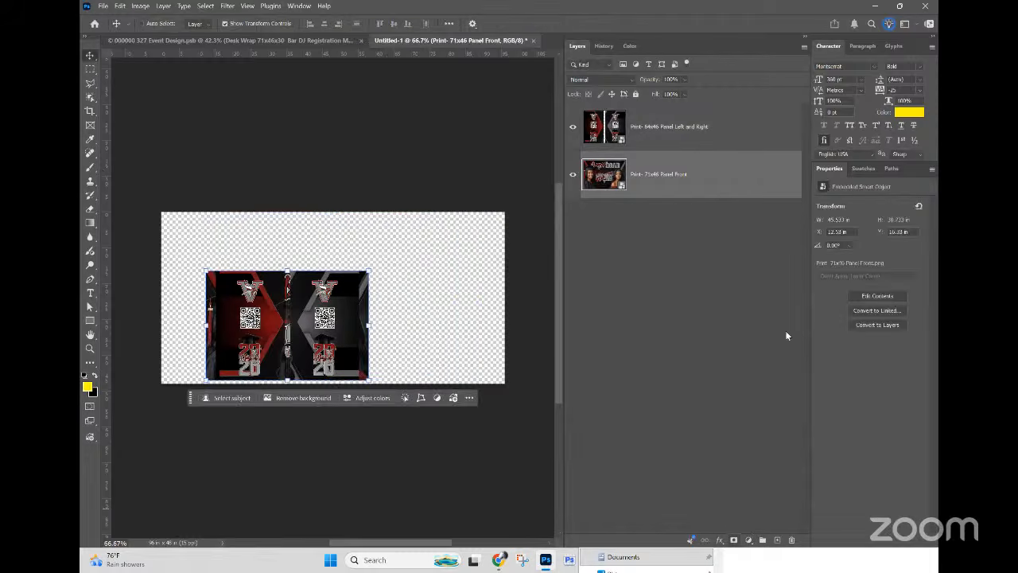
# Step: Add a yellow fff200 Solid Color fill layer above the front panel, and move the combined side panels toward the middle of the canvas
pyautogui.click(749, 540)
pyautogui.click(764, 515)
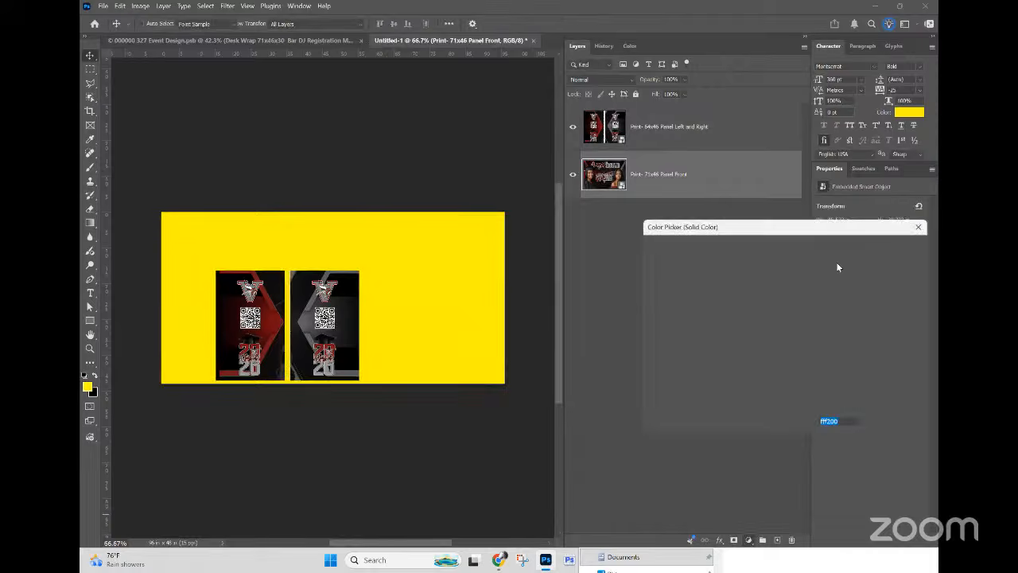
pyautogui.press('Return')
pyautogui.click(679, 137)
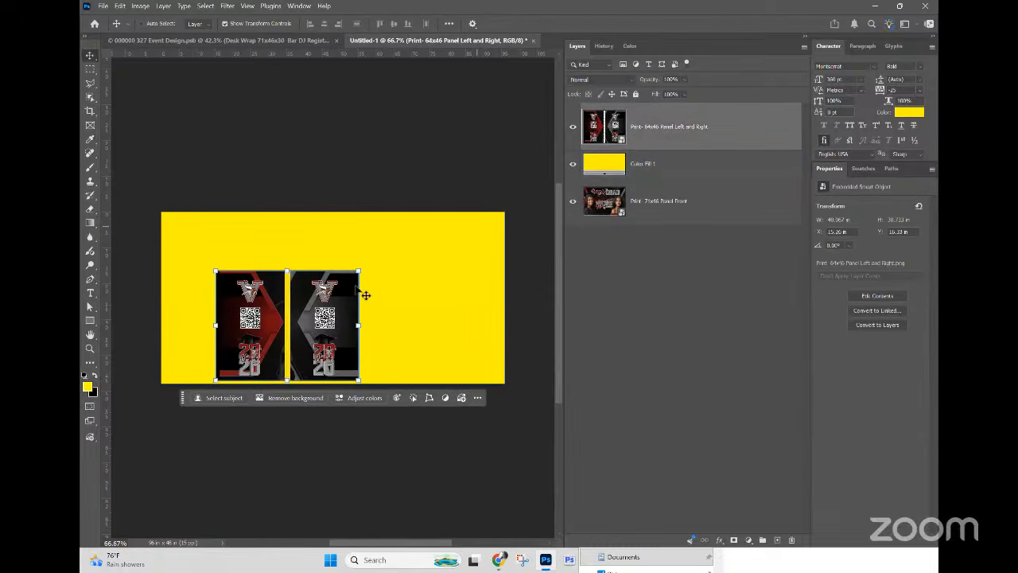
pyautogui.moveTo(347, 305); pyautogui.dragTo(411, 274)
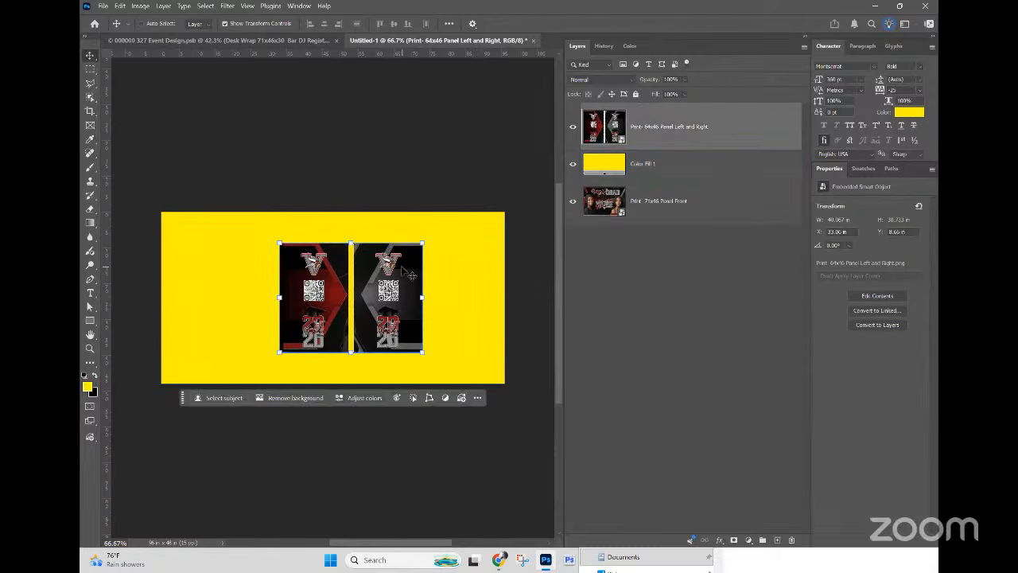
# Step: Select the red side panel up to the gap with a rectangular marquee and copy it to its own layer
pyautogui.hotkey('ctrl', '+')
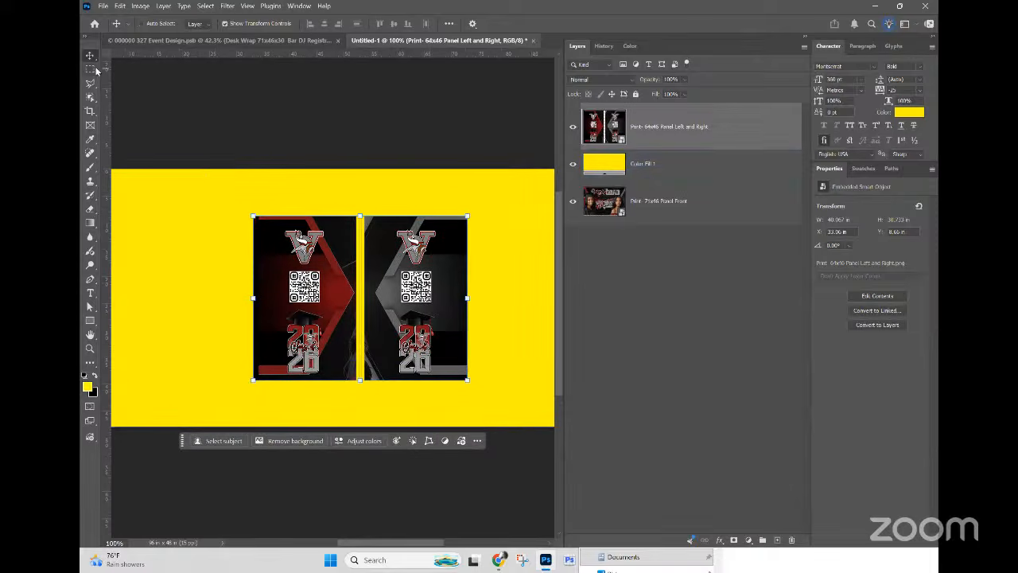
pyautogui.click(90, 69)
pyautogui.moveTo(215, 176); pyautogui.dragTo(360, 420)
pyautogui.hotkey('ctrl', '+')
pyautogui.hotkey('ctrl', '+')
pyautogui.hotkey('ctrl', '+')
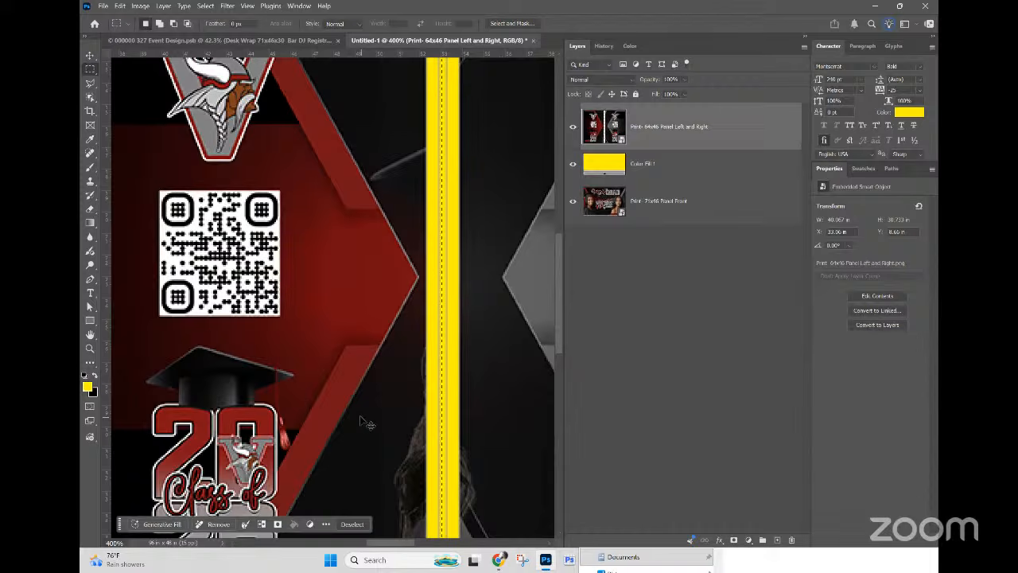
pyautogui.hotkey('ctrl', '-')
pyautogui.hotkey('ctrl', '-')
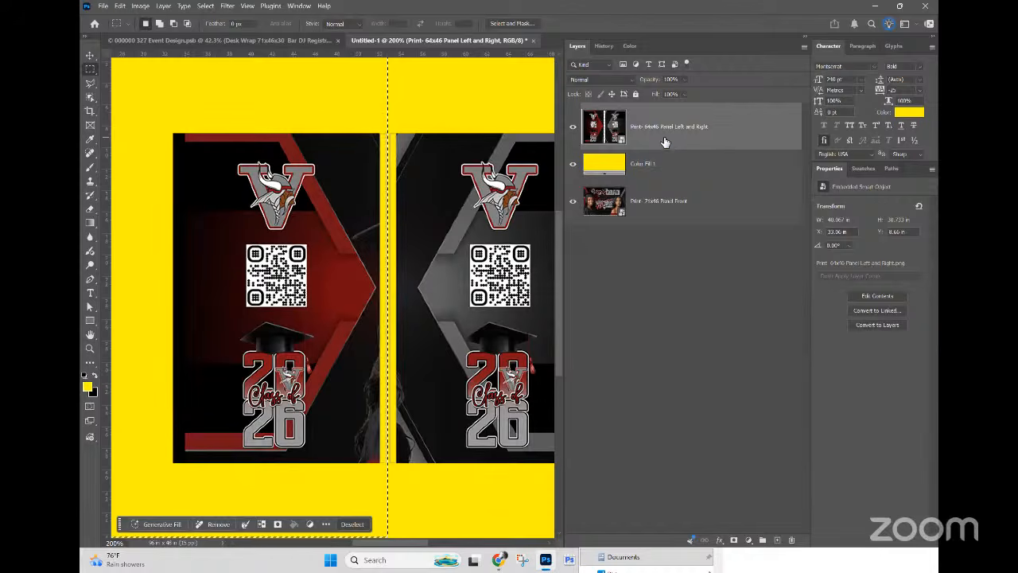
pyautogui.hotkey('ctrl', 'j')
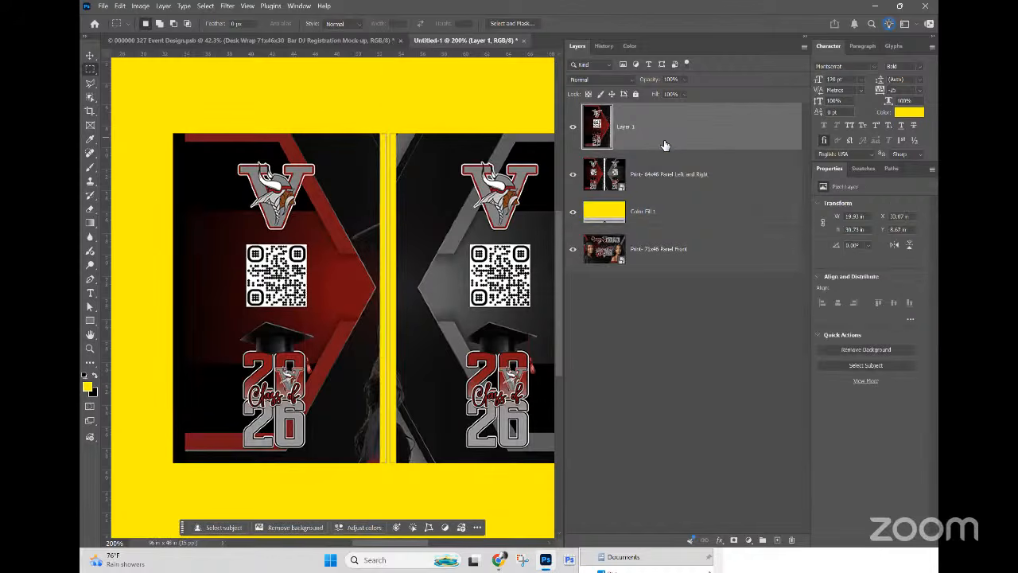
# Step: Marquee the gray side panel and copy it from the "Print- 64x46 Panel Left and Right" layer to its own layer
pyautogui.click(205, 5)
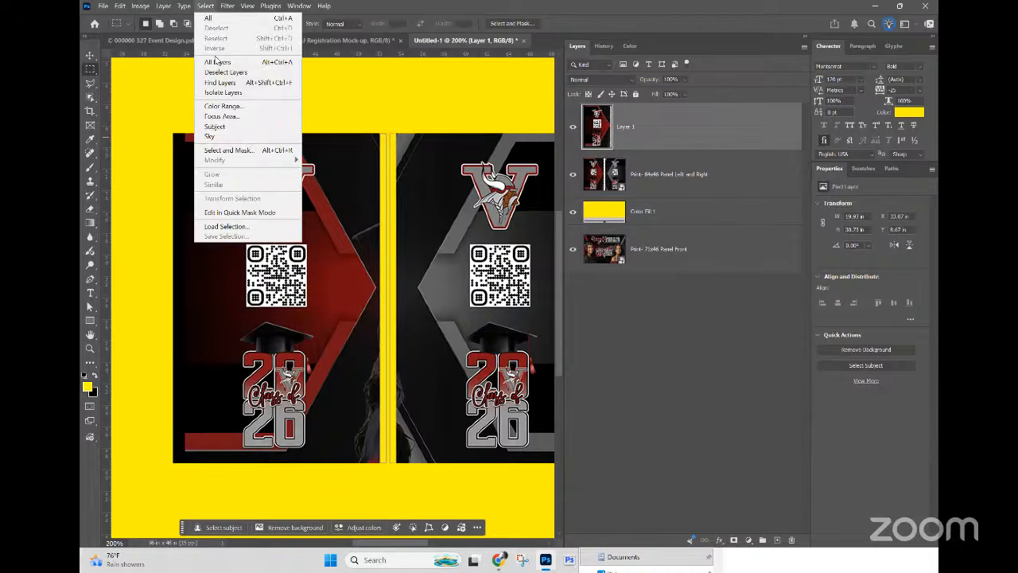
pyautogui.click(633, 137)
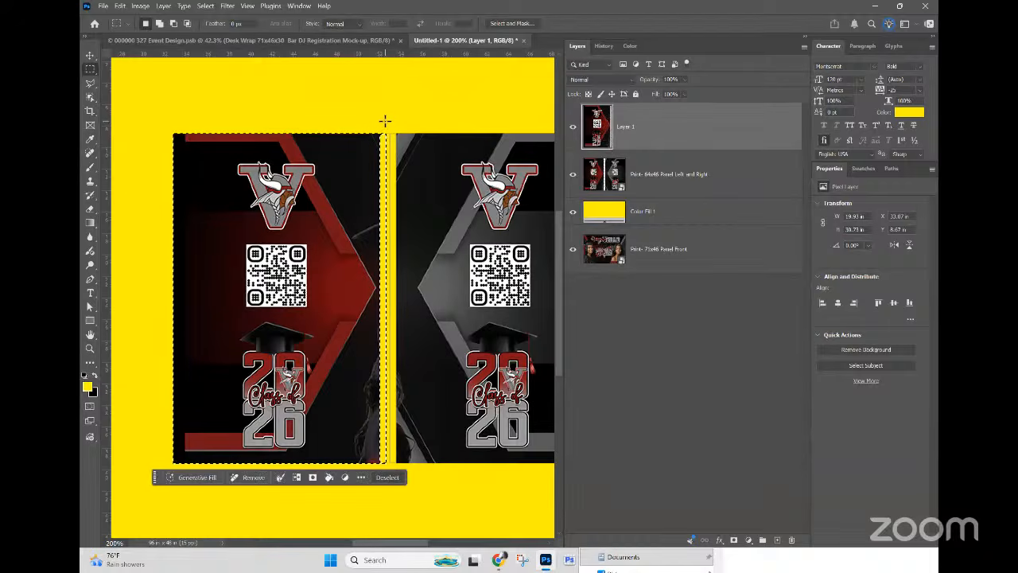
pyautogui.moveTo(388, 124); pyautogui.dragTo(370, 504)
pyautogui.click(686, 175)
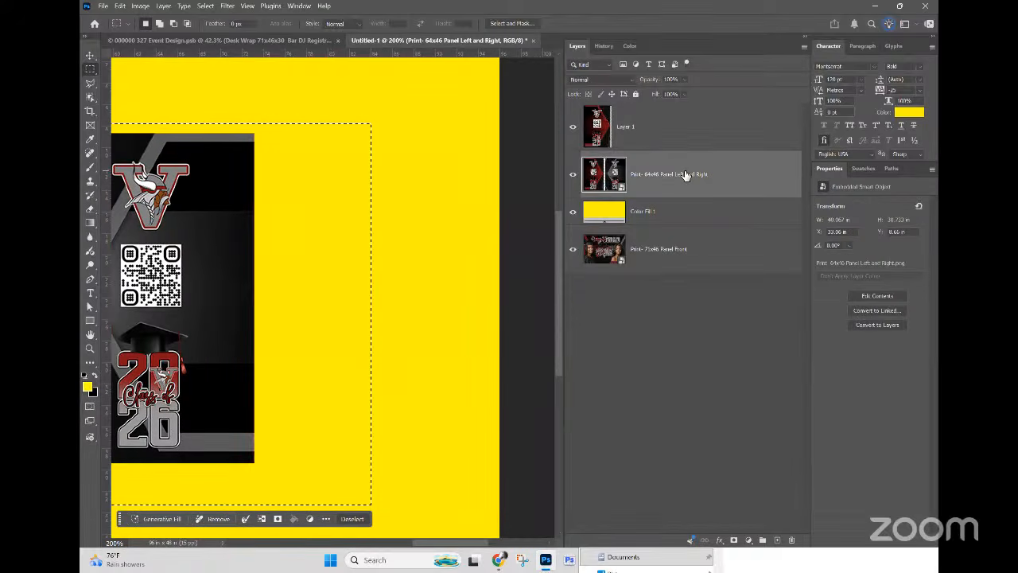
pyautogui.hotkey('ctrl', 'j')
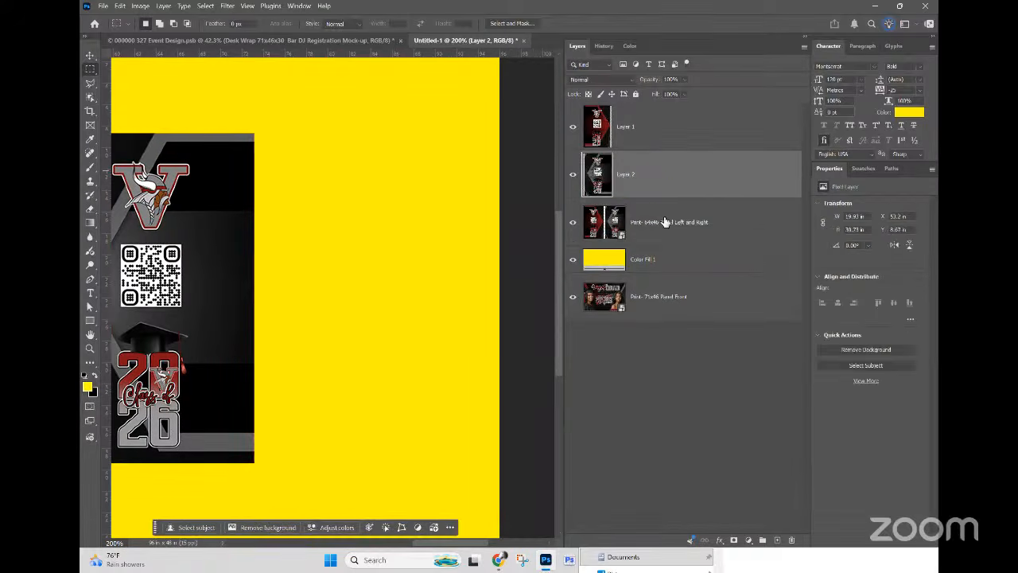
# Step: Rename the gray panel's layer "Right" and the red panel's layer "Left"
pyautogui.doubleClick(625, 175)
pyautogui.write('Right')
pyautogui.press('Return')
pyautogui.click(626, 127)
pyautogui.doubleClick(626, 127)
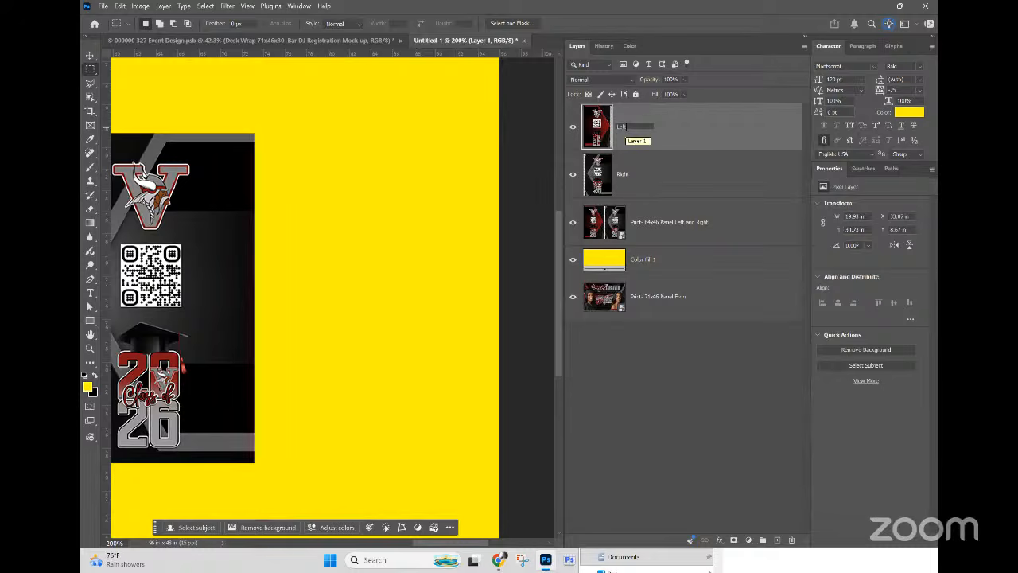
pyautogui.click(617, 303)
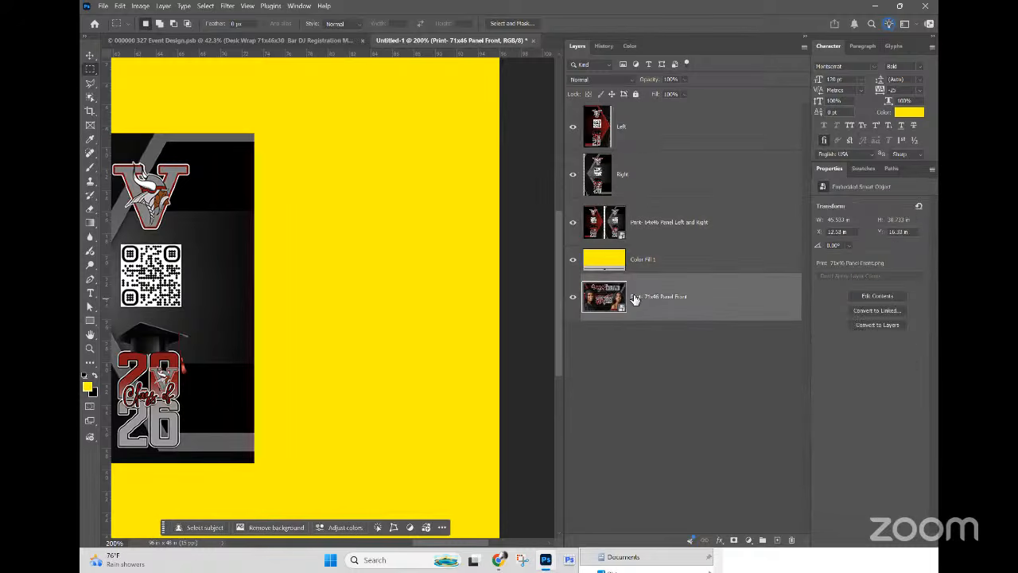
# Step: Hide the front panel, the original combined side panels and the yellow fill layer
pyautogui.click(573, 296)
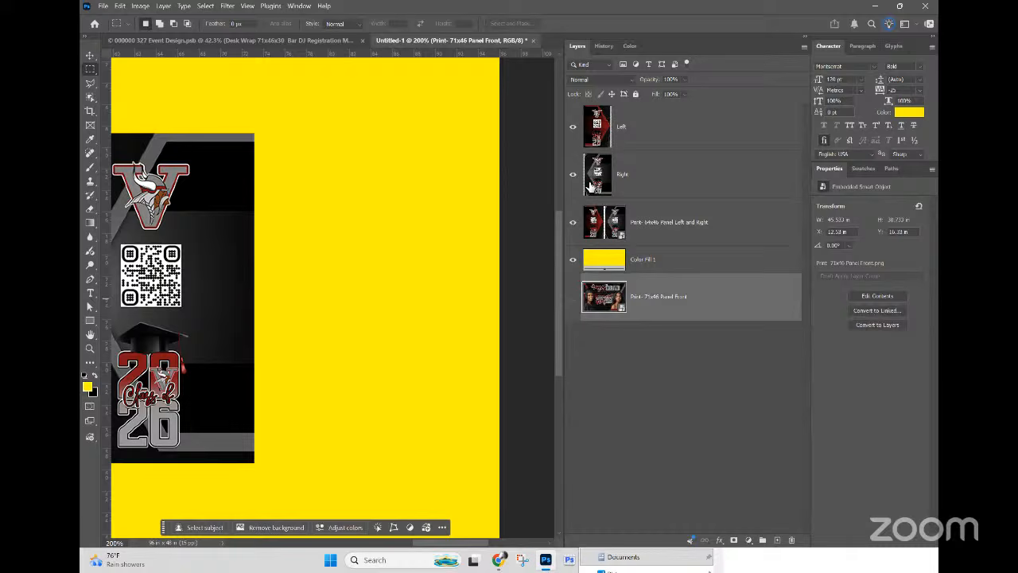
pyautogui.click(572, 233)
pyautogui.click(574, 265)
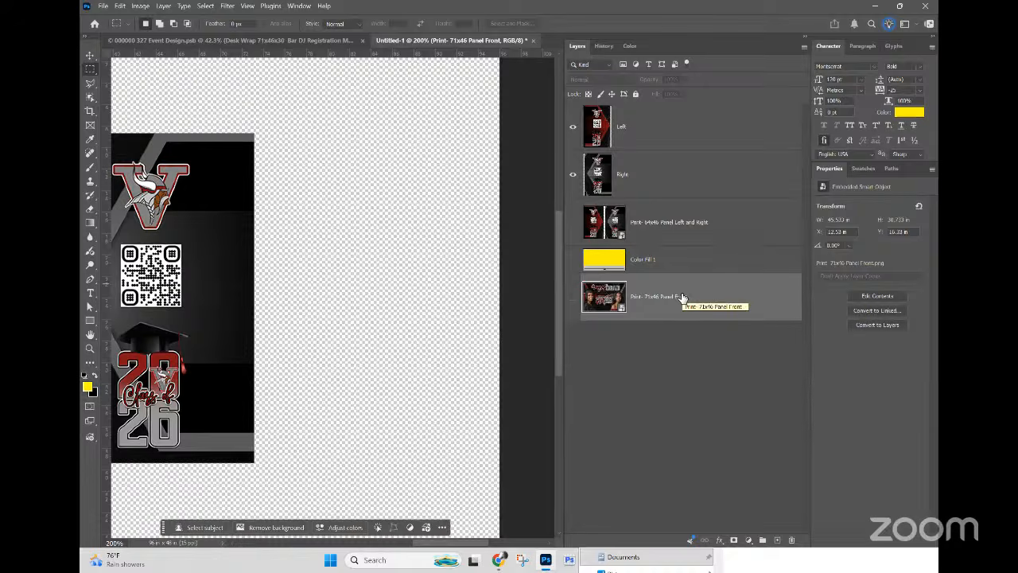
pyautogui.hotkey('ctrl', '-')
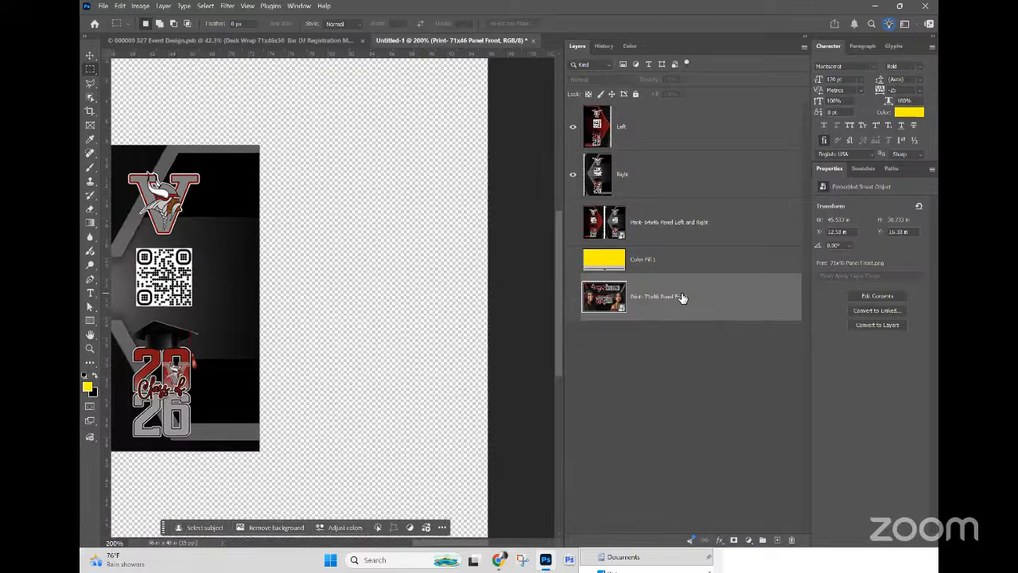
# Step: Show the yellow fill again and spread the Left and Right panels to opposite ends of the canvas, with Left at about X 2.5 in
pyautogui.click(619, 130)
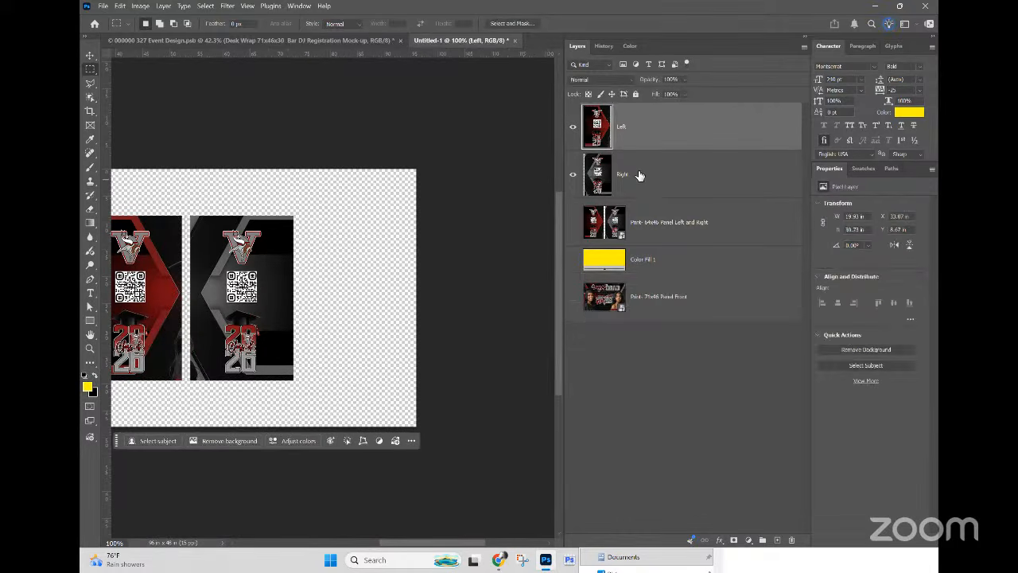
pyautogui.moveTo(259, 282); pyautogui.dragTo(464, 271)
pyautogui.hotkey('ctrl', '0')
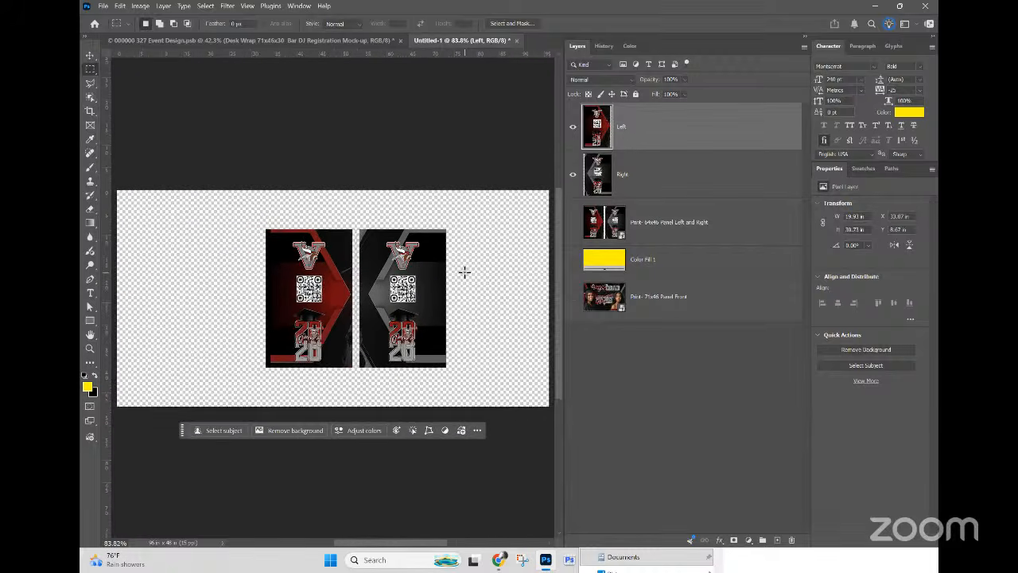
pyautogui.press('v')
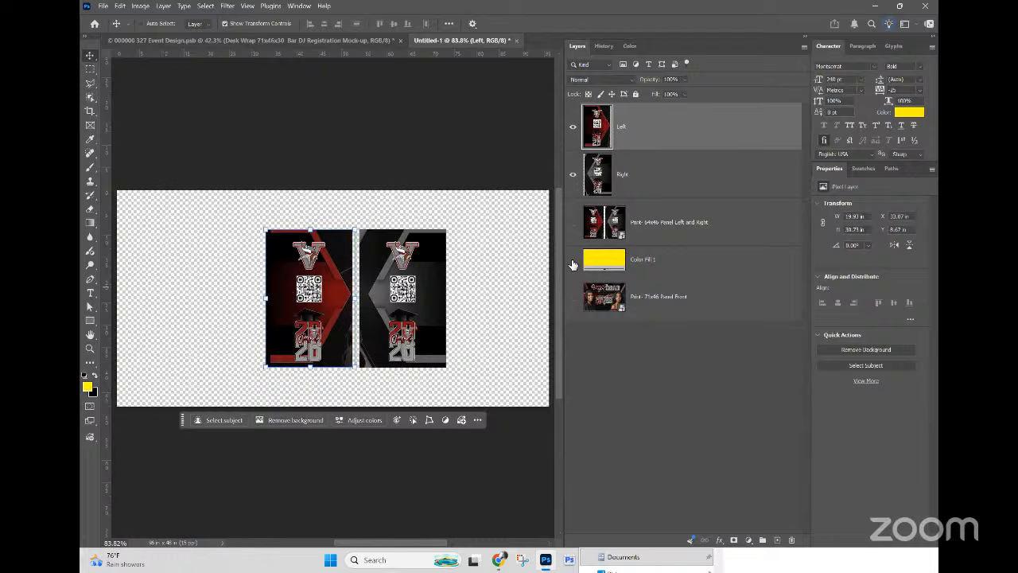
pyautogui.click(572, 259)
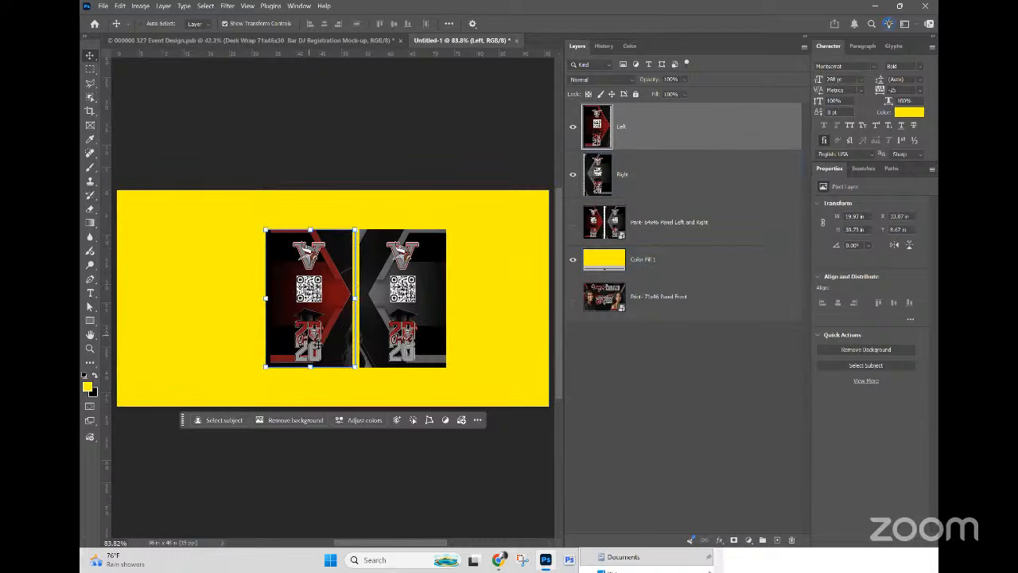
pyautogui.moveTo(299, 337); pyautogui.dragTo(162, 338)
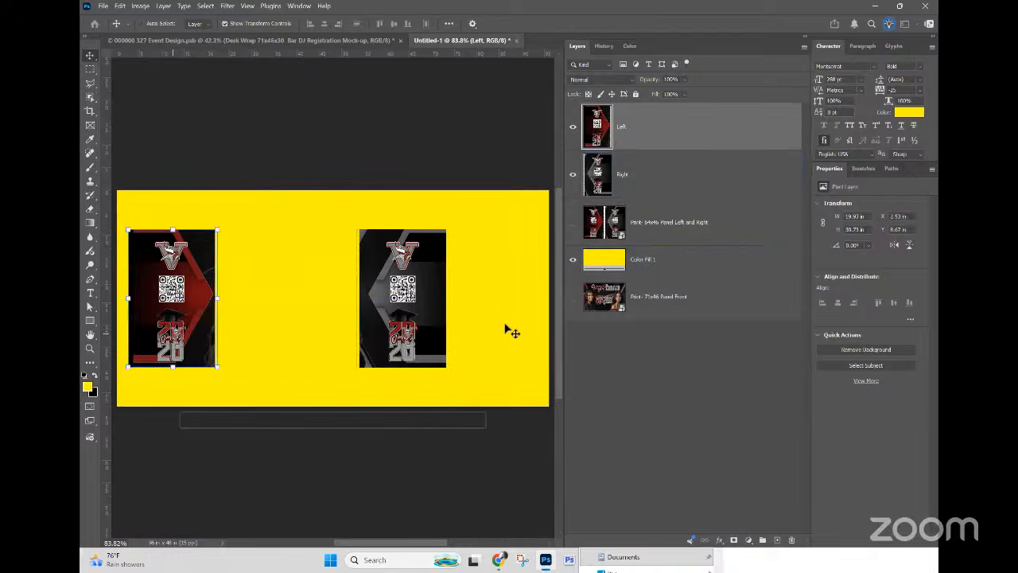
pyautogui.click(629, 184)
pyautogui.moveTo(464, 313); pyautogui.dragTo(559, 312)
# Step: Move the "Print- 71x46 Panel Front" layer above the yellow fill in the layer stack and make it visible
pyautogui.click(644, 222)
pyautogui.click(686, 298)
pyautogui.moveTo(686, 298); pyautogui.dragTo(675, 254)
pyautogui.click(573, 270)
# Step: Position the front panel beside the Left panel at about X 23.5 in, and bring the Right panel in to about X 70 in
pyautogui.moveTo(333, 318); pyautogui.dragTo(385, 283)
pyautogui.click(642, 175)
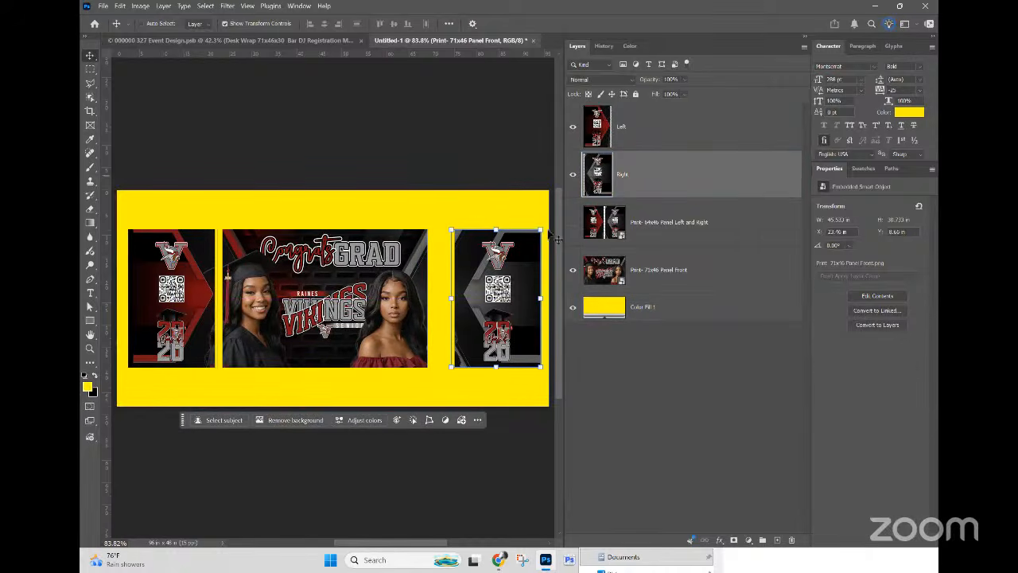
pyautogui.moveTo(513, 262); pyautogui.dragTo(489, 262)
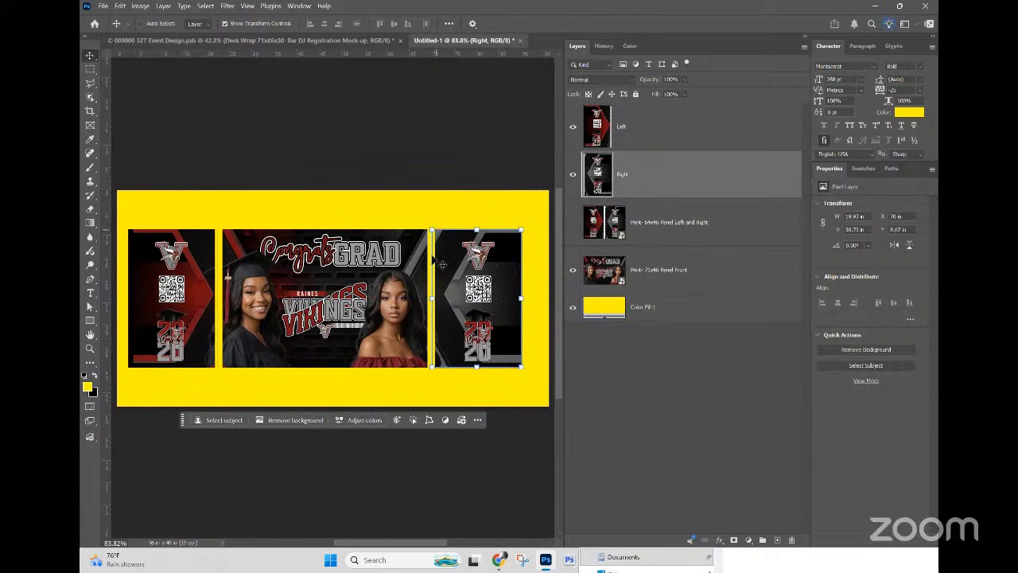
pyautogui.keyDown('ctrl'); pyautogui.click(425, 230); pyautogui.keyUp('ctrl')
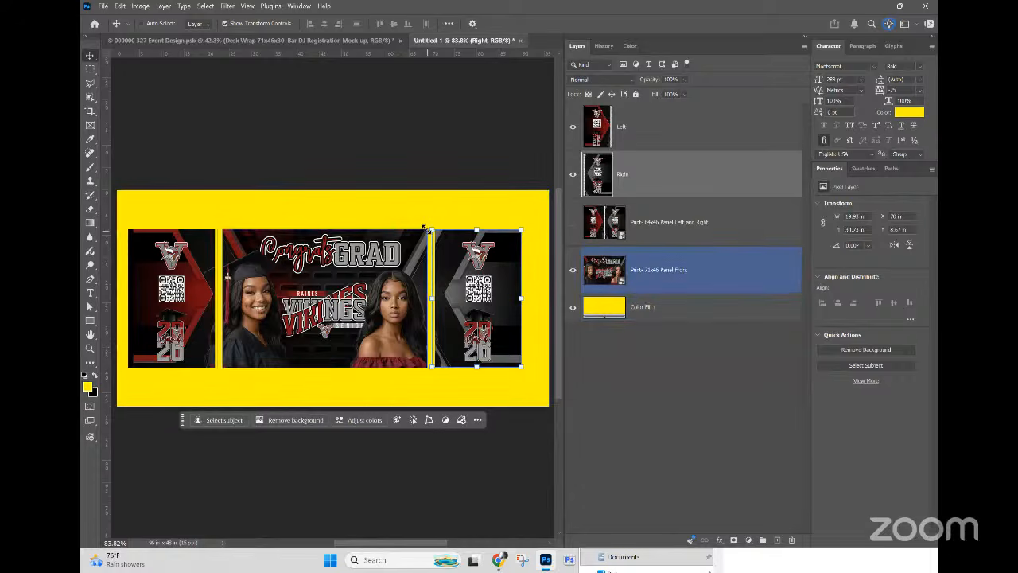
pyautogui.keyDown('ctrl'); pyautogui.click(424, 220); pyautogui.keyUp('ctrl')
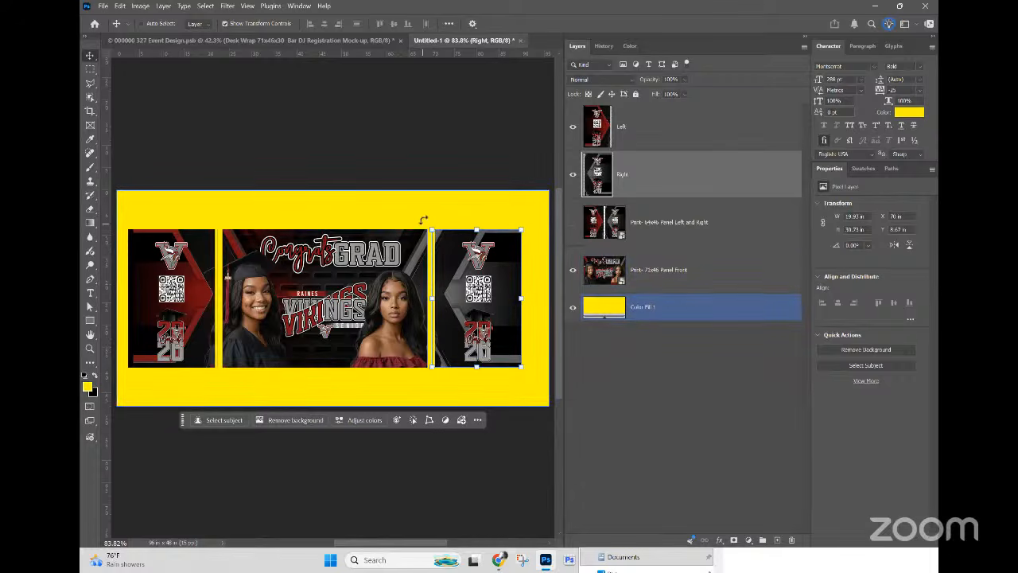
pyautogui.keyDown('ctrl'); pyautogui.click(426, 261); pyautogui.keyUp('ctrl')
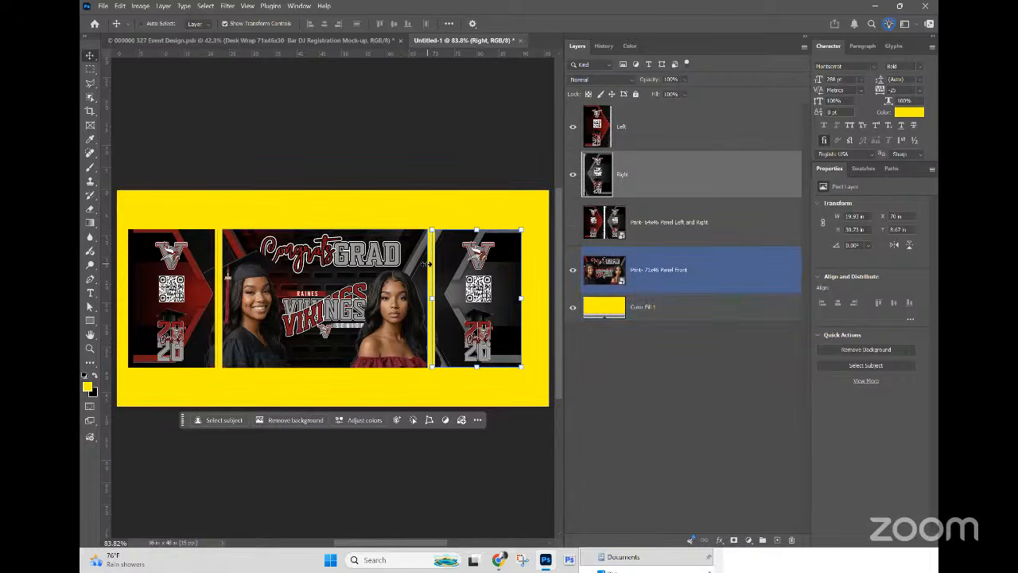
pyautogui.keyDown('ctrl'); pyautogui.click(199, 267); pyautogui.keyUp('ctrl')
pyautogui.keyDown('ctrl'); pyautogui.click(219, 240); pyautogui.keyUp('ctrl')
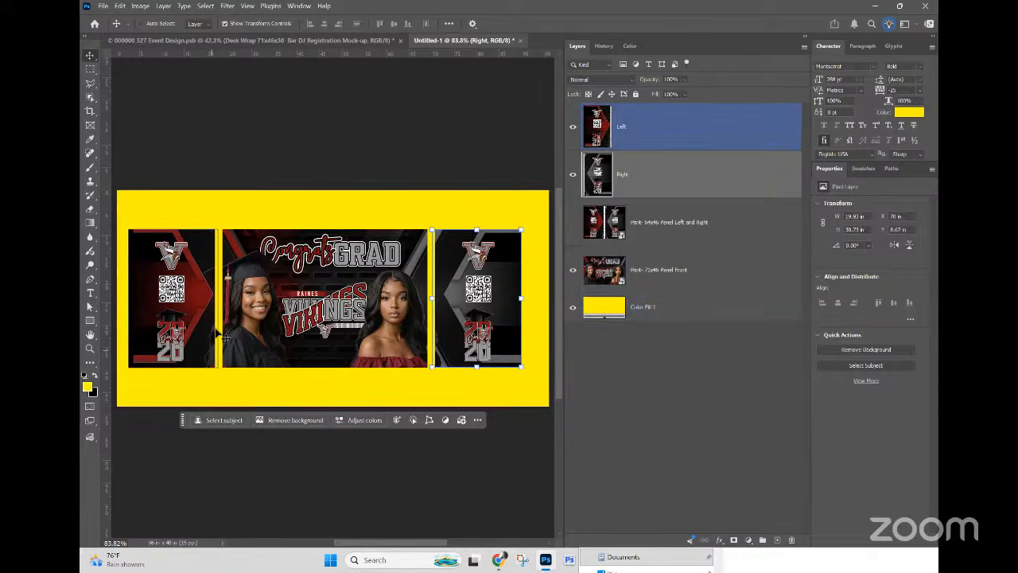
pyautogui.keyDown('ctrl'); pyautogui.click(239, 237); pyautogui.keyUp('ctrl')
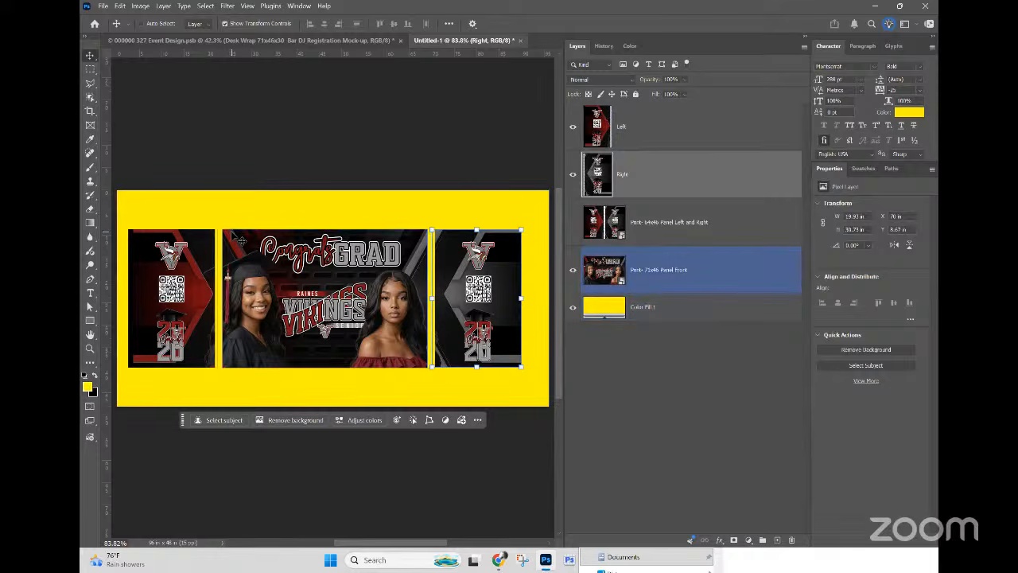
pyautogui.keyDown('ctrl'); pyautogui.click(223, 257); pyautogui.keyUp('ctrl')
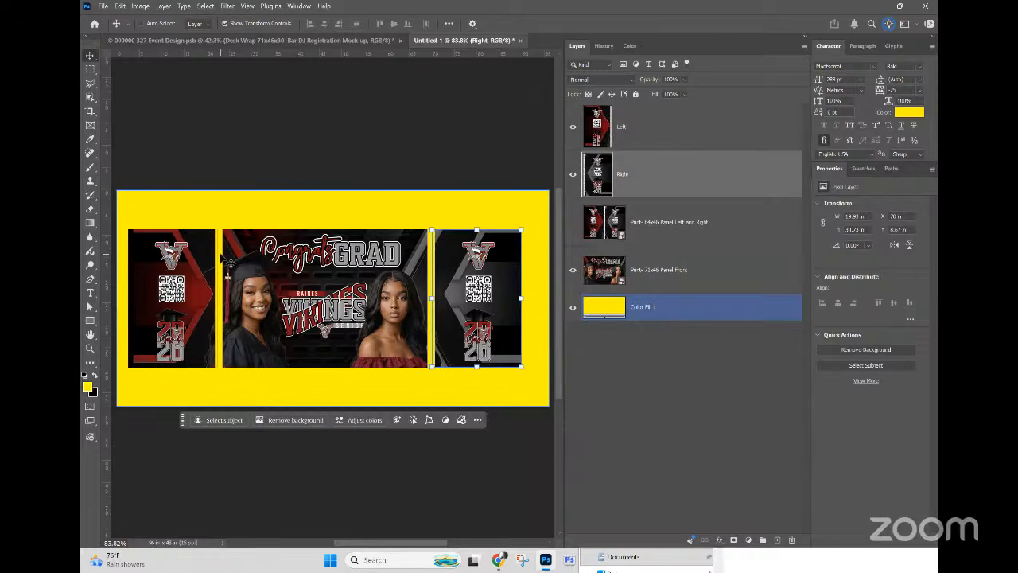
pyautogui.keyDown('ctrl'); pyautogui.click(195, 255); pyautogui.keyUp('ctrl')
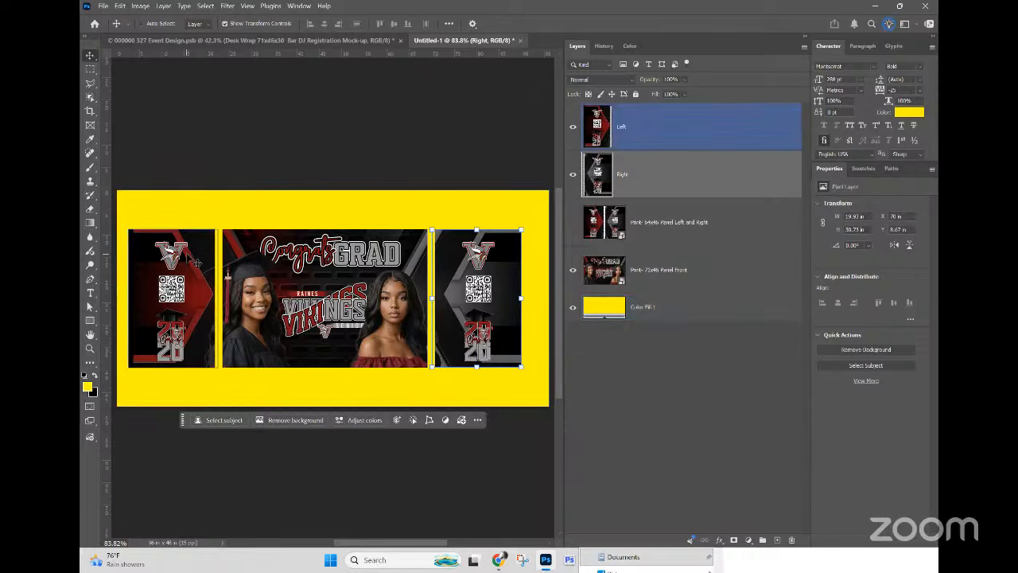
pyautogui.keyDown('ctrl'); pyautogui.click(221, 238); pyautogui.keyUp('ctrl')
pyautogui.keyDown('ctrl'); pyautogui.click(223, 240); pyautogui.keyUp('ctrl')
pyautogui.keyDown('ctrl'); pyautogui.click(220, 241); pyautogui.keyUp('ctrl')
pyautogui.keyDown('ctrl'); pyautogui.click(214, 230); pyautogui.keyUp('ctrl')
pyautogui.keyDown('ctrl'); pyautogui.click(225, 362); pyautogui.keyUp('ctrl')
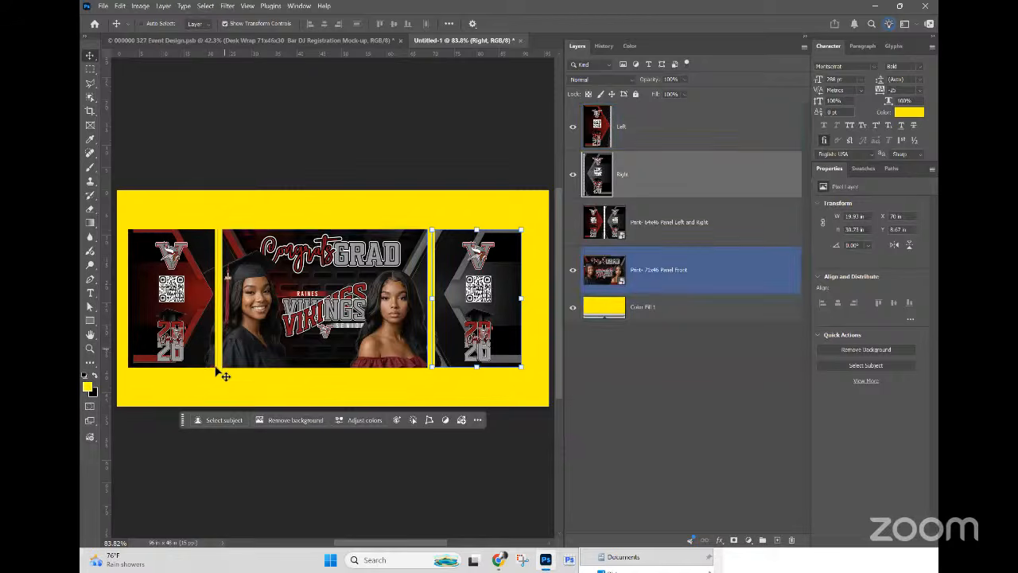
pyautogui.keyDown('ctrl'); pyautogui.click(216, 369); pyautogui.keyUp('ctrl')
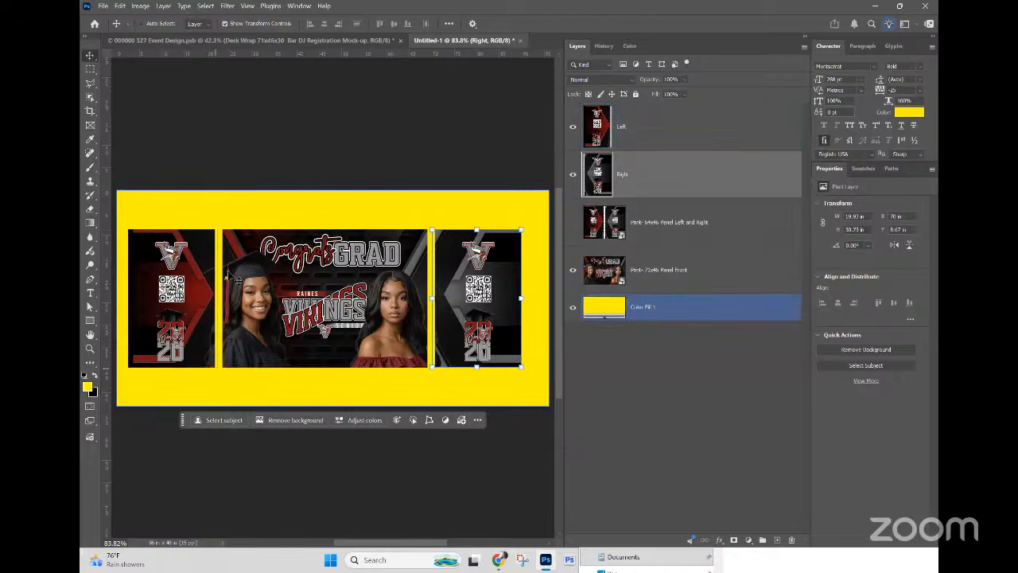
pyautogui.keyDown('ctrl'); pyautogui.click(217, 237); pyautogui.keyUp('ctrl')
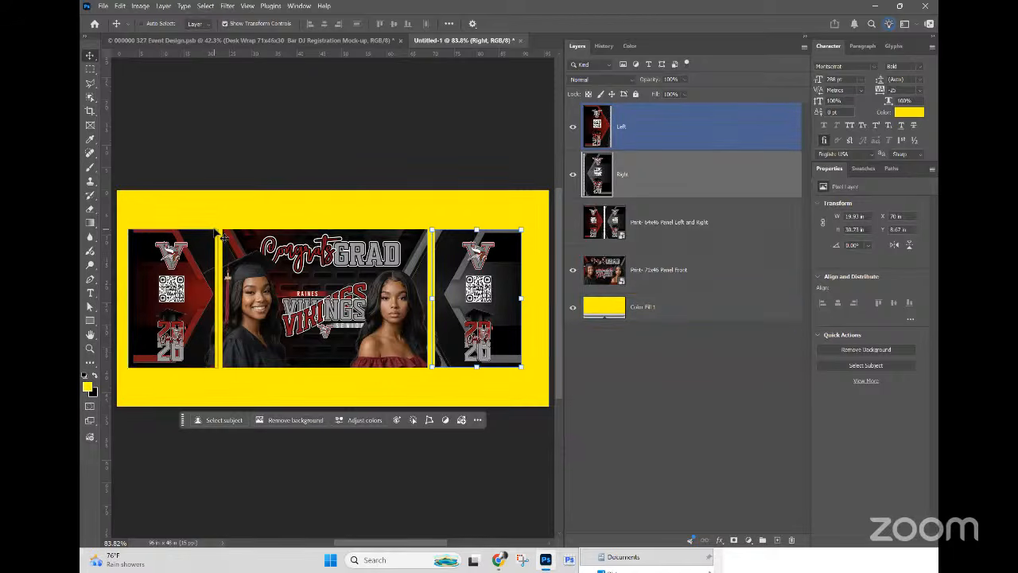
pyautogui.keyDown('ctrl'); pyautogui.click(225, 241); pyautogui.keyUp('ctrl')
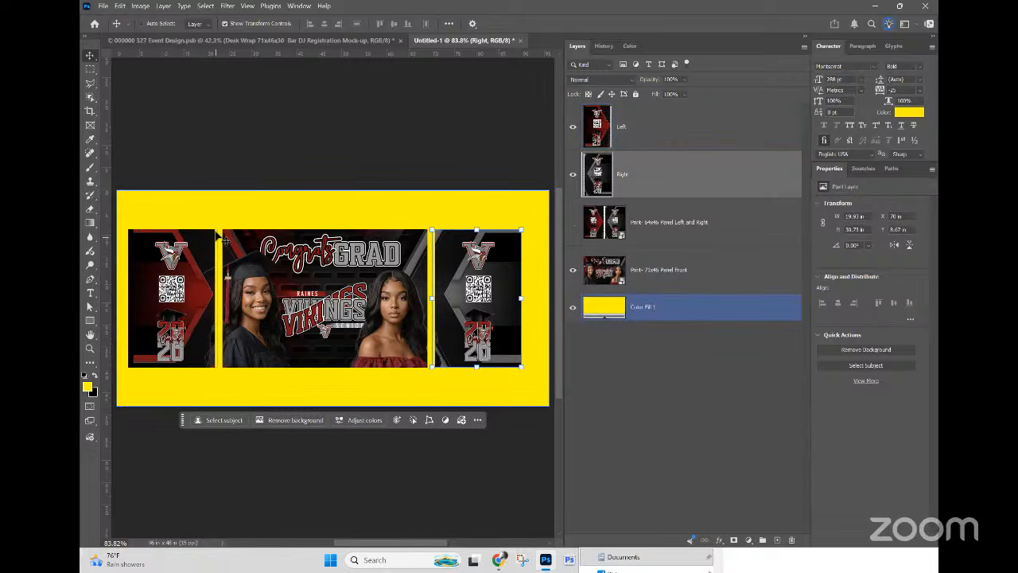
pyautogui.keyDown('ctrl'); pyautogui.click(219, 325); pyautogui.keyUp('ctrl')
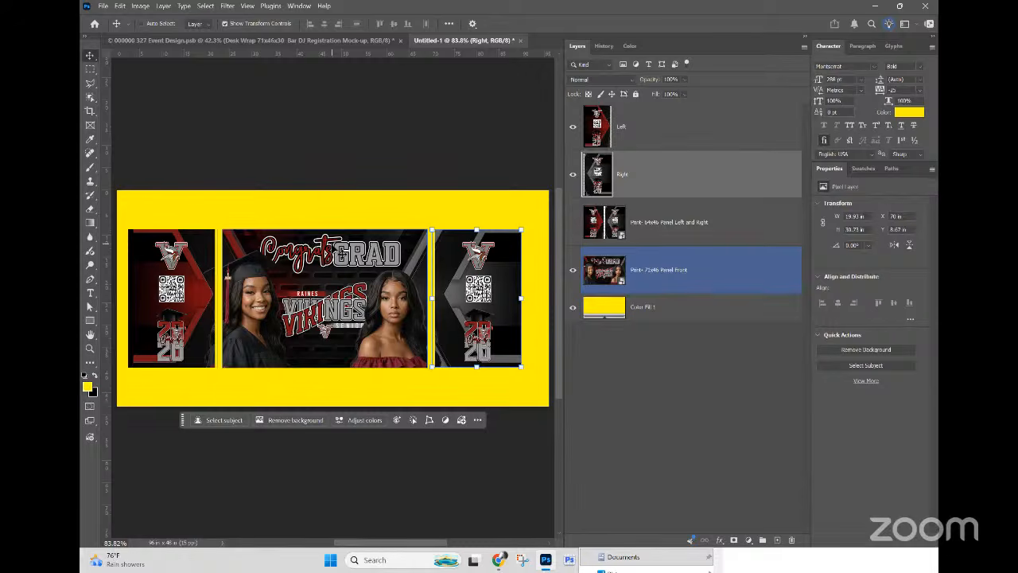
# Step: Examine the spacing between the left, front and right panels on the yellow background at closer zoom
pyautogui.click(654, 222)
pyautogui.hotkey('ctrl', '+')
pyautogui.hotkey('ctrl', '+')
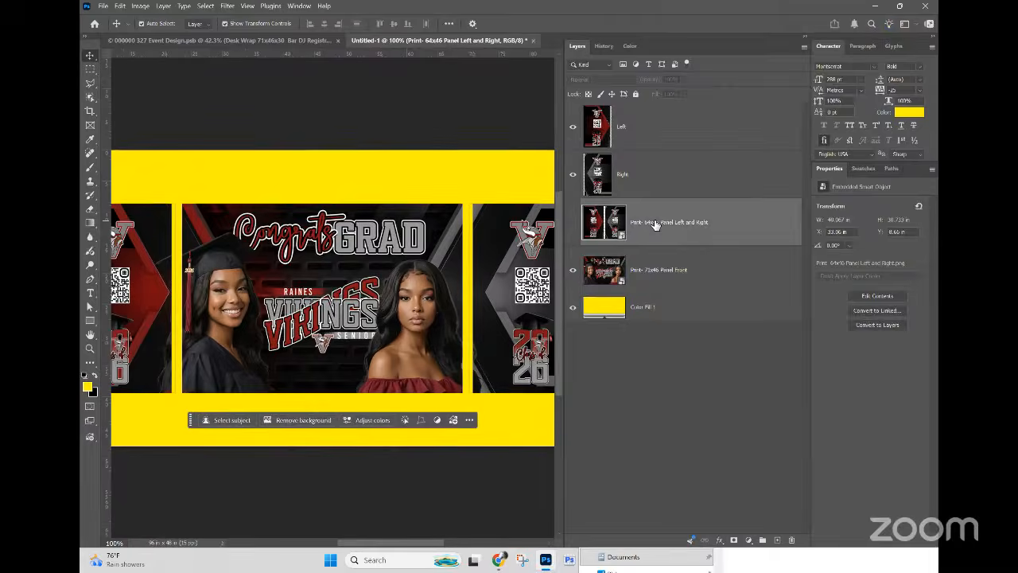
pyautogui.hotkey('ctrl', '-')
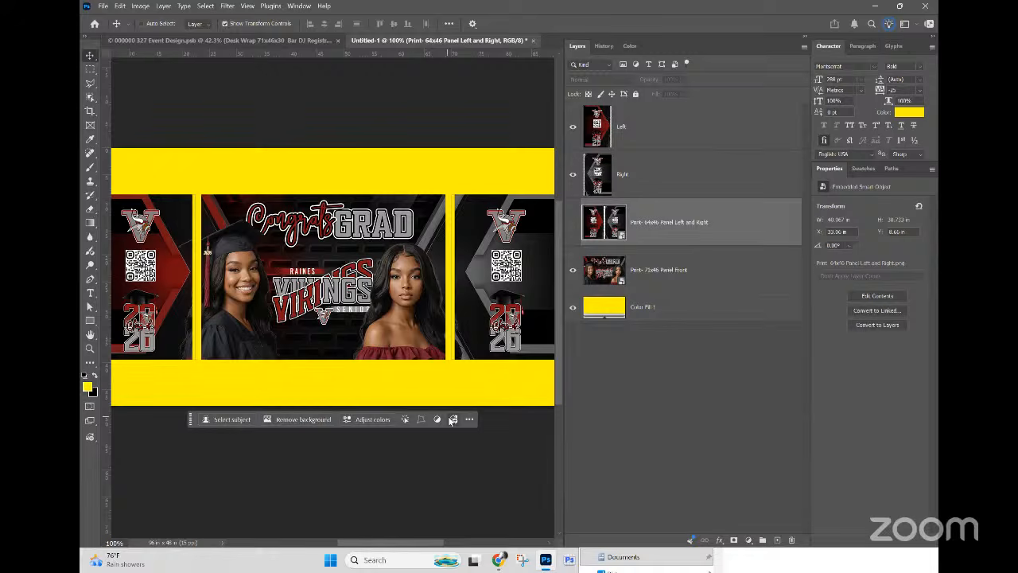
pyautogui.click(299, 296)
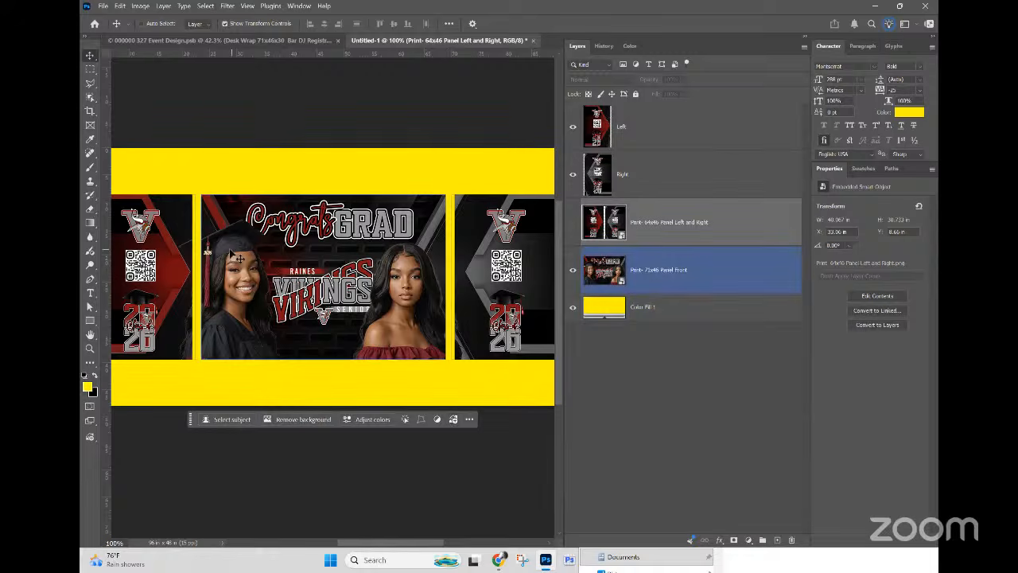
pyautogui.click(451, 206)
pyautogui.click(465, 206)
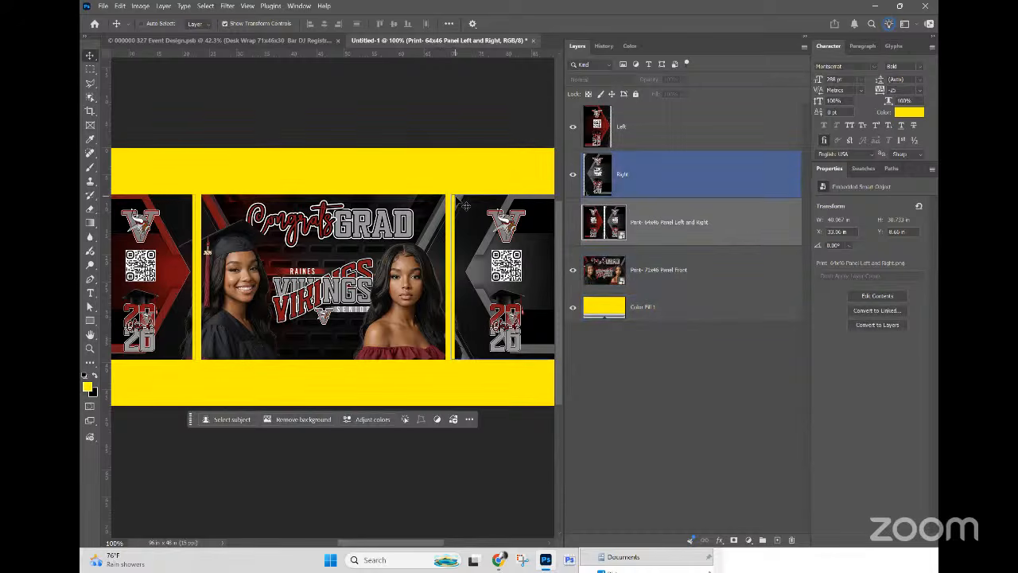
pyautogui.click(450, 206)
pyautogui.click(486, 219)
pyautogui.click(430, 231)
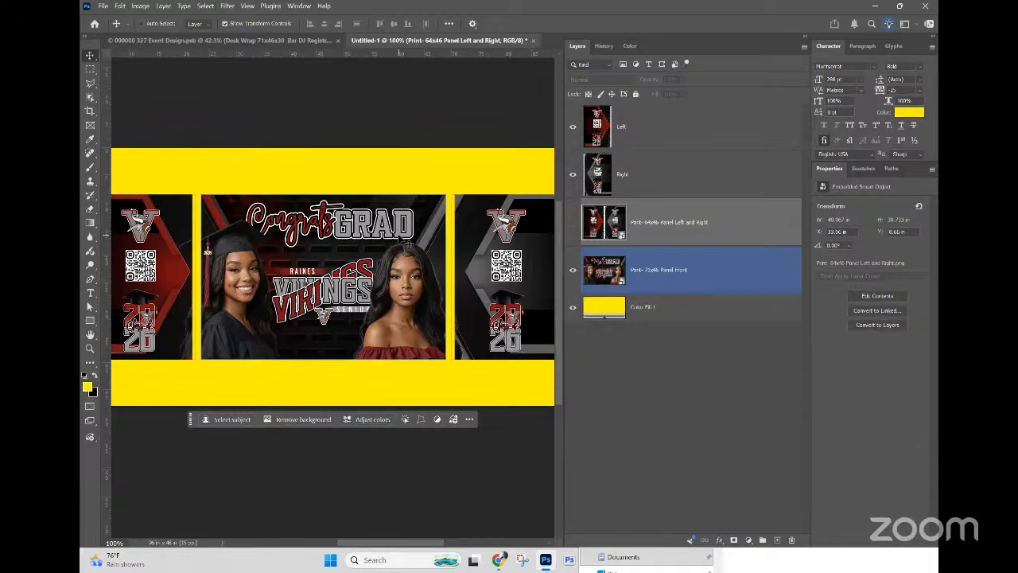
pyautogui.click(684, 319)
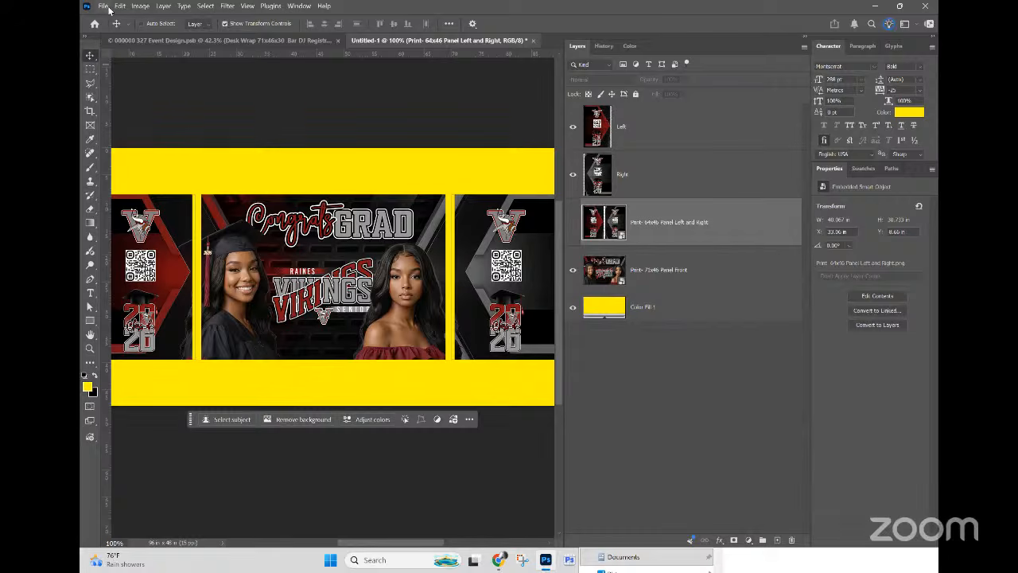
# Step: Save the panel layout as "Example Assembly" in Large Document Format (PSB) in the 352 folder, and close the document
pyautogui.click(625, 128)
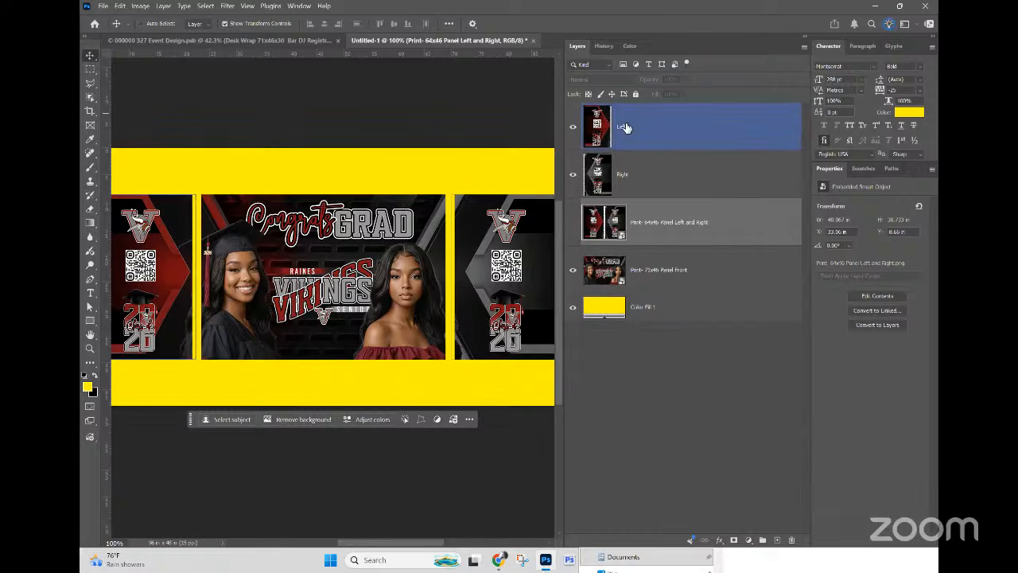
pyautogui.click(104, 7)
pyautogui.click(127, 133)
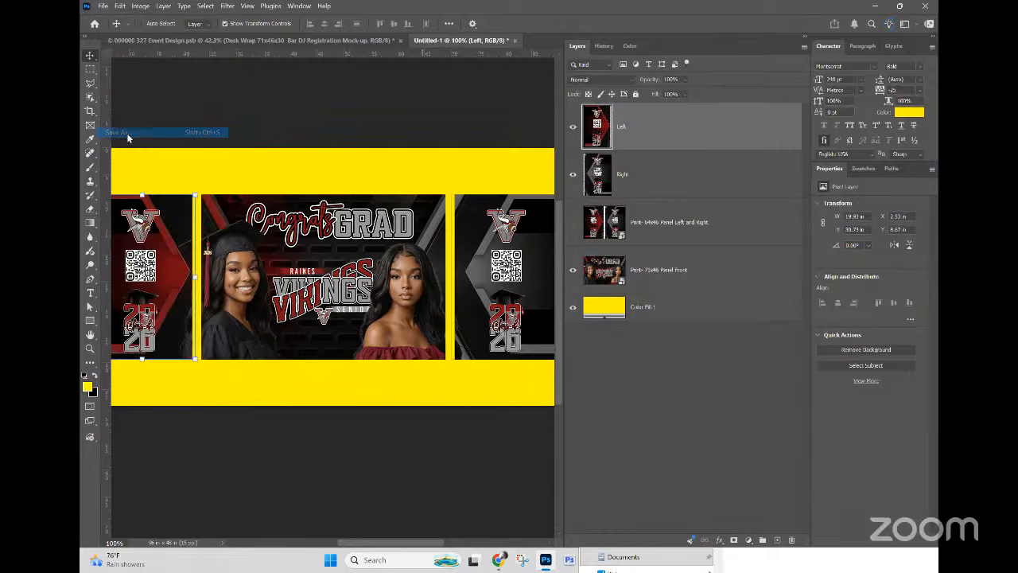
pyautogui.write('E')
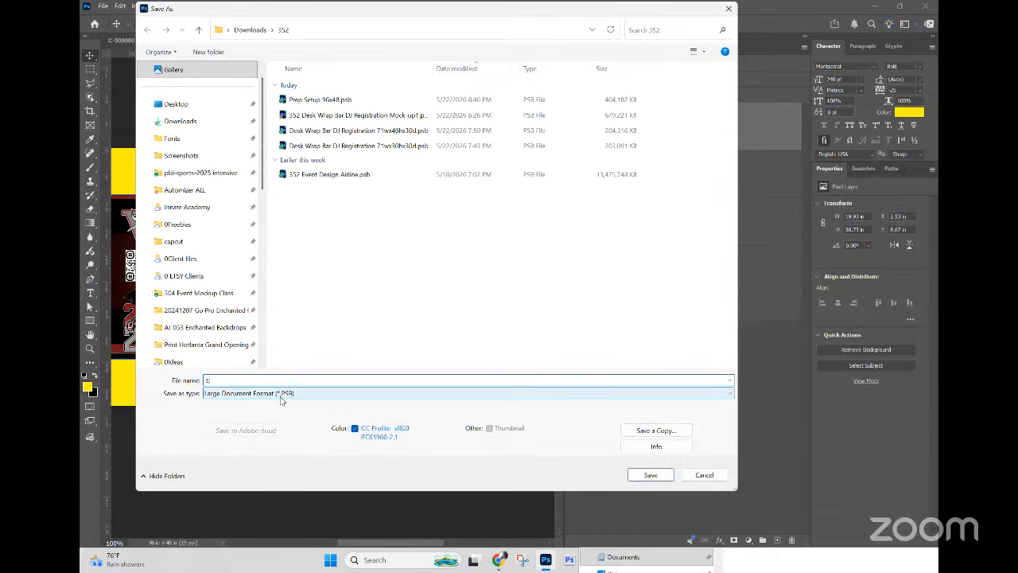
pyautogui.write('xample Assembly')
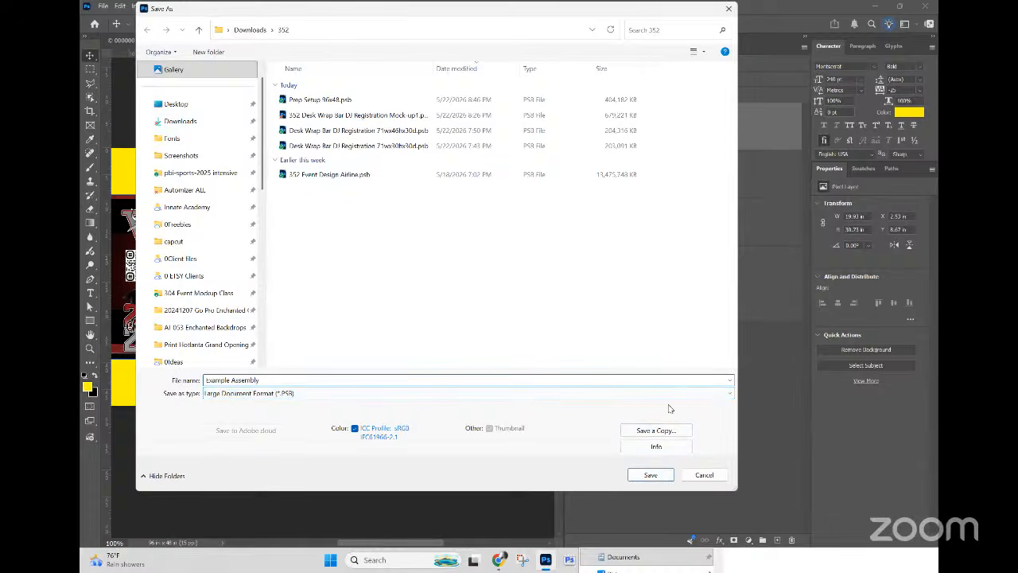
pyautogui.click(652, 475)
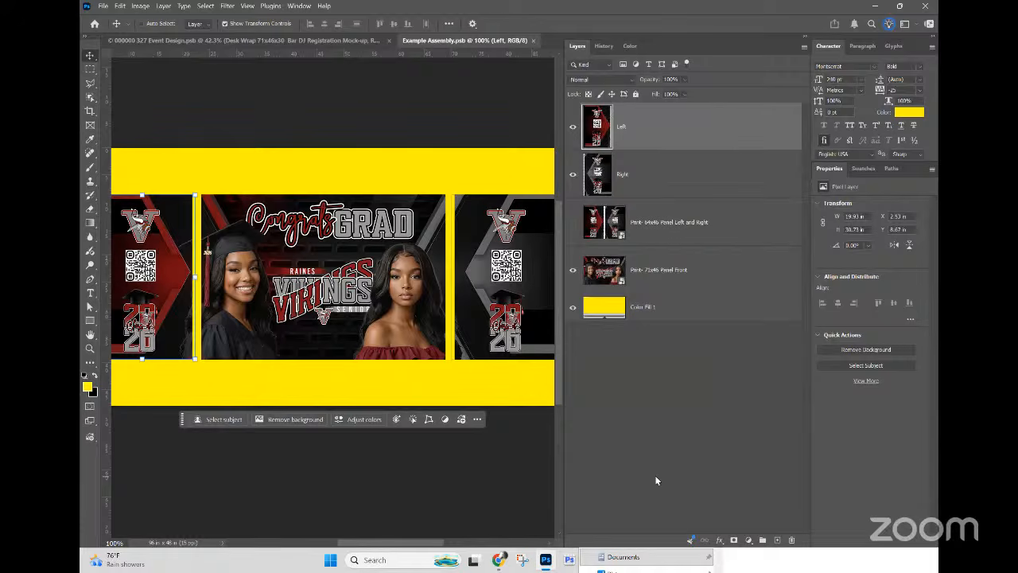
pyautogui.click(672, 432)
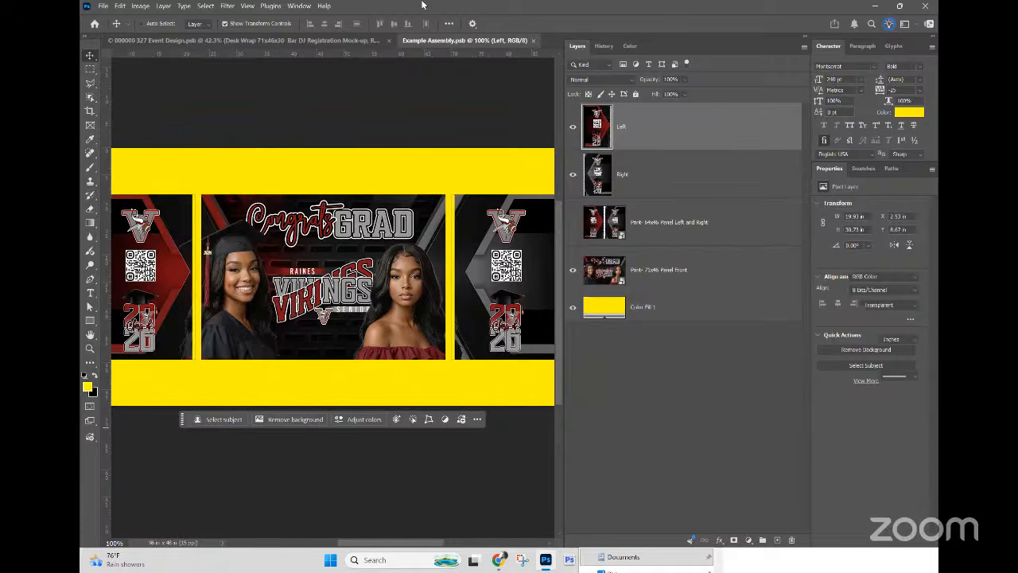
pyautogui.click(531, 42)
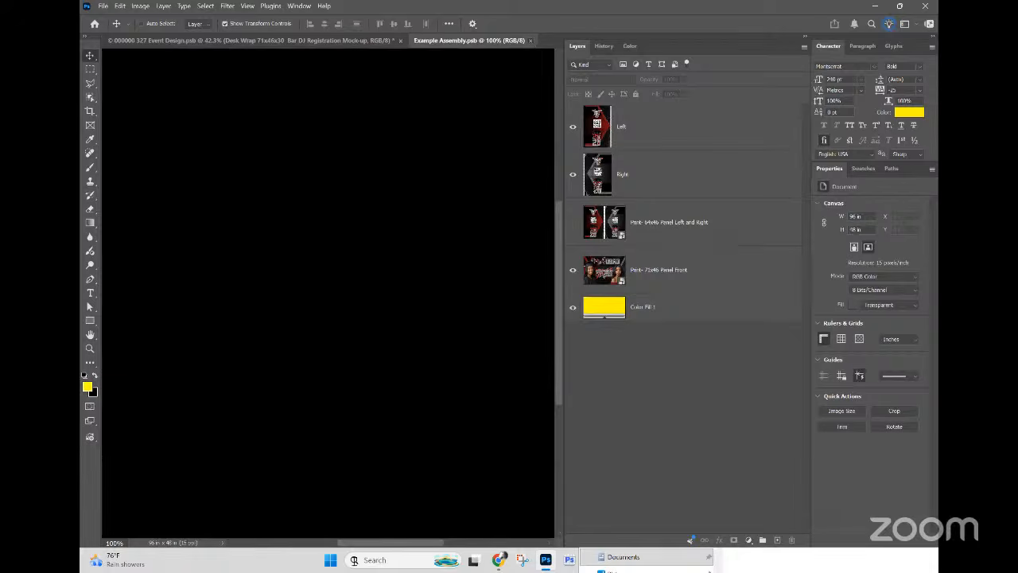
# Step: Switch to File Explorer and create a folder named "Print" inside the 352 folder
pyautogui.press('super')
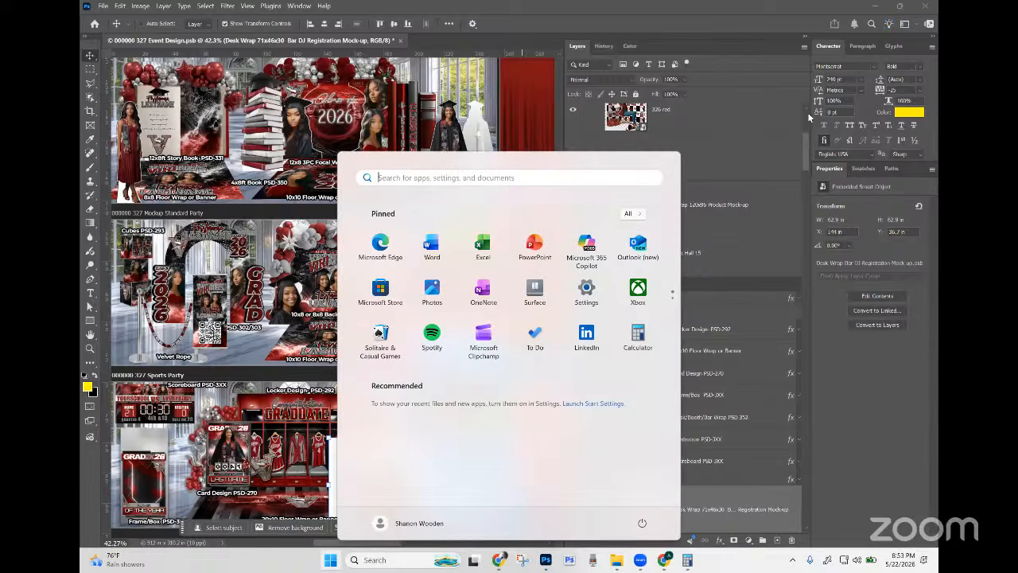
pyautogui.hotkey('alt', 'Tab')
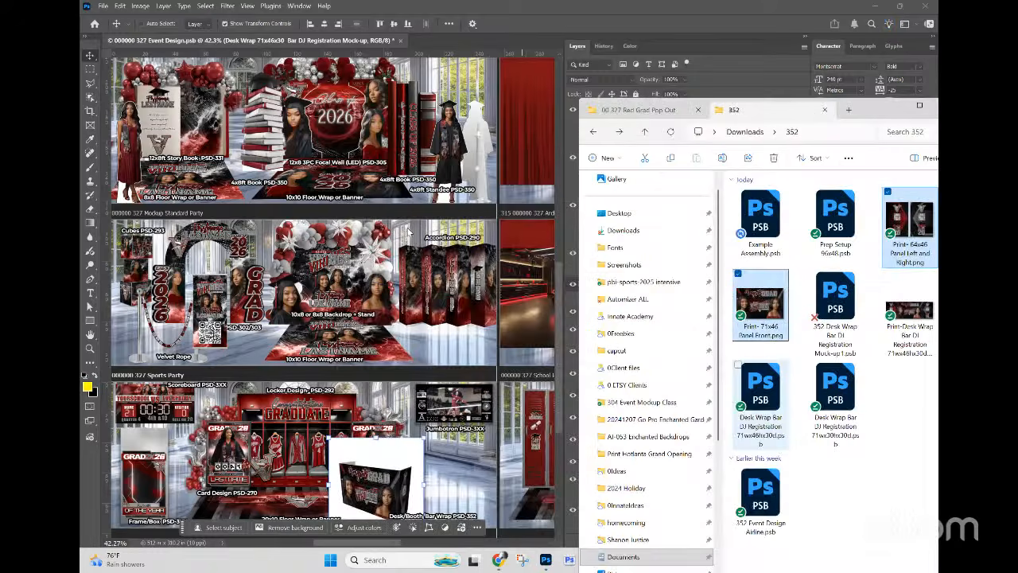
pyautogui.moveTo(878, 110); pyautogui.dragTo(389, 89)
pyautogui.click(384, 304)
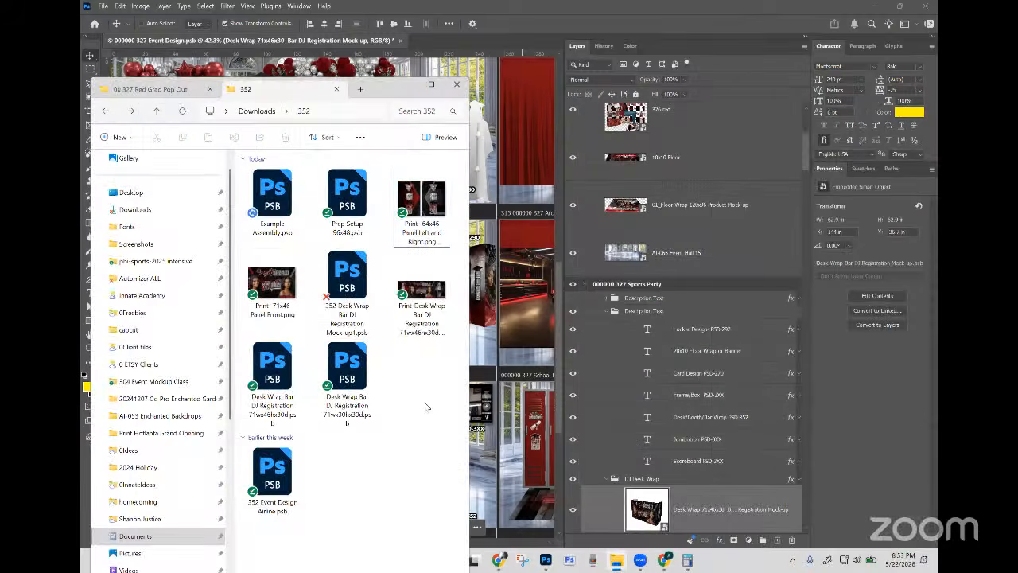
pyautogui.rightClick(400, 371)
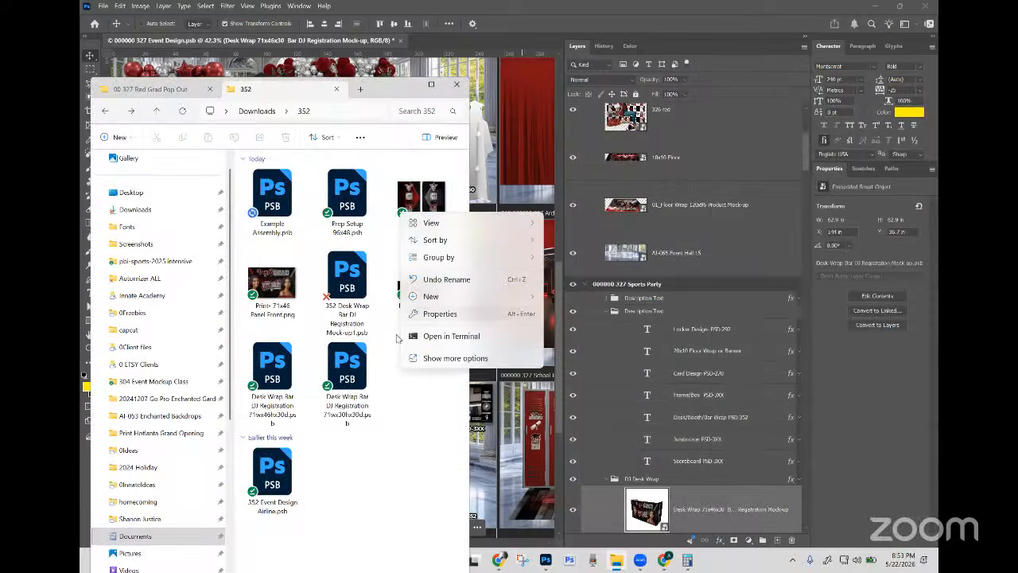
pyautogui.moveTo(477, 297)
pyautogui.write('Print')
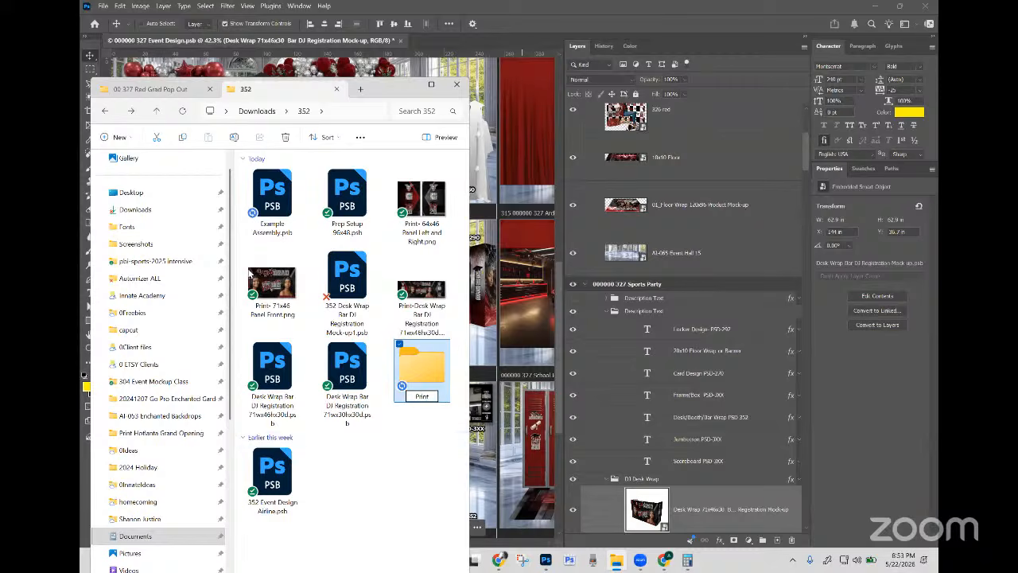
# Step: Move "Print- 64x46 Panel Left and Right.png" and "Print- 71x46 Panel Front.png" into the Print folder
pyautogui.click(410, 204)
pyautogui.click(414, 203)
pyautogui.keyDown('ctrl'); pyautogui.click(275, 284); pyautogui.keyUp('ctrl')
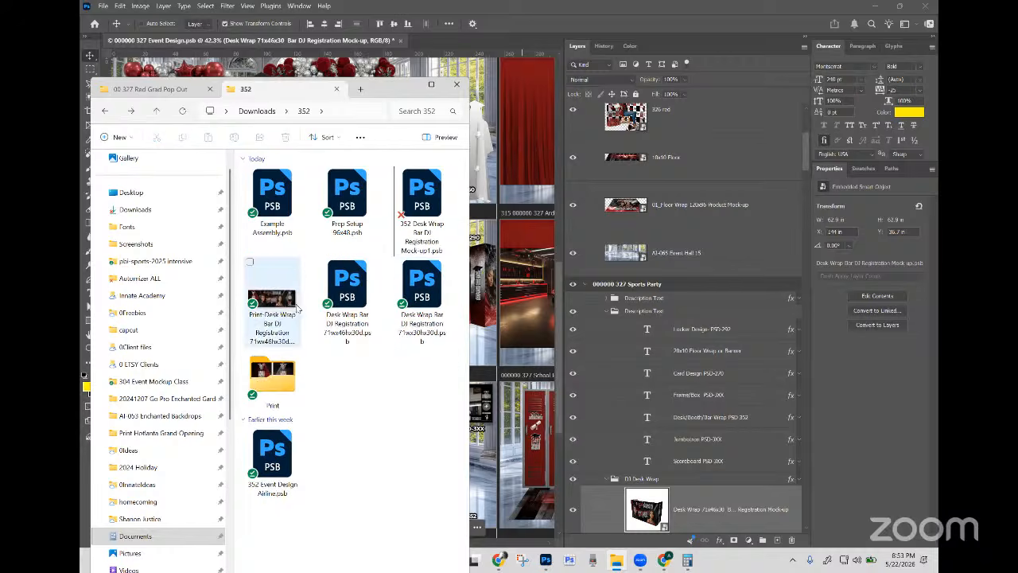
# Step: Rename the full wrap PNG to "Print-Desk Wrap Bar DJ Registration 131-71wx46hx30d.png" and move it into the Print folder
pyautogui.click(268, 304)
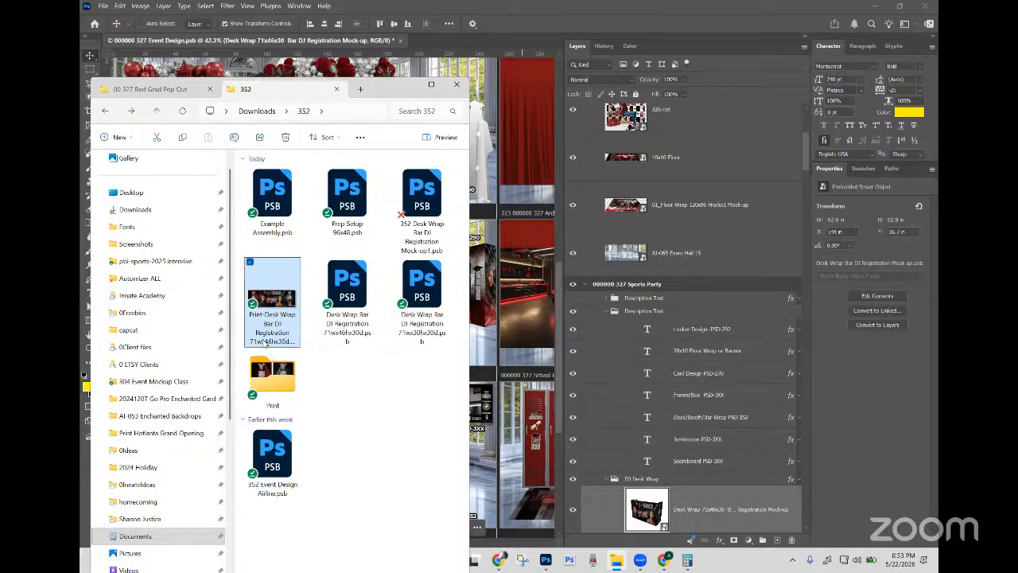
pyautogui.moveTo(263, 342); pyautogui.dragTo(259, 347)
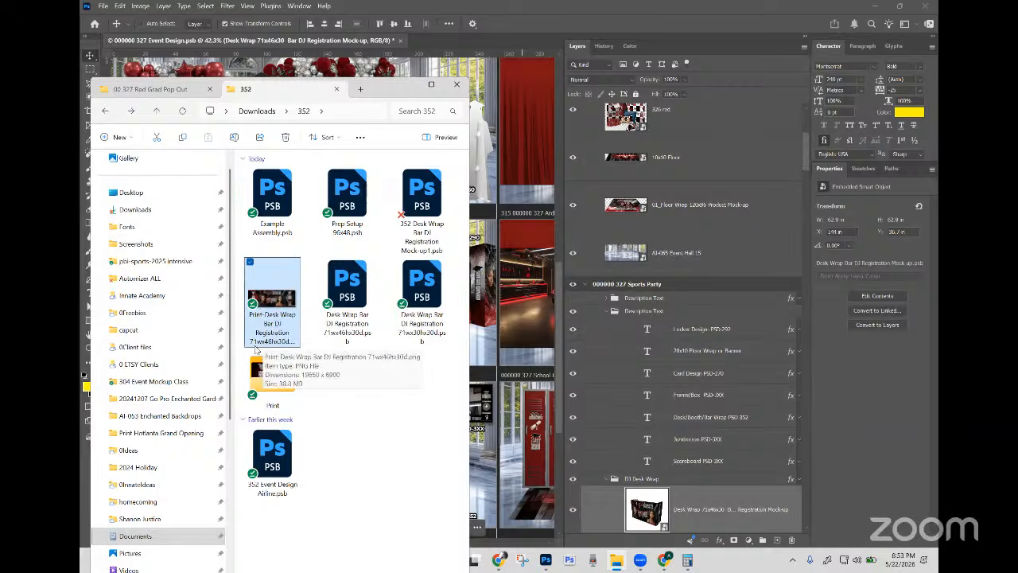
pyautogui.click(254, 343)
pyautogui.click(247, 332)
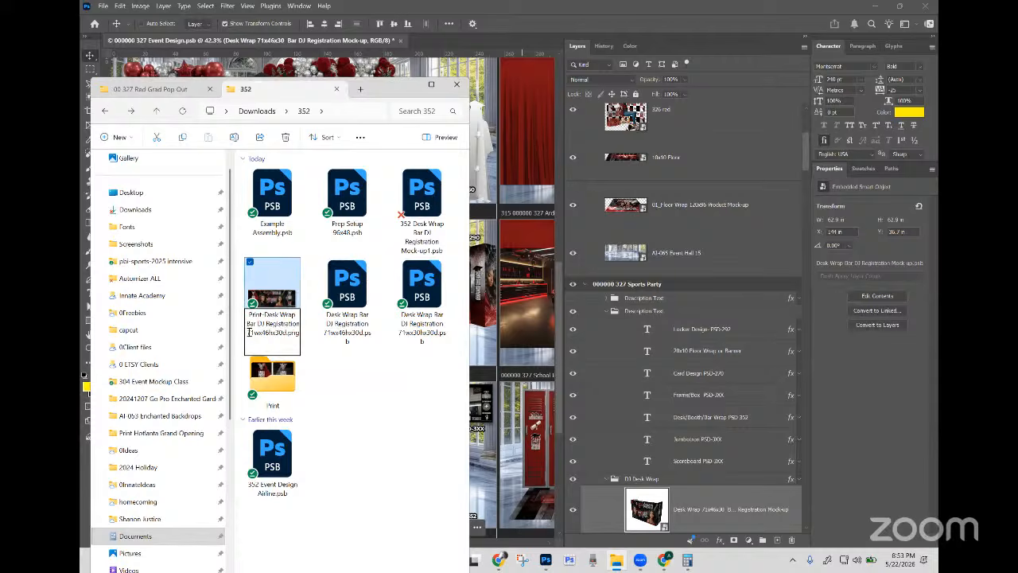
pyautogui.write('131')
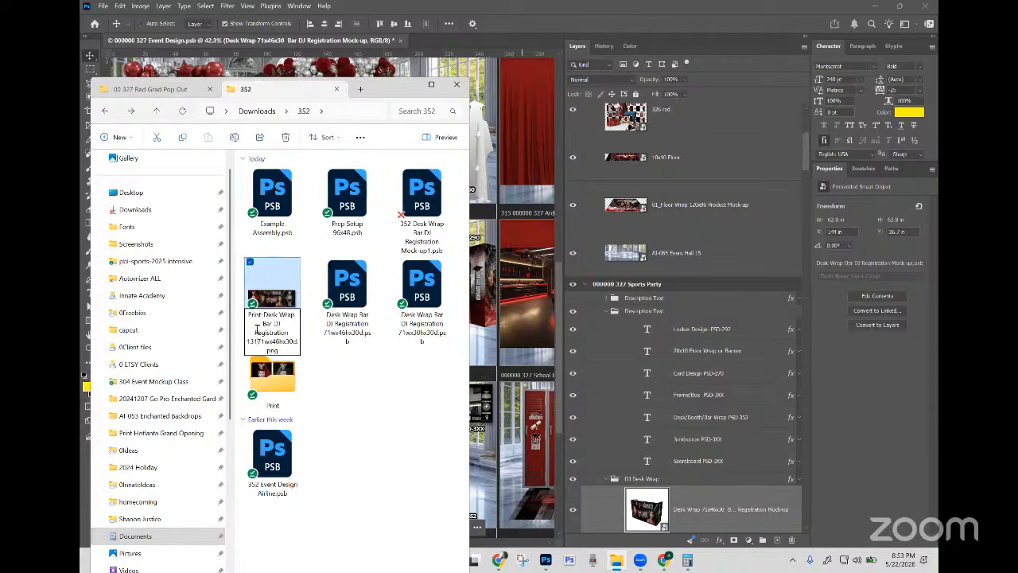
pyautogui.write(' -')
pyautogui.click(344, 371)
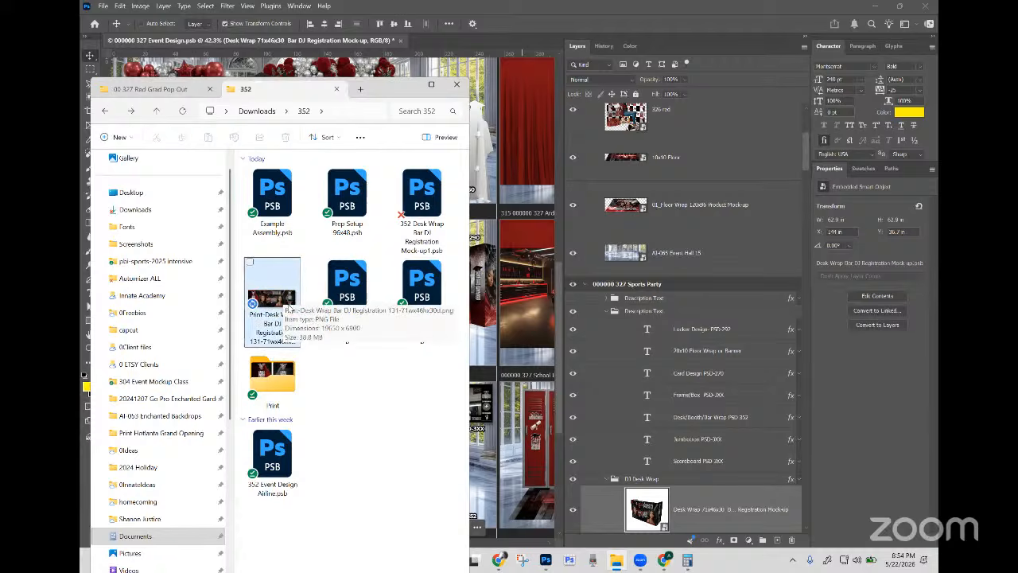
pyautogui.moveTo(286, 300); pyautogui.dragTo(288, 375)
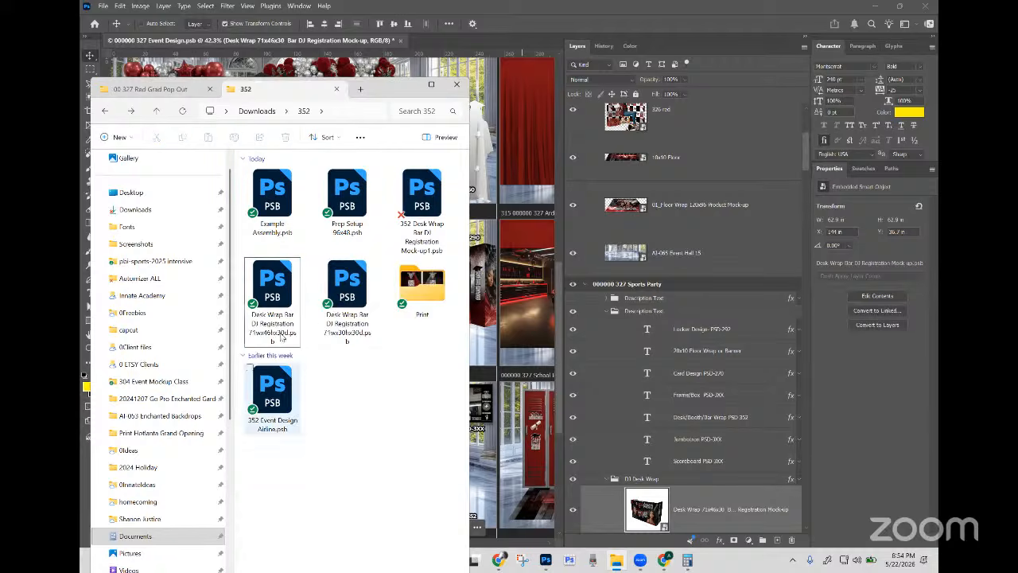
# Step: Create a folder named "Assembly" in the 352 folder and move "Example Assembly.psb" into it
pyautogui.click(436, 296)
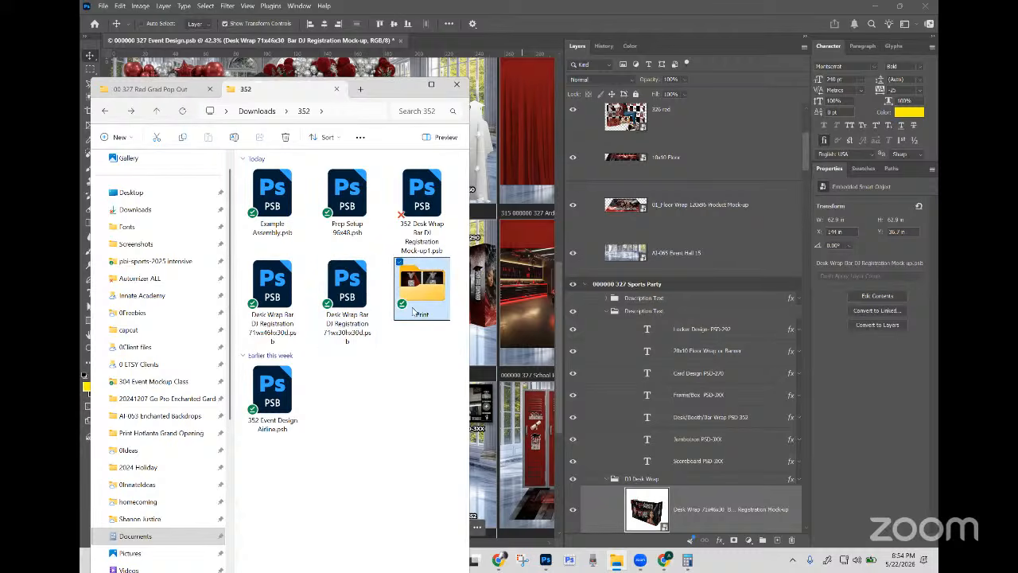
pyautogui.rightClick(351, 377)
pyautogui.moveTo(414, 308)
pyautogui.click(536, 54)
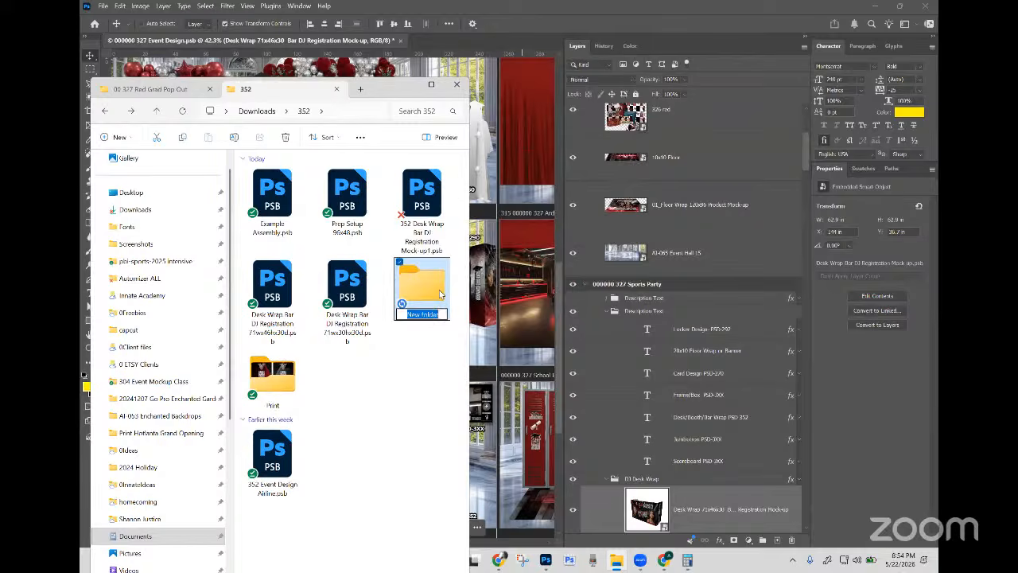
pyautogui.write('Assembly')
pyautogui.click(273, 178)
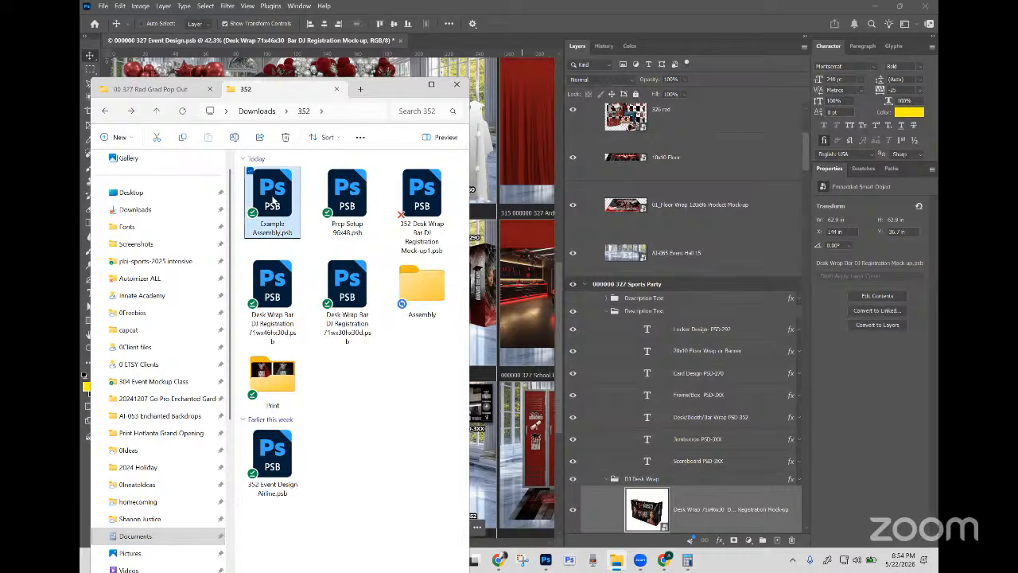
pyautogui.moveTo(397, 296); pyautogui.dragTo(391, 290)
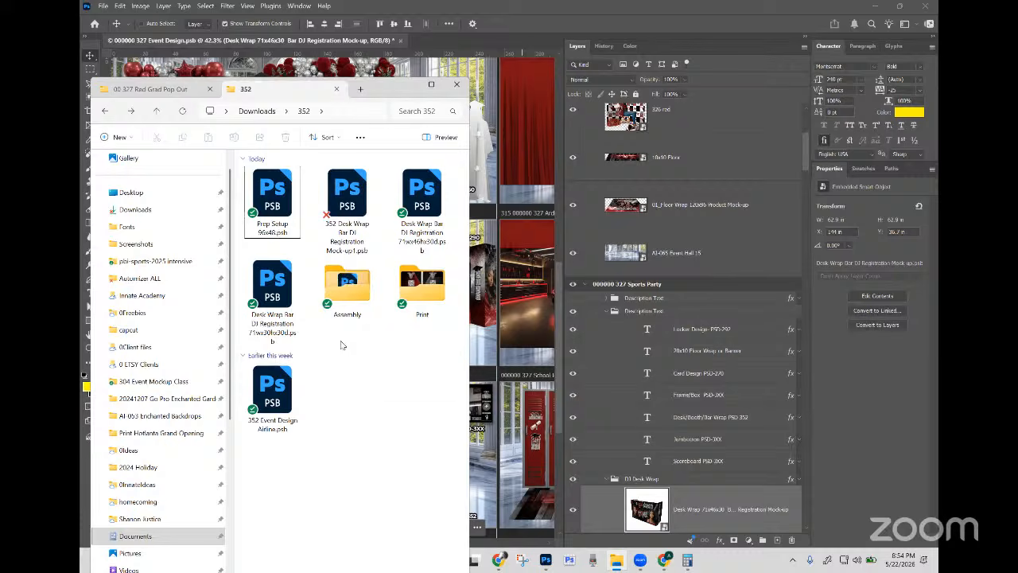
# Step: Create another folder named "Design and Mockup" in the 352 folder
pyautogui.rightClick(342, 347)
pyautogui.moveTo(372, 429)
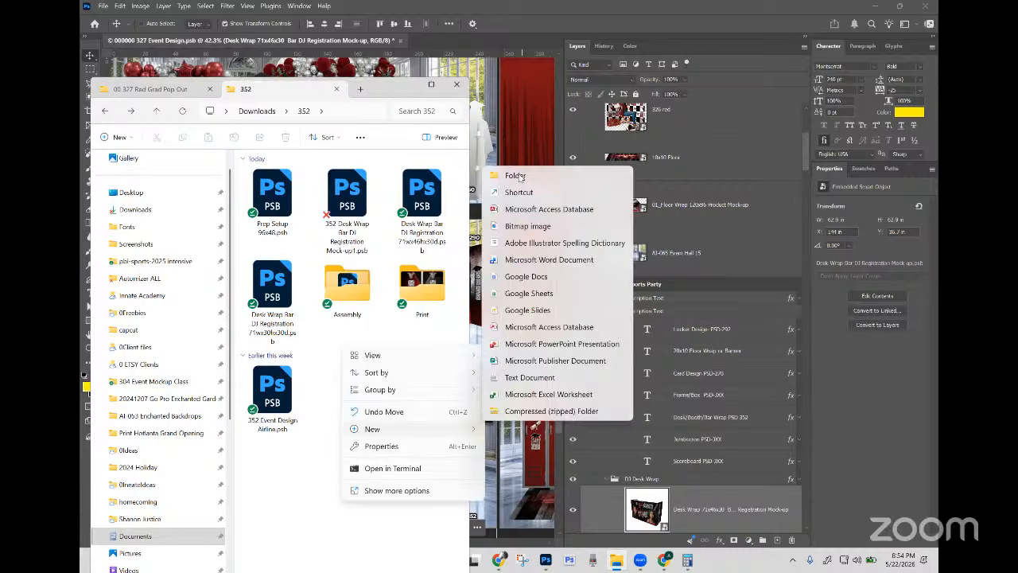
pyautogui.click(518, 175)
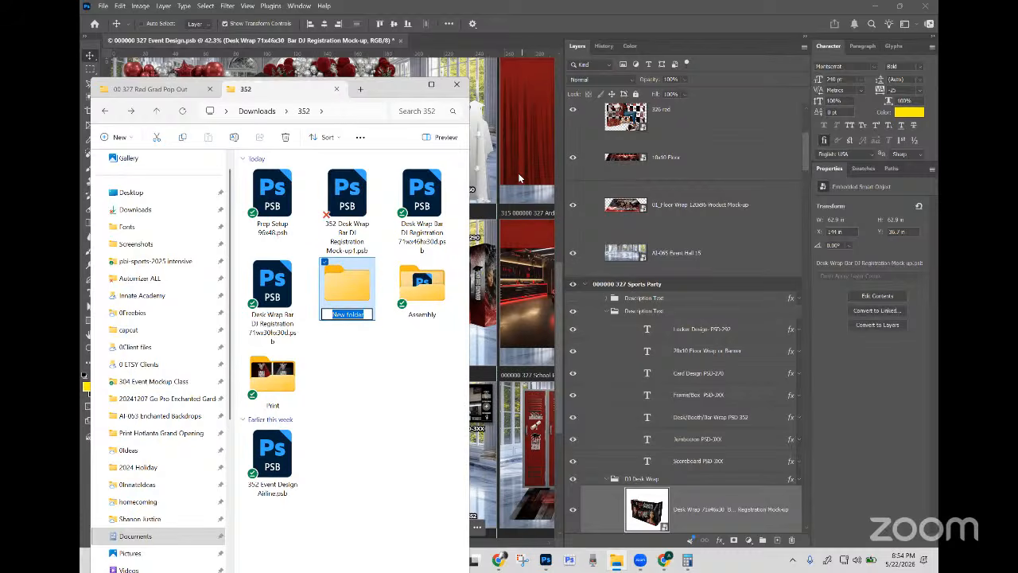
pyautogui.write('Design and Mockup')
pyautogui.press('Return')
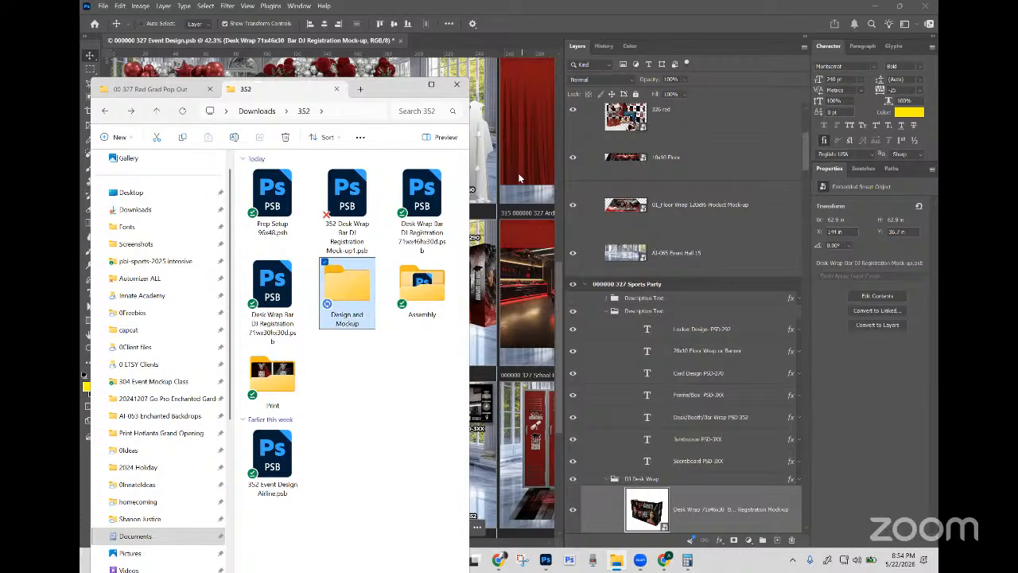
# Step: Move "352 Desk Wrap Bar DJ Registration Mock-up1.psb" into the Design and Mockup folder, and delete the 71wx46hx30d and 71wx30hx30d desk wrap PSB files
pyautogui.click(346, 200)
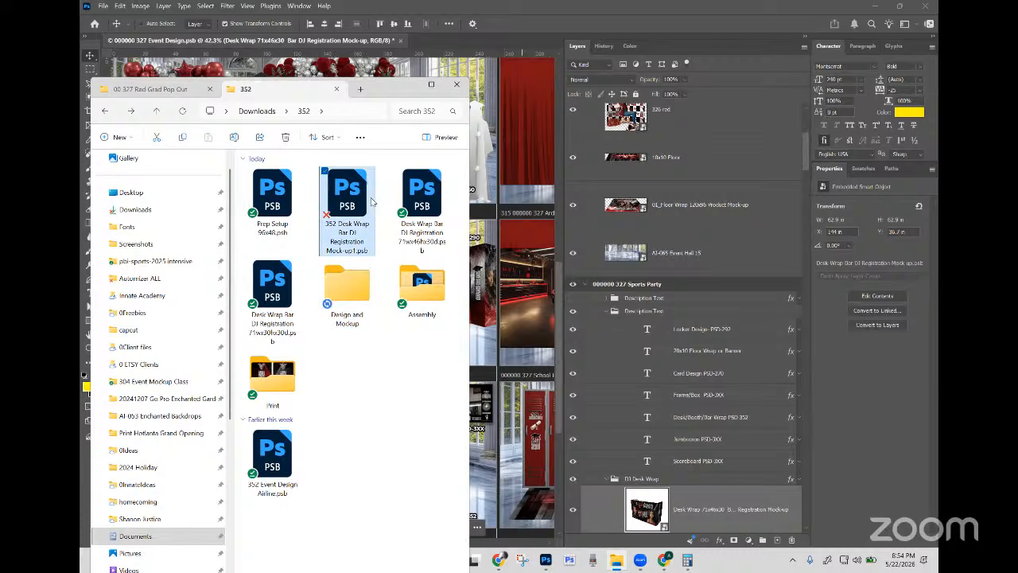
pyautogui.moveTo(347, 200); pyautogui.dragTo(346, 285)
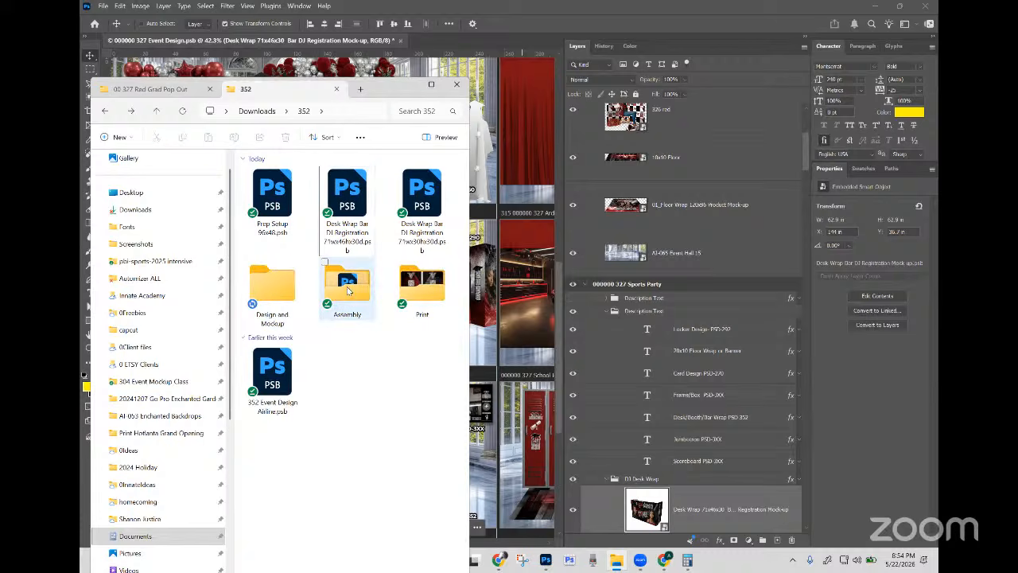
pyautogui.click(424, 206)
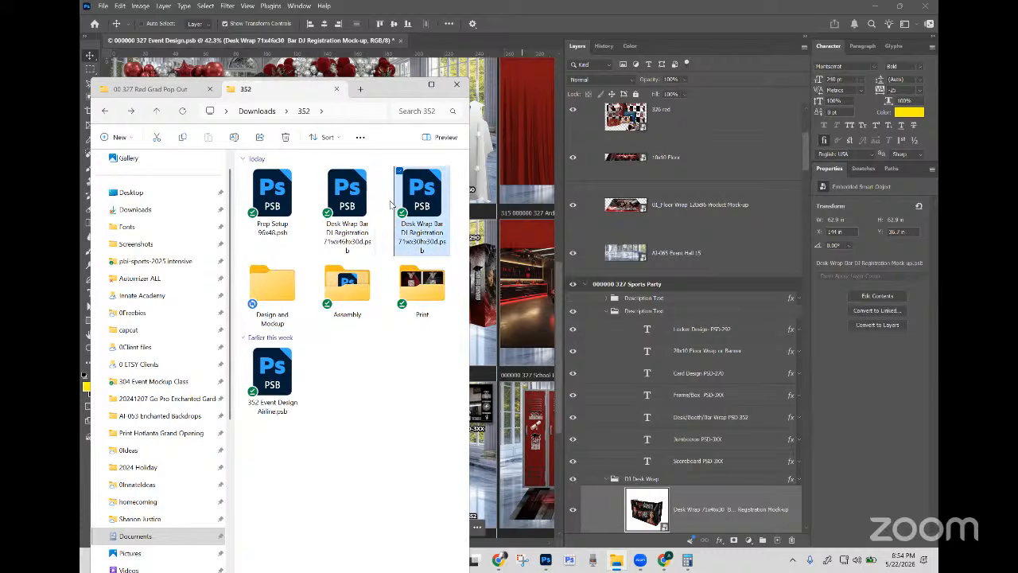
pyautogui.press('Delete')
pyautogui.click(334, 213)
pyautogui.press('Delete')
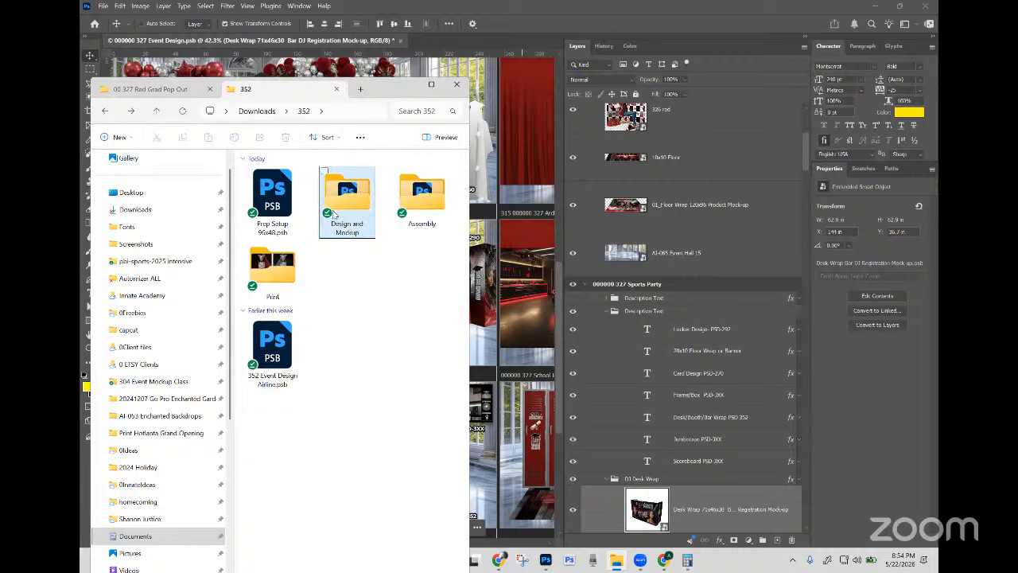
# Step: Create a folder named "Prep for Print" in the 352 folder
pyautogui.click(280, 209)
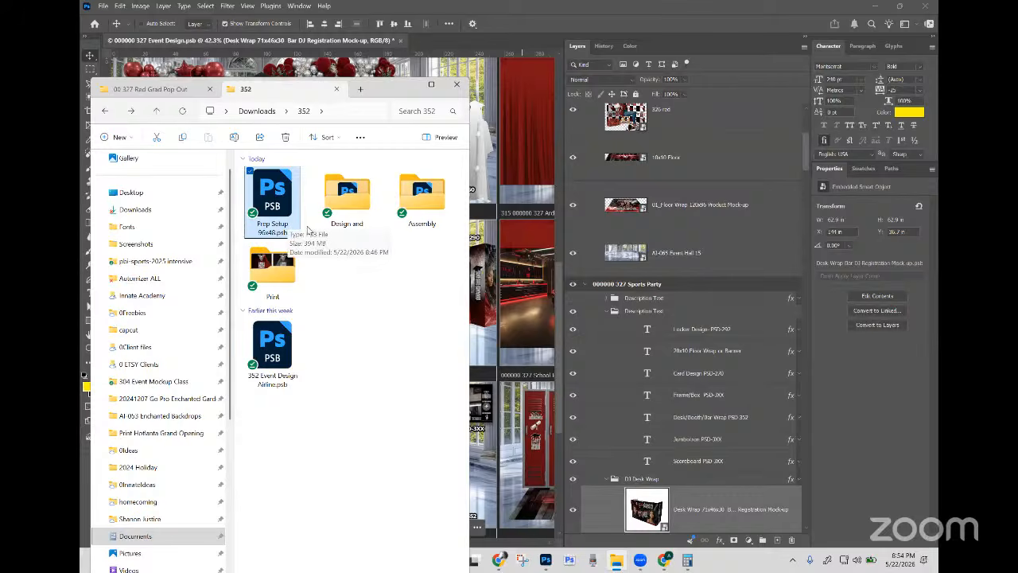
pyautogui.rightClick(345, 268)
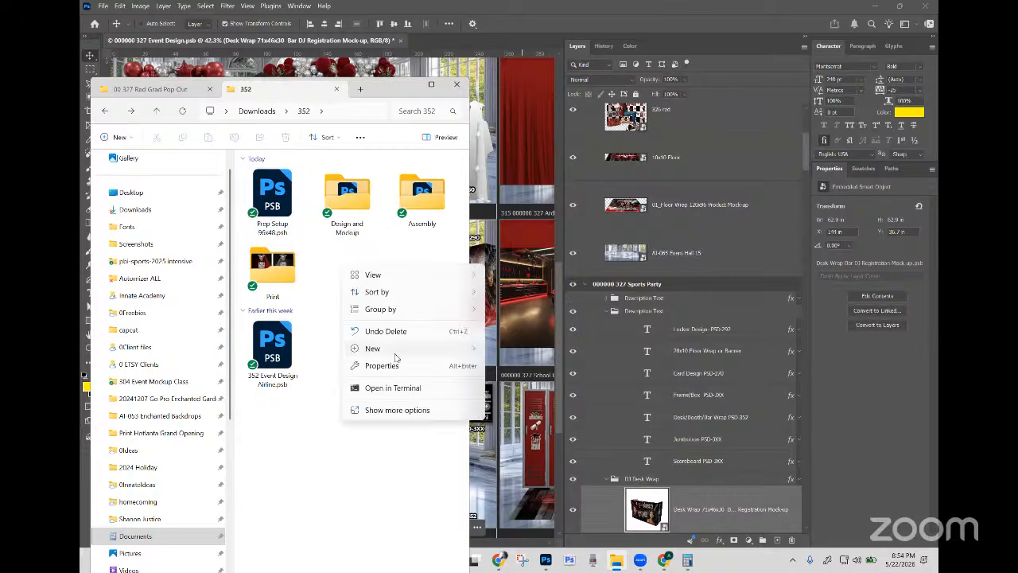
pyautogui.moveTo(398, 348)
pyautogui.click(533, 93)
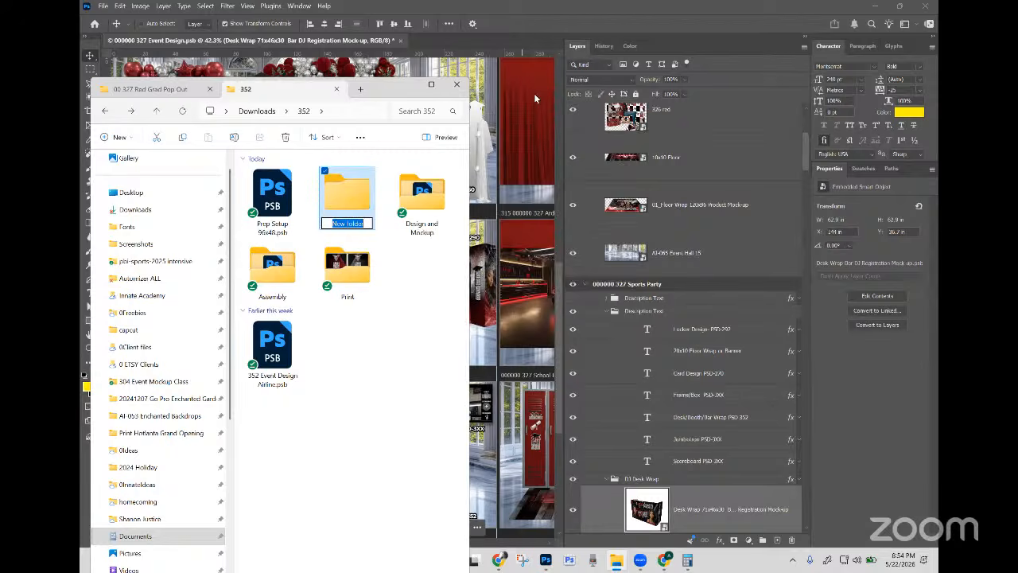
pyautogui.write('Prep for Print')
# Step: Rename the Design and Mockup folder to "1- Design and Mockup" and the Prep for Print folder to "2- Prep for Print"
pyautogui.click(410, 227)
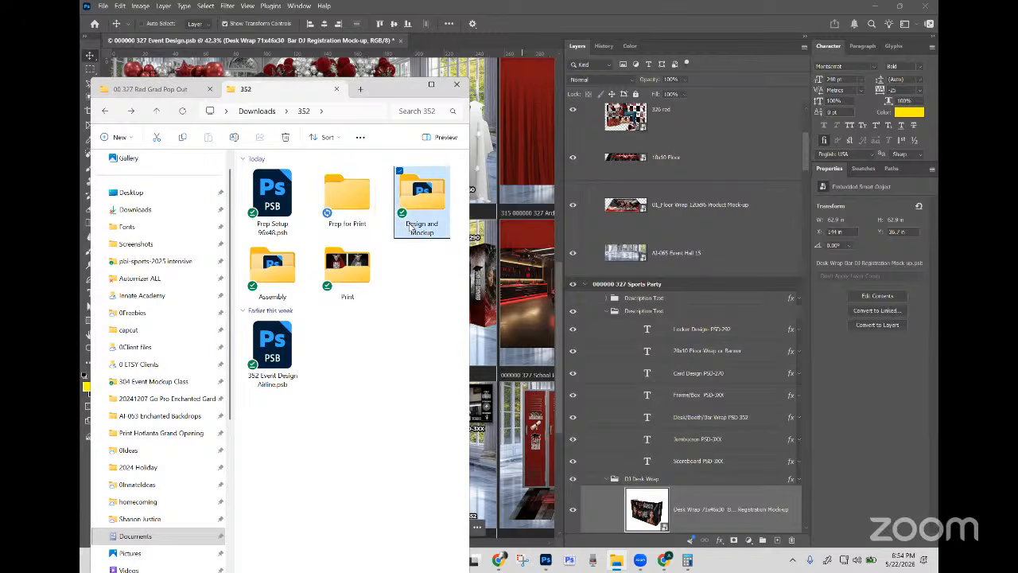
pyautogui.click(406, 225)
pyautogui.click(404, 225)
pyautogui.write('1-')
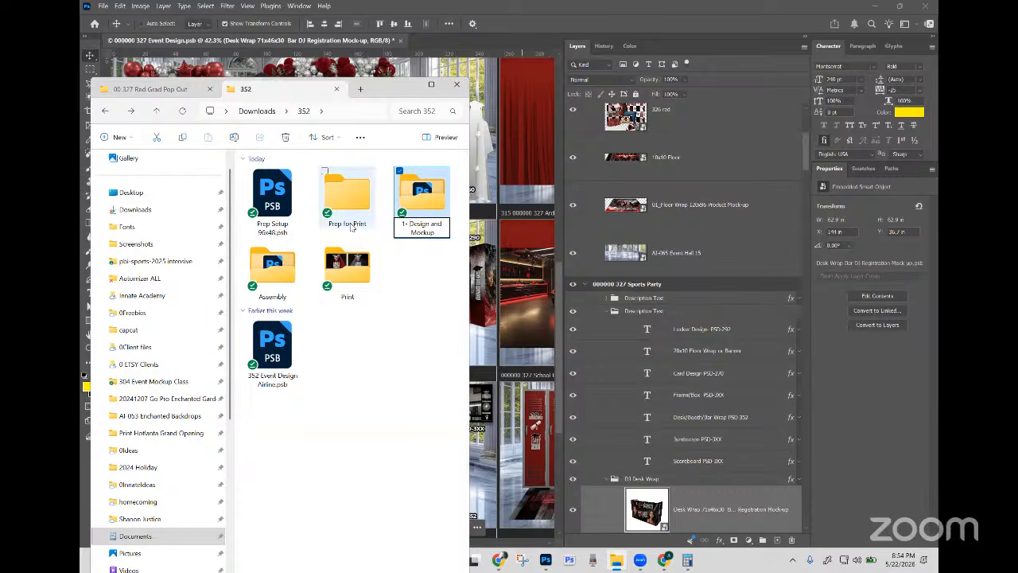
pyautogui.click(343, 226)
pyautogui.click(344, 225)
pyautogui.click(329, 224)
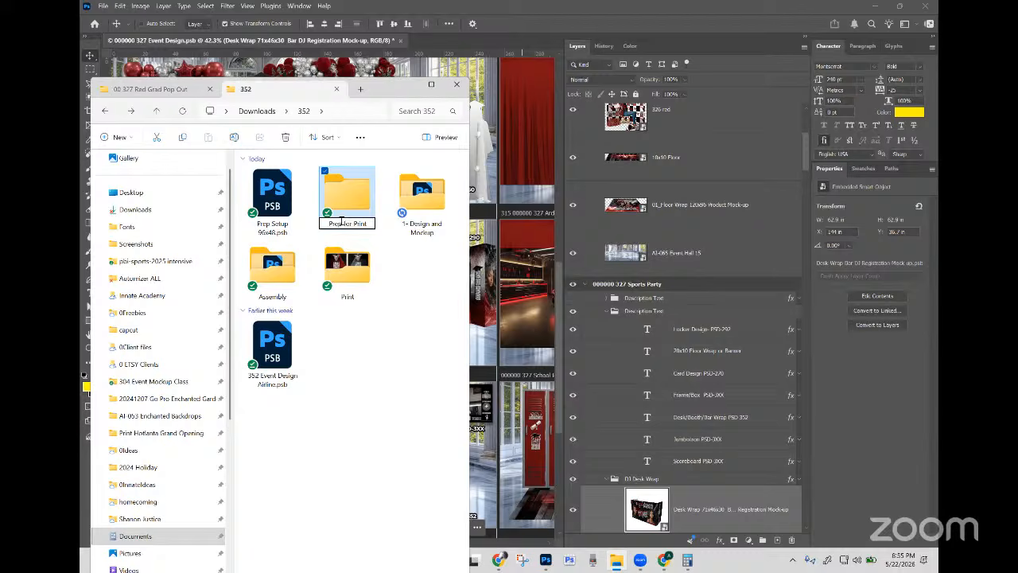
pyautogui.write('2-')
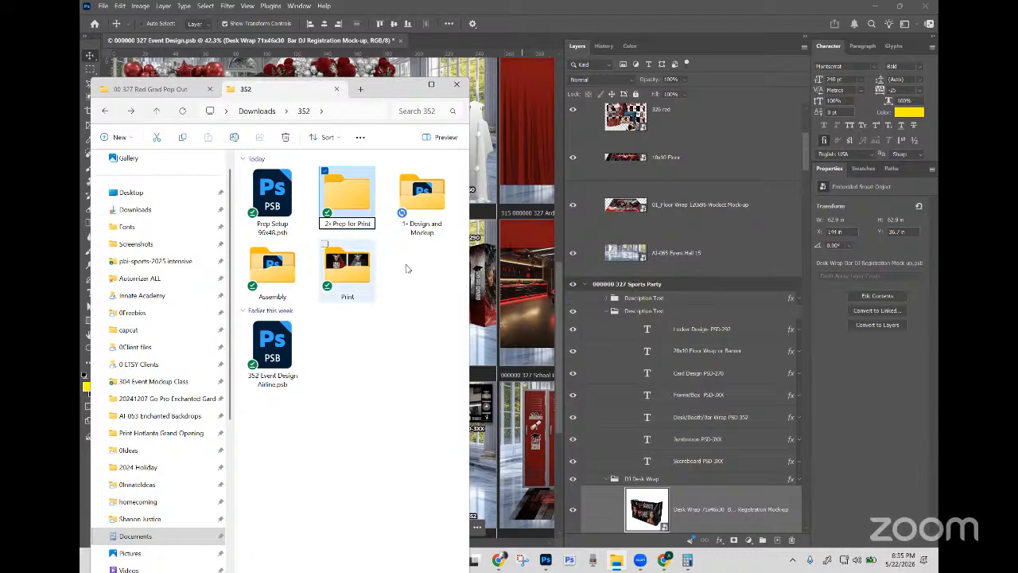
pyautogui.click(423, 229)
pyautogui.click(347, 197)
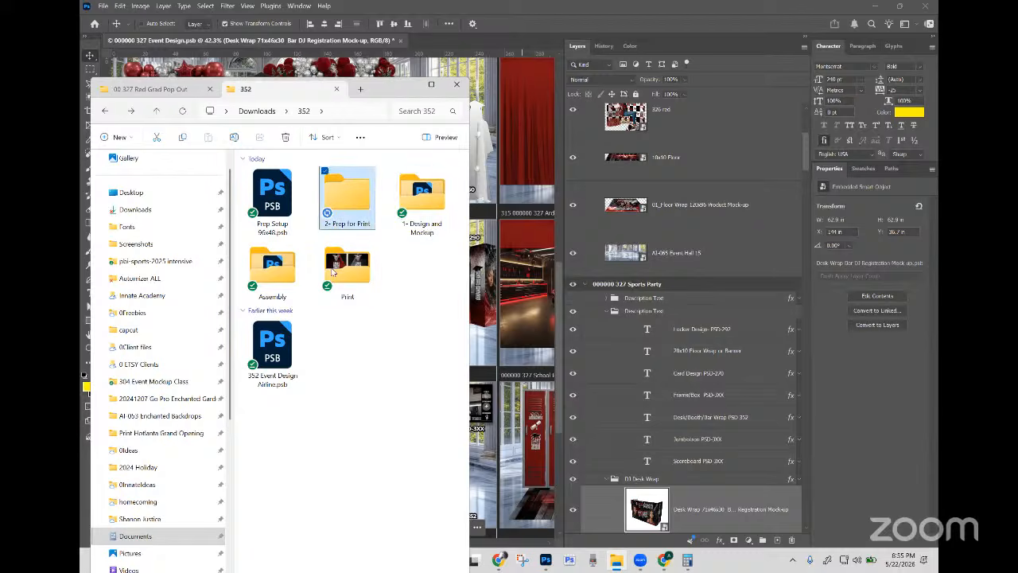
# Step: Rename the Print folder to "3- Print" and the Assembly folder to "4- Assembly"
pyautogui.click(289, 295)
pyautogui.click(347, 298)
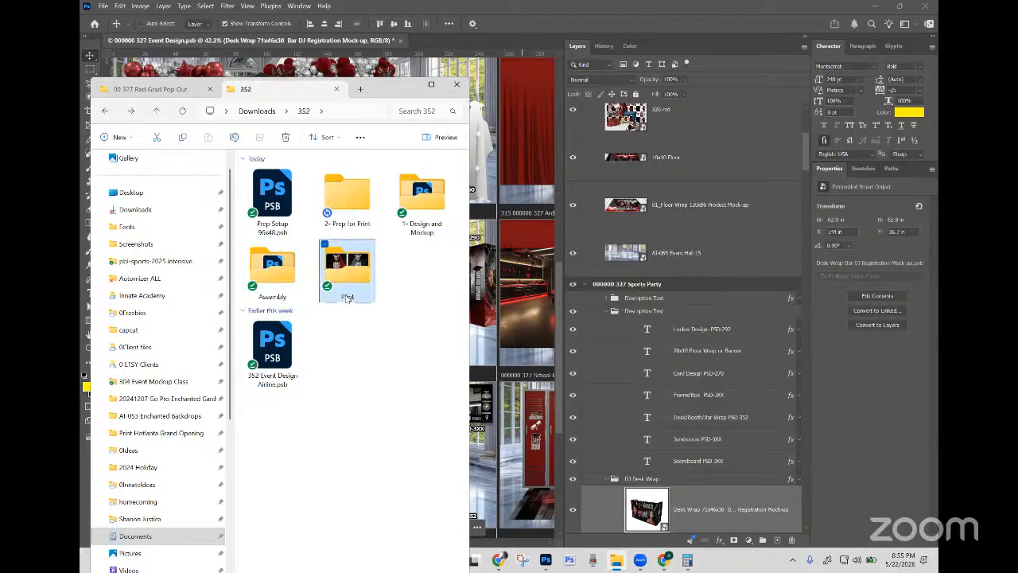
pyautogui.click(346, 296)
pyautogui.click(343, 298)
pyautogui.write('3-')
pyautogui.click(288, 296)
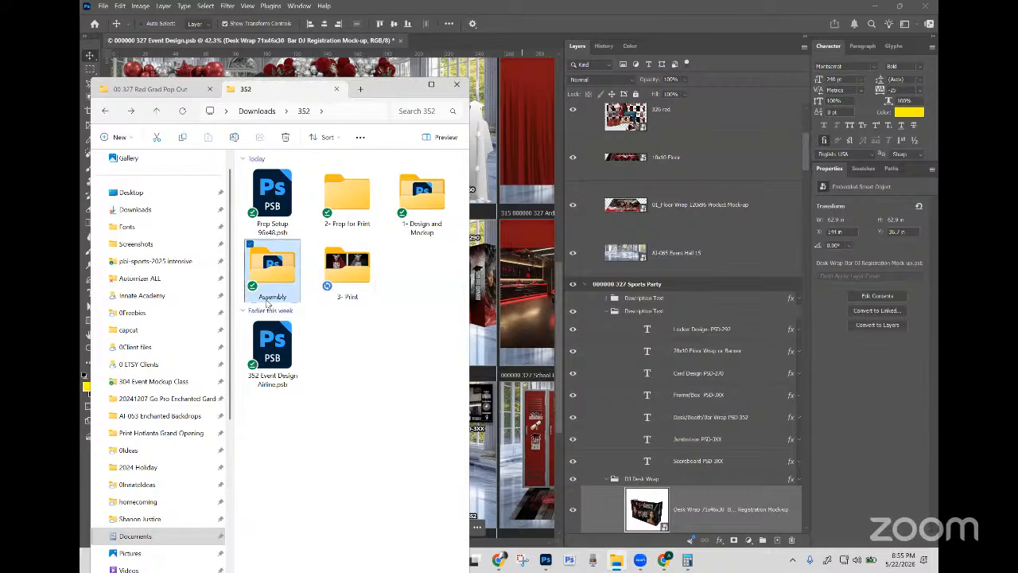
pyautogui.click(261, 295)
pyautogui.click(258, 296)
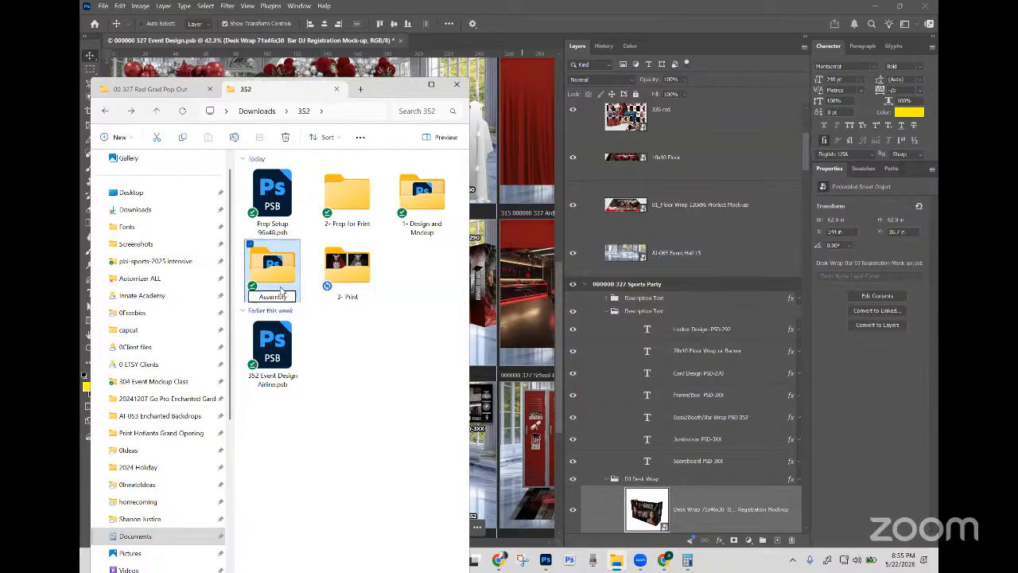
pyautogui.write('4-')
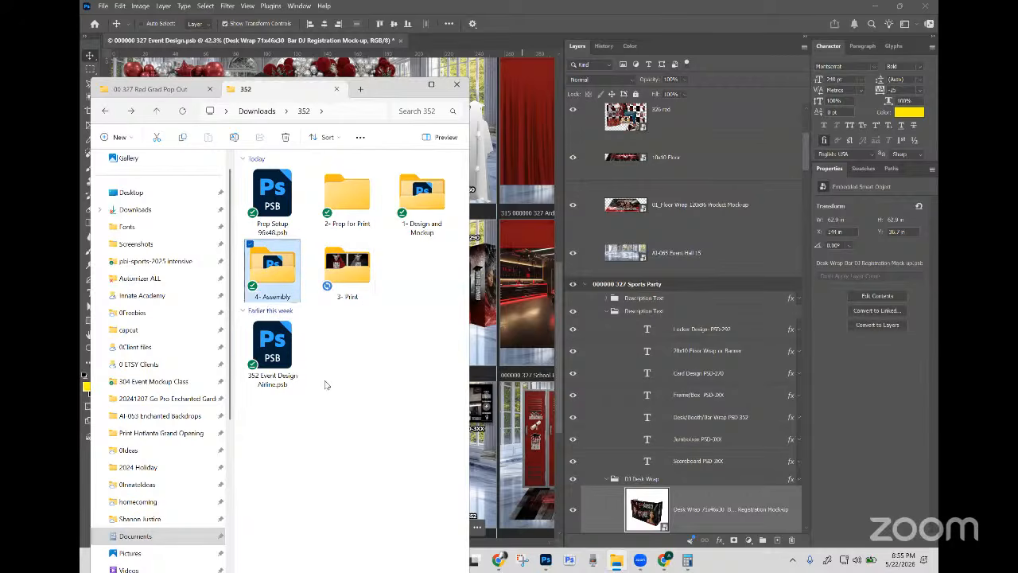
# Step: Move "Prep Setup 96x48.psb" into the 2- Prep for Print folder, and compress the four numbered folders into one ZIP file
pyautogui.click(239, 173)
pyautogui.moveTo(267, 184); pyautogui.dragTo(355, 199)
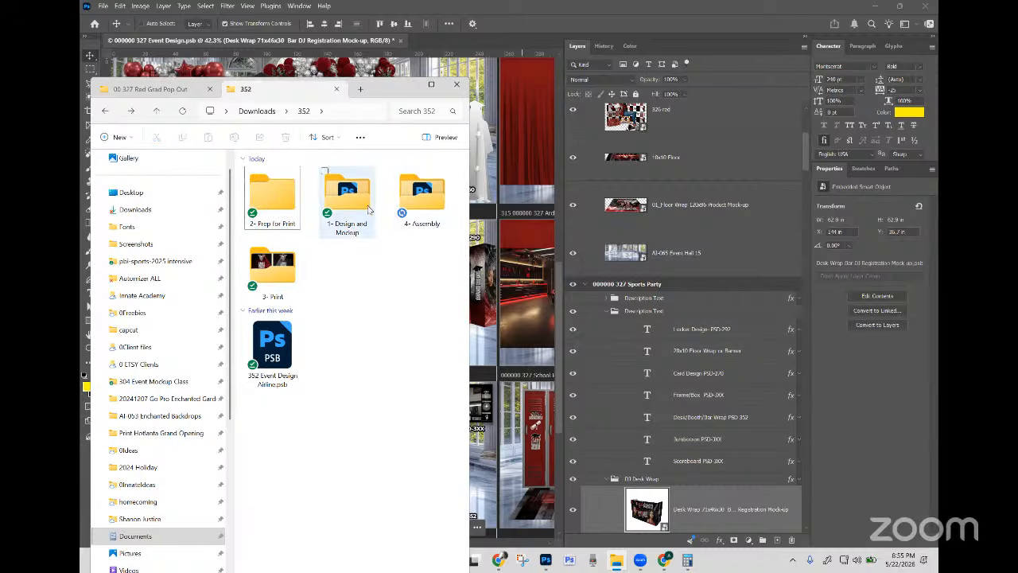
pyautogui.keyDown('ctrl'); pyautogui.click(272, 198); pyautogui.keyUp('ctrl')
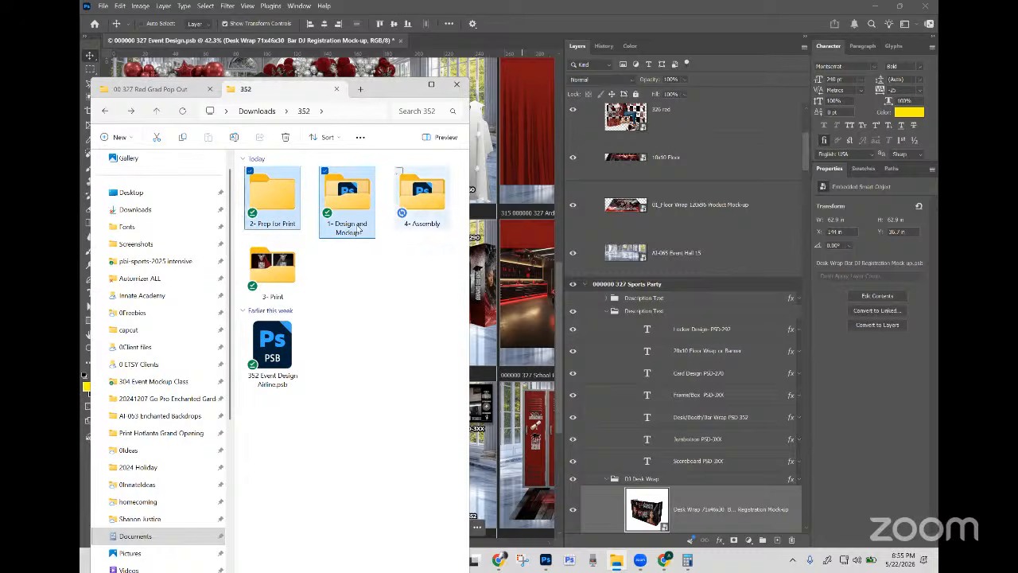
pyautogui.keyDown('ctrl'); pyautogui.click(421, 195); pyautogui.keyUp('ctrl')
pyautogui.rightClick(424, 206)
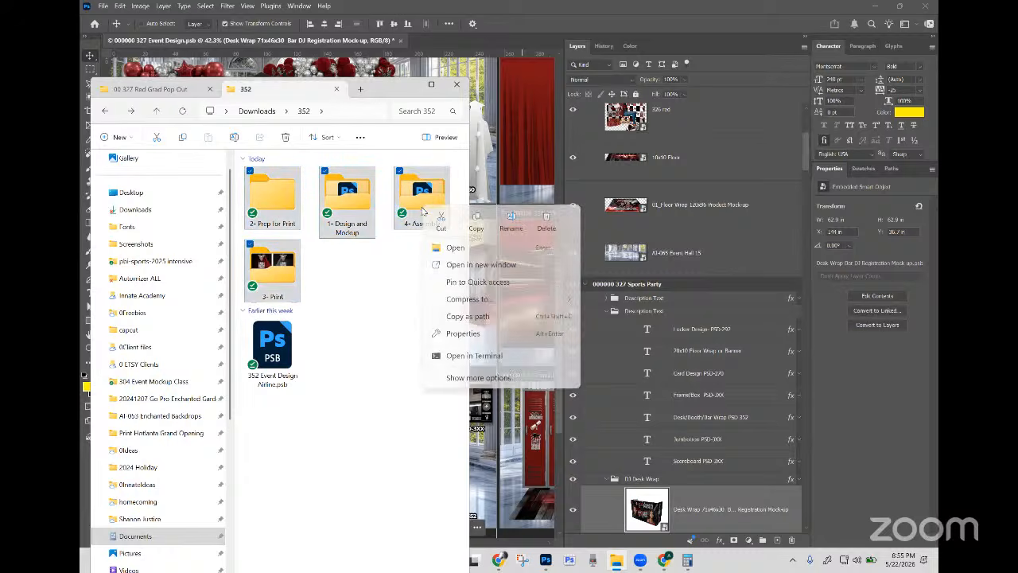
pyautogui.moveTo(466, 298)
pyautogui.click(612, 304)
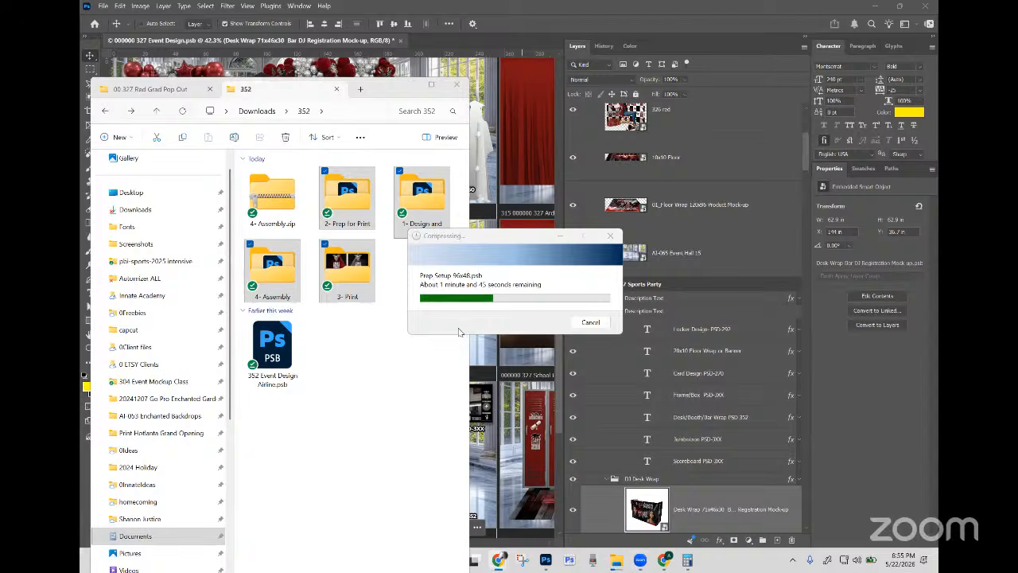
pyautogui.scroll(-3, 525, 421)
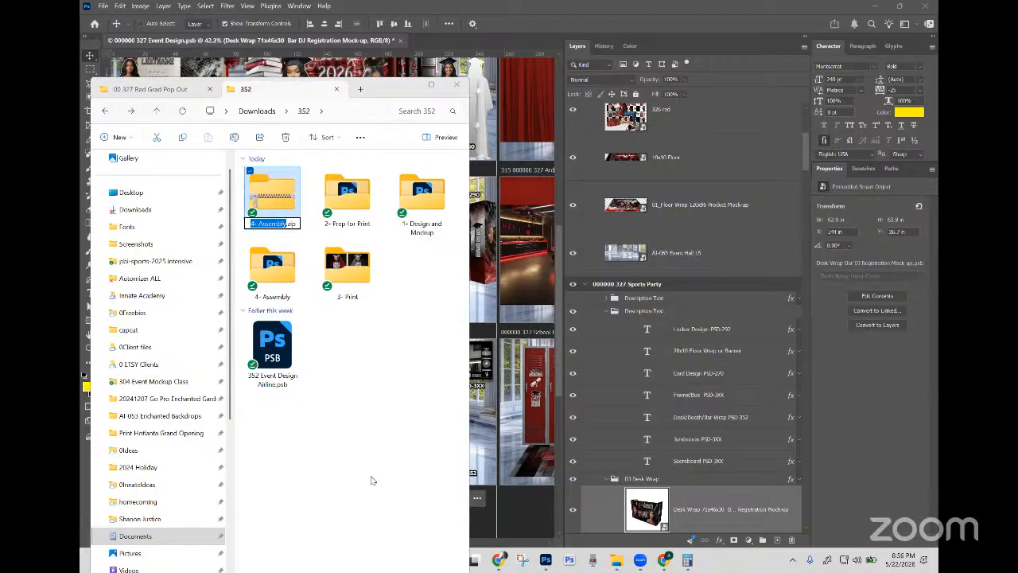
# Step: Rename the new ZIP archive to "352 Class.zip"
pyautogui.click(370, 480)
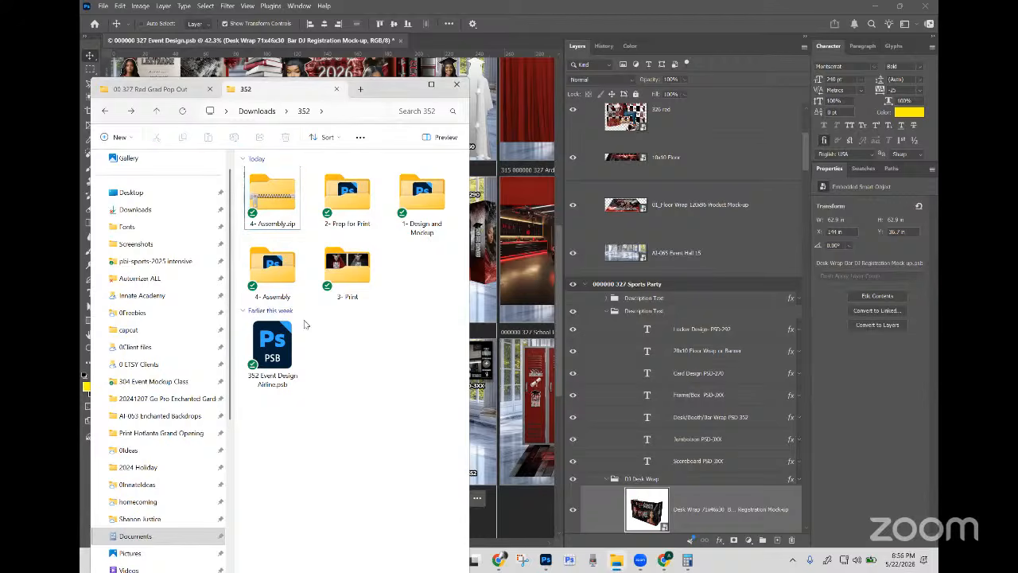
pyautogui.click(279, 226)
pyautogui.click(278, 225)
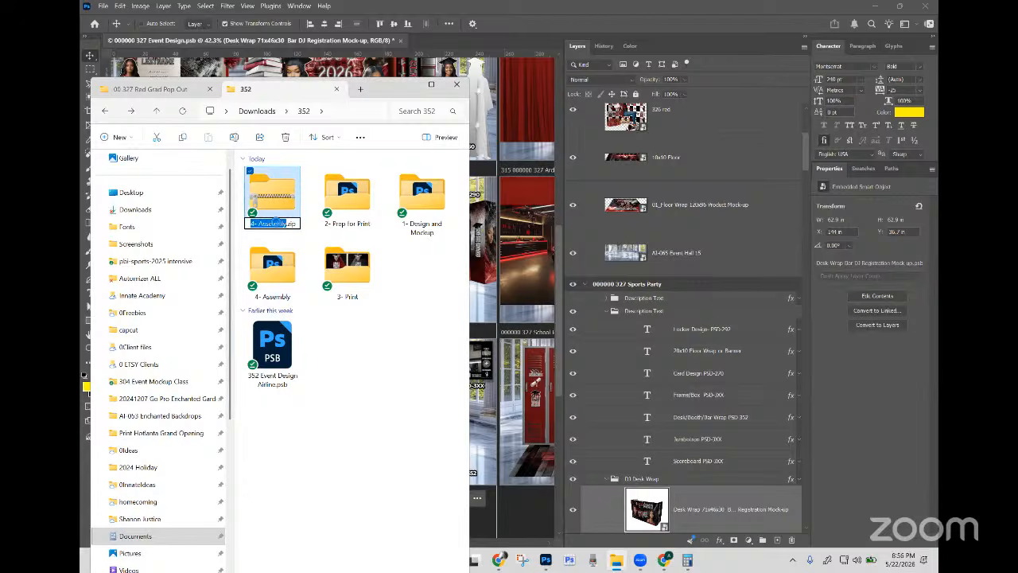
pyautogui.write('352 Class')
pyautogui.click(342, 345)
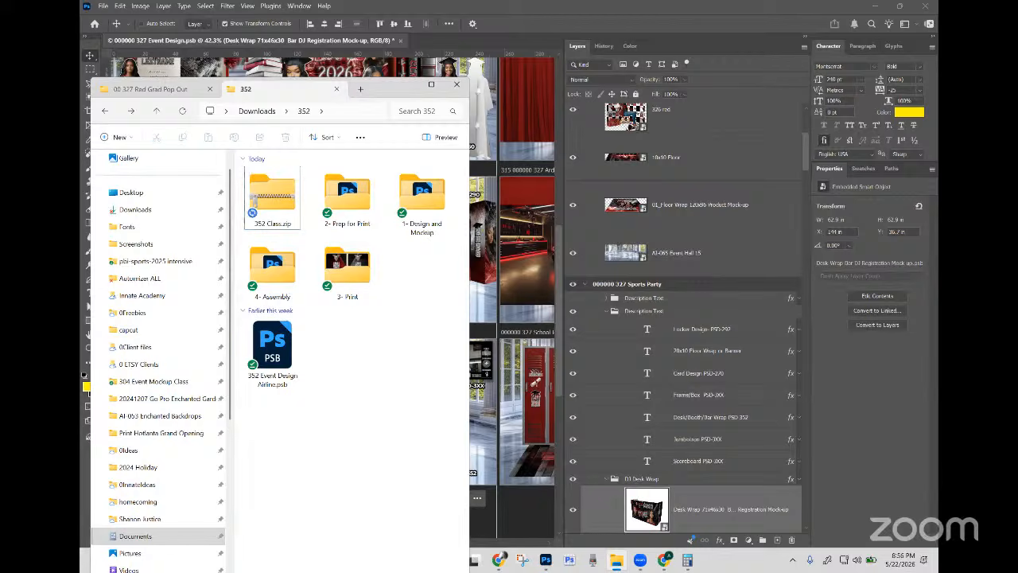
pyautogui.click(499, 559)
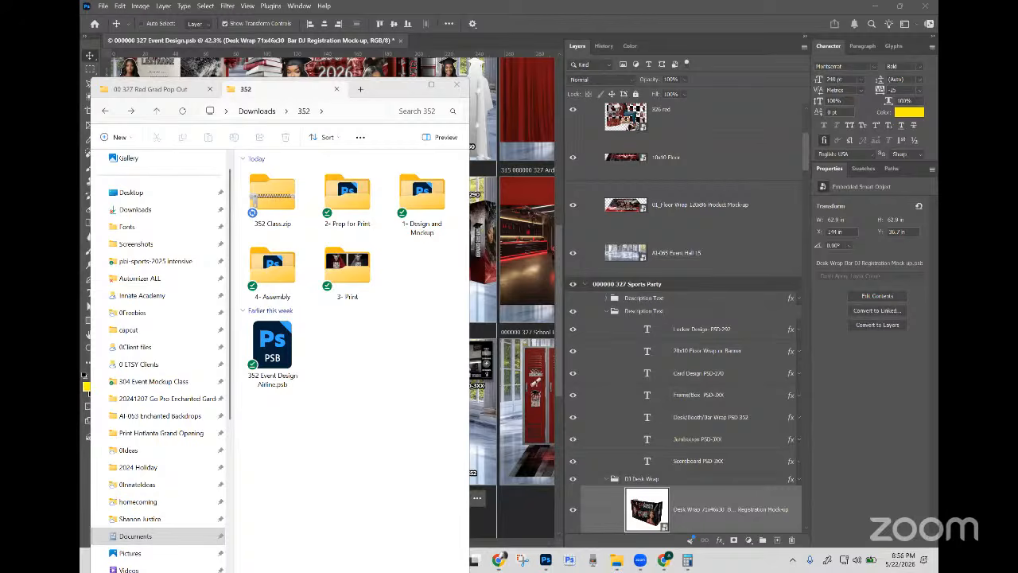
pyautogui.click(276, 199)
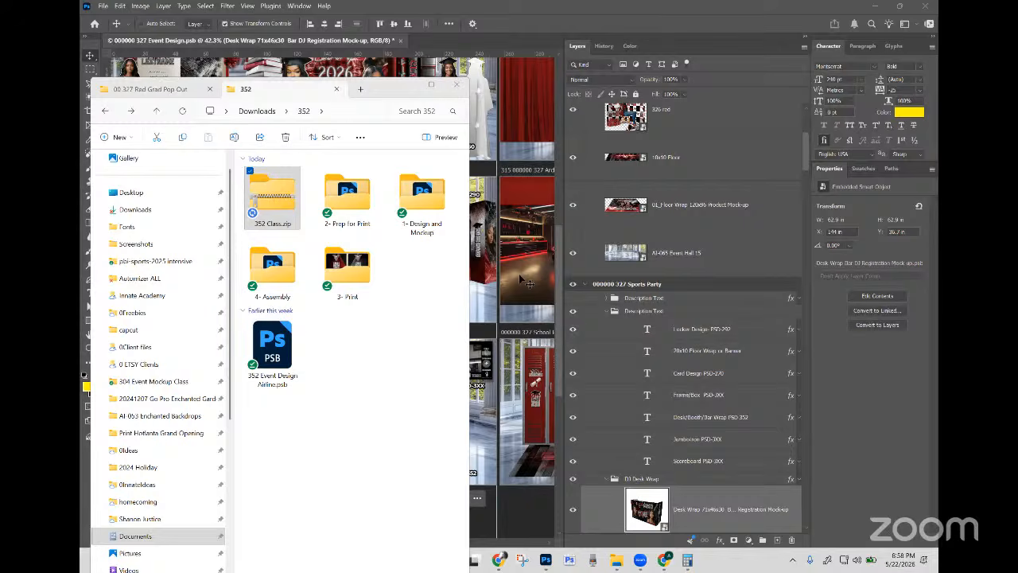
pyautogui.click(392, 391)
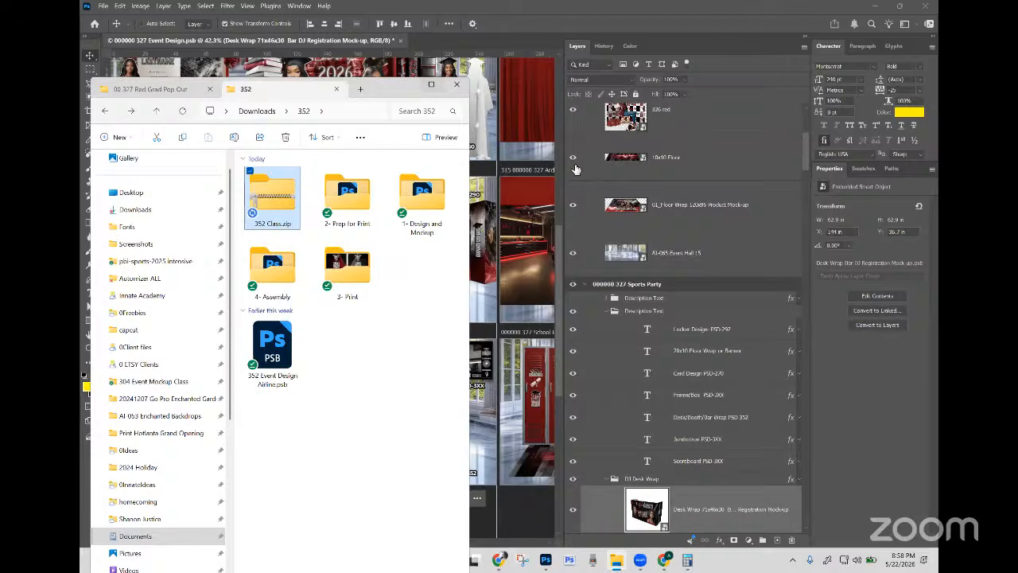
# Step: Switch to Photoshop and examine the Sports Party, School Party and Standard Party mockups in the 327 event design document
pyautogui.click(532, 39)
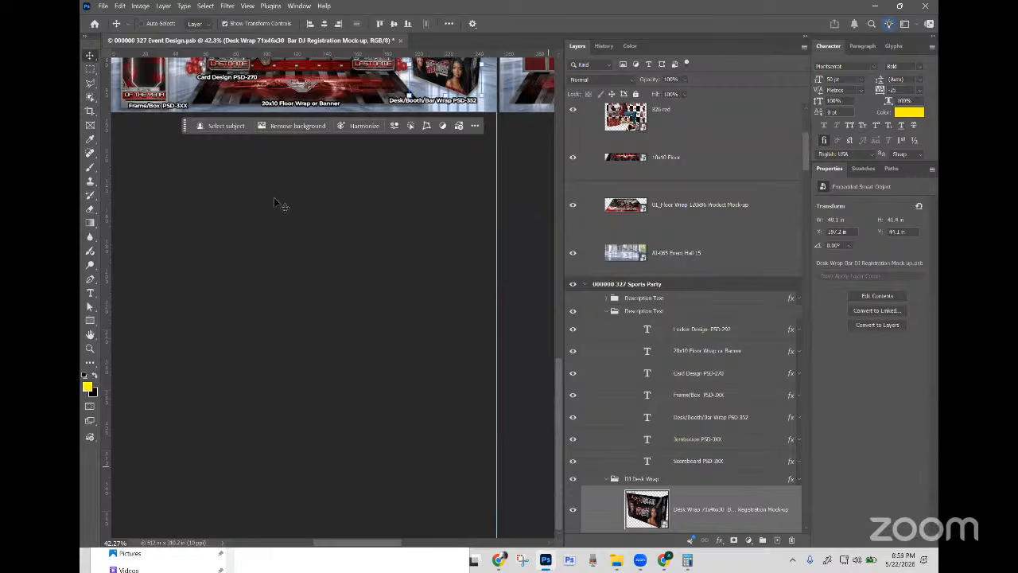
pyautogui.scroll(3, 273, 199)
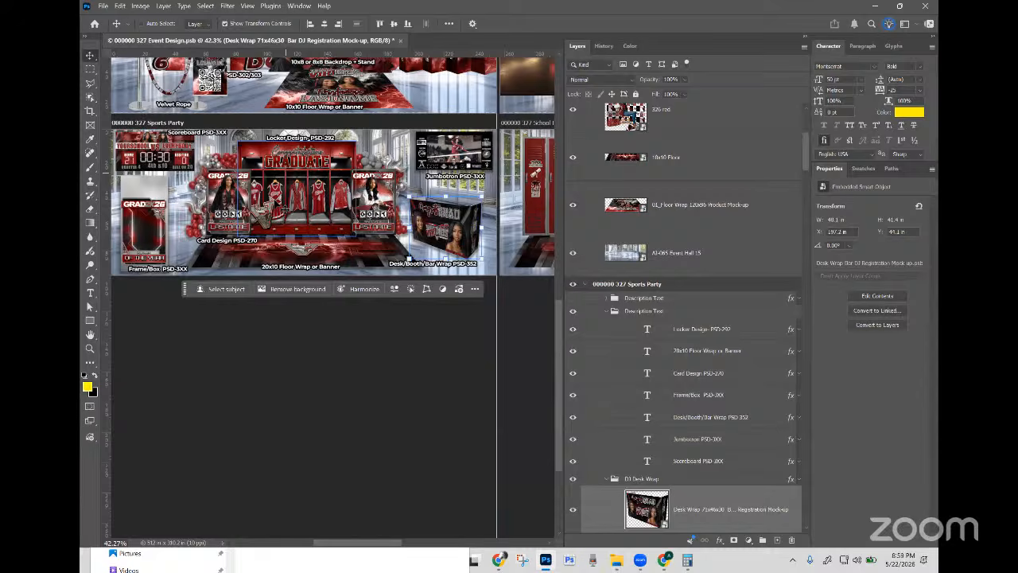
pyautogui.scroll(-2, 286, 208)
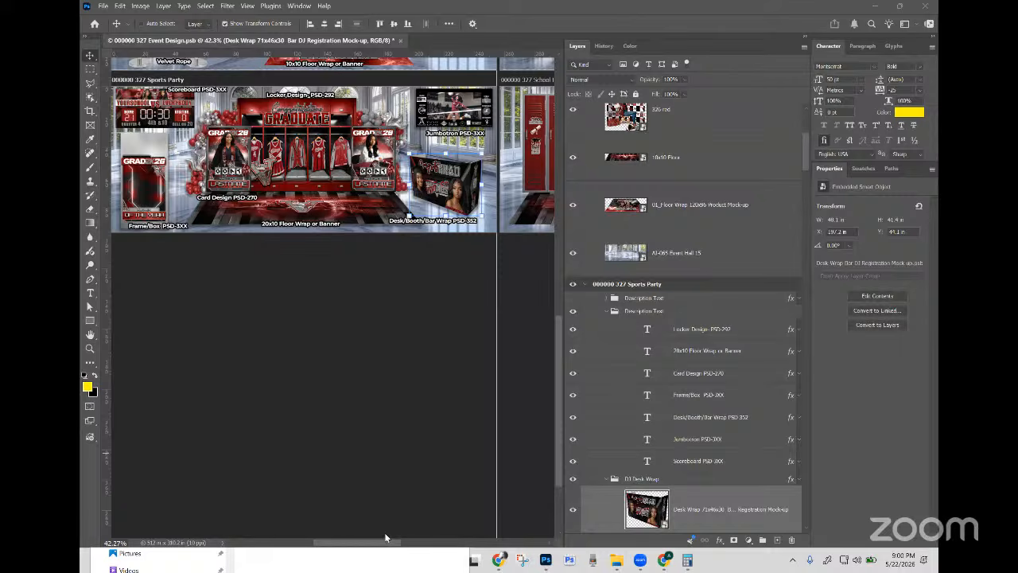
pyautogui.hscroll(5, 335, 529)
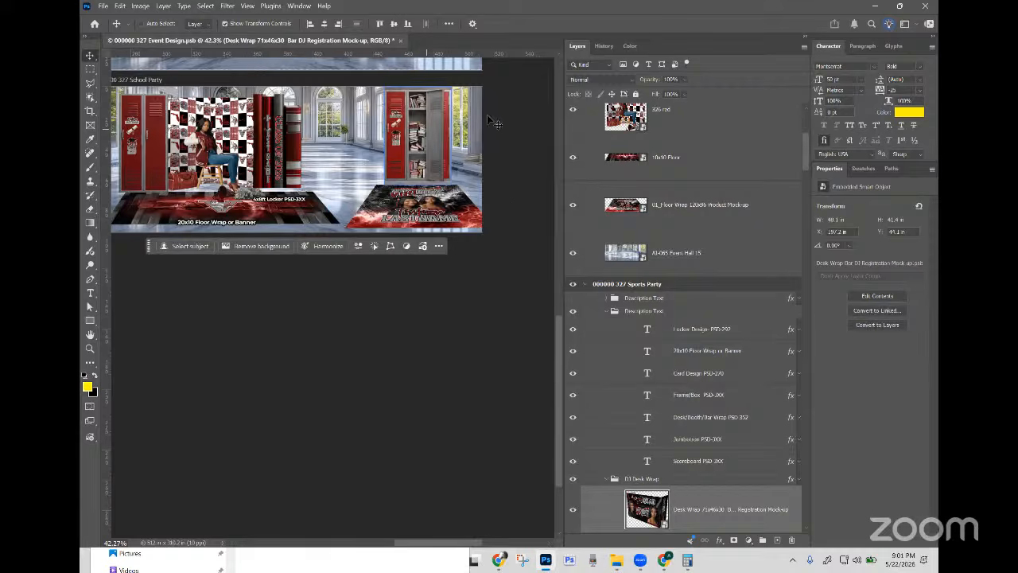
pyautogui.hscroll(-5, 249, 124)
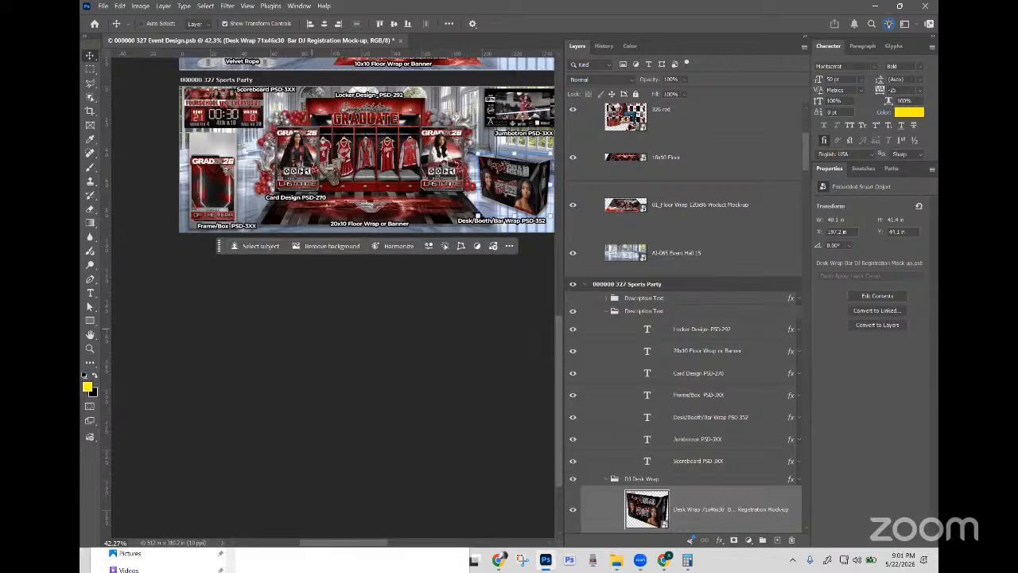
pyautogui.scroll(3, 366, 238)
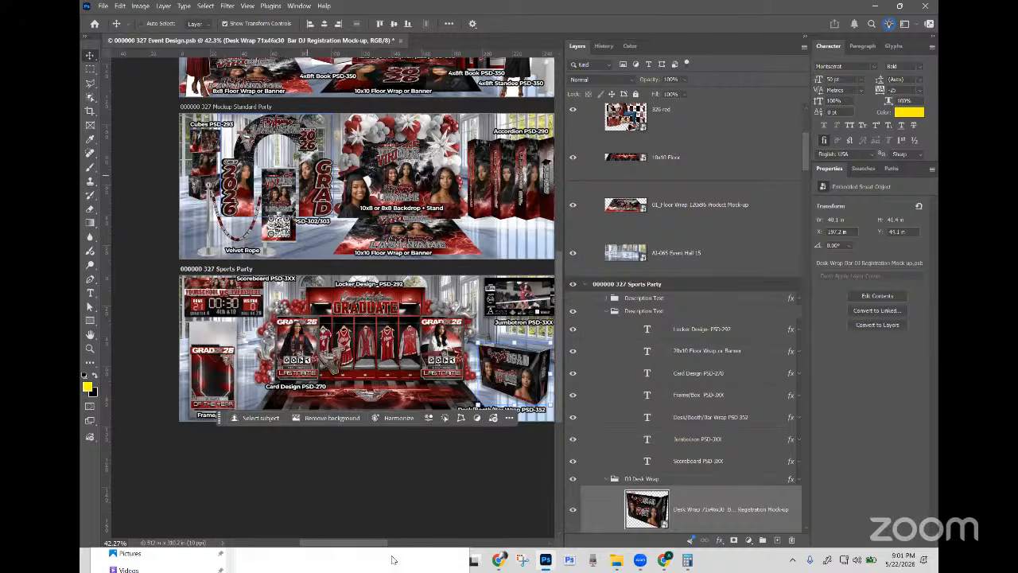
pyautogui.scroll(3, 366, 294)
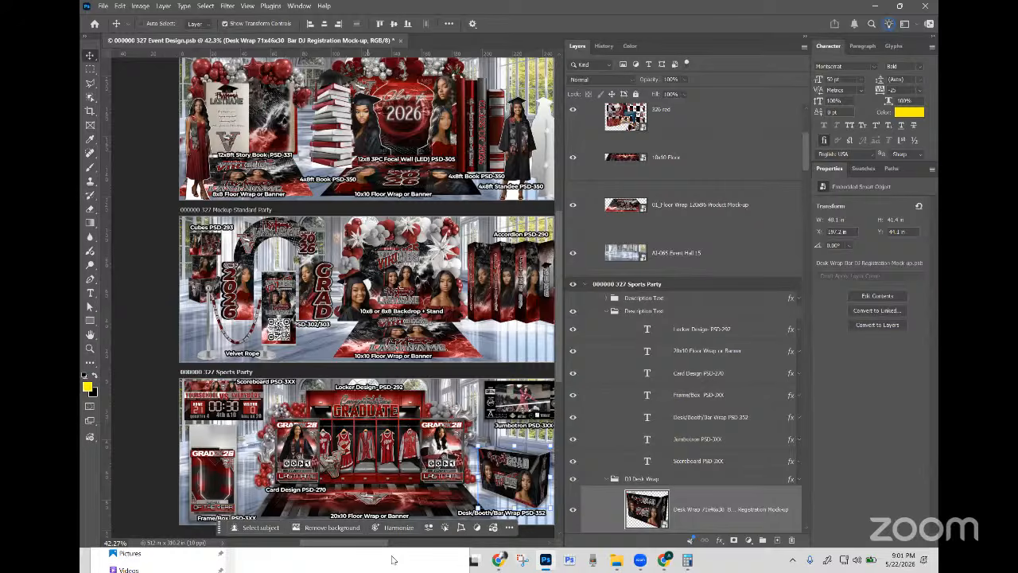
pyautogui.hscroll(2, 332, 291)
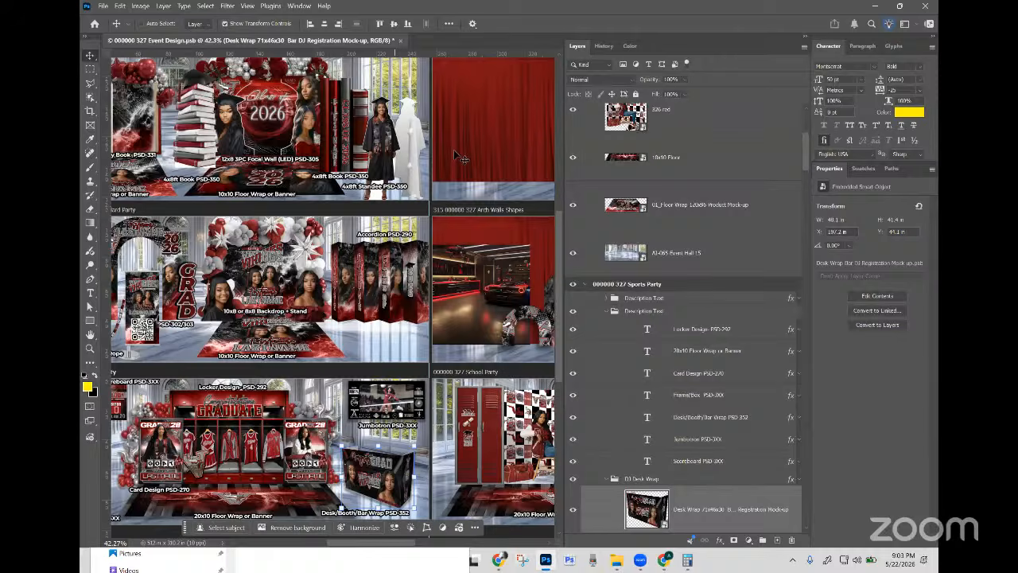
# Step: Switch to File Explorer and create a folder named "PrinterName Share Folder" inside the 3- Print folder
pyautogui.hscroll(5, 459, 157)
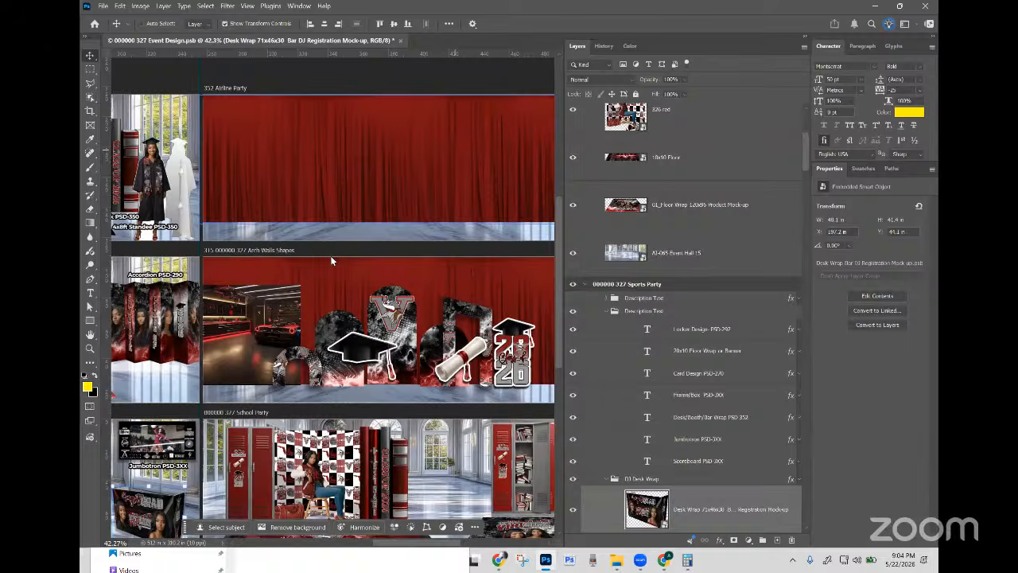
pyautogui.hotkey('alt', 'Tab')
pyautogui.hotkey('ctrl', 'shift', 'n')
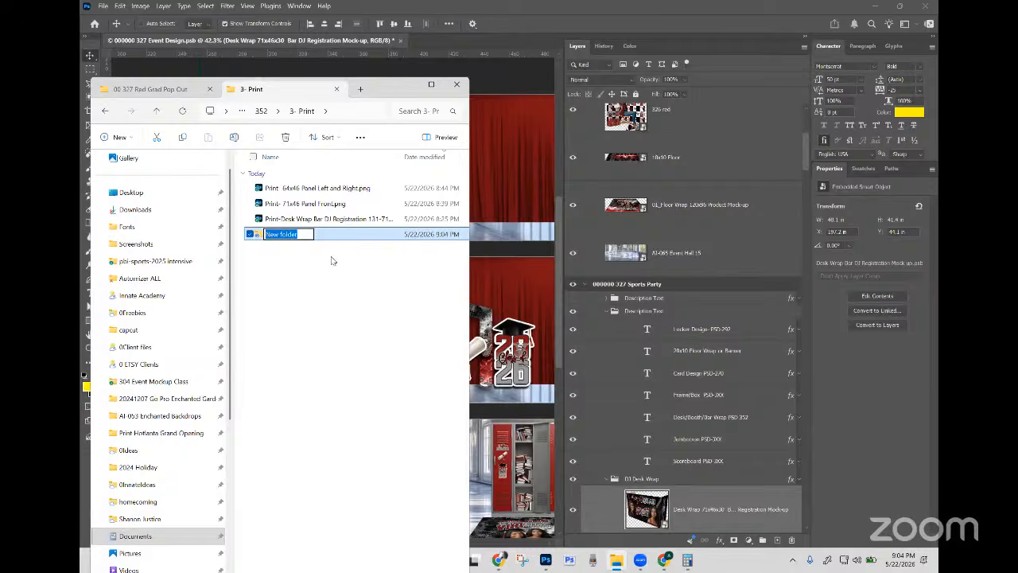
pyautogui.write('PrinterName Share Folder')
pyautogui.press('Return')
# Step: Place the 64x46 and 71x46 panel PNGs in PrinterName Share Folder and create a "Printed DONE" subfolder there
pyautogui.click(324, 189)
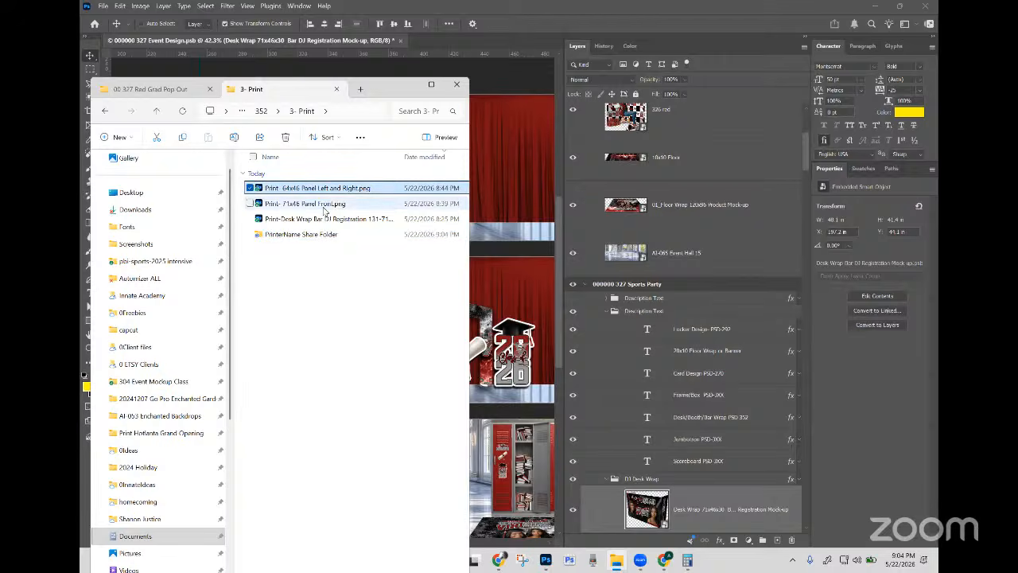
pyautogui.keyDown('ctrl'); pyautogui.click(325, 205); pyautogui.keyUp('ctrl')
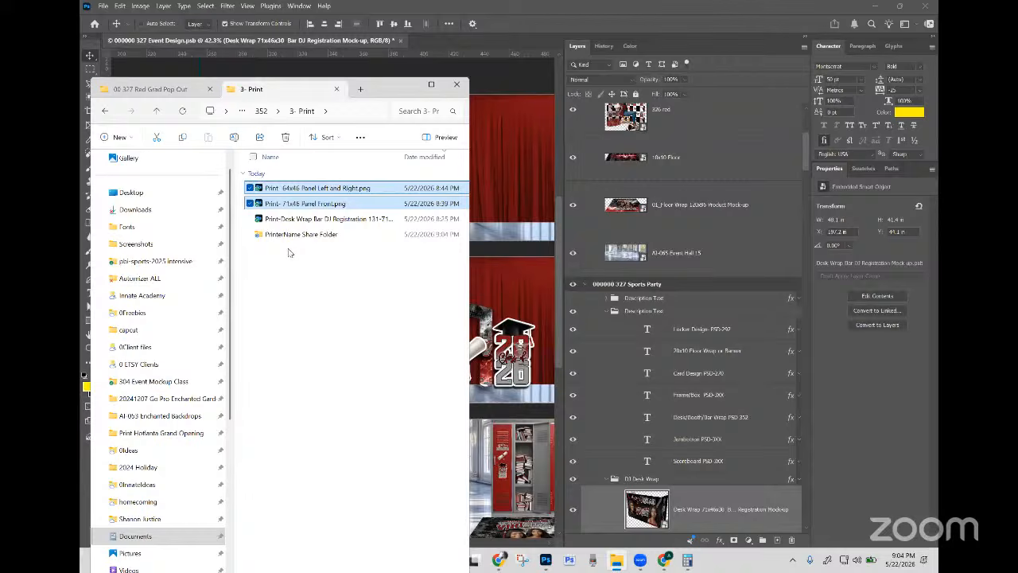
pyautogui.hotkey('ctrl', 'shift', 'n')
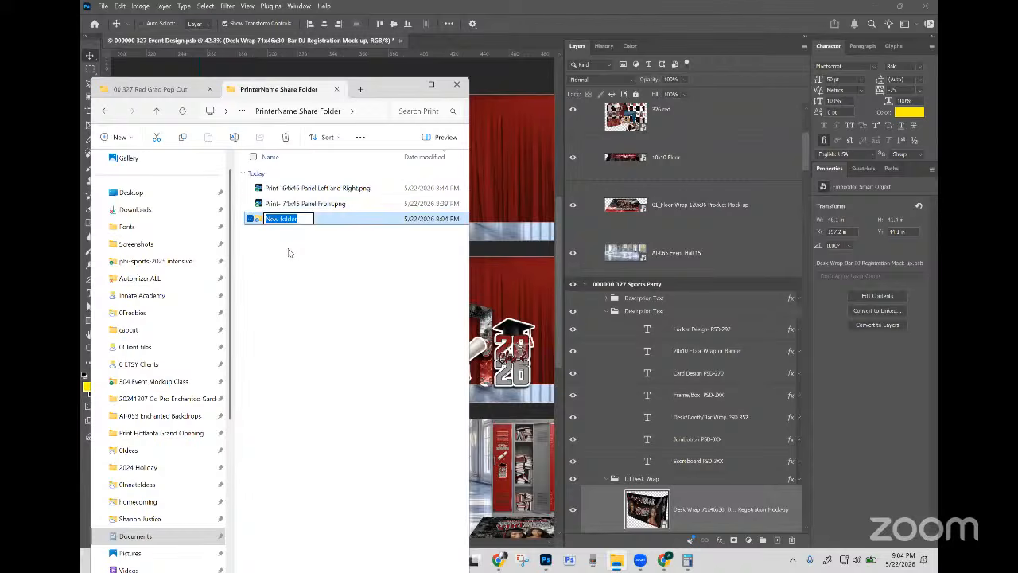
pyautogui.write('Printed DONE')
pyautogui.press('Return')
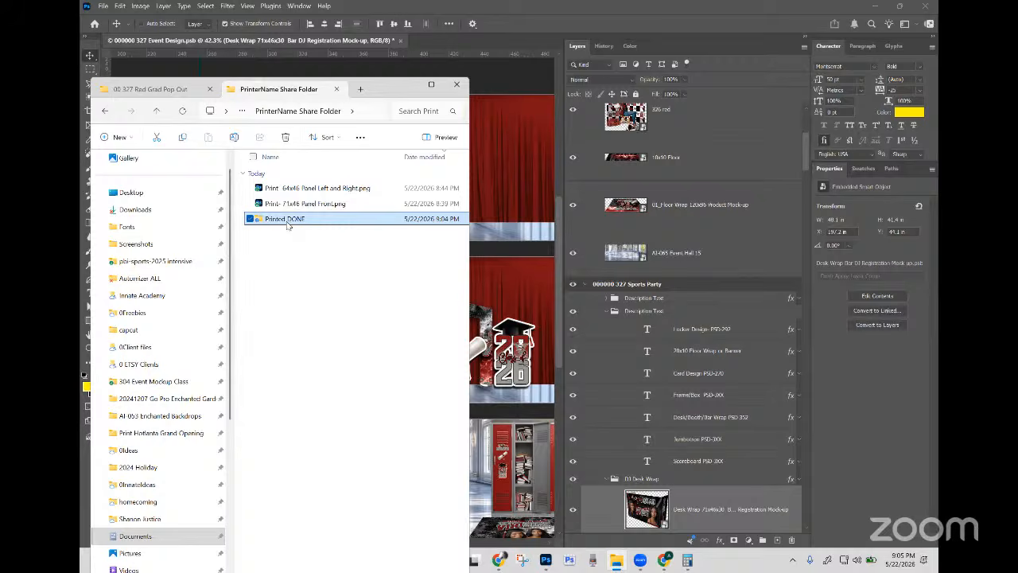
pyautogui.click(310, 189)
pyautogui.keyDown('shift'); pyautogui.click(310, 204); pyautogui.keyUp('shift')
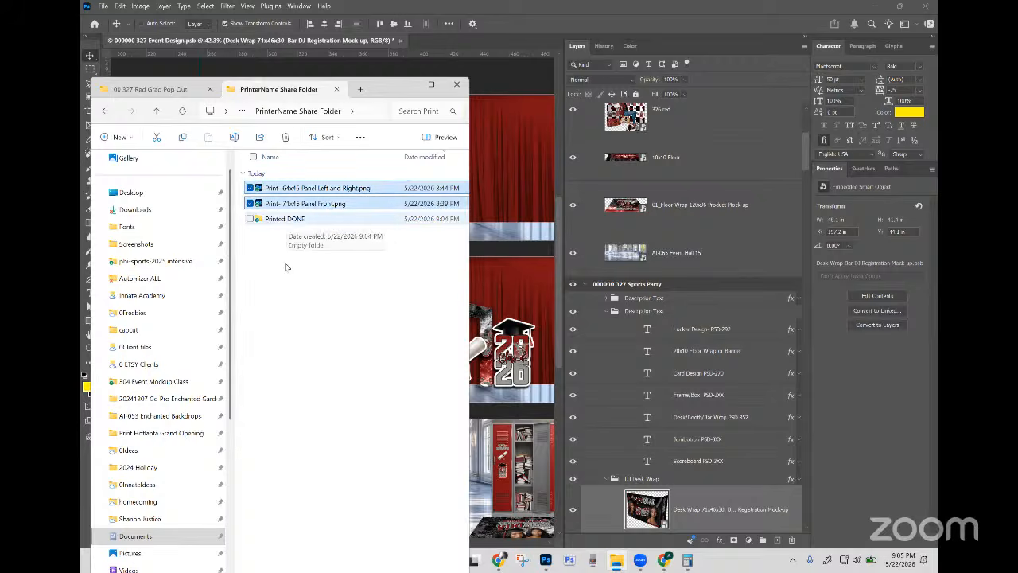
pyautogui.click(286, 267)
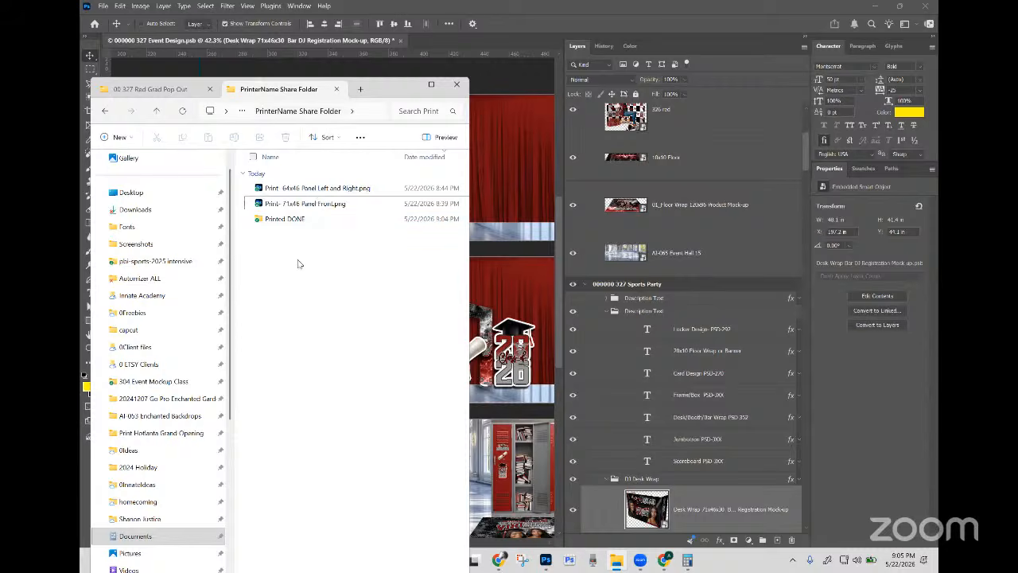
# Step: Create a second subfolder named "To Print" inside PrinterName Share Folder
pyautogui.rightClick(293, 235)
pyautogui.click(351, 317)
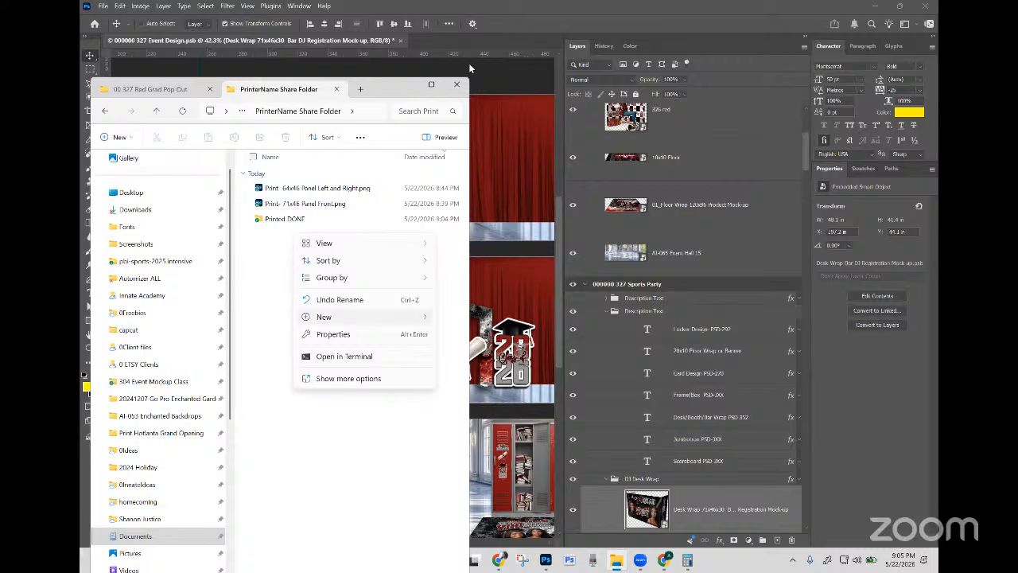
pyautogui.click(470, 64)
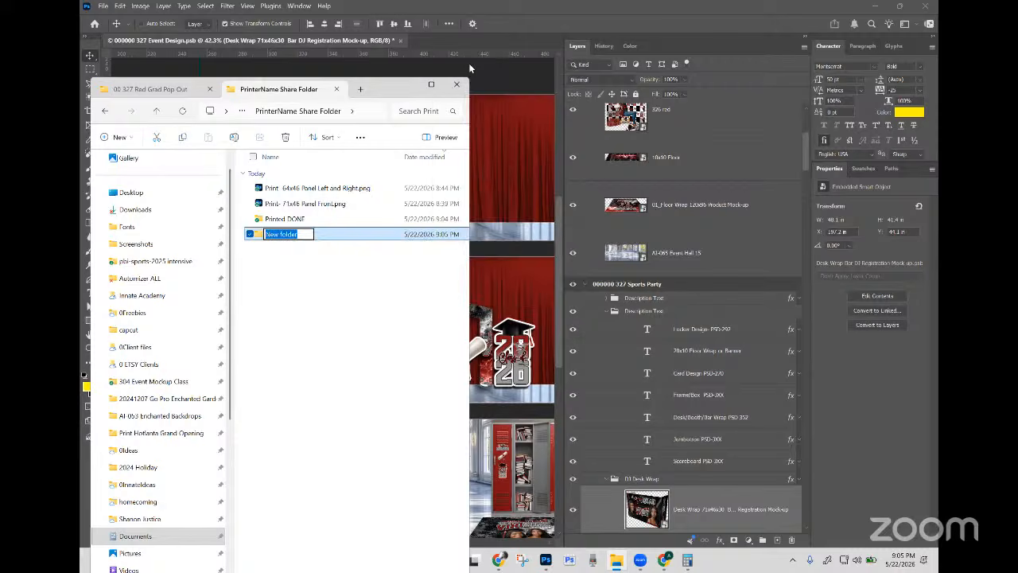
pyautogui.press('BackSpace')
pyautogui.write('To')
pyautogui.write('Print')
pyautogui.press('Return')
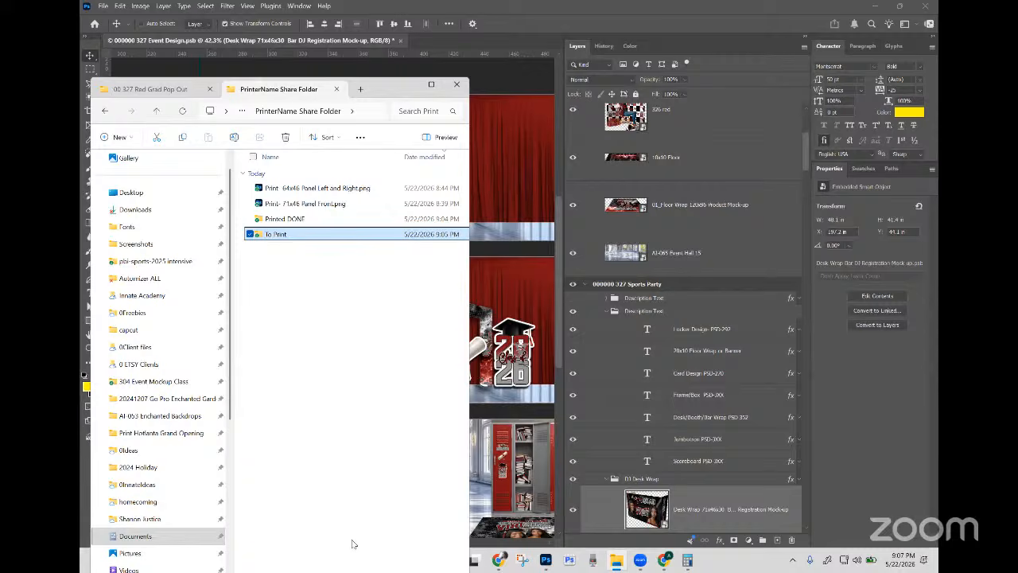
# Step: Switch to Photoshop and examine the Airline Party, Arch Walls Shapes, School Party and Sports Party mockups, collapsing the layer list to widen the canvas
pyautogui.hotkey('alt', 'Tab')
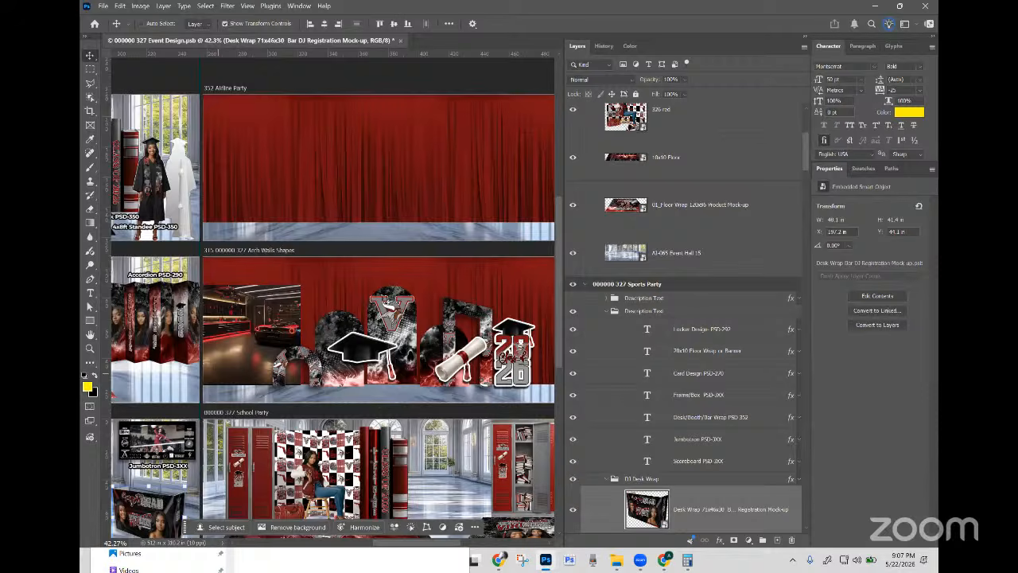
pyautogui.hscroll(-5, 333, 295)
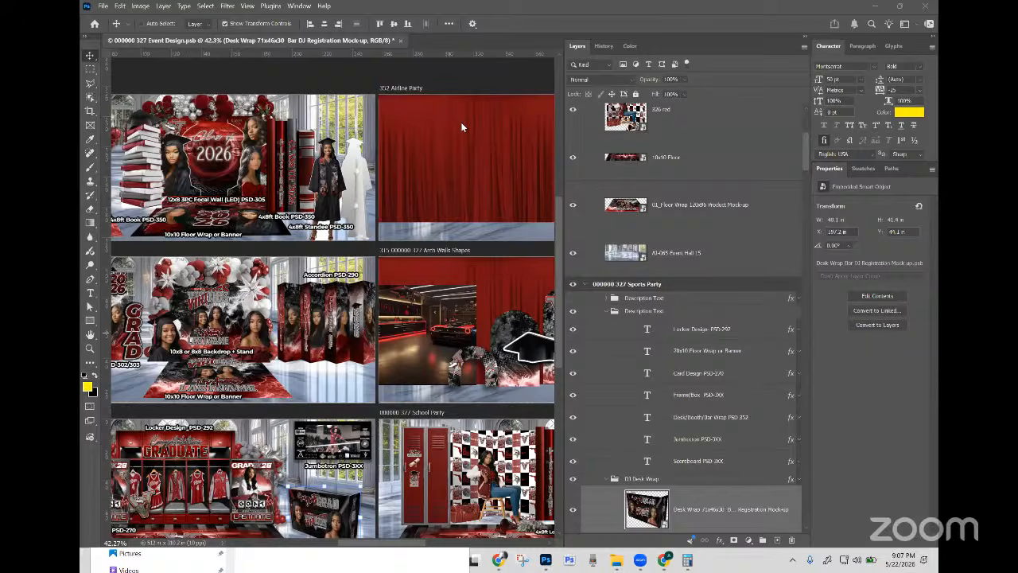
pyautogui.scroll(1, 461, 127)
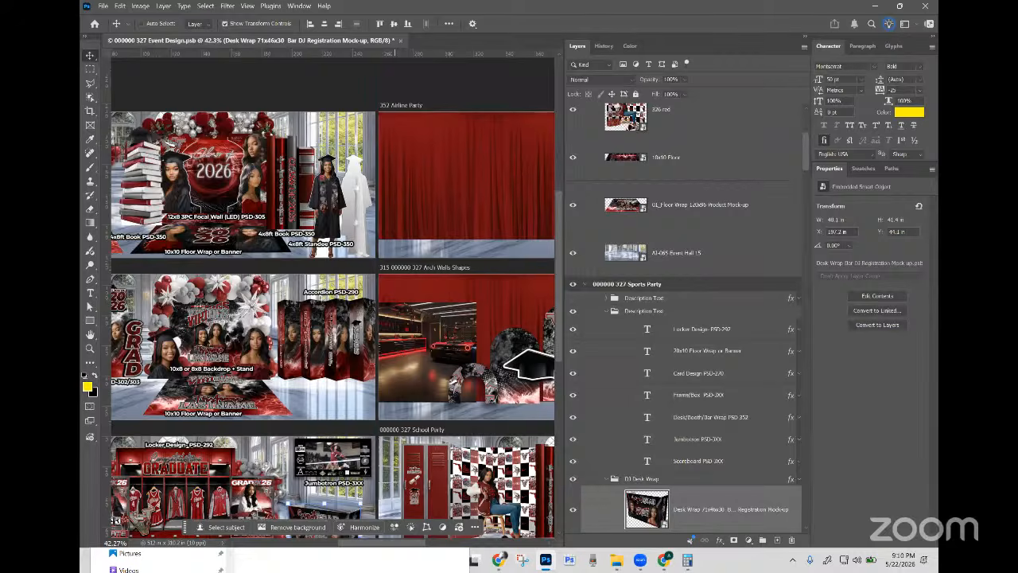
pyautogui.moveTo(394, 279); pyautogui.dragTo(471, 262)
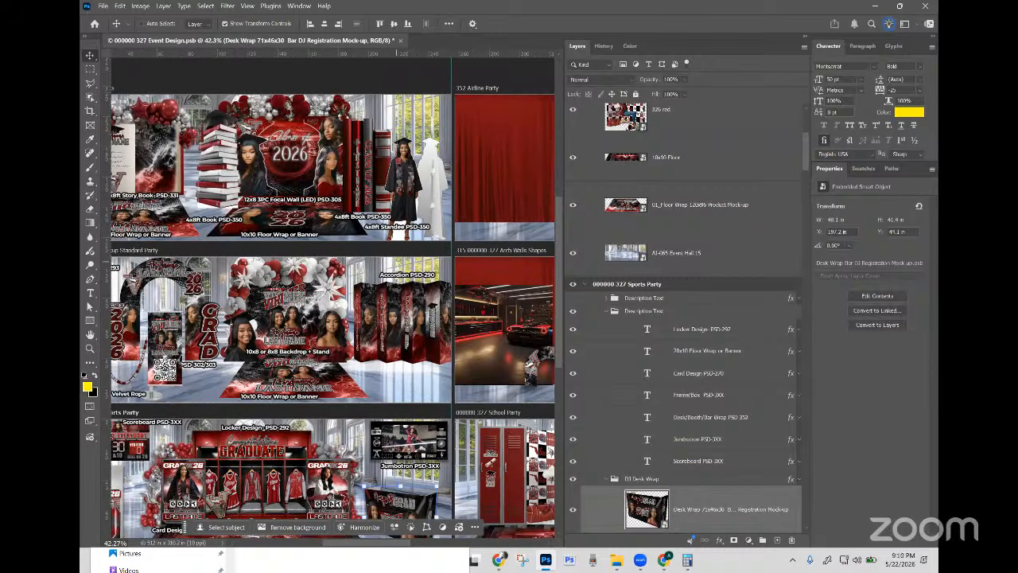
pyautogui.scroll(-3, 332, 295)
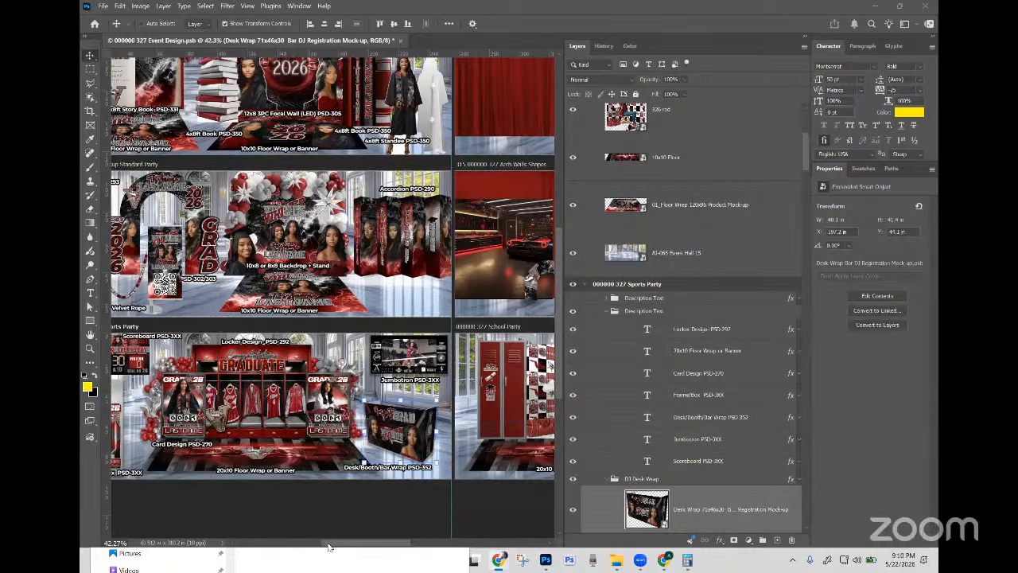
pyautogui.click(415, 548)
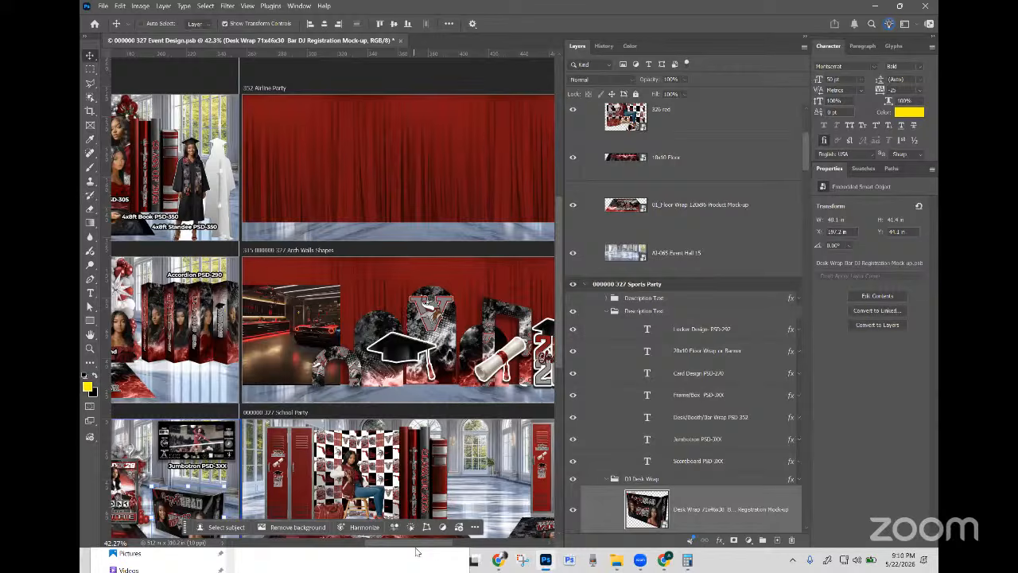
pyautogui.moveTo(415, 545); pyautogui.dragTo(459, 546)
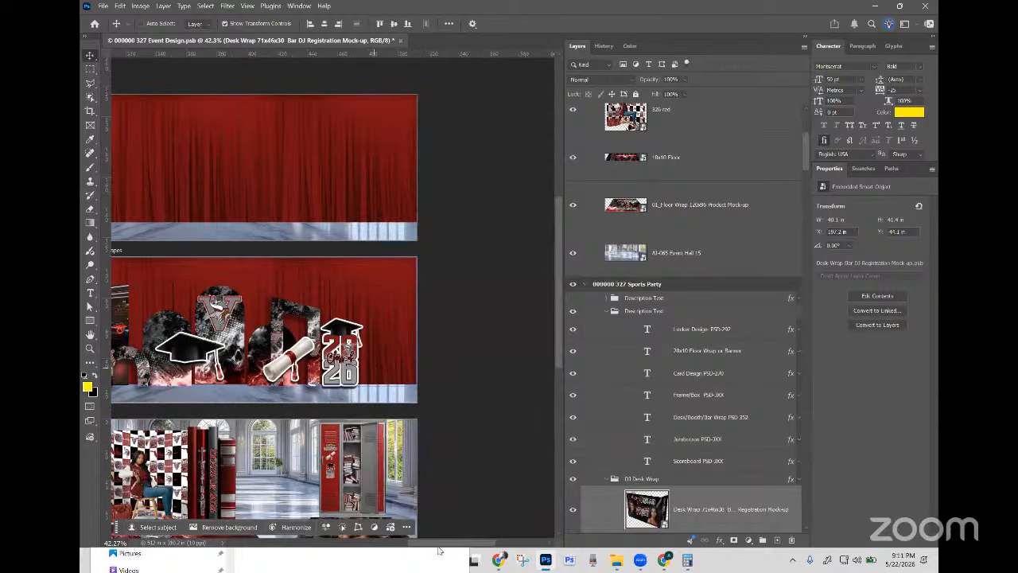
pyautogui.scroll(-1, 438, 550)
pyautogui.moveTo(432, 547); pyautogui.dragTo(409, 548)
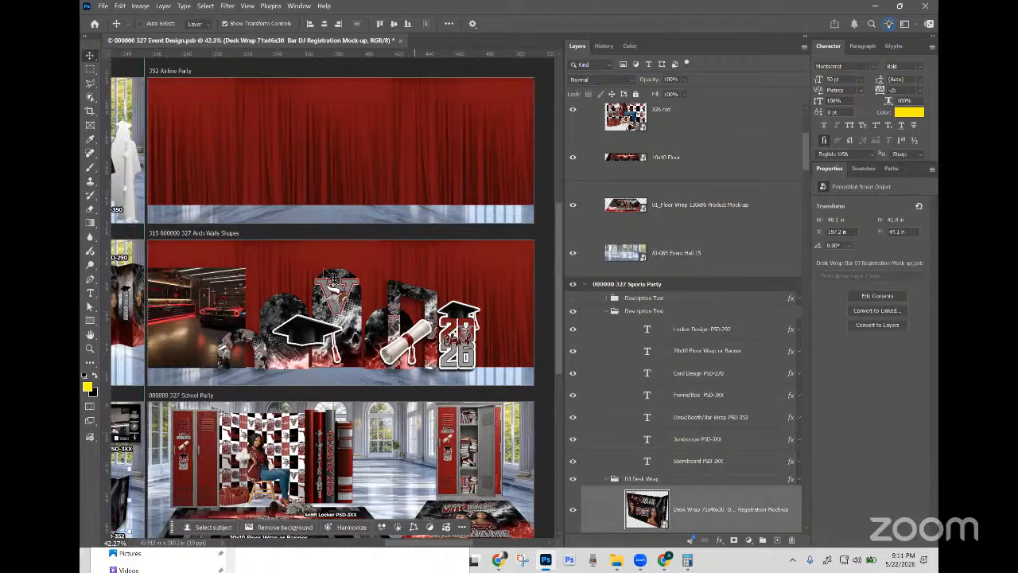
pyautogui.hscroll(-3, 357, 209)
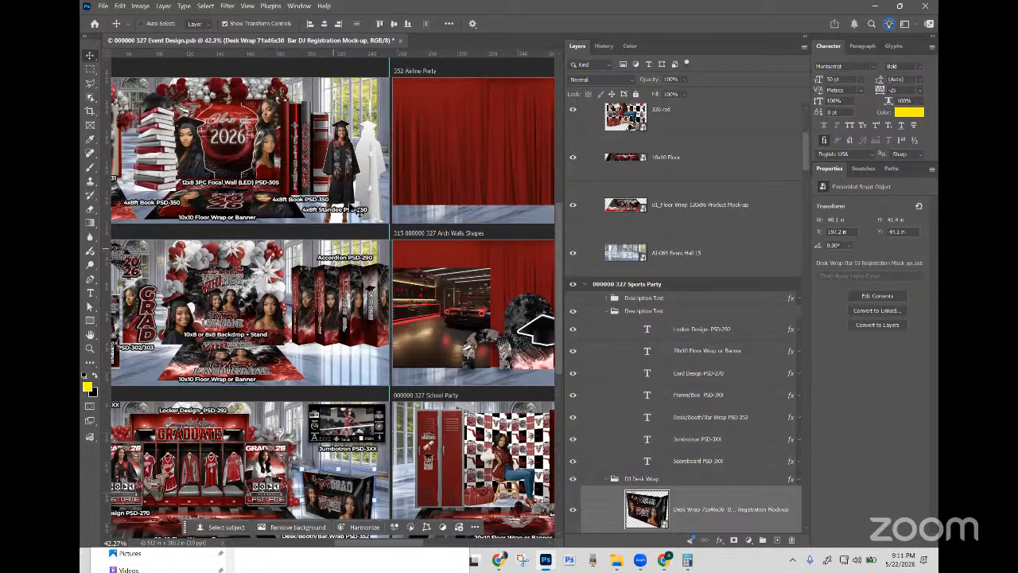
pyautogui.scroll(-3, 356, 209)
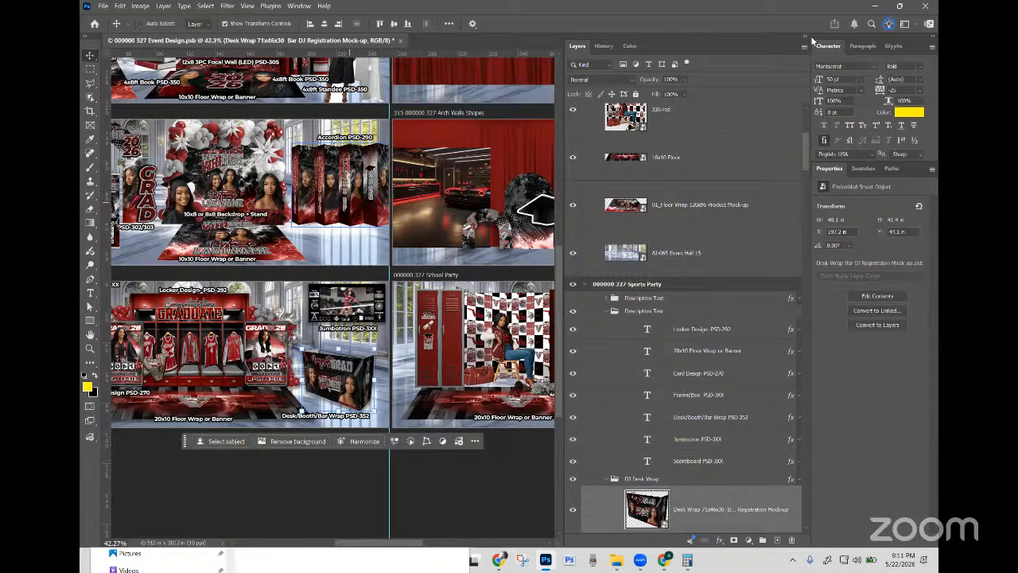
pyautogui.click(932, 41)
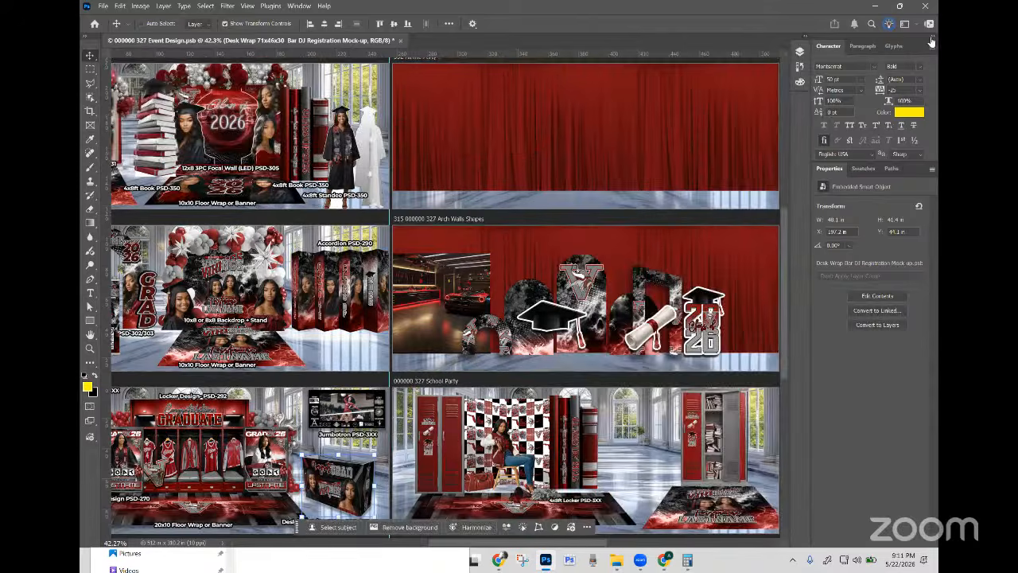